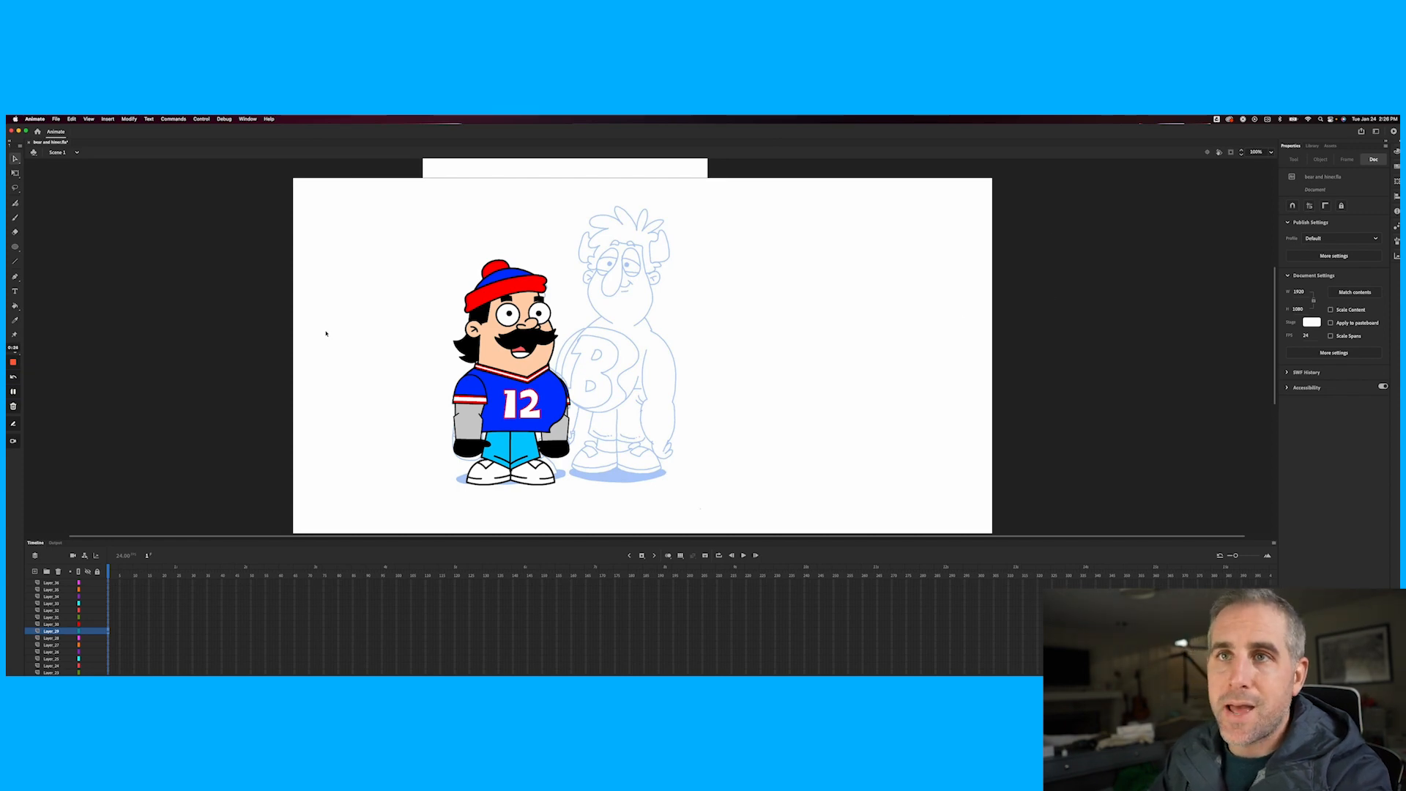
# Try shifting the blue reference sketch to the right on the stage and undo the move
pyautogui.click(654, 304)
pyautogui.click(744, 258)
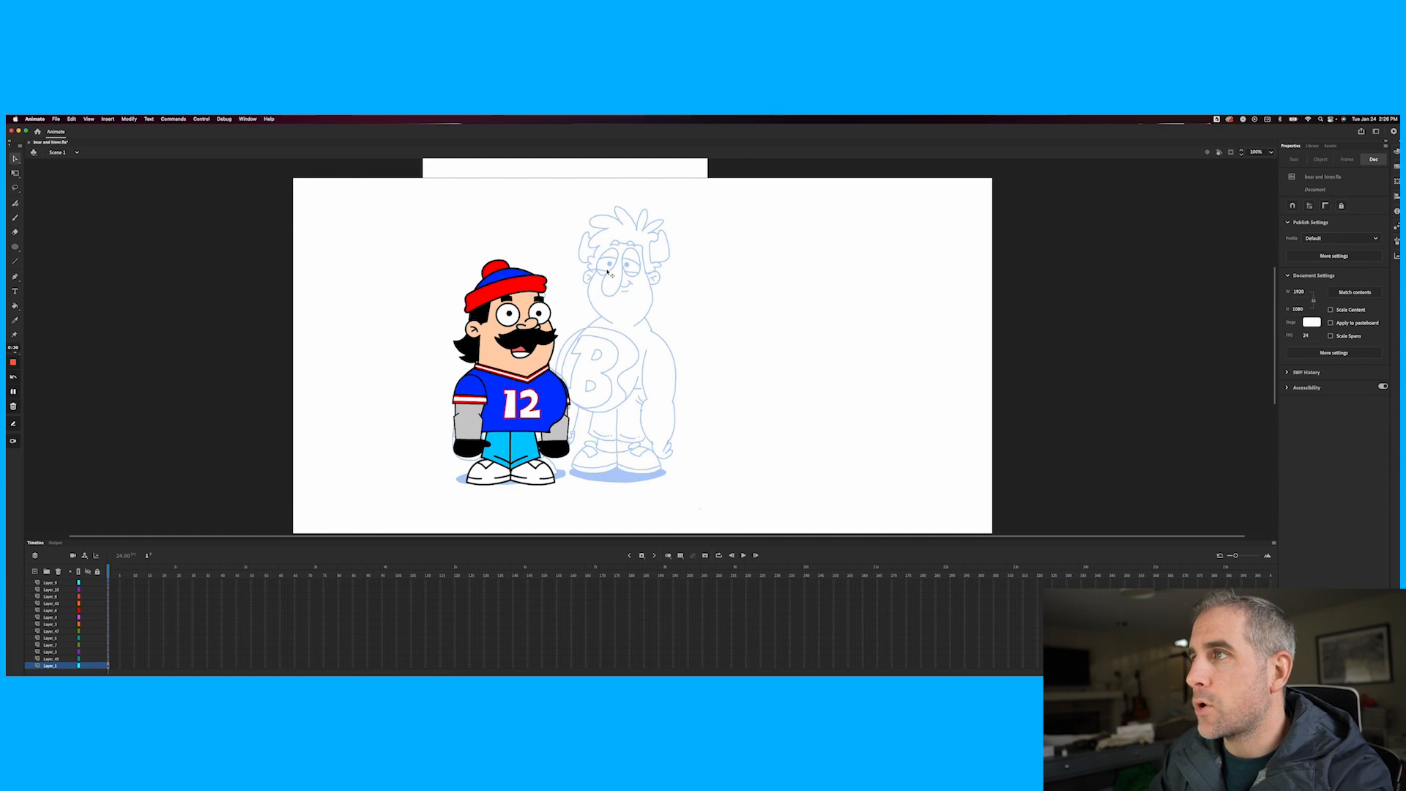
pyautogui.click(609, 272)
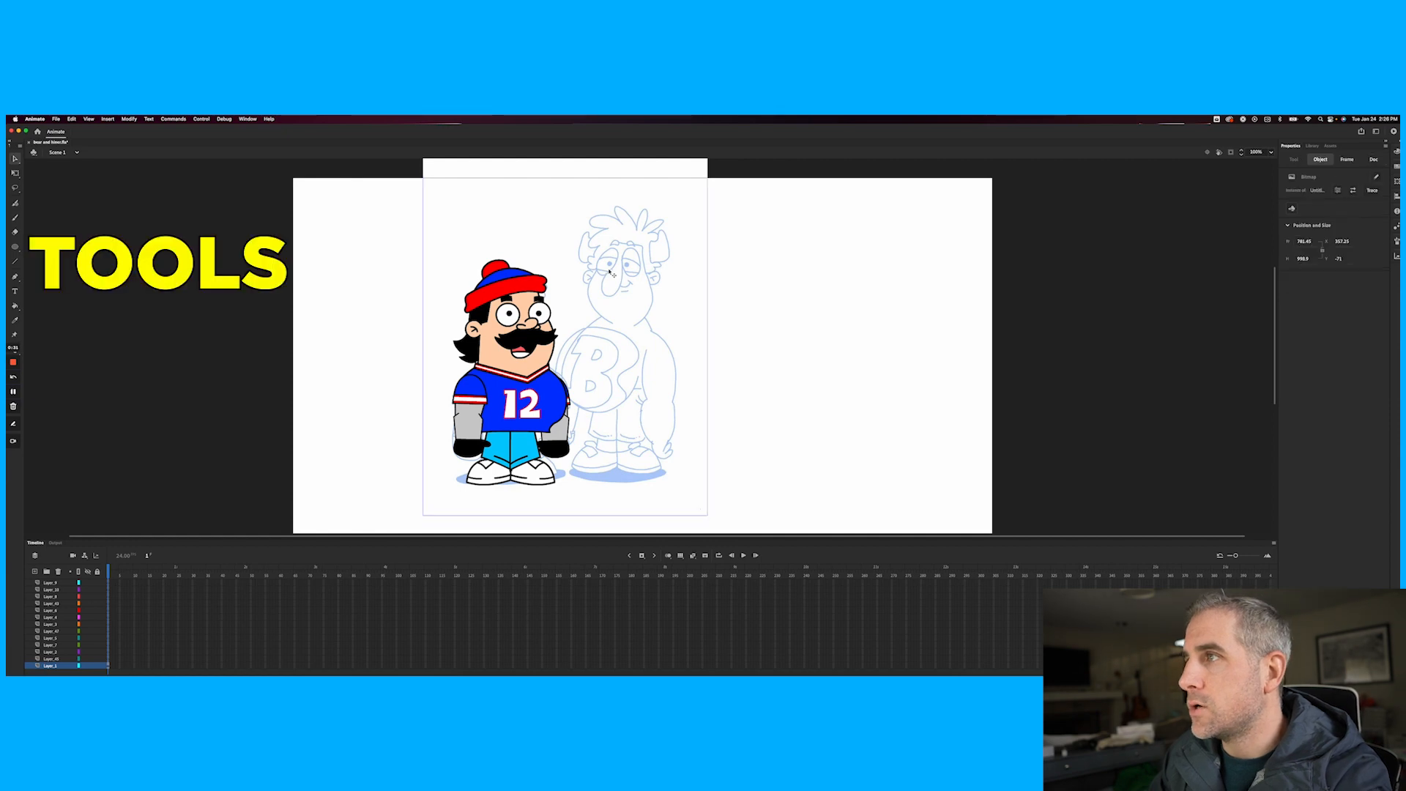
pyautogui.click(741, 287)
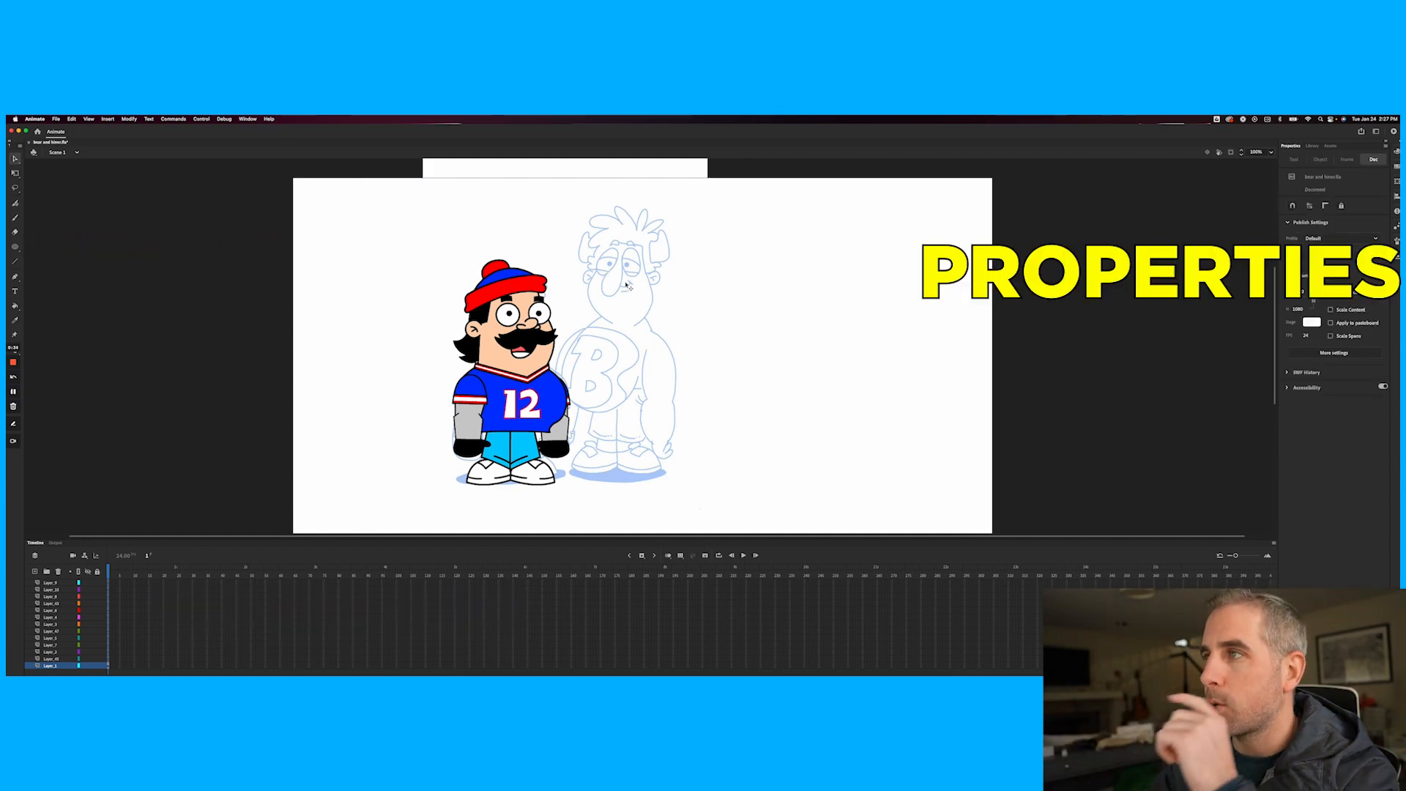
pyautogui.moveTo(628, 286); pyautogui.dragTo(689, 282)
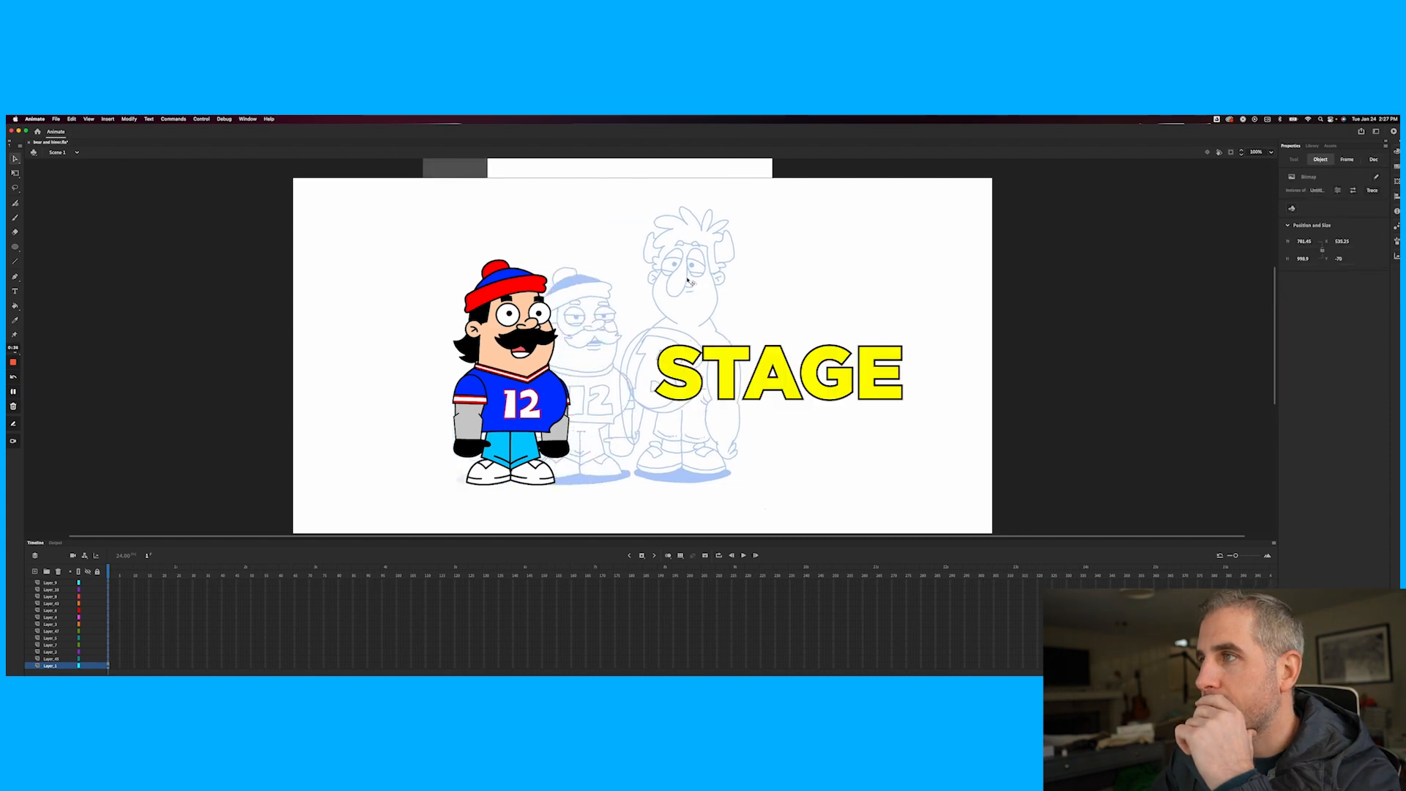
pyautogui.press('super+z')
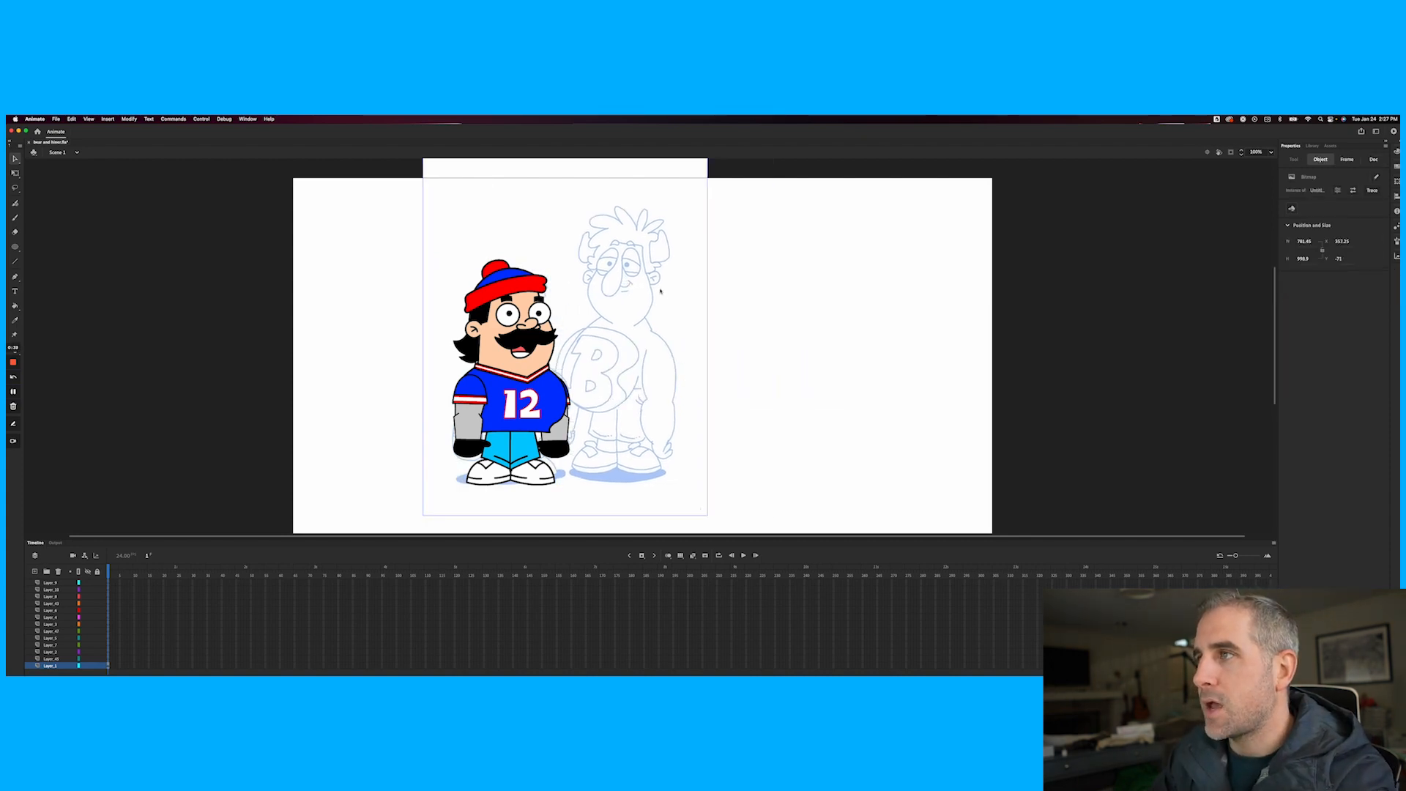
# Try moving the whole coloured football character to the left on the stage and undo the move
pyautogui.click(504, 320)
pyautogui.moveTo(519, 323); pyautogui.dragTo(422, 318)
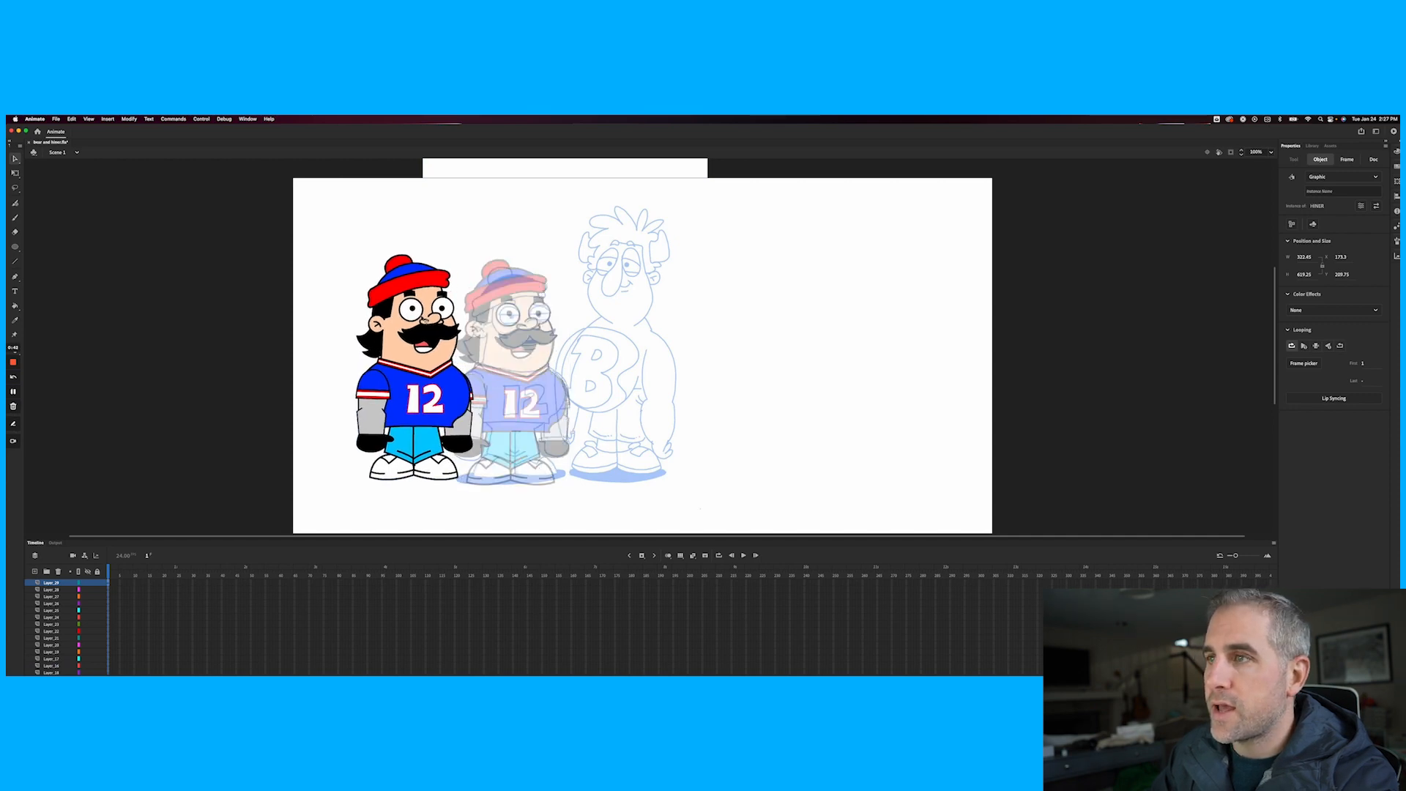
pyautogui.press('super+z')
# Look inside the coloured character's symbol, select its head part, and return to the main scene
pyautogui.doubleClick(502, 351)
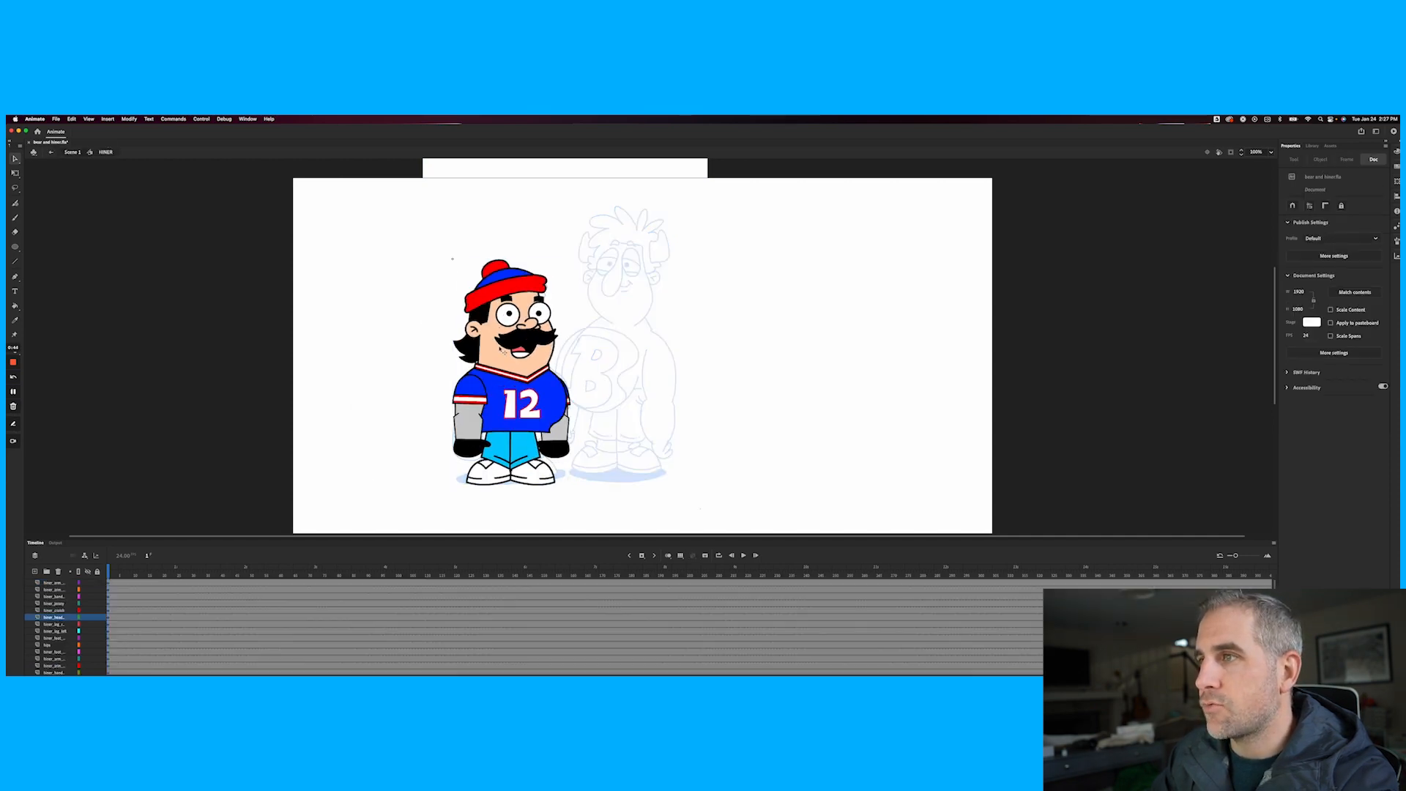
pyautogui.click(527, 359)
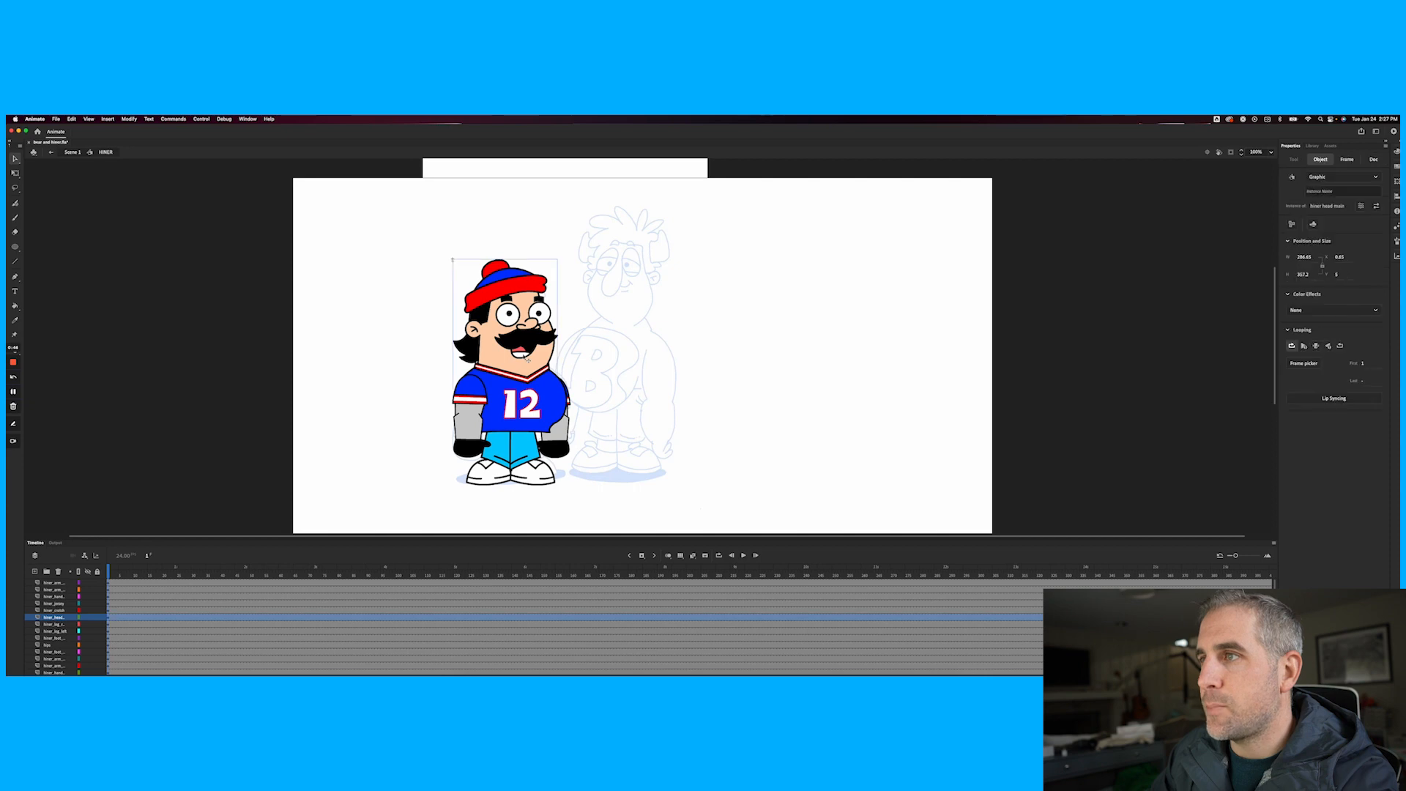
pyautogui.doubleClick(377, 350)
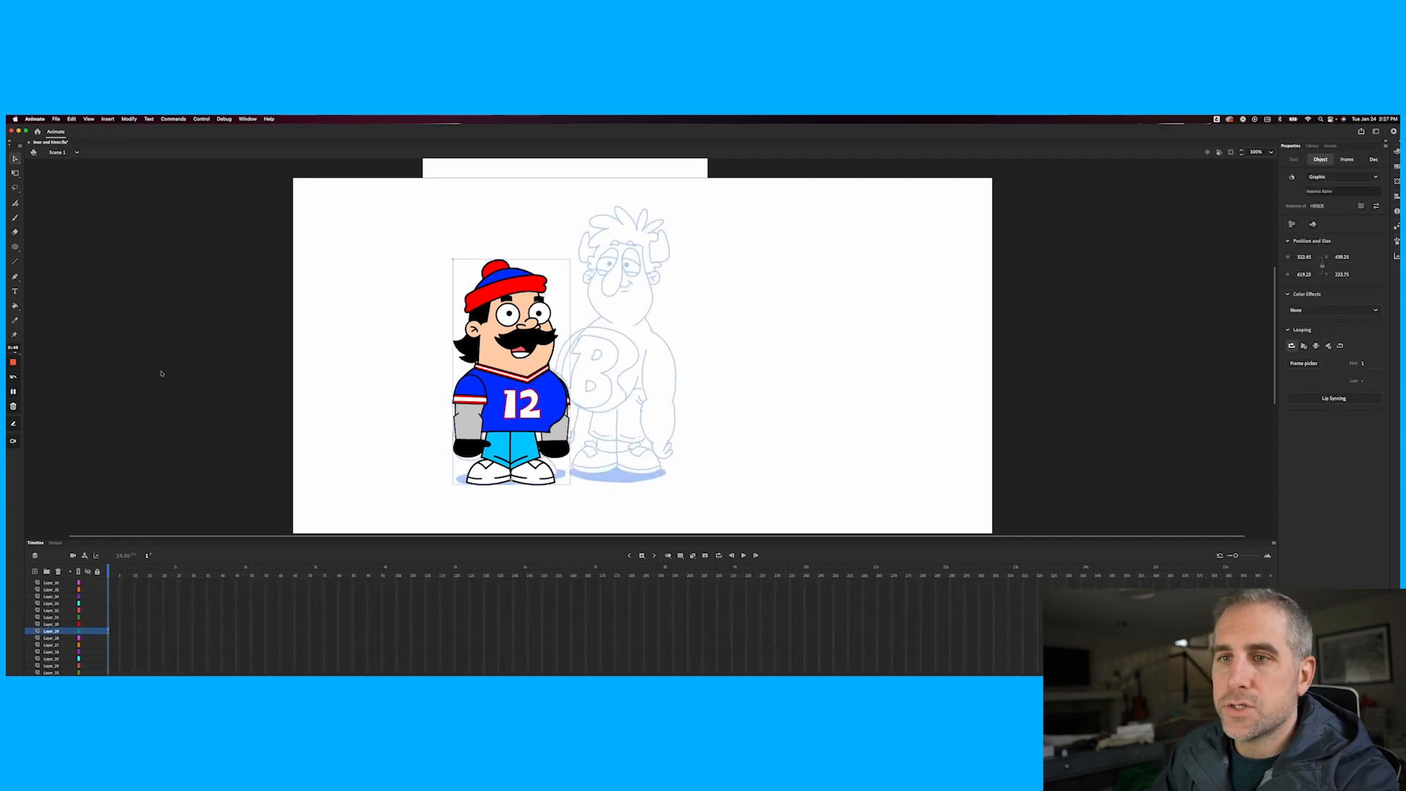
# Enlarge the timeline and delete the run of unused layers directly beneath the coloured character's layer
pyautogui.moveTo(110, 541); pyautogui.dragTo(110, 493)
pyautogui.click(46, 592)
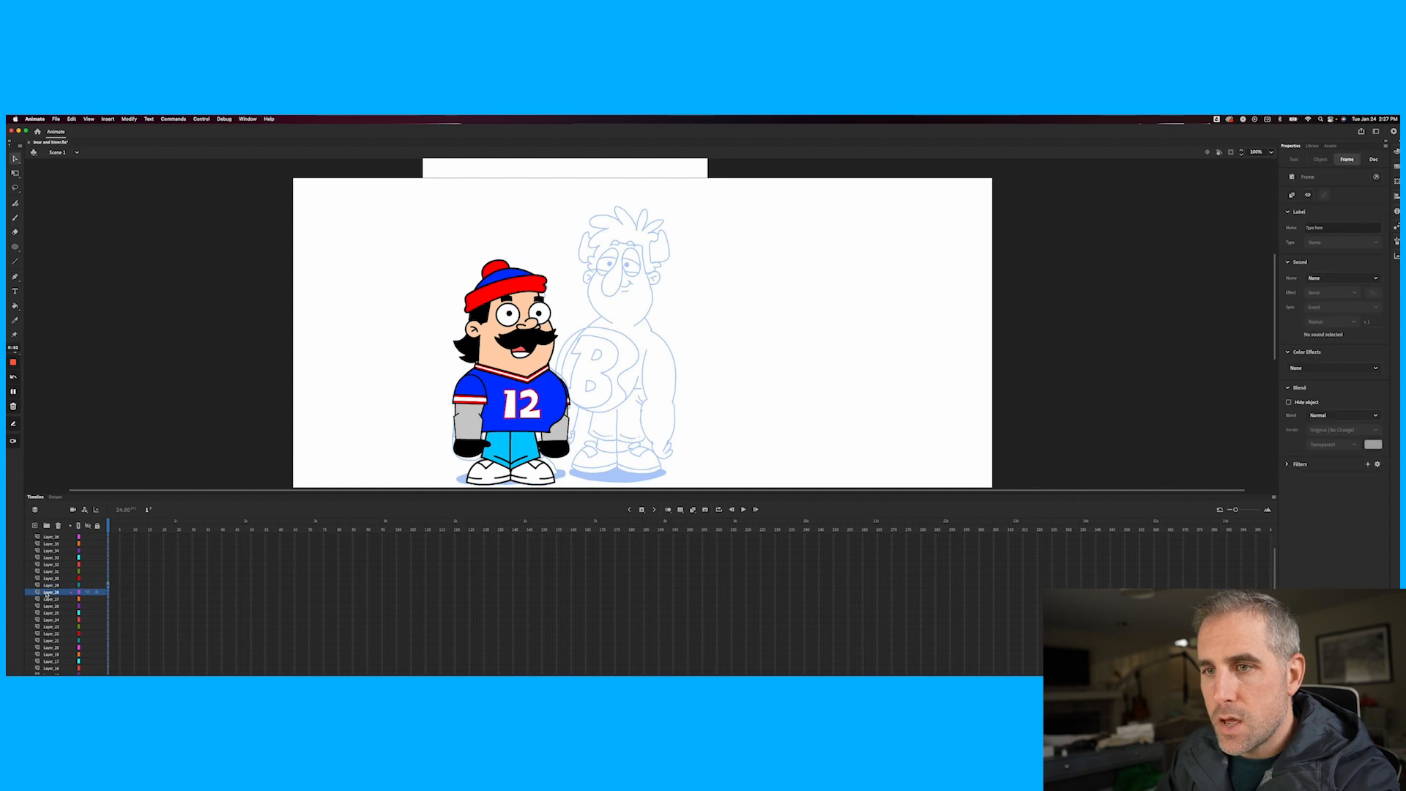
pyautogui.keyDown('shift'); pyautogui.click(52, 656); pyautogui.keyUp('shift')
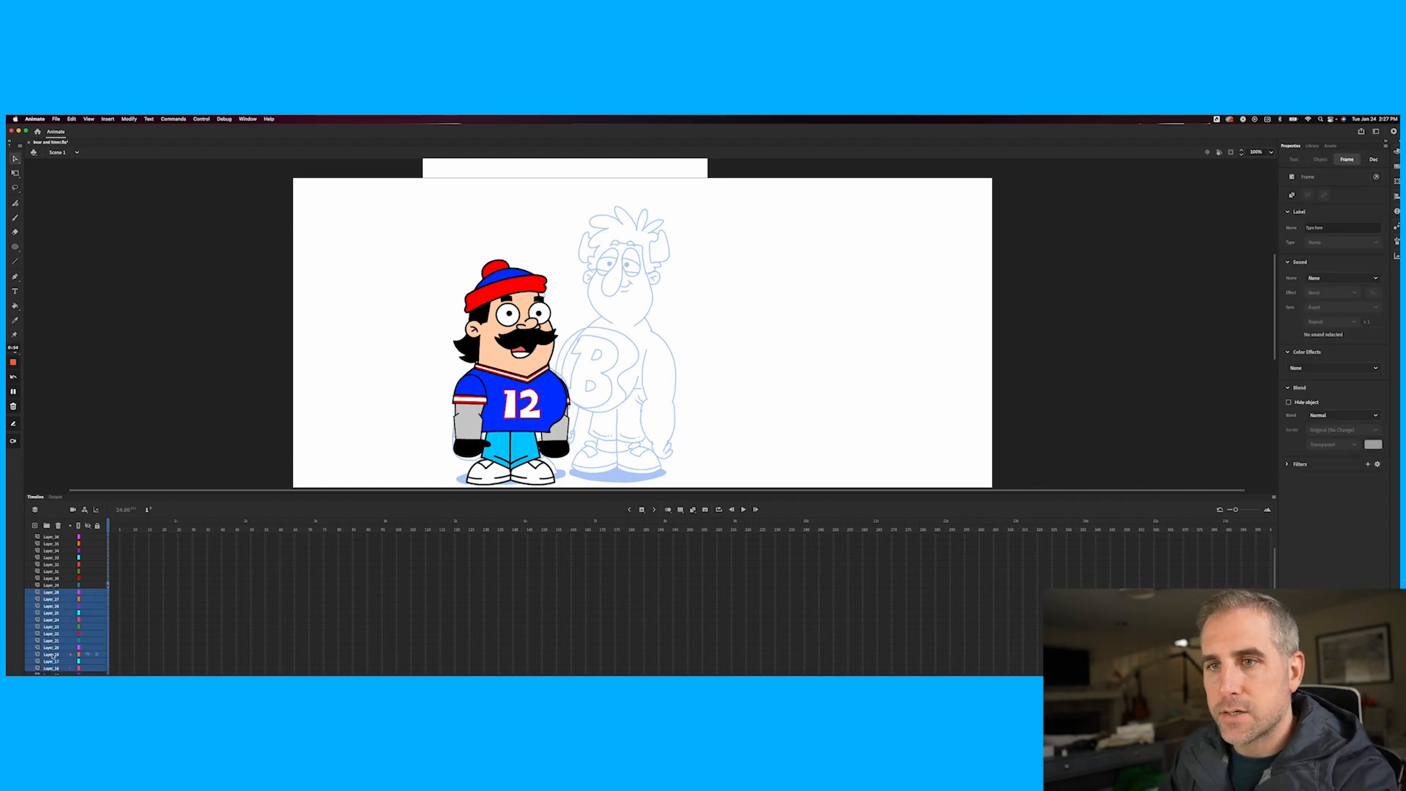
pyautogui.click(58, 526)
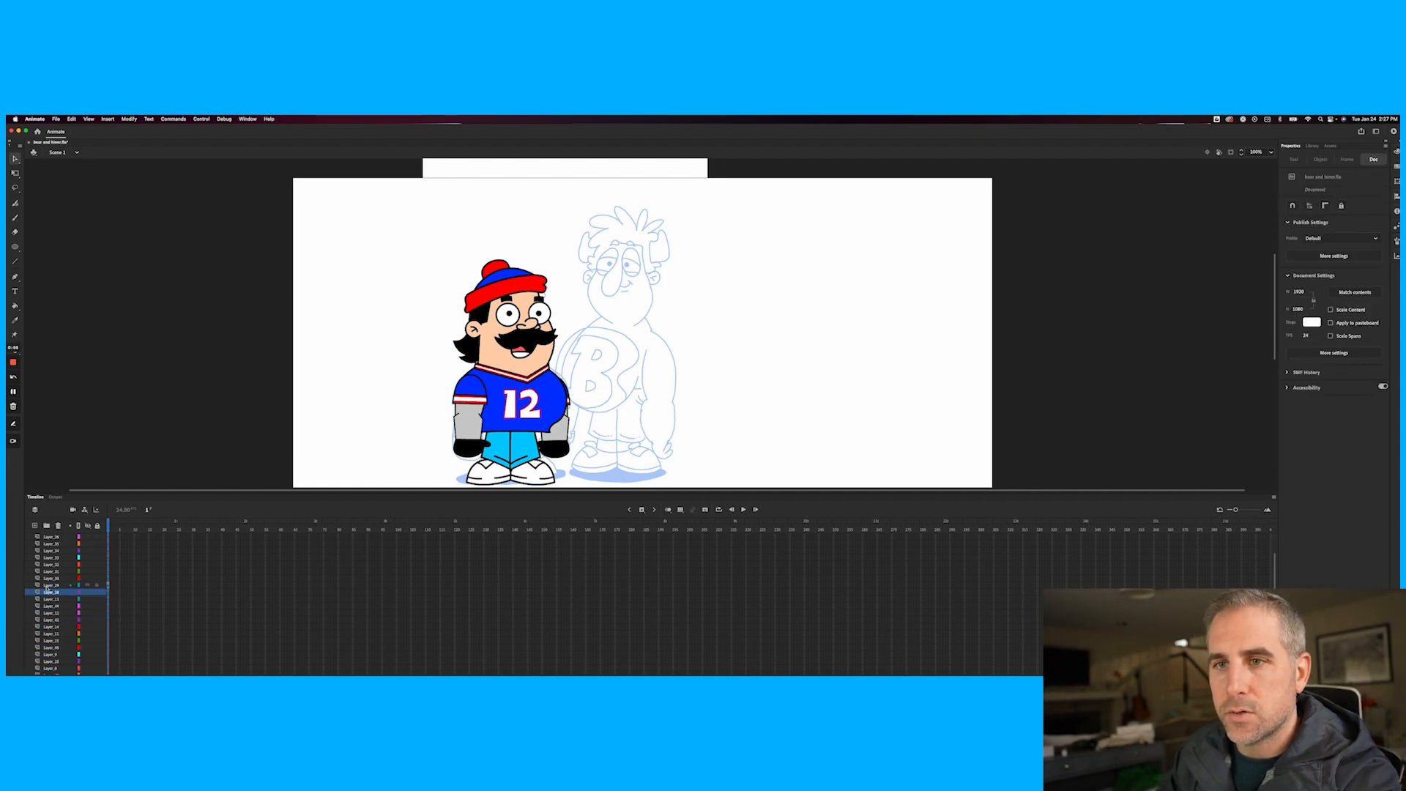
# Rename the coloured character's layer HINER and nudge the character slightly up and left on the stage
pyautogui.click(47, 586)
pyautogui.doubleClick(49, 585)
pyautogui.write('HINER')
pyautogui.press('Return')
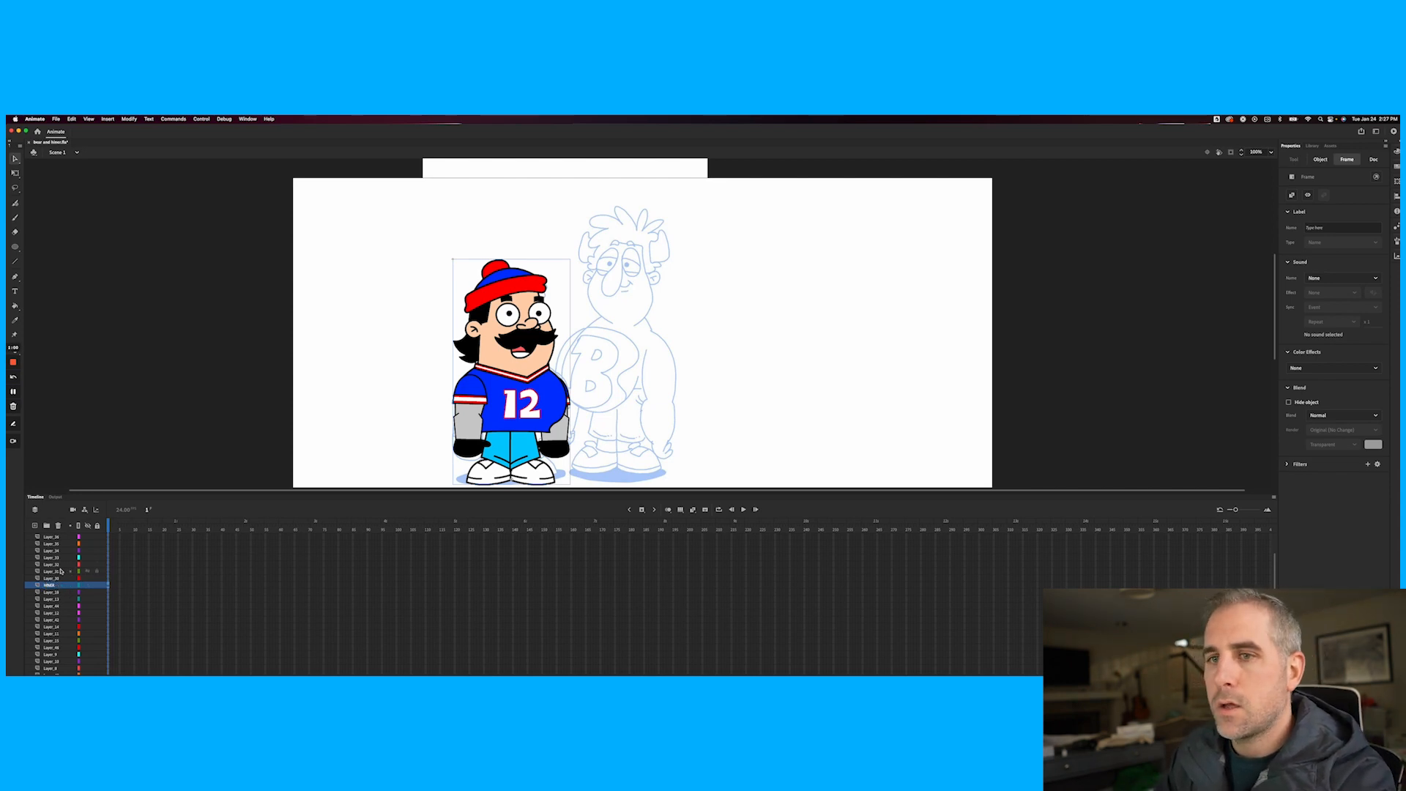
pyautogui.moveTo(491, 381)
pyautogui.mouseDown()
pyautogui.moveTo(418, 364)
pyautogui.moveTo(486, 375)
pyautogui.mouseUp()
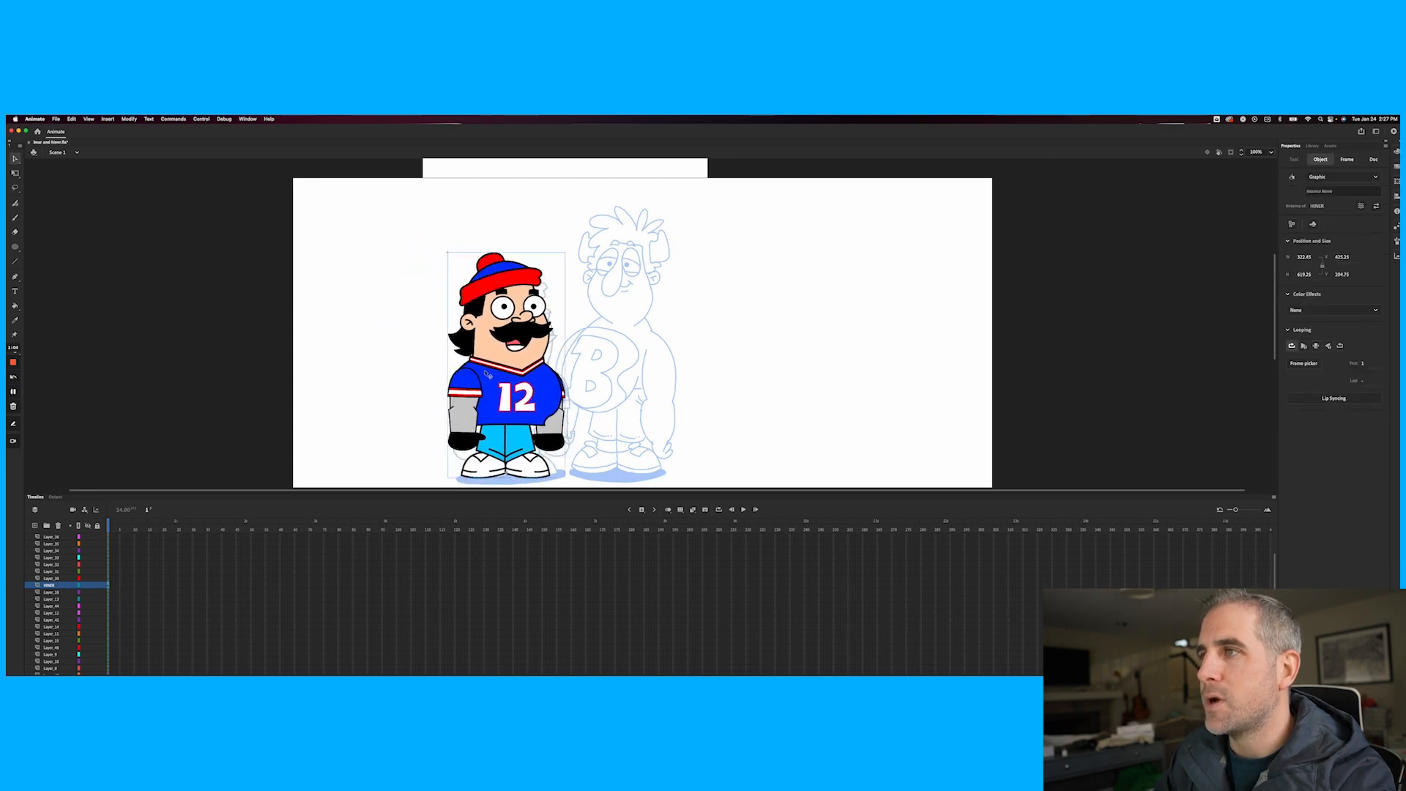
# Inside the HINER symbol, try moving individual body parts such as the upper arm and undo each move
pyautogui.doubleClick(486, 374)
pyautogui.click(469, 389)
pyautogui.moveTo(469, 388); pyautogui.dragTo(426, 375)
pyautogui.press('super+z')
pyautogui.moveTo(563, 381); pyautogui.dragTo(576, 380)
pyautogui.press('super+z')
# Try rotating the left leg around its hip pivot with Free Transform, undo it, and go back to the main scene
pyautogui.click(469, 387)
pyautogui.press('q')
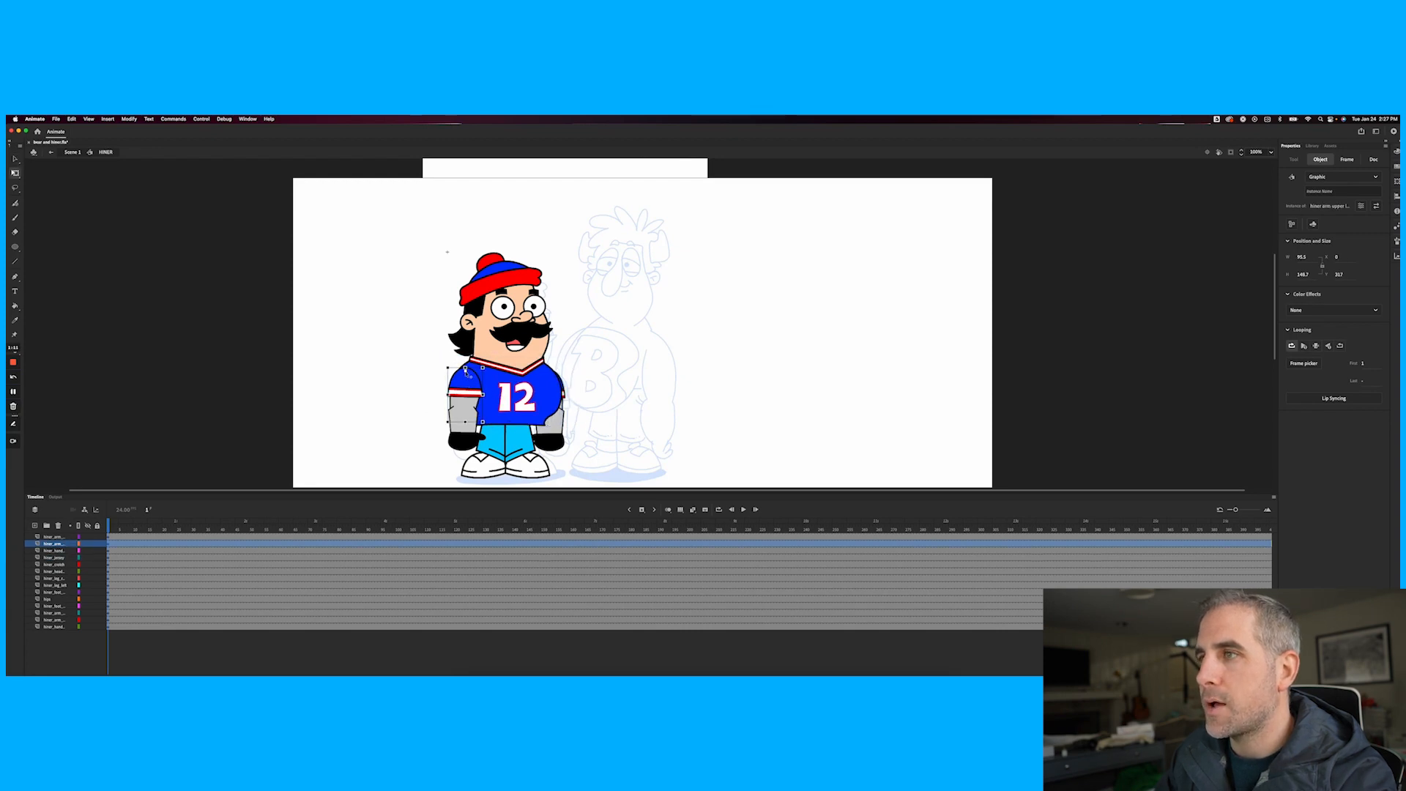
pyautogui.click(464, 419)
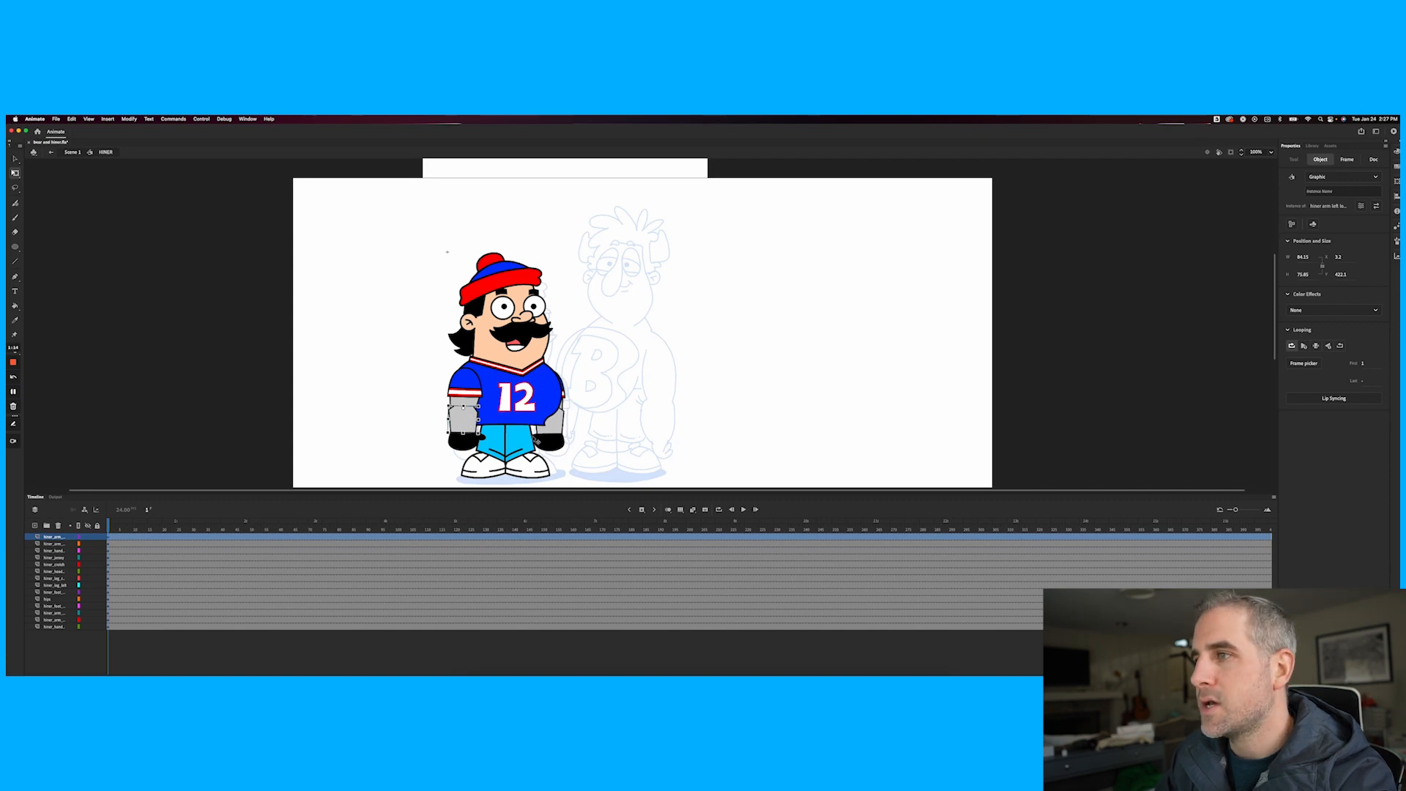
pyautogui.click(523, 441)
pyautogui.click(492, 444)
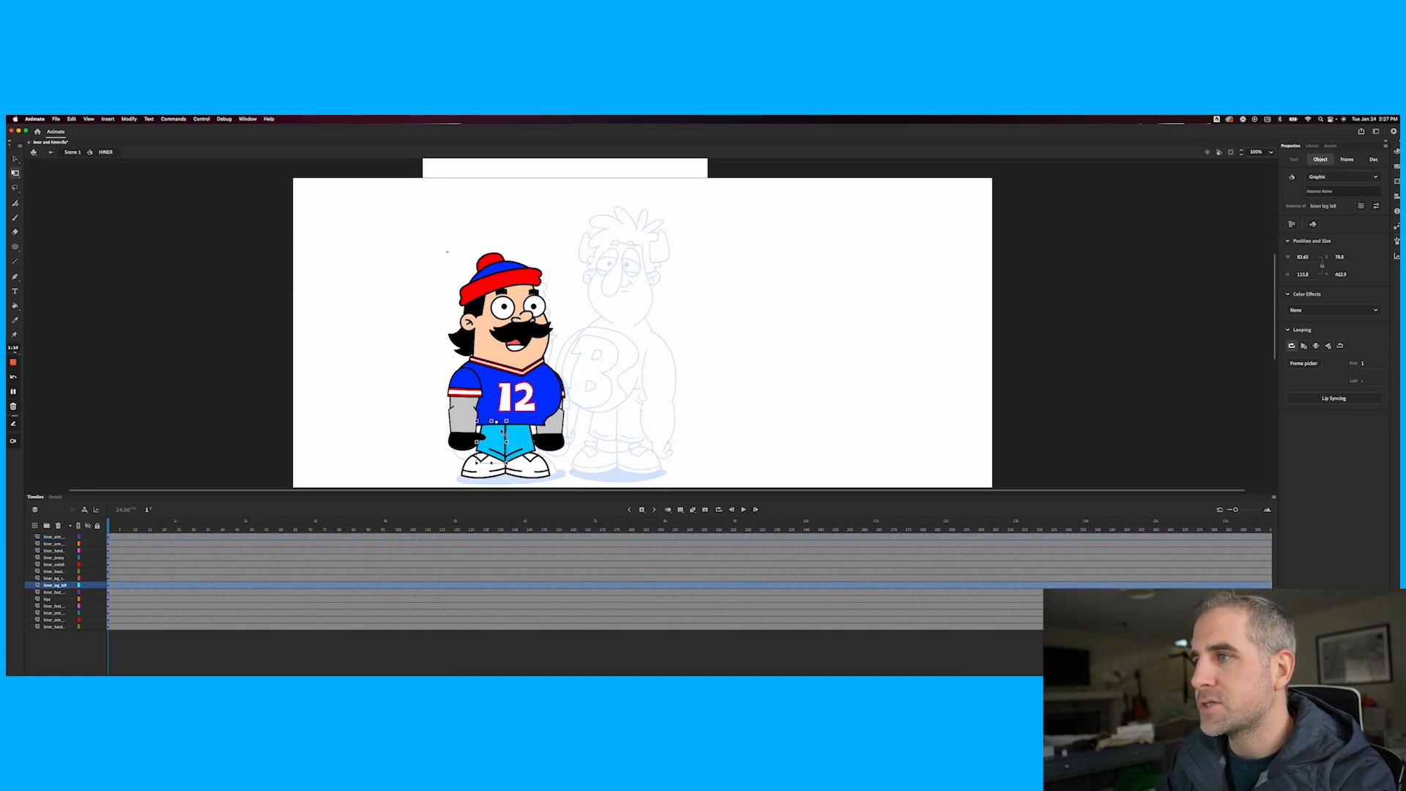
pyautogui.moveTo(509, 417); pyautogui.dragTo(512, 423)
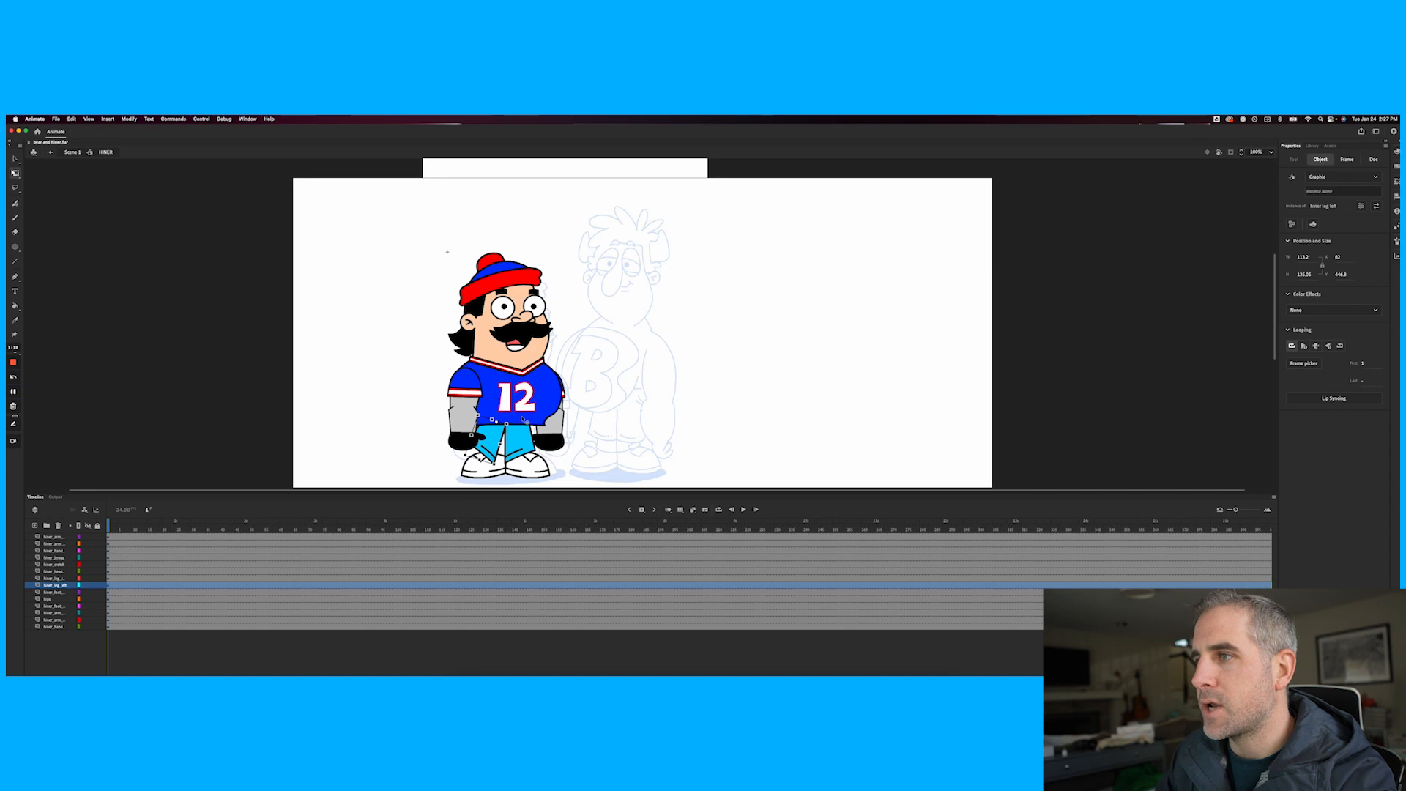
pyautogui.press('super+z')
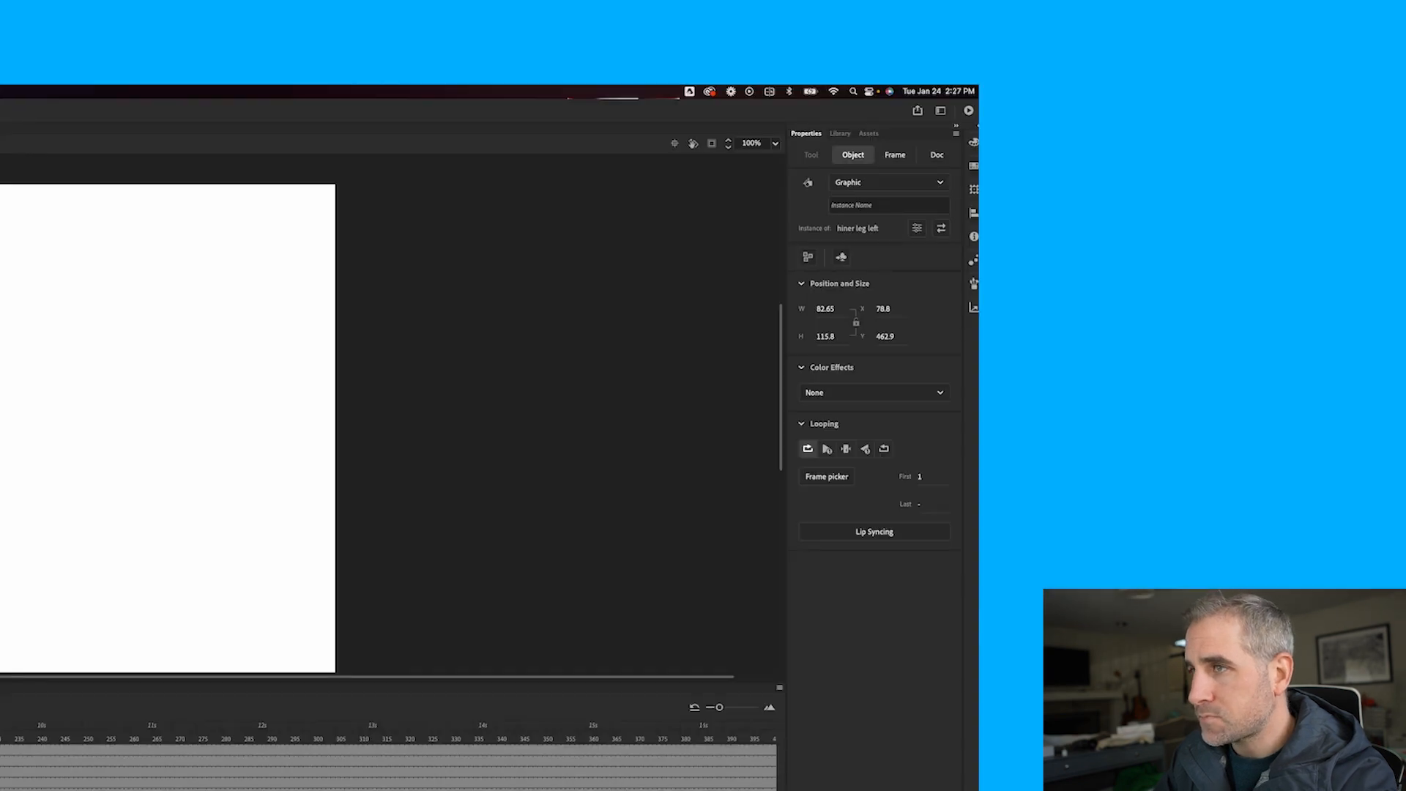
pyautogui.press('super+z')
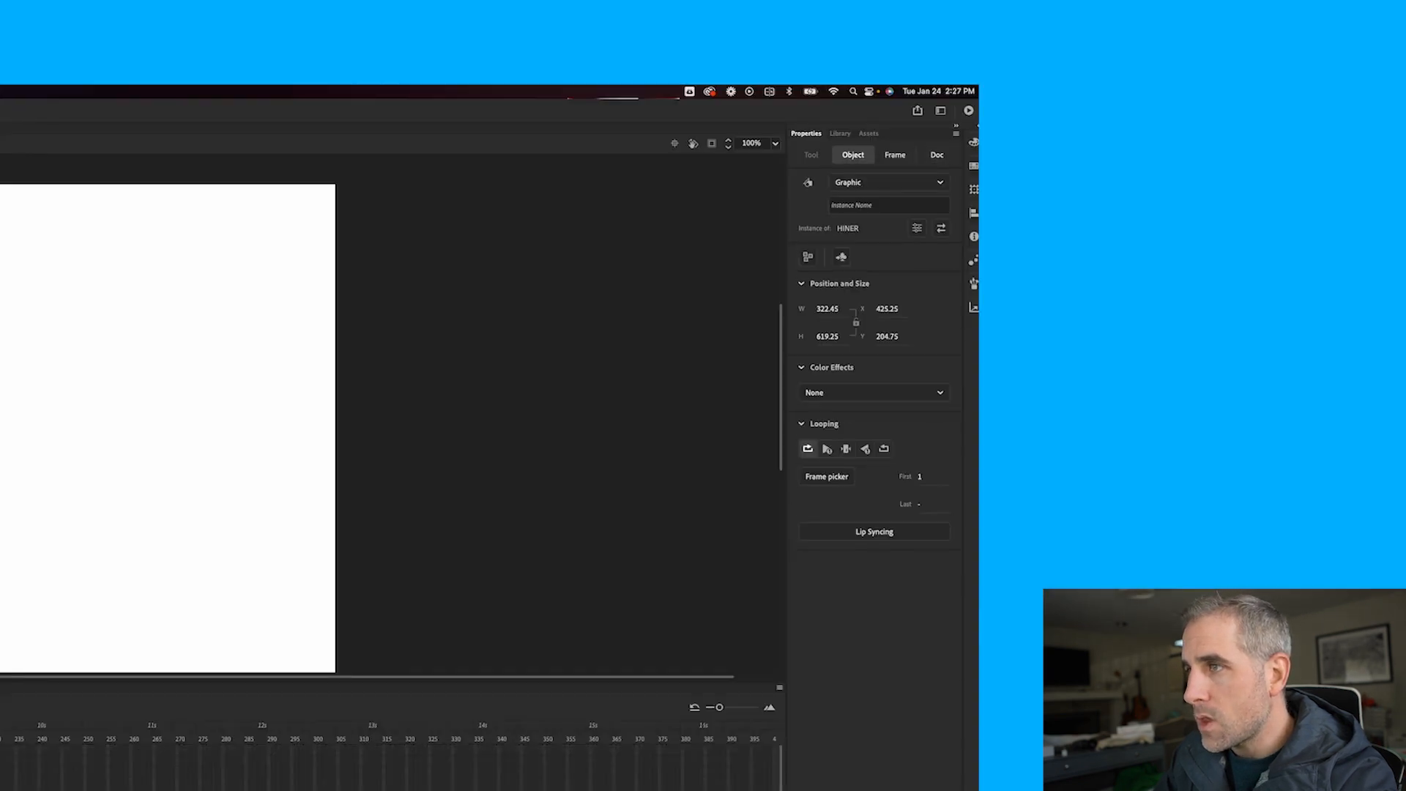
# View the symbol type options available for the HINER instance without changing its type
pyautogui.click(866, 186)
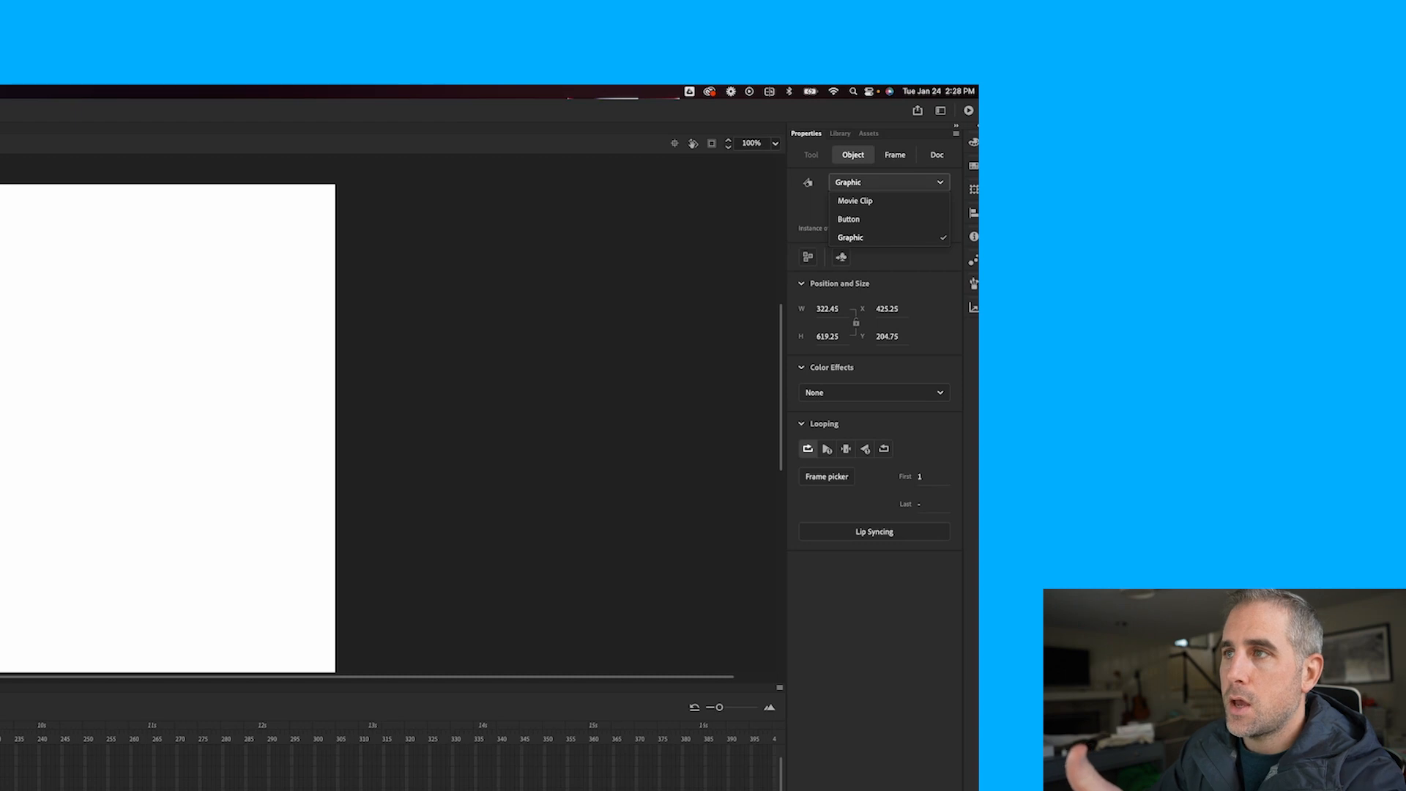
pyautogui.press('Escape')
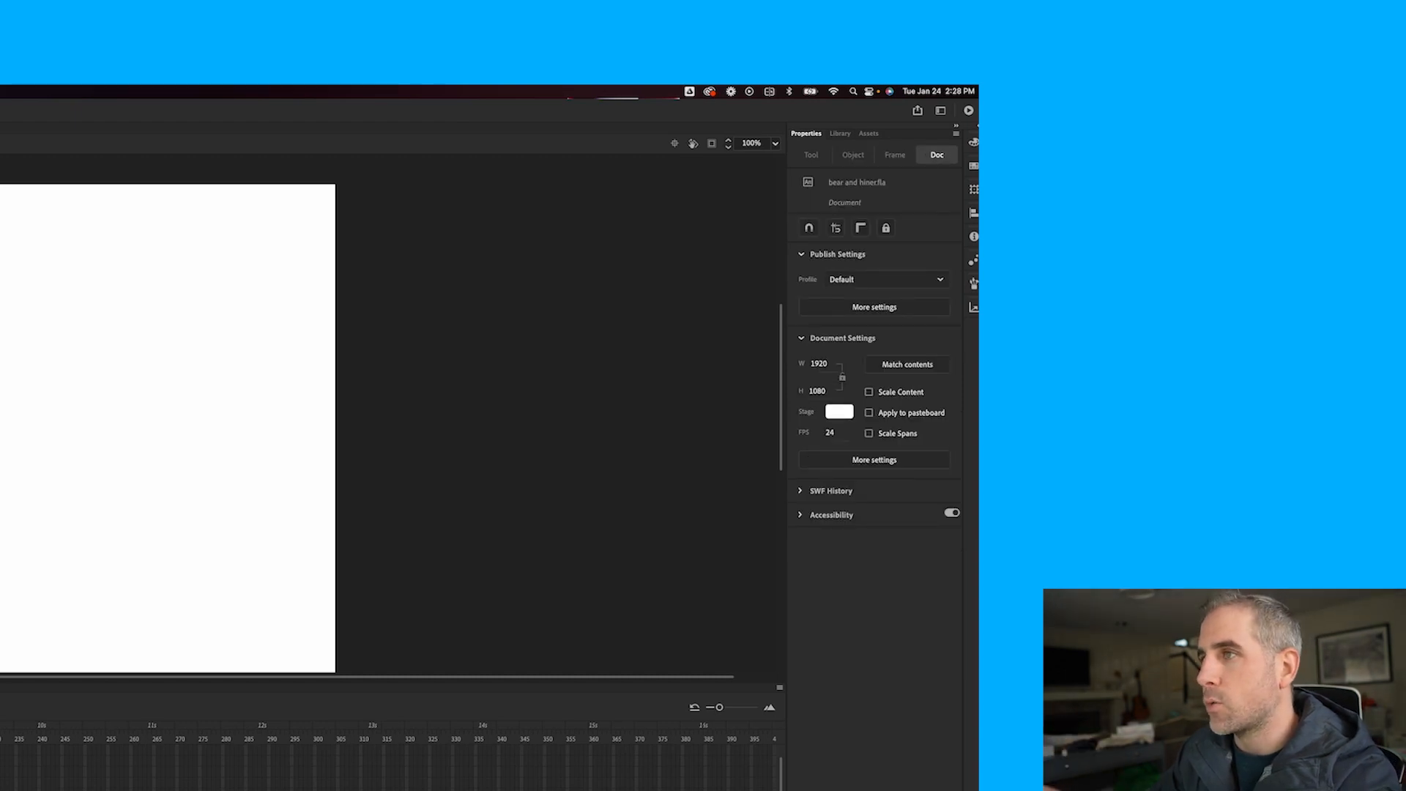
# Open the HINER symbol and its nested head symbol for editing, and select the mouth
pyautogui.click(2, 417)
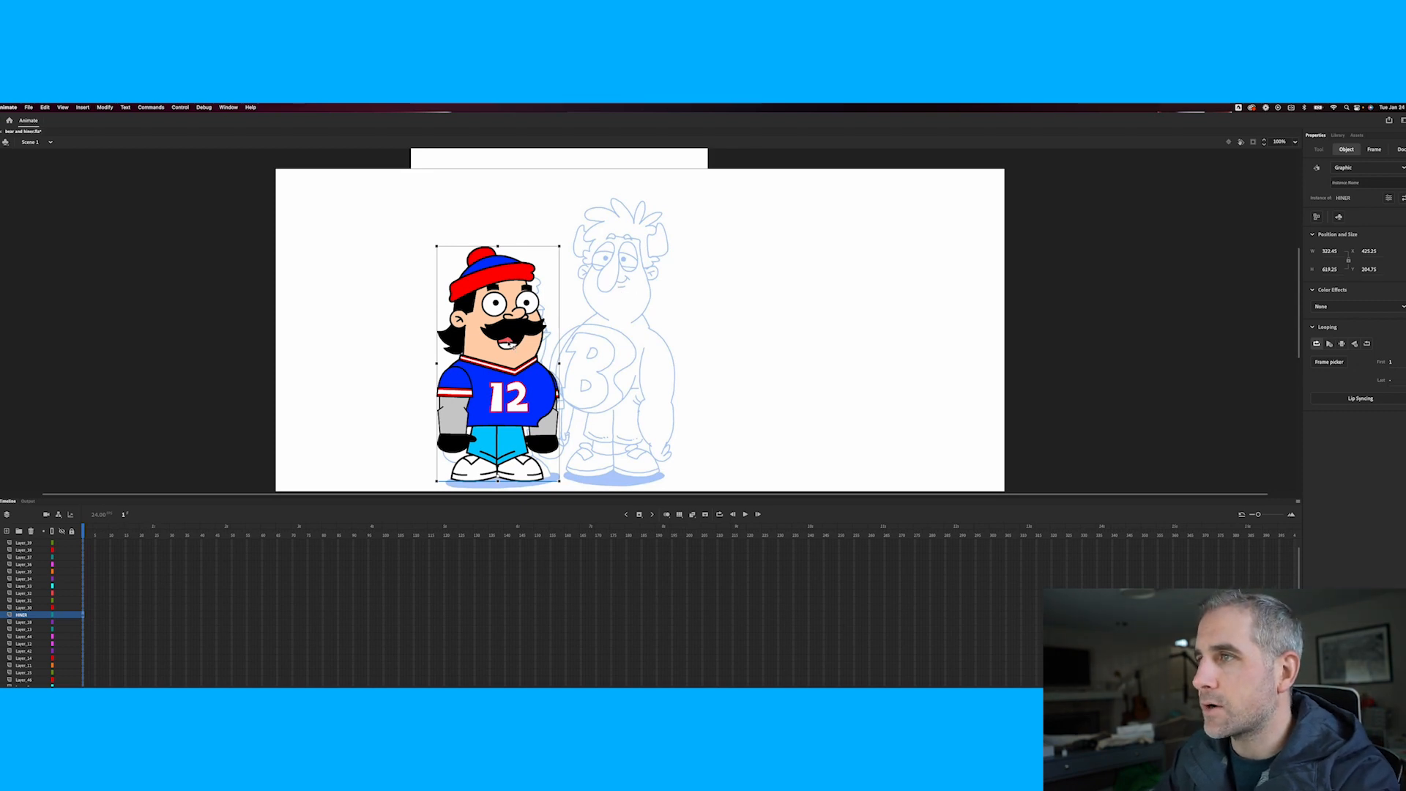
pyautogui.doubleClick(514, 343)
pyautogui.click(513, 346)
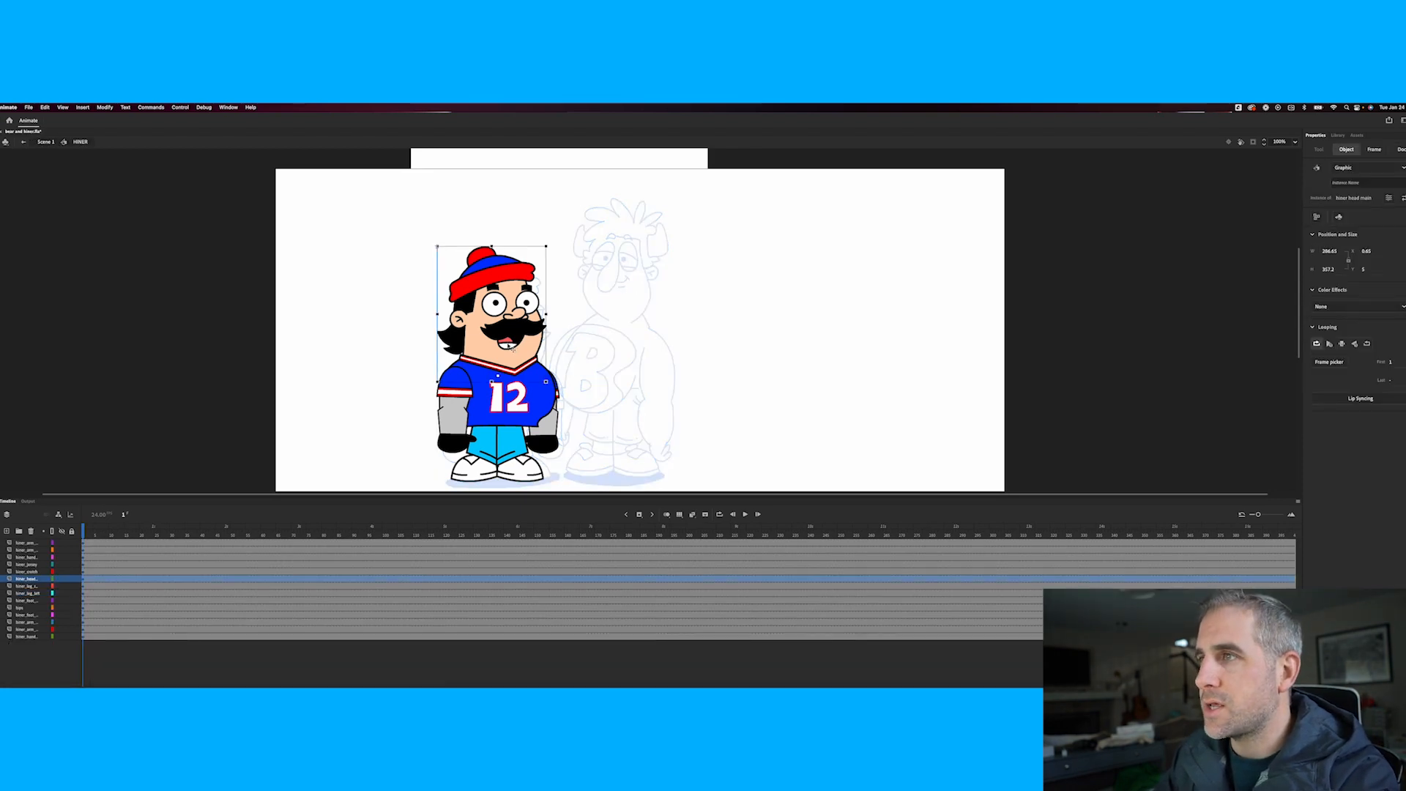
pyautogui.doubleClick(514, 346)
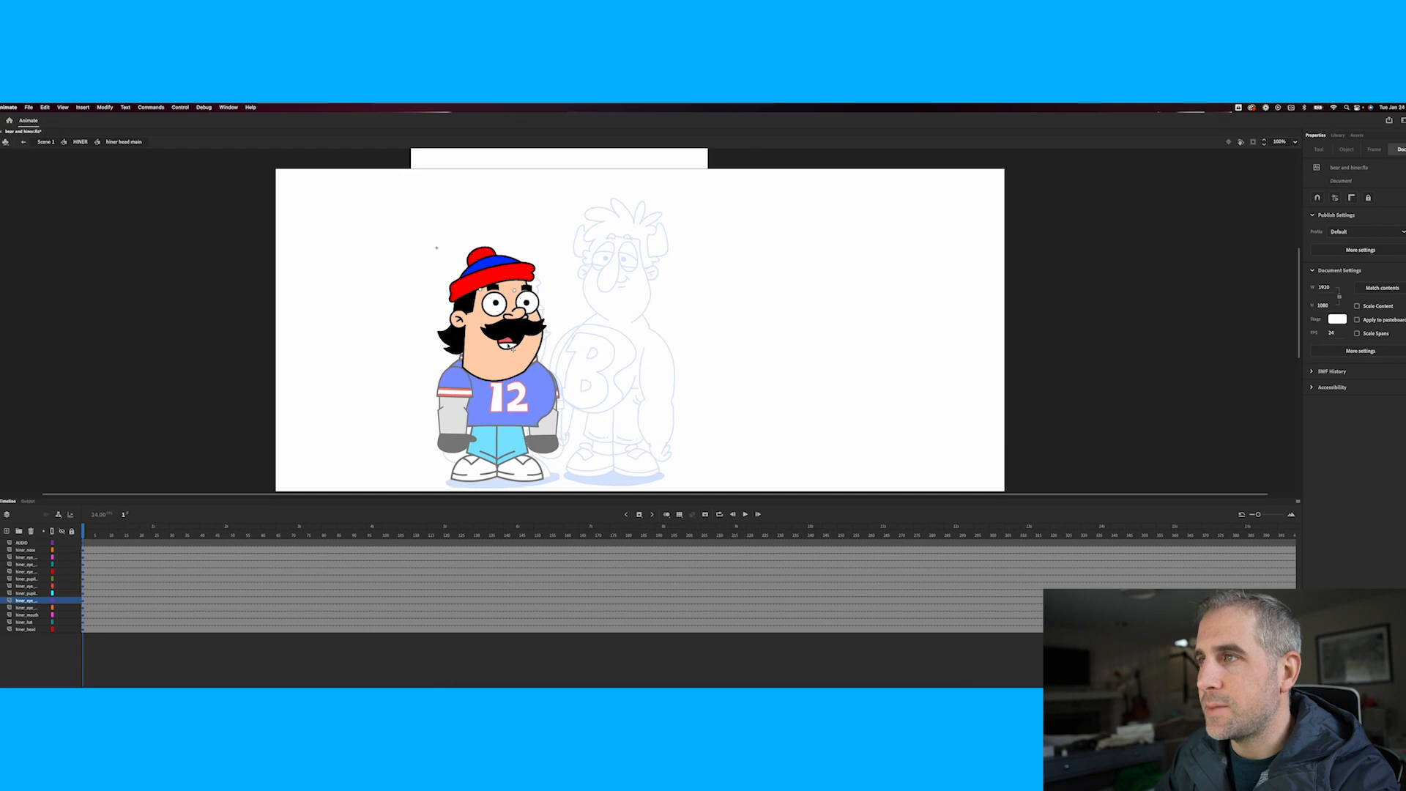
pyautogui.click(512, 348)
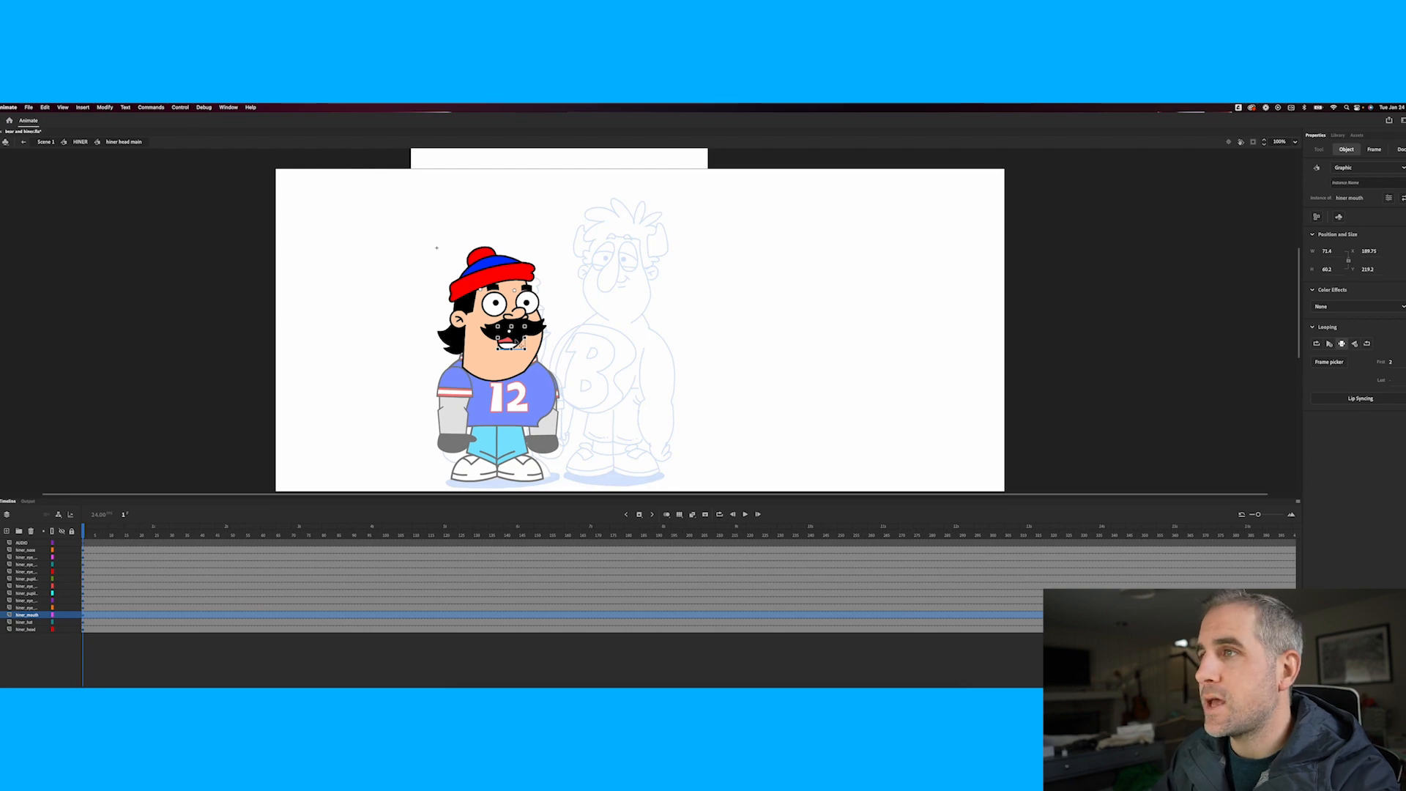
# Try moving the mouth down onto the chin and undo the move
pyautogui.moveTo(517, 342)
pyautogui.mouseDown()
pyautogui.moveTo(489, 357)
pyautogui.moveTo(517, 362)
pyautogui.mouseUp()
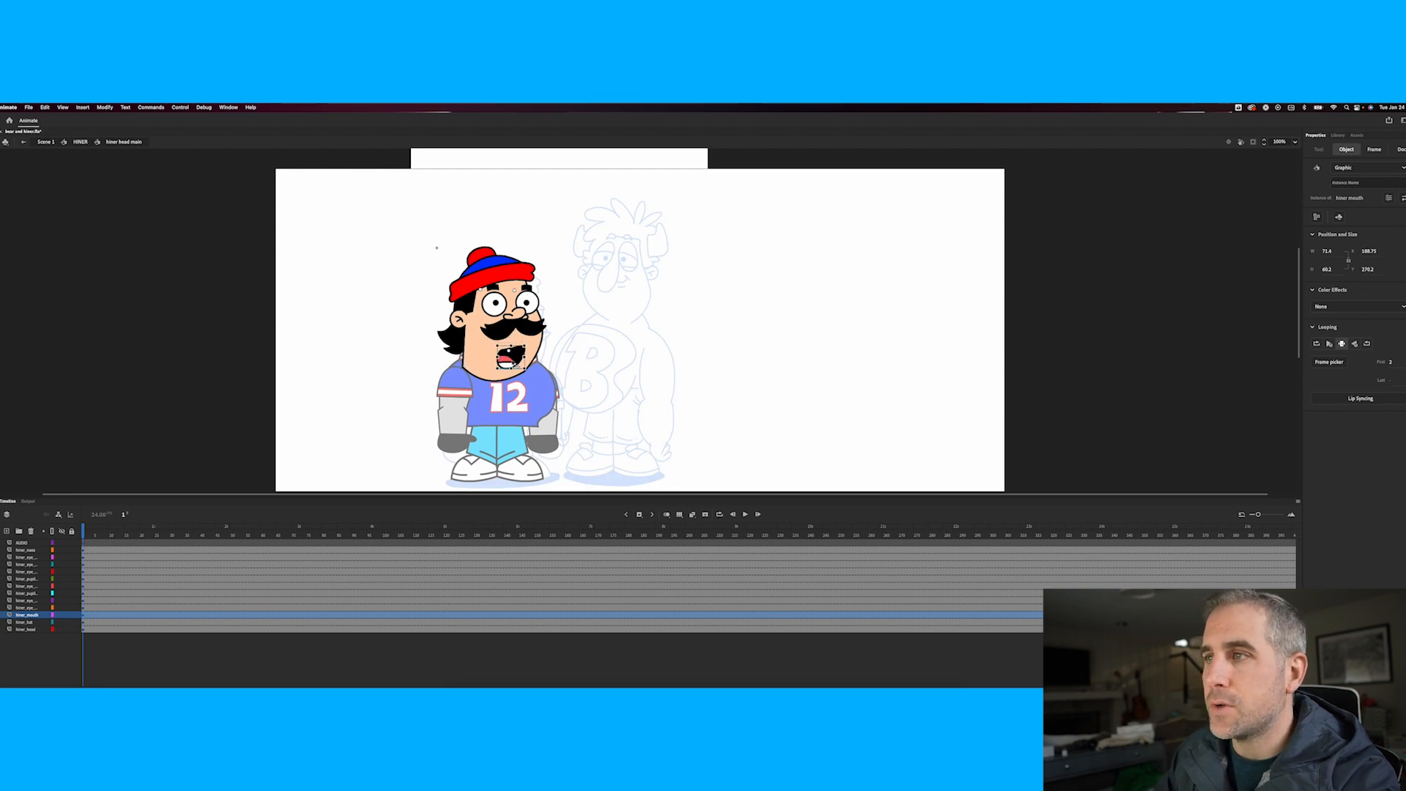
pyautogui.press('super+z')
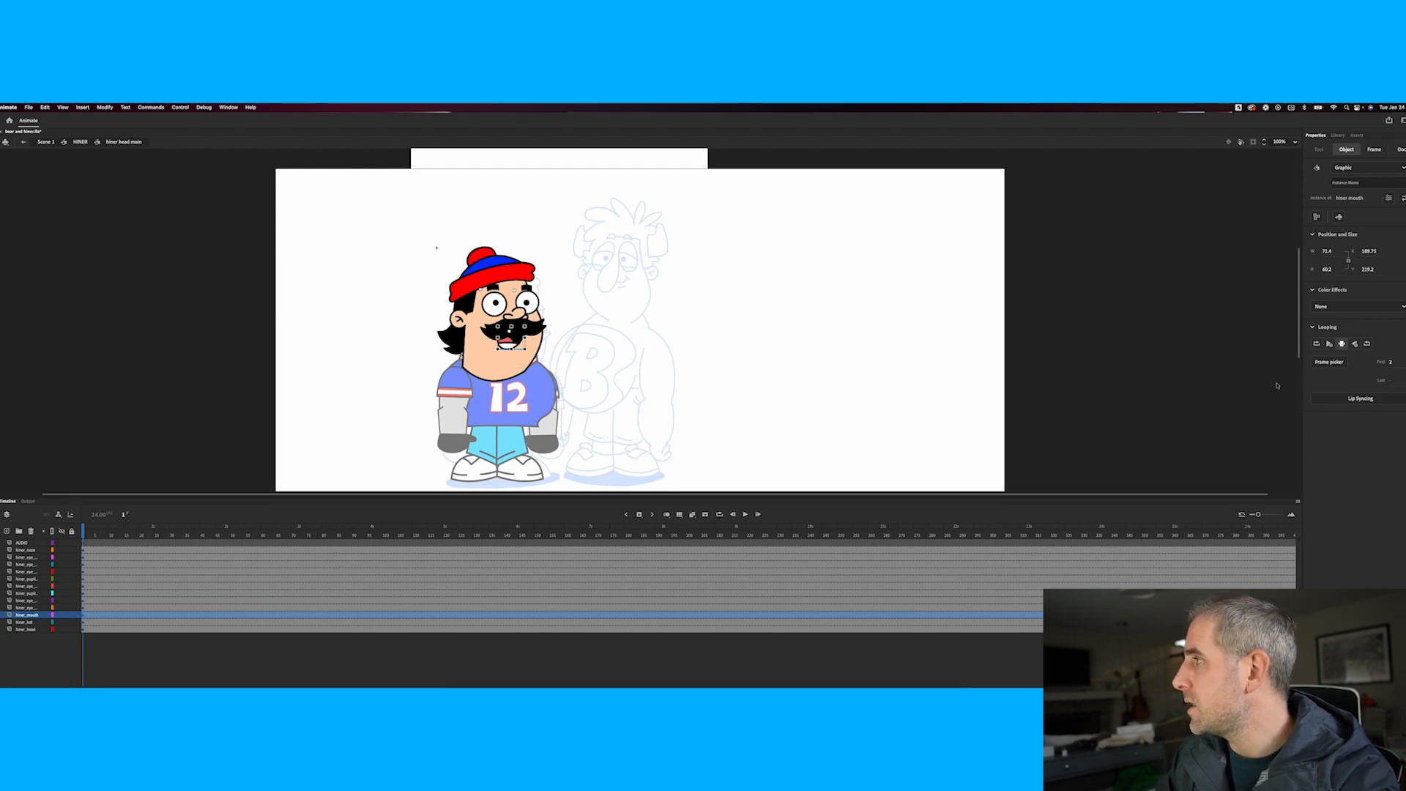
# Try several mouth poses for the mouth symbol in the Frame Picker, finishing on the L pose with the red tongue
pyautogui.click(1329, 362)
pyautogui.moveTo(754, 397); pyautogui.dragTo(755, 427)
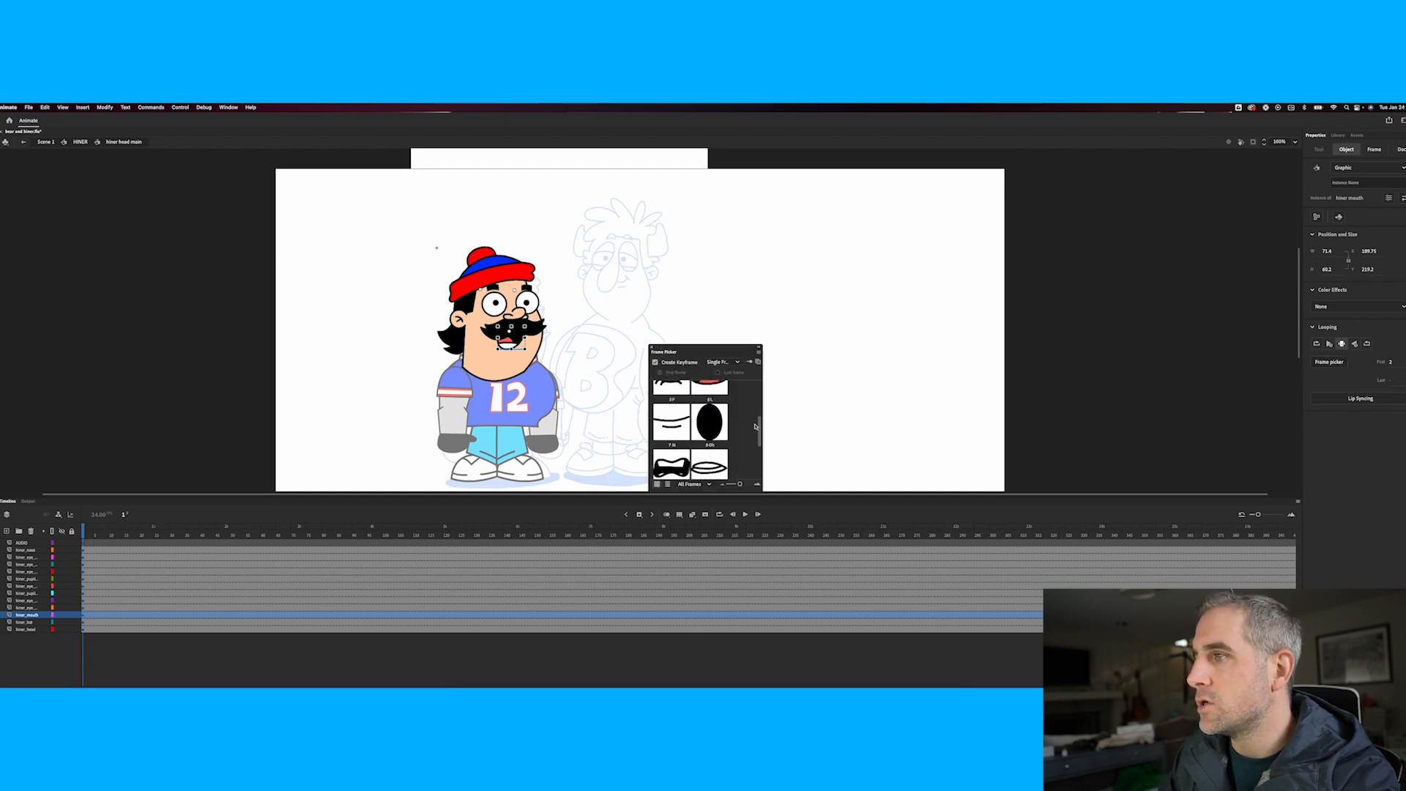
pyautogui.click(671, 463)
pyautogui.click(672, 423)
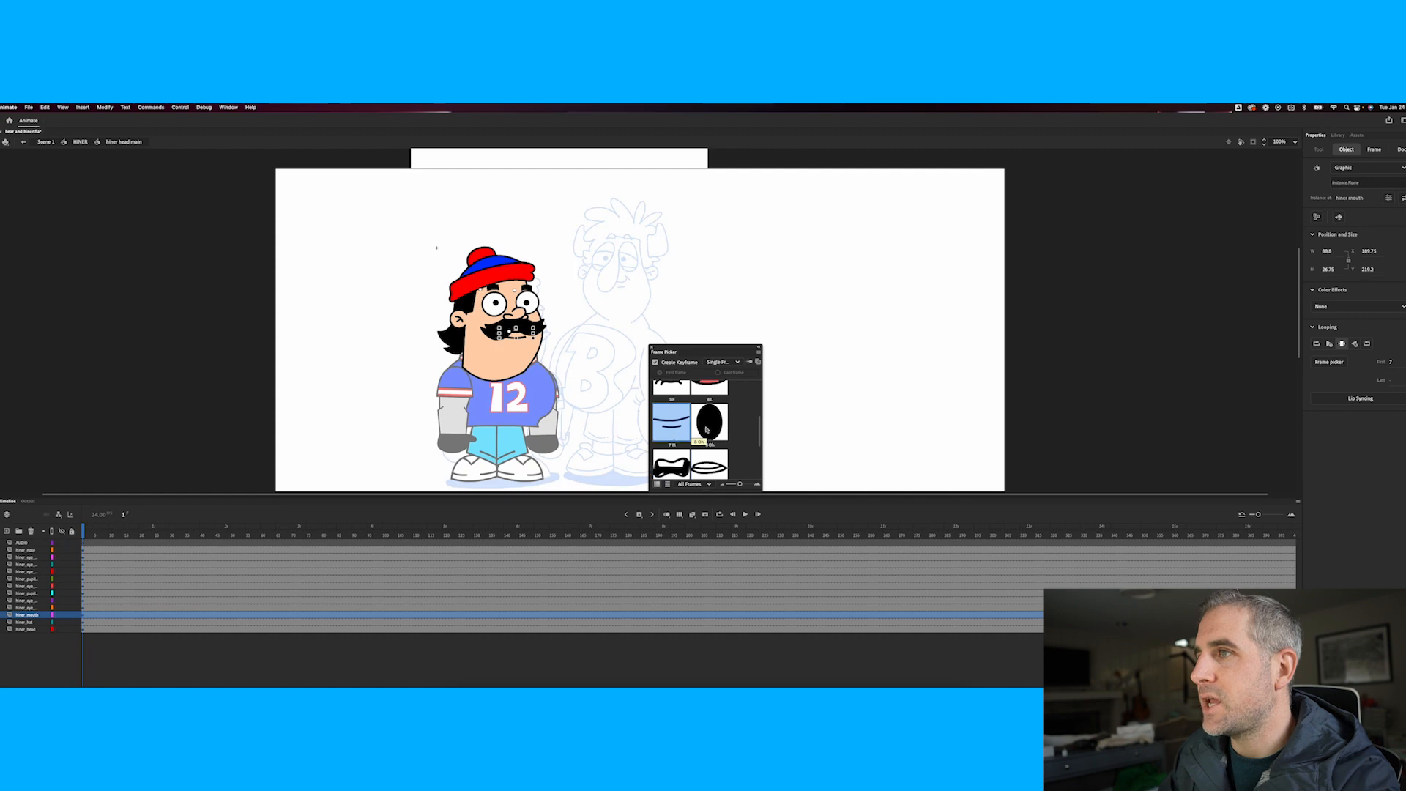
pyautogui.click(705, 429)
pyautogui.click(671, 388)
pyautogui.click(706, 462)
pyautogui.click(707, 429)
pyautogui.click(675, 426)
pyautogui.click(678, 463)
pyautogui.click(699, 462)
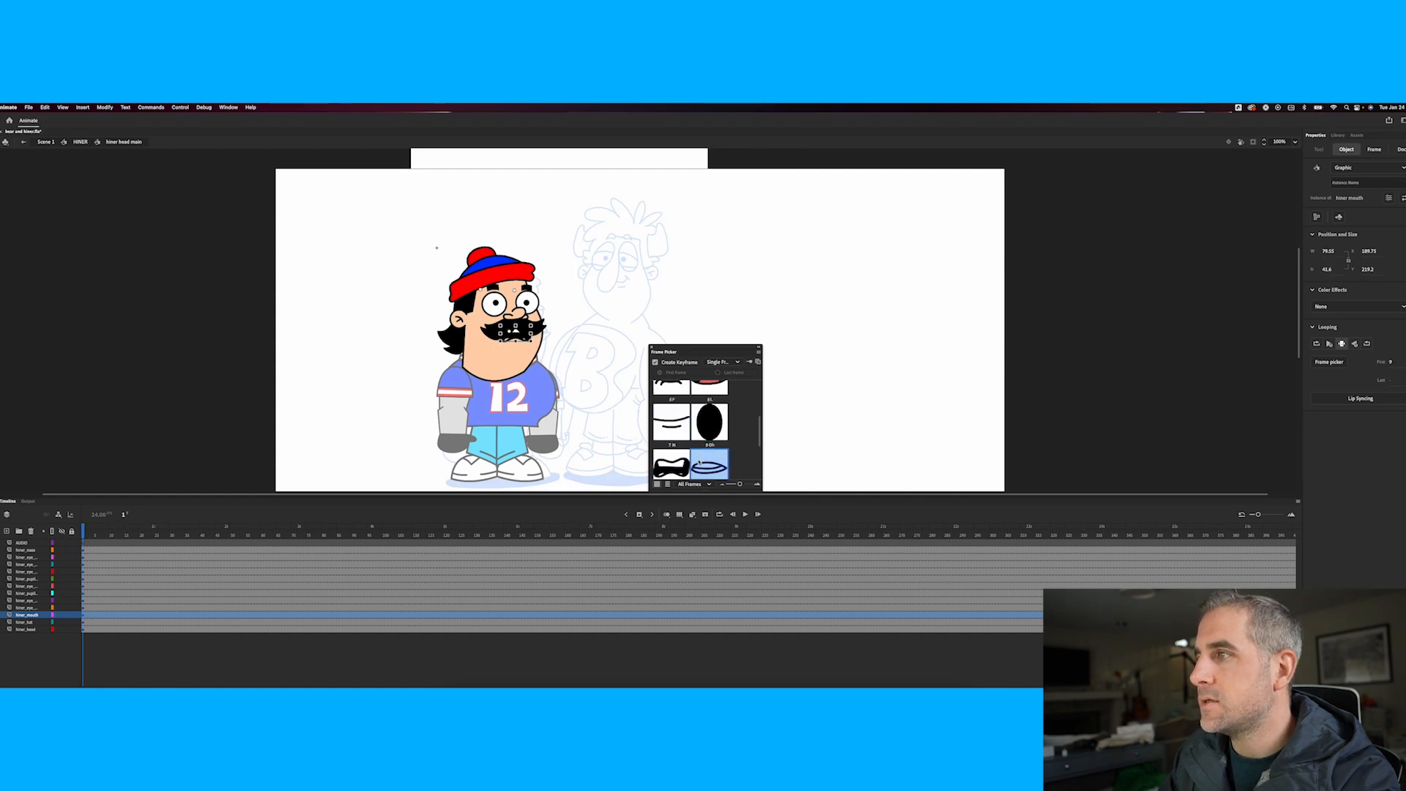
pyautogui.click(707, 389)
# Use the Frame Picker to create mouth keyframes with different poses at frame 18, frame 24 and one point in between
pyautogui.click(136, 617)
pyautogui.click(672, 423)
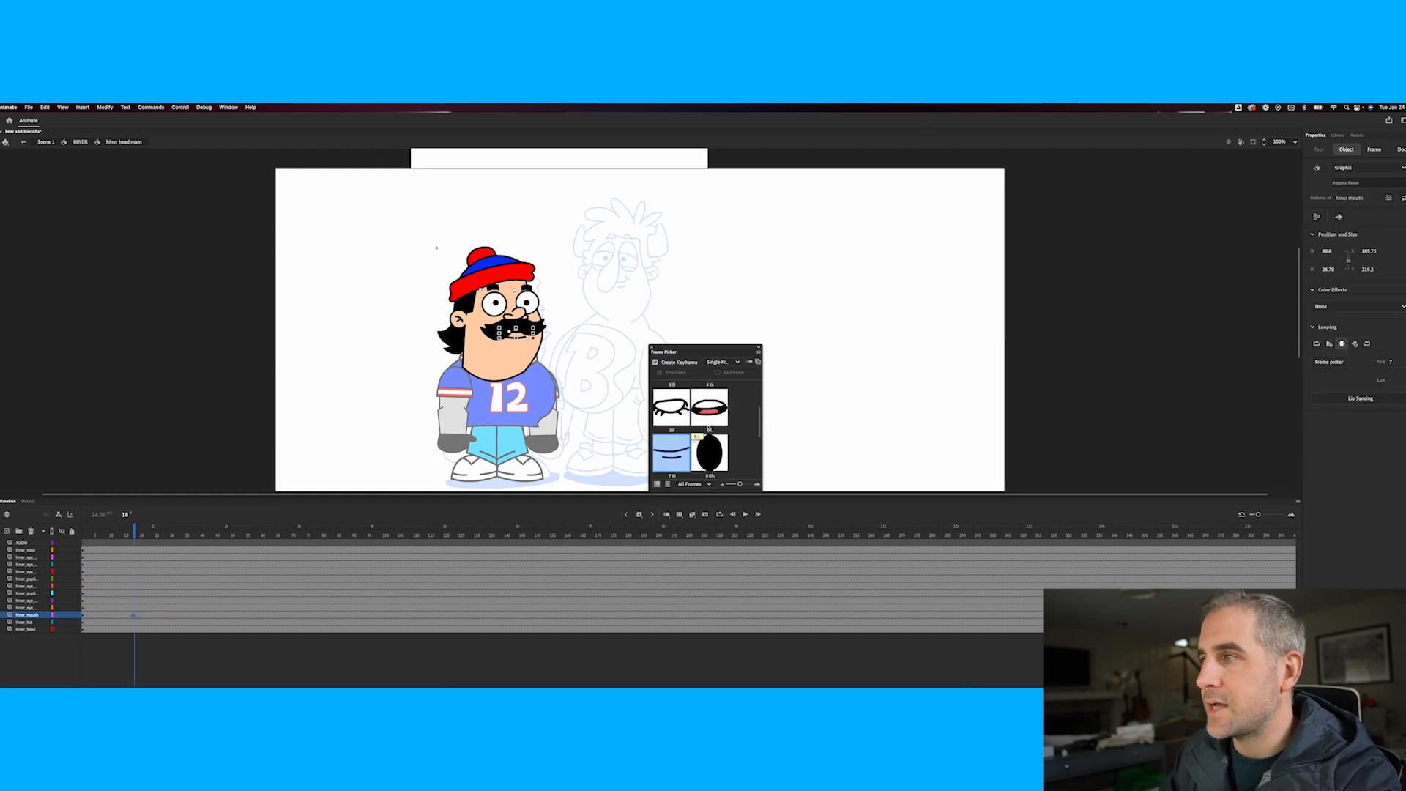
pyautogui.click(144, 616)
pyautogui.click(152, 616)
pyautogui.click(671, 407)
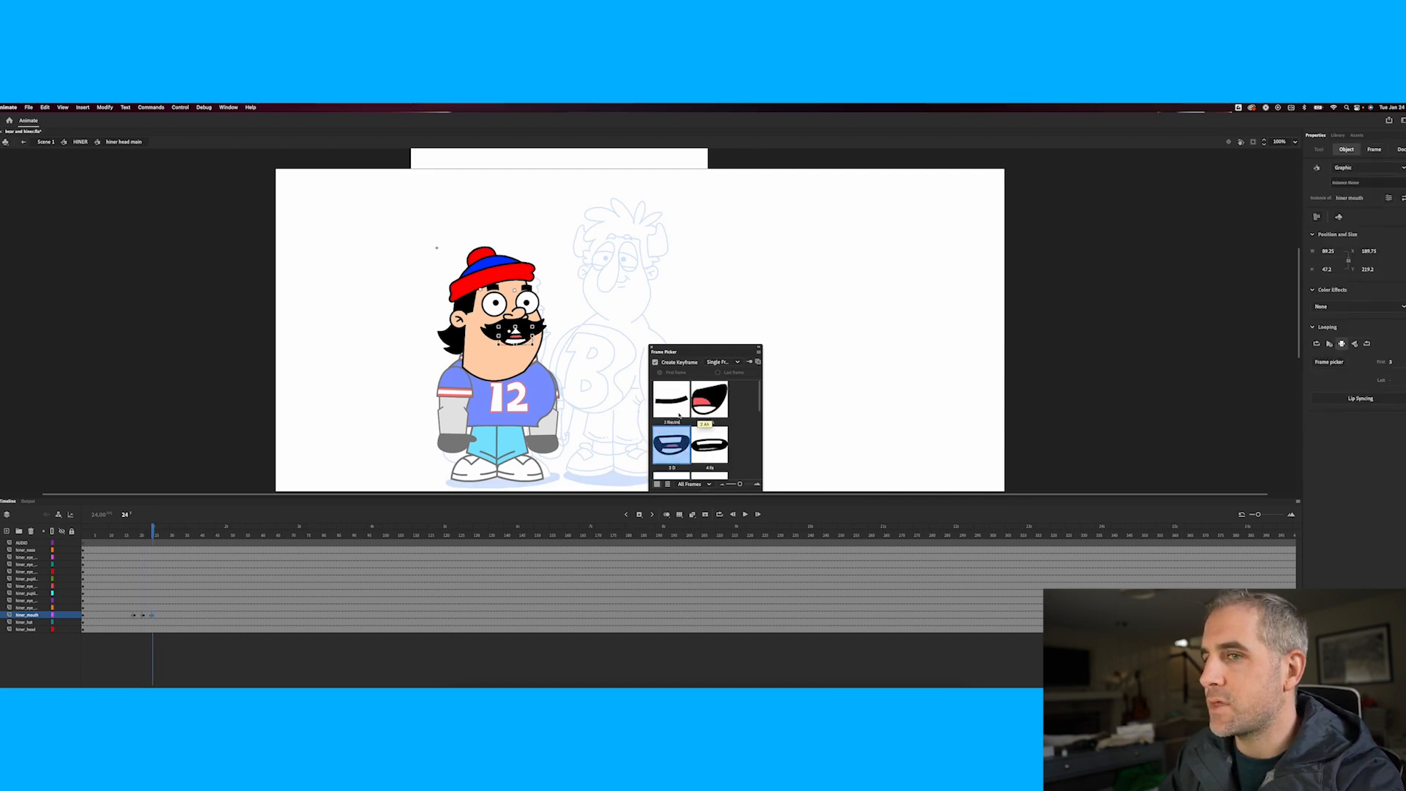
# Scrub back from frame 24 to preview the mouth changes and undo the added mouth keyframes
pyautogui.moveTo(153, 533)
pyautogui.mouseDown()
pyautogui.moveTo(122, 545)
pyautogui.moveTo(161, 546)
pyautogui.moveTo(120, 549)
pyautogui.moveTo(147, 552)
pyautogui.mouseUp()
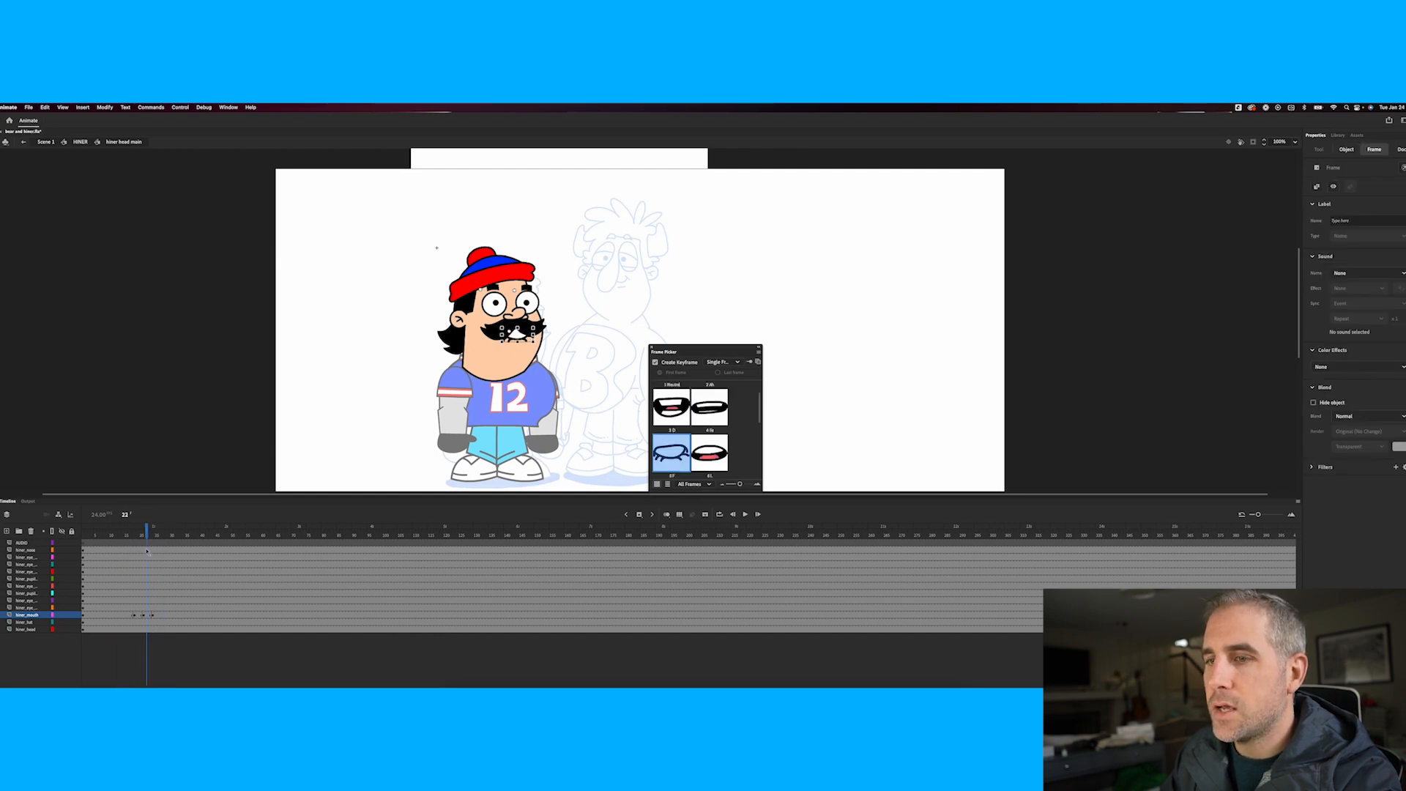
pyautogui.press('super+z')
pyautogui.press('super+z')
pyautogui.press('super+z')
pyautogui.press('super+z')
pyautogui.press('super+z')
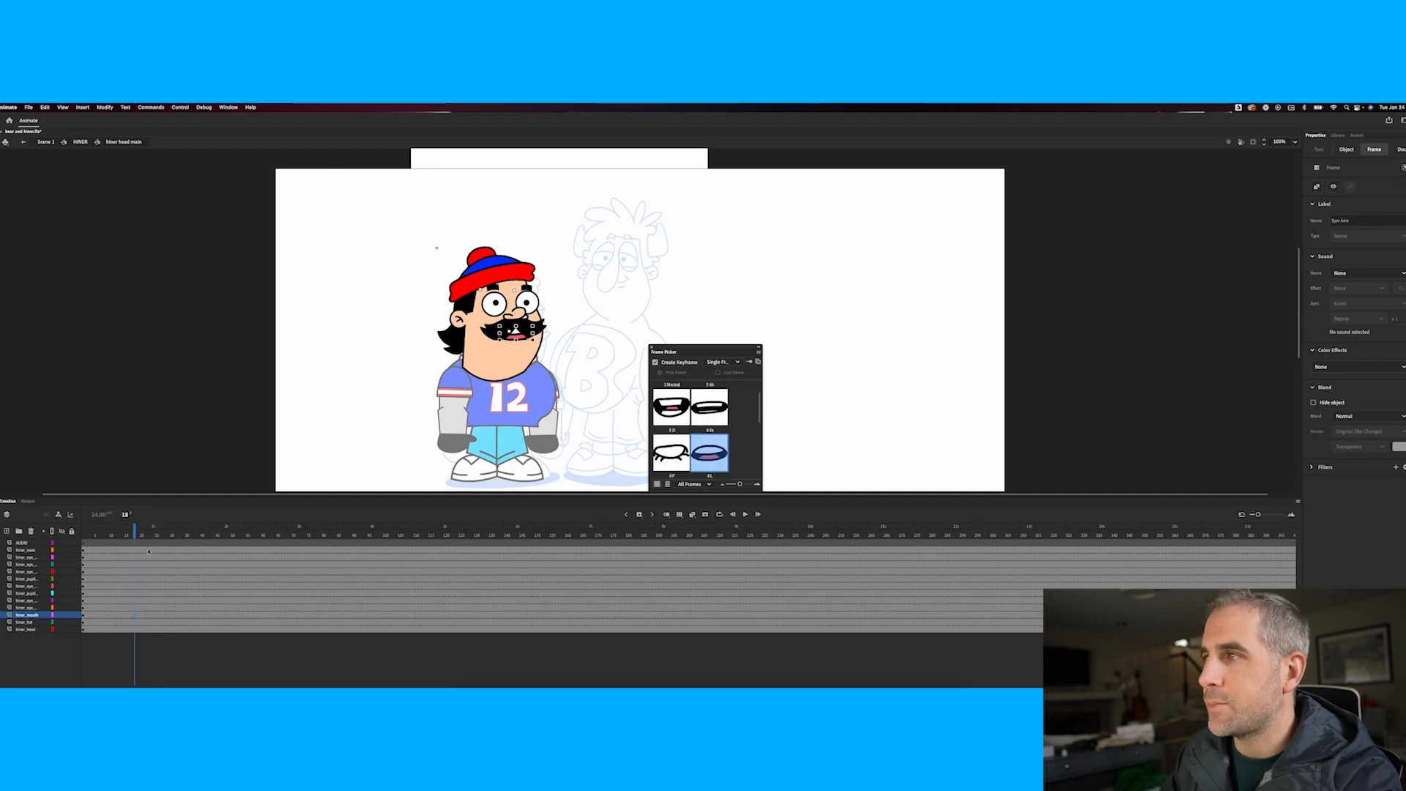
# Move the Frame Picker clear of the character and open the hiner mouth symbol to view its mouth poses and Lip Syncing reference
pyautogui.moveTo(689, 348); pyautogui.dragTo(1166, 249)
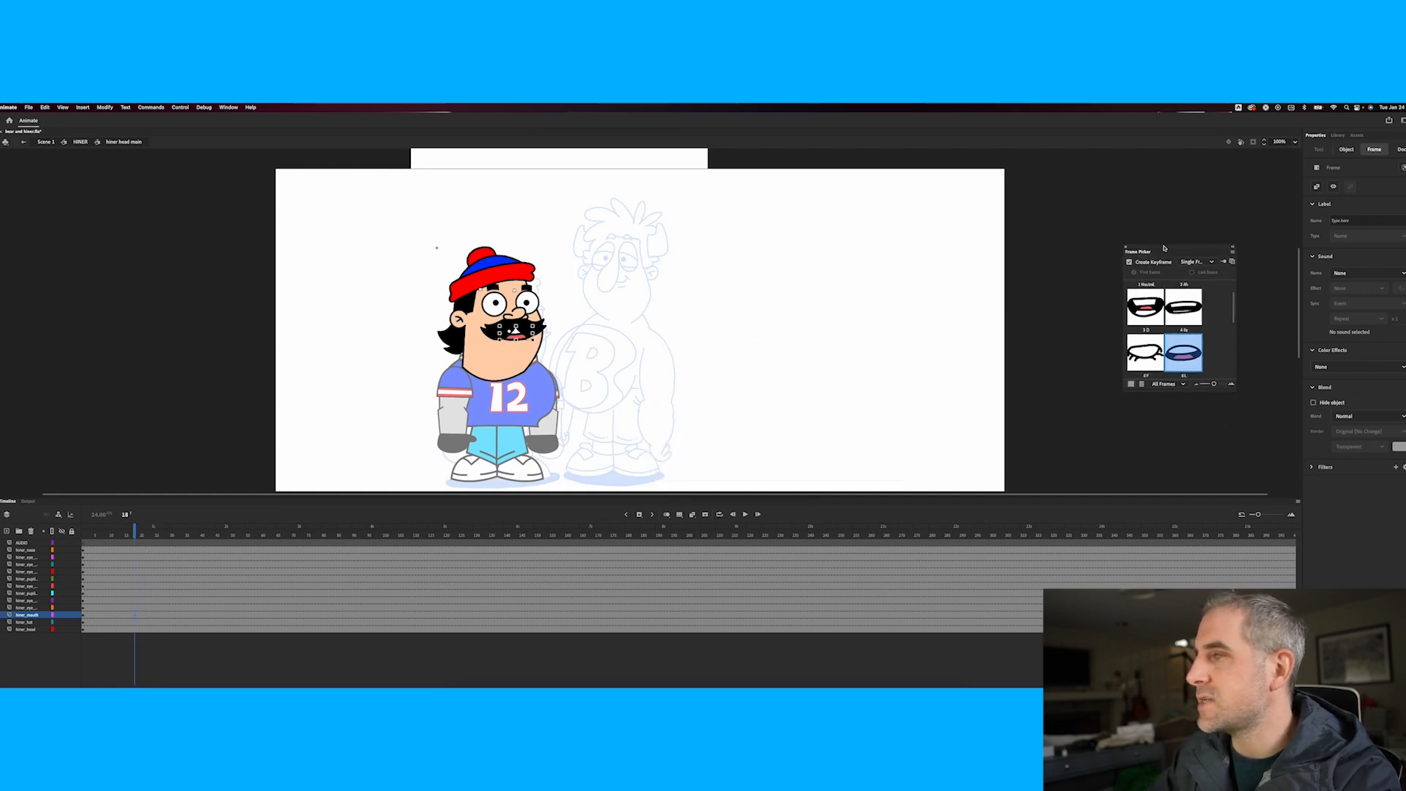
pyautogui.click(359, 348)
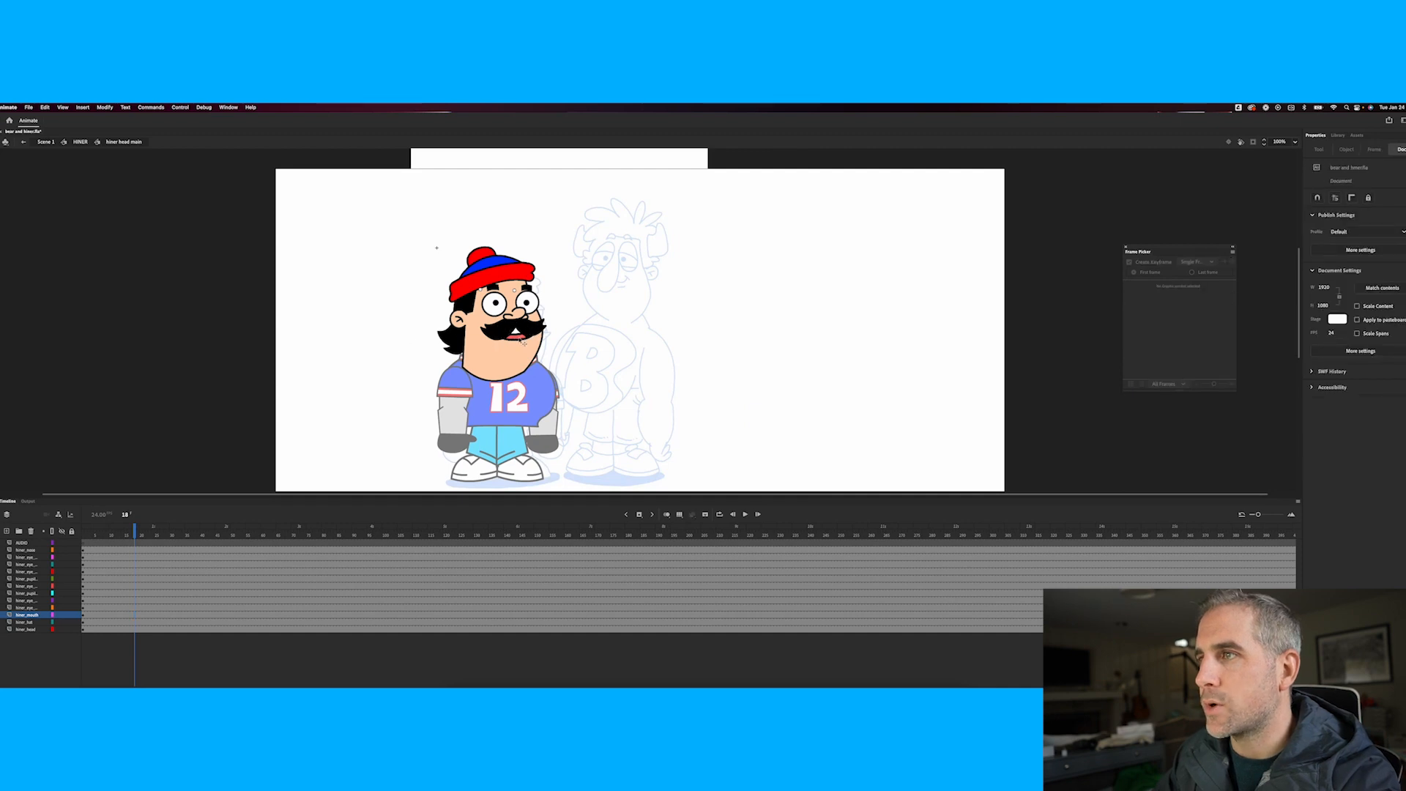
pyautogui.doubleClick(522, 339)
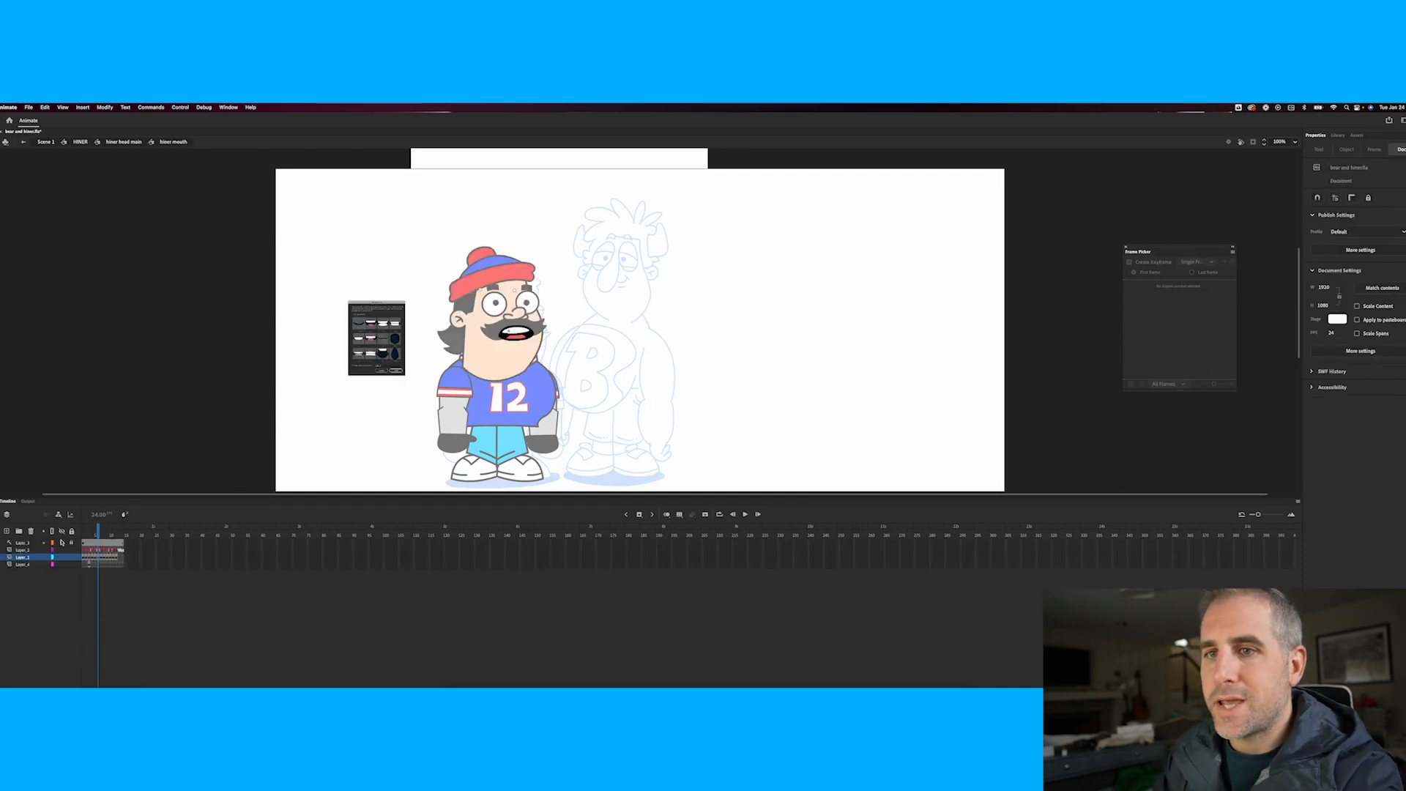
pyautogui.click(36, 544)
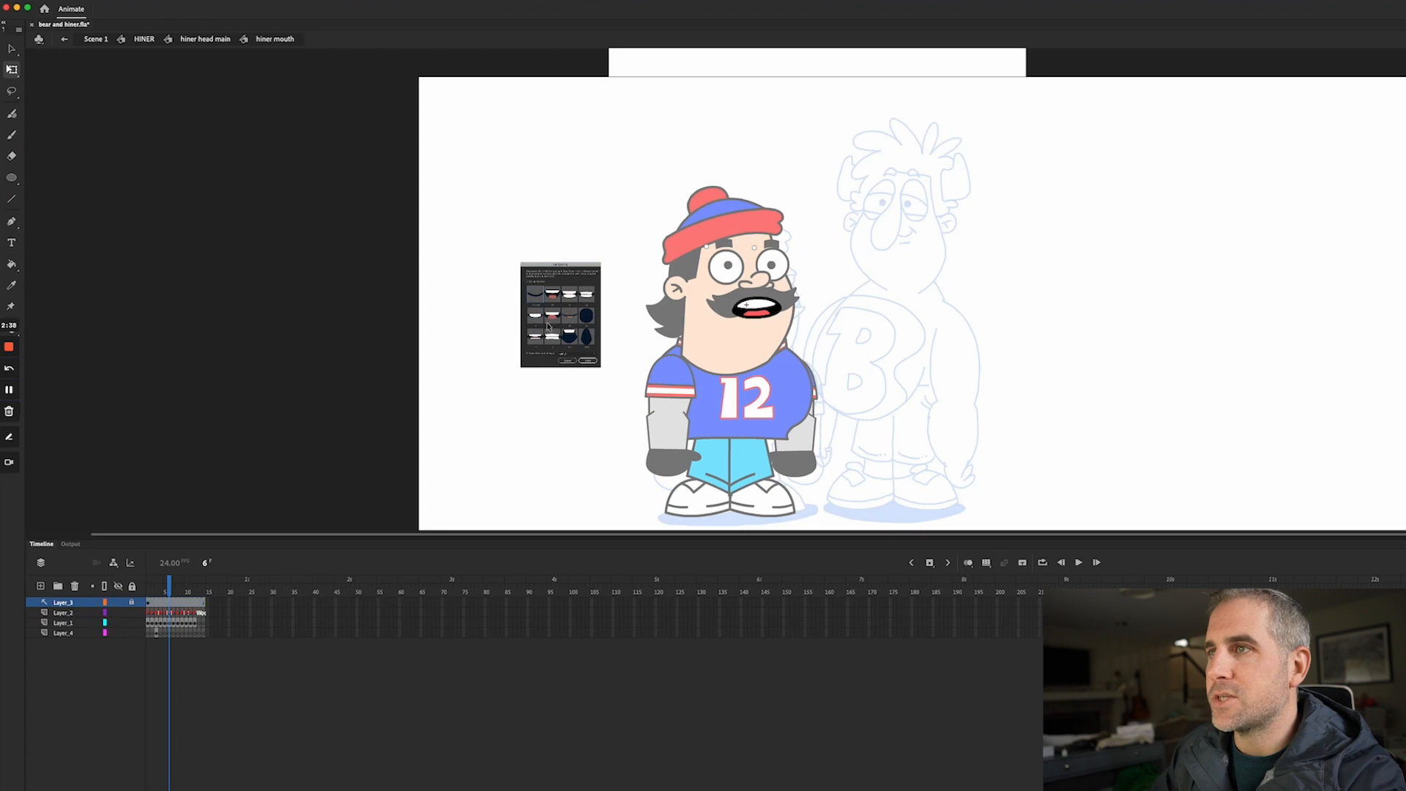
pyautogui.press('super+equal')
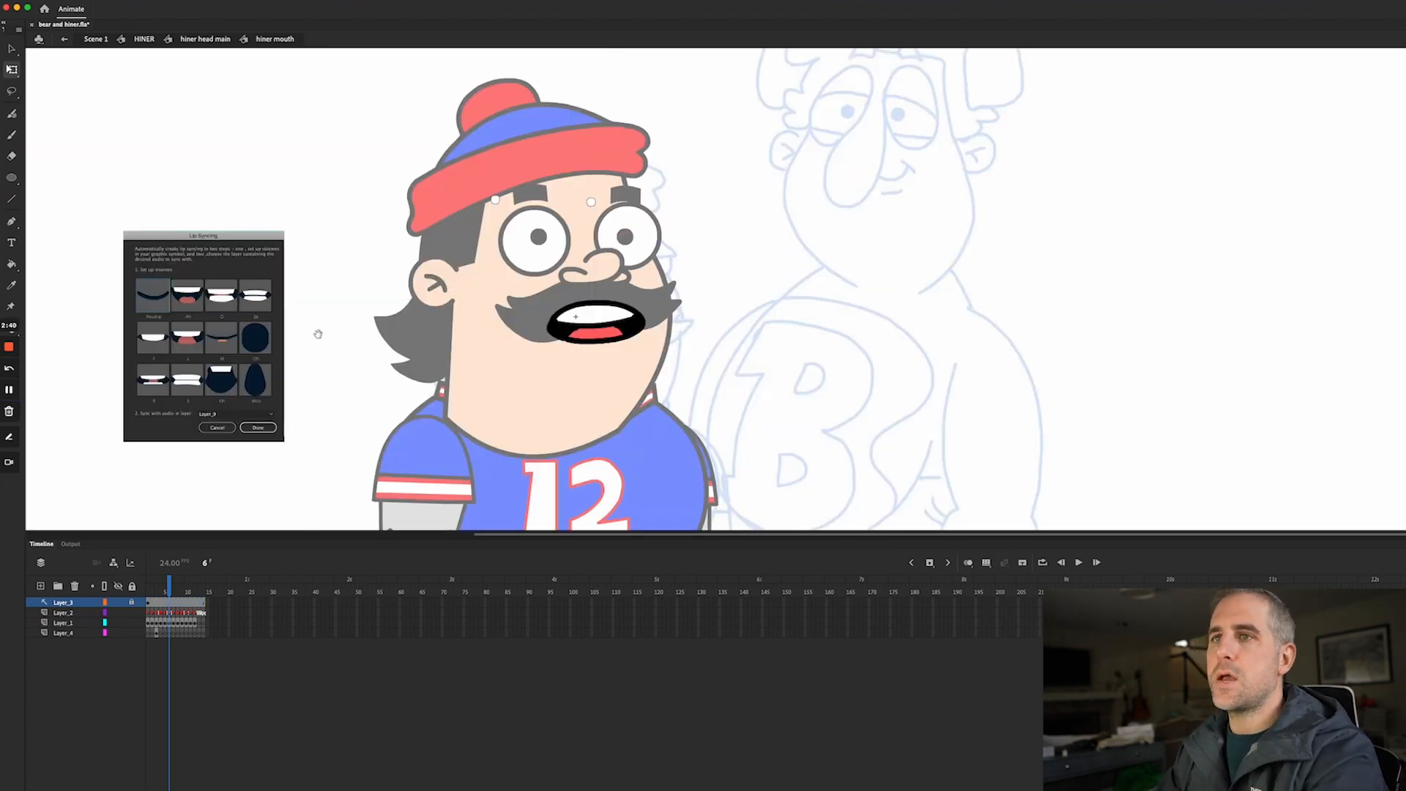
pyautogui.moveTo(319, 333); pyautogui.dragTo(597, 338)
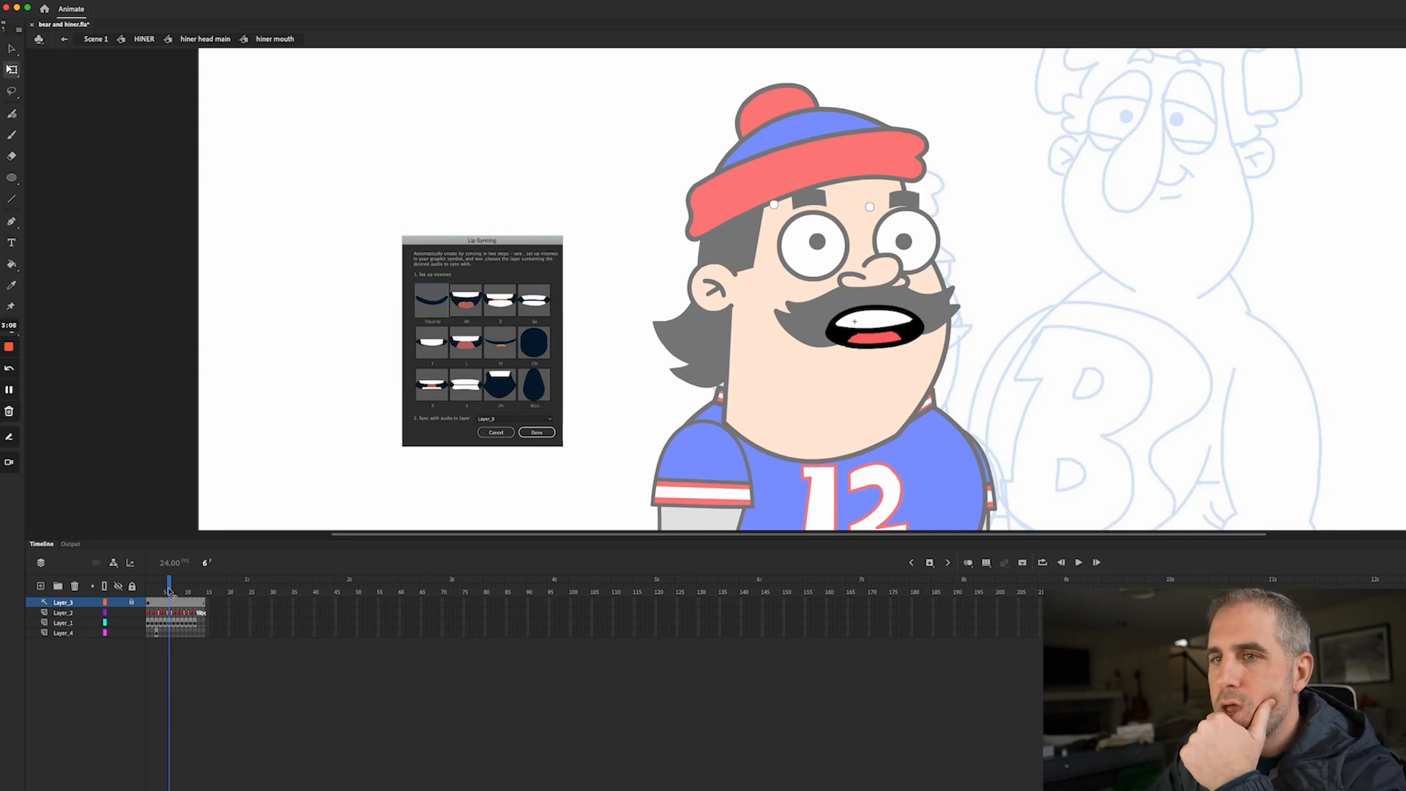
# Step through frames 1 to 4 of the mouth symbol to examine the mouth pose drawn on each frame
pyautogui.moveTo(171, 588); pyautogui.dragTo(147, 592)
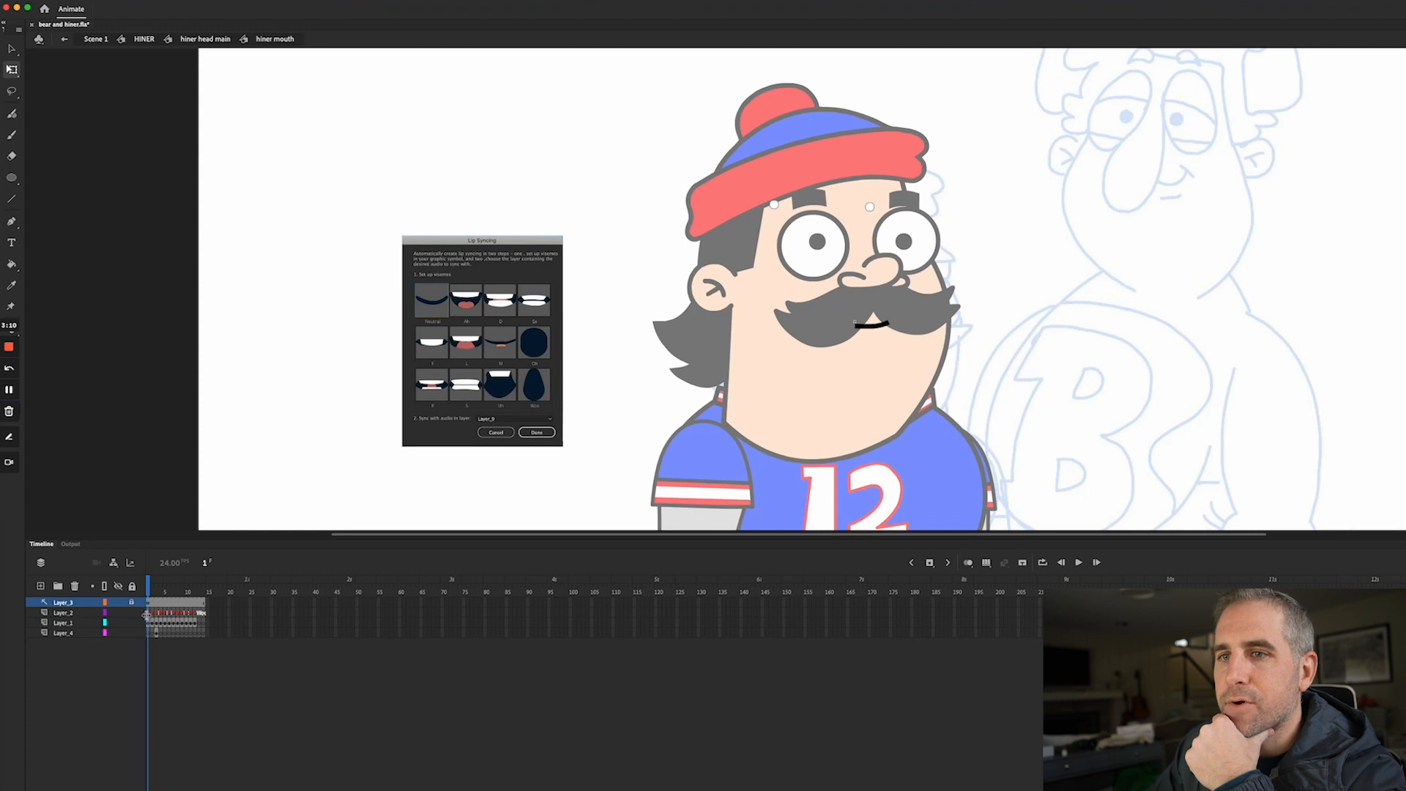
pyautogui.click(150, 623)
pyautogui.click(150, 589)
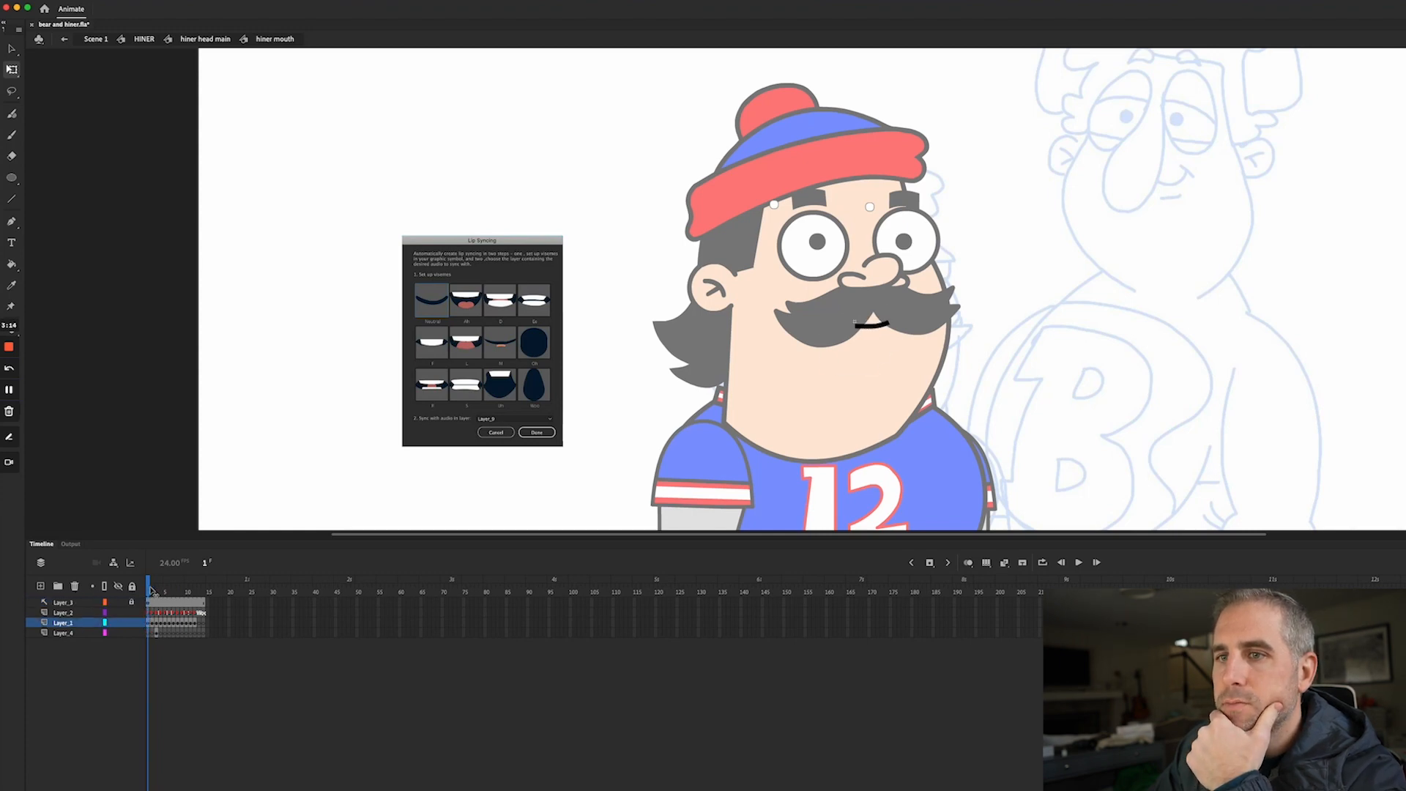
pyautogui.click(152, 590)
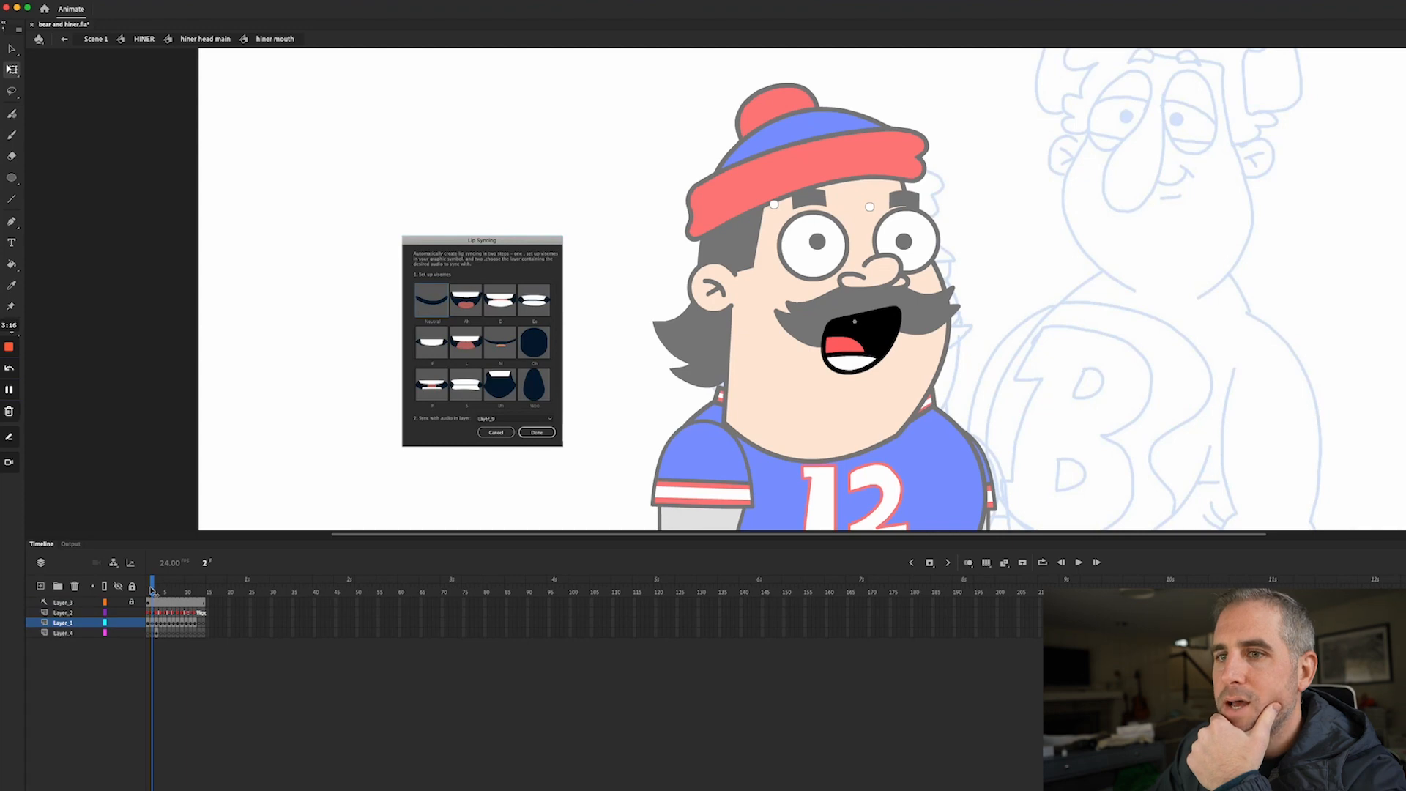
pyautogui.click(156, 590)
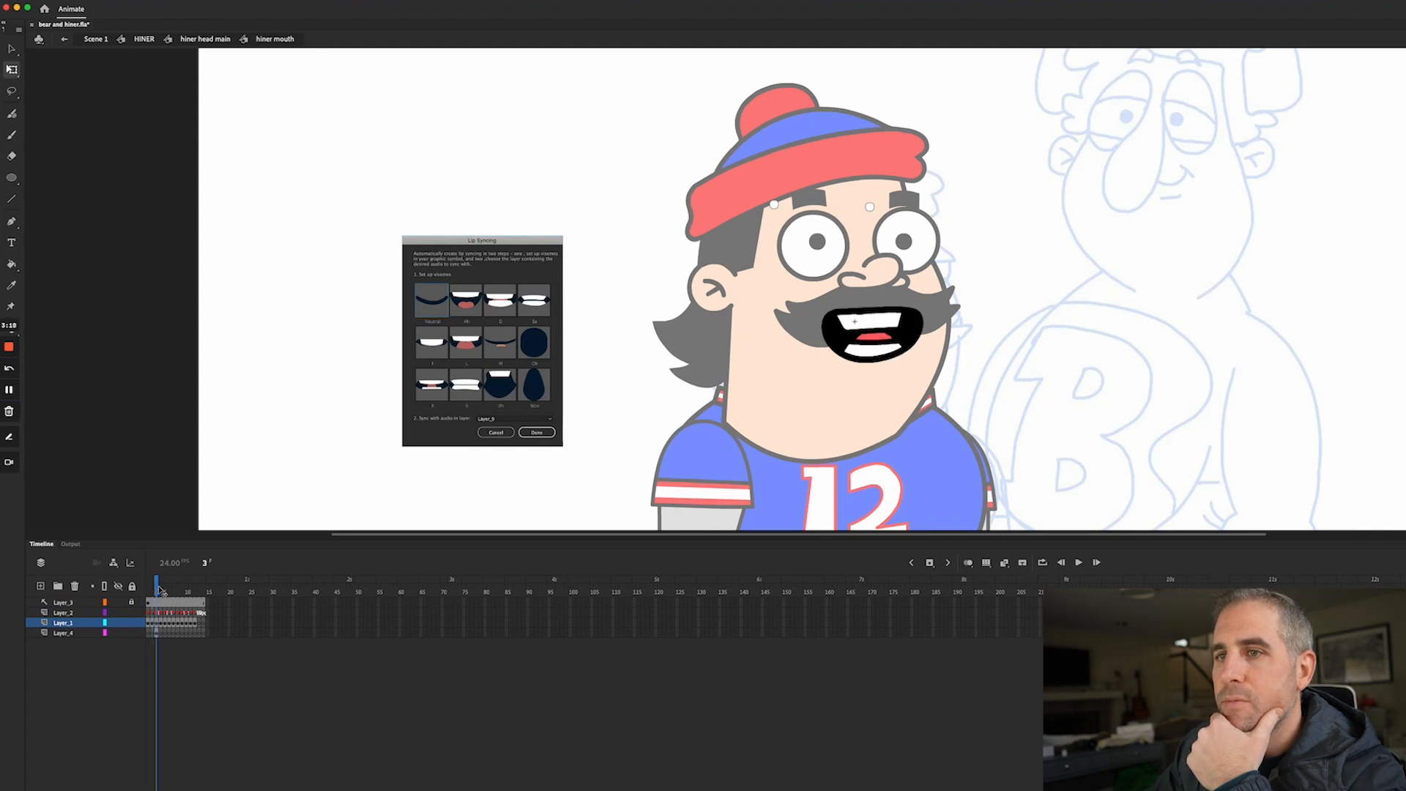
pyautogui.click(161, 589)
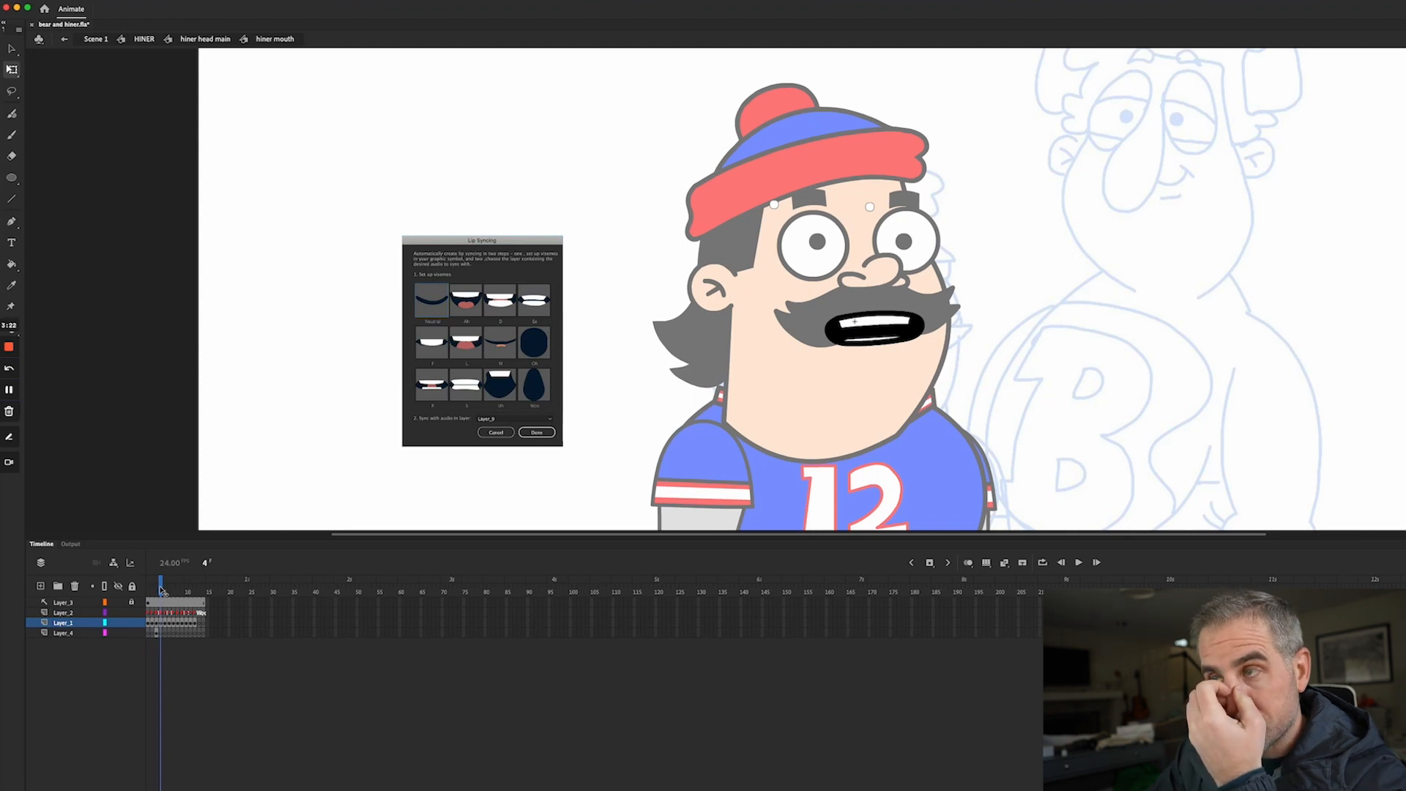
pyautogui.moveTo(160, 590)
pyautogui.mouseDown()
pyautogui.moveTo(147, 589)
pyautogui.moveTo(160, 589)
pyautogui.mouseUp()
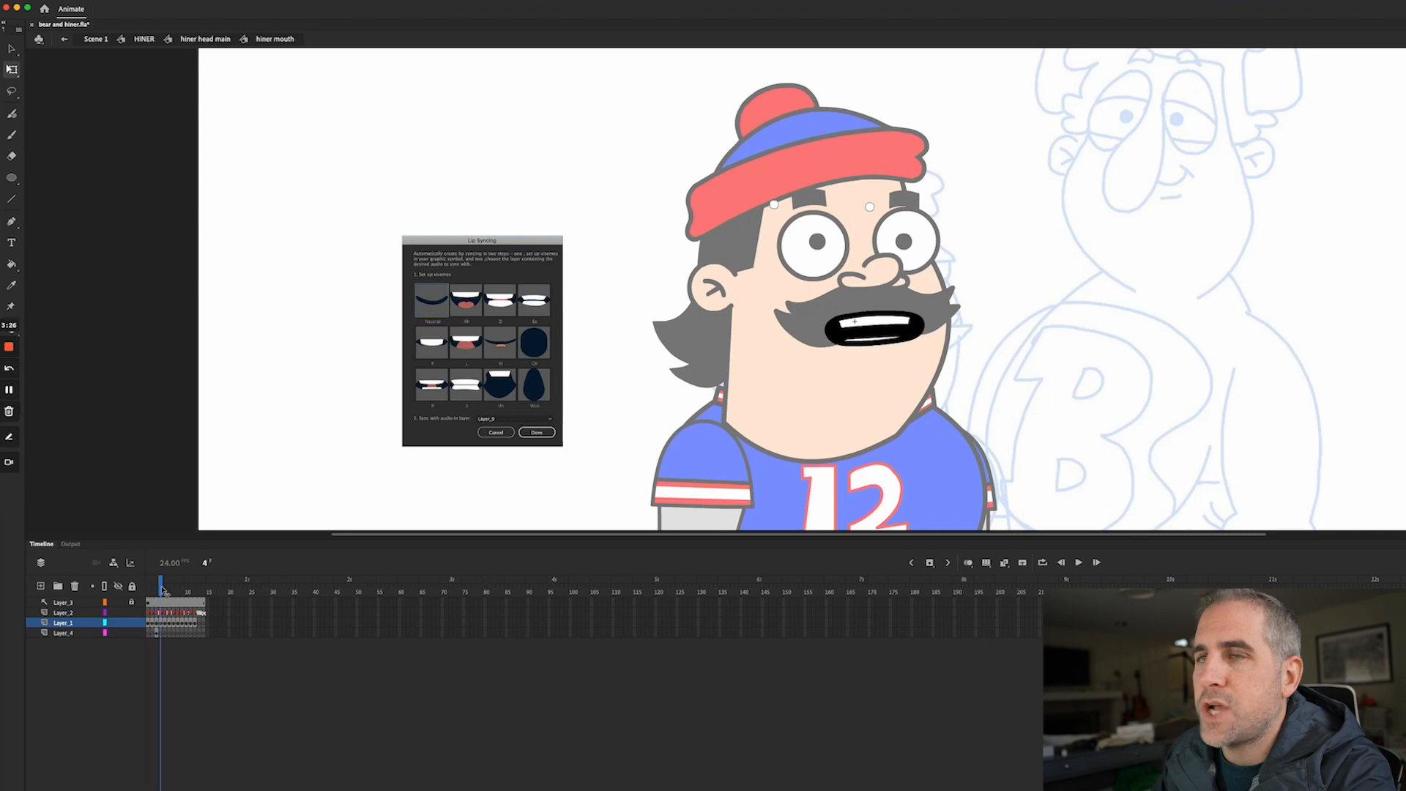
# Select frame 1 on Layer_2 and inspect its Neutral frame label name
pyautogui.click(12, 178)
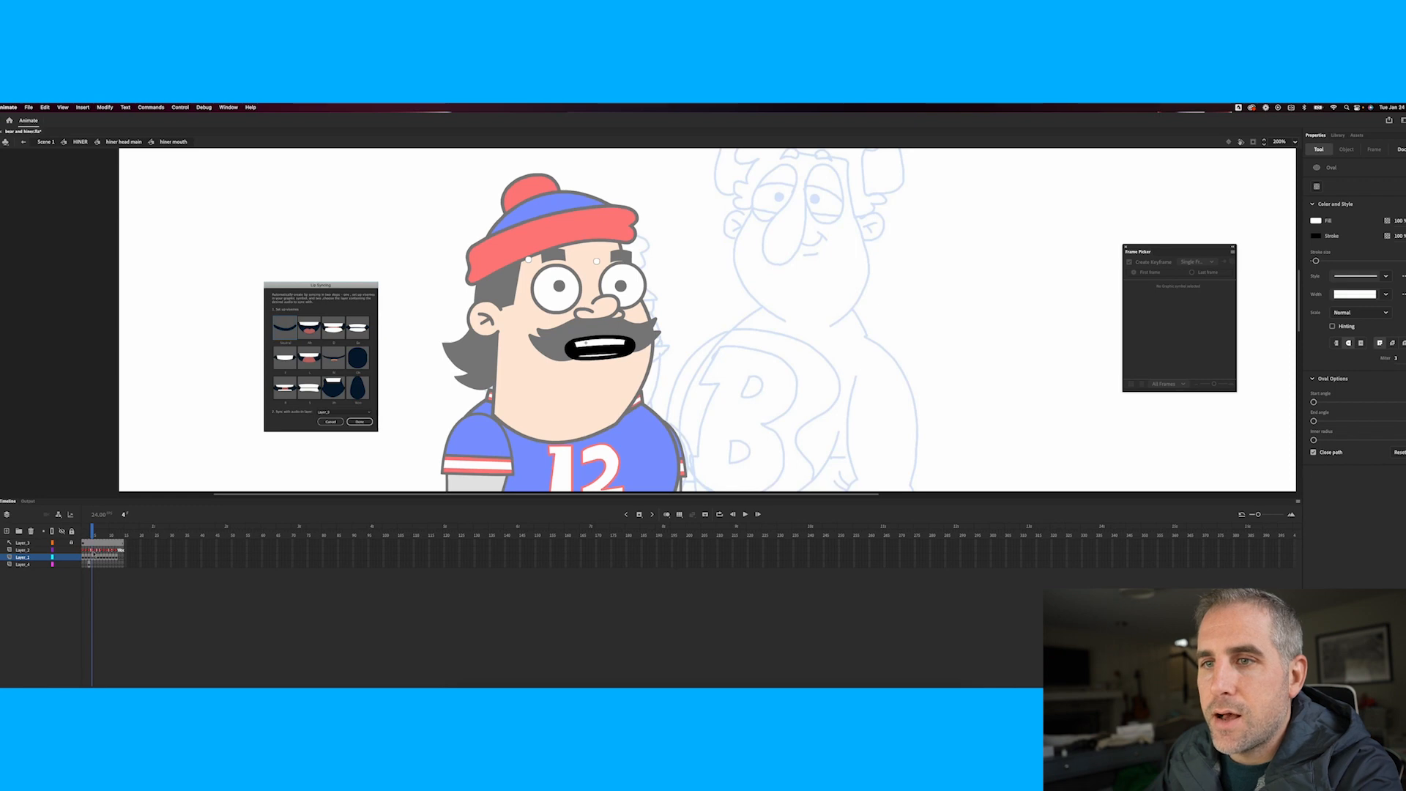
pyautogui.click(97, 551)
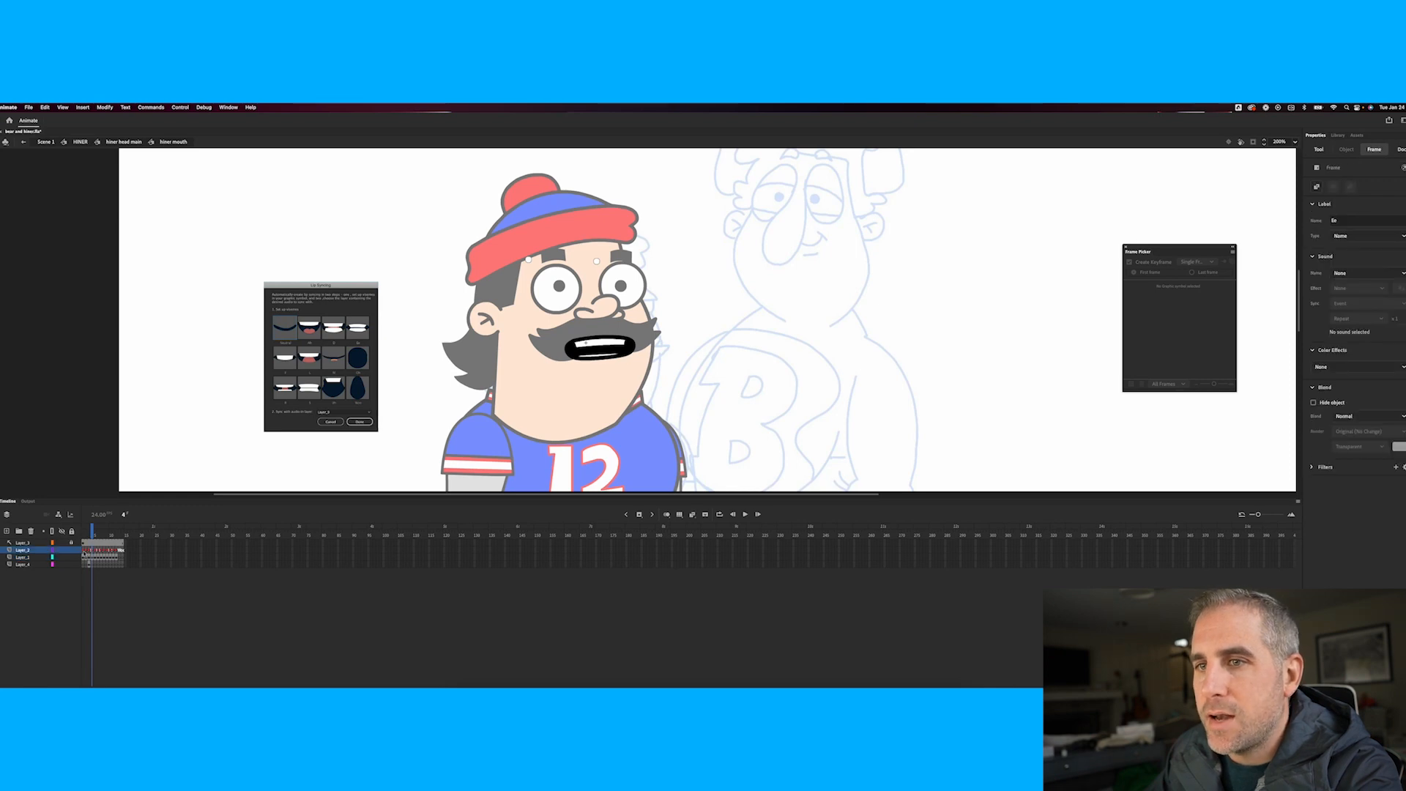
pyautogui.click(85, 549)
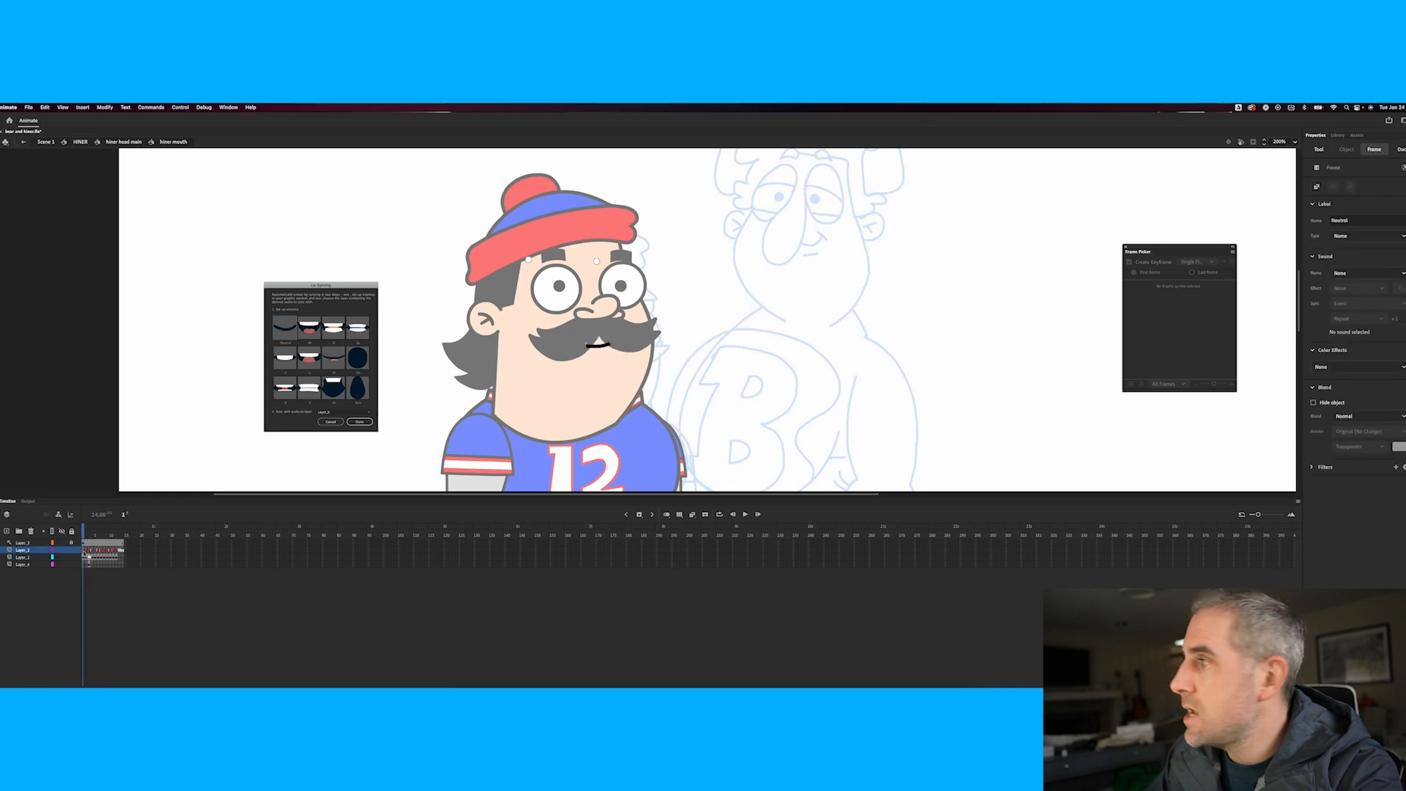
pyautogui.click(1352, 221)
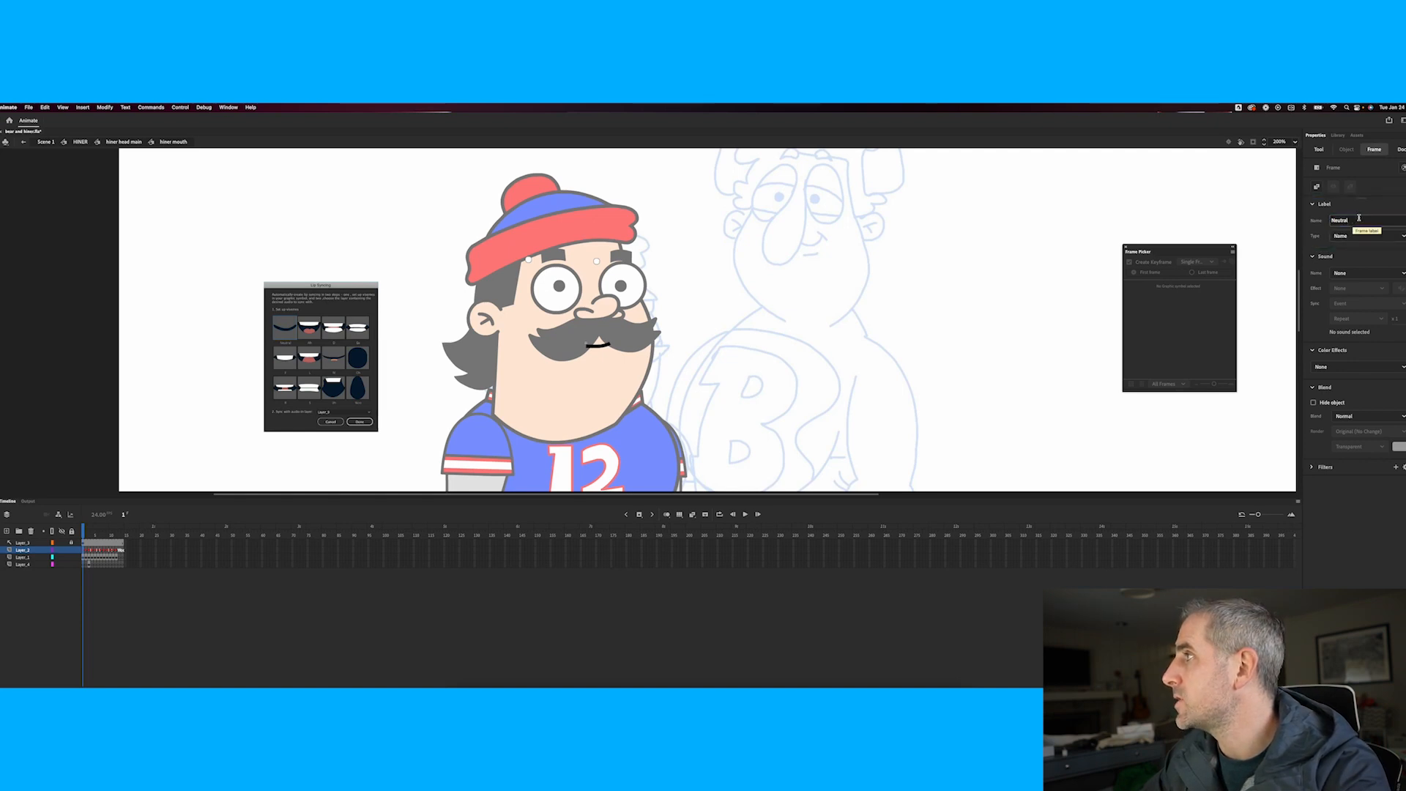
pyautogui.press('Return')
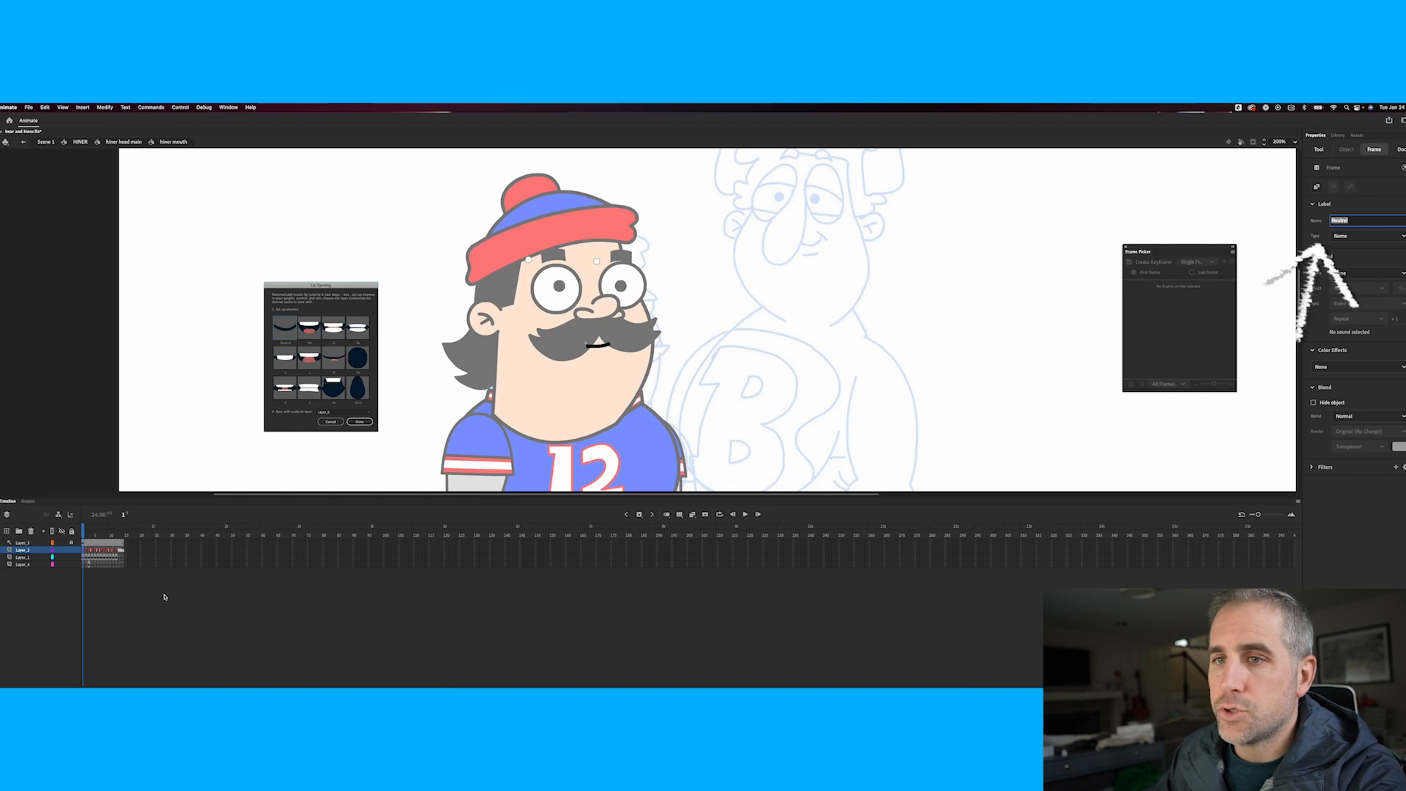
# Step through the labelled keyframes on Layer_2 up to frame 7, comparing each frame label with its mouth pose
pyautogui.click(87, 556)
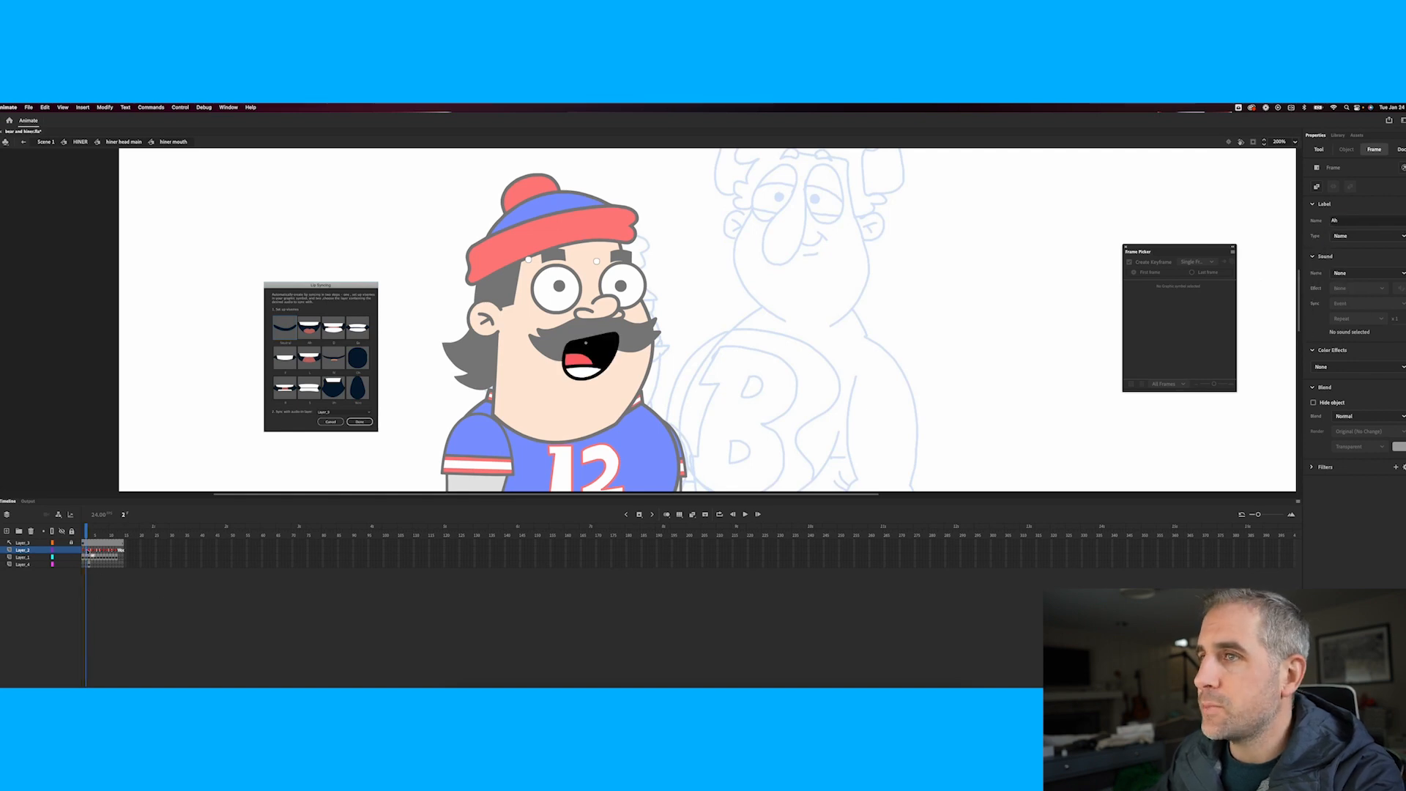
pyautogui.click(83, 551)
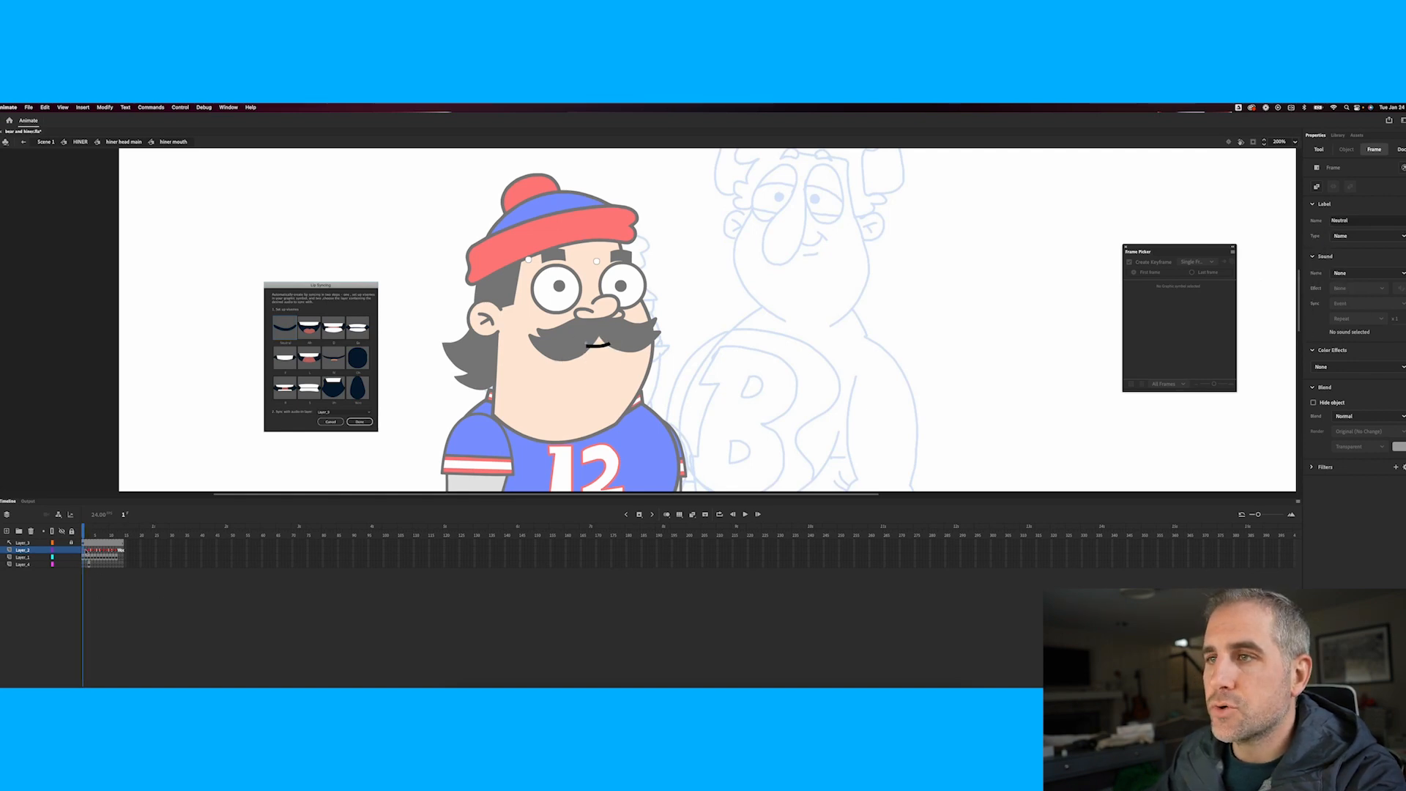
pyautogui.click(87, 551)
pyautogui.click(89, 551)
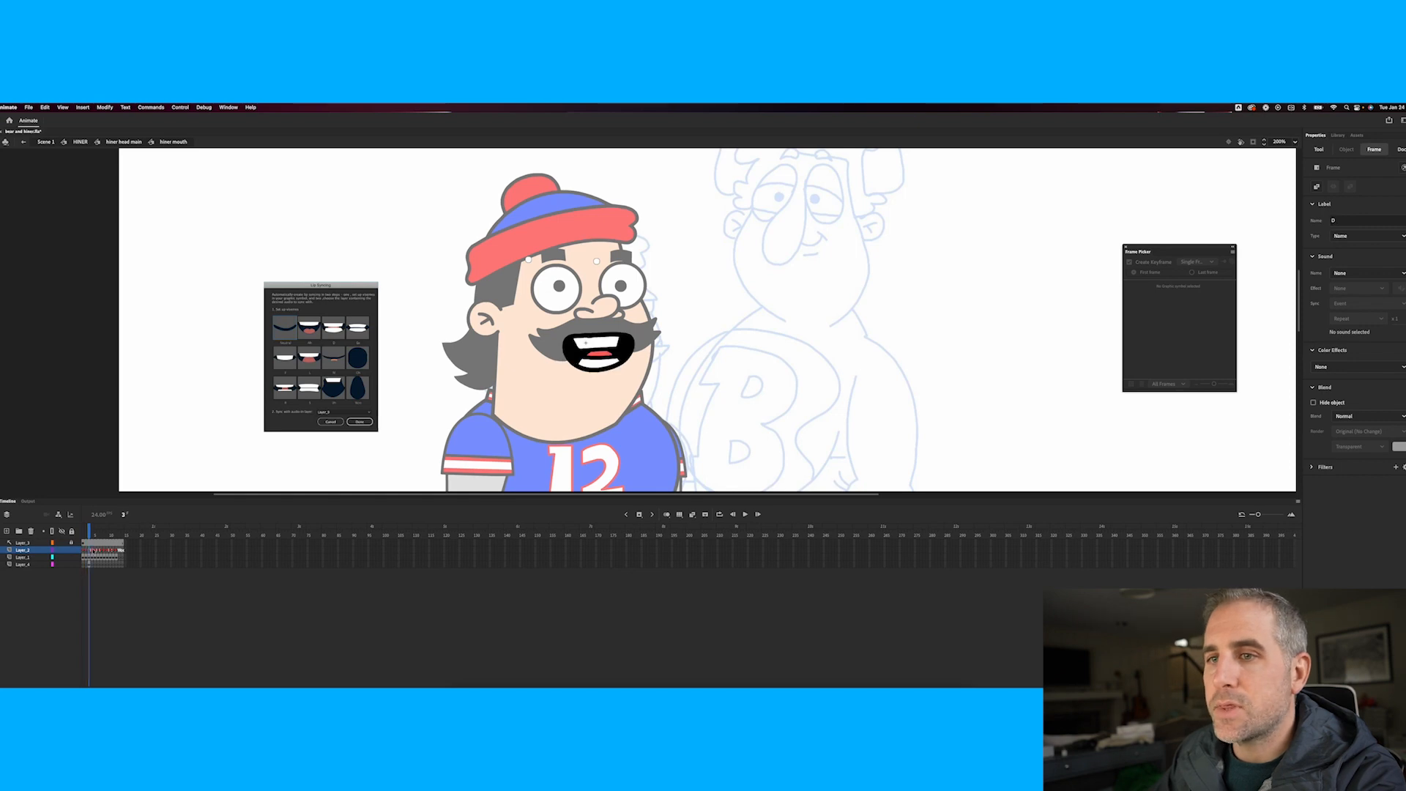
pyautogui.click(92, 551)
pyautogui.click(95, 551)
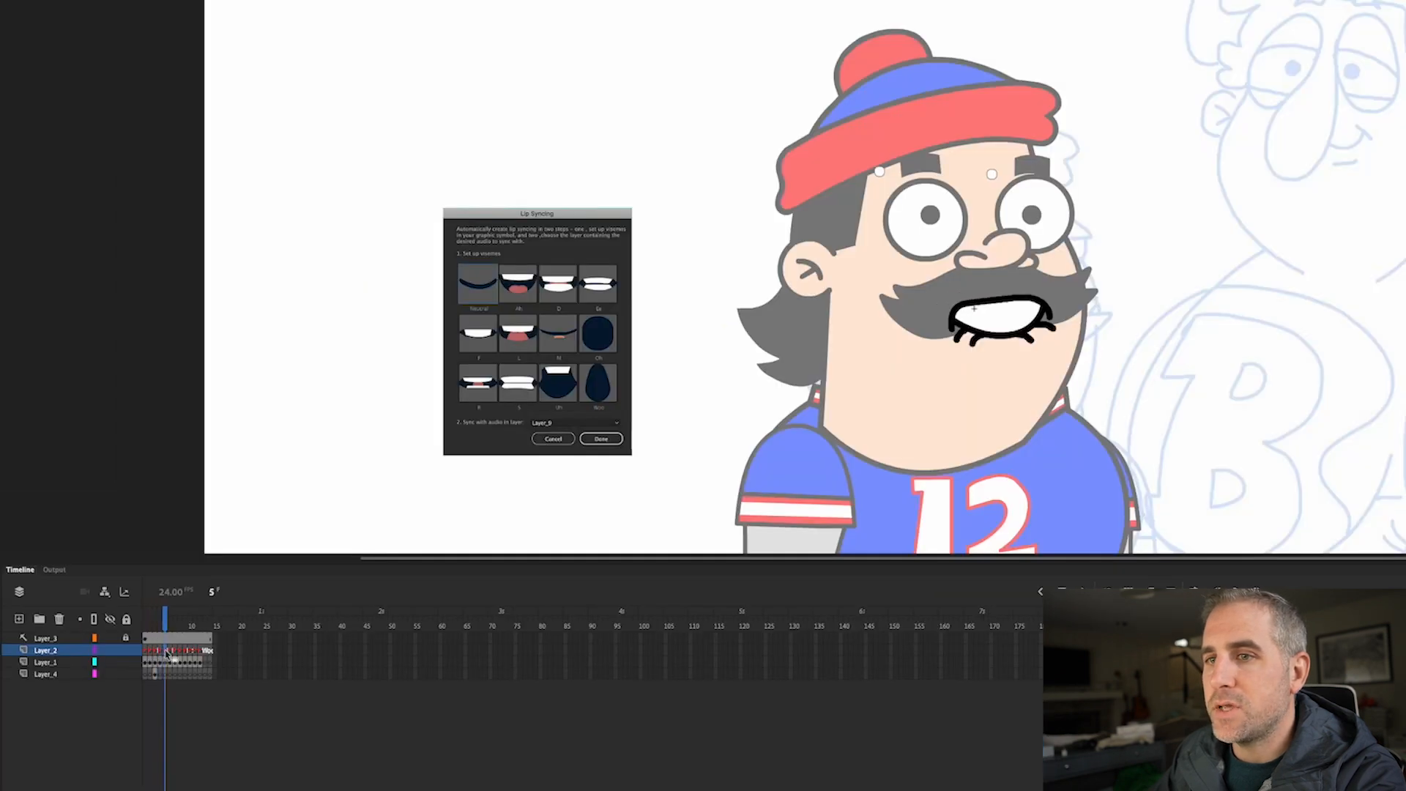
pyautogui.click(170, 652)
pyautogui.click(175, 652)
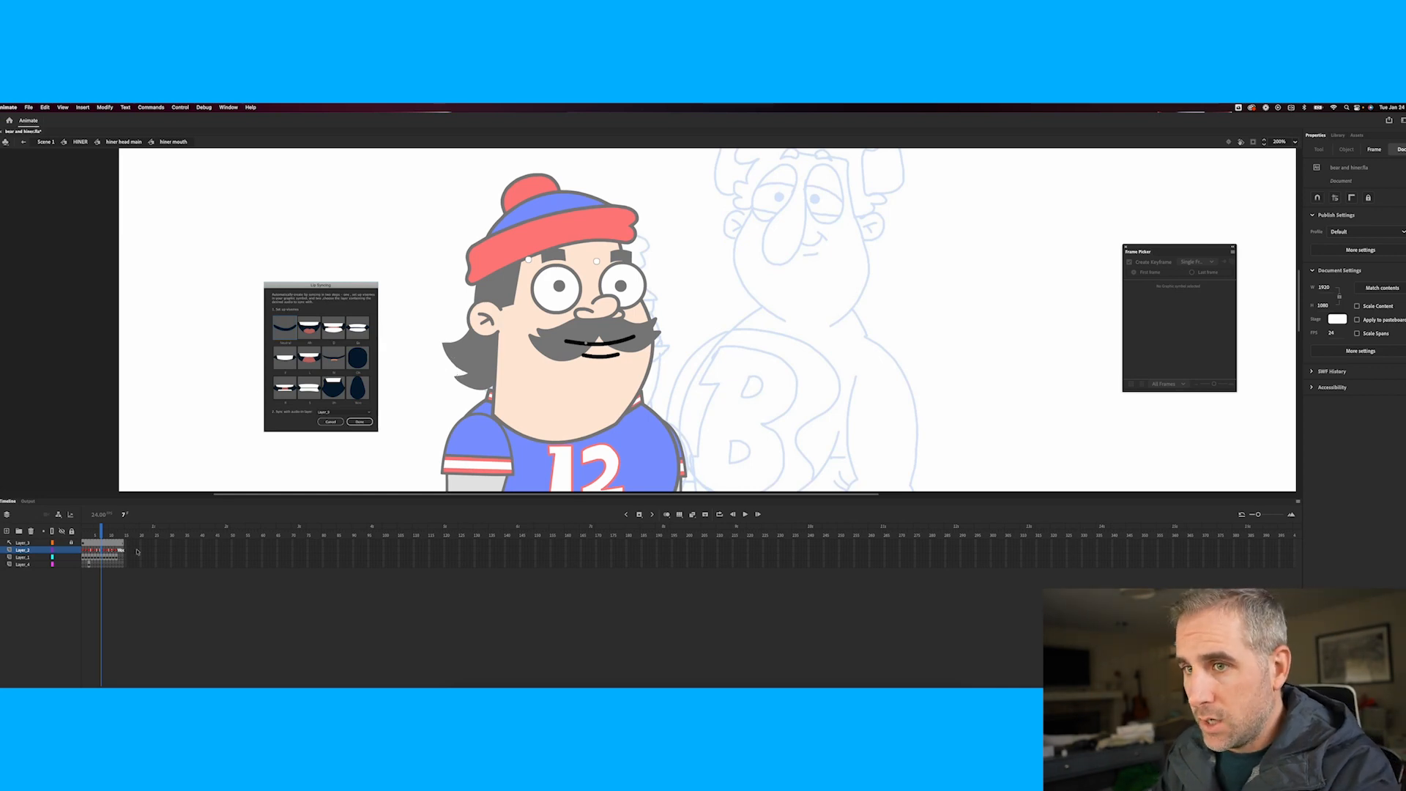
# Review the mouth symbol's layers and check whether Layer_3 is set as a guide layer
pyautogui.click(30, 563)
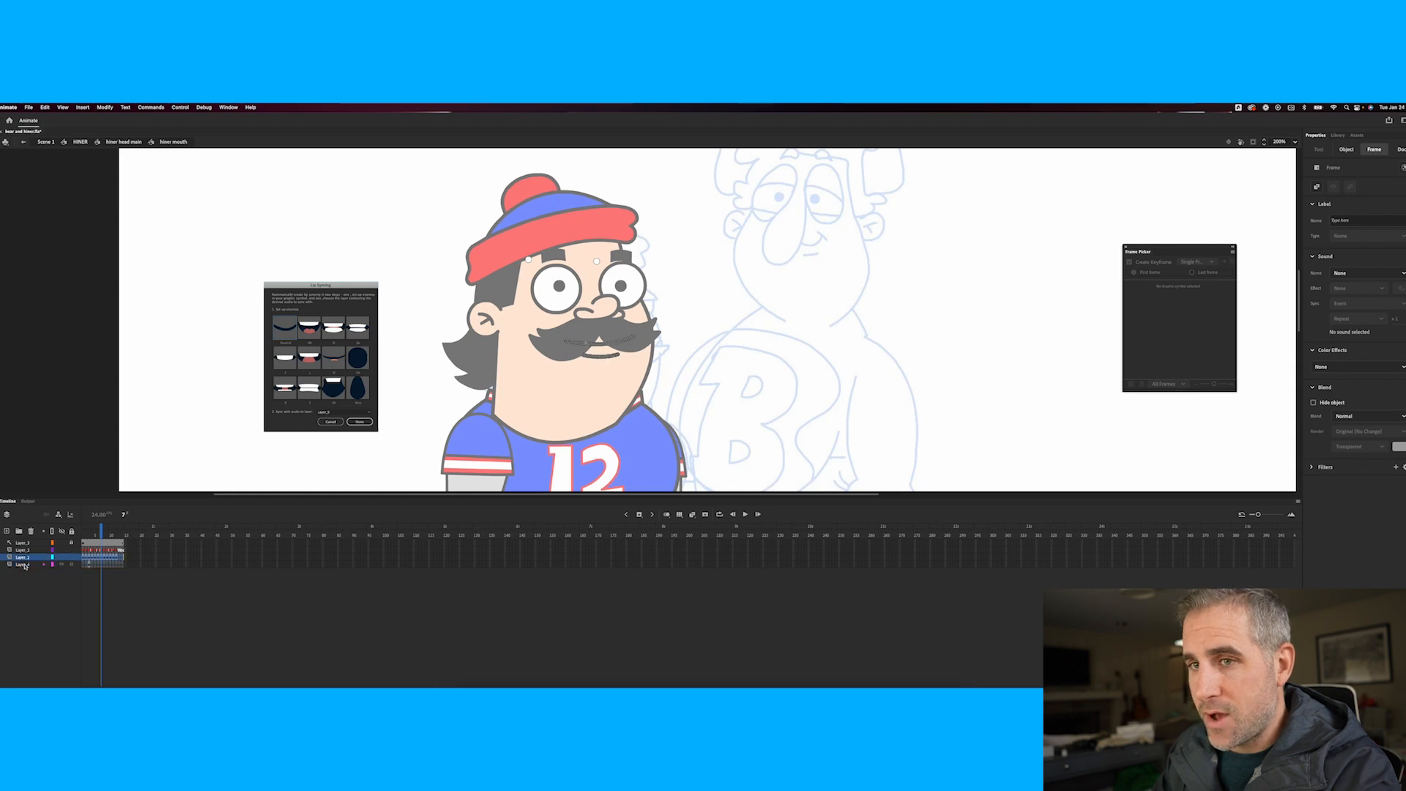
pyautogui.click(24, 550)
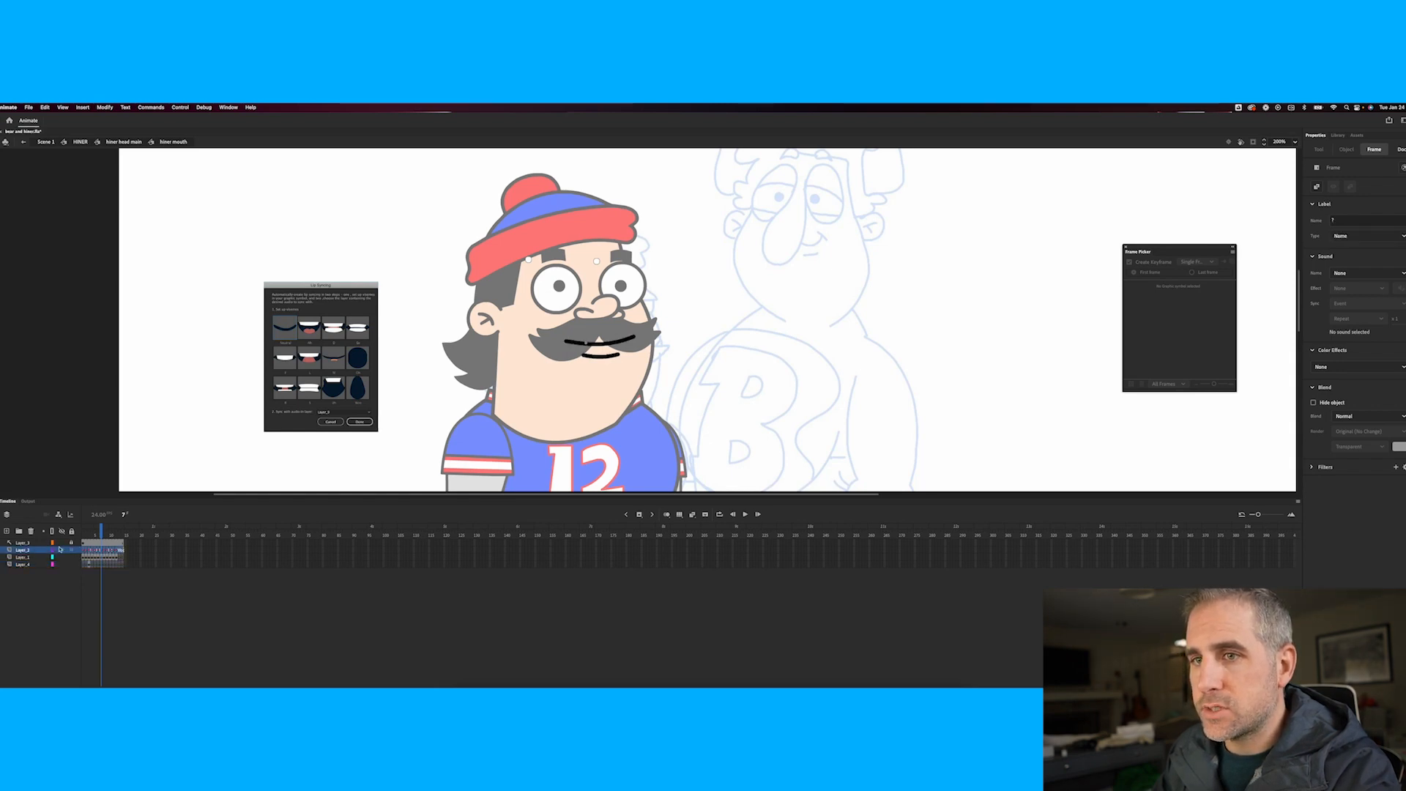
pyautogui.click(23, 543)
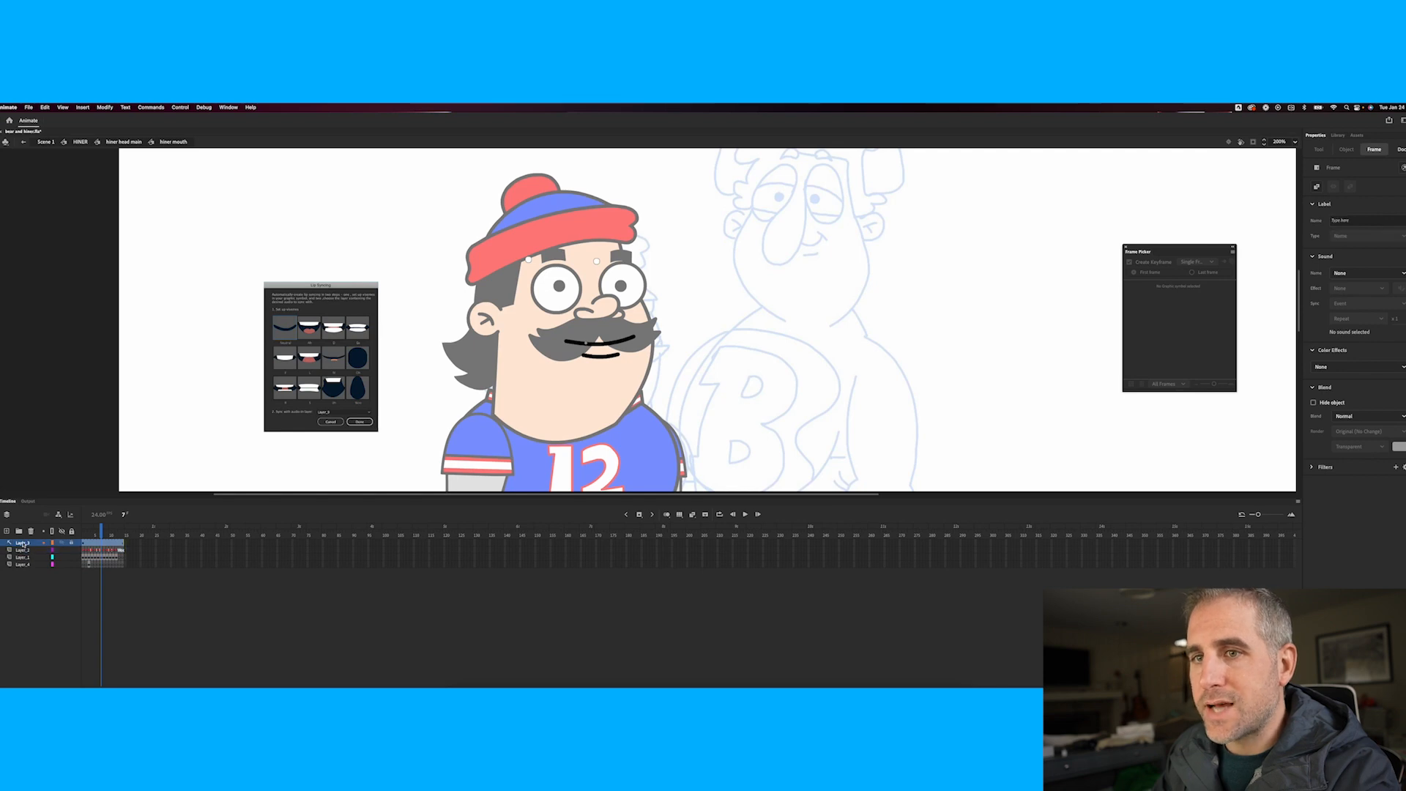
pyautogui.rightClick(23, 543)
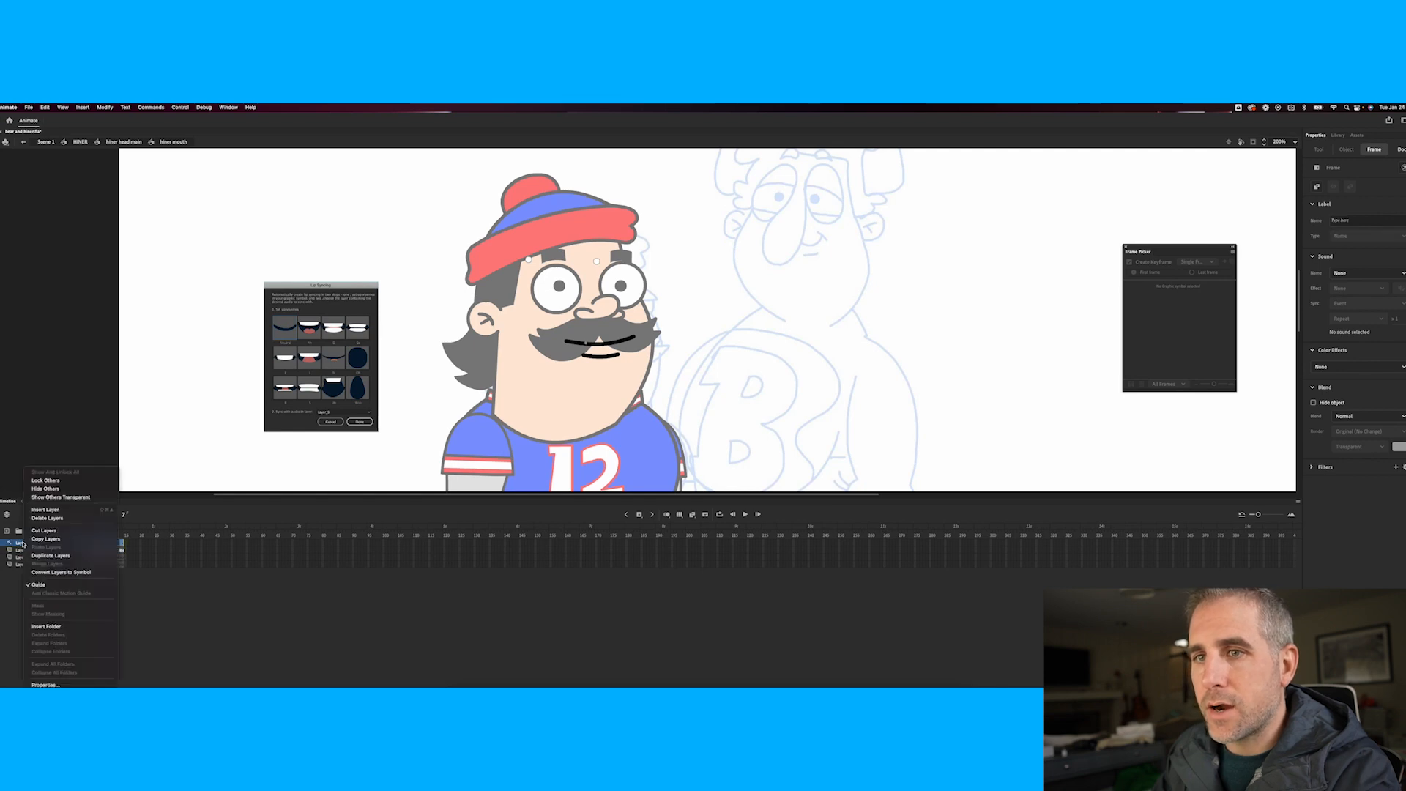
pyautogui.click(11, 584)
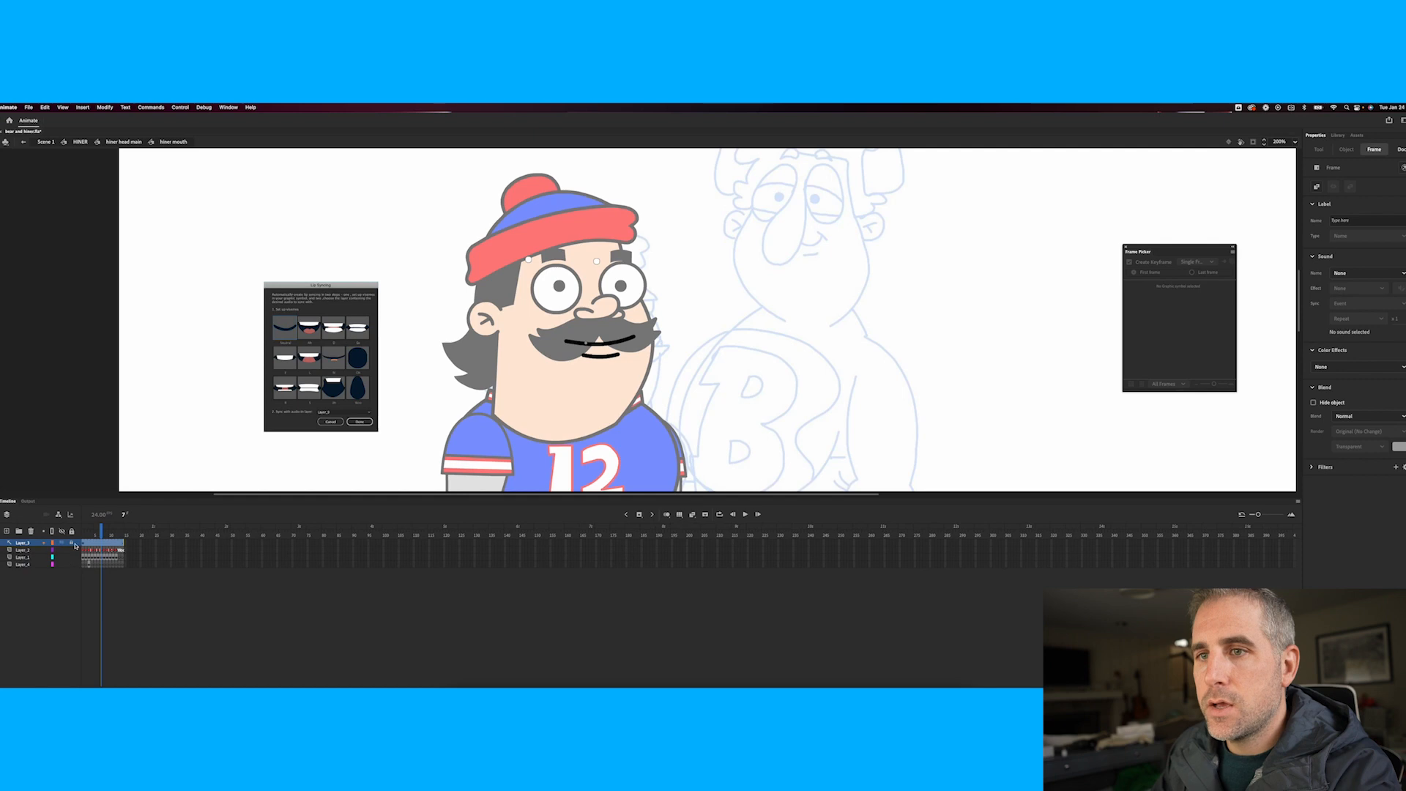
# Select the unlocked Lip Syncing reference bitmap on Layer_3, lock the layer again and exit to the hiner head main symbol
pyautogui.click(369, 398)
pyautogui.click(257, 393)
pyautogui.click(301, 394)
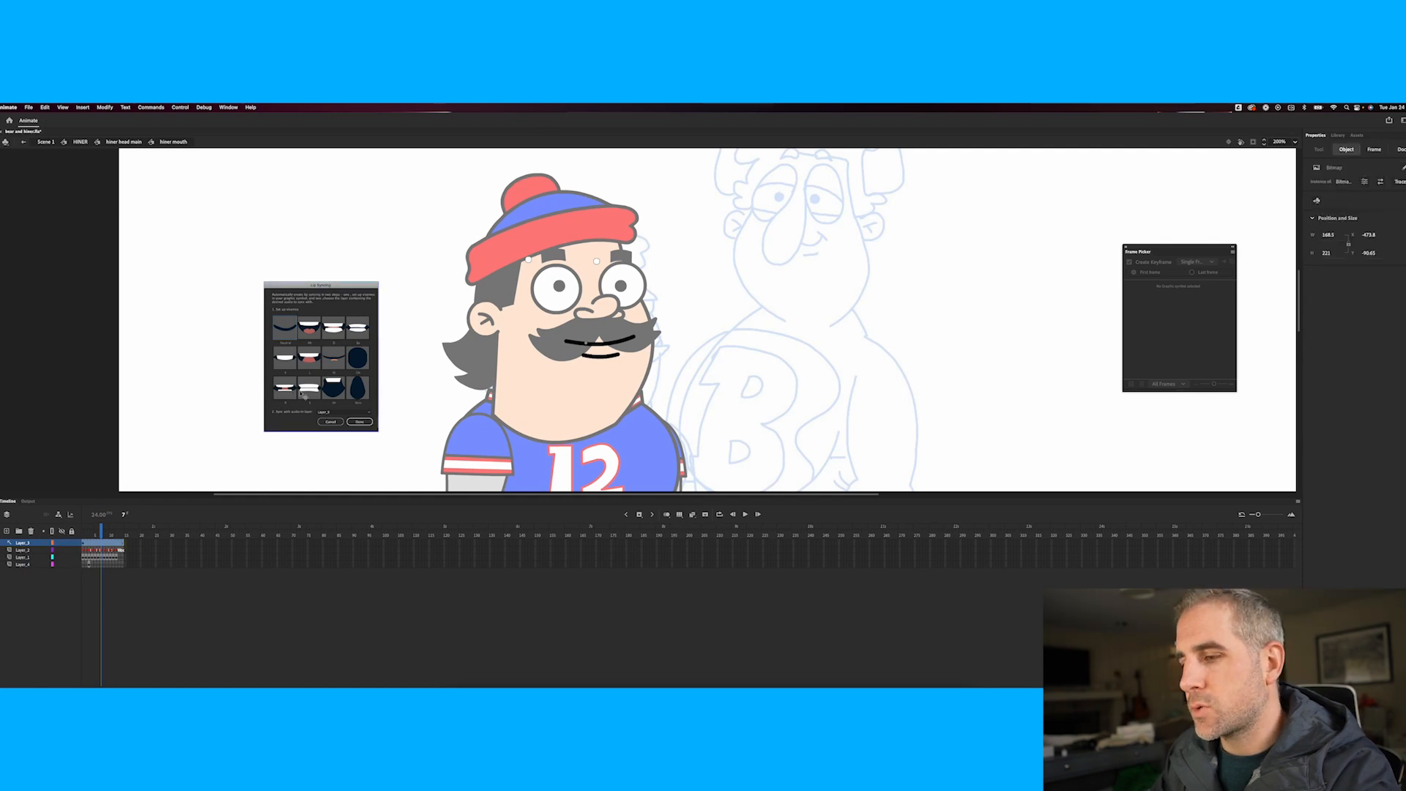
pyautogui.click(72, 543)
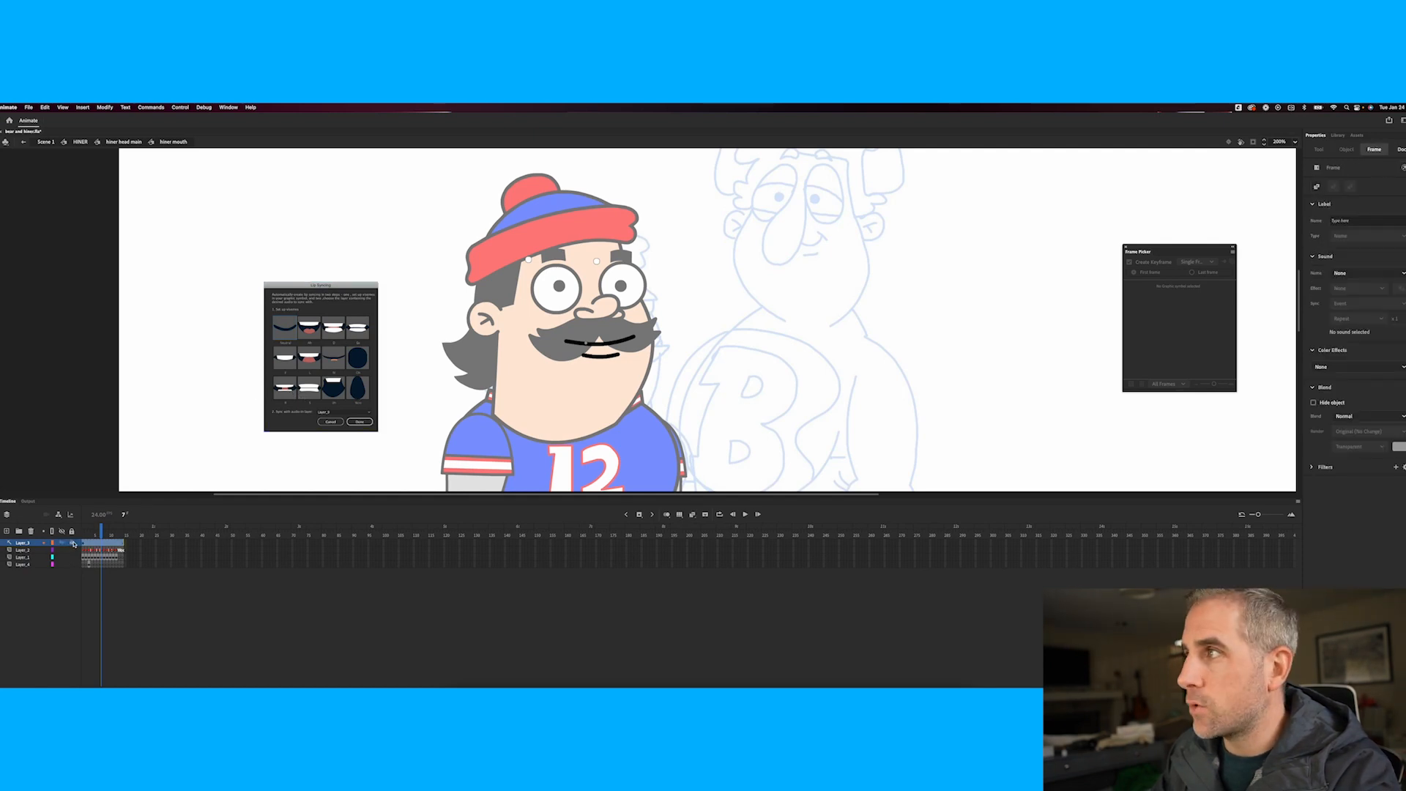
pyautogui.doubleClick(232, 425)
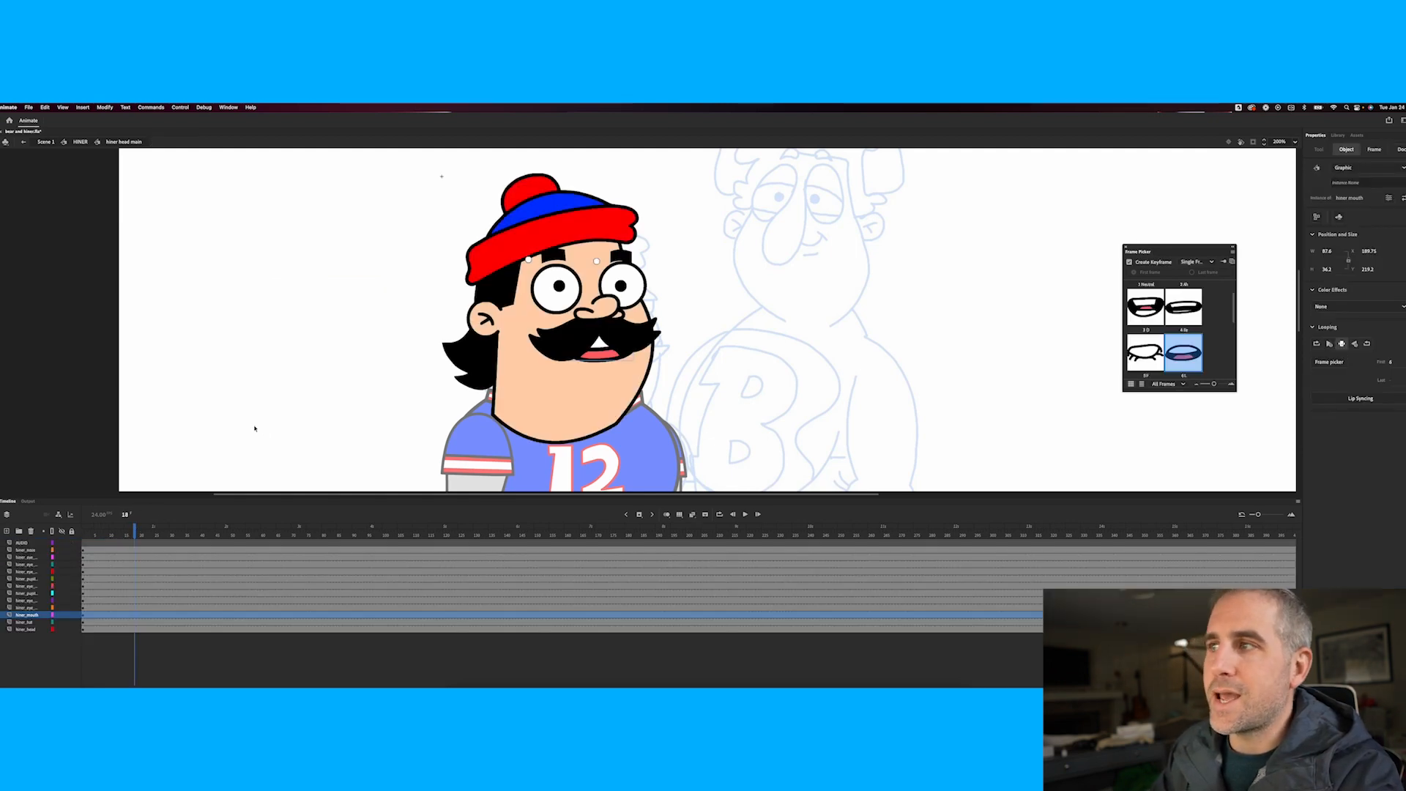
# Go to frame 34, try moving parts of the face inside the head symbol and undo the moves
pyautogui.moveTo(136, 531); pyautogui.dragTo(190, 532)
pyautogui.click(615, 284)
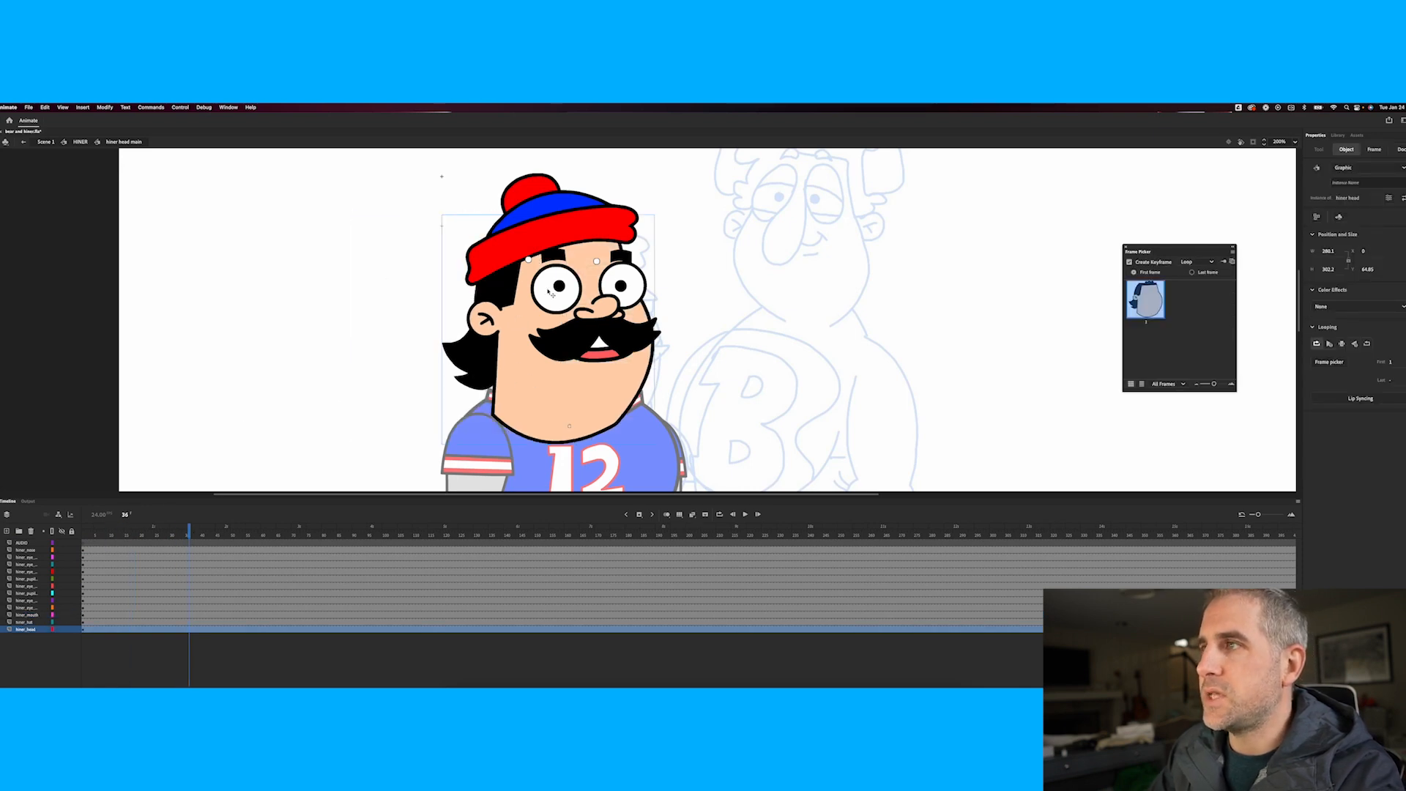
pyautogui.press('super+z')
pyautogui.moveTo(595, 264); pyautogui.dragTo(618, 256)
pyautogui.press('super+z')
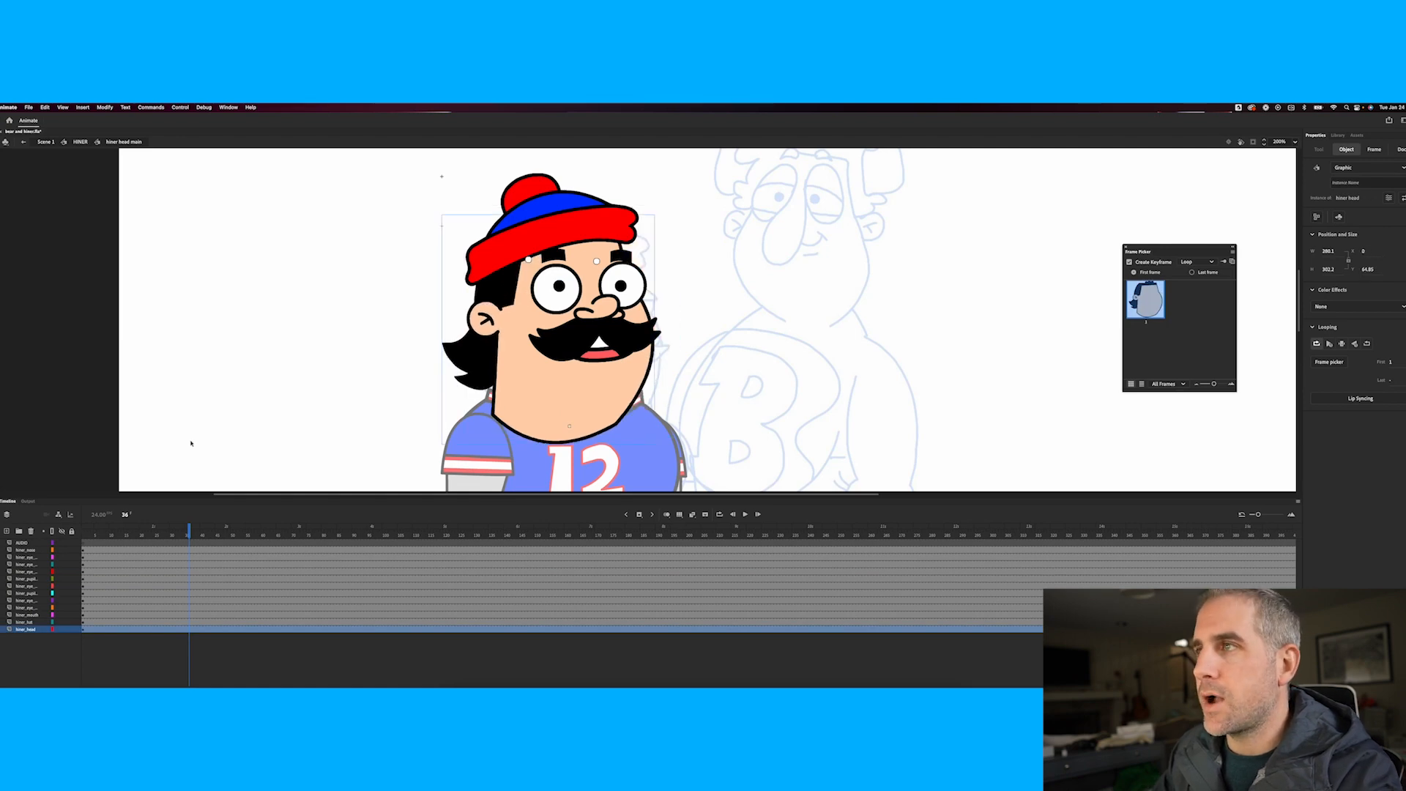
# Exit to the HINER symbol, try moving and transforming the whole head as one object, and undo the changes
pyautogui.doubleClick(156, 426)
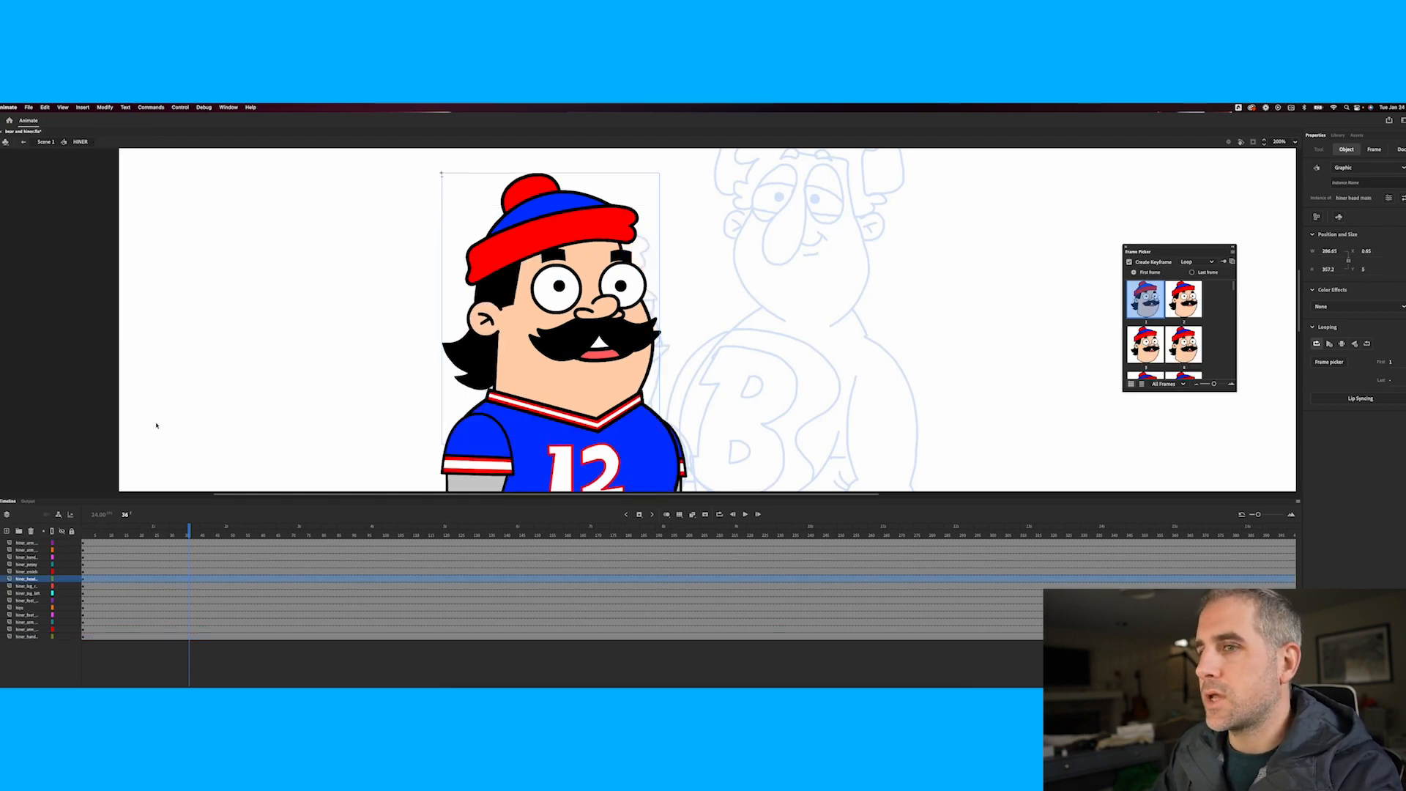
pyautogui.moveTo(572, 324); pyautogui.dragTo(431, 333)
pyautogui.press('super+z')
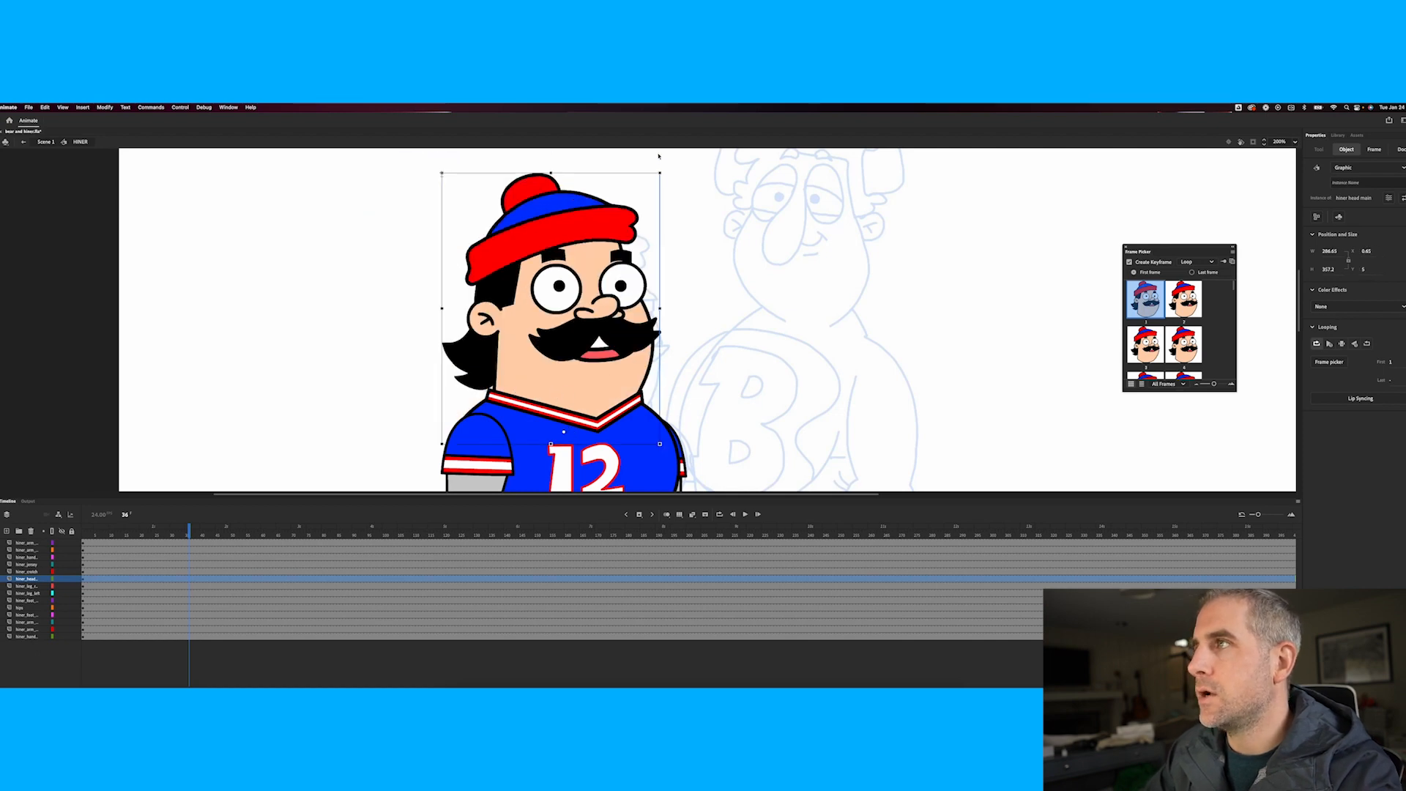
pyautogui.moveTo(663, 174)
pyautogui.mouseDown()
pyautogui.moveTo(653, 162)
pyautogui.moveTo(662, 173)
pyautogui.mouseUp()
pyautogui.press('super+z')
# Exit the nested character symbols back to Scene 1
pyautogui.doubleClick(556, 264)
pyautogui.doubleClick(321, 282)
pyautogui.doubleClick(348, 286)
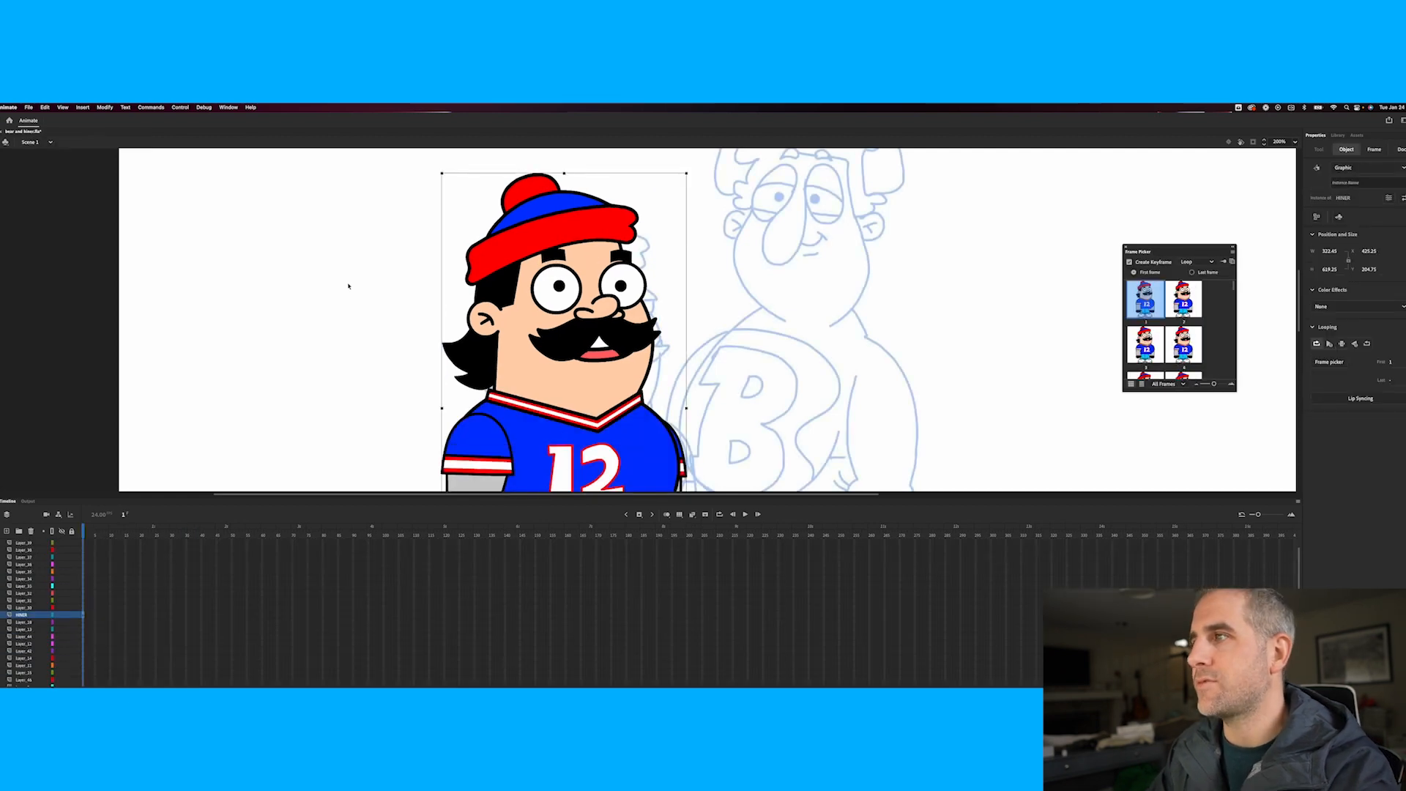
# Draw a white oval with a black outline over the sketched bear character's face, on the layer above the locked sketch layer
pyautogui.press('super+1')
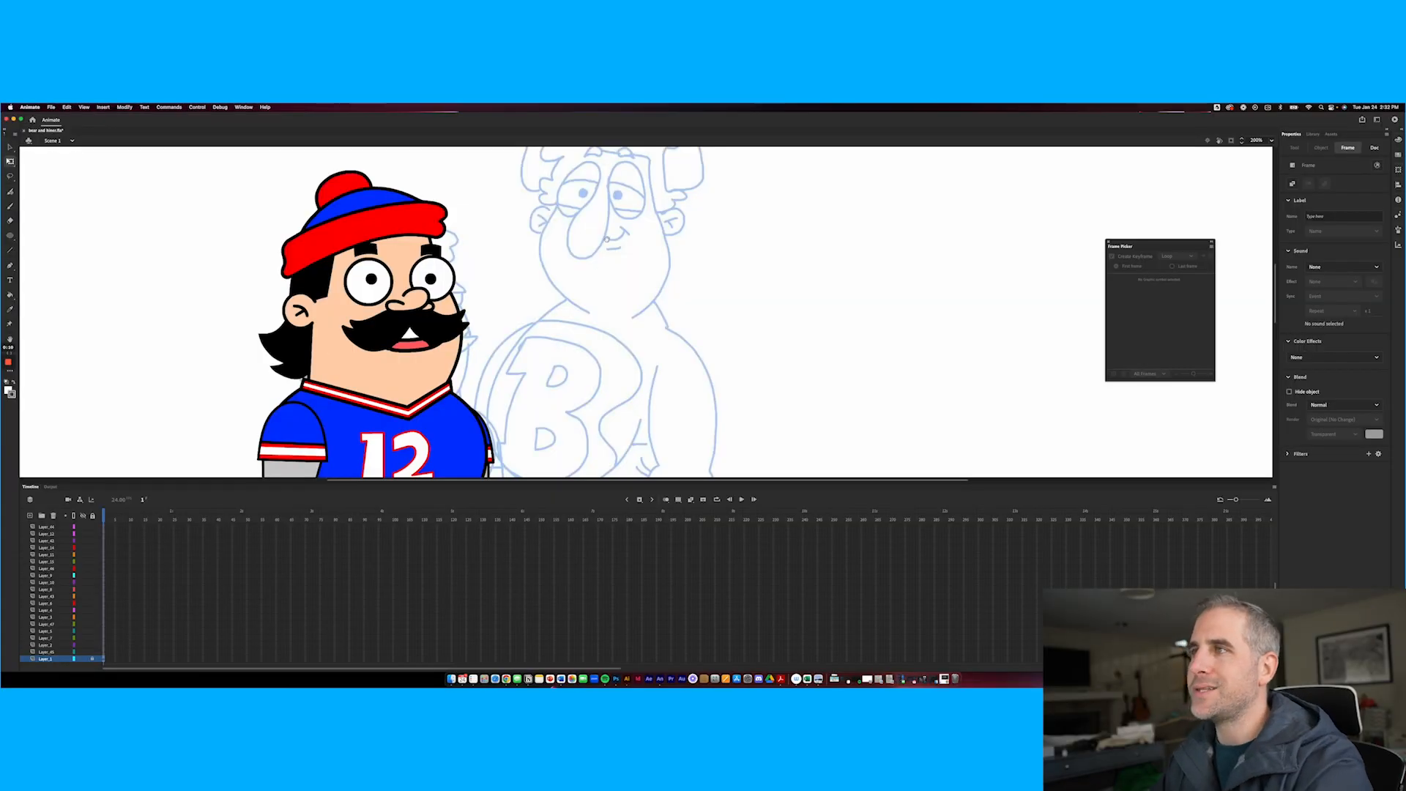
pyautogui.click(202, 480)
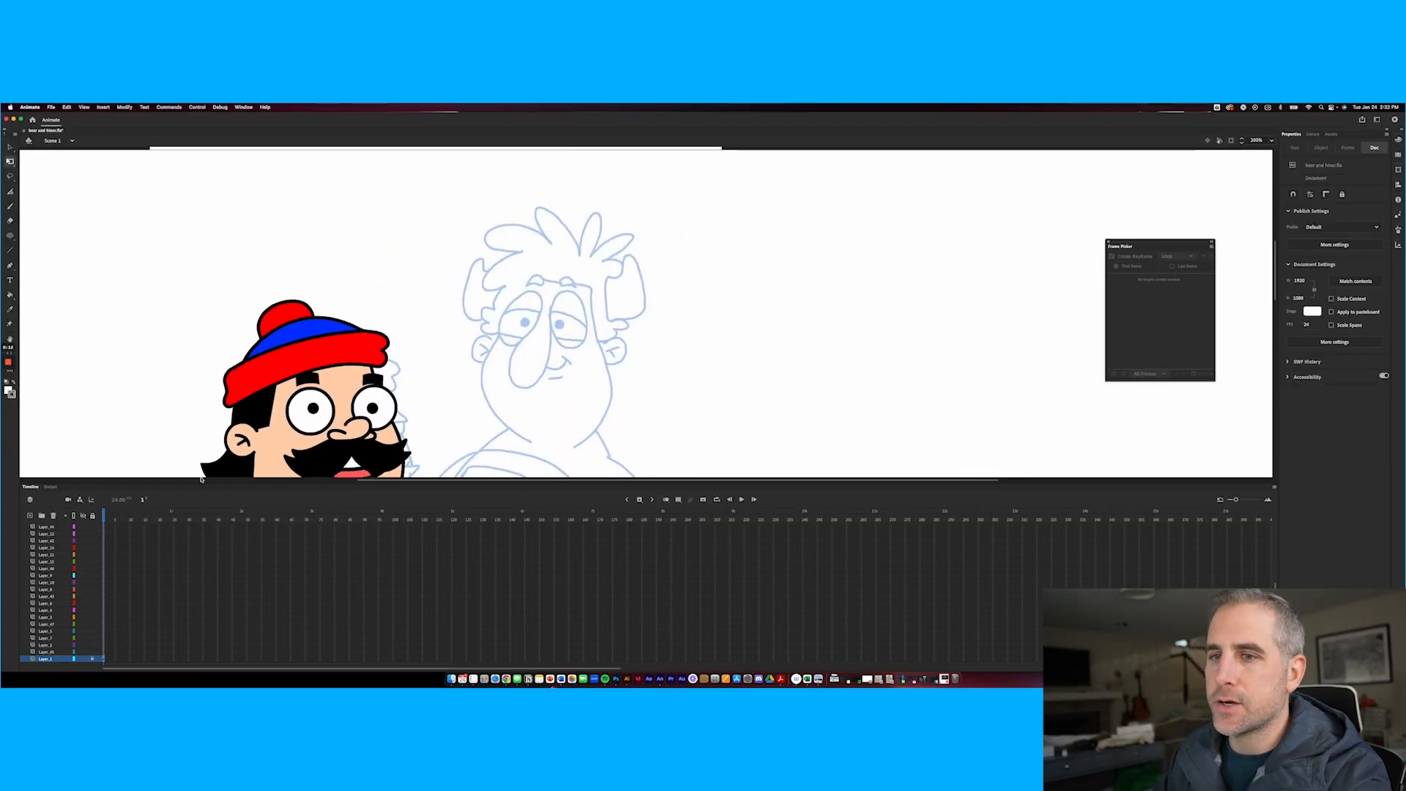
pyautogui.click(47, 652)
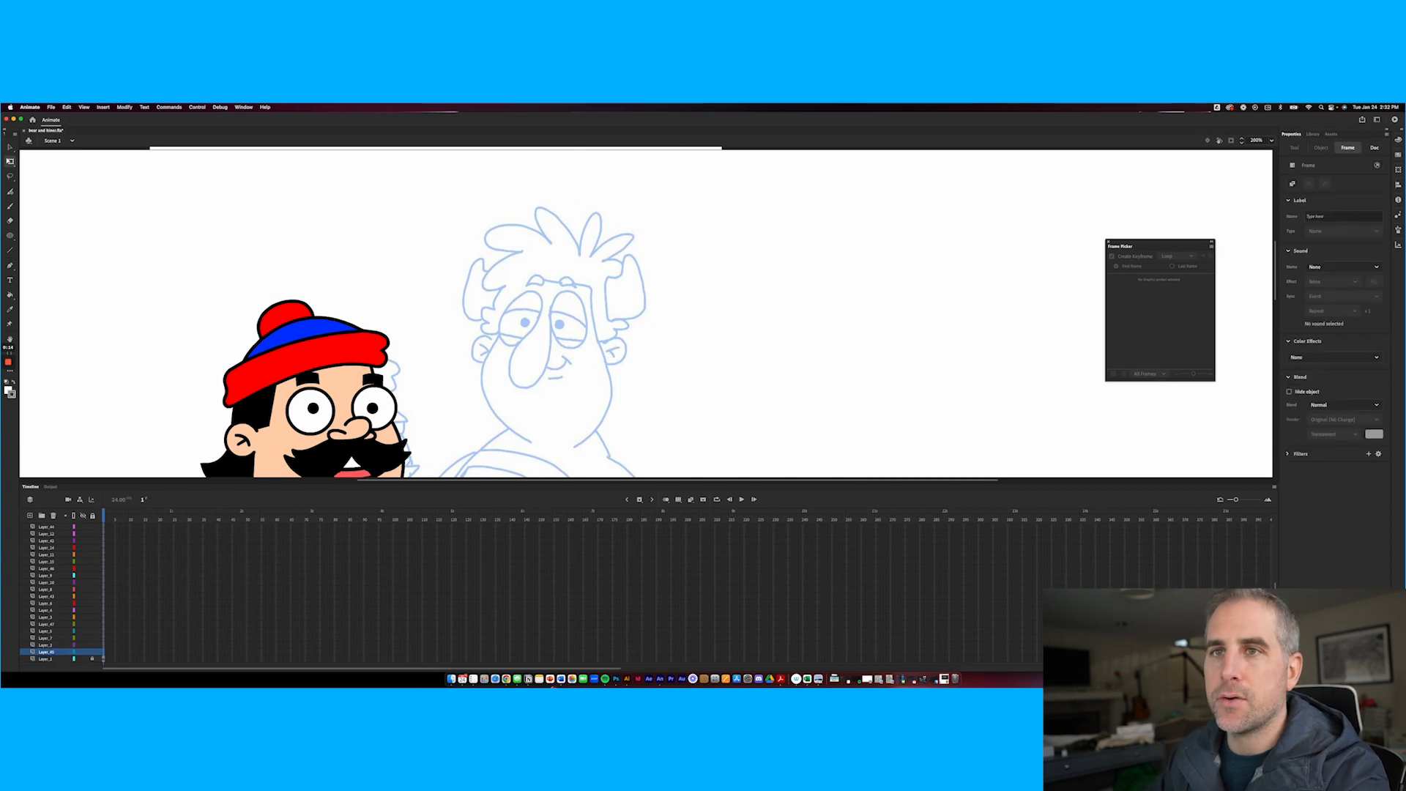
pyautogui.click(10, 235)
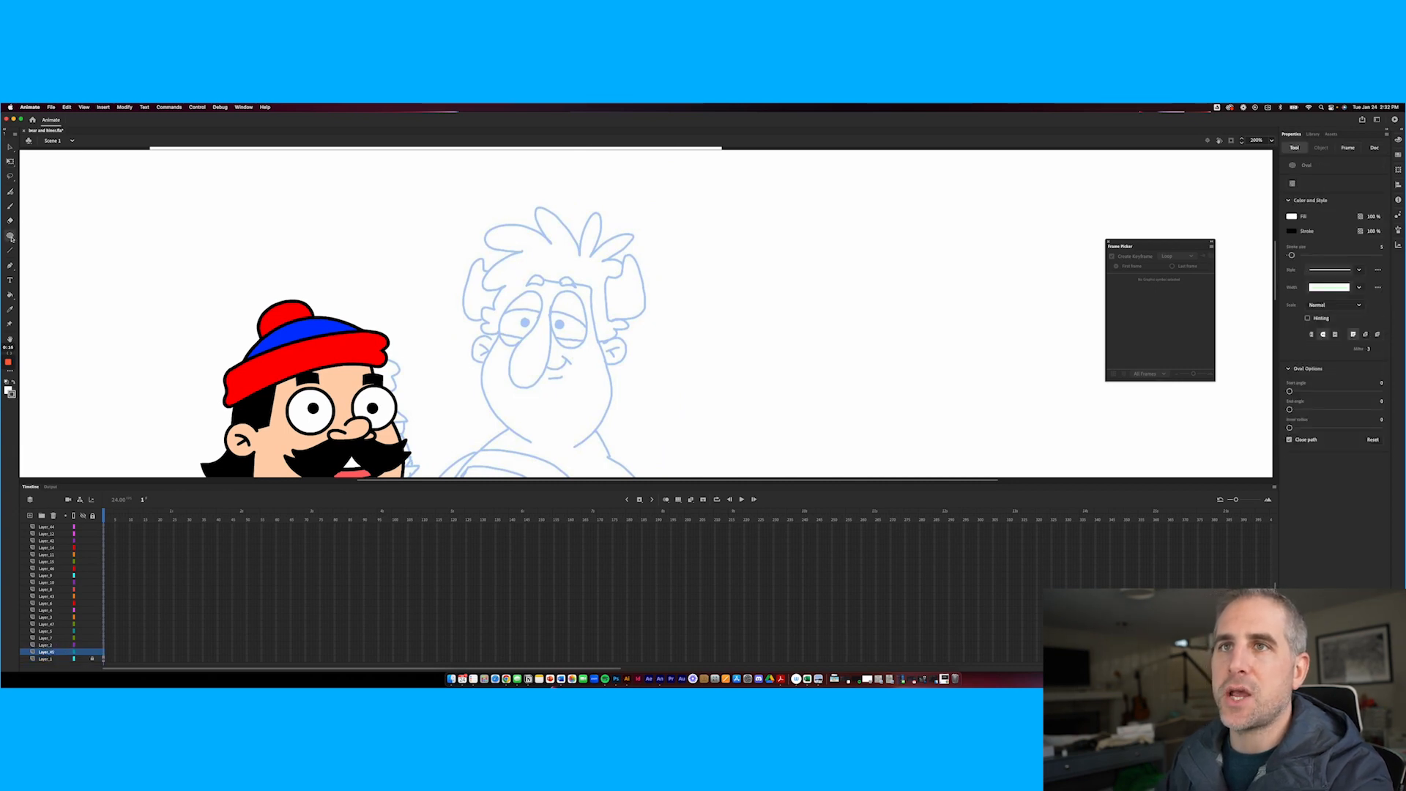
pyautogui.moveTo(501, 283); pyautogui.dragTo(614, 450)
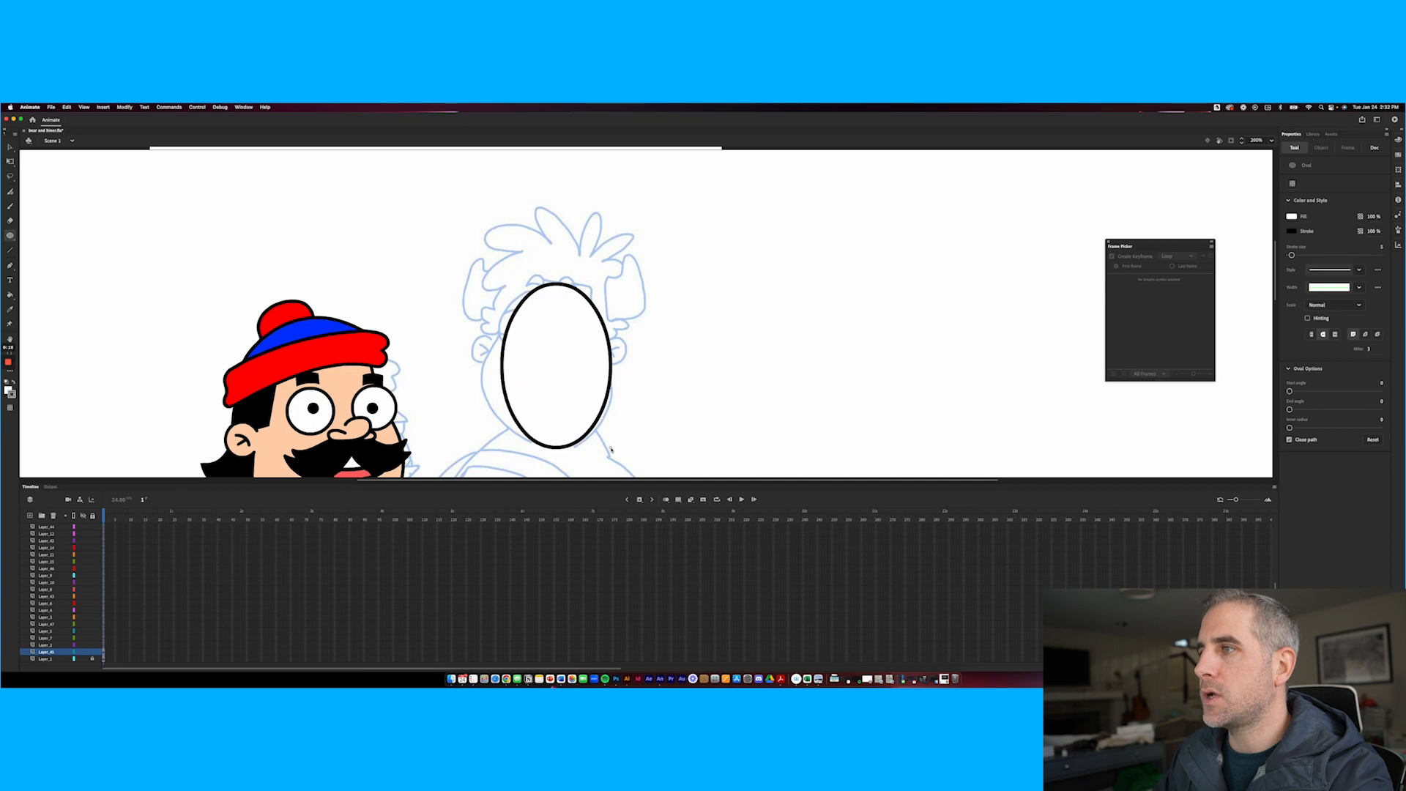
# Reshape the oval's edges to follow the sketched head, widening the jaw and raising the top of the skull
pyautogui.press('v')
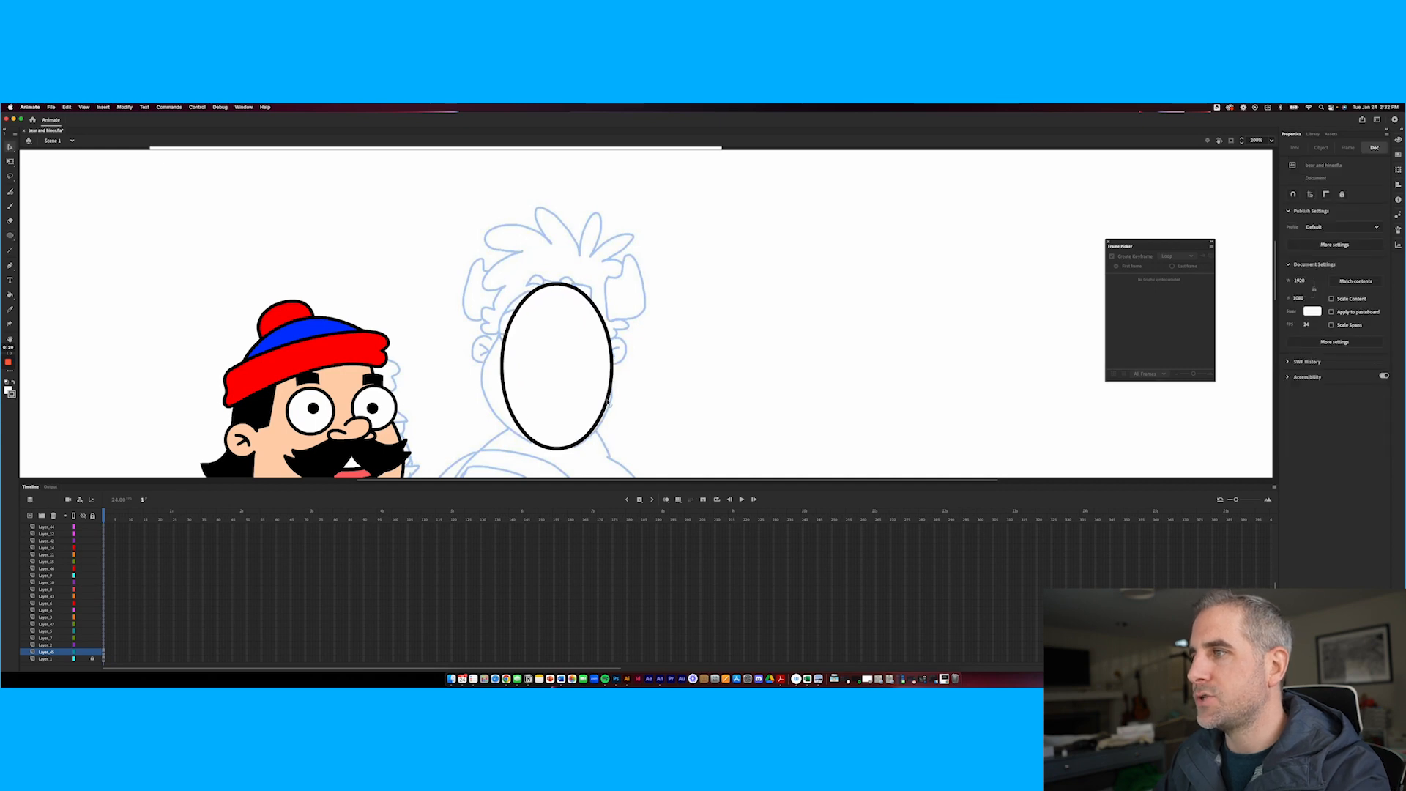
pyautogui.moveTo(608, 402); pyautogui.dragTo(609, 407)
pyautogui.moveTo(504, 386); pyautogui.dragTo(514, 438)
pyautogui.moveTo(545, 289); pyautogui.dragTo(593, 268)
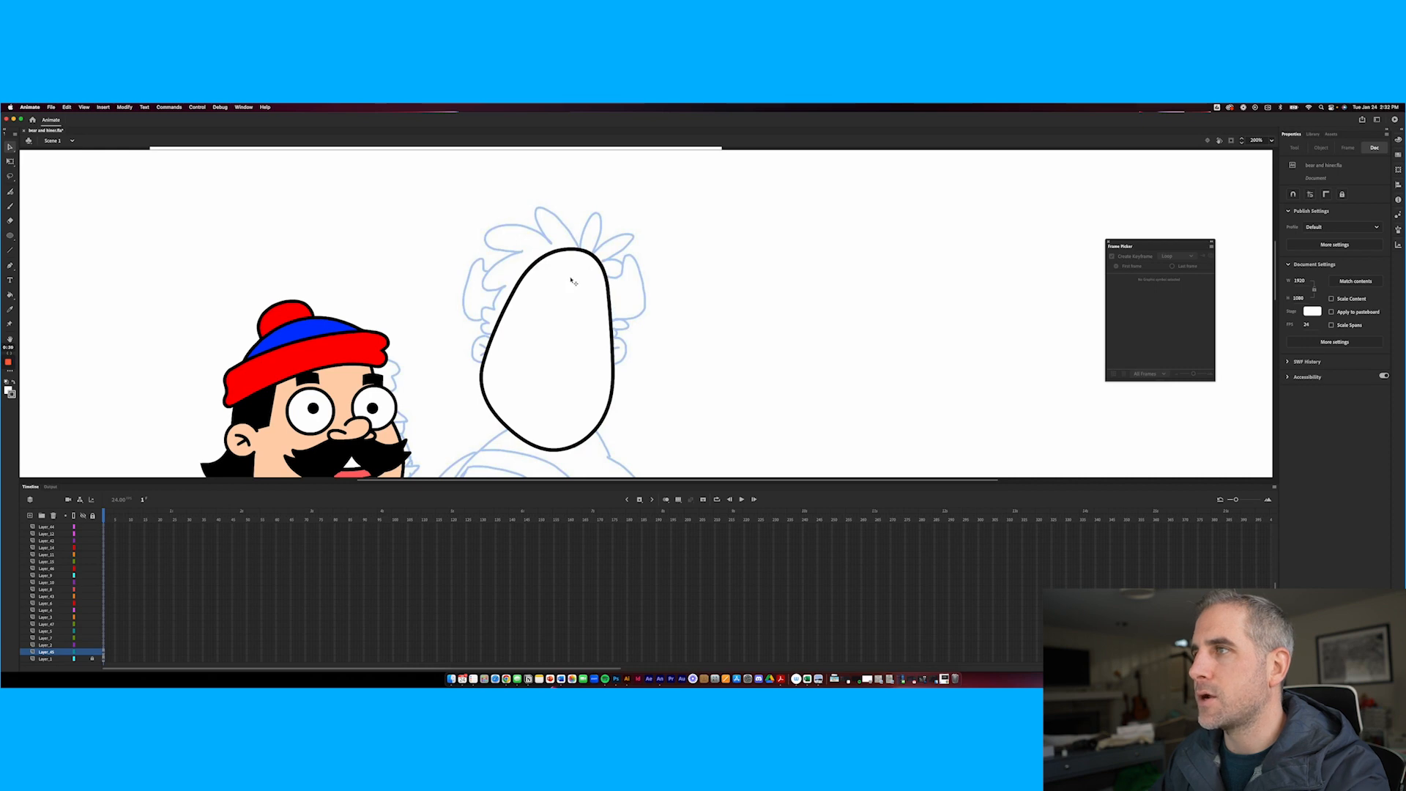
# Convert the head's fill and outline into a graphic symbol named Bears Head
pyautogui.doubleClick(573, 282)
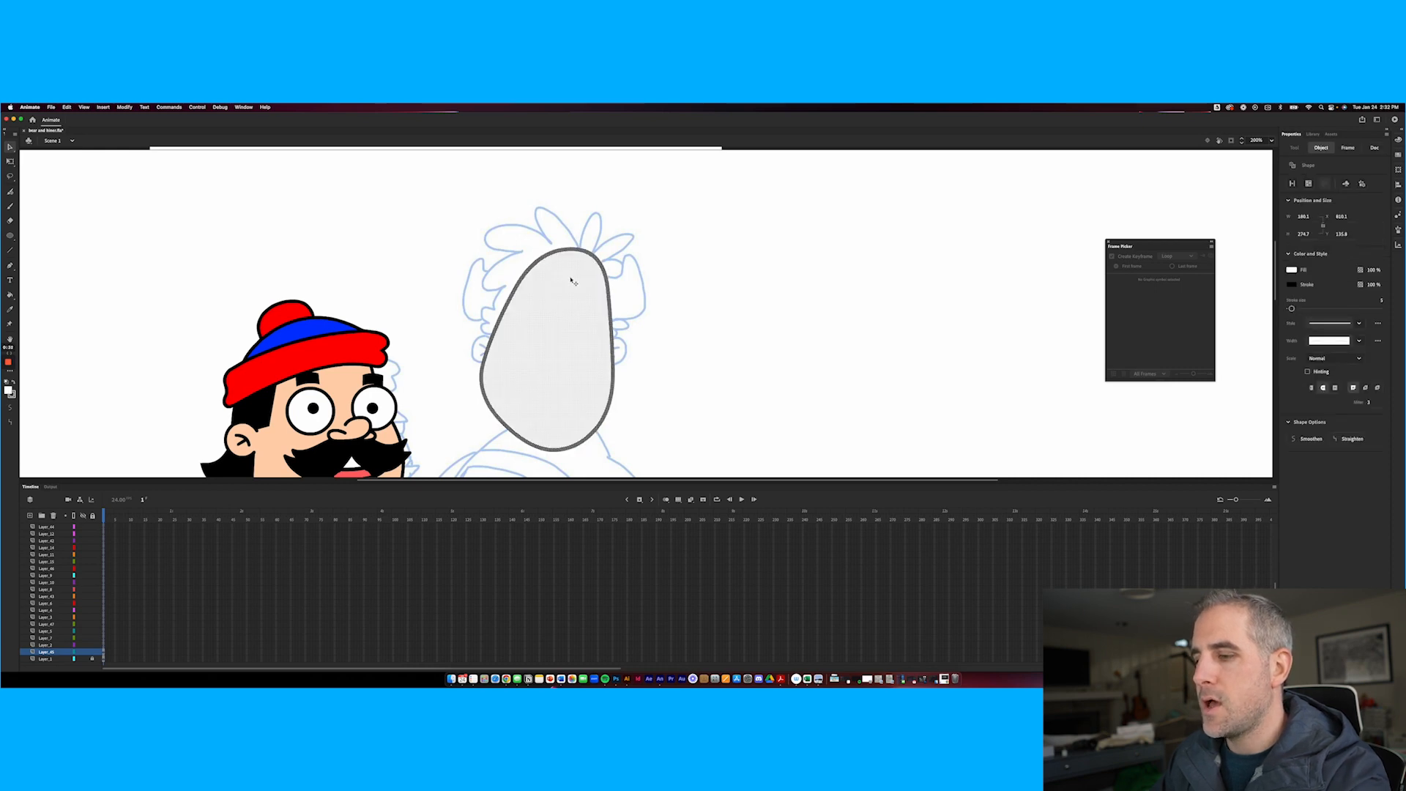
pyautogui.press('F8')
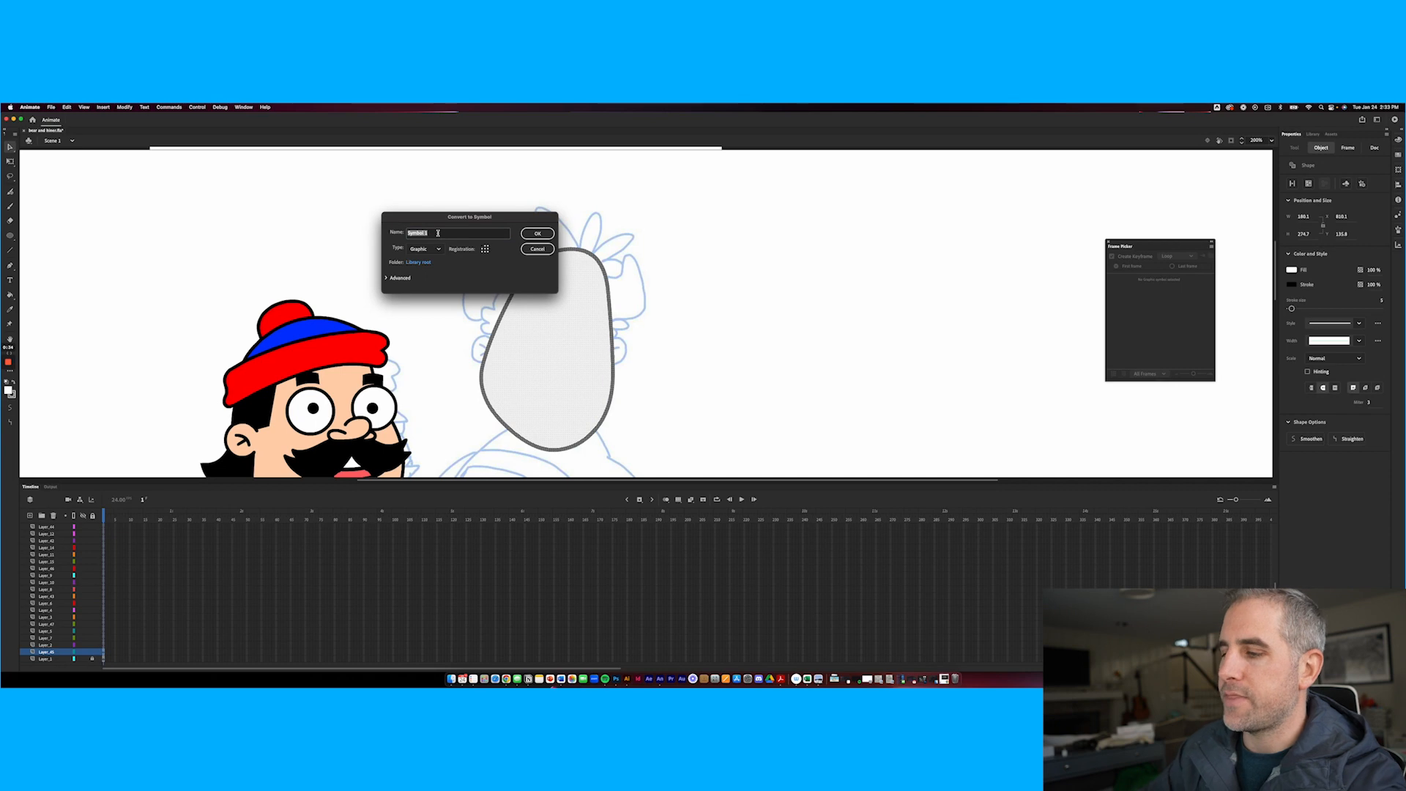
pyautogui.write('Bears Head')
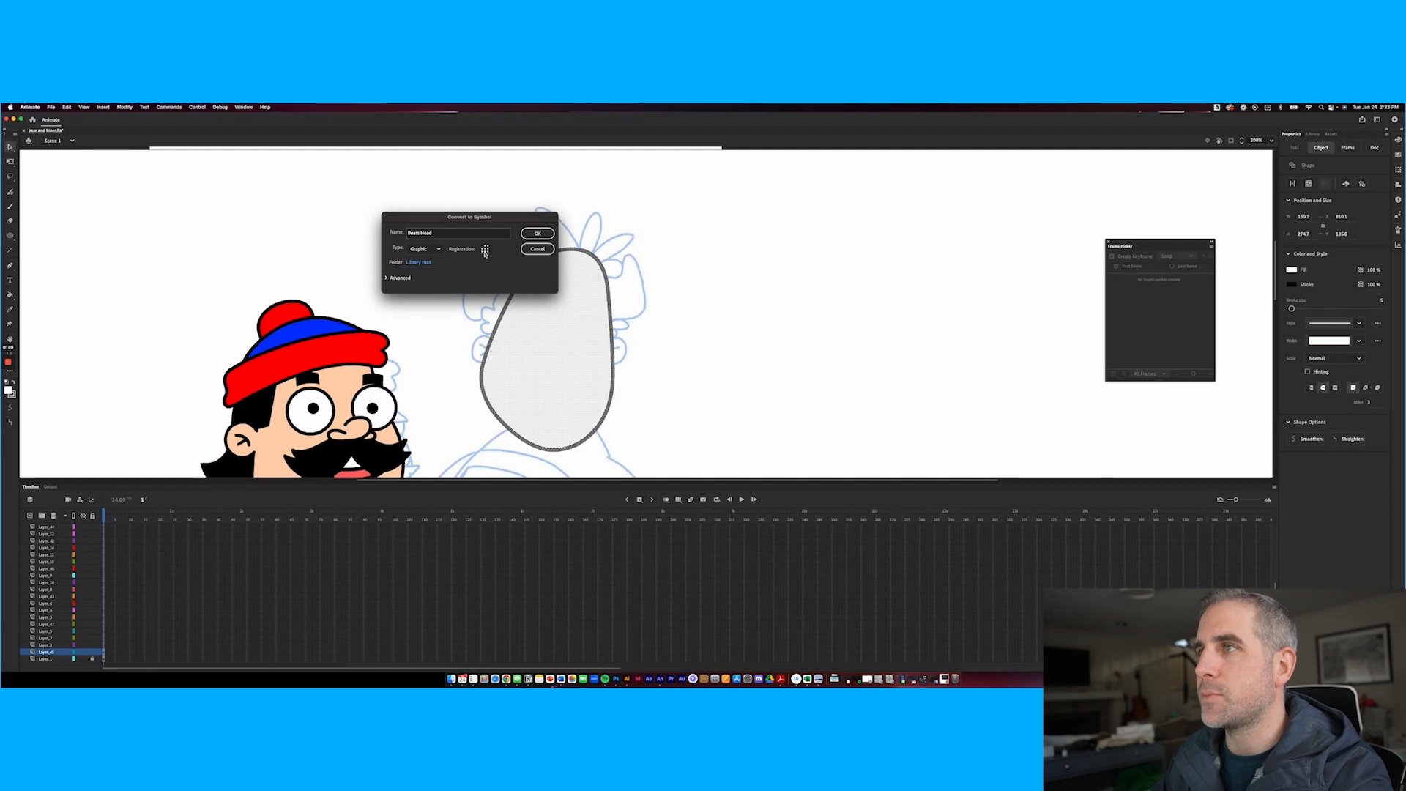
pyautogui.click(387, 279)
pyautogui.click(387, 279)
pyautogui.click(534, 236)
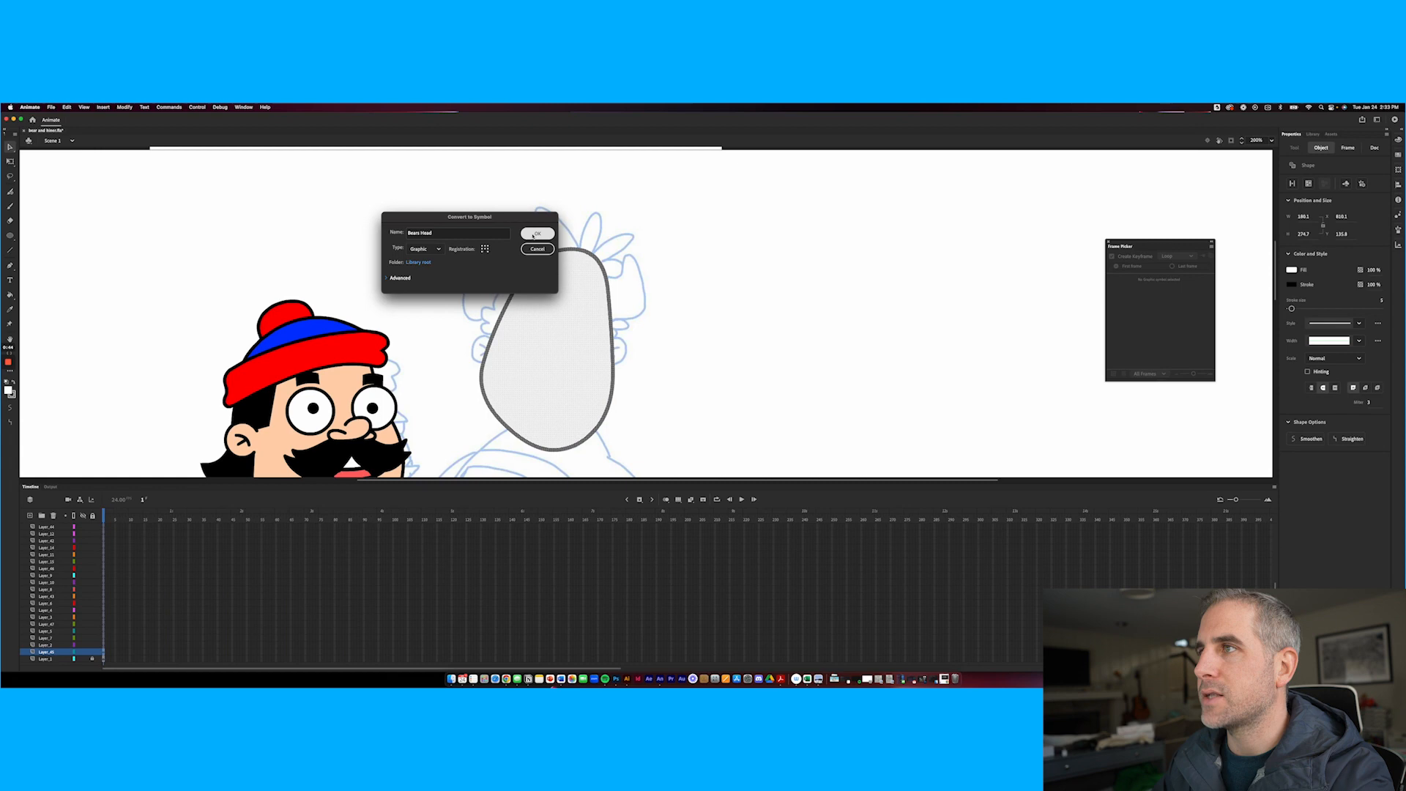
# Open the Bears Head symbol for editing and add a new layer above the head shape
pyautogui.doubleClick(552, 293)
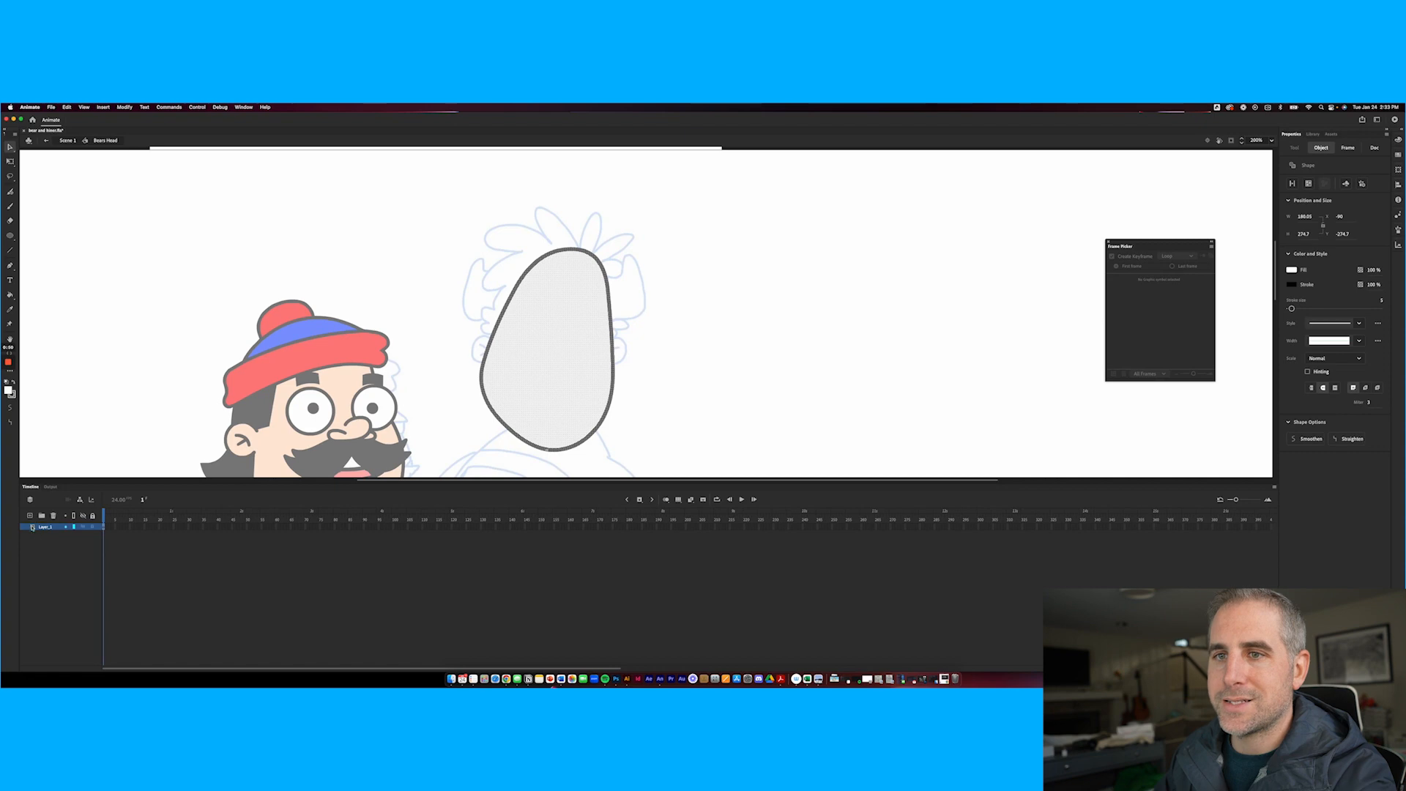
pyautogui.click(31, 515)
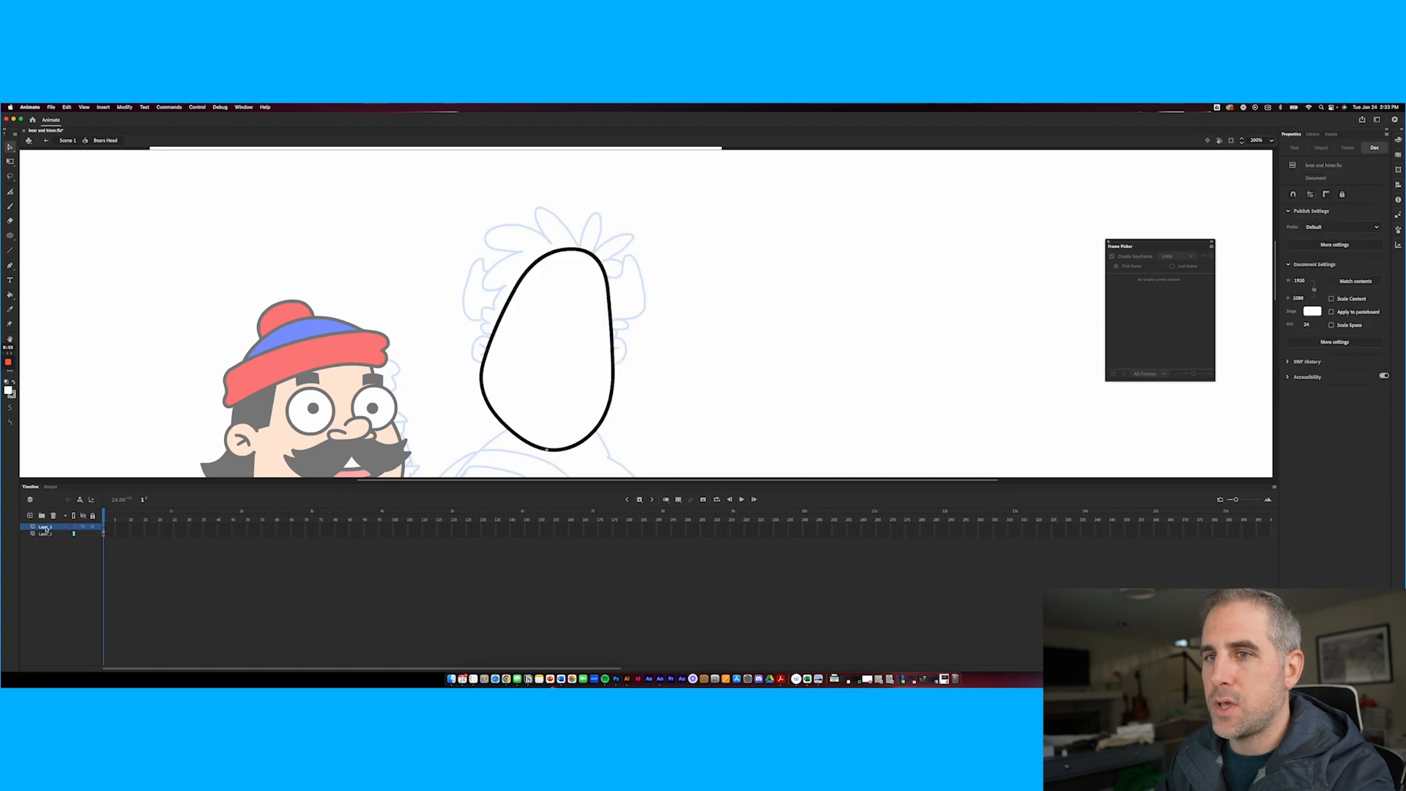
# Try to rename the new upper layer as bears mouth
pyautogui.doubleClick(45, 527)
pyautogui.write('bears mouth')
pyautogui.press('Return')
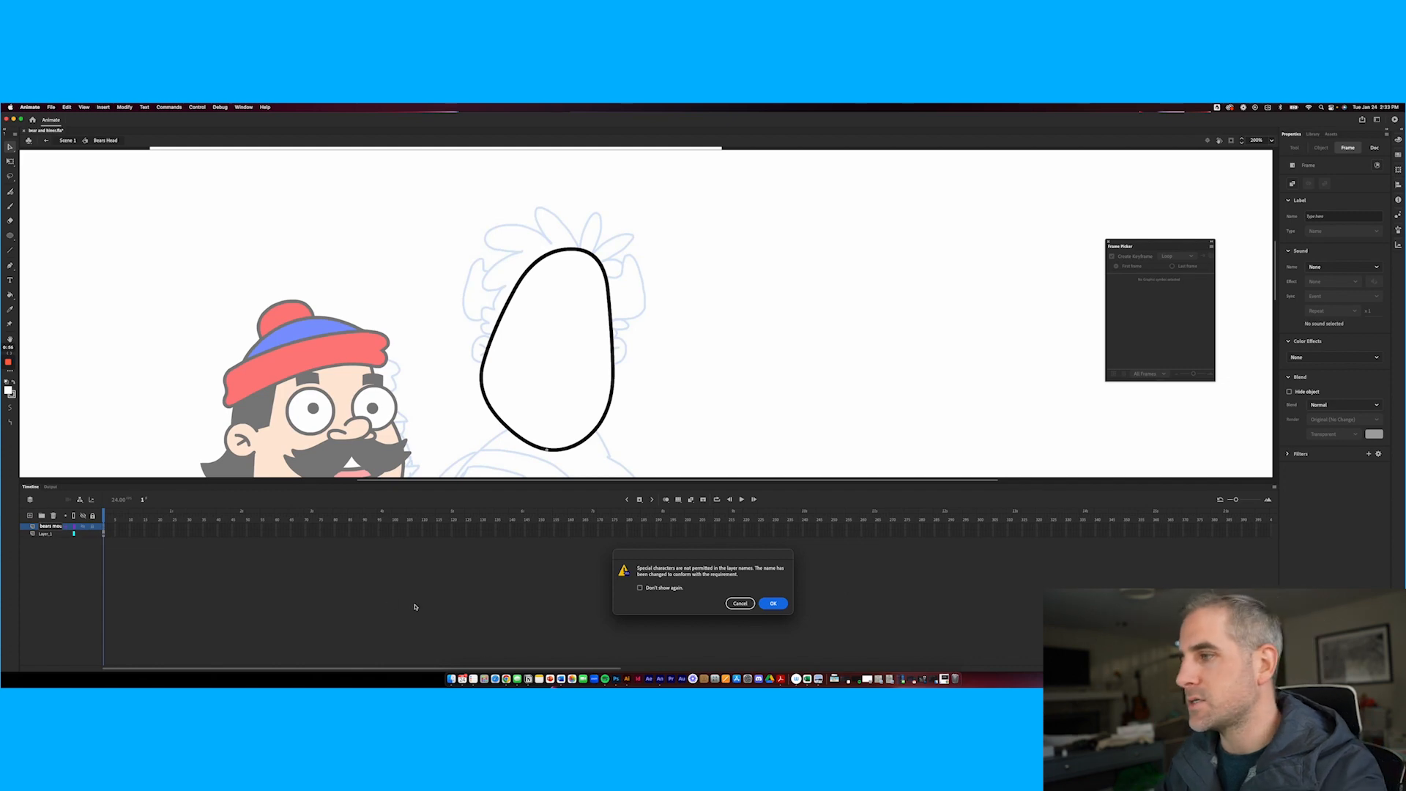
pyautogui.click(742, 603)
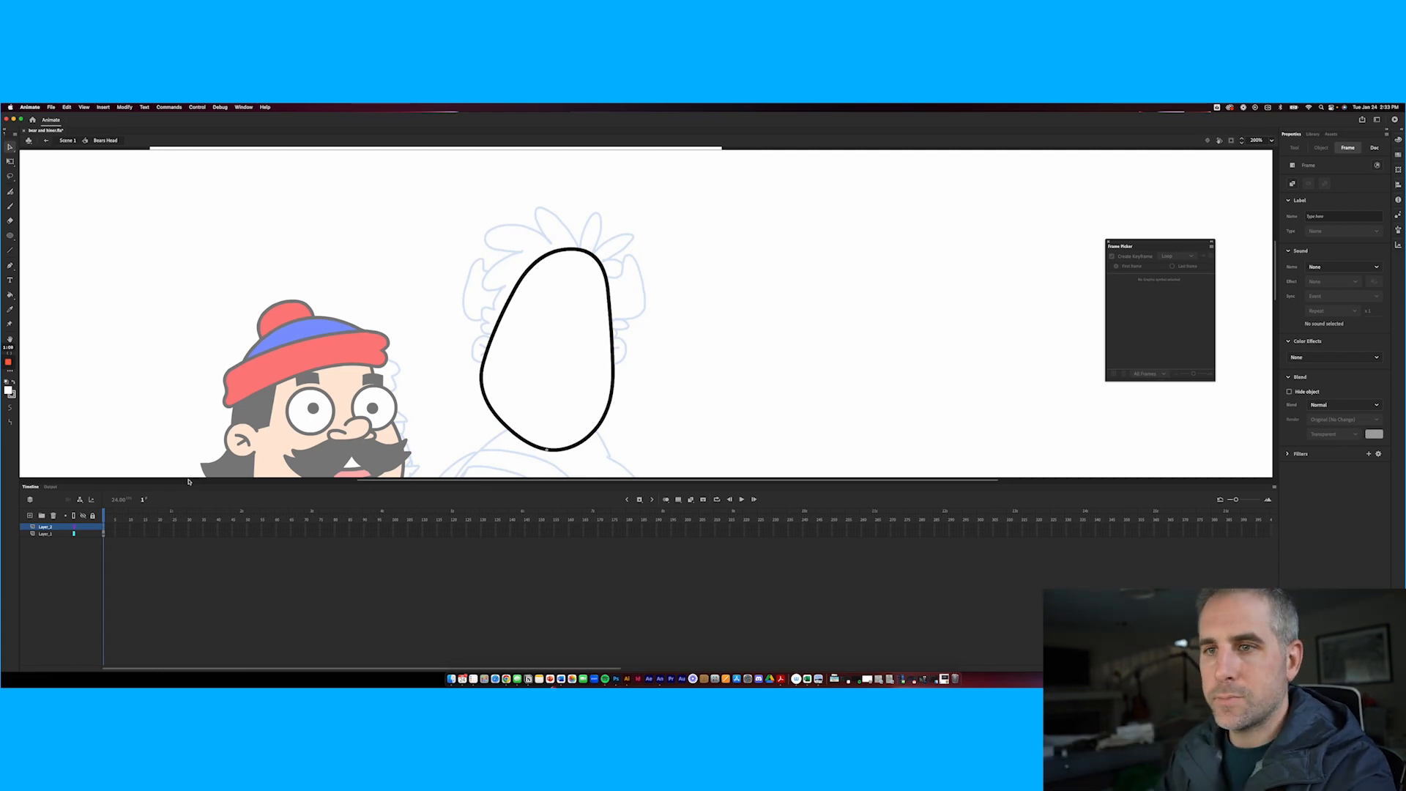
# Hide the head shape layer, draw a black line for the mouth on the upper layer and bend it into a smile
pyautogui.click(83, 534)
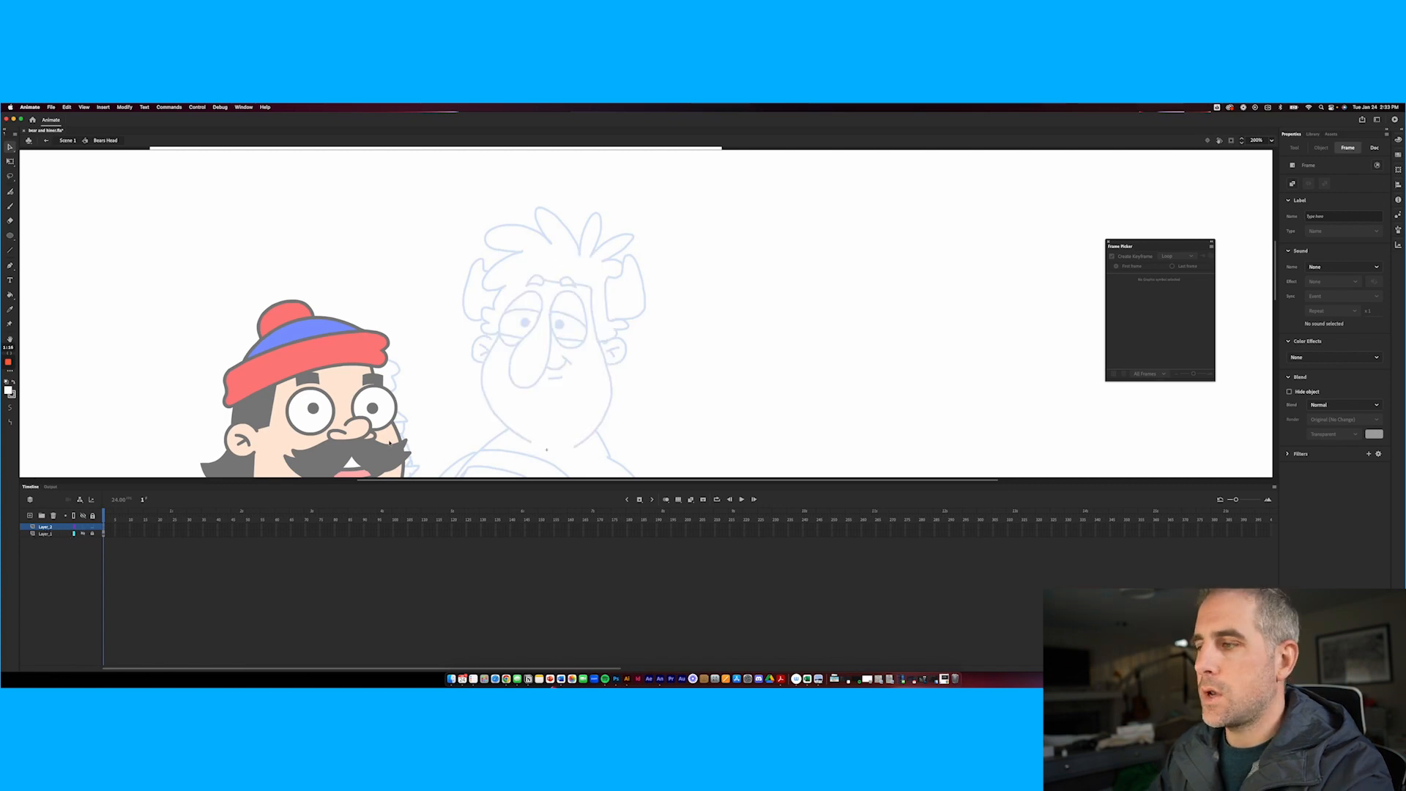
pyautogui.press('super+equal')
pyautogui.moveTo(429, 422); pyautogui.dragTo(523, 331)
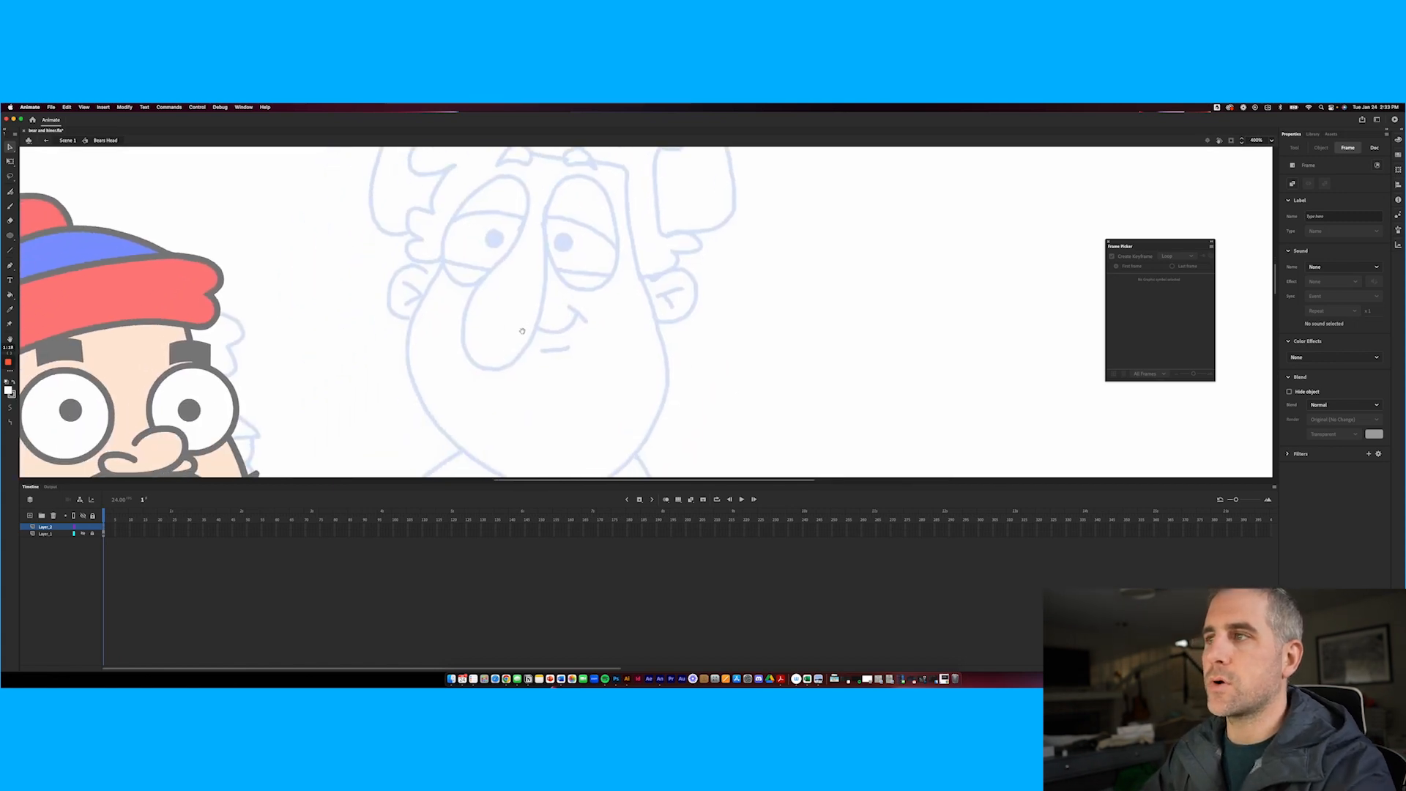
pyautogui.click(9, 206)
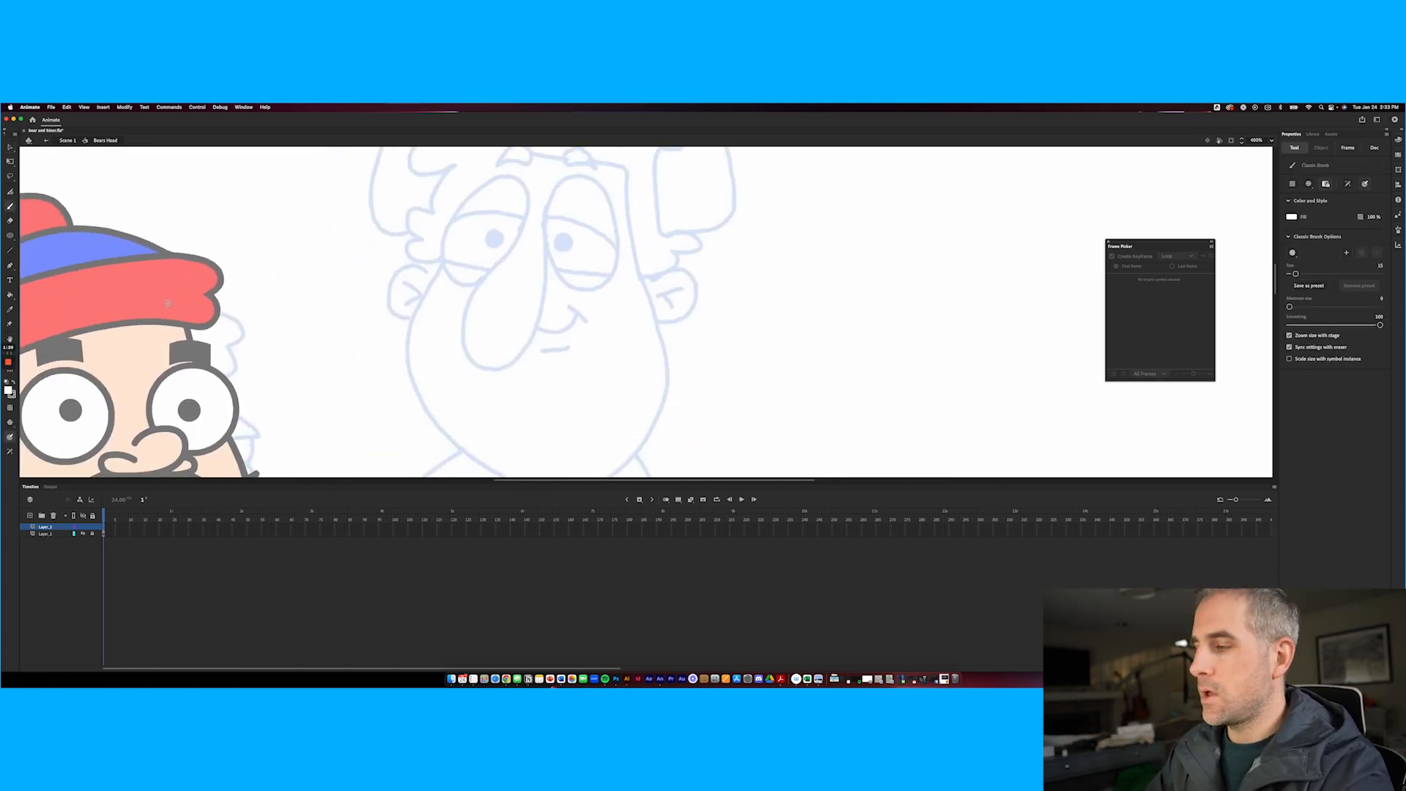
pyautogui.click(9, 250)
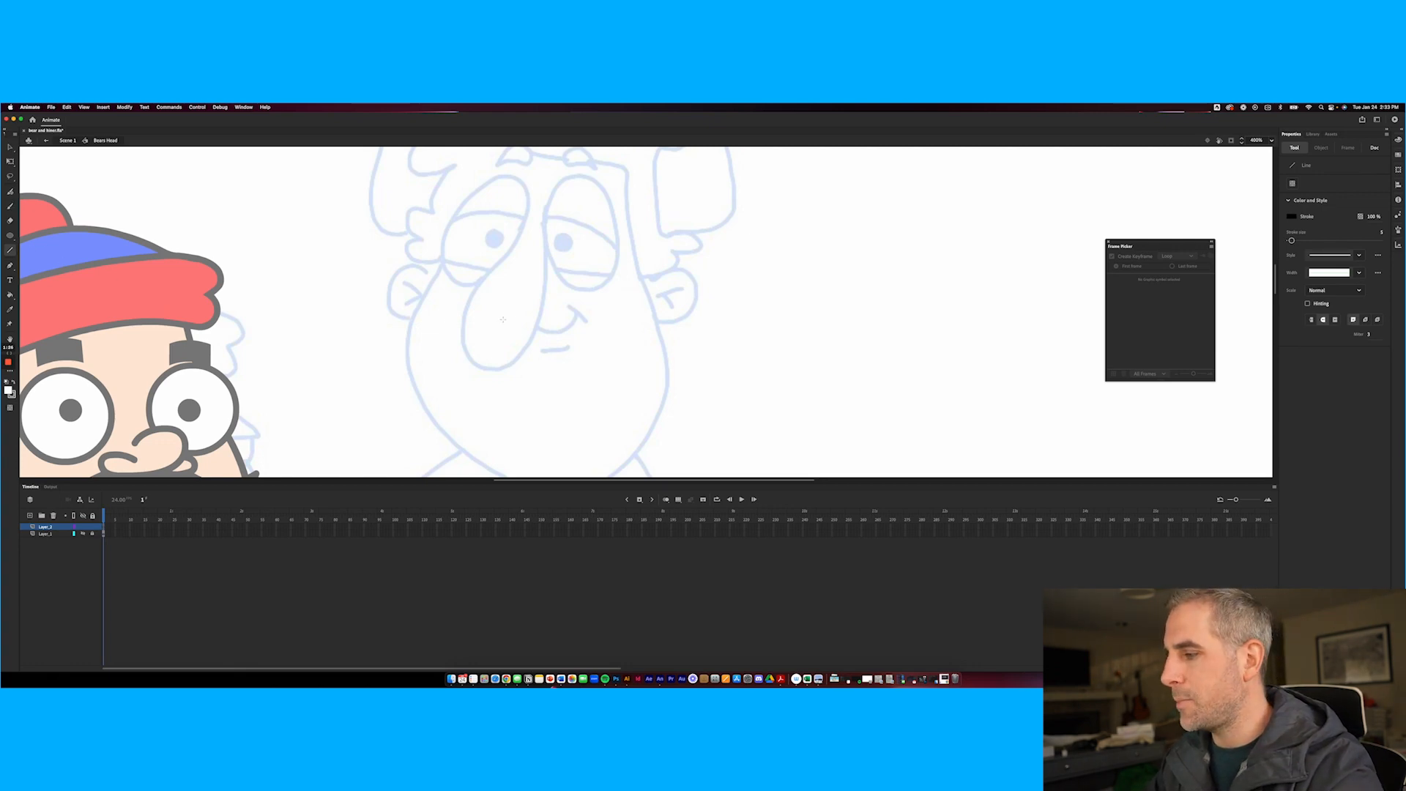
pyautogui.moveTo(511, 312); pyautogui.dragTo(579, 315)
pyautogui.moveTo(331, 397); pyautogui.dragTo(354, 367)
pyautogui.press('v')
pyautogui.moveTo(575, 296); pyautogui.dragTo(573, 306)
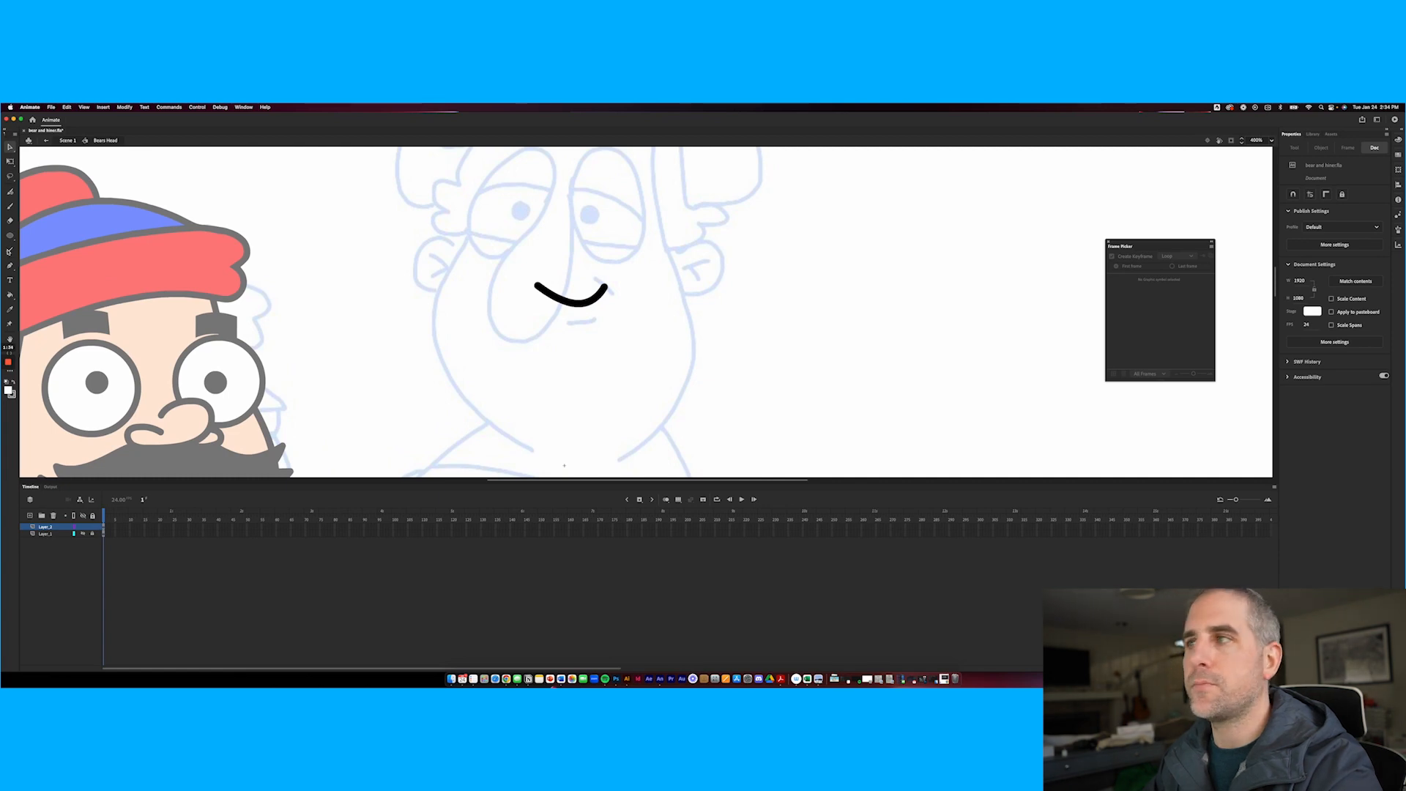
# Add a short curved crease at the raised end of the smile and a curved lower-lip line beneath it with the Line tool
pyautogui.click(10, 250)
pyautogui.moveTo(596, 279); pyautogui.dragTo(616, 292)
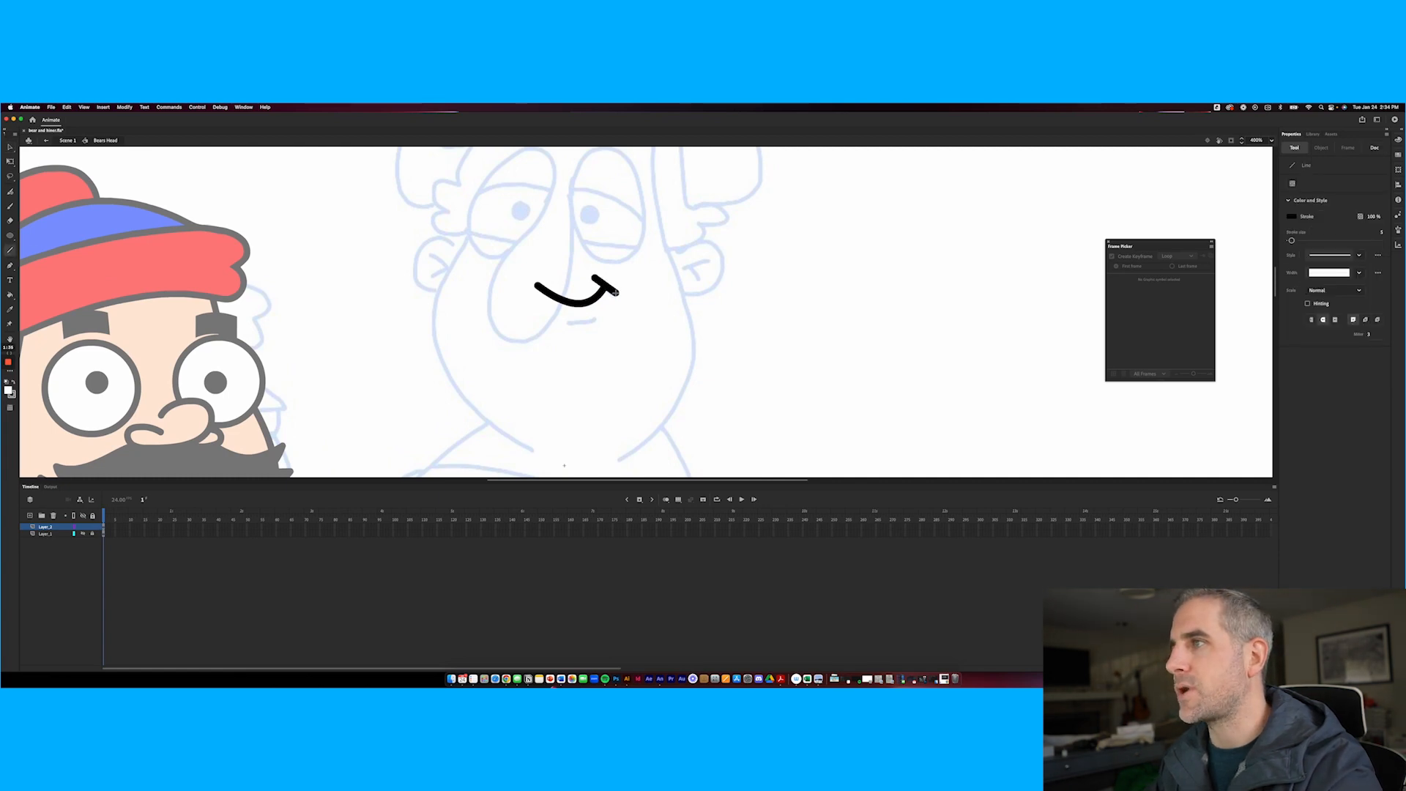
pyautogui.press('v')
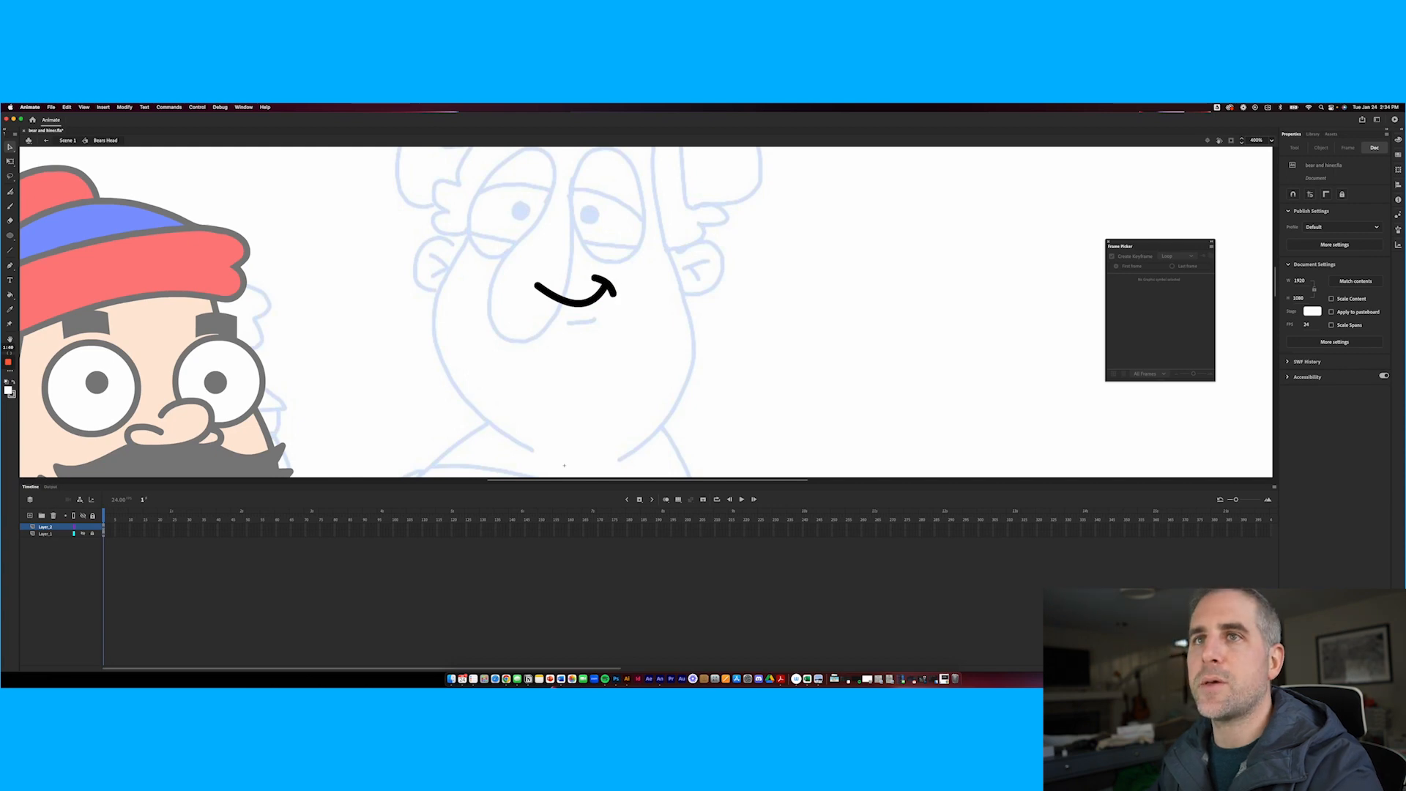
pyautogui.press('n')
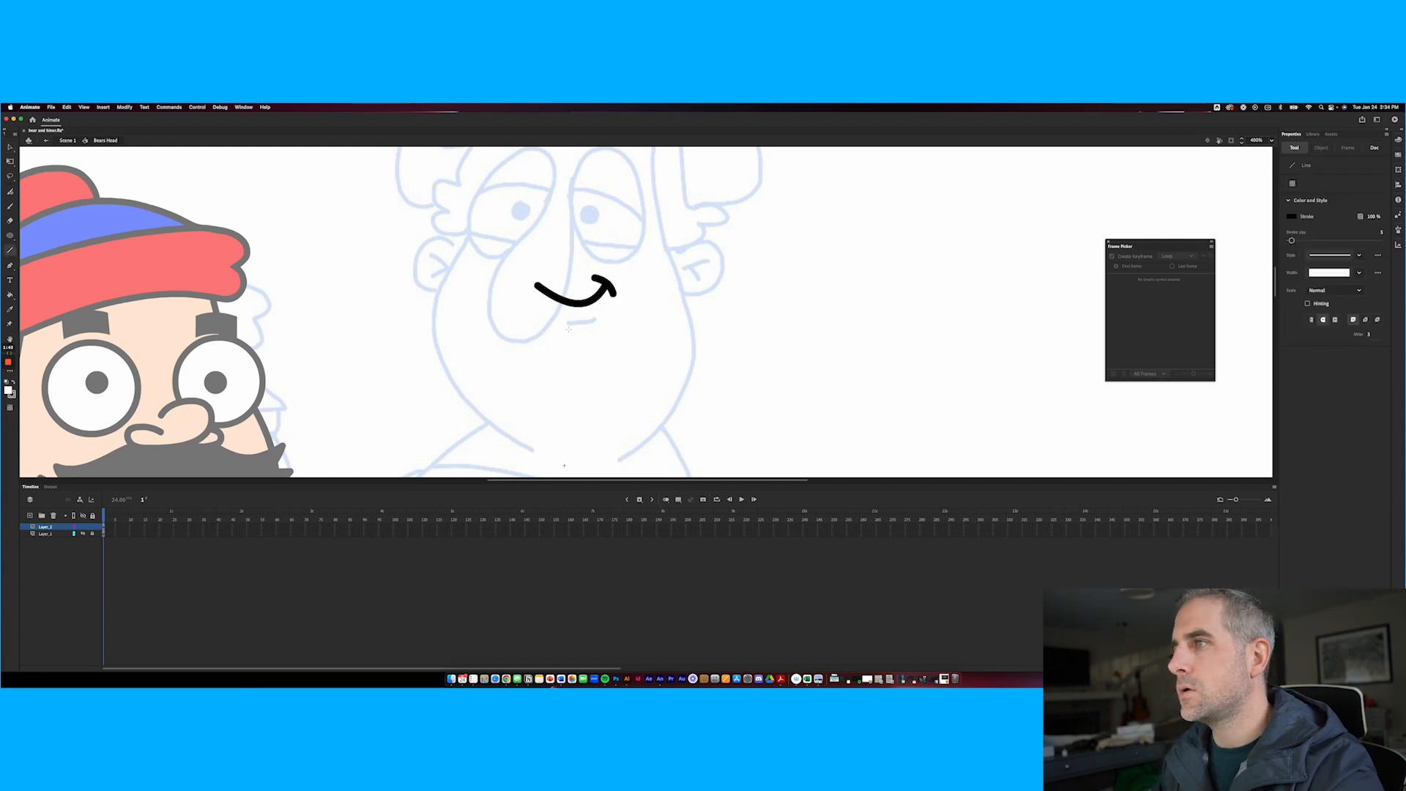
pyautogui.moveTo(566, 322)
pyautogui.mouseDown()
pyautogui.moveTo(602, 320)
pyautogui.moveTo(584, 326)
pyautogui.moveTo(625, 272)
pyautogui.mouseUp()
pyautogui.press('v')
# Select all the mouth lines and convert them into a graphic symbol named bears mouth interior
pyautogui.click(586, 326)
pyautogui.keyDown('shift'); pyautogui.click(599, 295); pyautogui.keyUp('shift')
pyautogui.press('super+z')
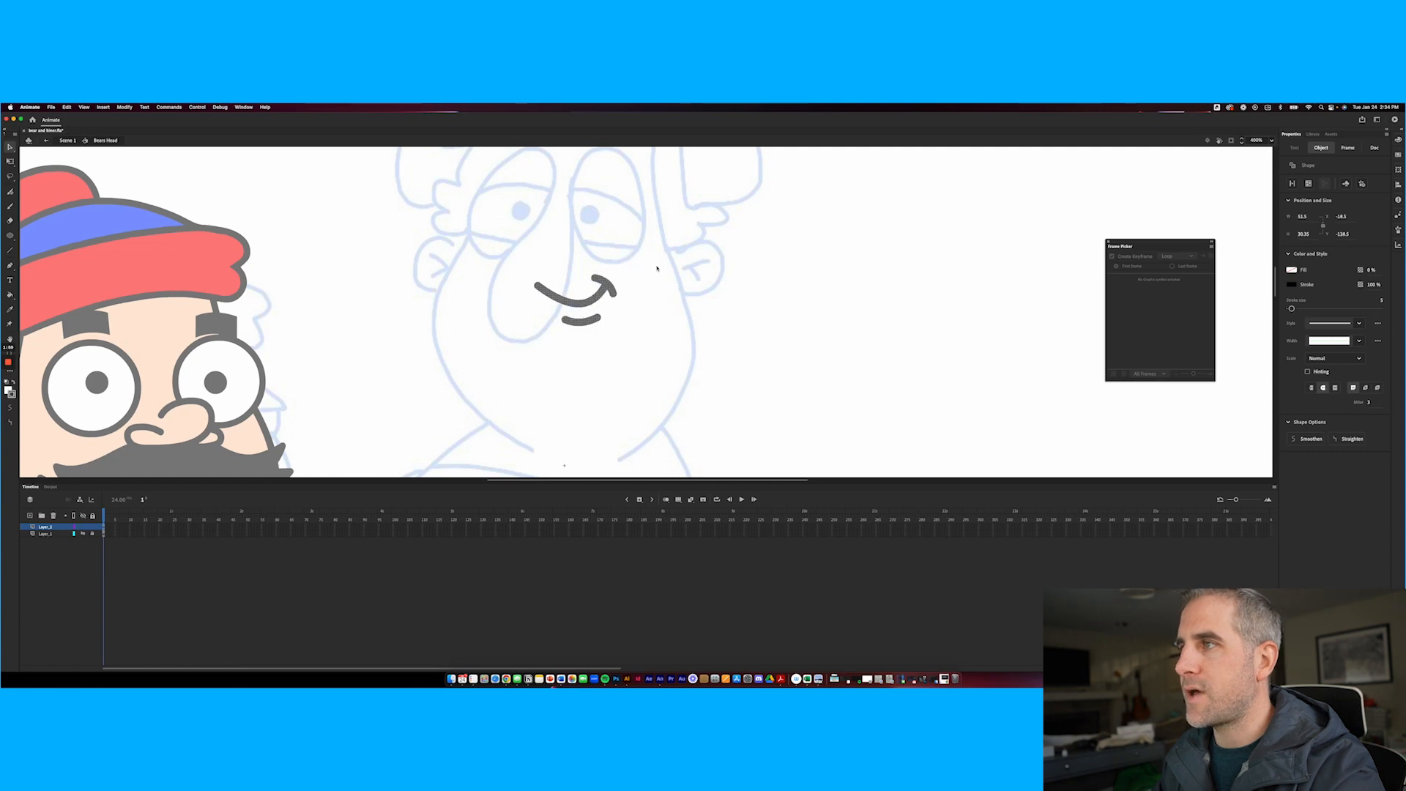
pyautogui.press('F8')
pyautogui.write('bears mouth interior')
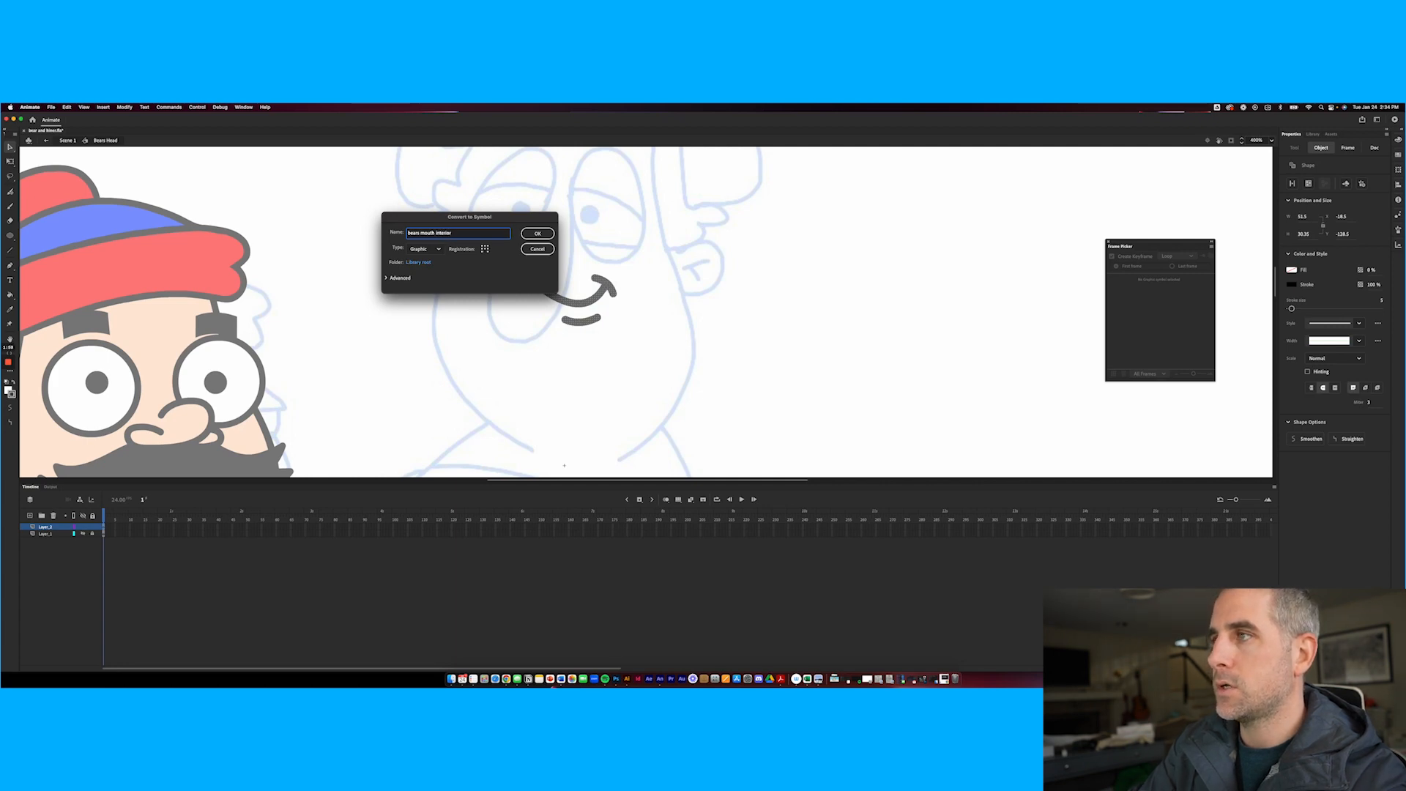
pyautogui.press('Return')
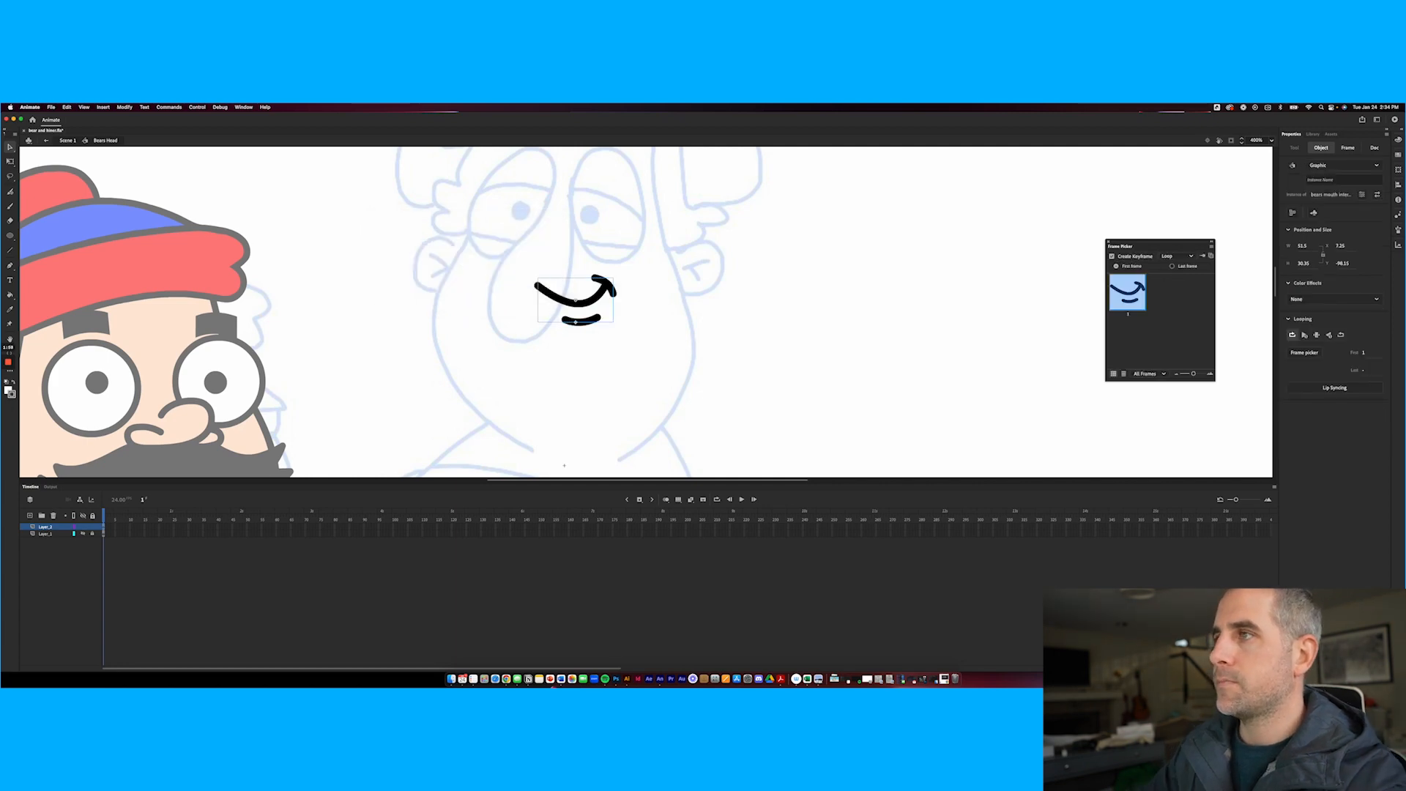
# Inside the bears mouth interior symbol, add two layers and arrange them above and below the mouth-line layer
pyautogui.doubleClick(548, 295)
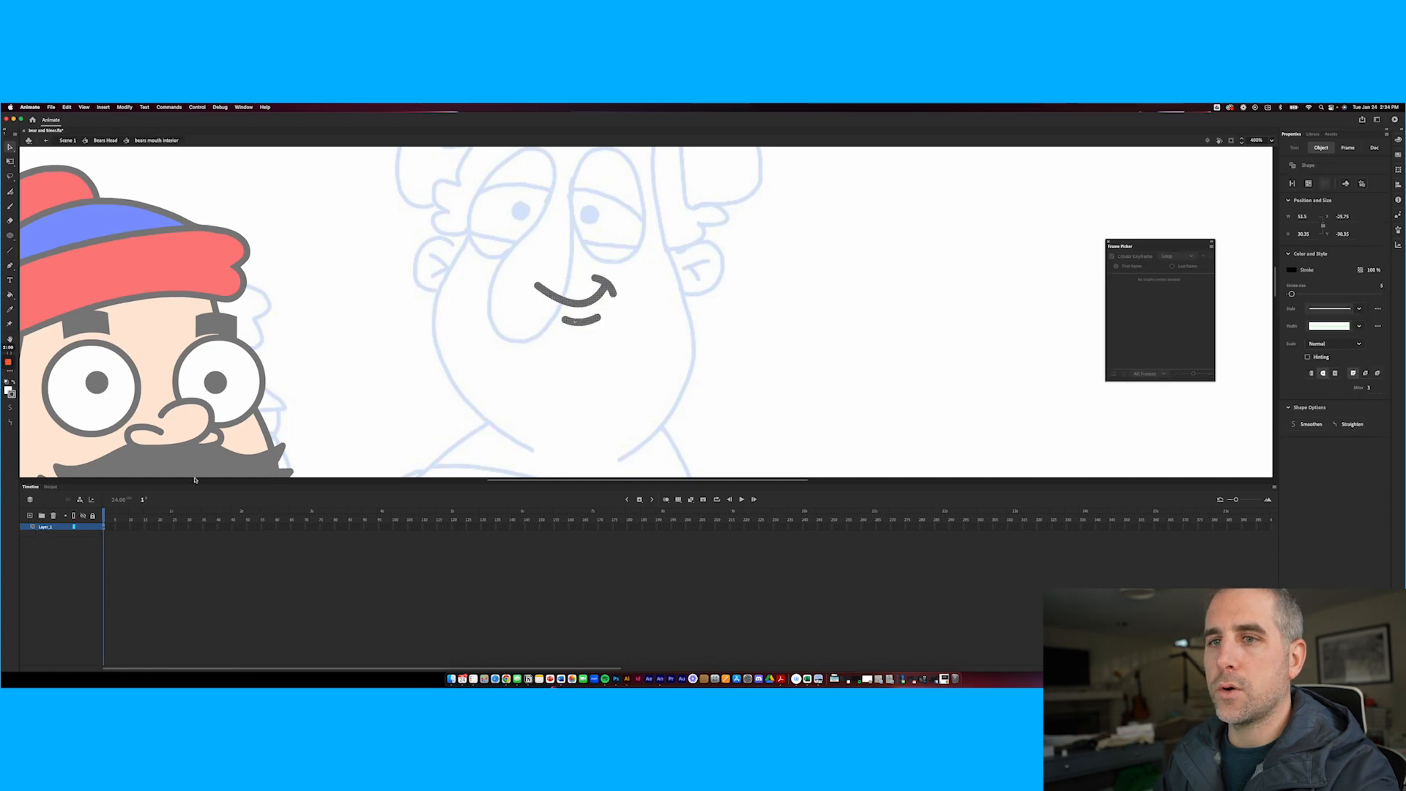
pyautogui.click(30, 516)
pyautogui.click(30, 516)
pyautogui.keyDown('shift'); pyautogui.click(45, 534); pyautogui.keyUp('shift')
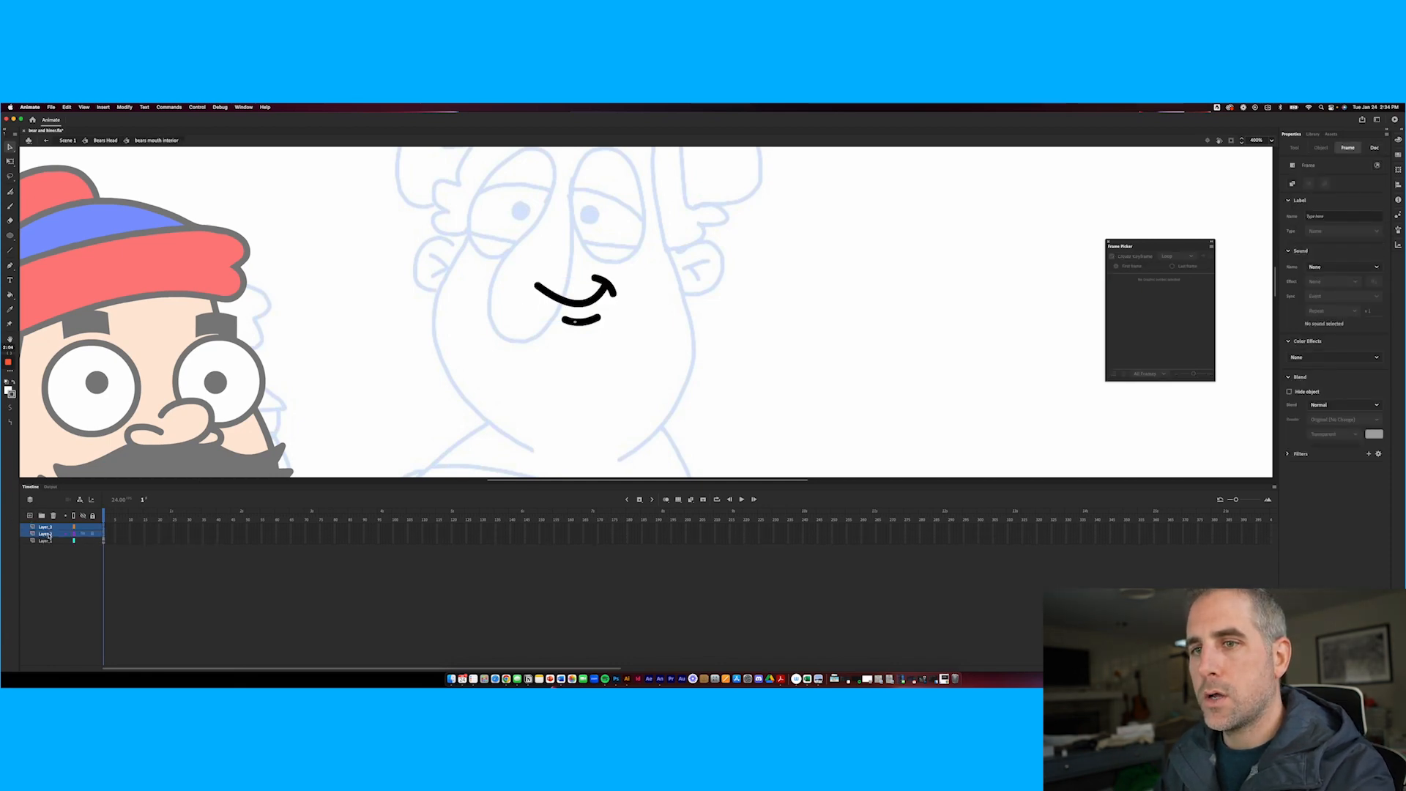
pyautogui.click(49, 546)
pyautogui.click(46, 528)
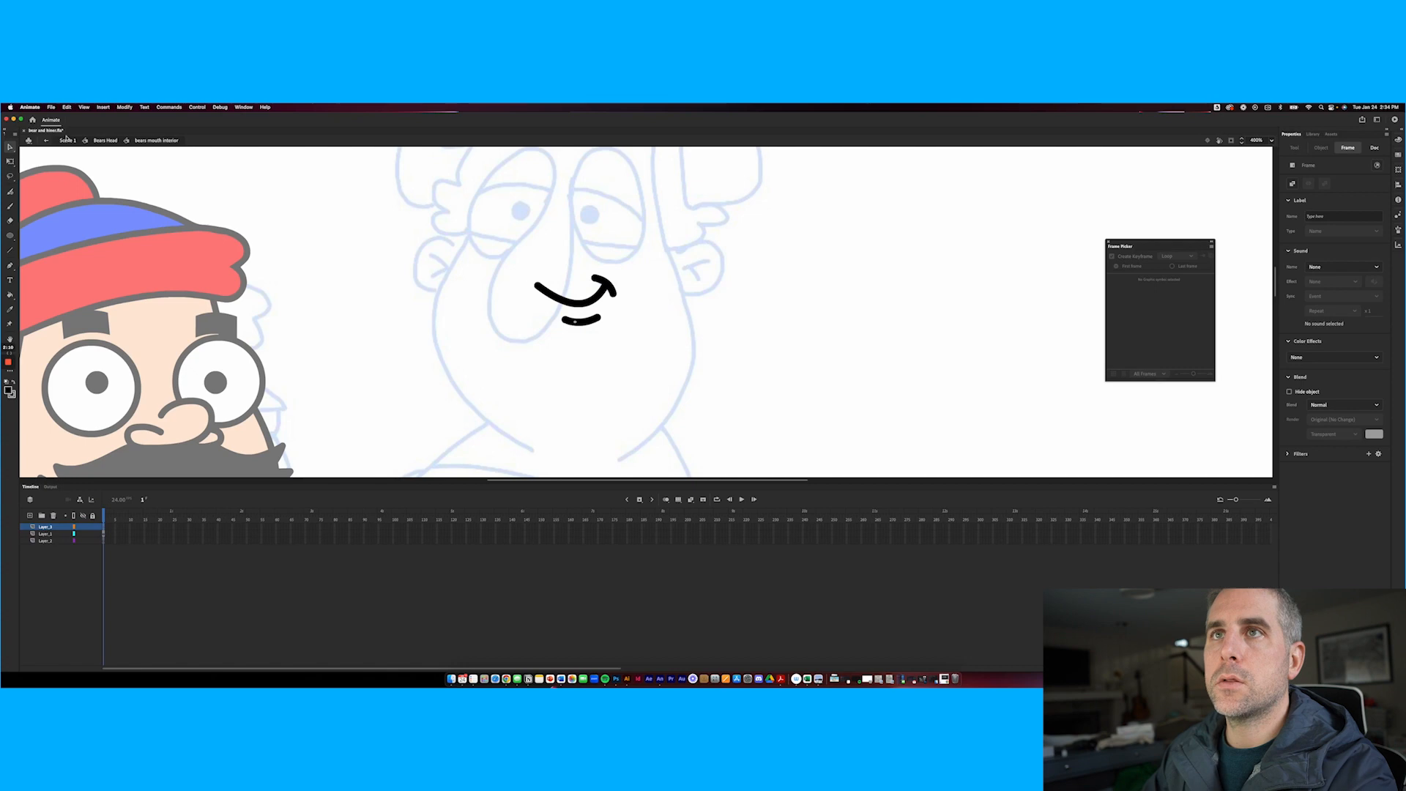
# Return to Scene 1, open the nested hiner mouth symbol and unlock the layer holding the lip-syncing reference image
pyautogui.click(68, 141)
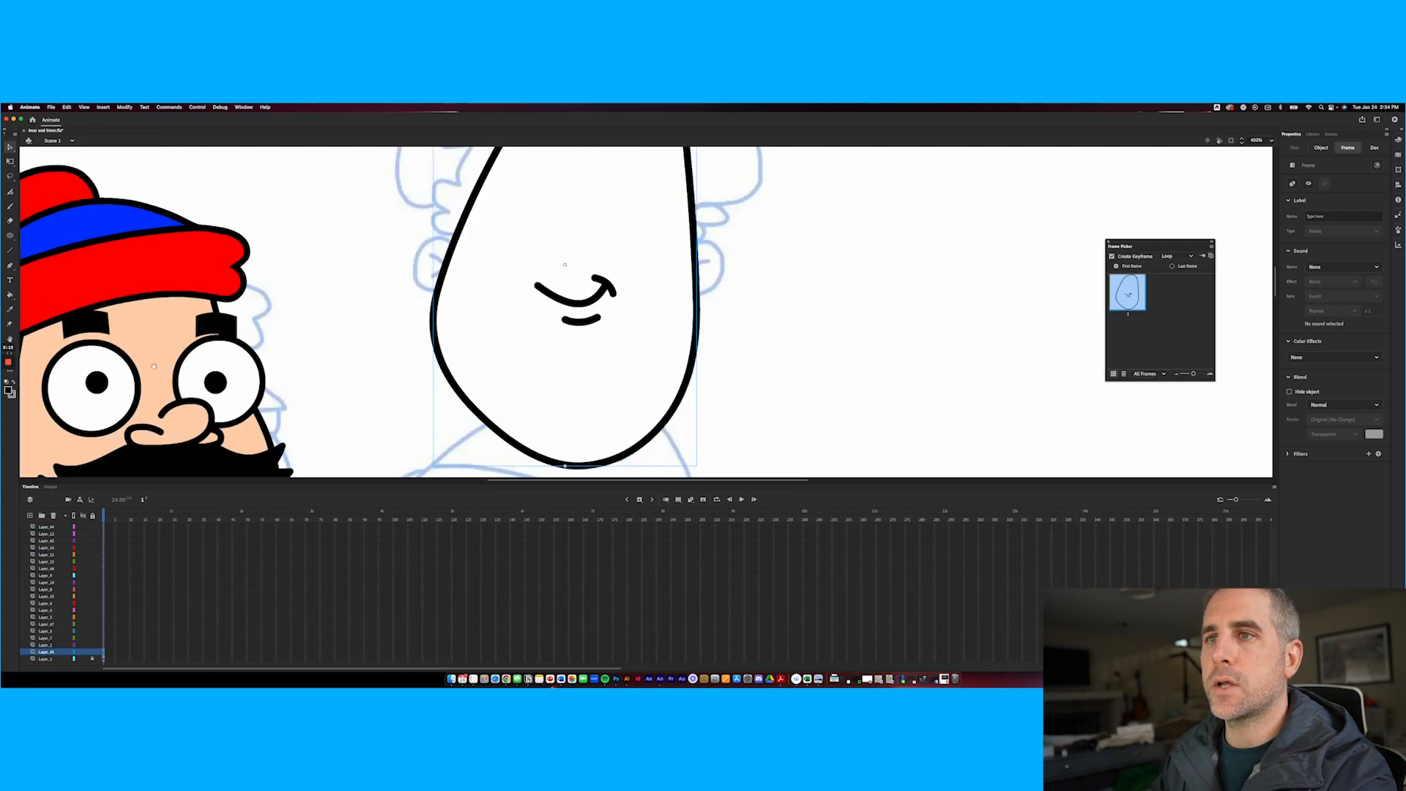
pyautogui.moveTo(456, 162); pyautogui.dragTo(520, 126)
pyautogui.doubleClick(509, 286)
pyautogui.doubleClick(508, 286)
pyautogui.doubleClick(508, 285)
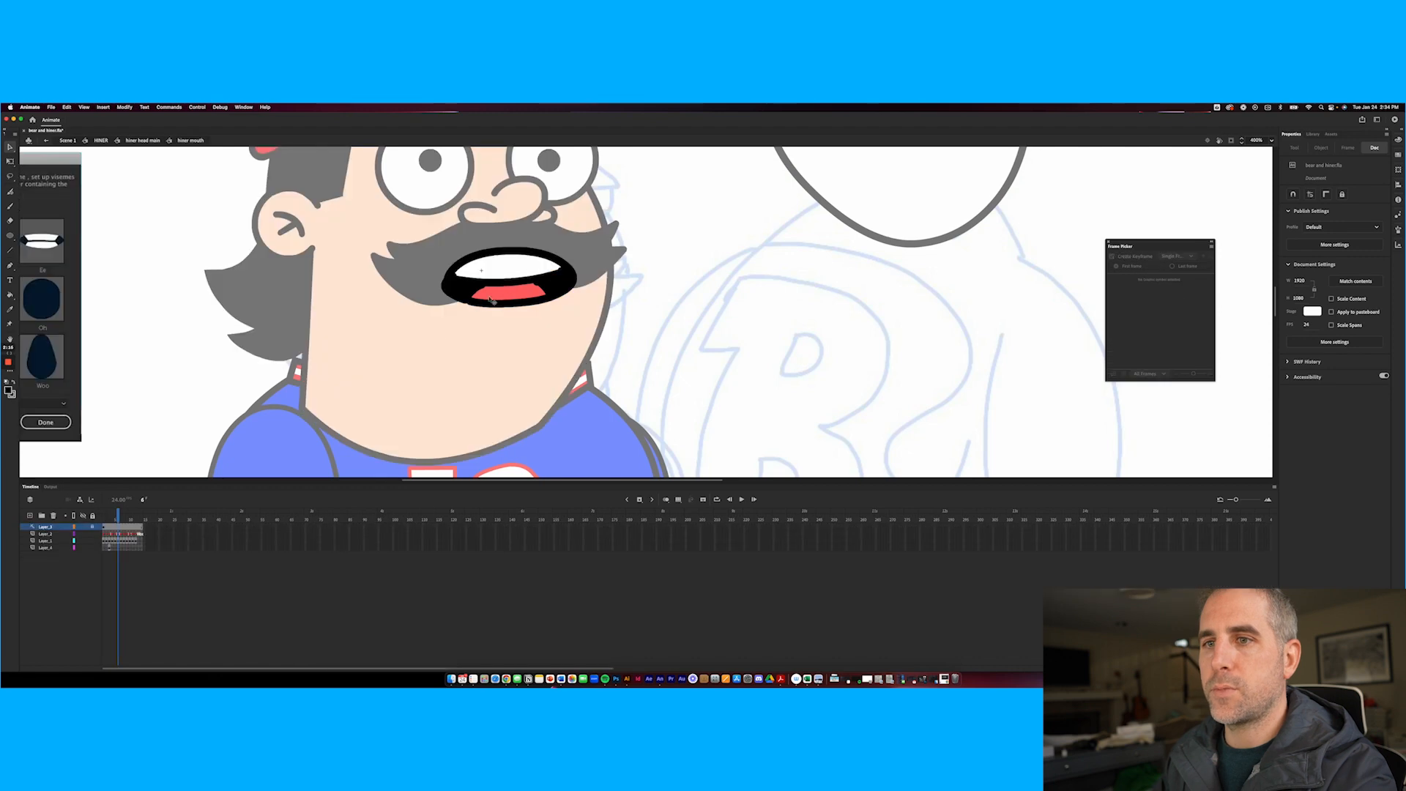
pyautogui.click(92, 526)
pyautogui.click(85, 419)
pyautogui.click(64, 423)
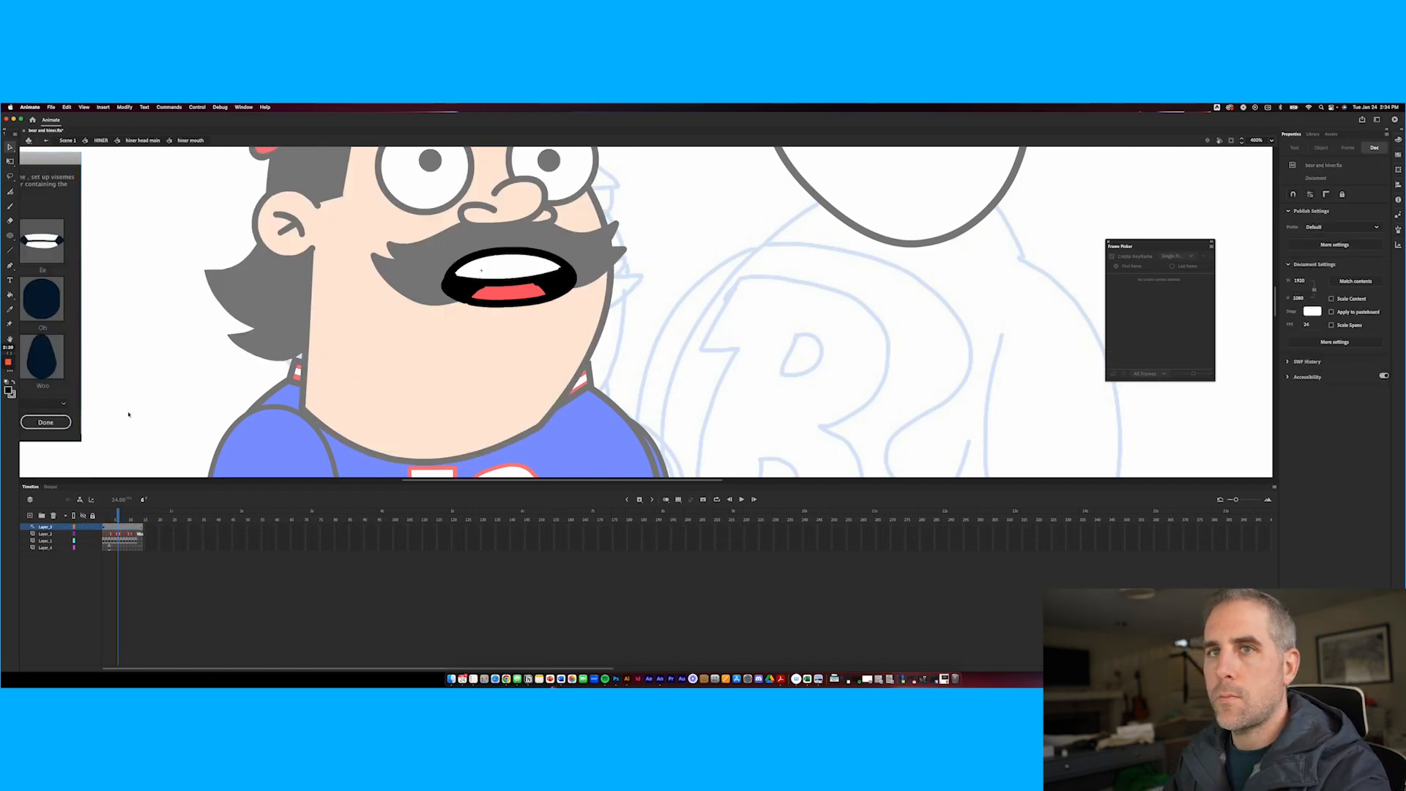
# Exit the hiner symbols to Scene 1, open the Bears Head symbol and select its mouth
pyautogui.doubleClick(719, 198)
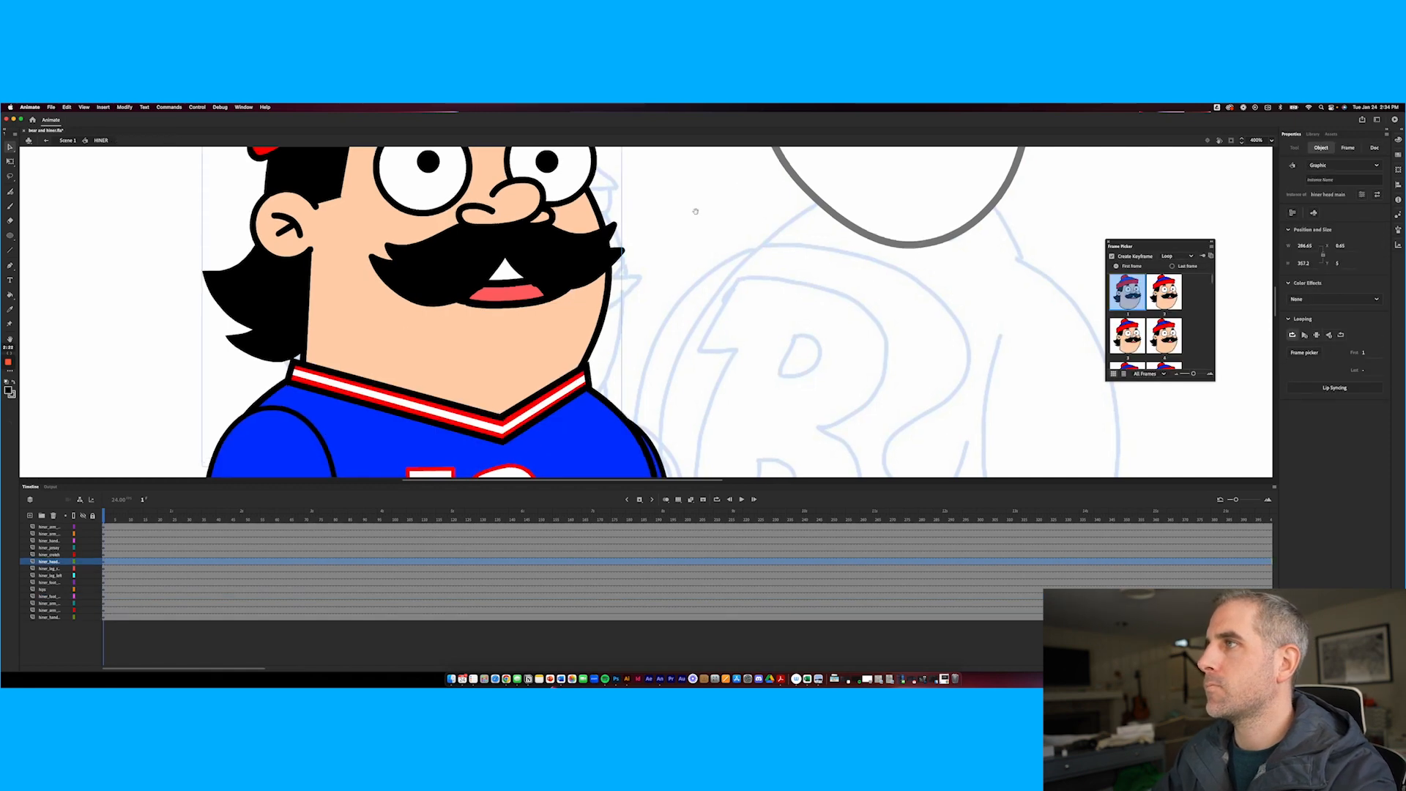
pyautogui.moveTo(696, 210); pyautogui.dragTo(551, 285)
pyautogui.doubleClick(517, 290)
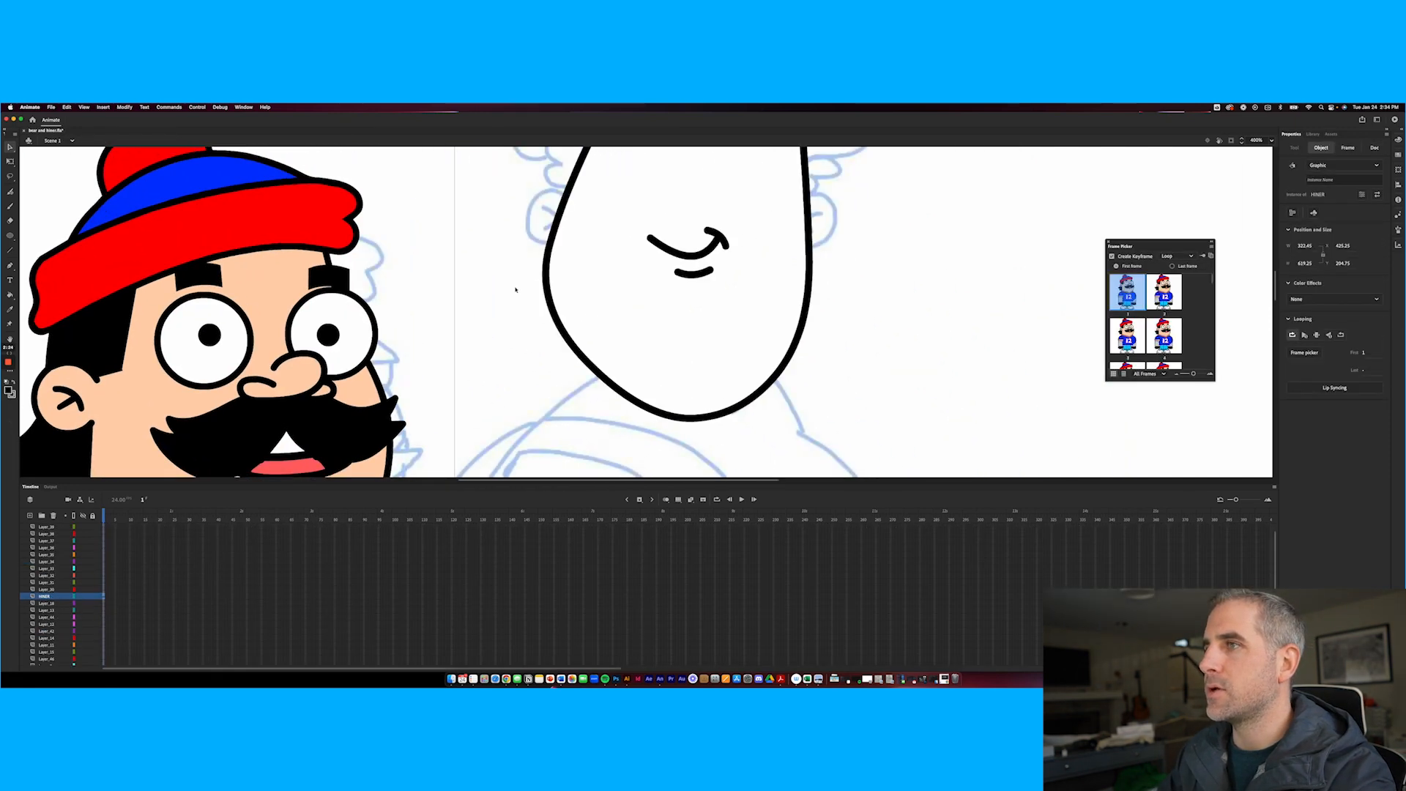
pyautogui.click(703, 253)
pyautogui.doubleClick(706, 258)
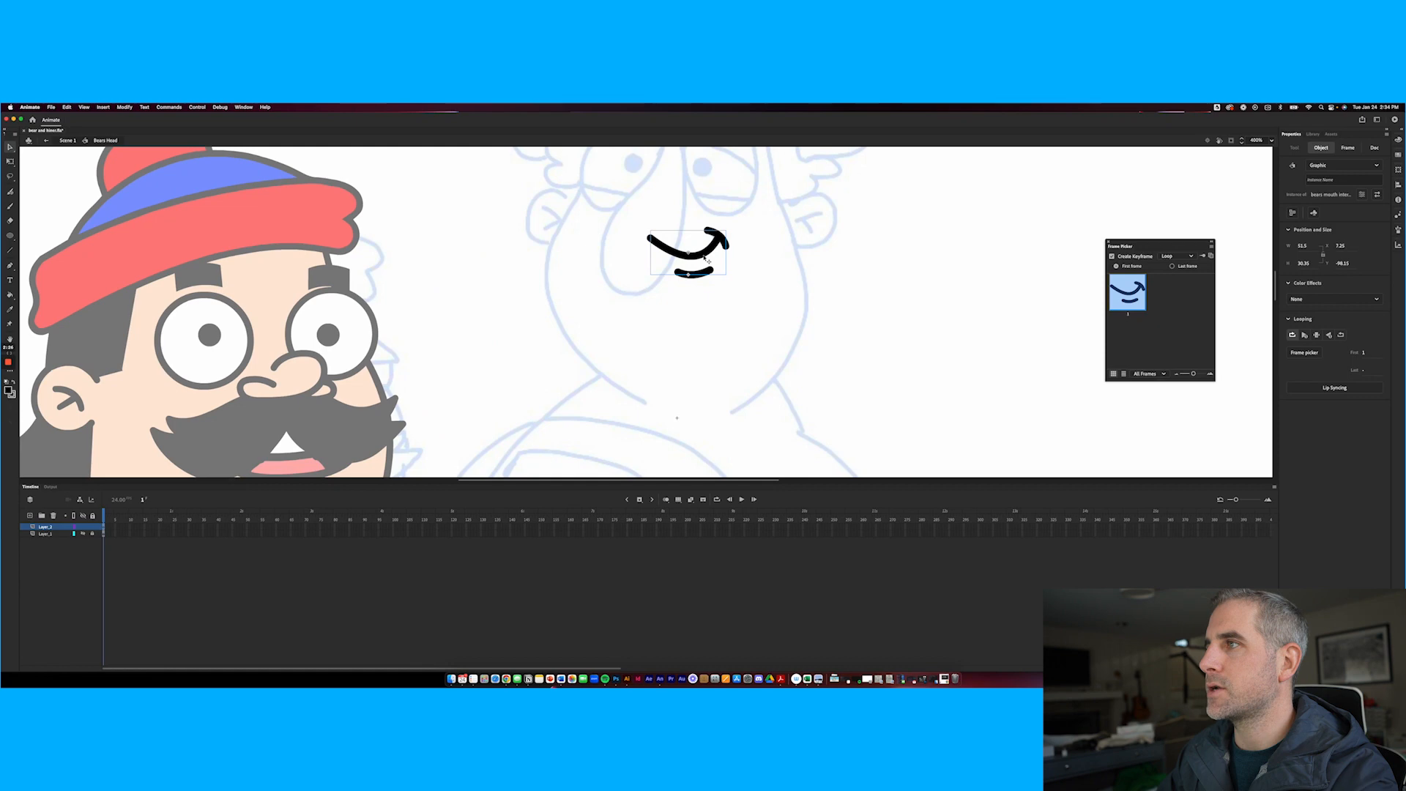
# Open the bears mouth interior symbol, paste the lip-syncing reference image onto its uppermost layer and make it a guide layer
pyautogui.doubleClick(705, 258)
pyautogui.click(705, 258)
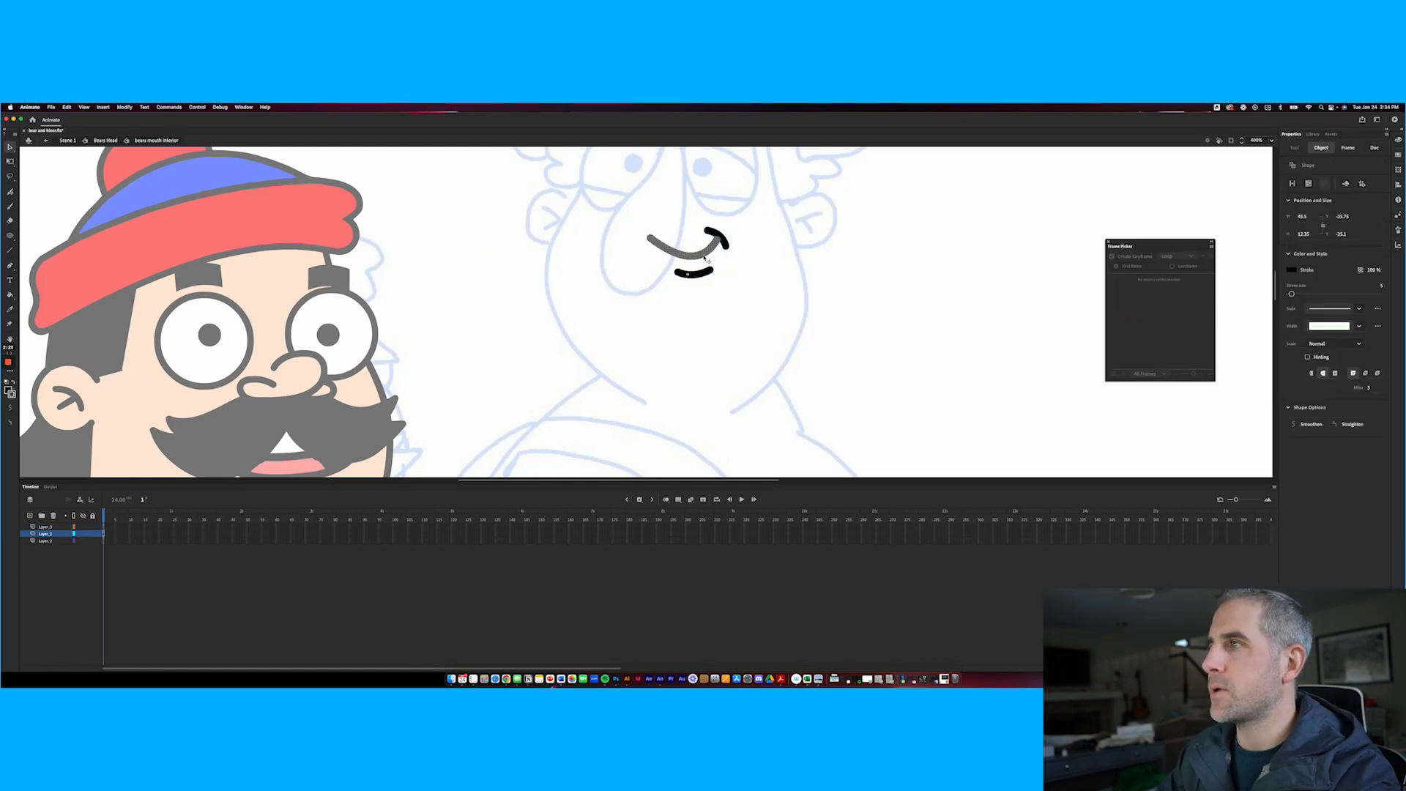
pyautogui.click(45, 527)
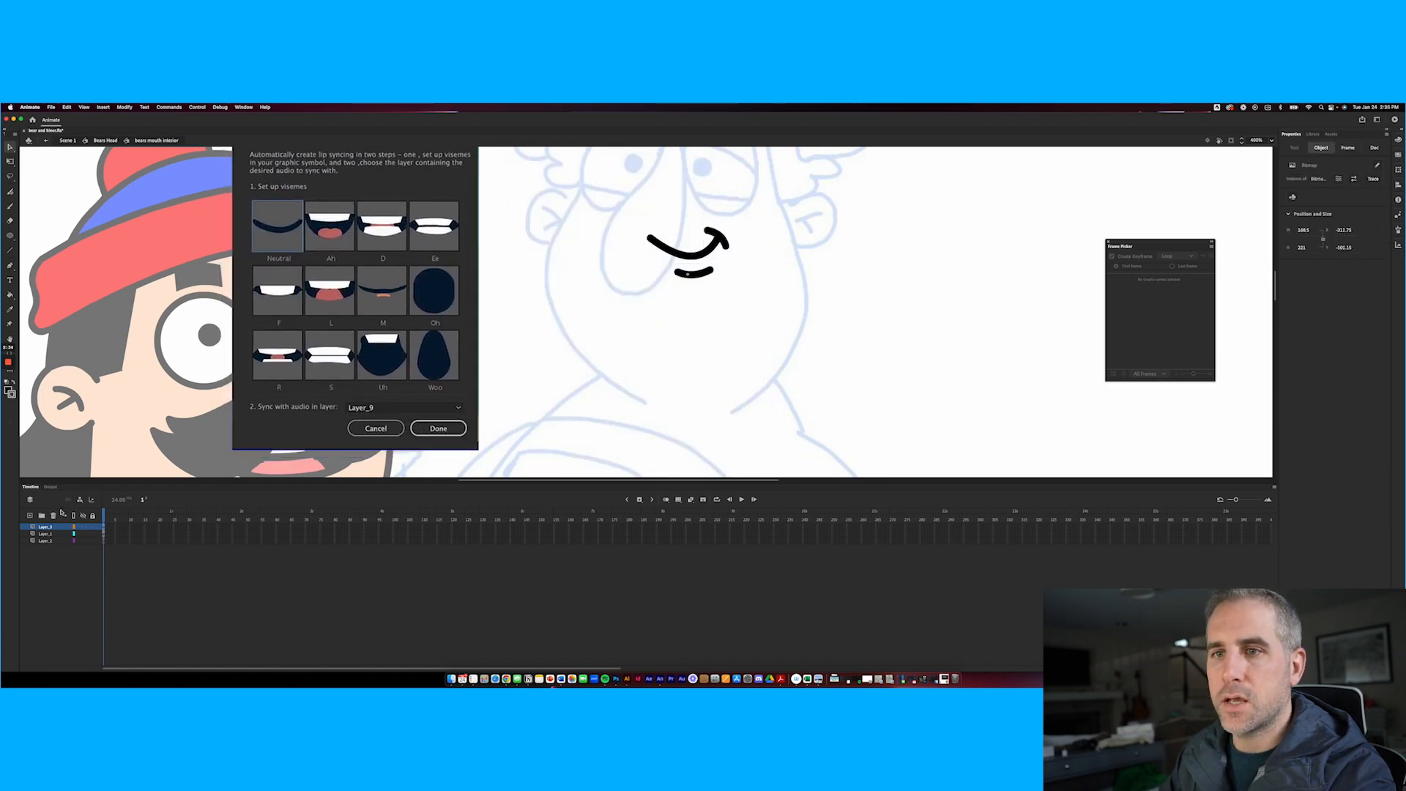
pyautogui.rightClick(47, 528)
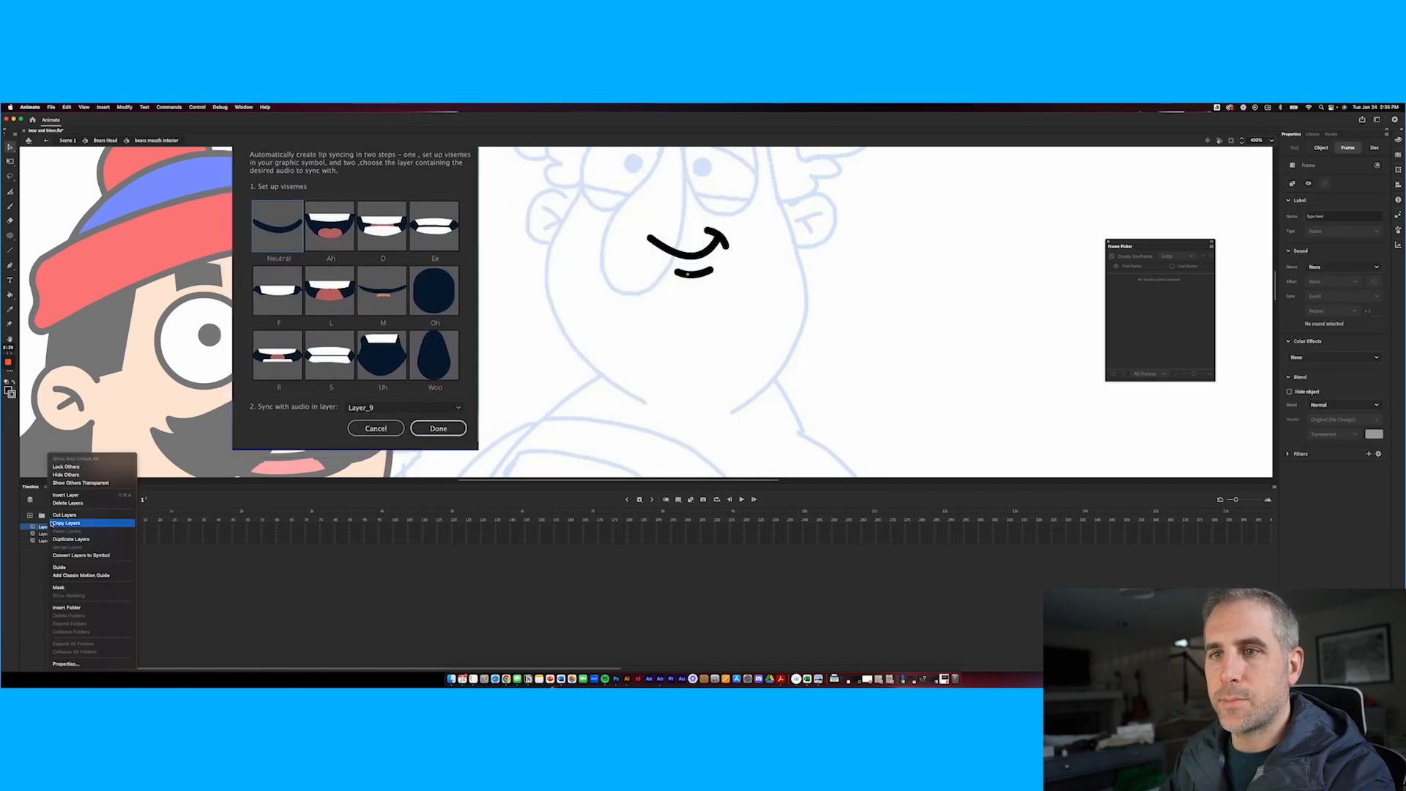
pyautogui.click(60, 568)
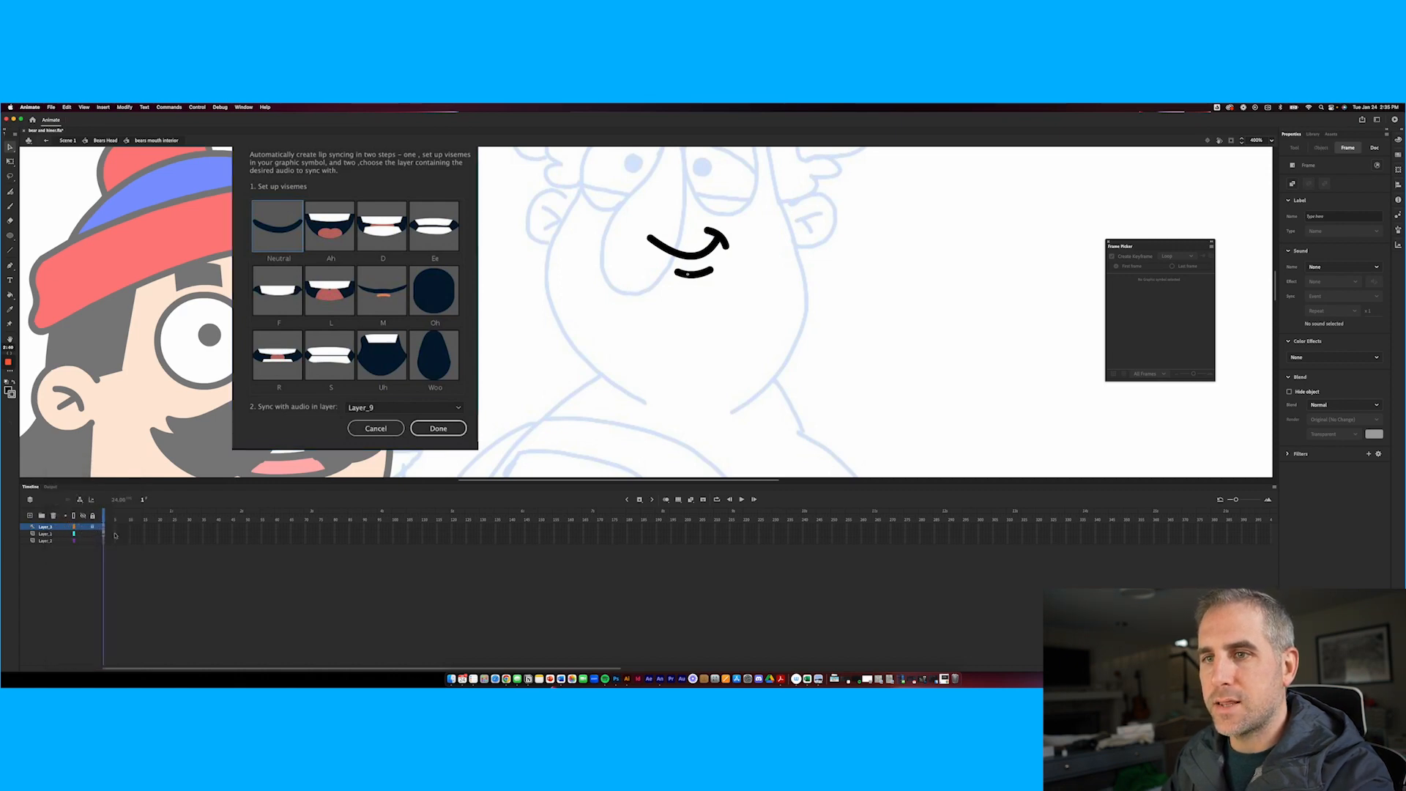
# Convert frames 2 to 14 on all three layers of the mouth symbol to blank keyframes
pyautogui.moveTo(108, 527); pyautogui.dragTo(139, 540)
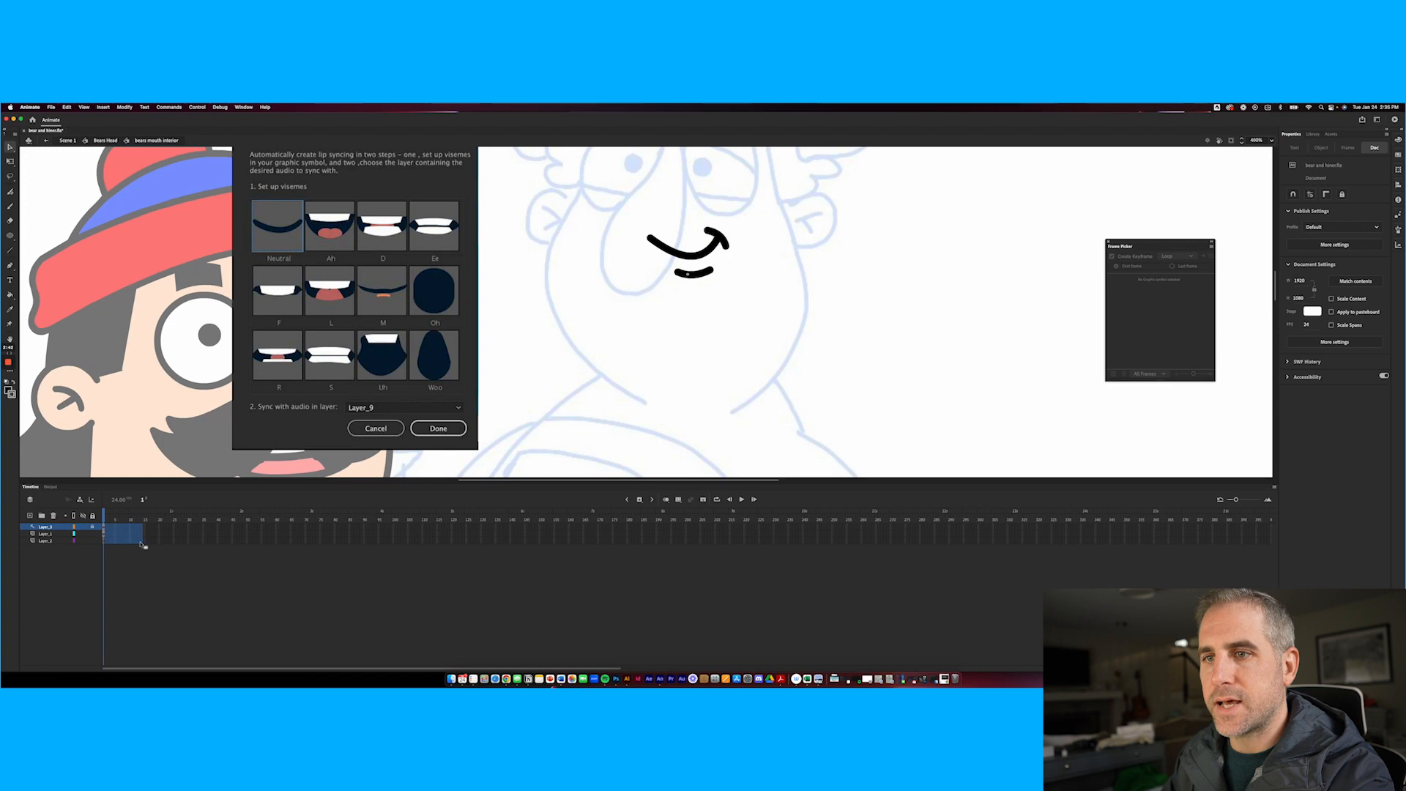
pyautogui.rightClick(139, 538)
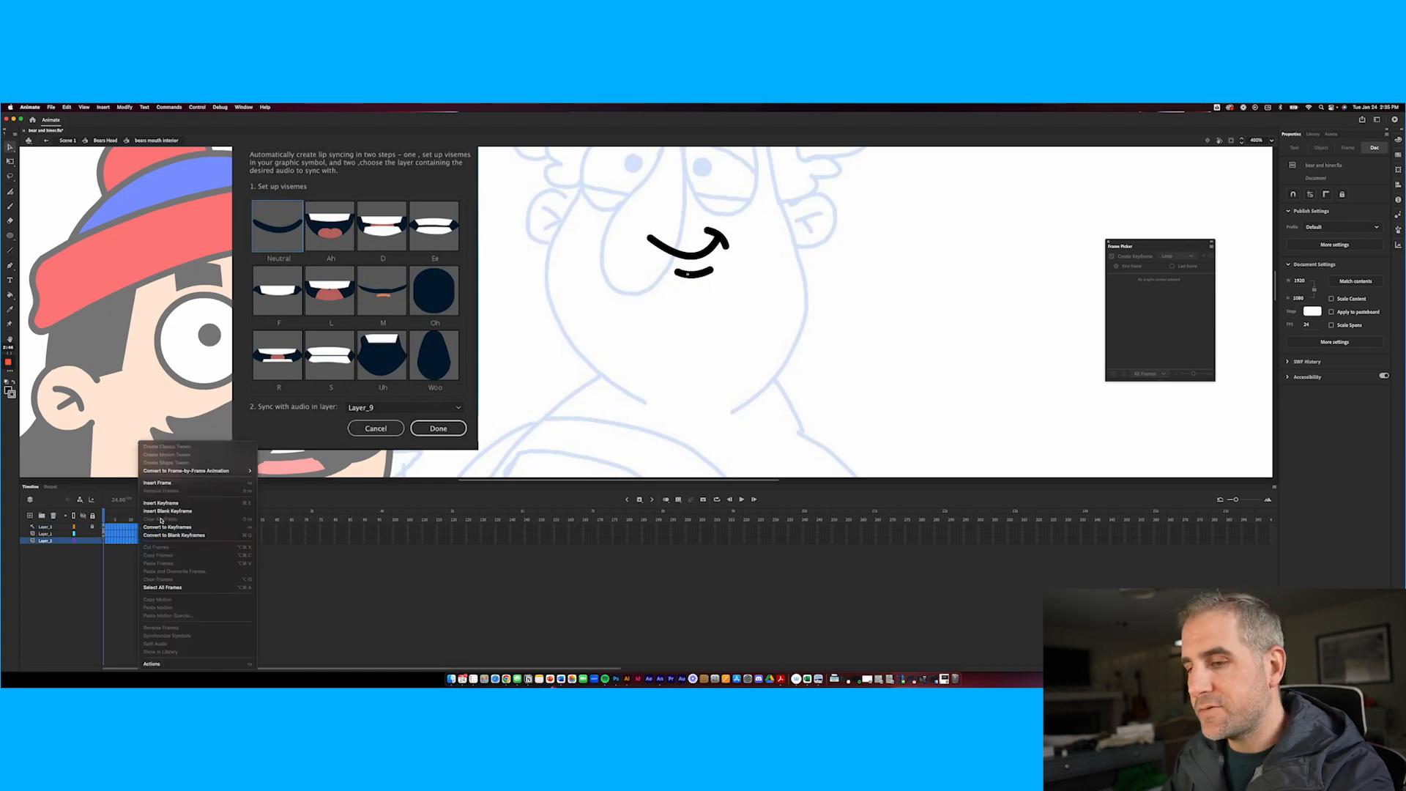
pyautogui.click(163, 512)
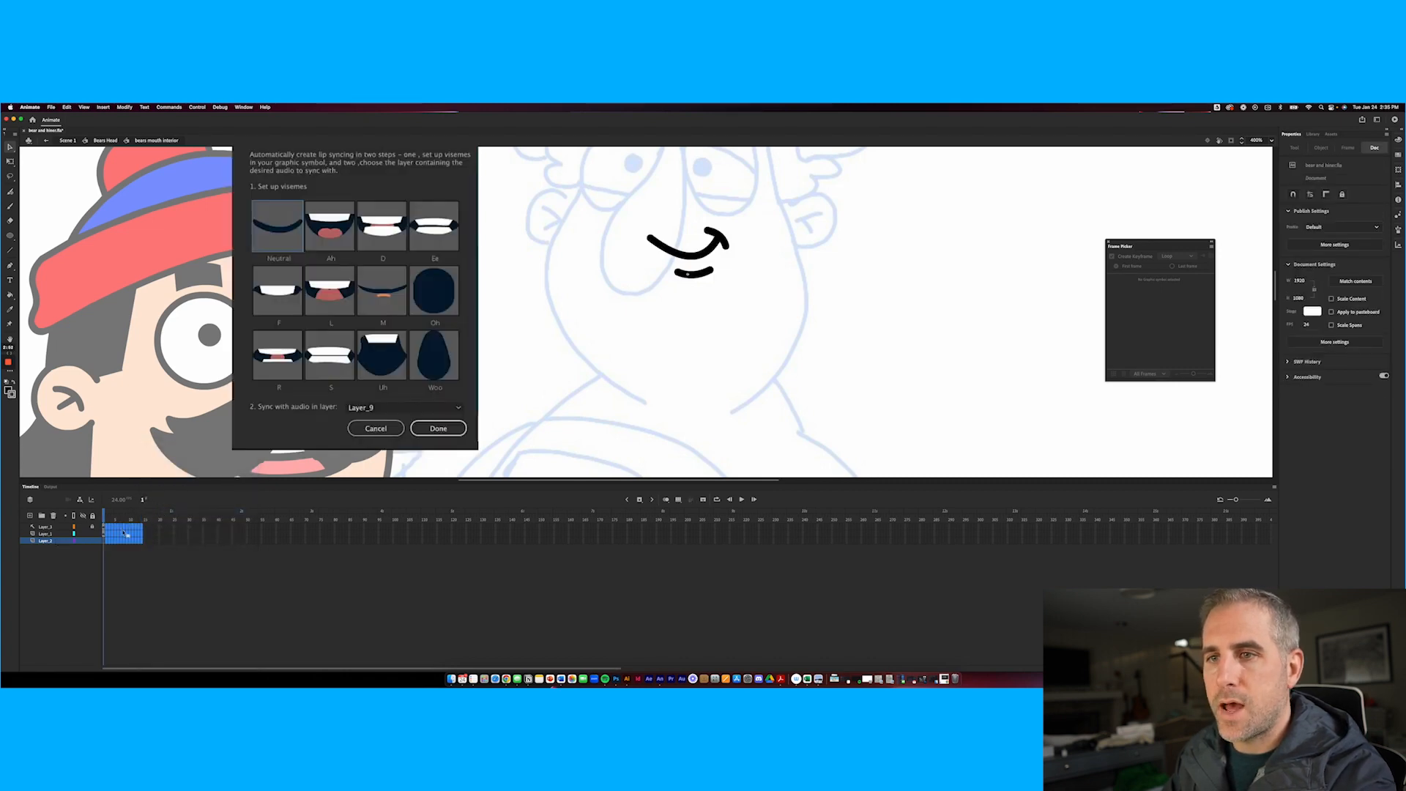
pyautogui.rightClick(124, 534)
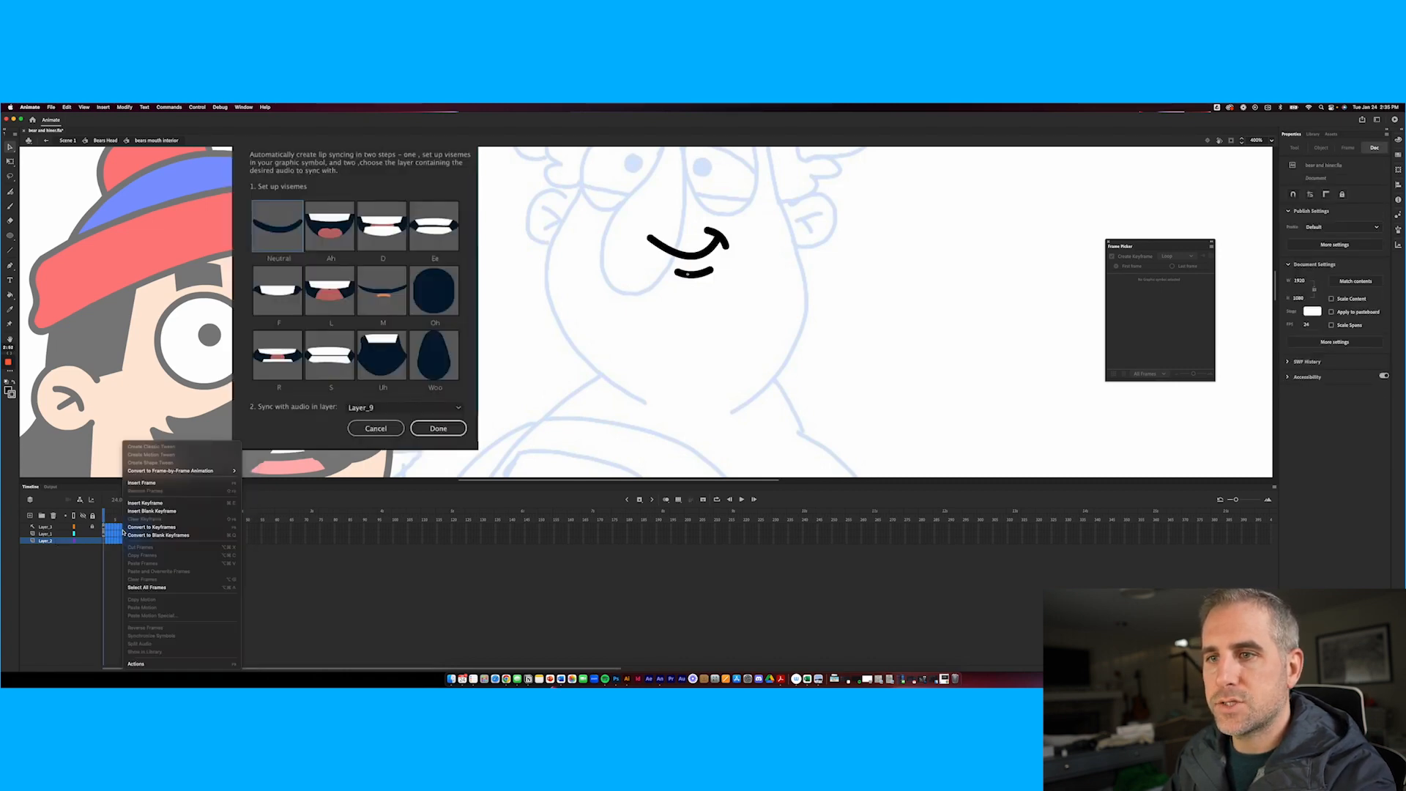
pyautogui.click(137, 536)
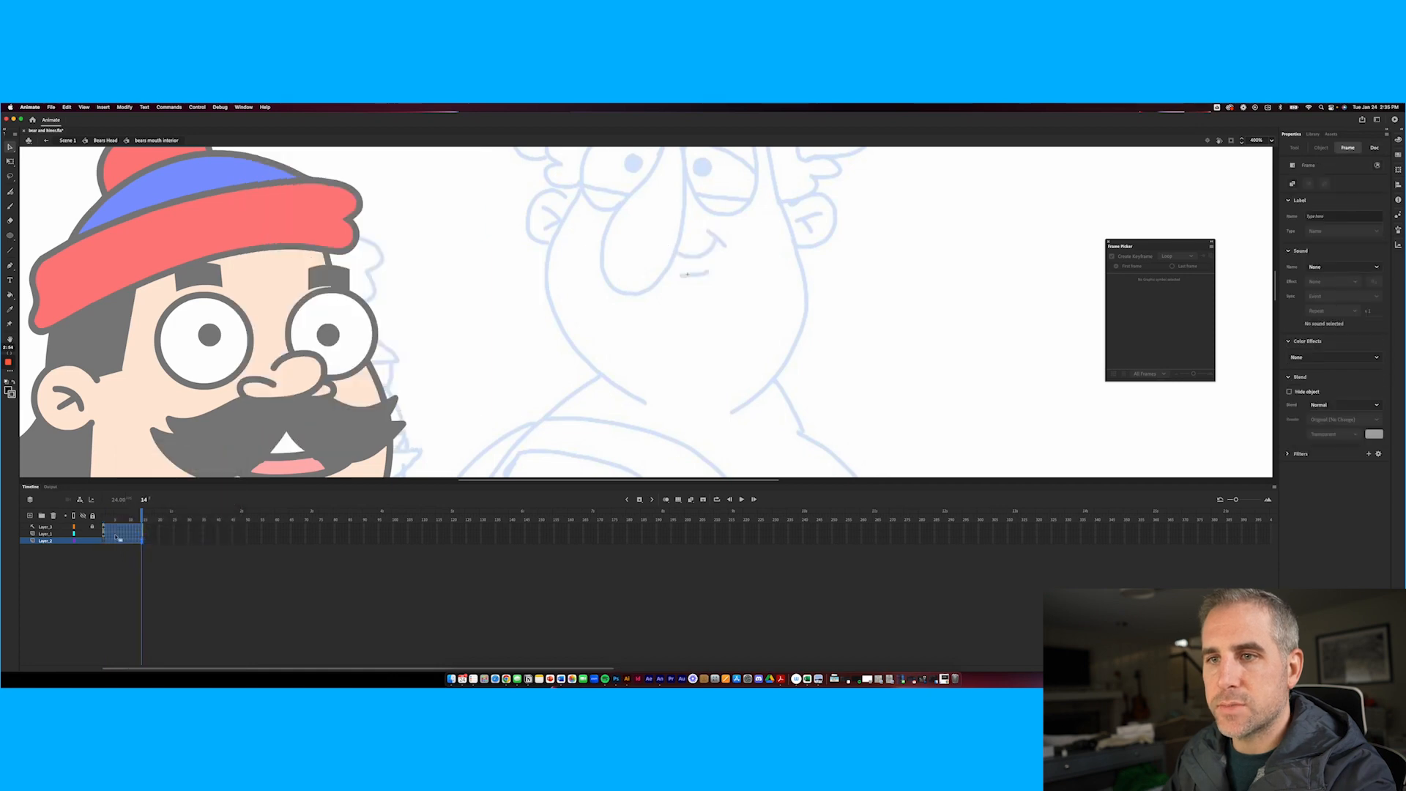
# Rename the middle layer holding the mouth lines as mouth shapes, accepting the layer-name correction
pyautogui.click(107, 535)
pyautogui.click(109, 534)
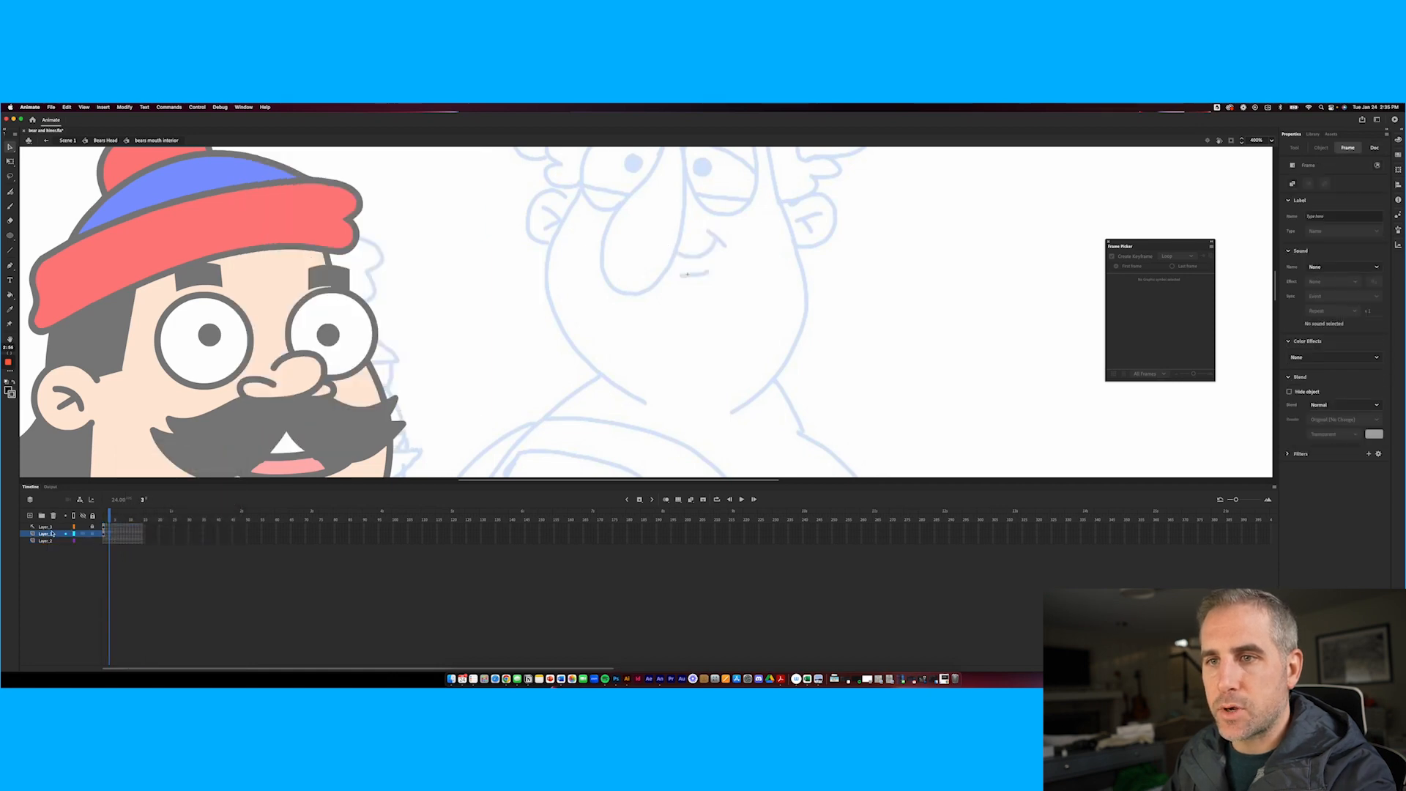
pyautogui.doubleClick(47, 534)
pyautogui.write('m')
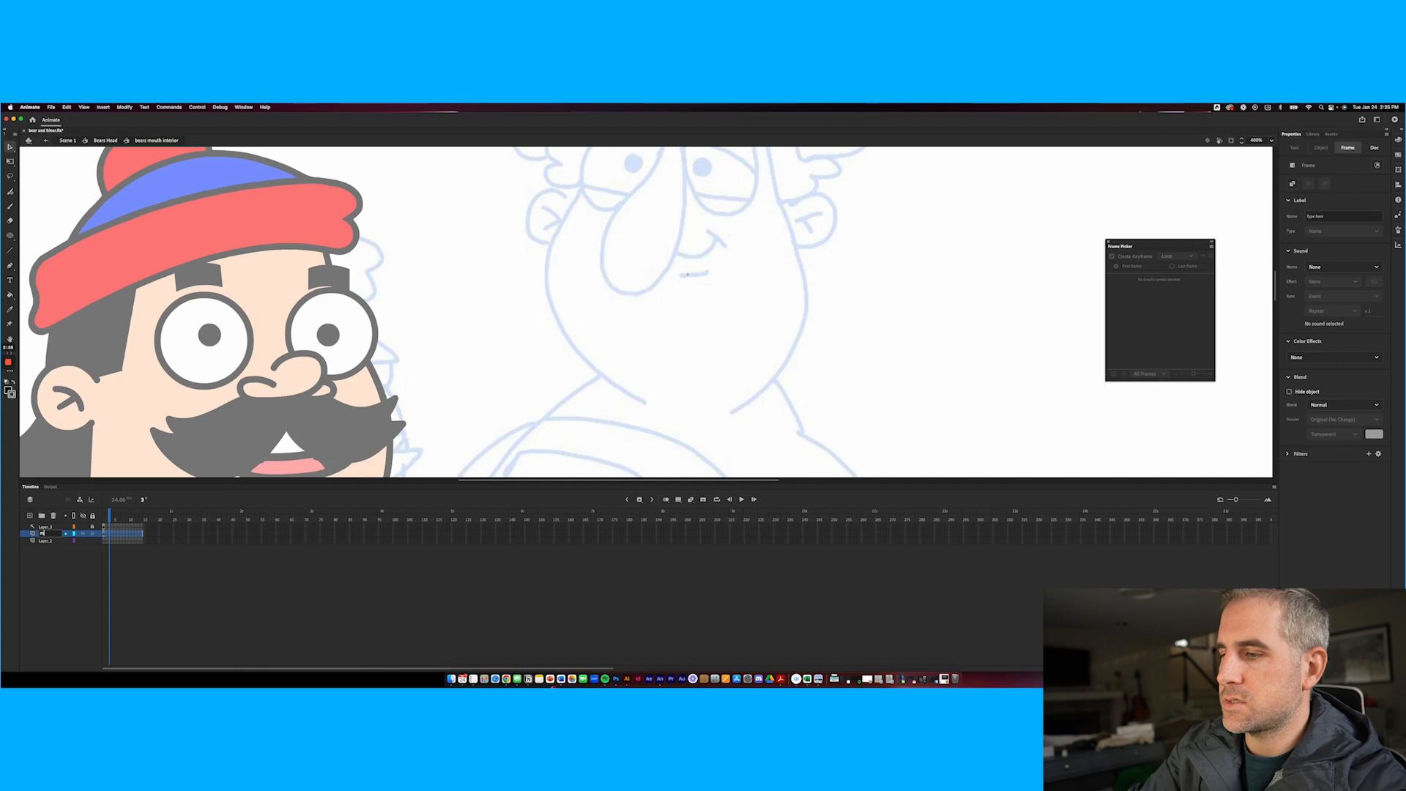
pyautogui.write('outh shapes 1')
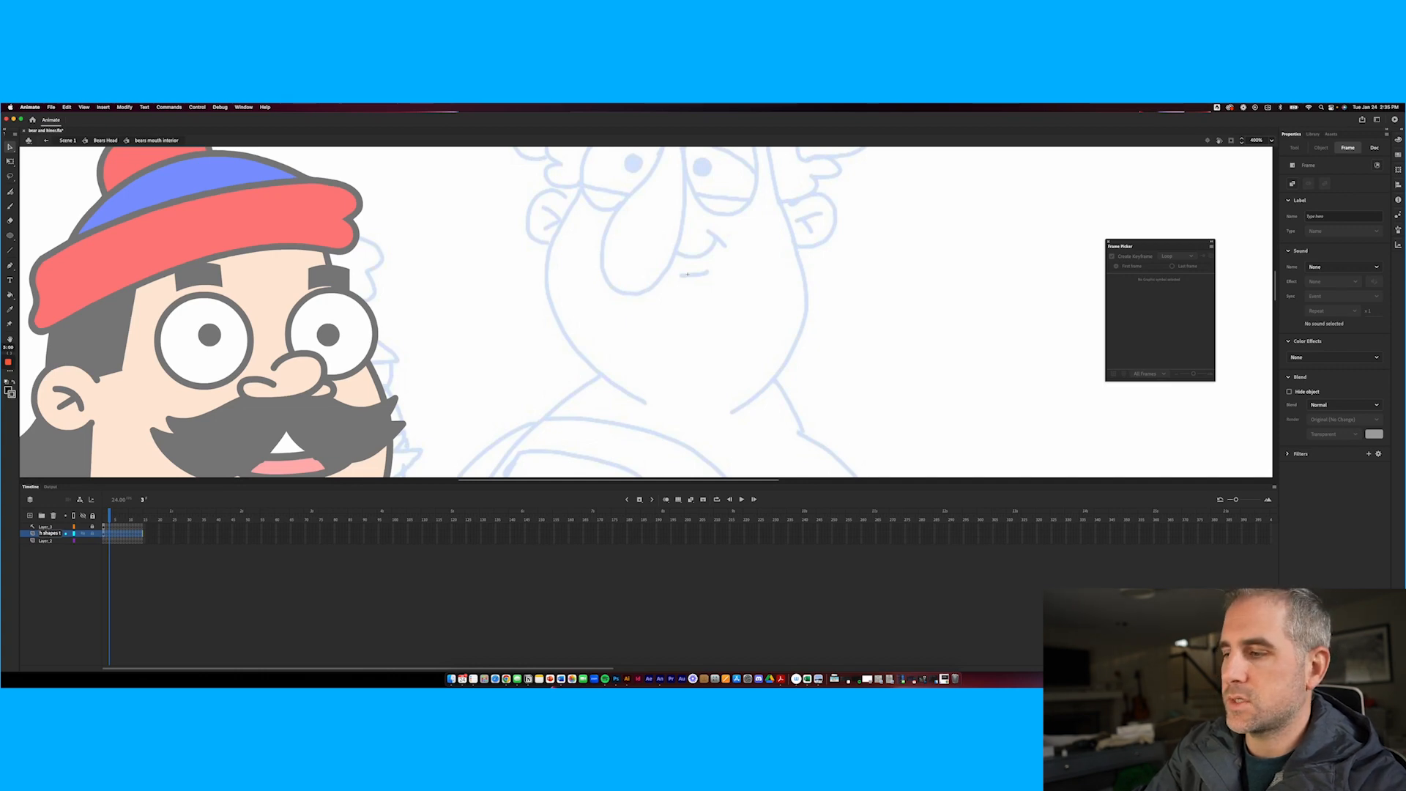
pyautogui.press('Return')
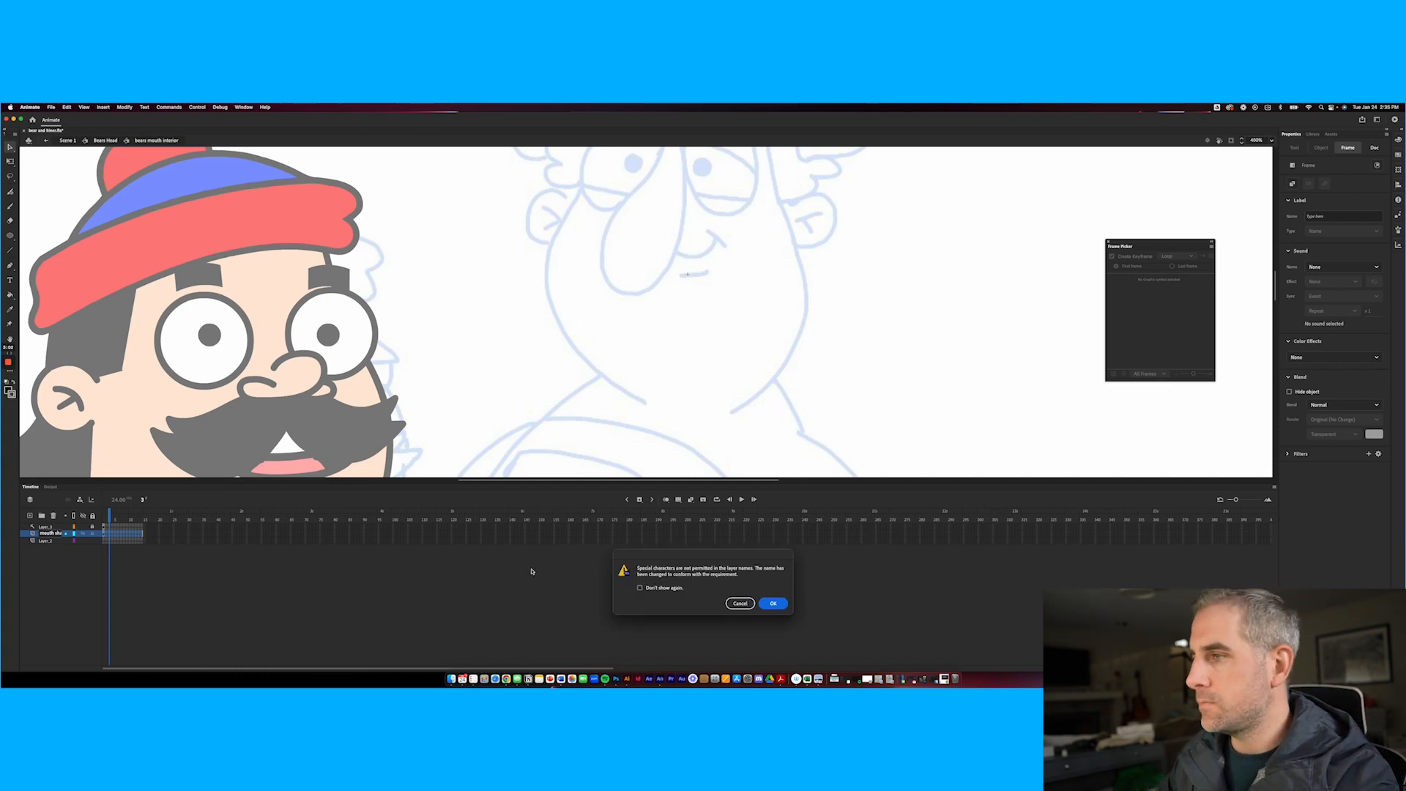
pyautogui.click(783, 601)
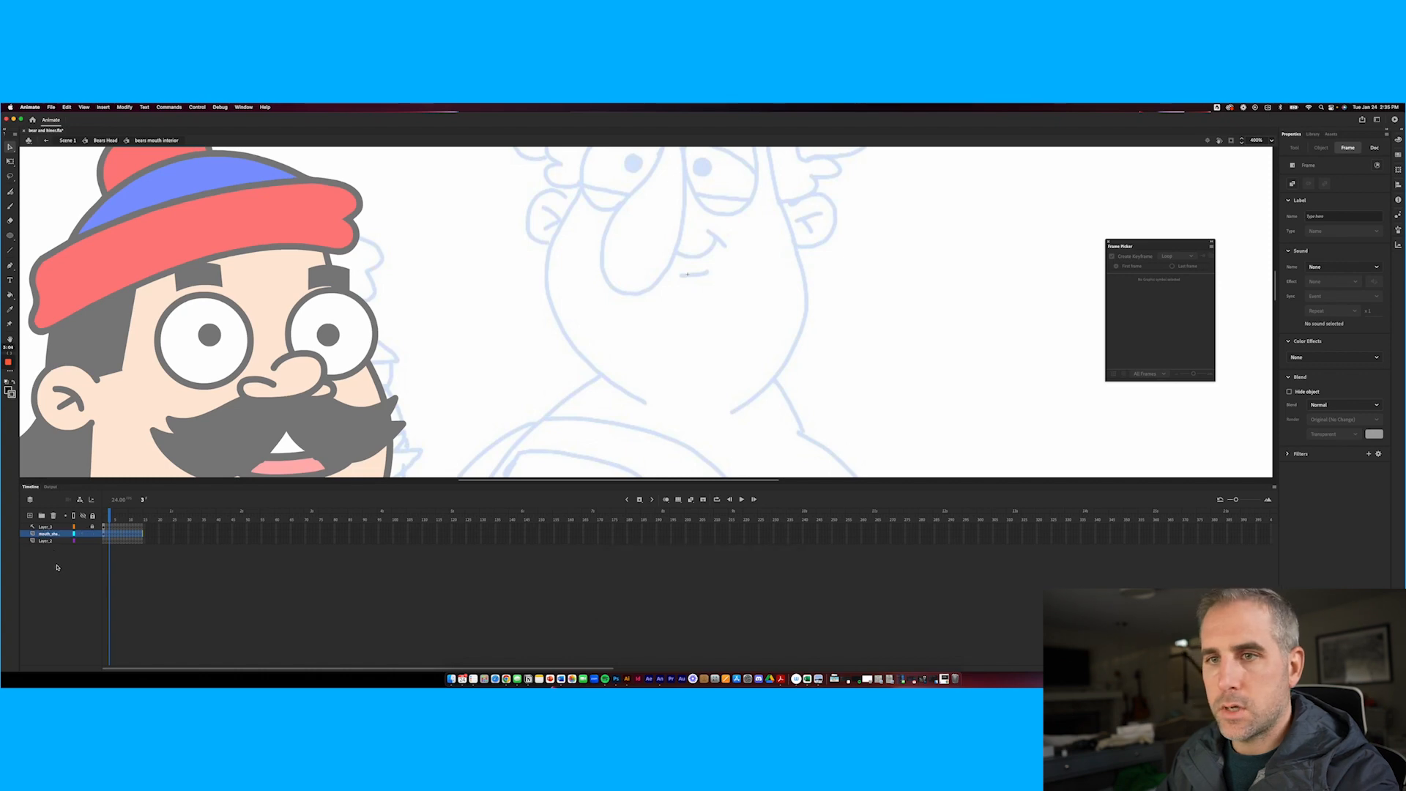
# Rename the lowest layer of the mouth symbol as bottom
pyautogui.doubleClick(44, 542)
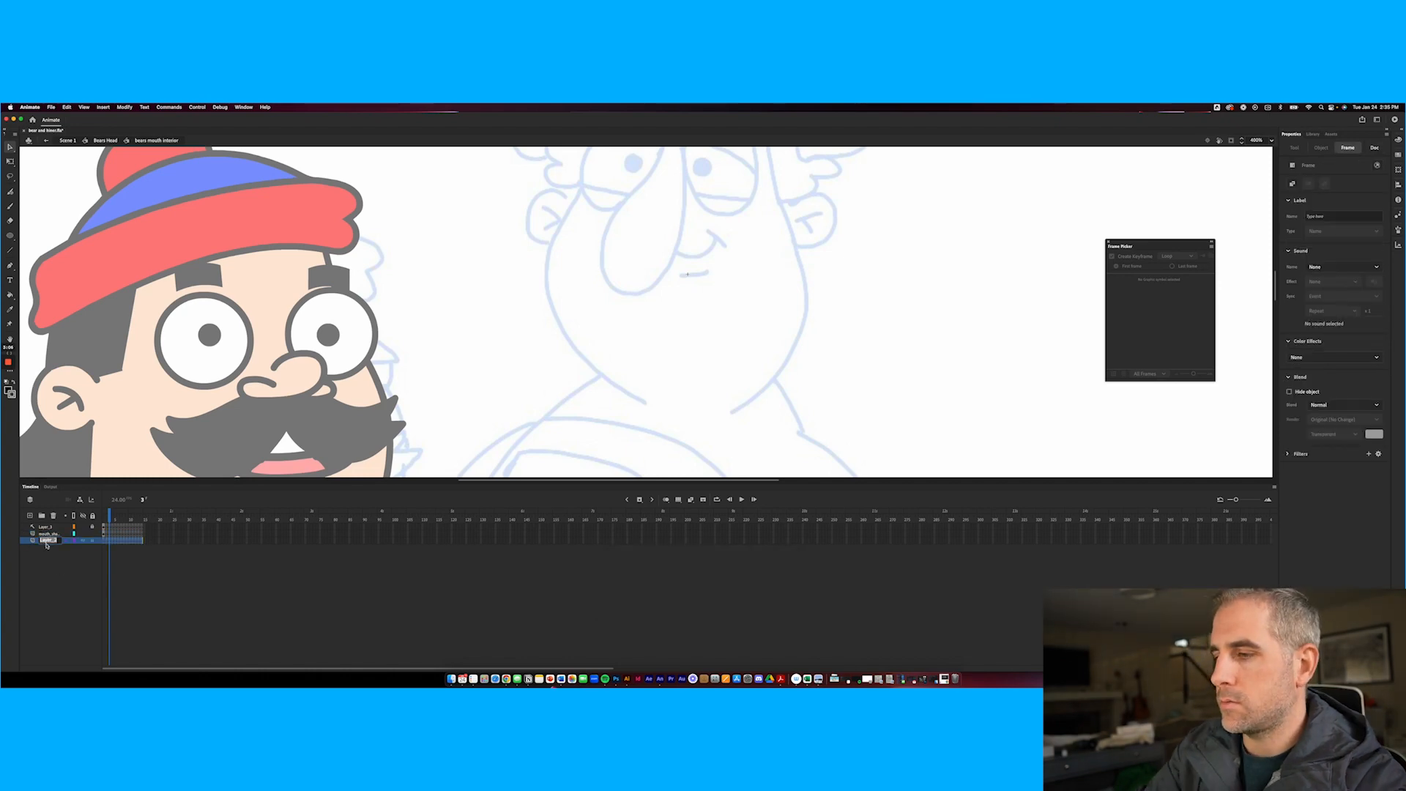
pyautogui.write('bottom')
pyautogui.press('Return')
# Add a layer named labels between the guide layer and the mouth shapes layer, and save the document
pyautogui.keyDown('shift'); pyautogui.click(56, 535); pyautogui.keyUp('shift')
pyautogui.click(51, 561)
pyautogui.click(45, 541)
pyautogui.click(47, 534)
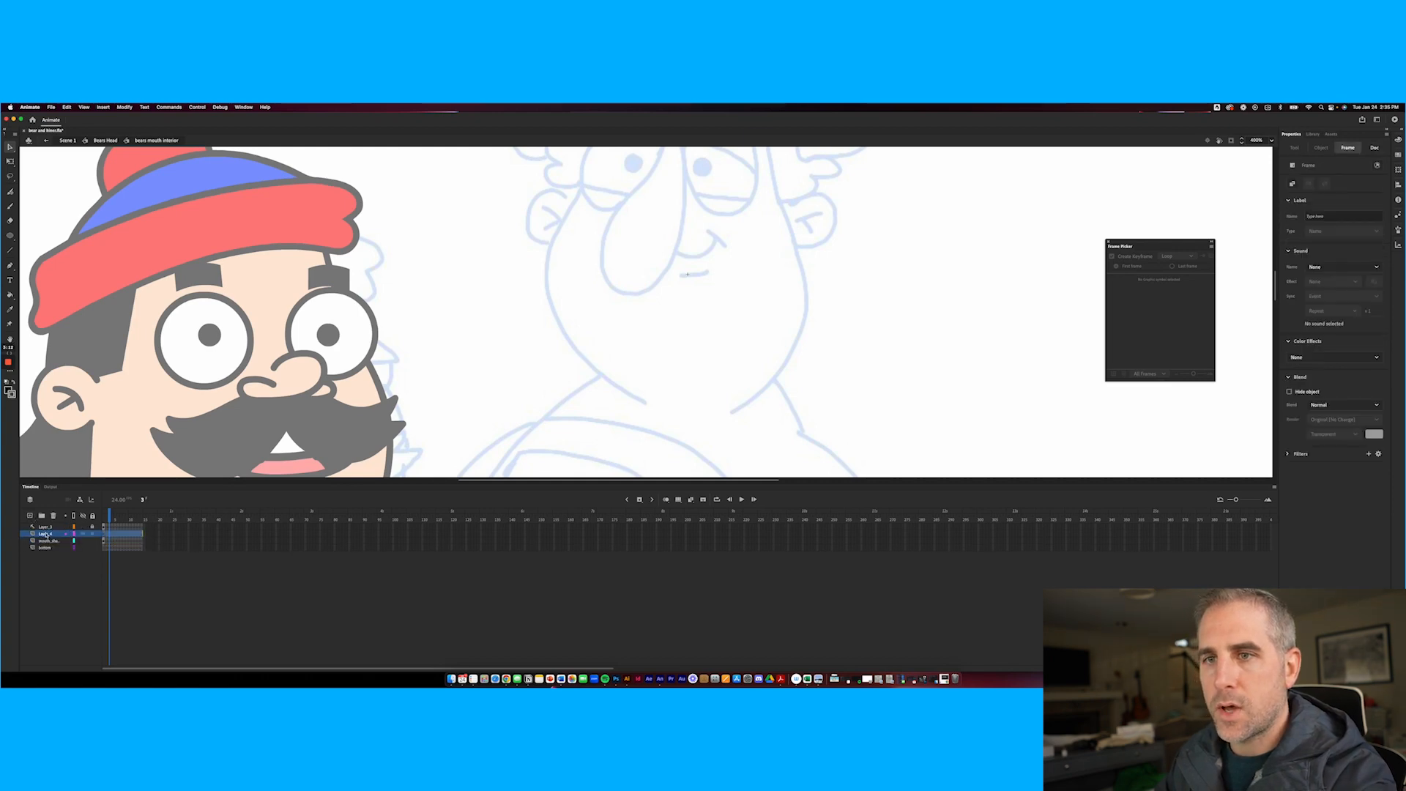
pyautogui.click(31, 517)
pyautogui.write('labels')
pyautogui.press('Return')
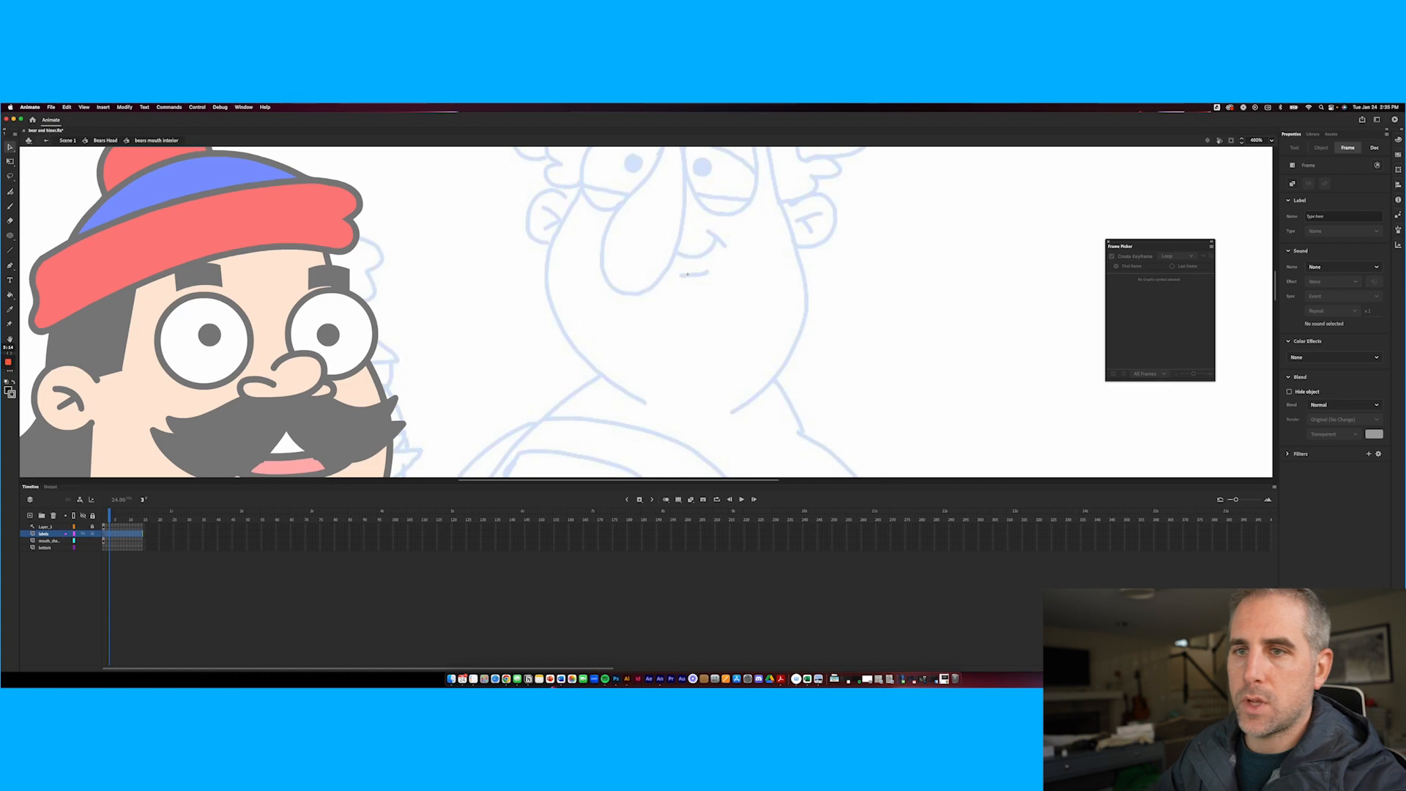
pyautogui.press('super+s')
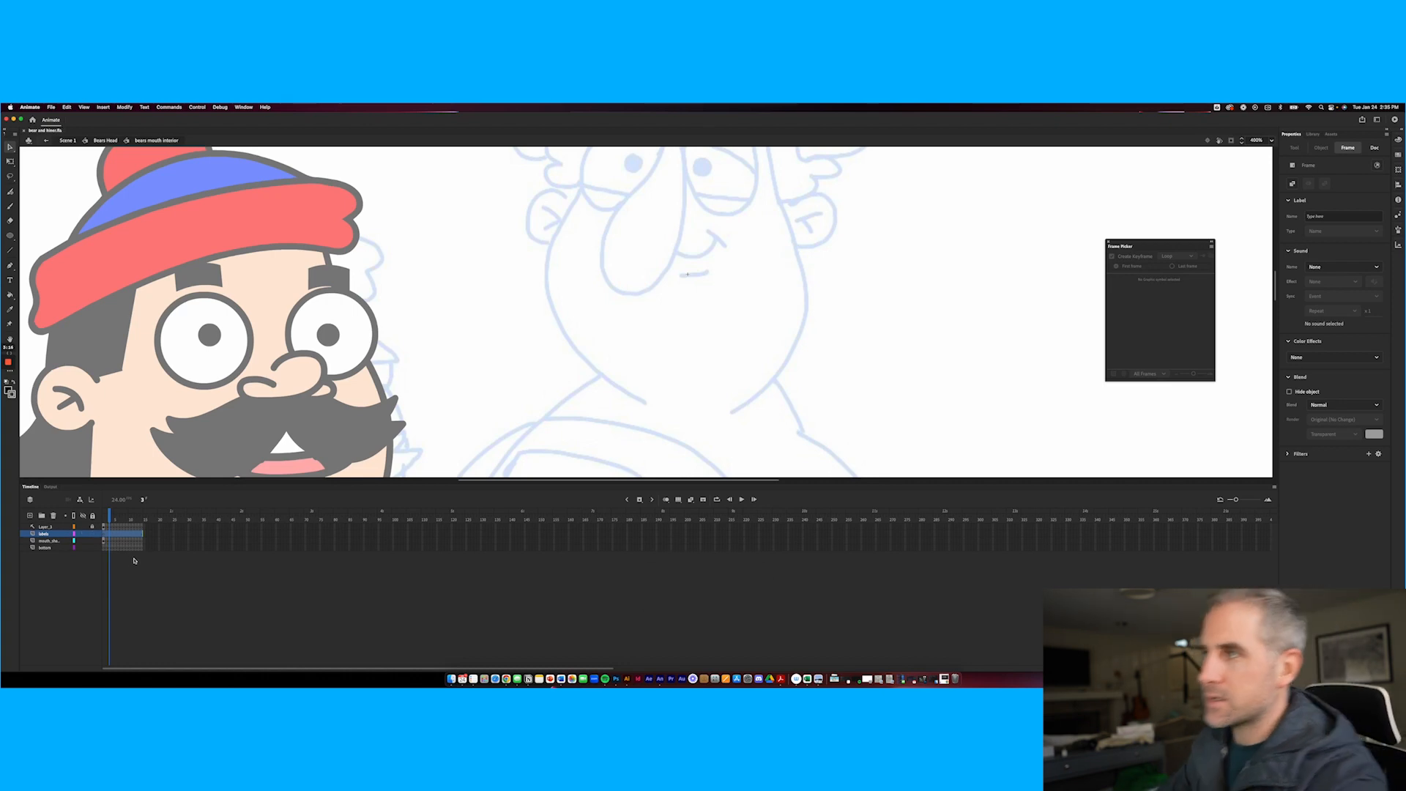
pyautogui.click(103, 519)
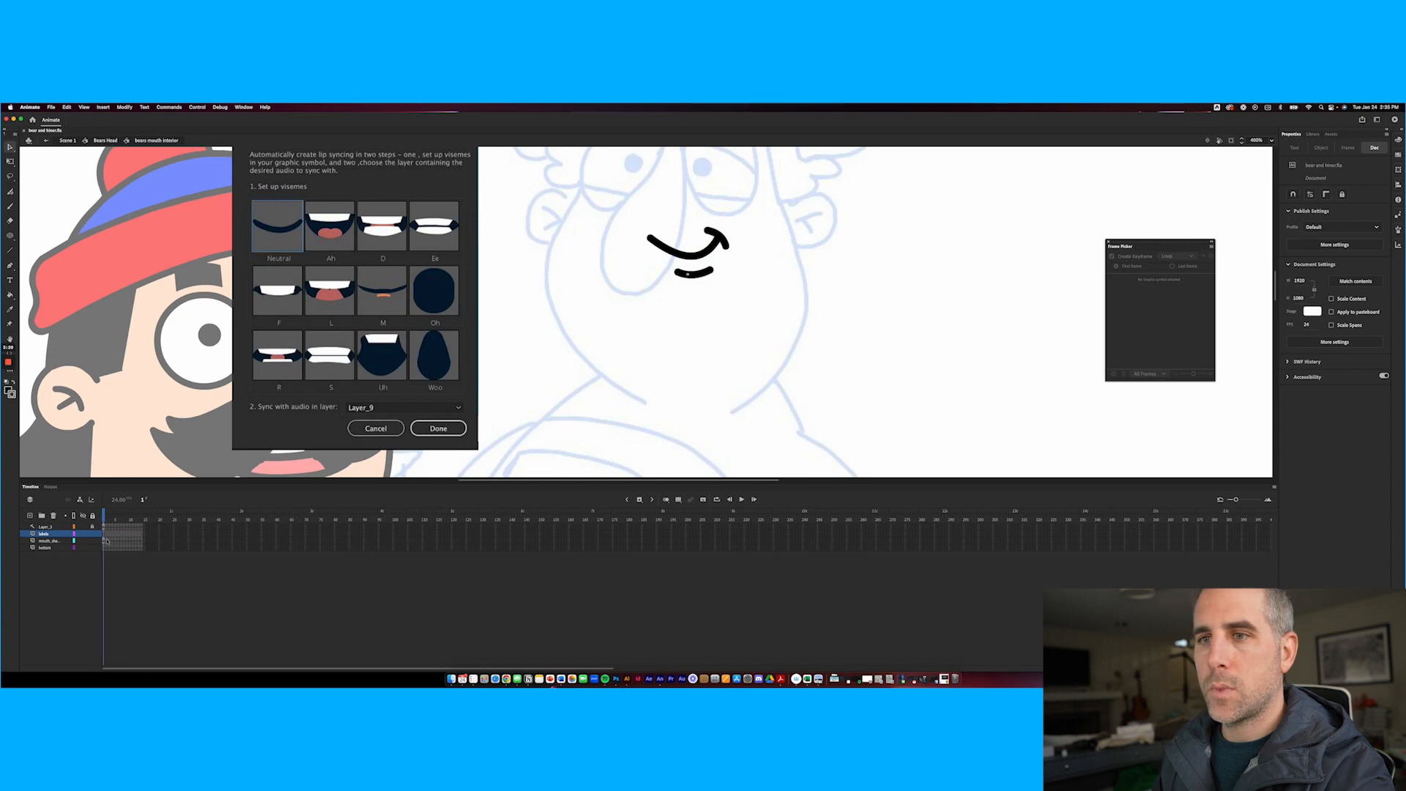
pyautogui.click(106, 535)
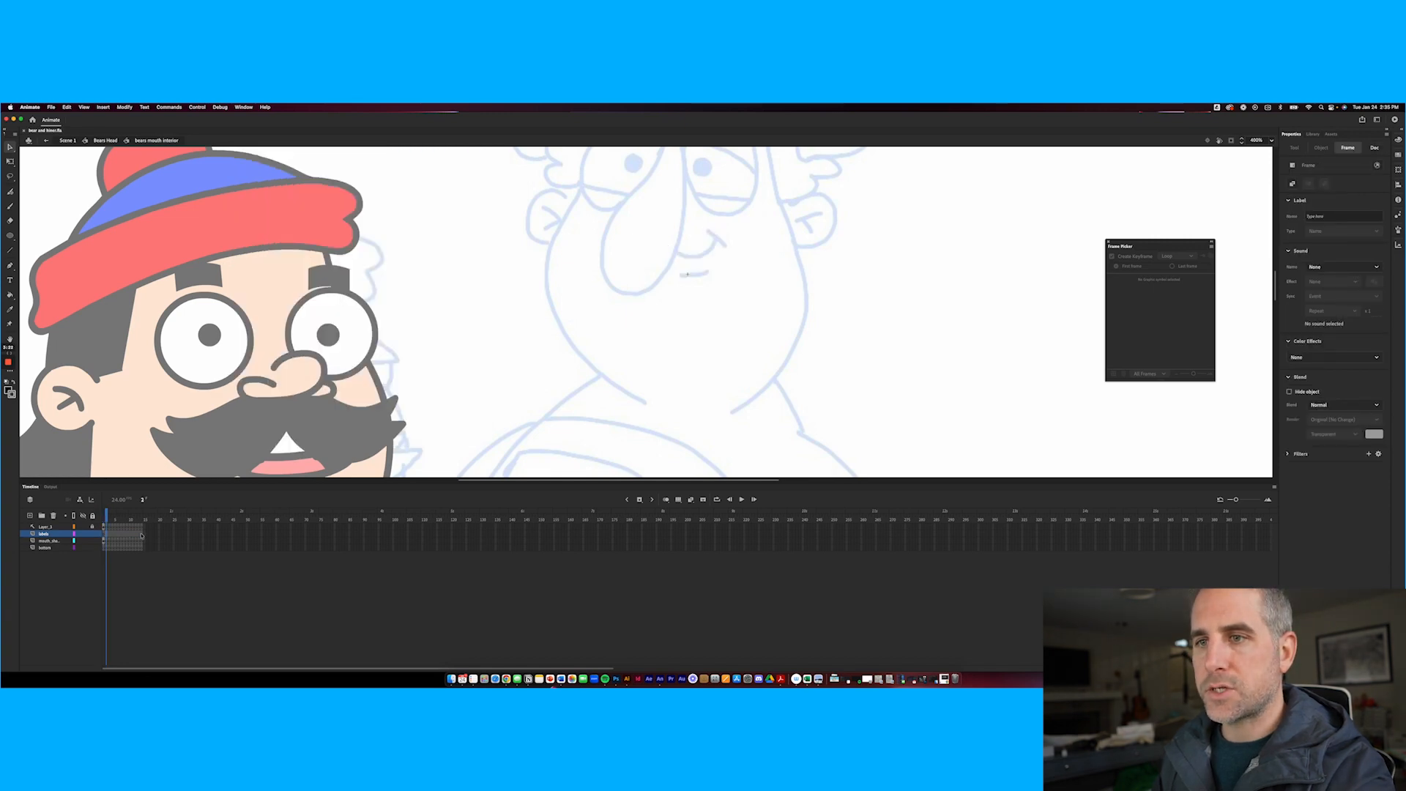
pyautogui.rightClick(141, 535)
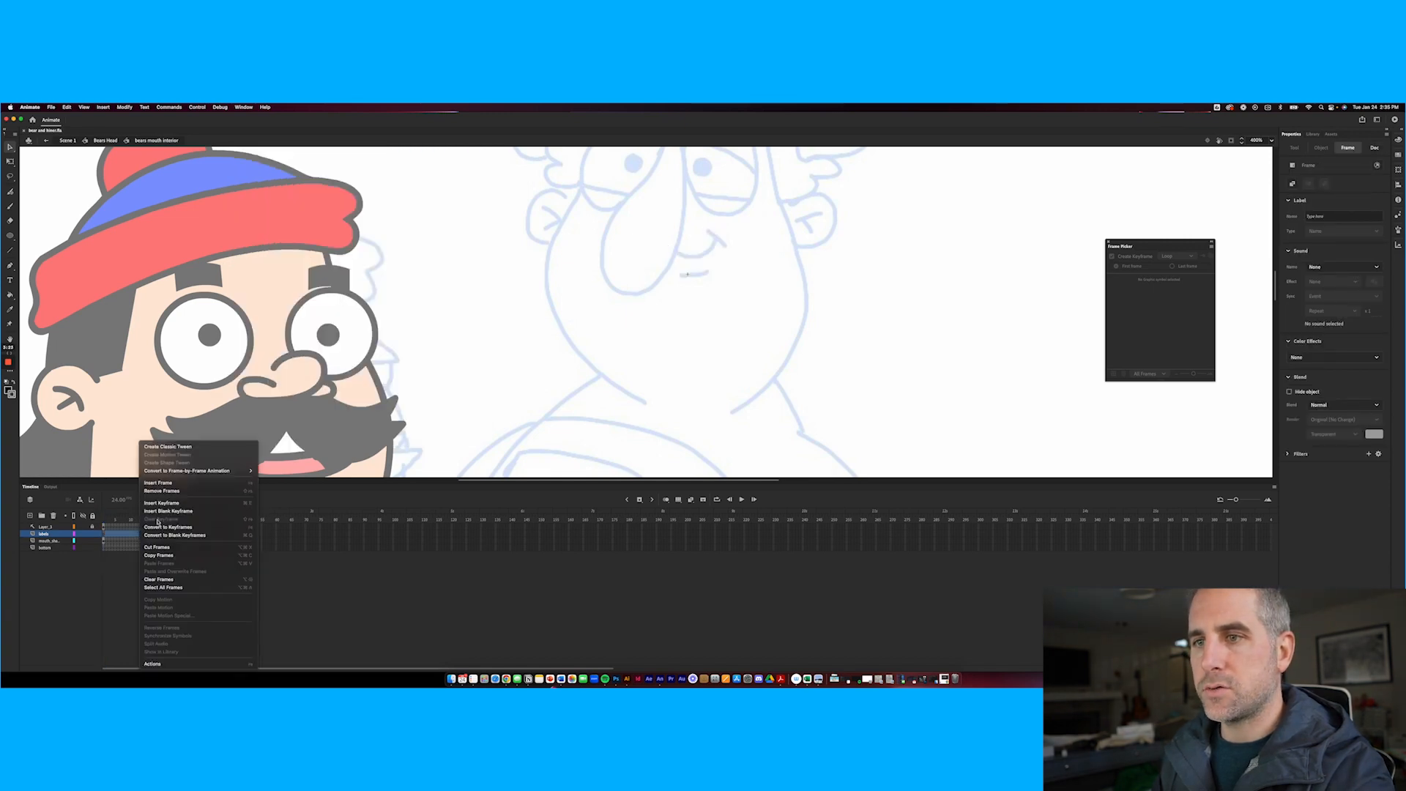
pyautogui.click(106, 543)
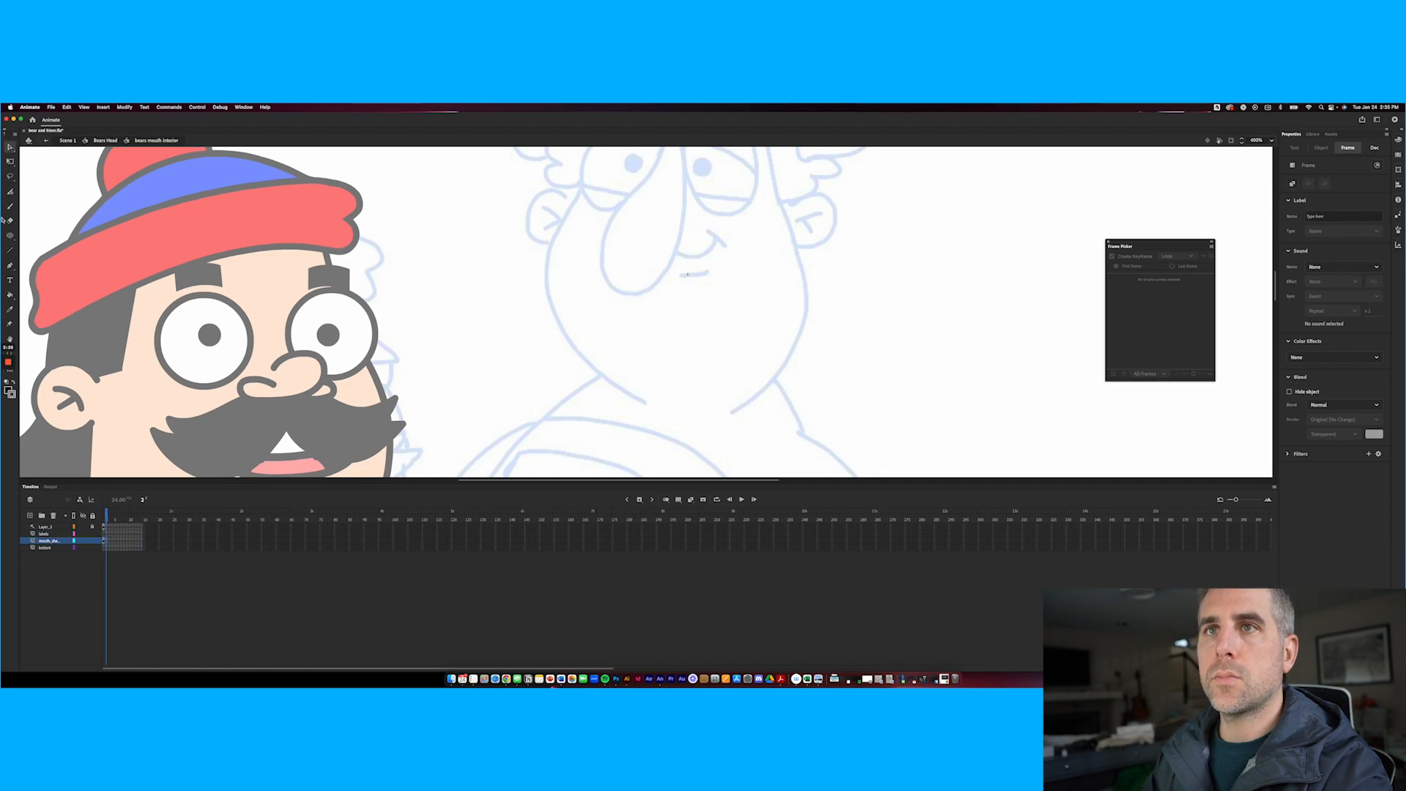
# Choose the Line tool and clear the guide layer's keyframes after frame 1 so the reference image spans all 14 frames
pyautogui.click(9, 250)
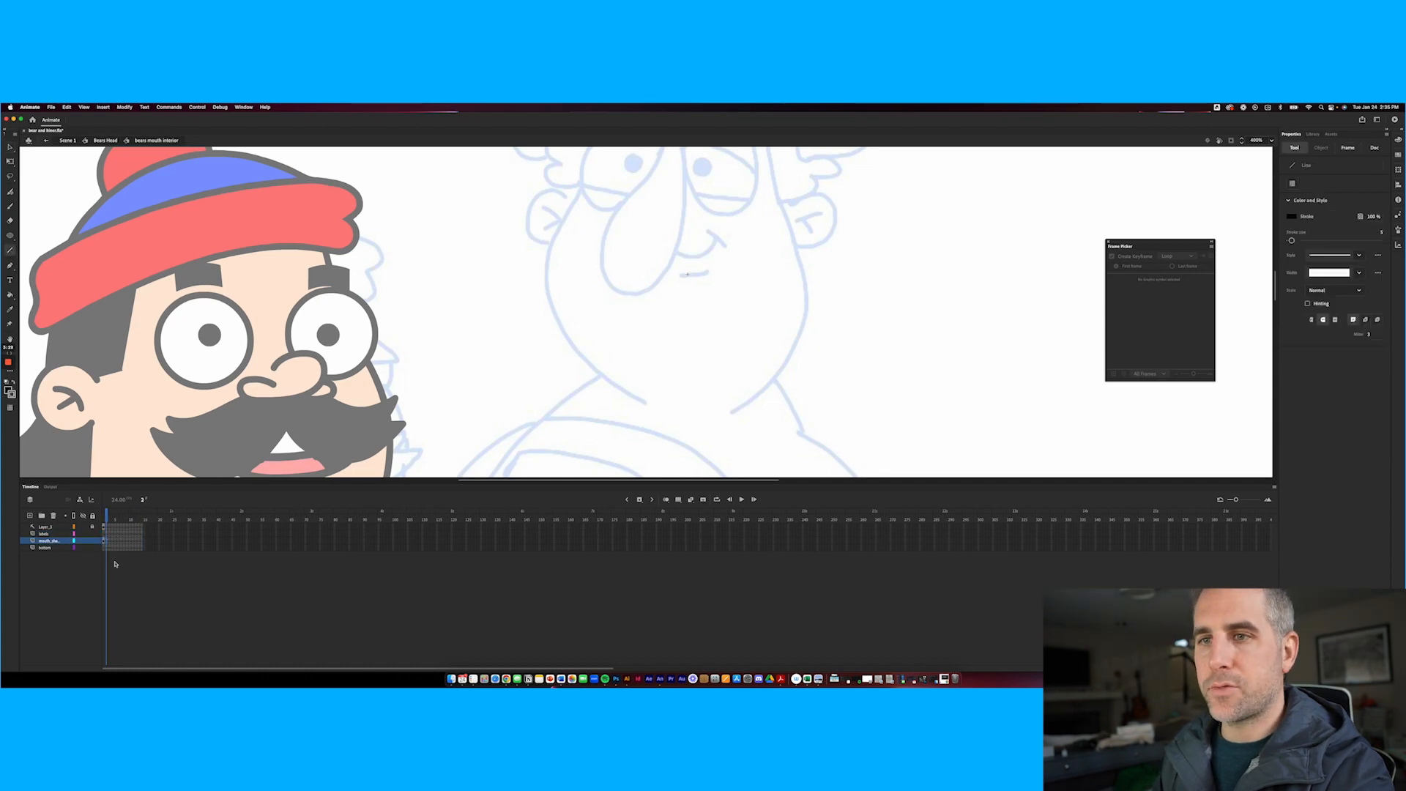
pyautogui.click(105, 527)
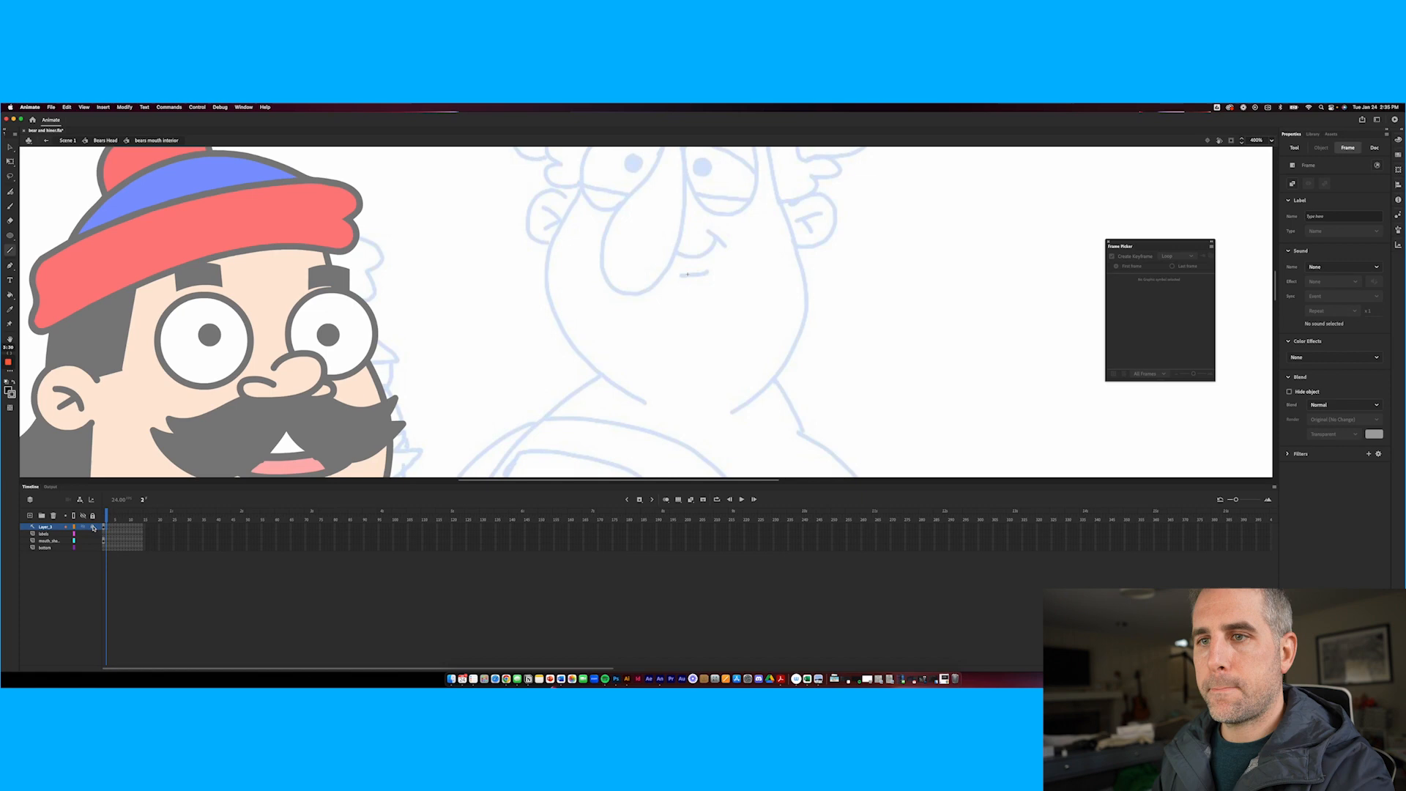
pyautogui.rightClick(141, 529)
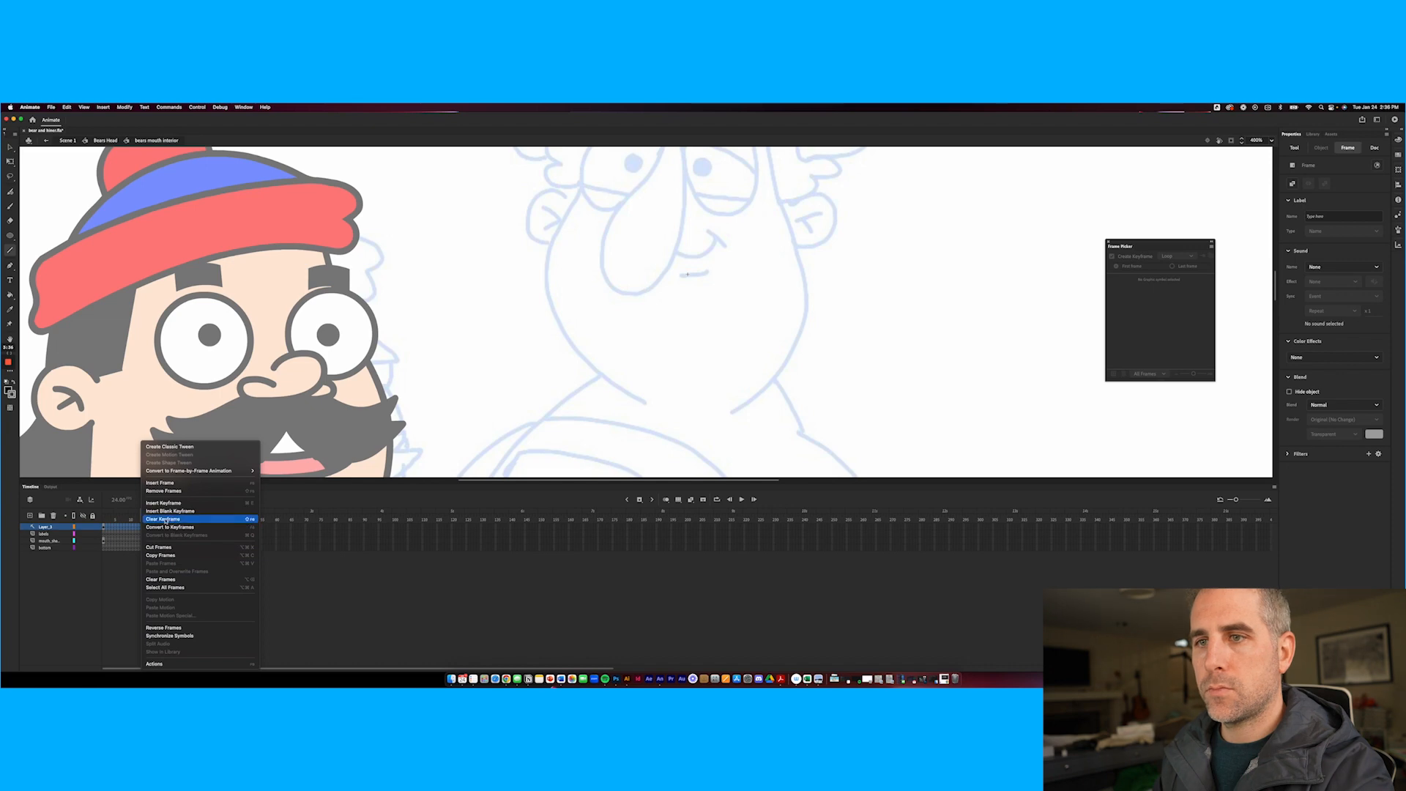
pyautogui.click(90, 528)
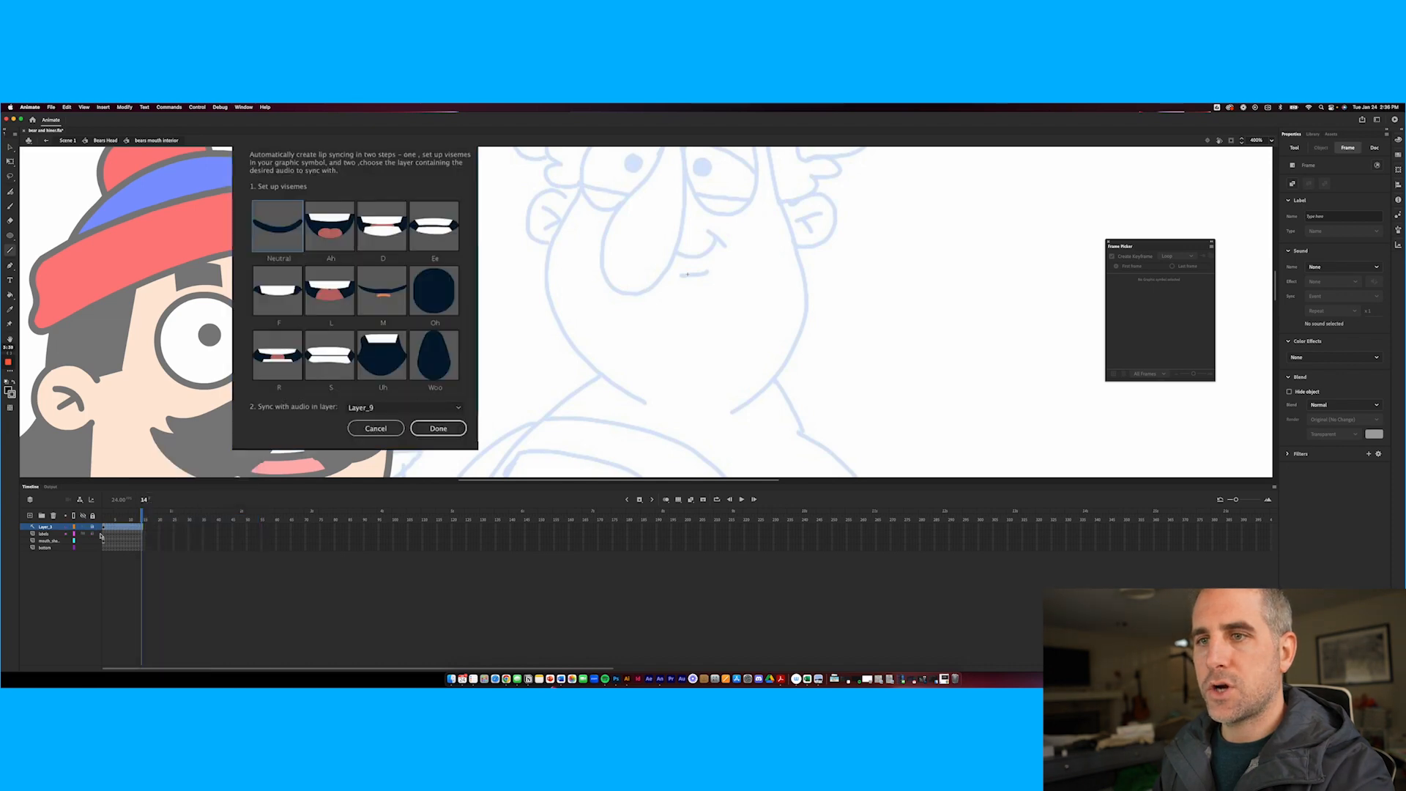
# On frame 2 of the mouth shapes layer, draw a straight upper-lip line with a short curved cheek stroke at its right end
pyautogui.click(105, 541)
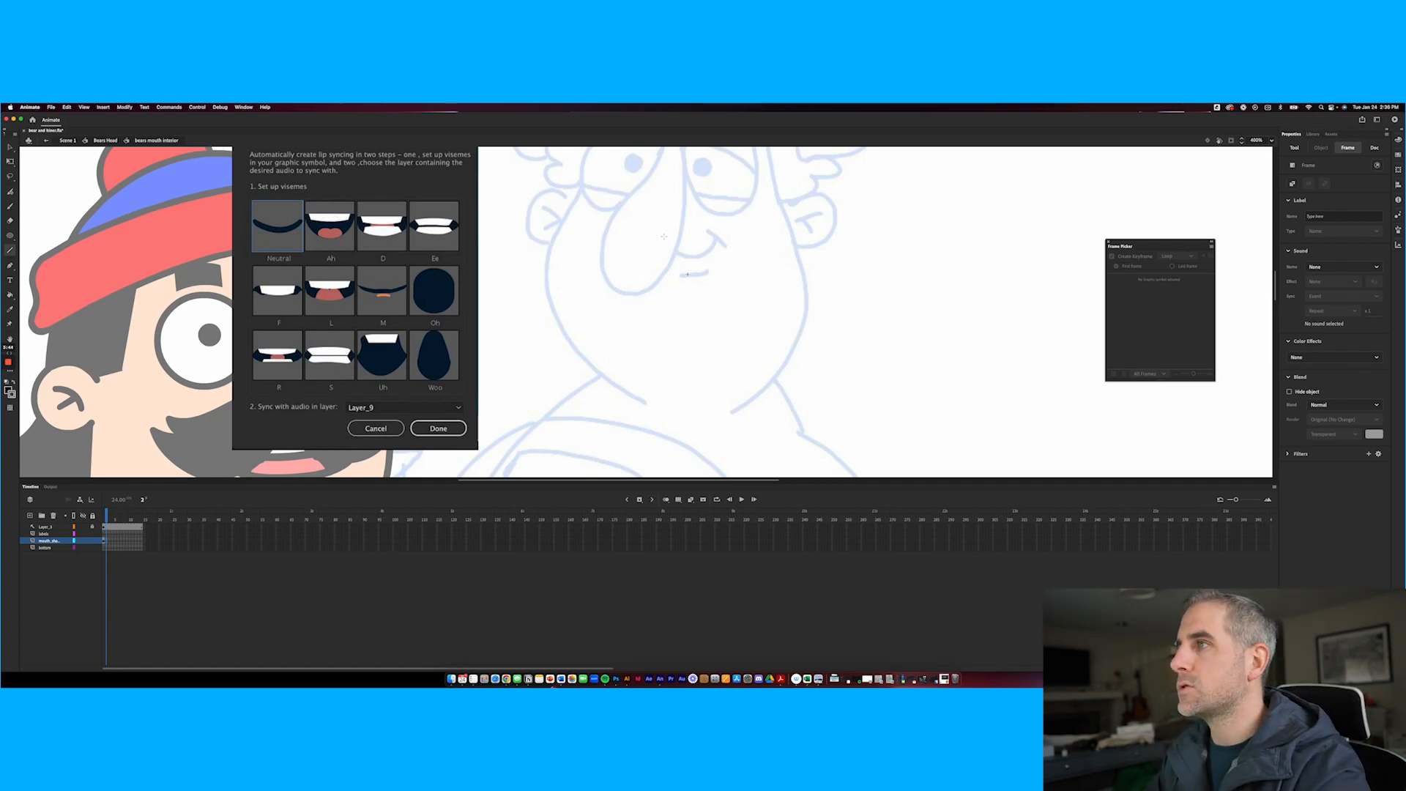
pyautogui.moveTo(651, 240); pyautogui.dragTo(722, 239)
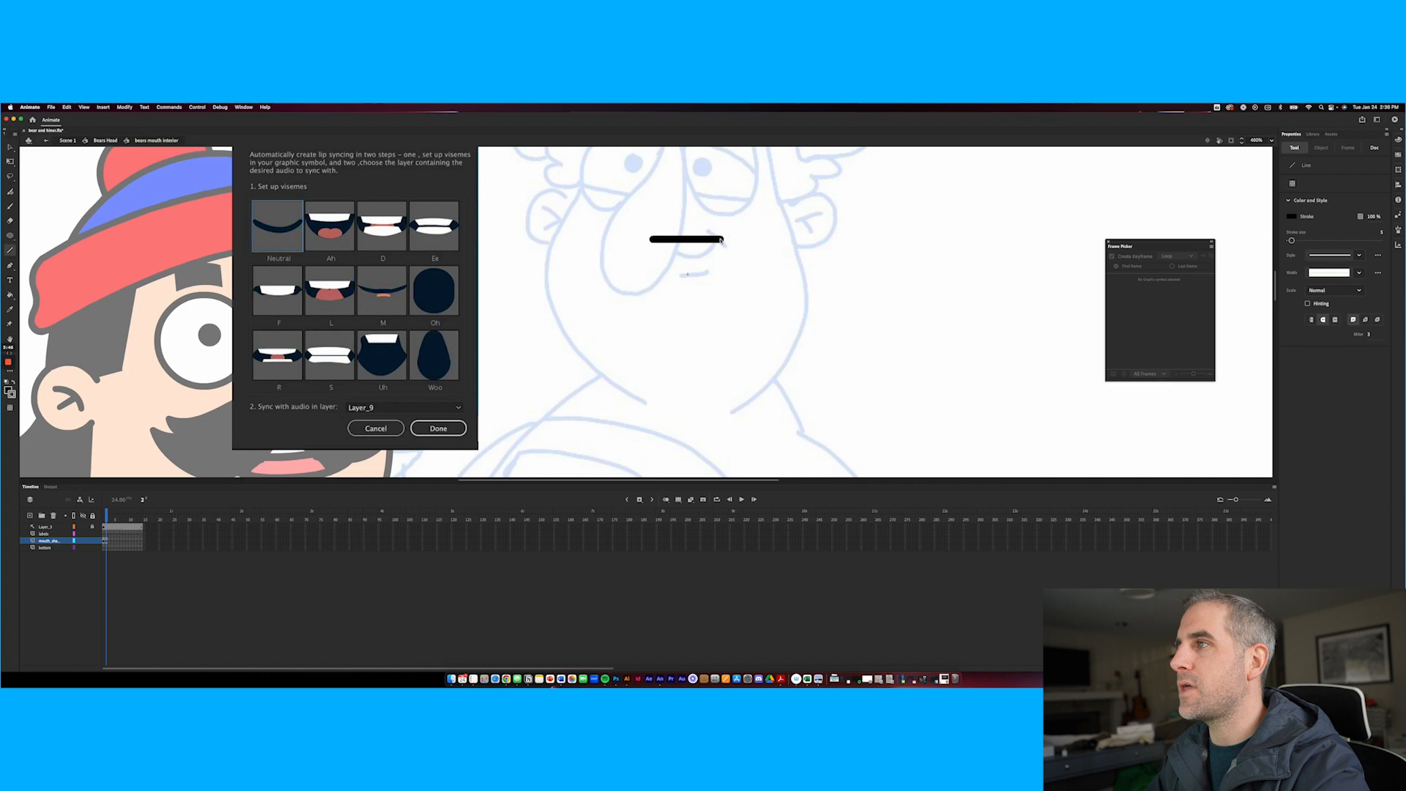
pyautogui.moveTo(710, 231); pyautogui.dragTo(725, 241)
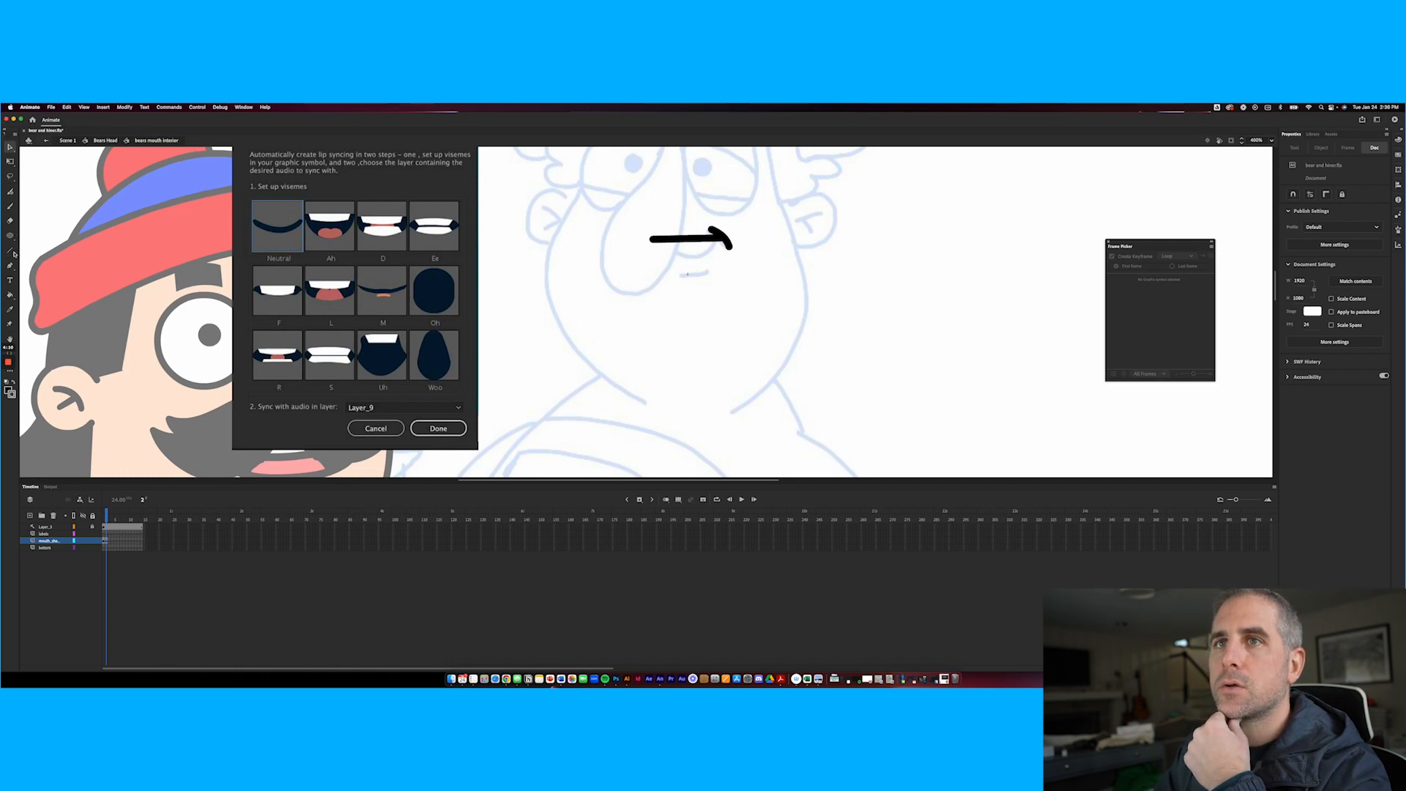
# Draw a lower-lip line, join it to both ends of the upper lip and bend it downward into a deep open mouth
pyautogui.press('n')
pyautogui.moveTo(655, 280)
pyautogui.mouseDown()
pyautogui.moveTo(702, 286)
pyautogui.moveTo(686, 299)
pyautogui.moveTo(726, 244)
pyautogui.mouseUp()
pyautogui.press('v')
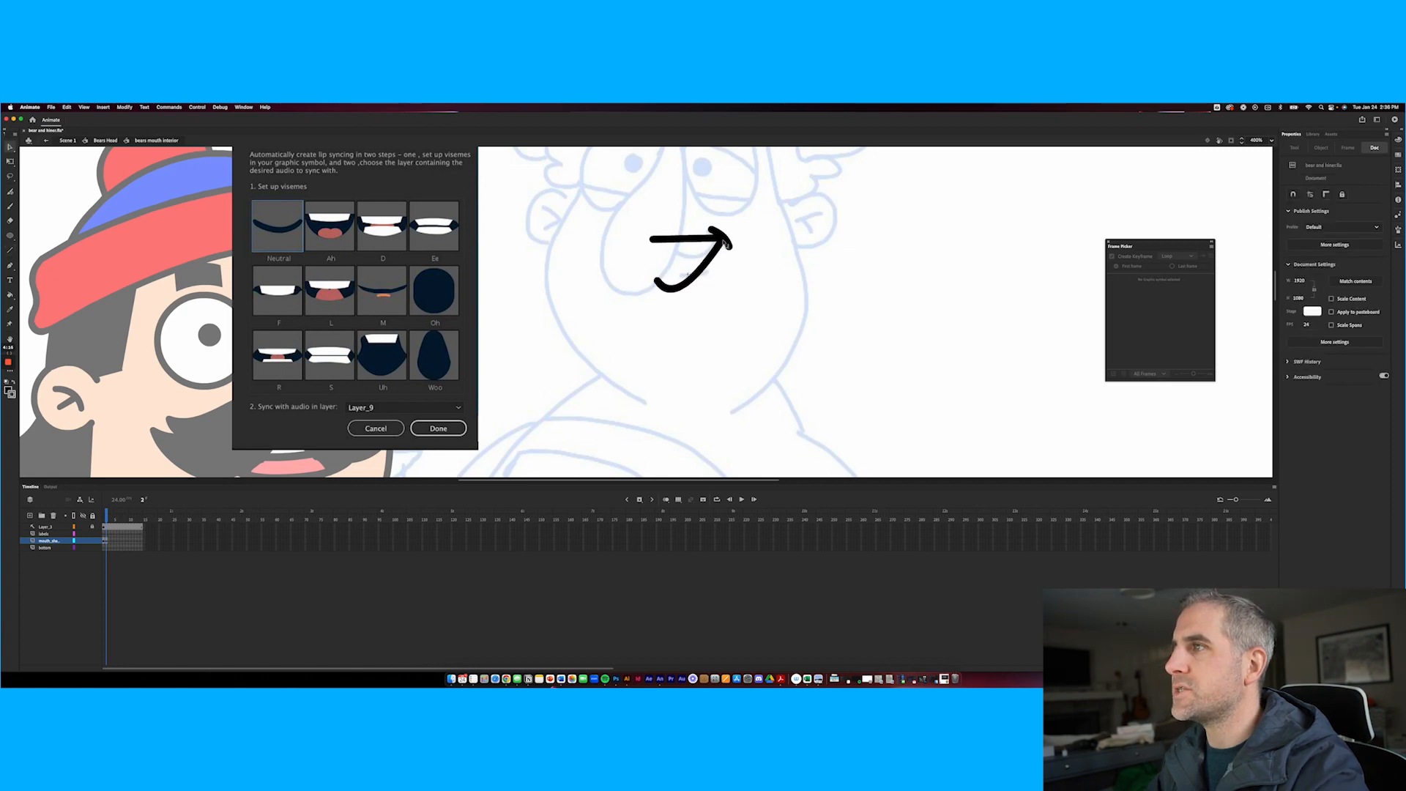
pyautogui.moveTo(659, 279); pyautogui.dragTo(654, 244)
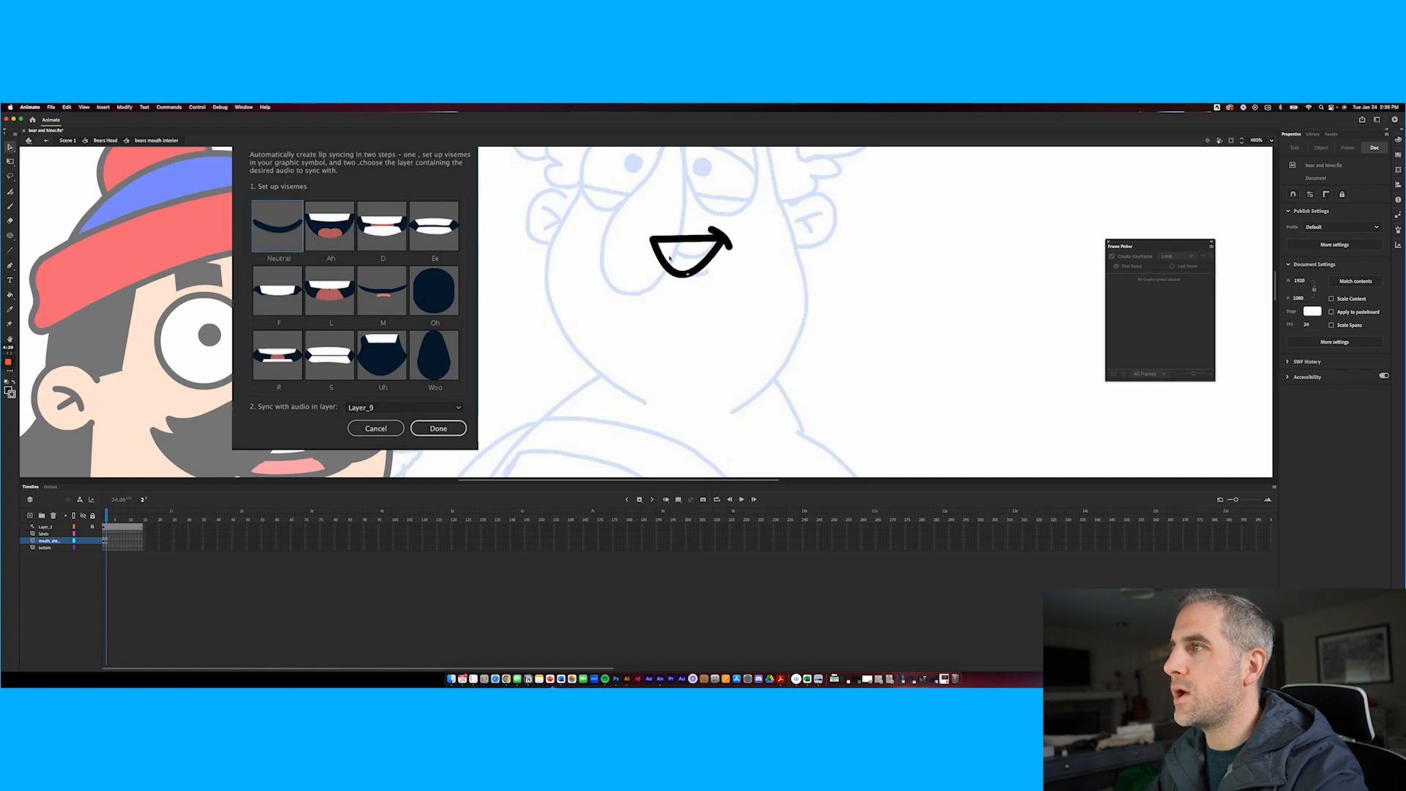
pyautogui.moveTo(672, 273); pyautogui.dragTo(708, 277)
# Draw a line across the inside of the open mouth and curve it downward to form the upper teeth
pyautogui.press('n')
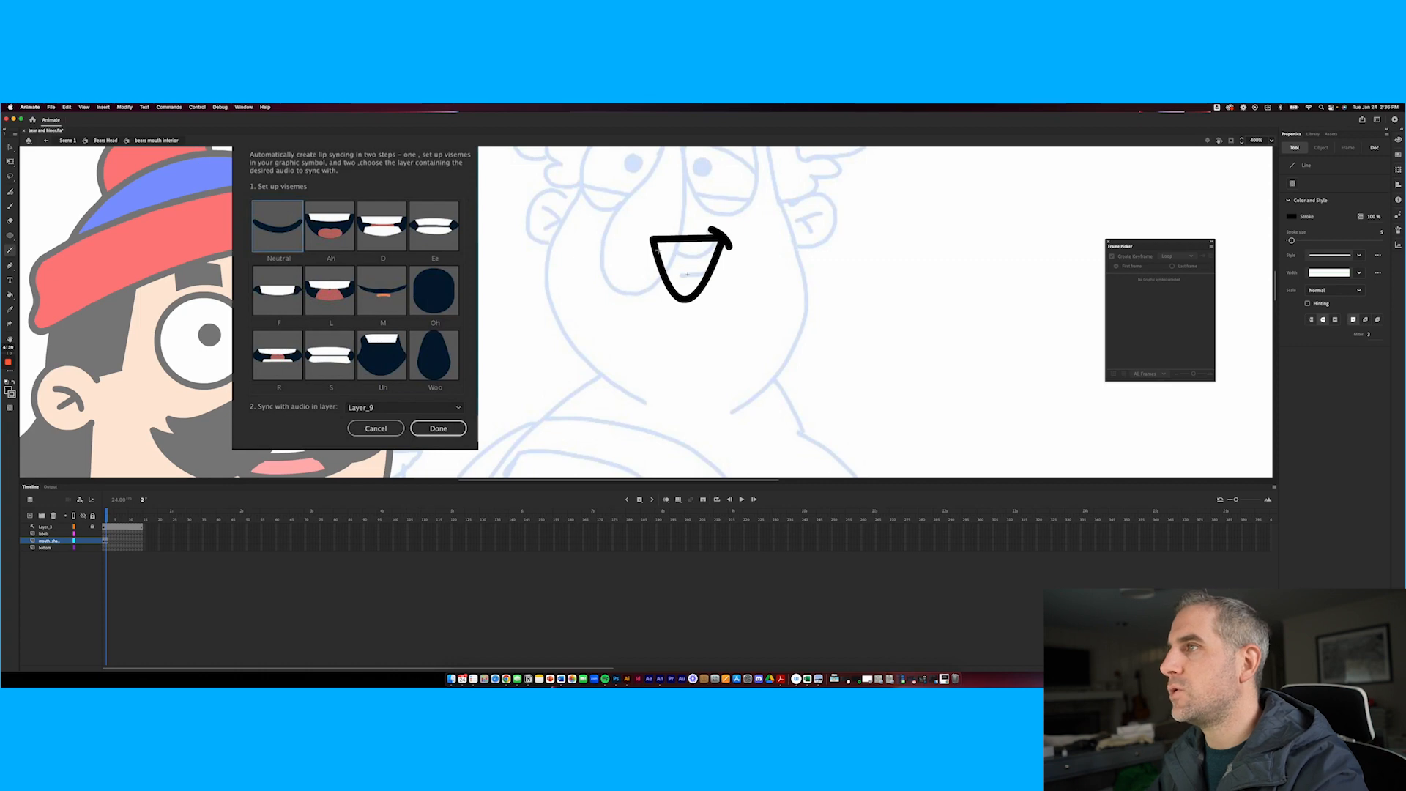
pyautogui.moveTo(656, 247)
pyautogui.mouseDown()
pyautogui.moveTo(715, 247)
pyautogui.moveTo(692, 266)
pyautogui.mouseUp()
pyautogui.press('v')
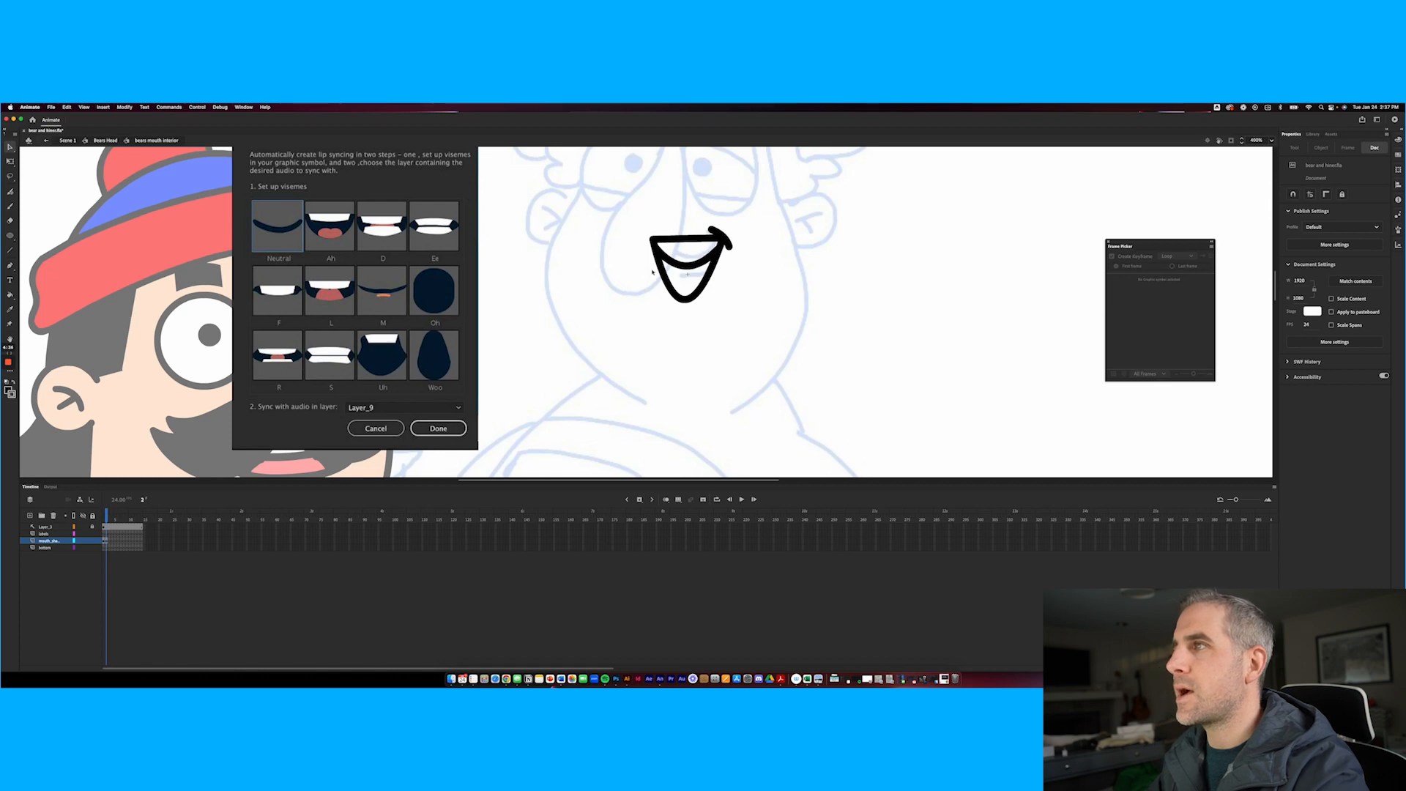
# Try to draw an oval tongue inside the lower part of the open mouth
pyautogui.click(10, 236)
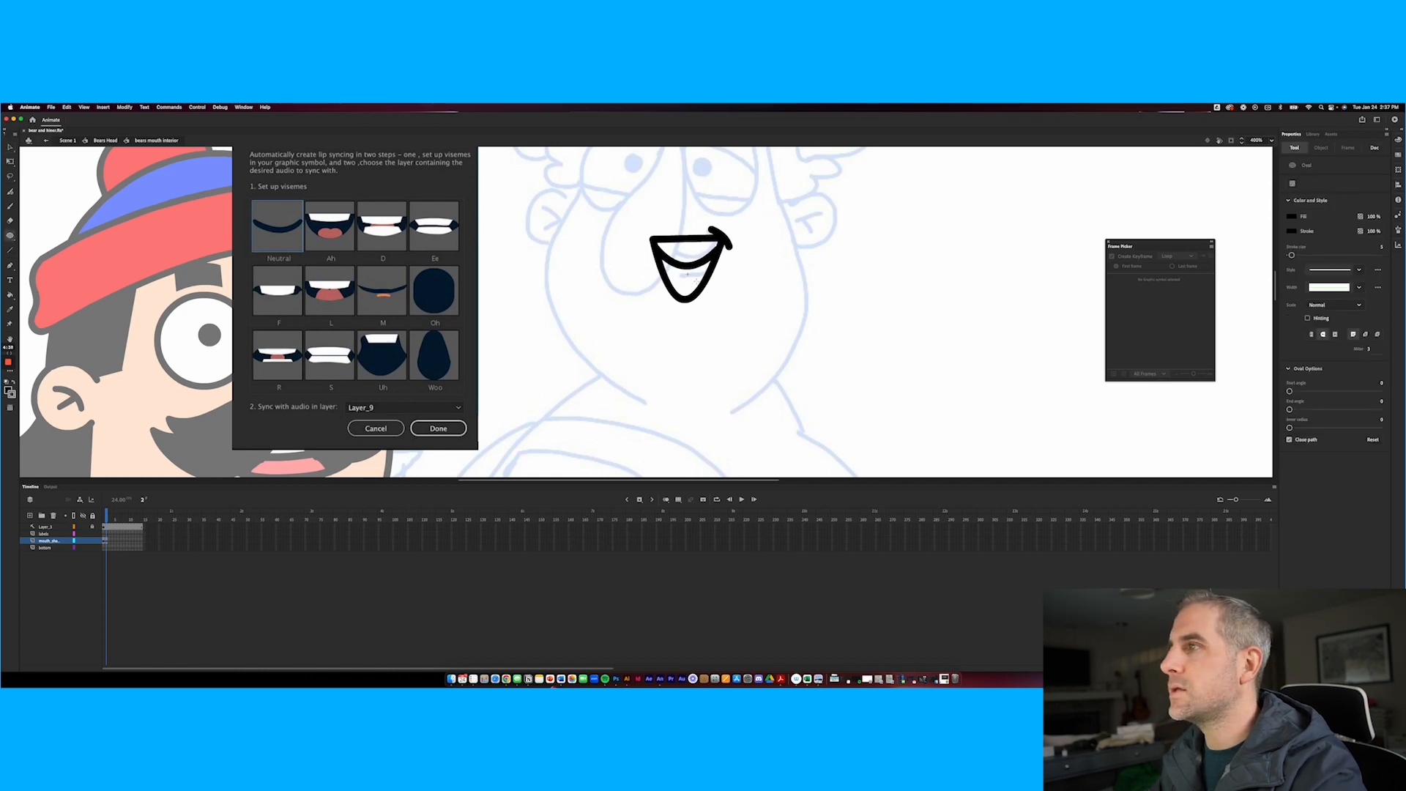
pyautogui.moveTo(707, 275); pyautogui.dragTo(672, 285)
pyautogui.press('super+z')
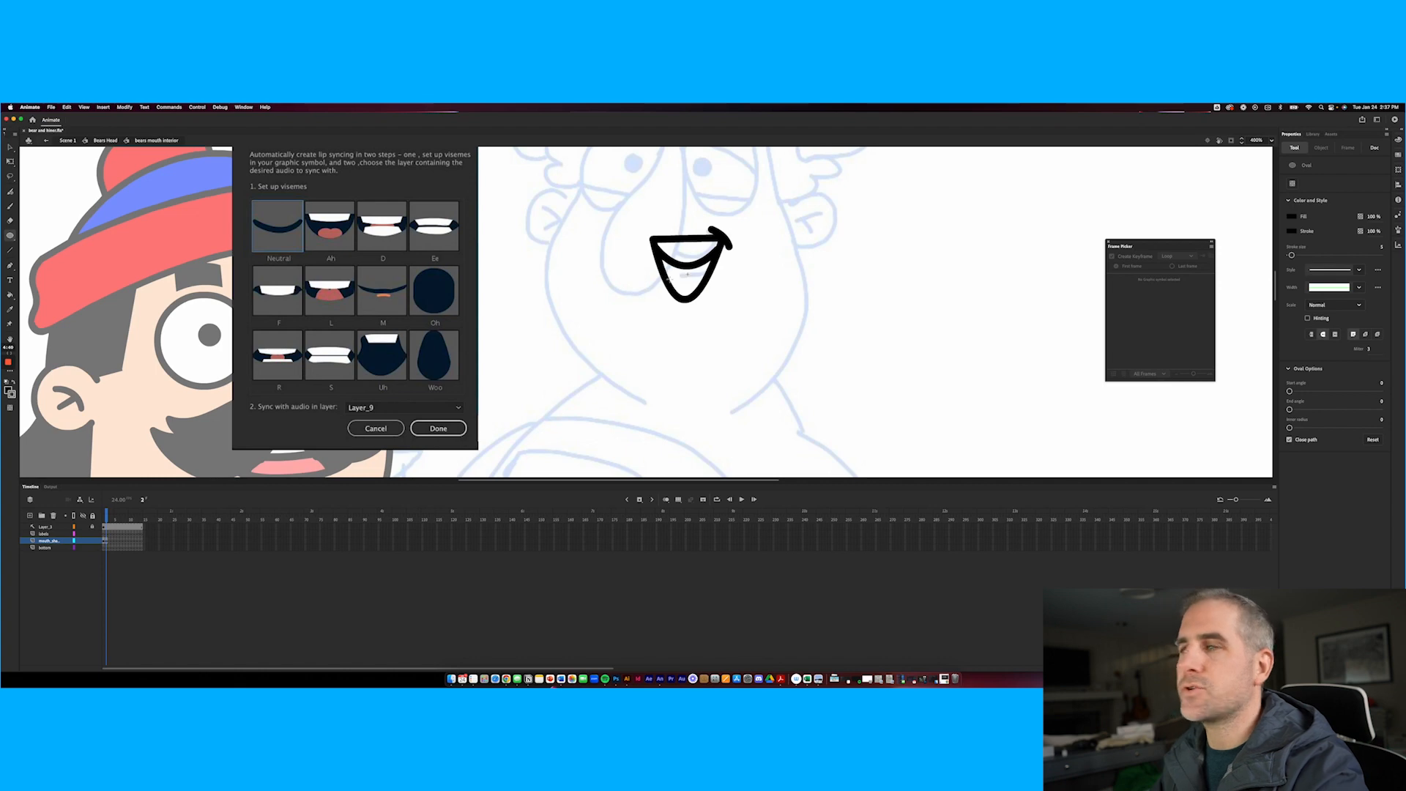
# On the layer beneath the mouth shapes, draw a pink oval tongue without an outline inside the lower part of the open mouth
pyautogui.click(107, 548)
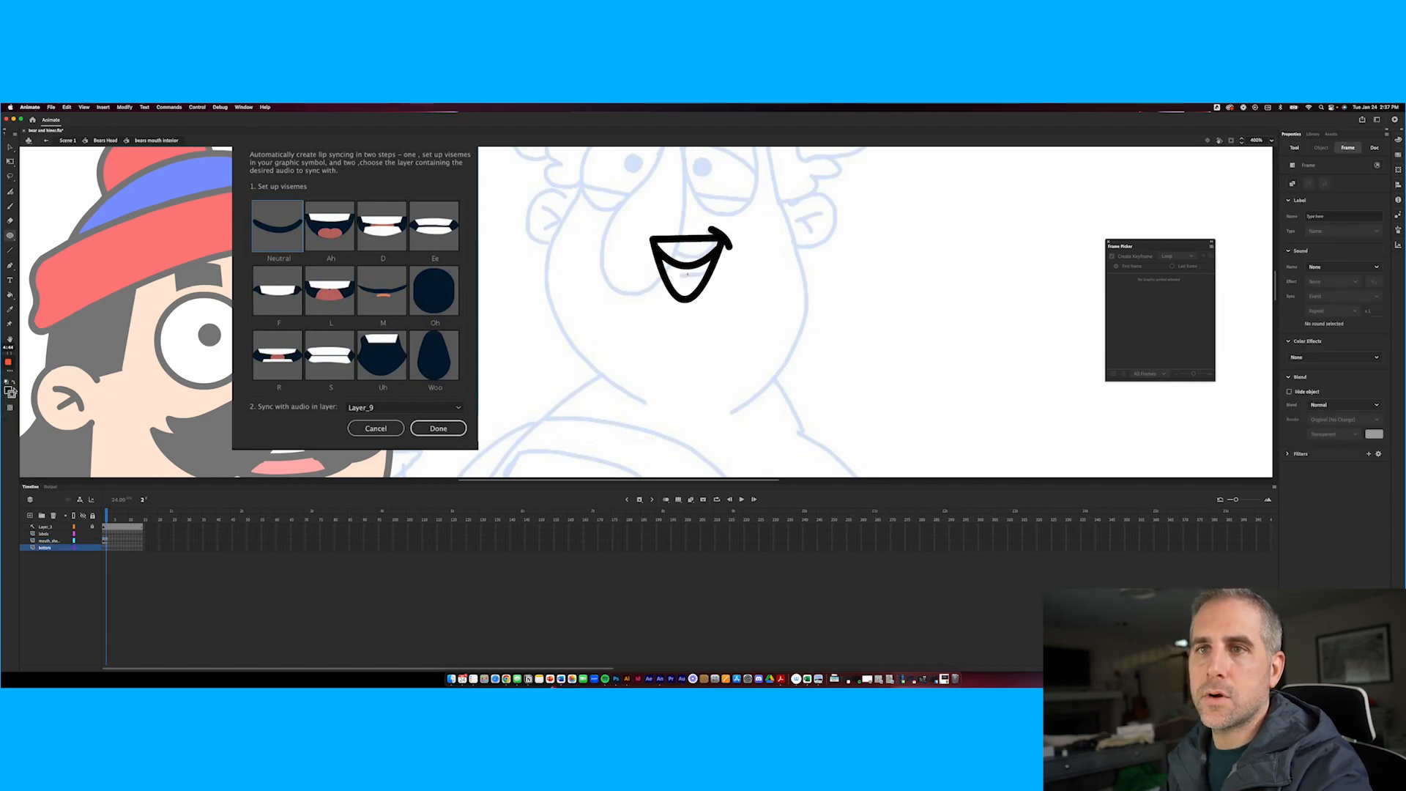
pyautogui.moveTo(176, 123); pyautogui.dragTo(184, 124)
pyautogui.click(16, 393)
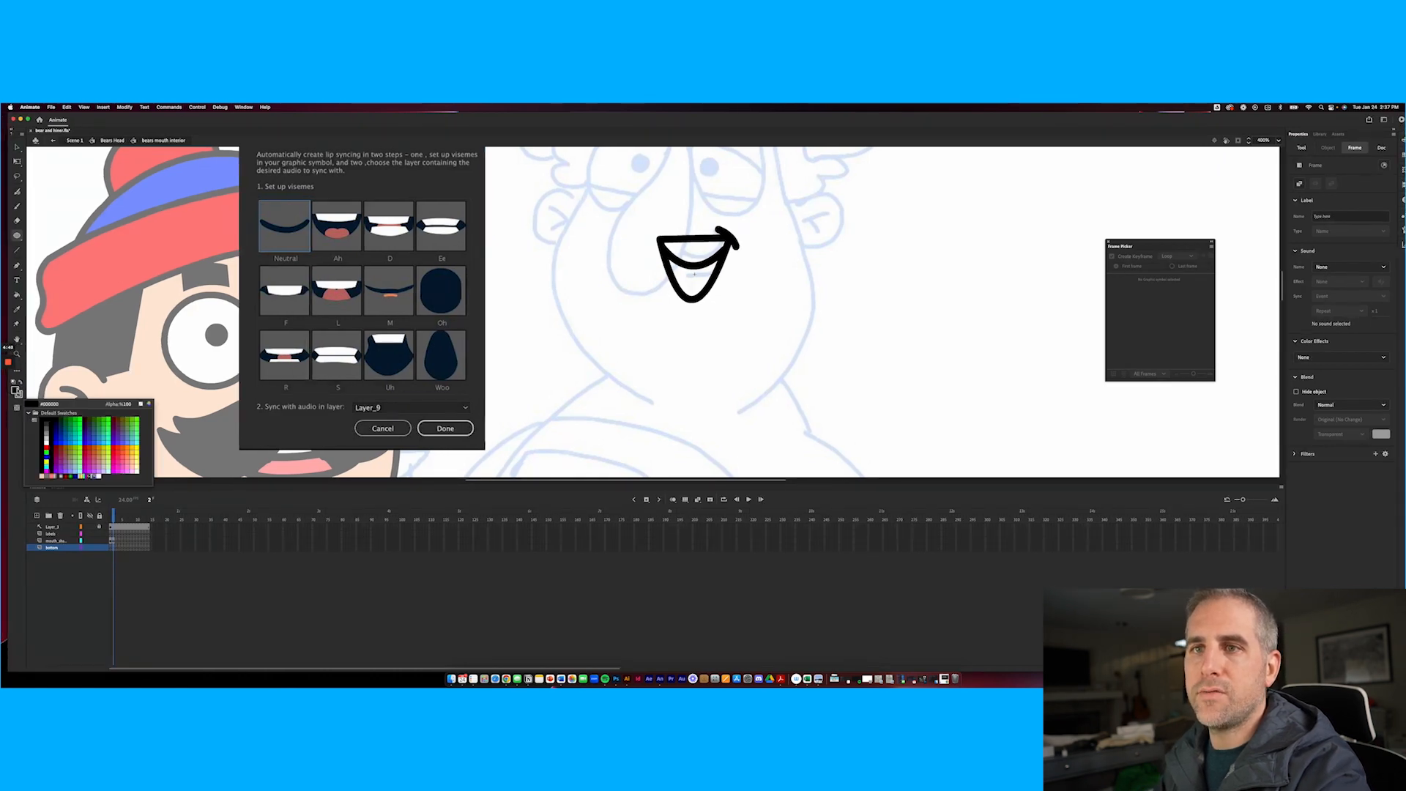
pyautogui.click(130, 457)
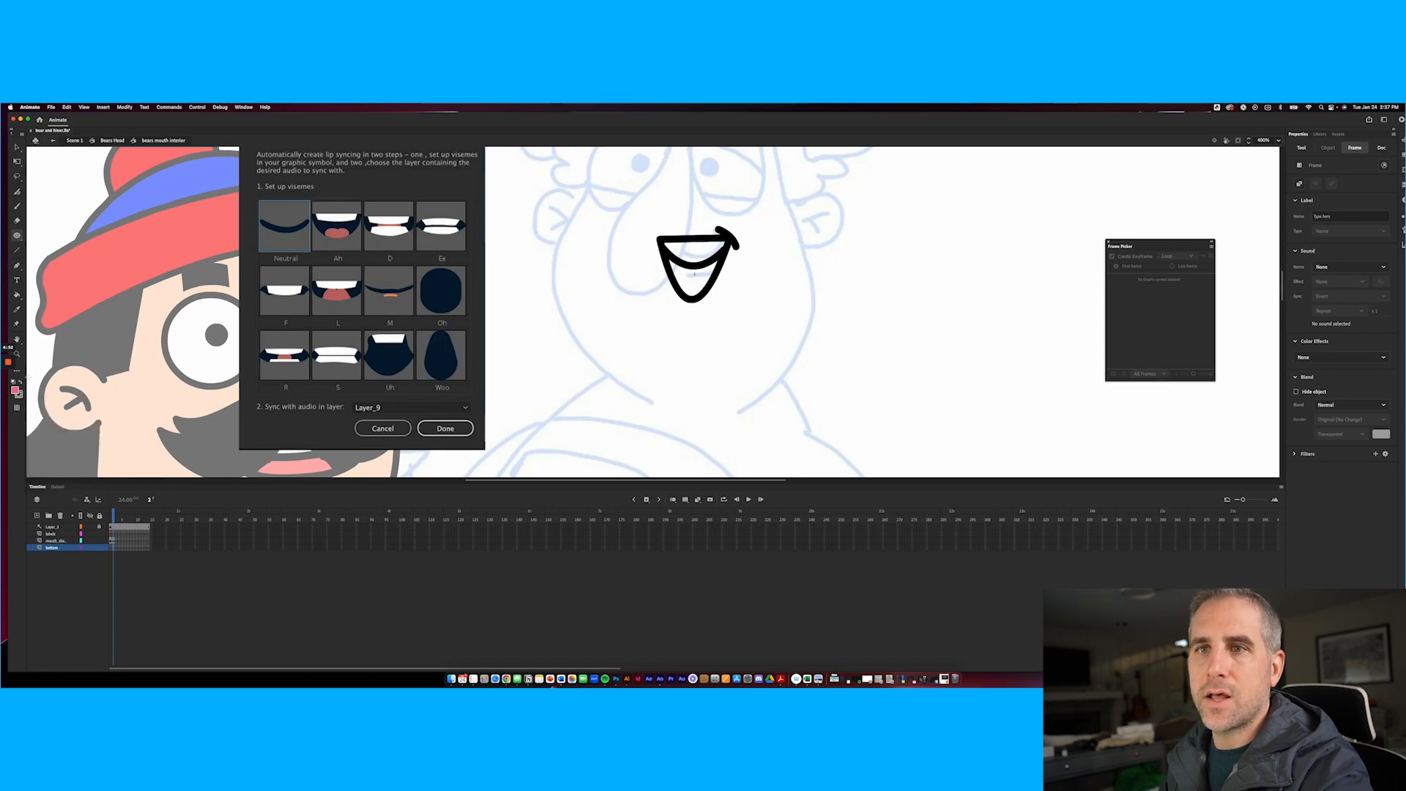
pyautogui.click(18, 395)
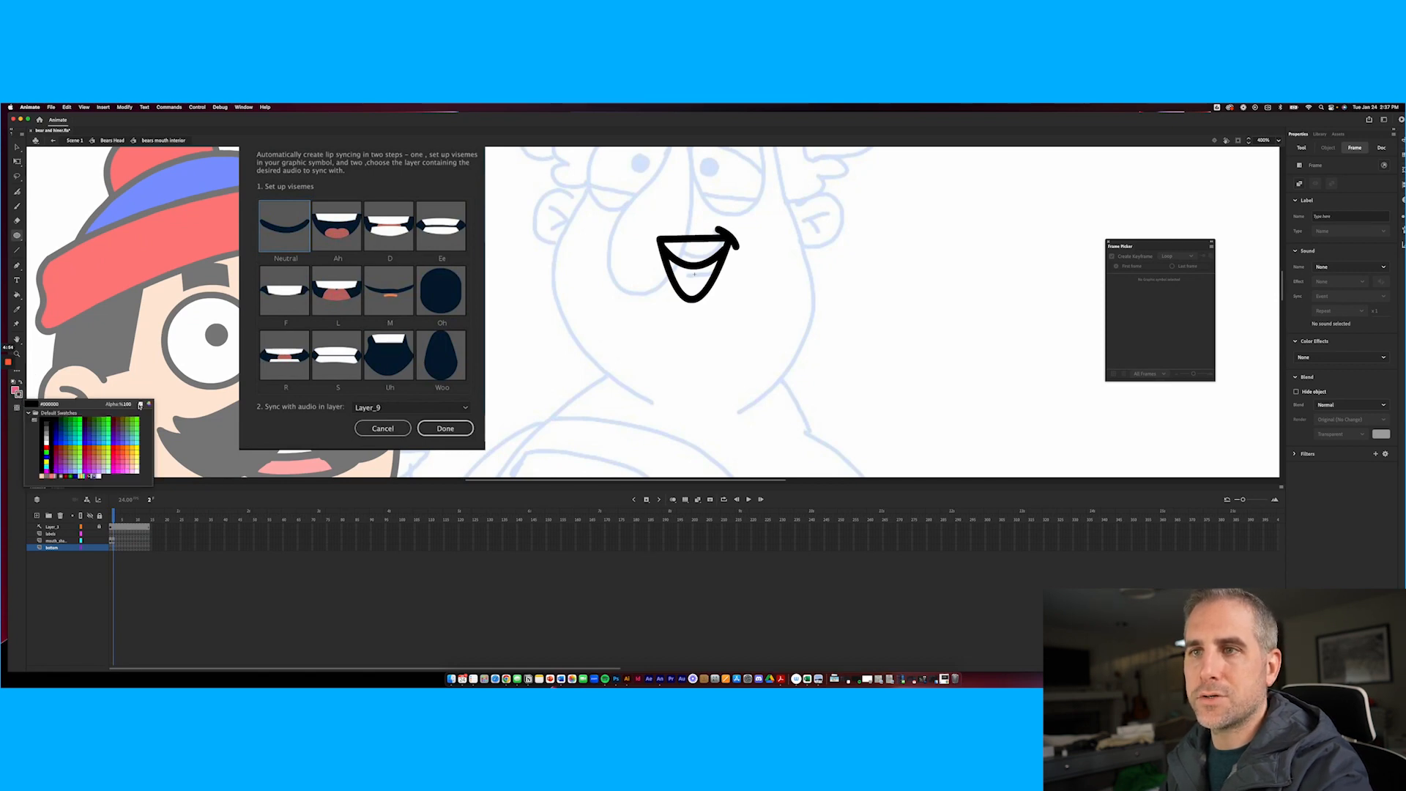
pyautogui.click(140, 404)
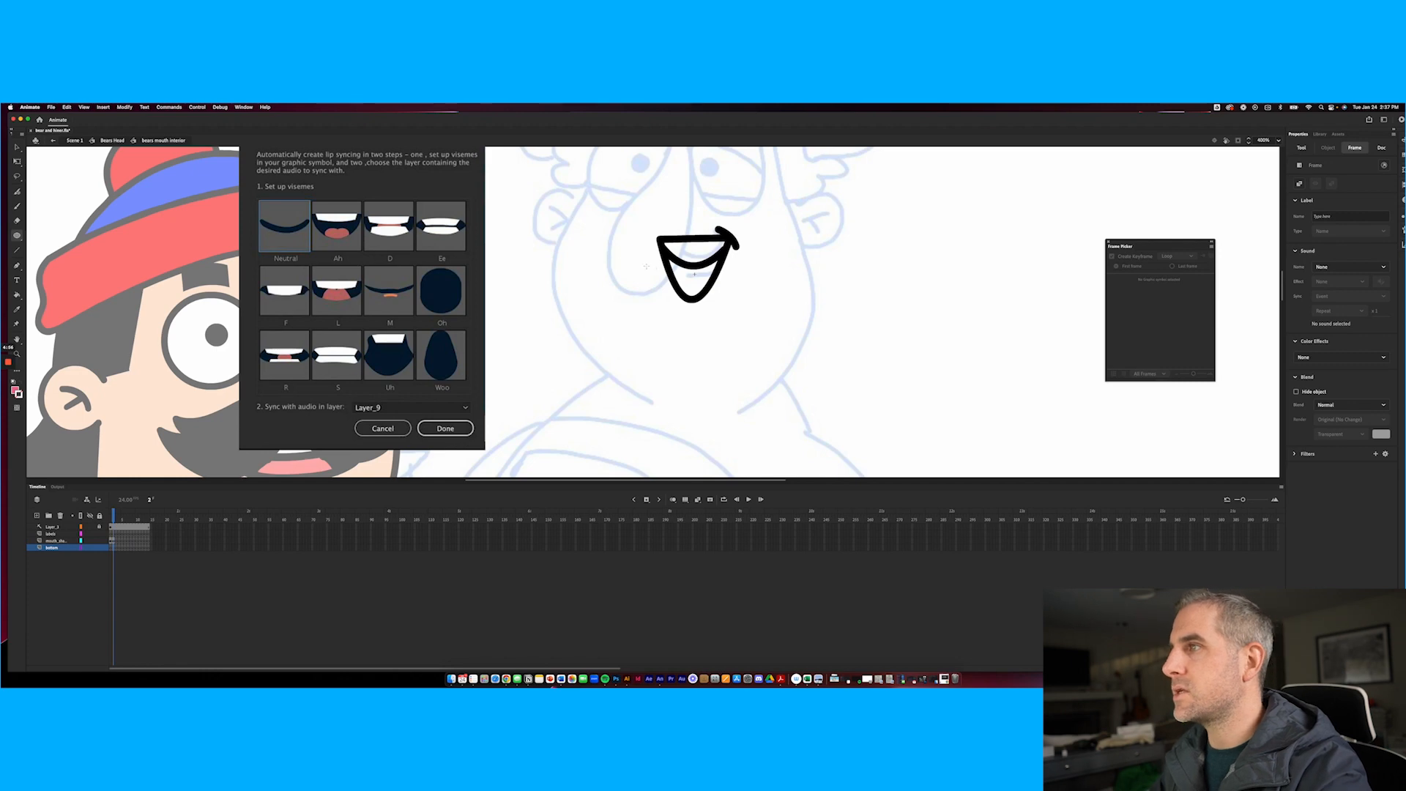
pyautogui.moveTo(680, 274); pyautogui.dragTo(708, 297)
pyautogui.press('v')
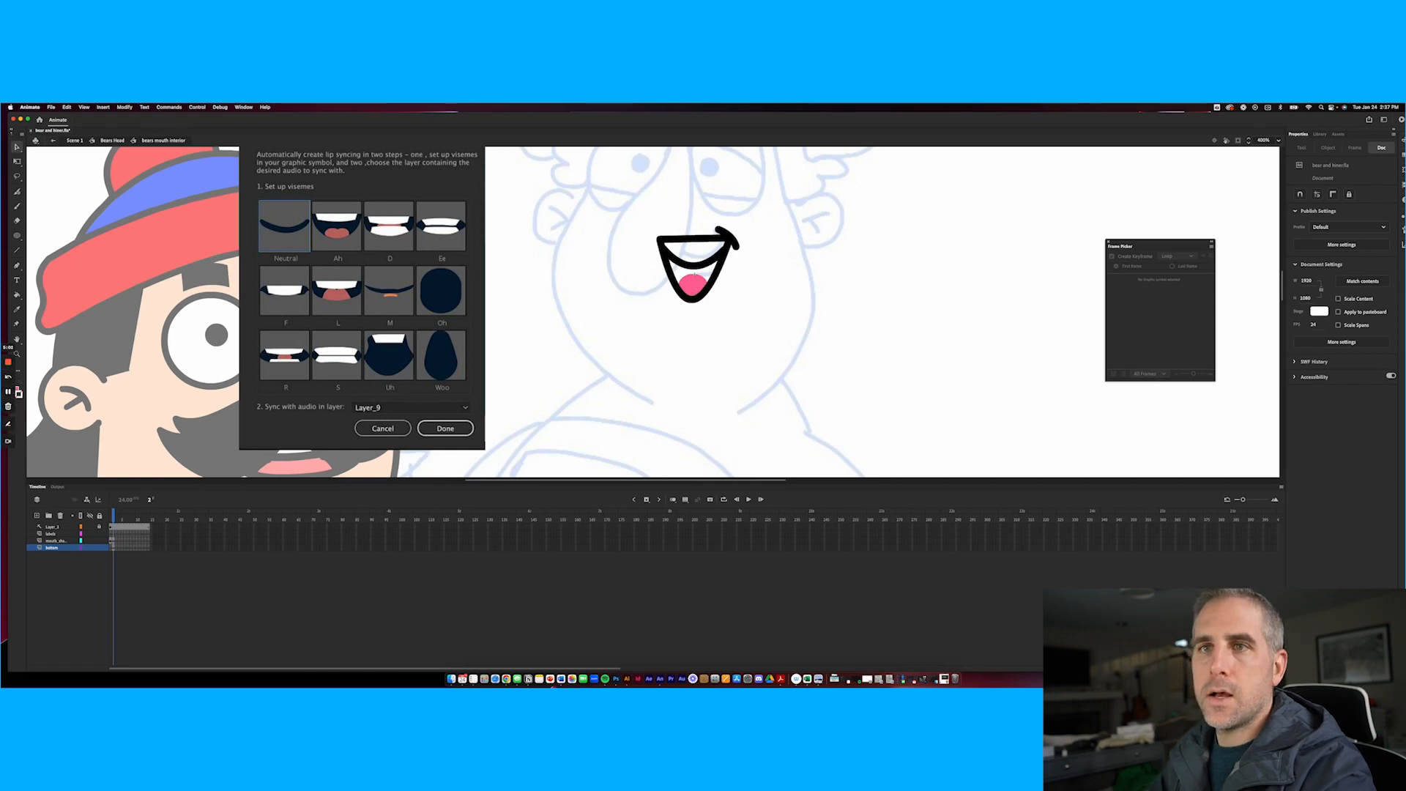
# On the next frame of the mouth shapes layer, set the Oval tool to a black stroke with no fill and turn on onion skinning
pyautogui.click(117, 542)
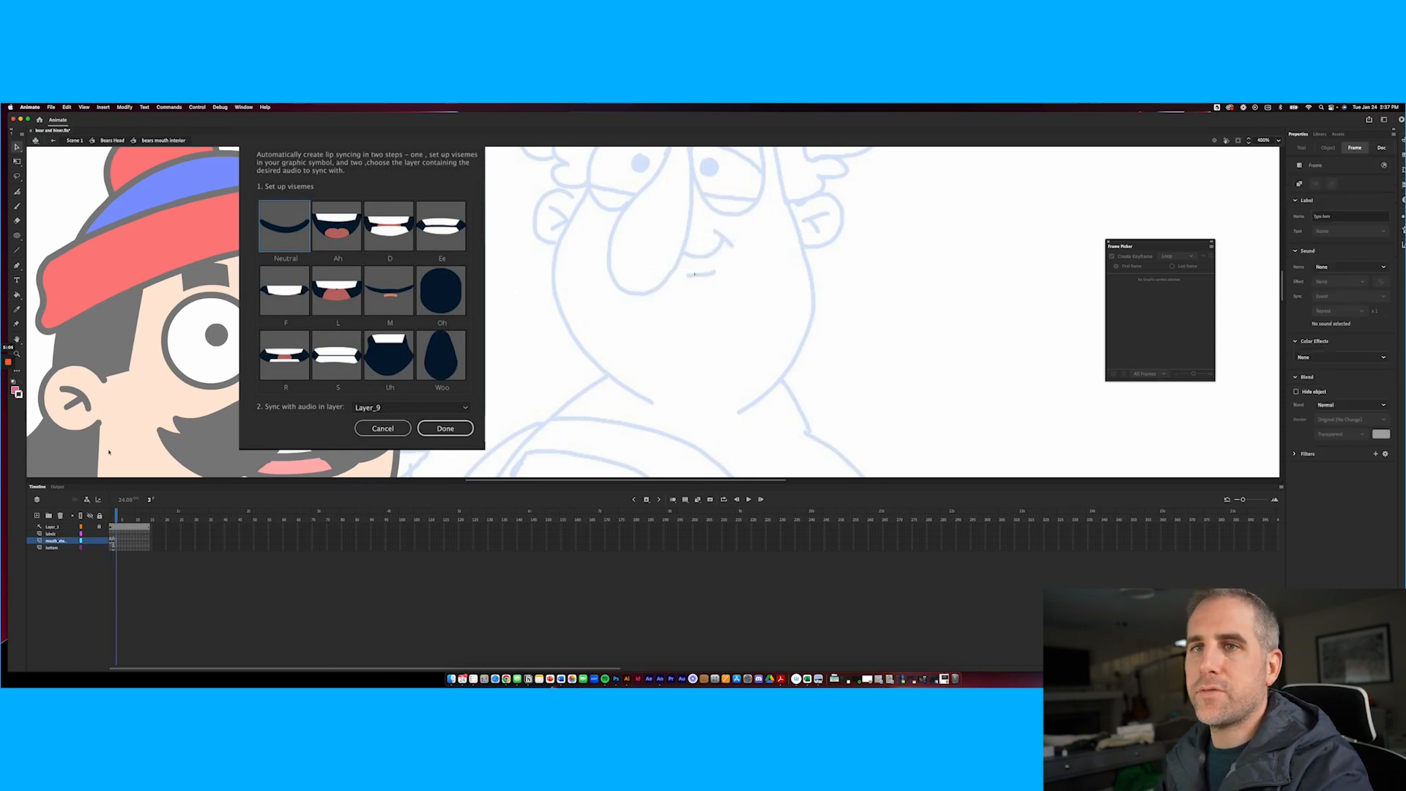
pyautogui.click(18, 393)
pyautogui.click(44, 417)
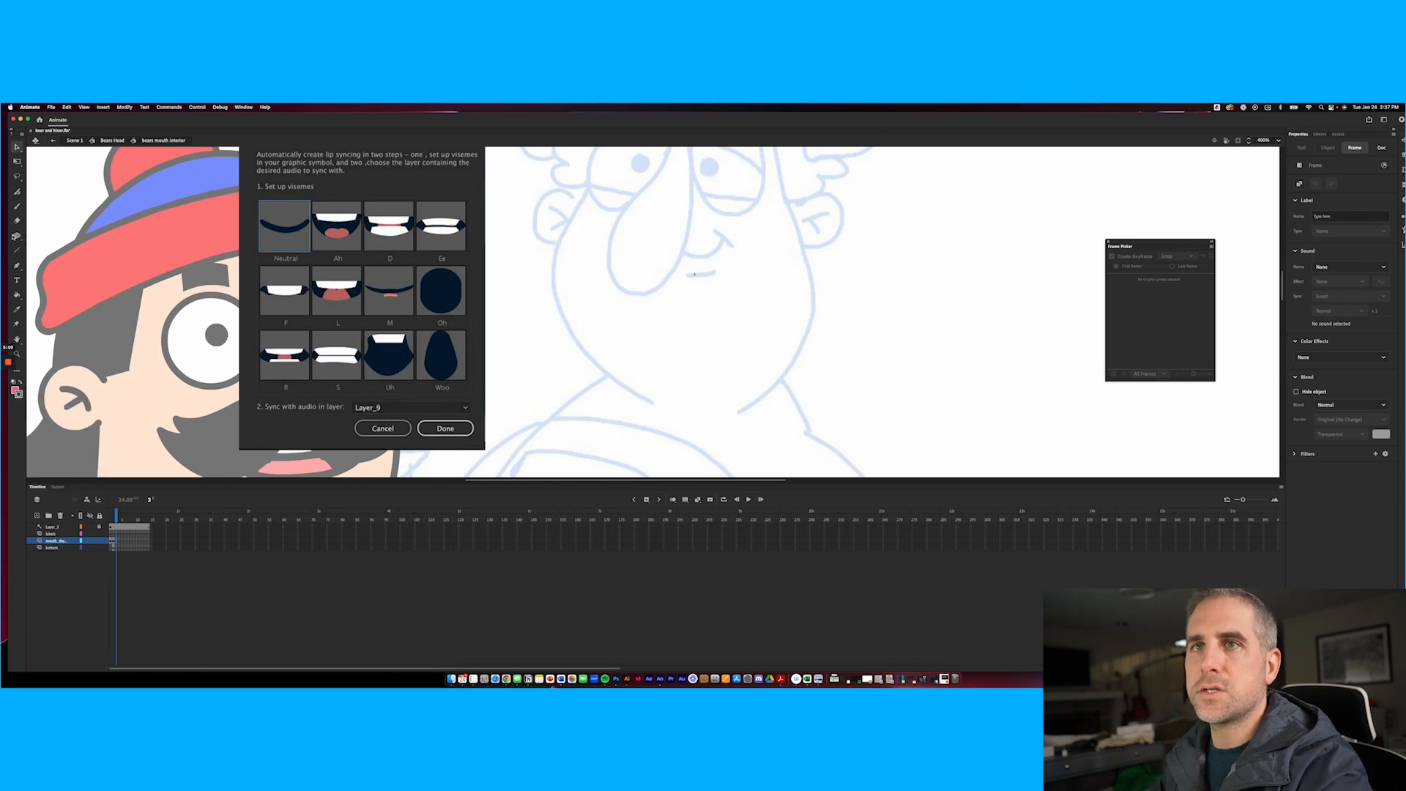
pyautogui.press('n')
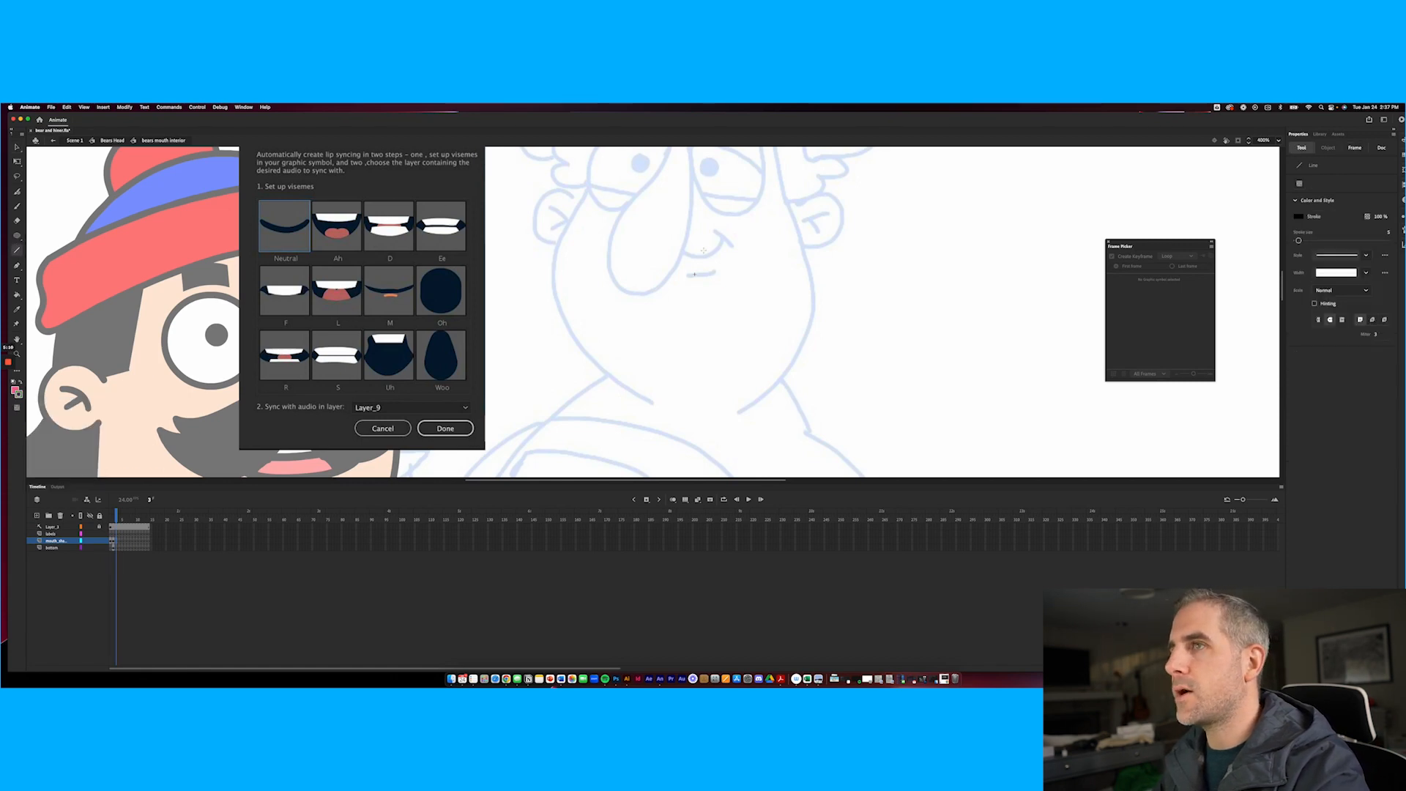
pyautogui.click(19, 236)
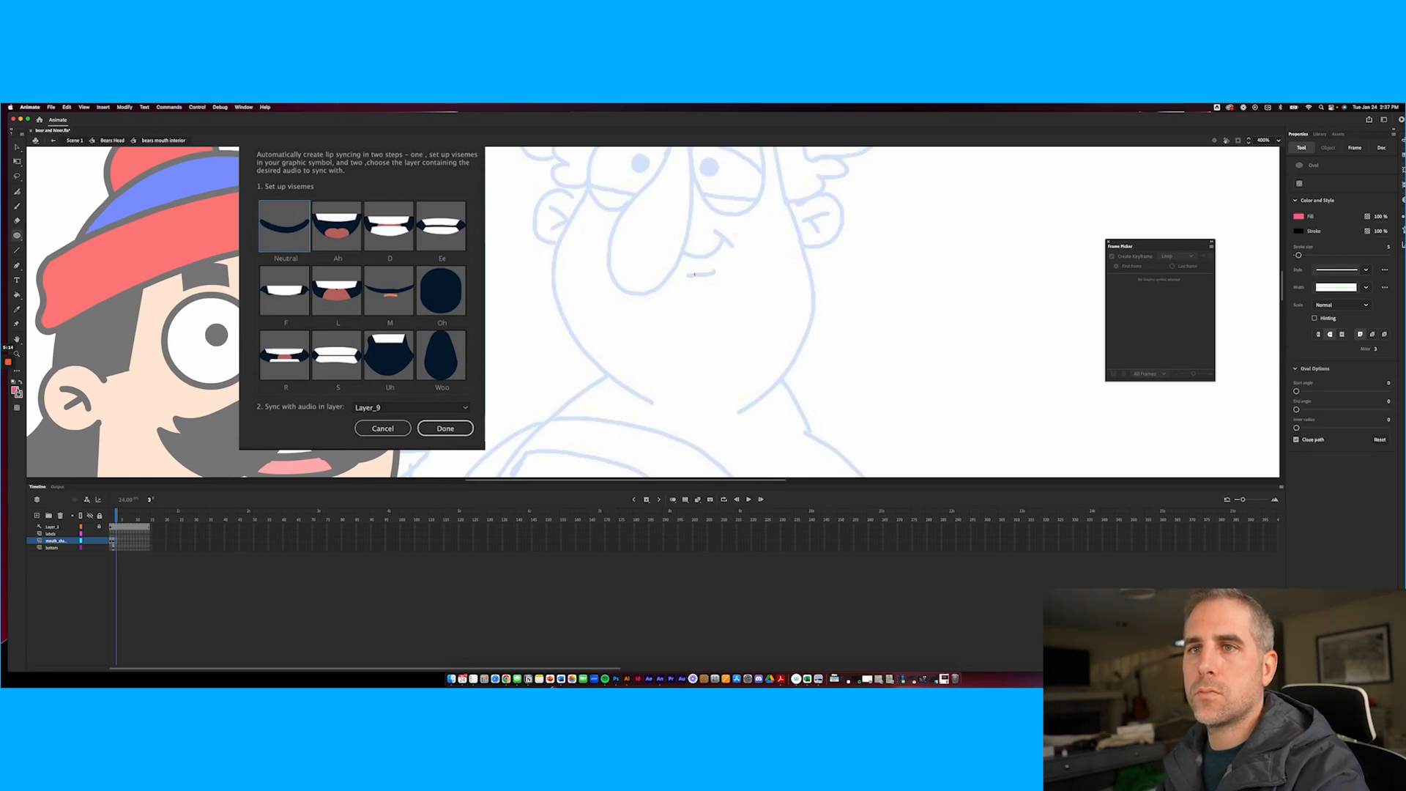
pyautogui.click(15, 389)
pyautogui.click(142, 405)
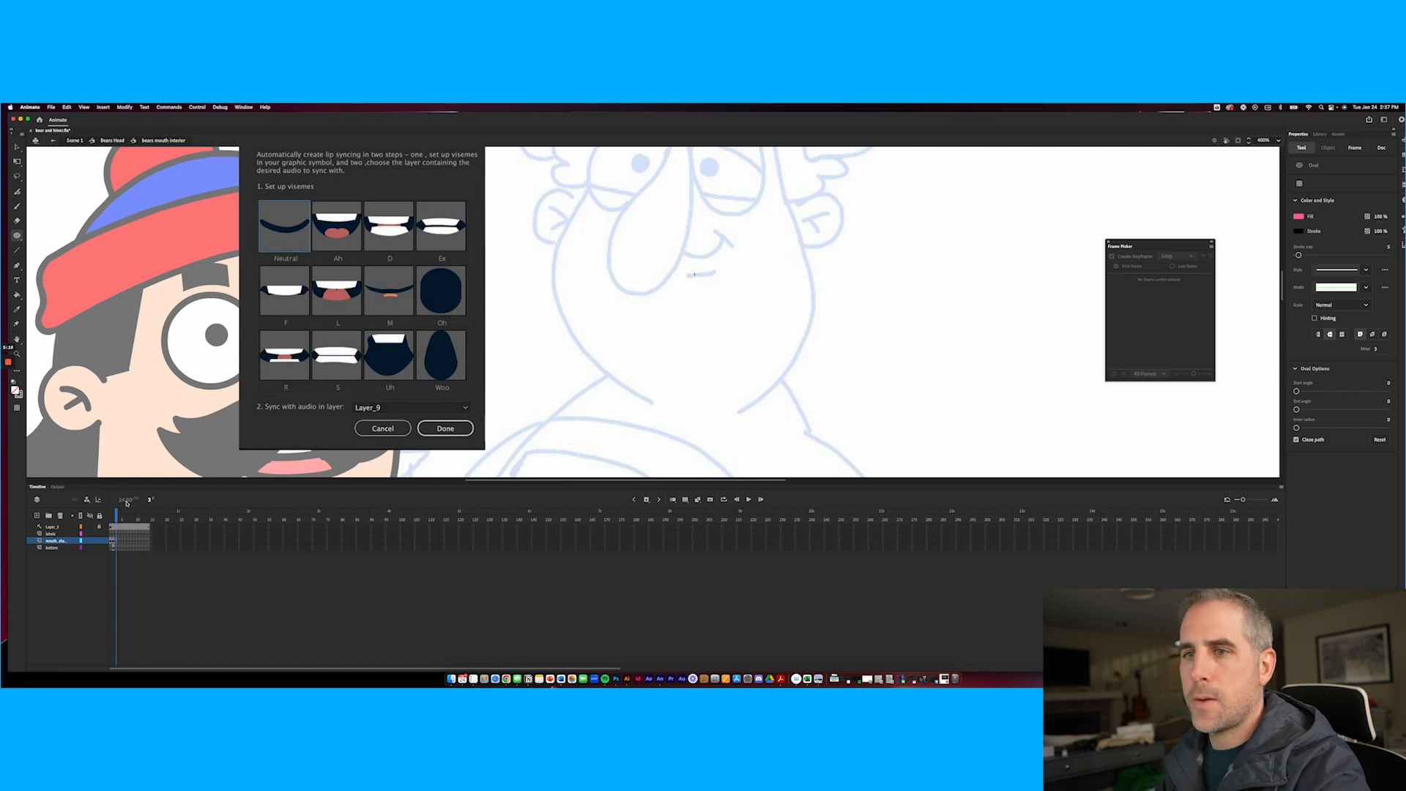
pyautogui.moveTo(119, 519); pyautogui.dragTo(117, 520)
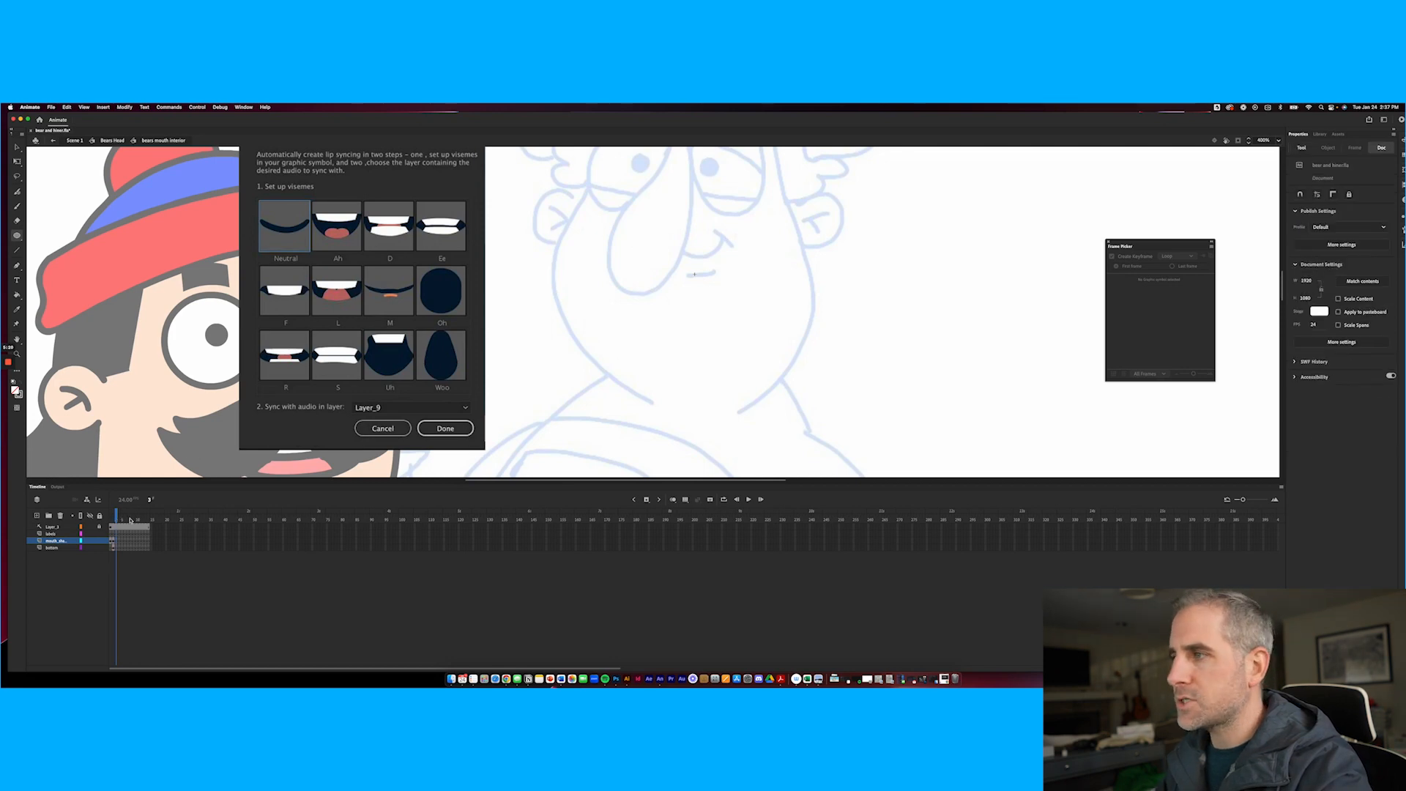
pyautogui.click(674, 500)
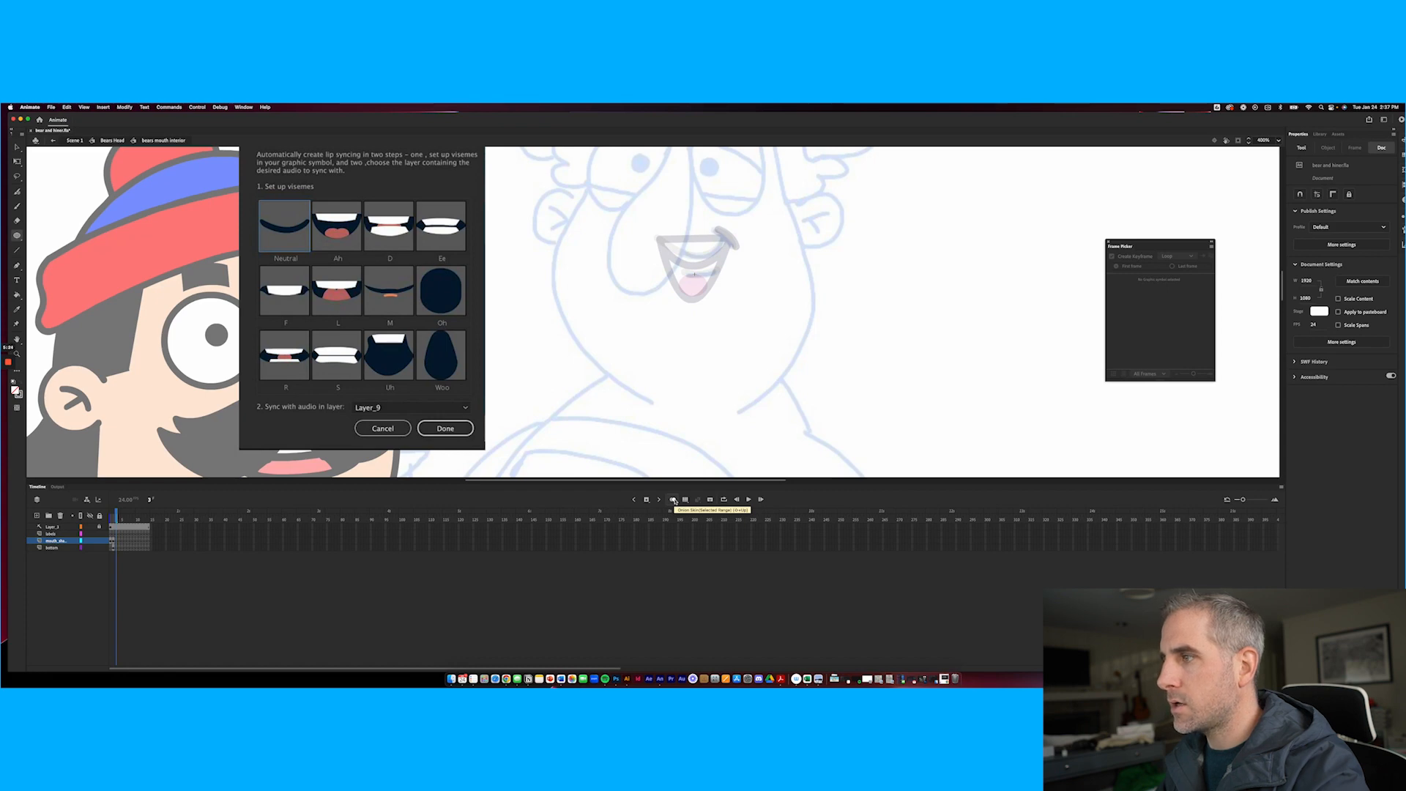
# Draw a wide oval over the ghosted mouth and reshape it into an open mouth with pointed corners
pyautogui.click(116, 541)
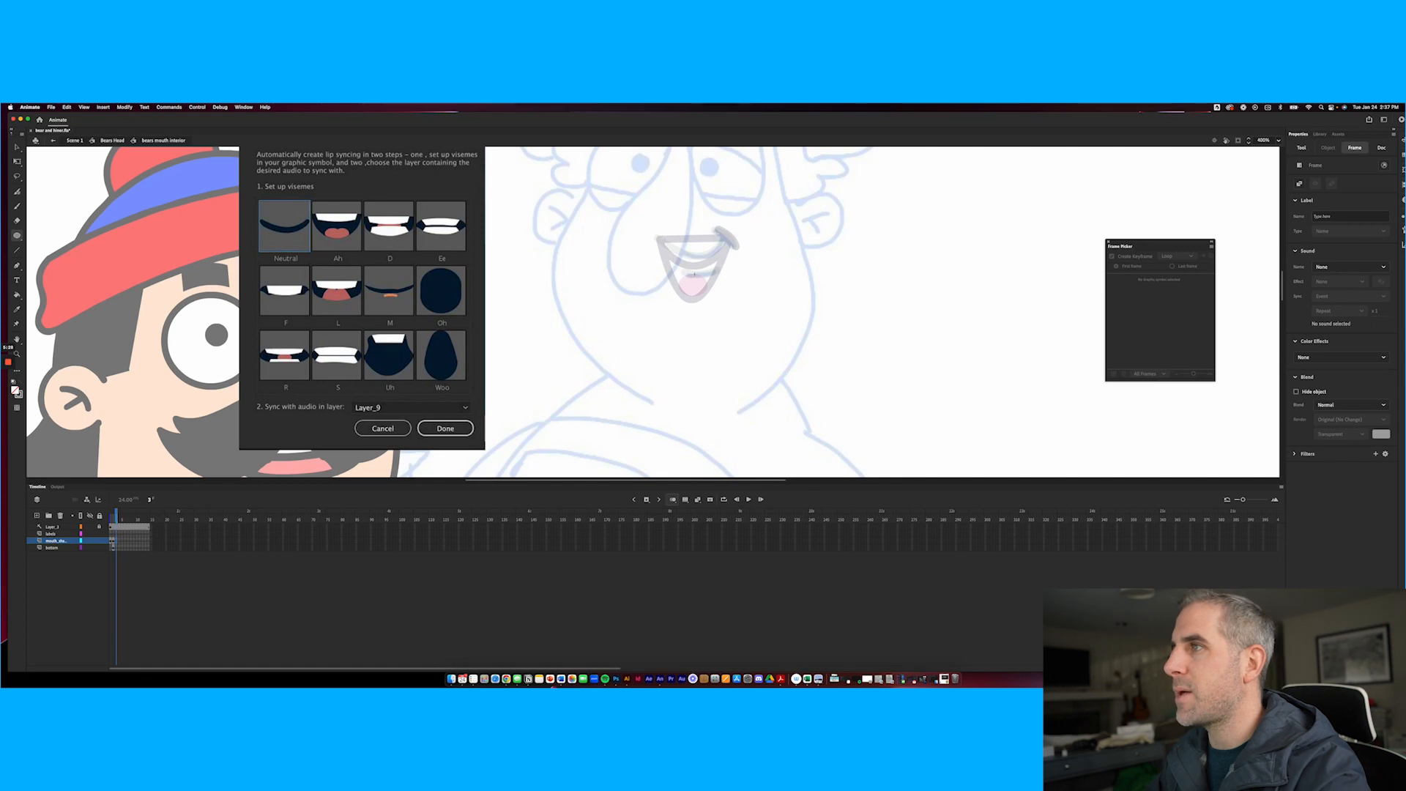
pyautogui.moveTo(655, 236); pyautogui.dragTo(742, 279)
pyautogui.press('v')
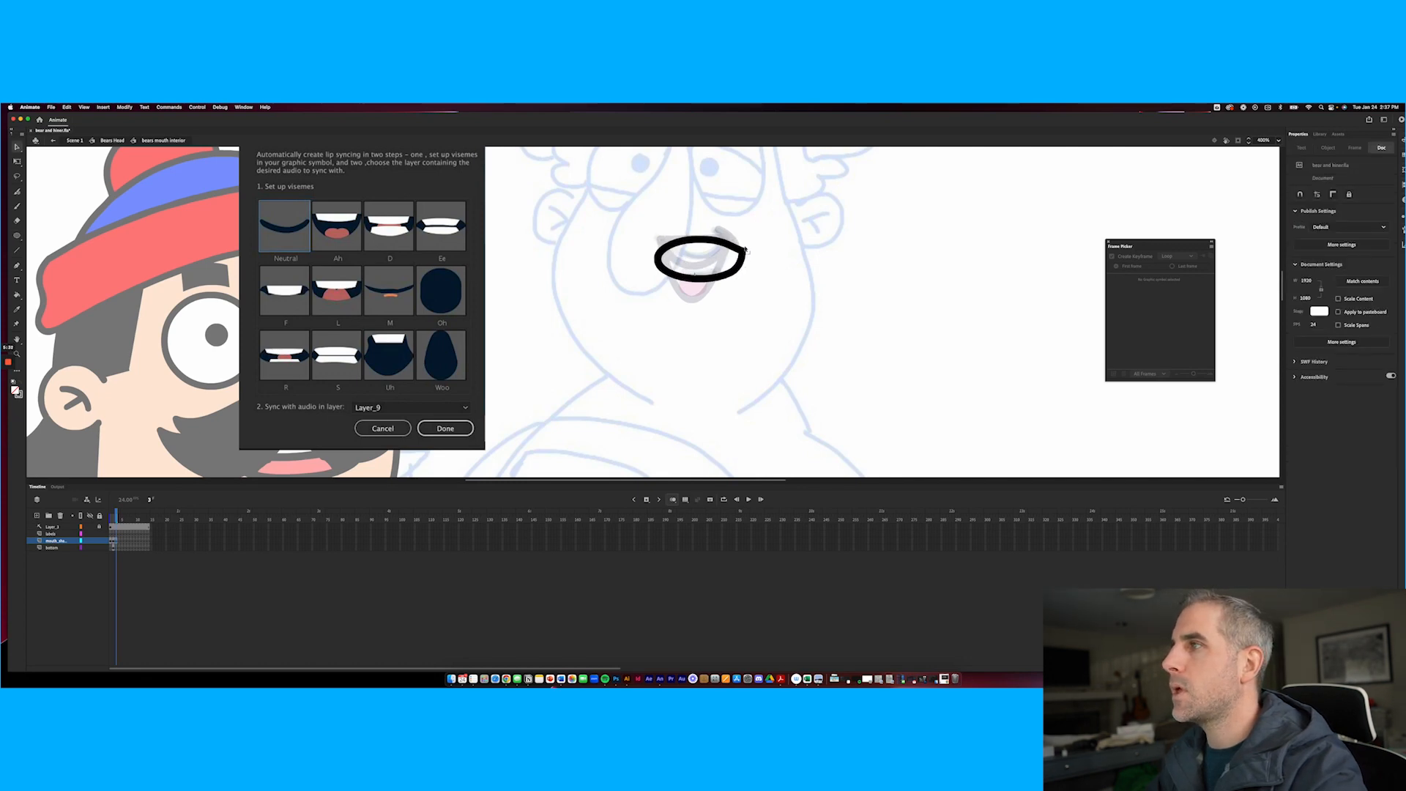
pyautogui.moveTo(657, 260); pyautogui.dragTo(696, 284)
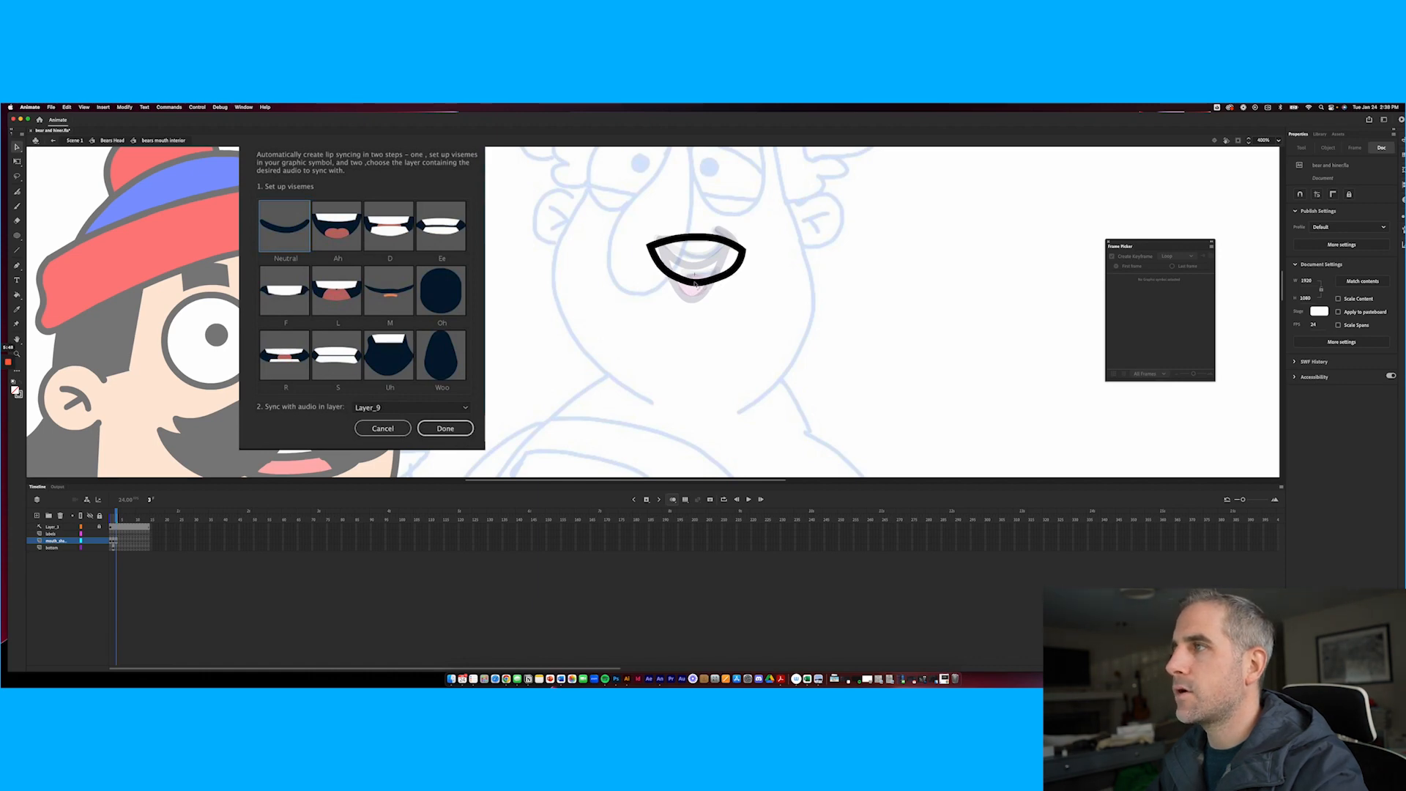
# Draw a curved line inside the mouth for the upper teeth and add straight lines below it for the lower teeth
pyautogui.press('n')
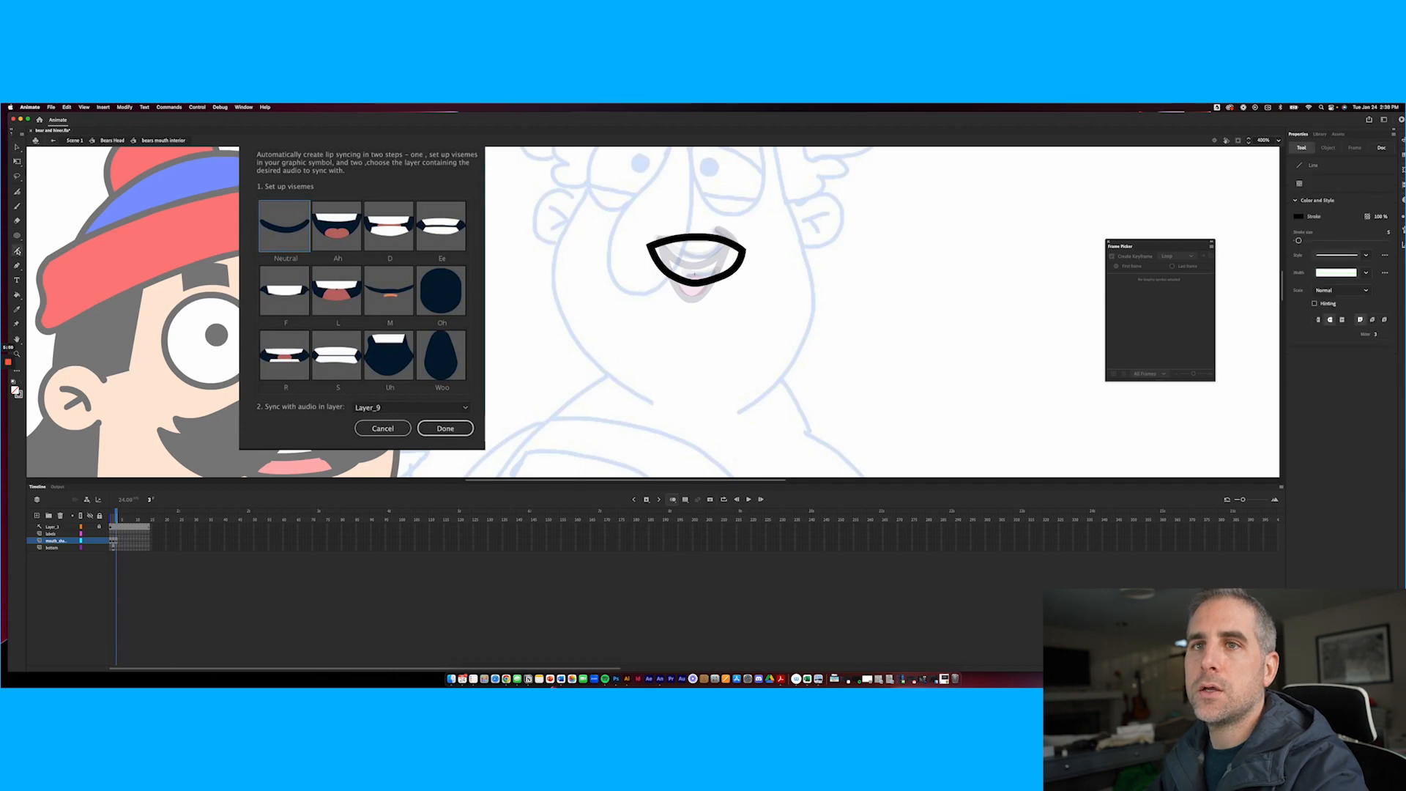
pyautogui.moveTo(665, 252)
pyautogui.mouseDown()
pyautogui.moveTo(731, 246)
pyautogui.moveTo(699, 269)
pyautogui.mouseUp()
pyautogui.press('v')
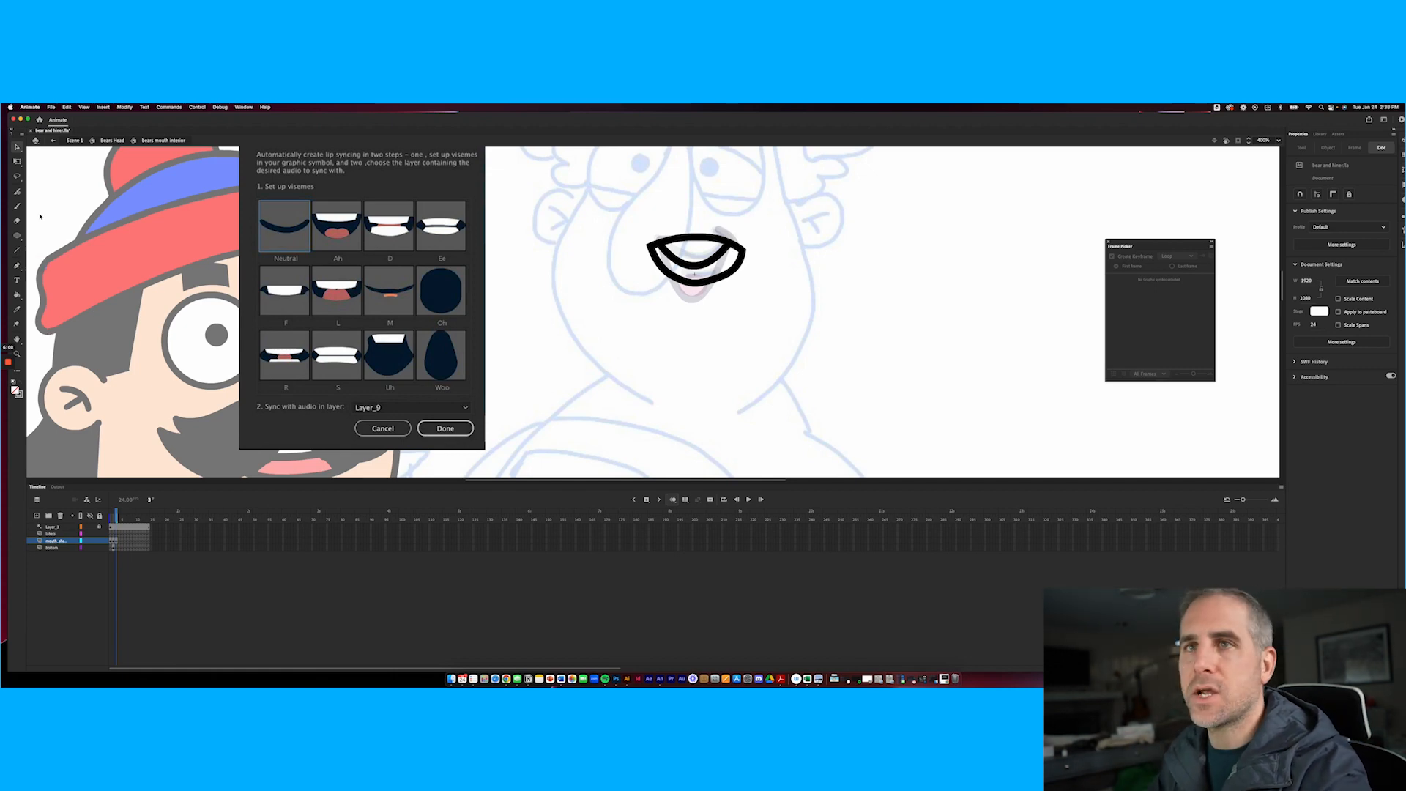
pyautogui.click(17, 250)
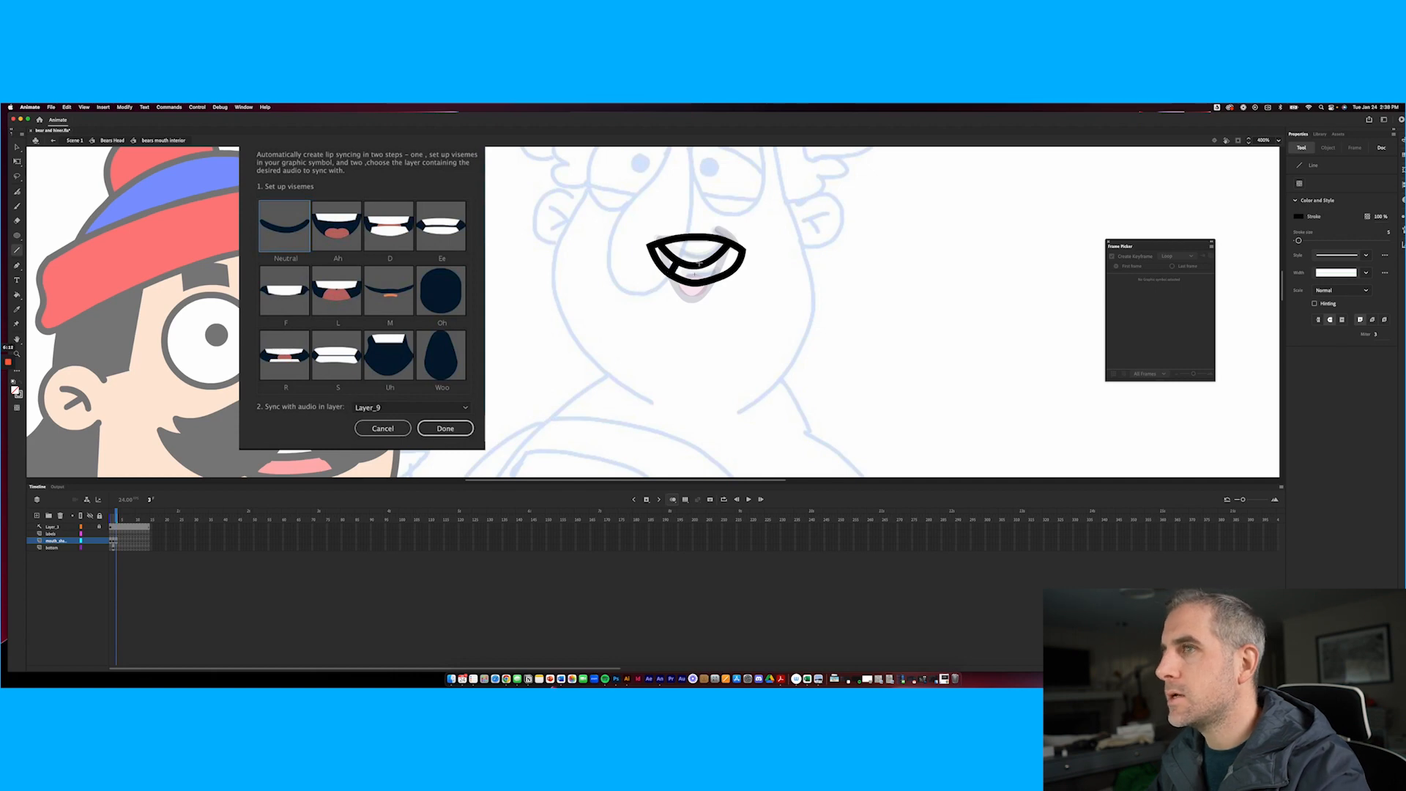
pyautogui.moveTo(678, 264); pyautogui.dragTo(731, 268)
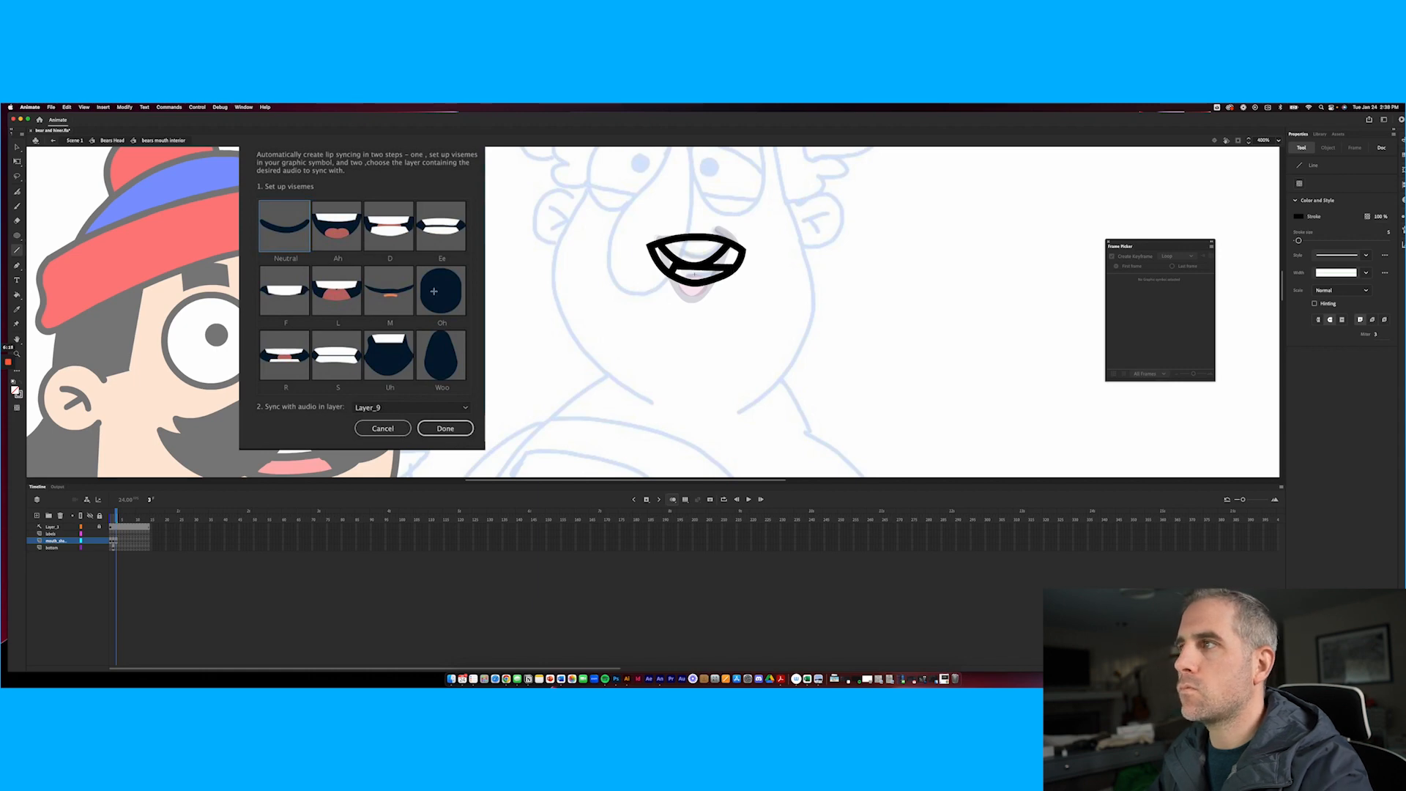
# On the following frame, draw a wider, gently arched upper lip and close it with a downward-curved lower lip
pyautogui.click(119, 541)
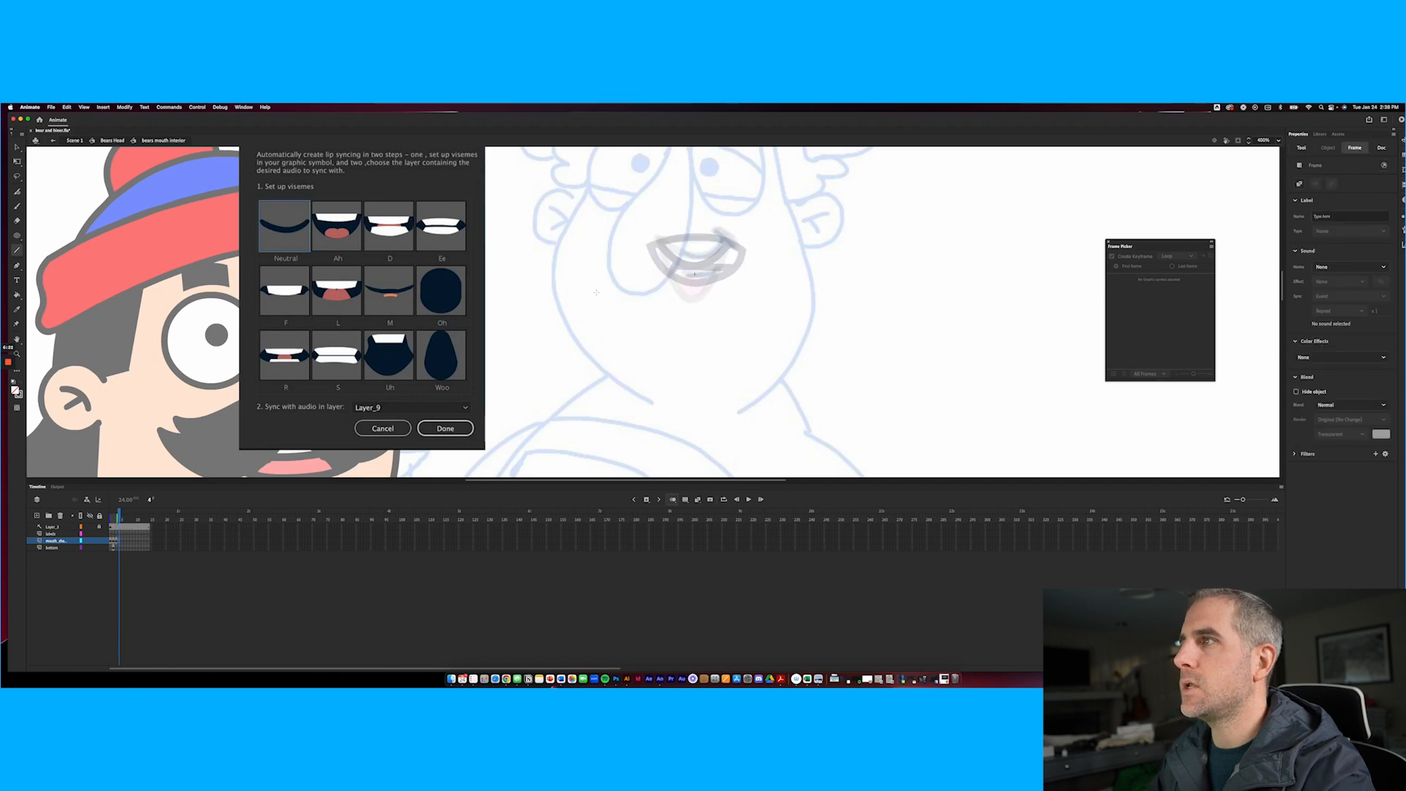
pyautogui.moveTo(640, 246)
pyautogui.mouseDown()
pyautogui.moveTo(769, 250)
pyautogui.moveTo(719, 238)
pyautogui.mouseUp()
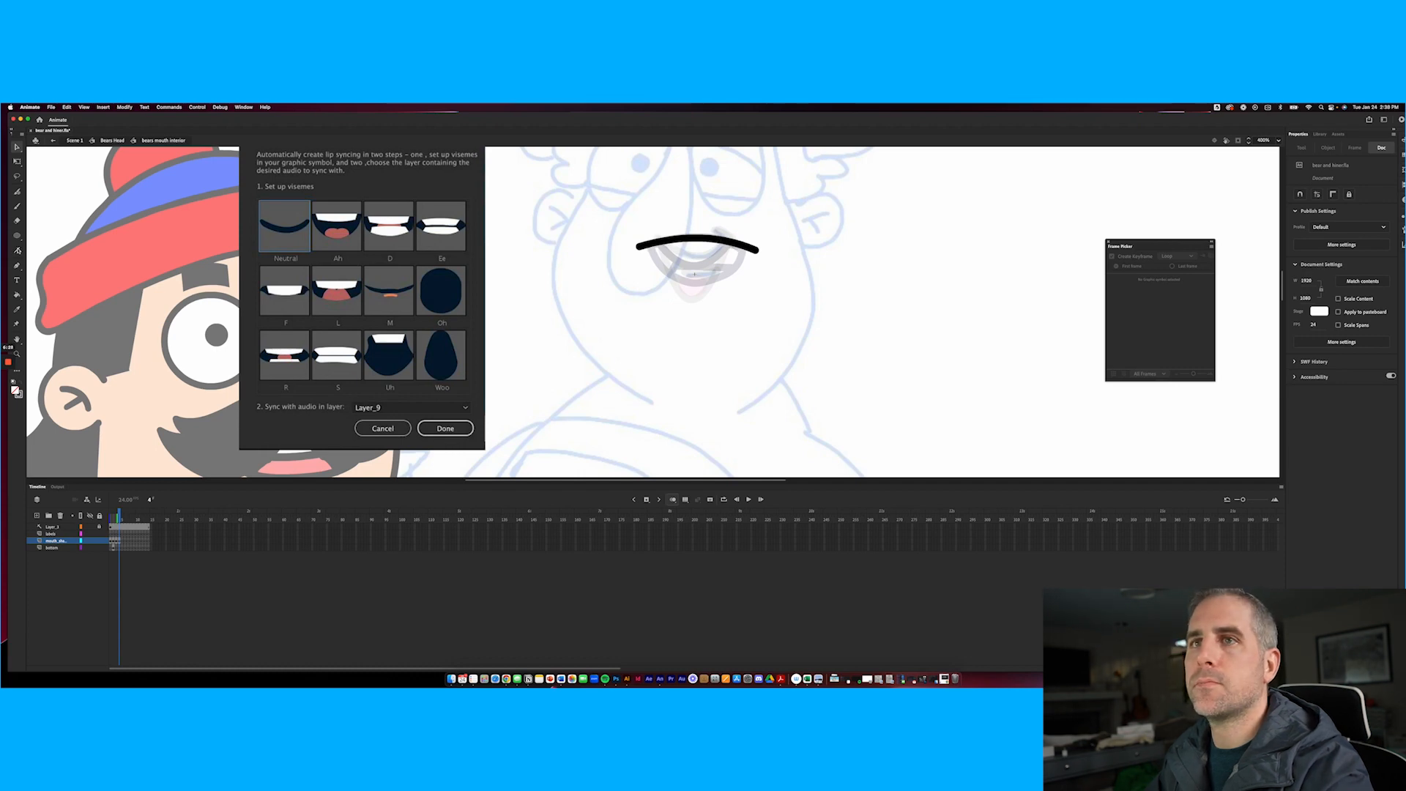
pyautogui.press('n')
pyautogui.moveTo(671, 265); pyautogui.dragTo(758, 253)
pyautogui.press('v')
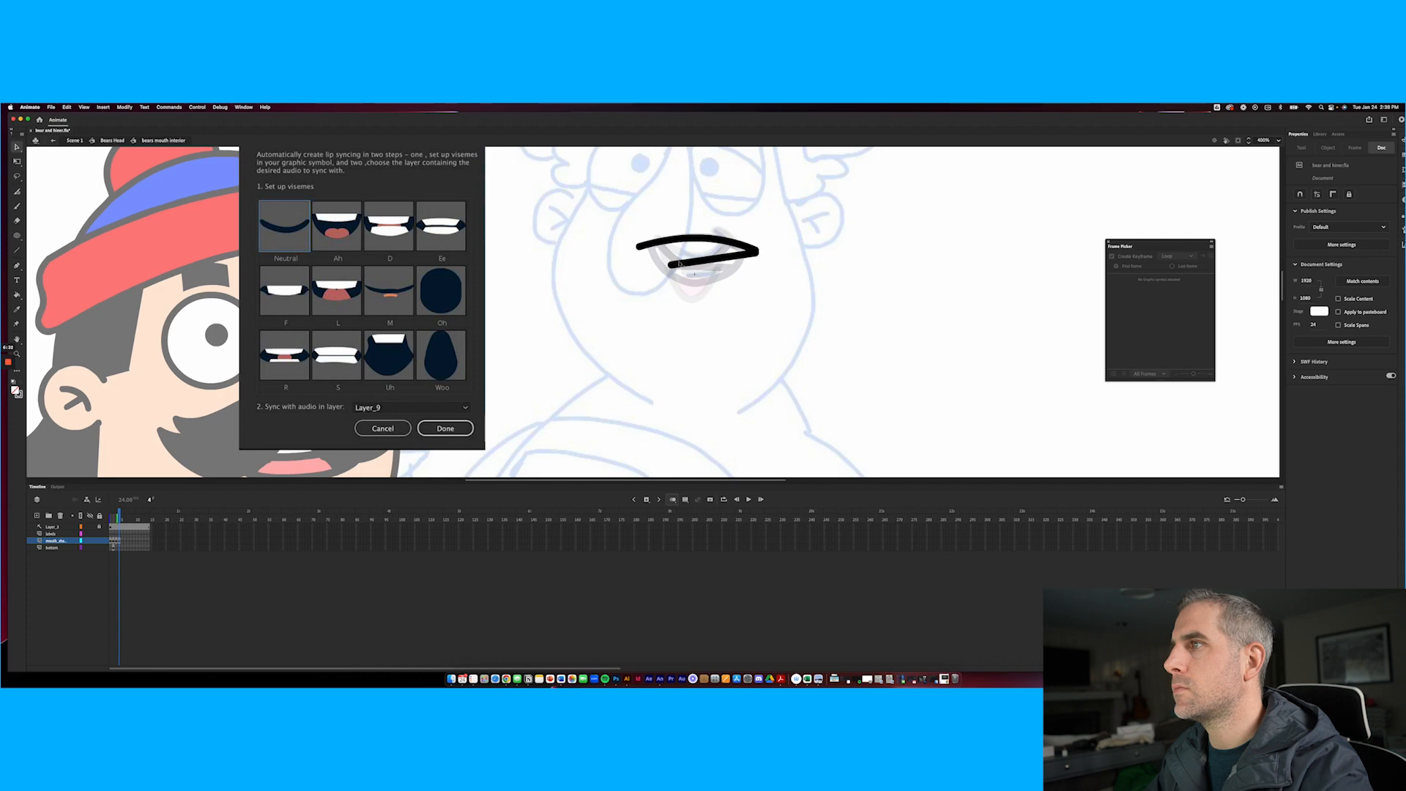
pyautogui.moveTo(671, 265); pyautogui.dragTo(723, 277)
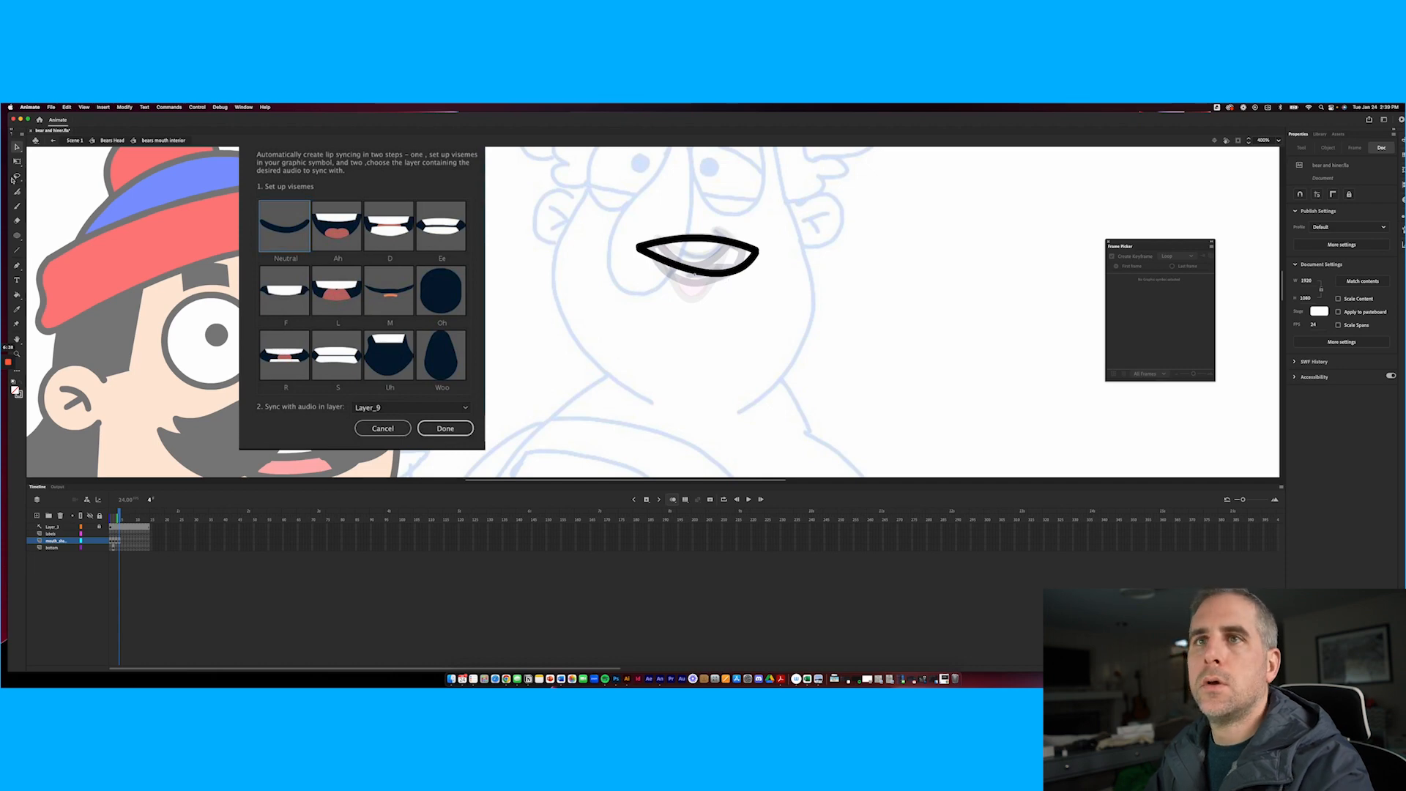
# Draw a line across the inside of the wide mouth and bend it downward to form the upper teeth
pyautogui.click(18, 249)
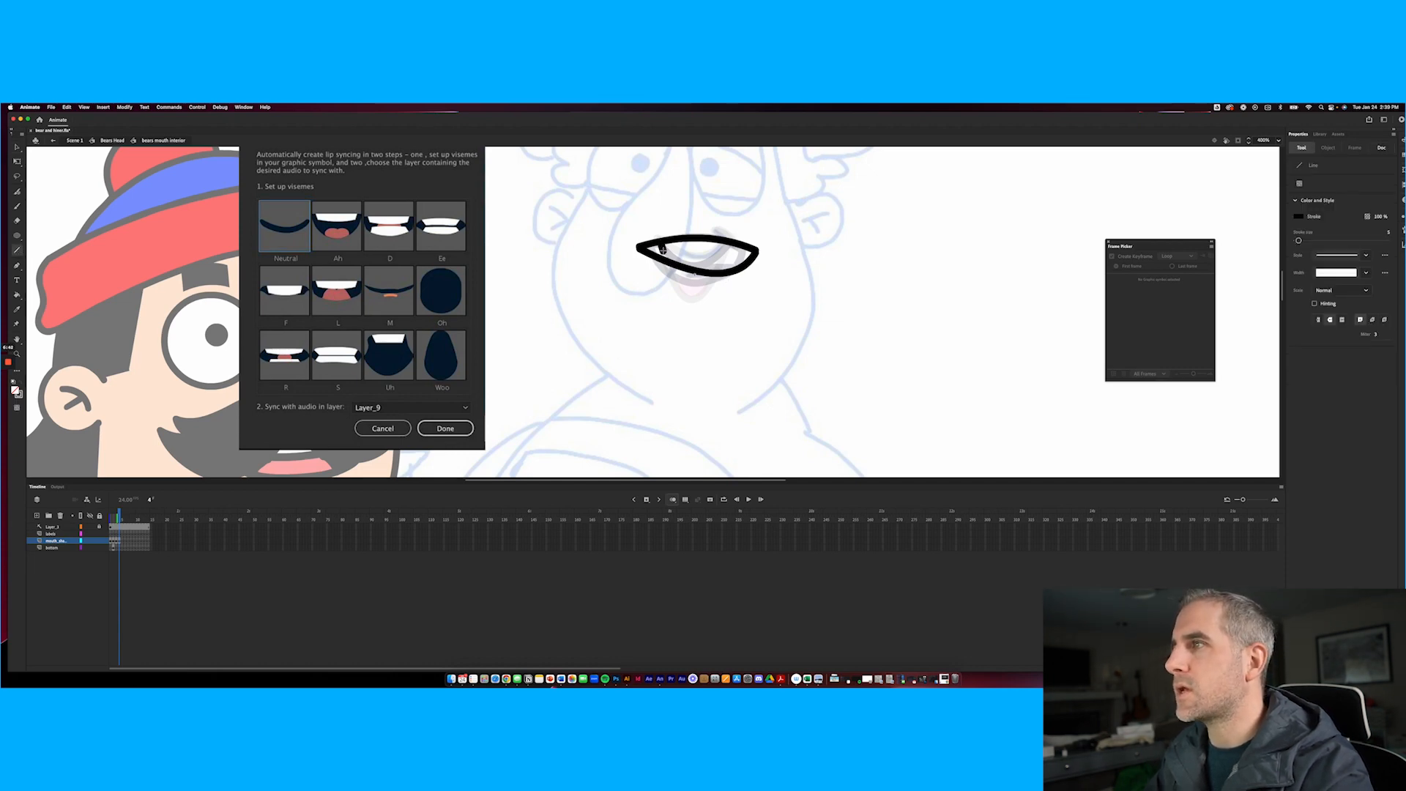
pyautogui.moveTo(662, 250); pyautogui.dragTo(736, 252)
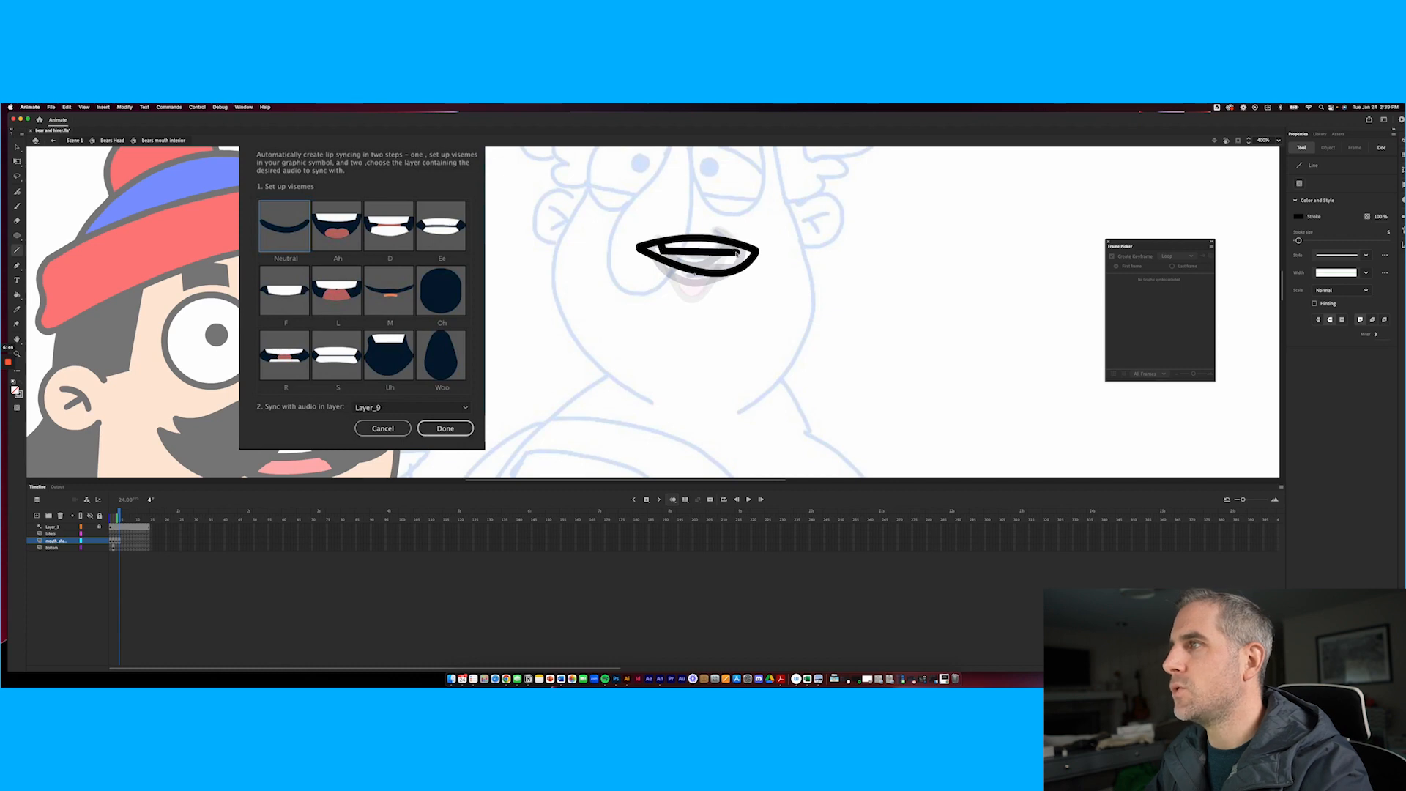
pyautogui.press('v')
pyautogui.moveTo(697, 252); pyautogui.dragTo(692, 269)
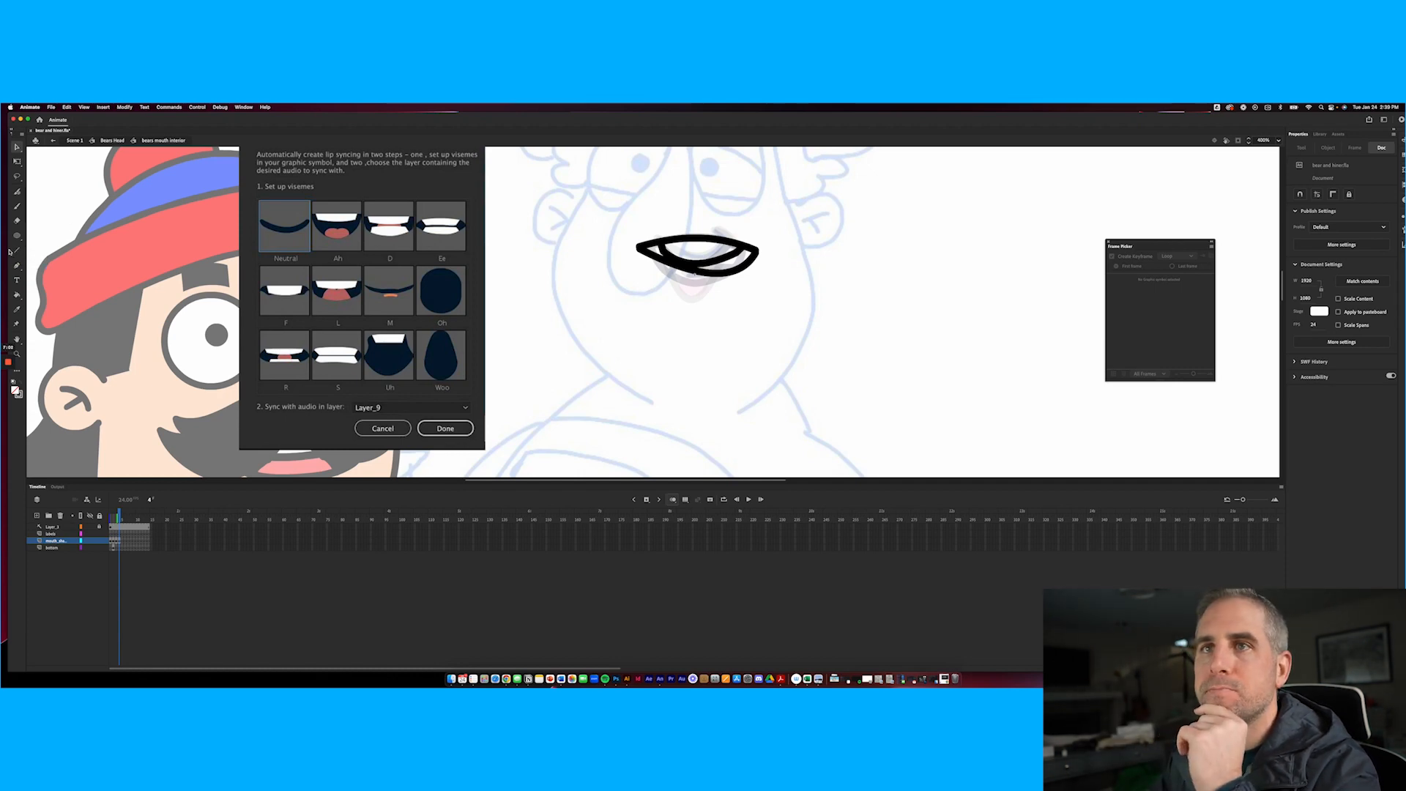
pyautogui.press('n')
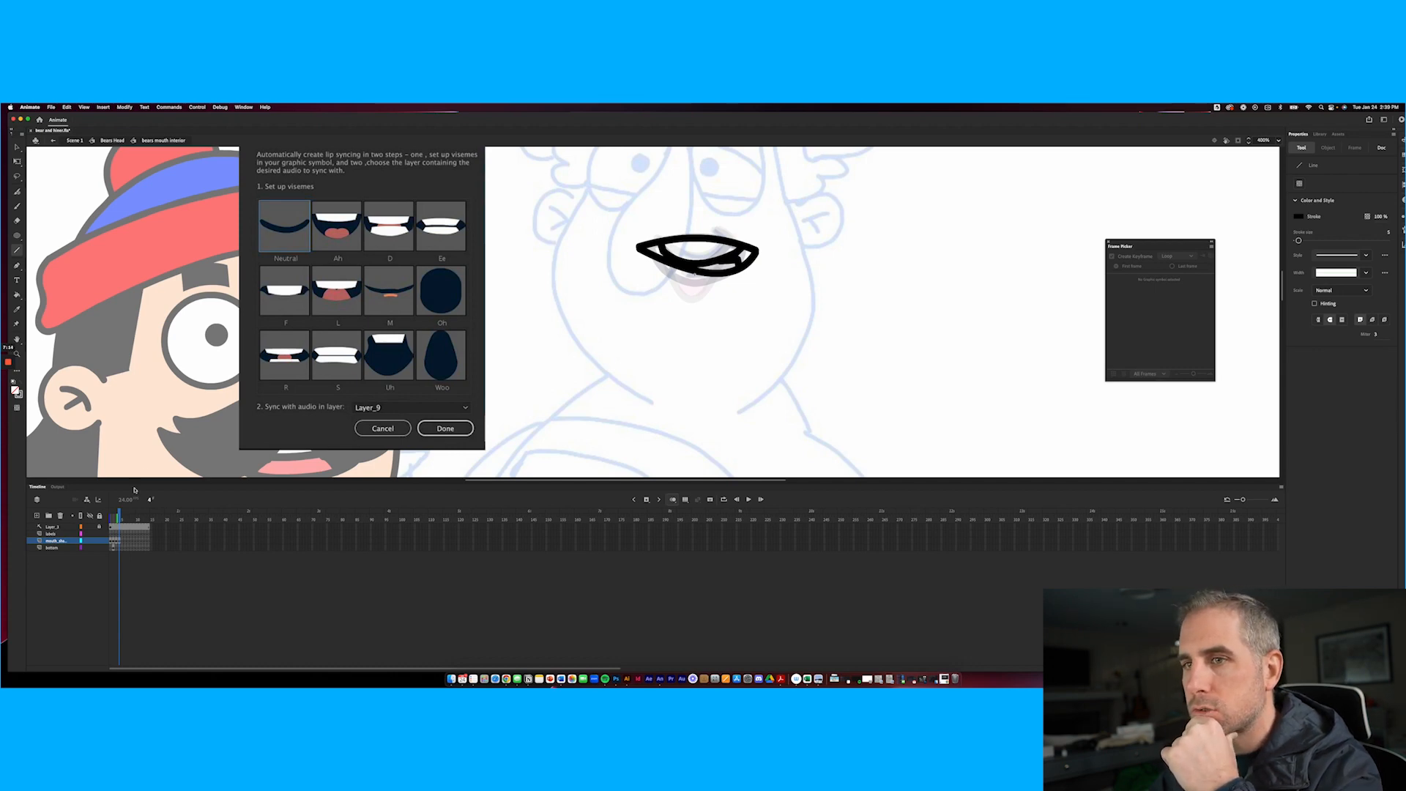
# On the next empty frame, draw an arched upper lip with a short curved cheek stroke at its right end
pyautogui.click(123, 544)
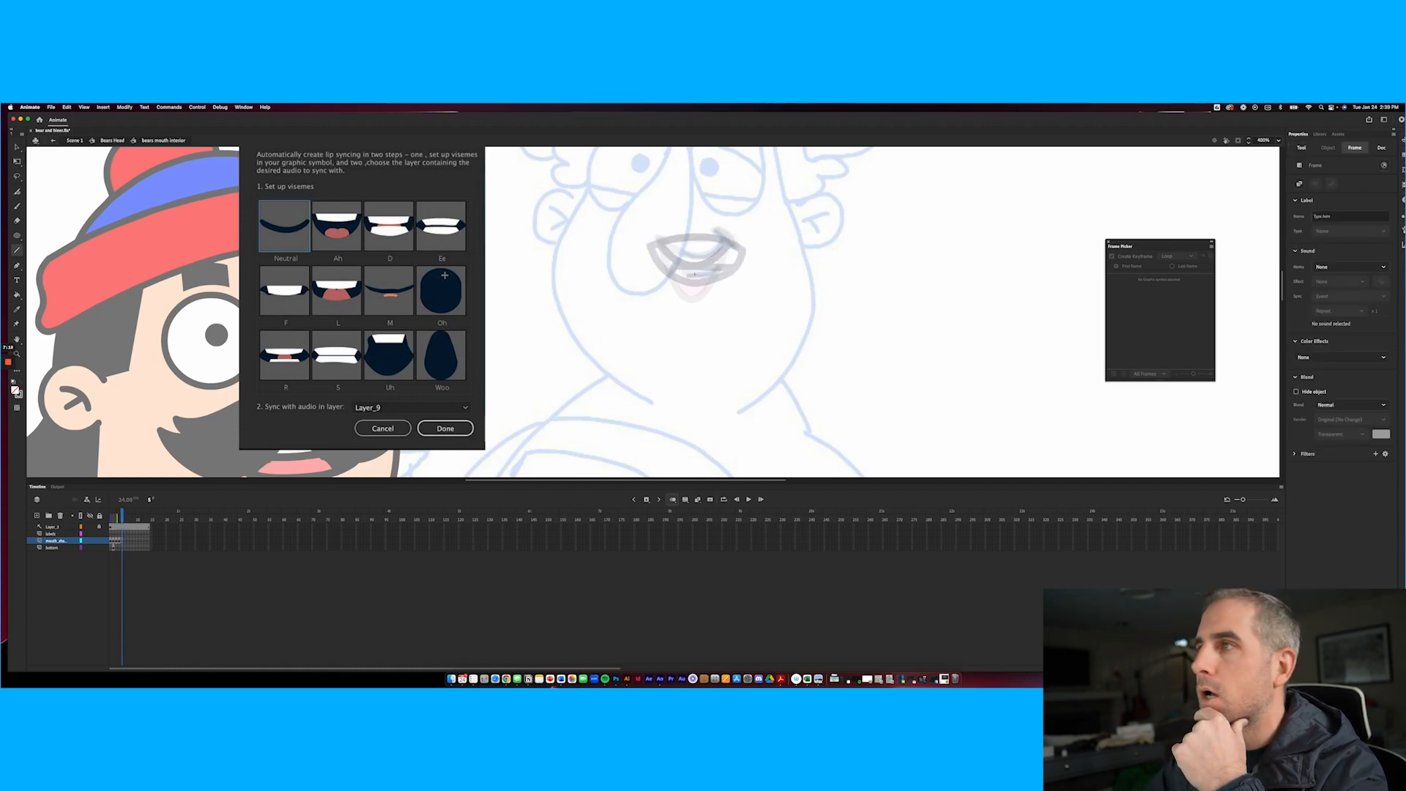
pyautogui.moveTo(647, 245)
pyautogui.mouseDown()
pyautogui.moveTo(744, 249)
pyautogui.moveTo(696, 235)
pyautogui.mouseUp()
pyautogui.press('v')
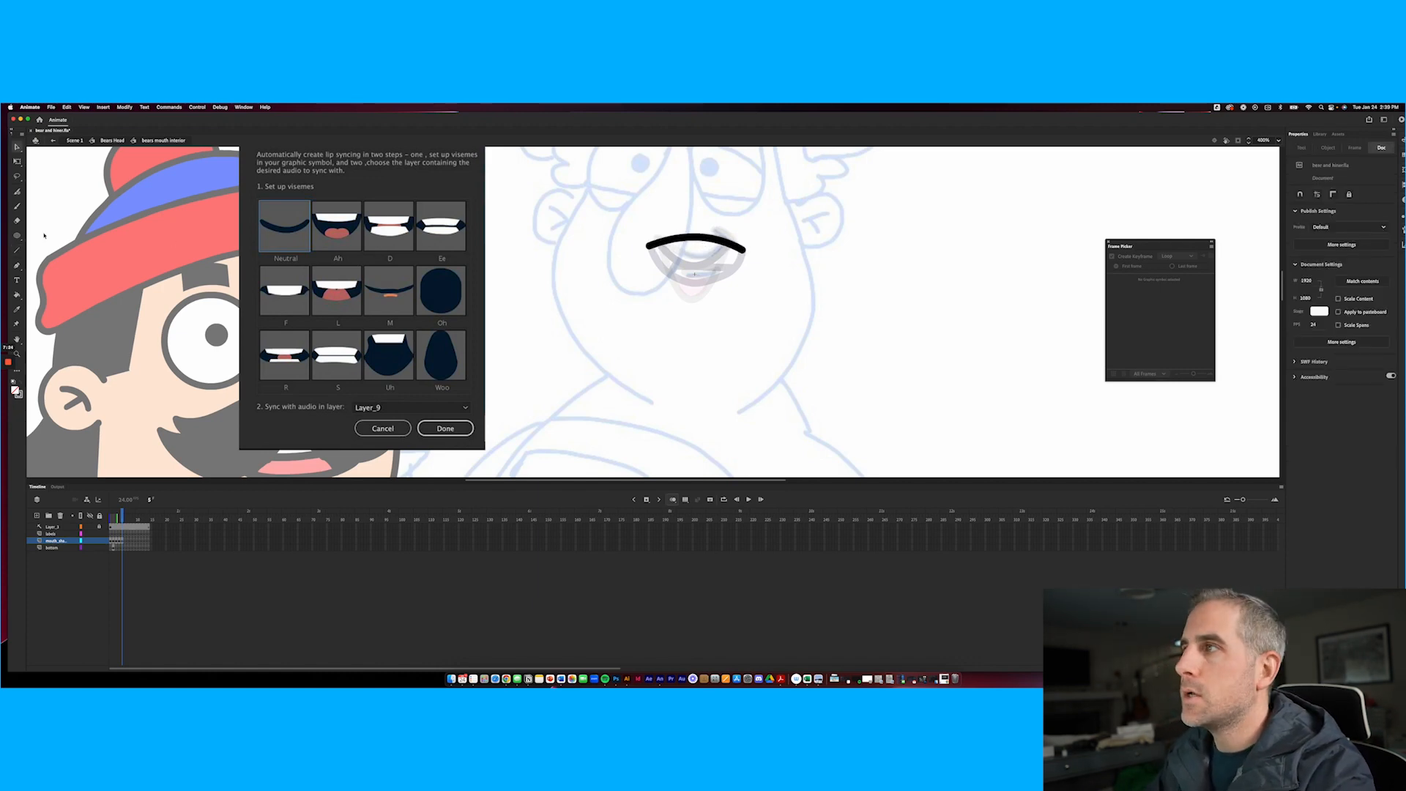
pyautogui.press('n')
pyautogui.moveTo(742, 239)
pyautogui.mouseDown()
pyautogui.moveTo(747, 264)
pyautogui.moveTo(752, 251)
pyautogui.mouseUp()
pyautogui.press('v')
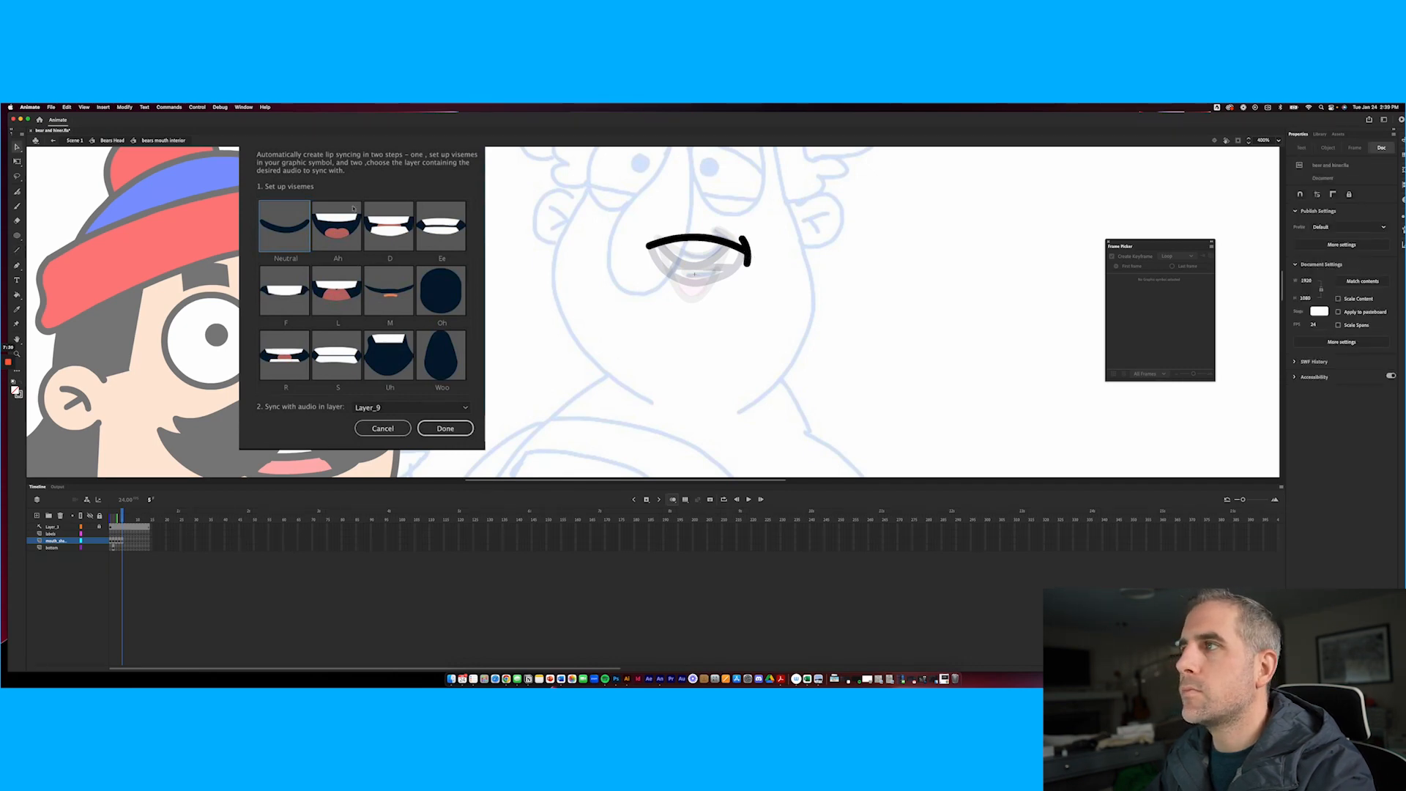
# Draw a line joining both ends of the arched upper lip and bend it downward into a shallow curve
pyautogui.press('n')
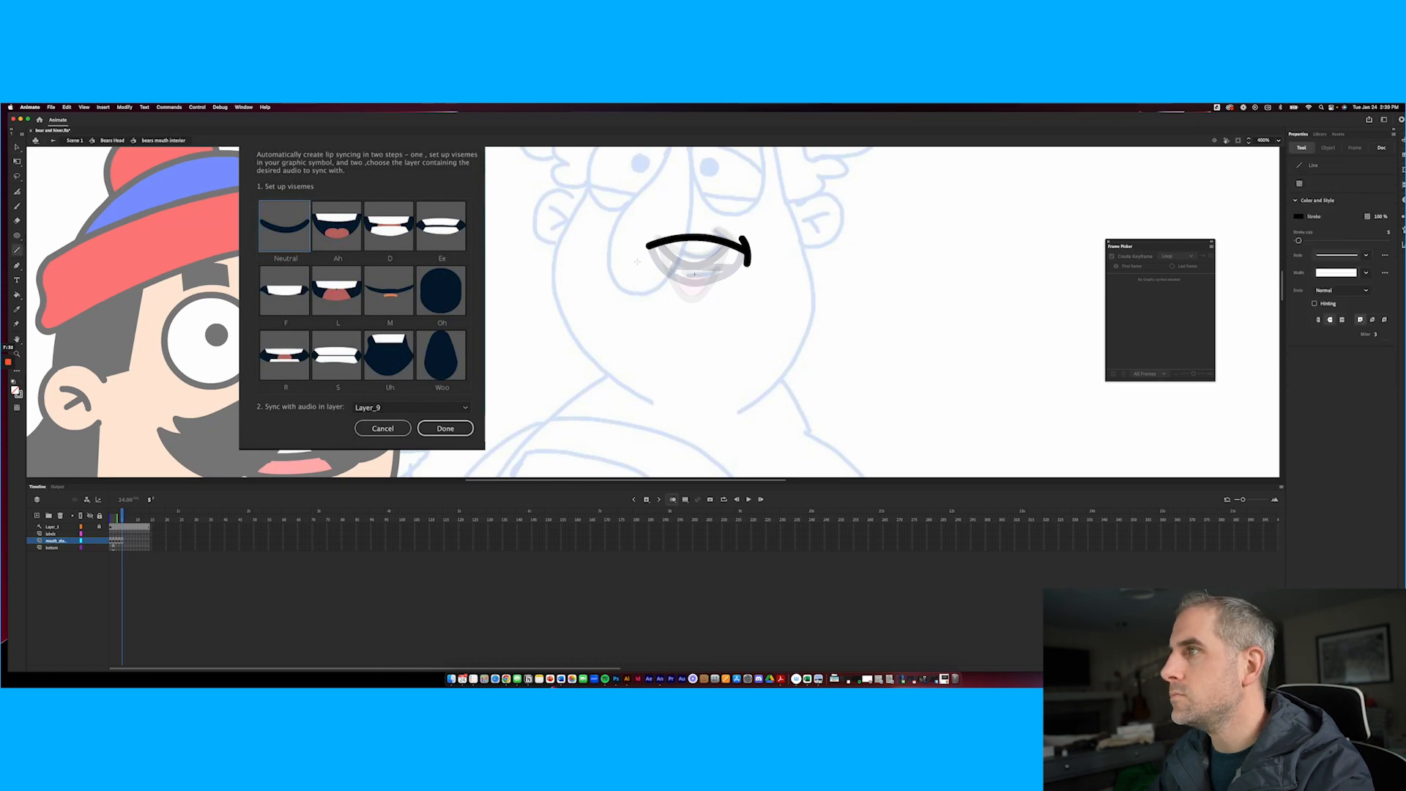
pyautogui.moveTo(745, 253); pyautogui.dragTo(655, 256)
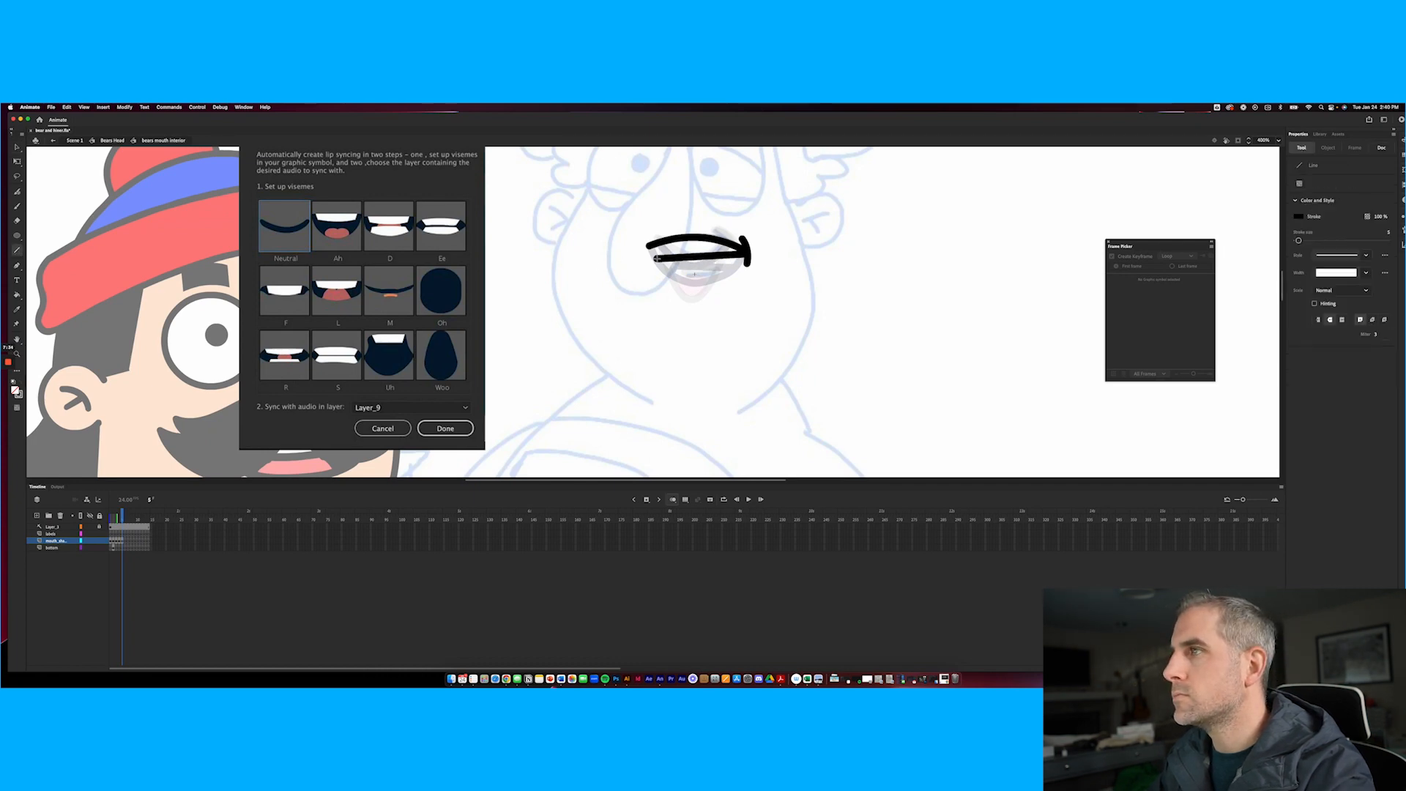
pyautogui.press('v')
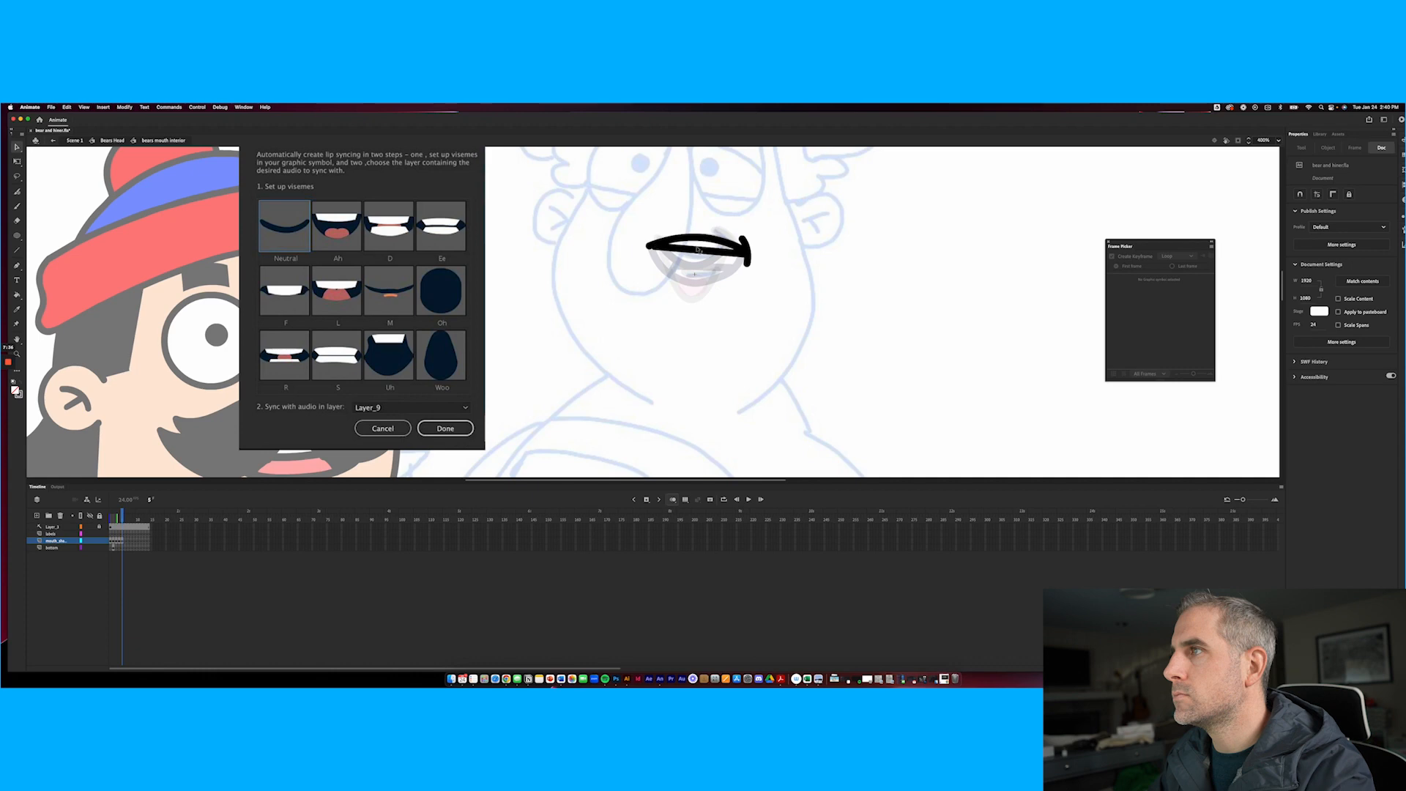
pyautogui.moveTo(698, 252)
pyautogui.mouseDown()
pyautogui.moveTo(691, 266)
pyautogui.moveTo(728, 249)
pyautogui.mouseUp()
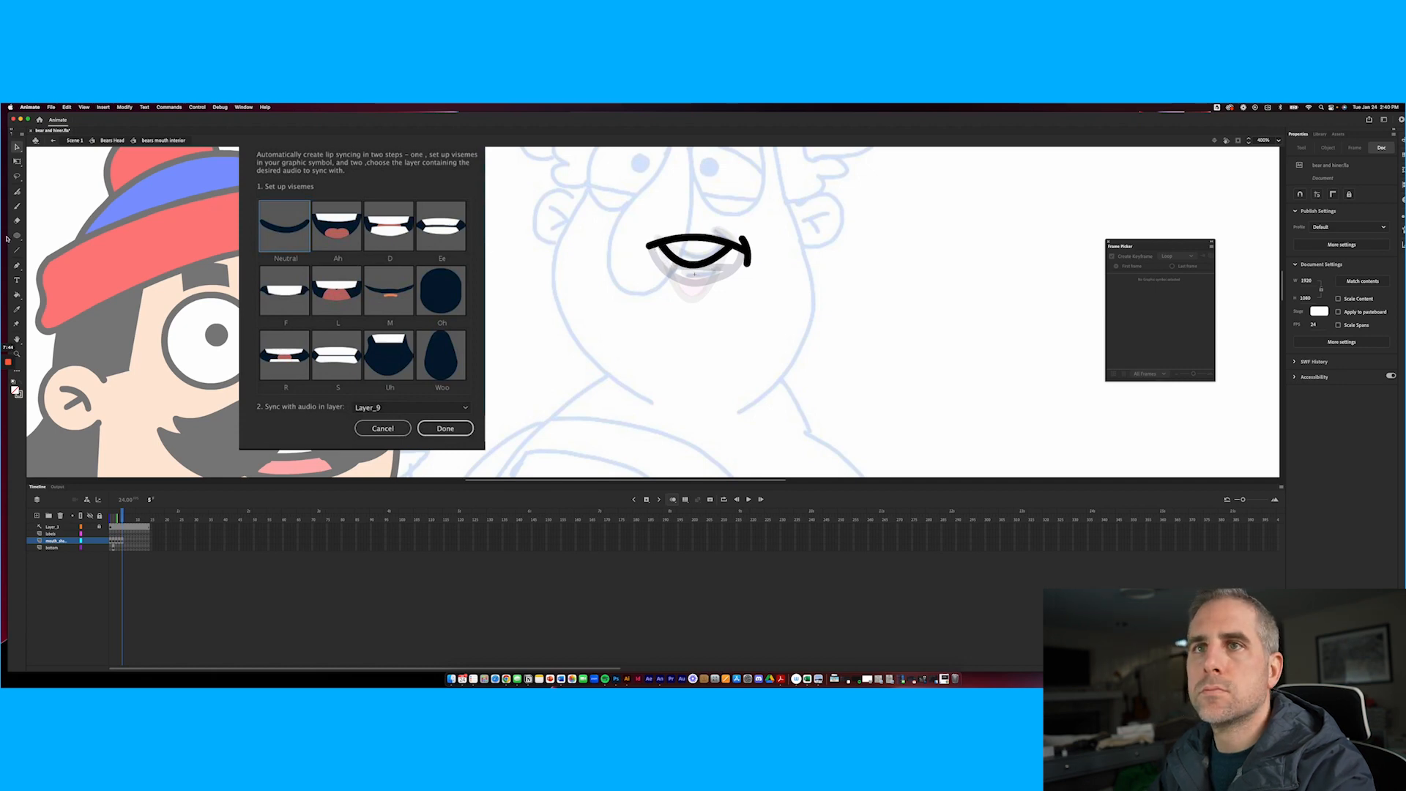
# Draw several short strokes radiating outward beneath the curved lower line of the mouth
pyautogui.press('n')
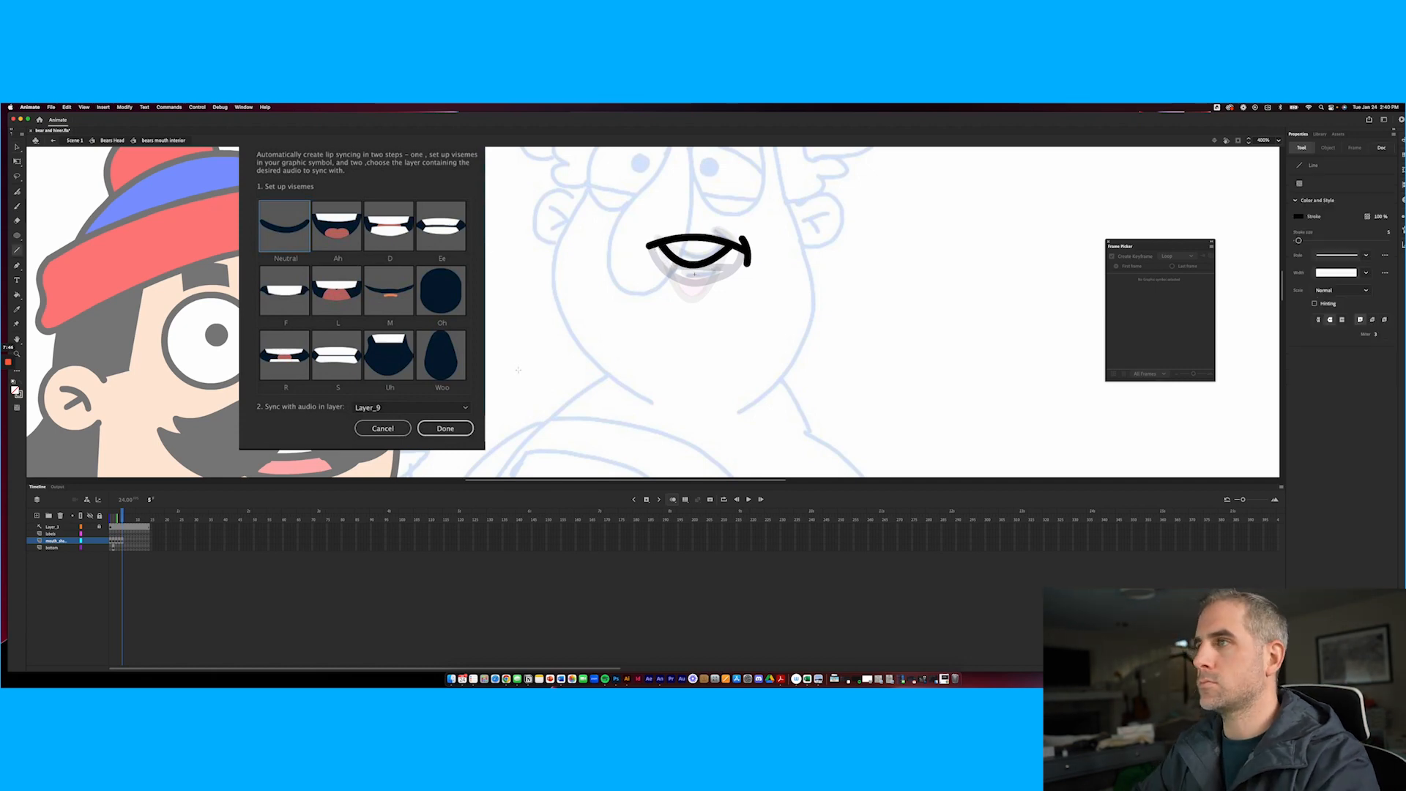
pyautogui.moveTo(663, 253)
pyautogui.mouseDown()
pyautogui.moveTo(681, 277)
pyautogui.moveTo(715, 271)
pyautogui.mouseUp()
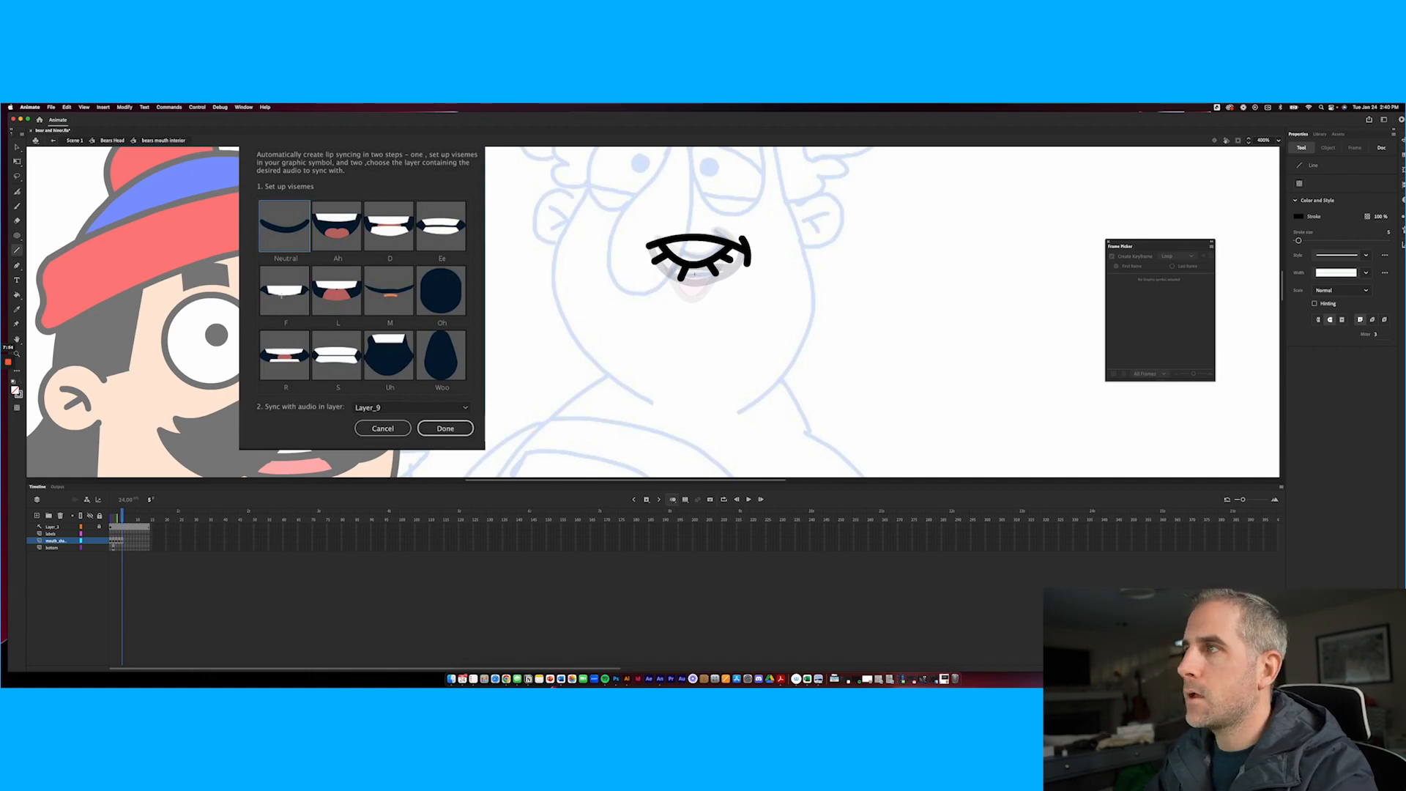
# On the next empty frame of the mouth layer, draw an upper lip line and bend it slightly upward
pyautogui.click(125, 541)
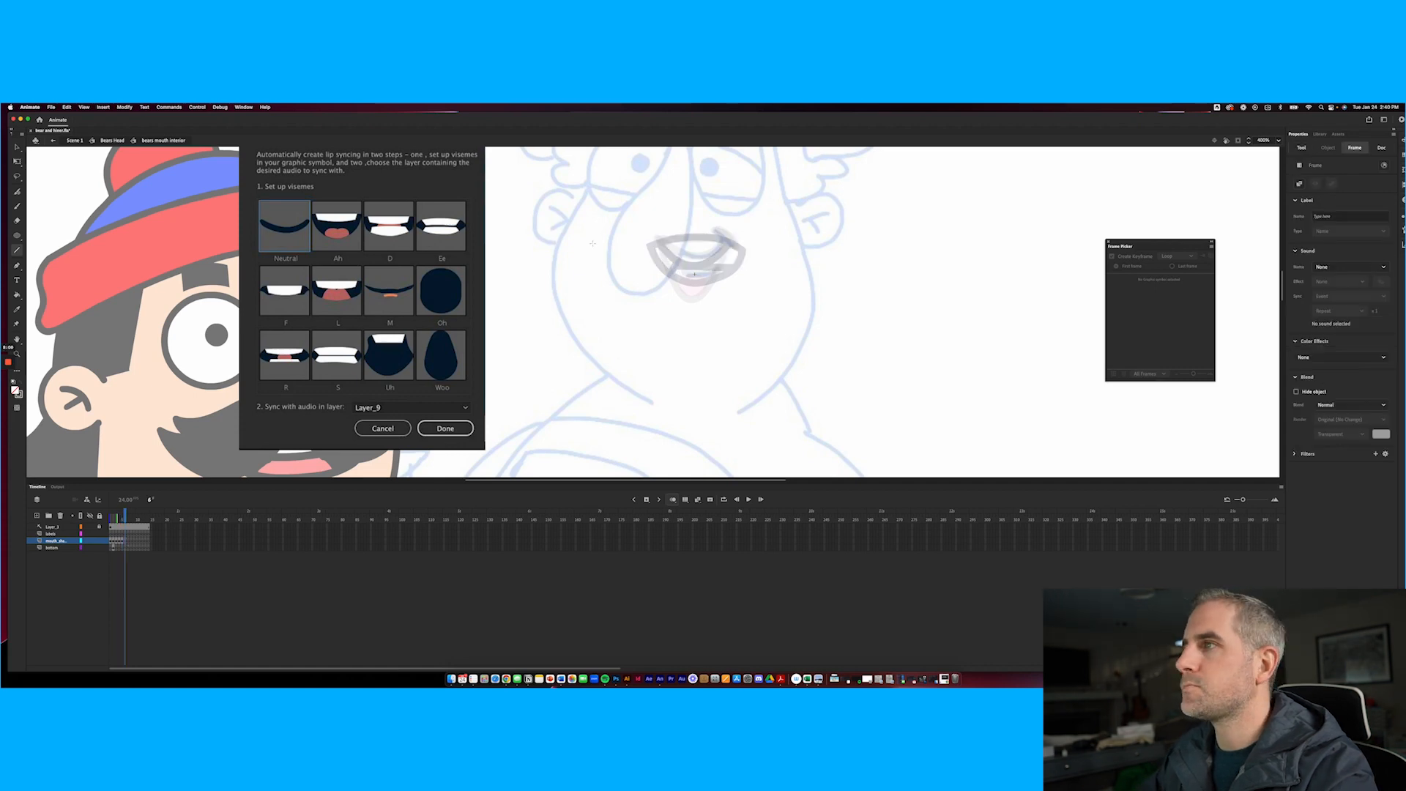
pyautogui.moveTo(644, 237); pyautogui.dragTo(749, 248)
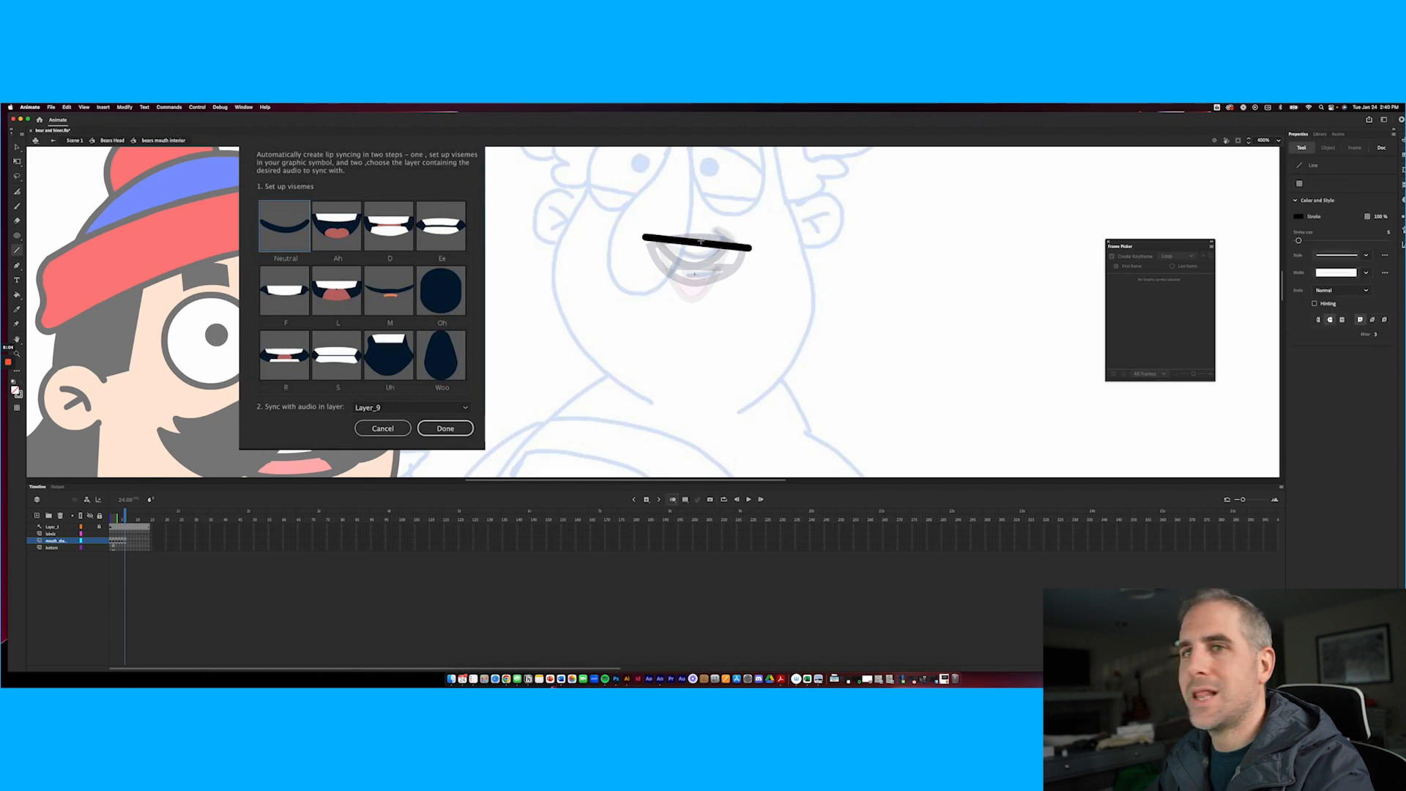
pyautogui.press('v')
pyautogui.moveTo(700, 242); pyautogui.dragTo(703, 240)
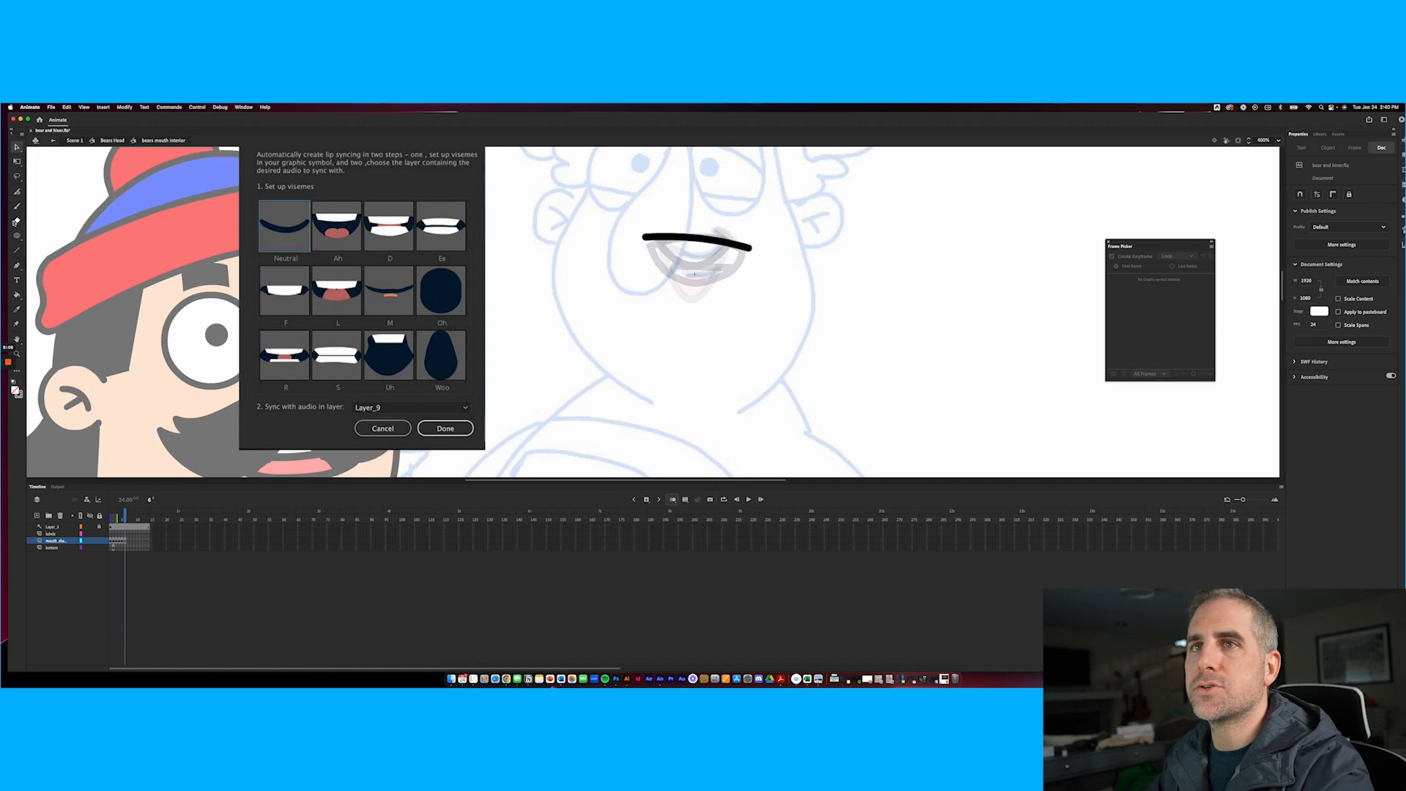
# Draw the lower lip between the ends of the upper lip and bend it into a deep, rounded open mouth
pyautogui.click(16, 251)
pyautogui.moveTo(672, 271)
pyautogui.mouseDown()
pyautogui.moveTo(714, 278)
pyautogui.moveTo(747, 250)
pyautogui.moveTo(696, 277)
pyautogui.moveTo(646, 239)
pyautogui.mouseUp()
pyautogui.press('v')
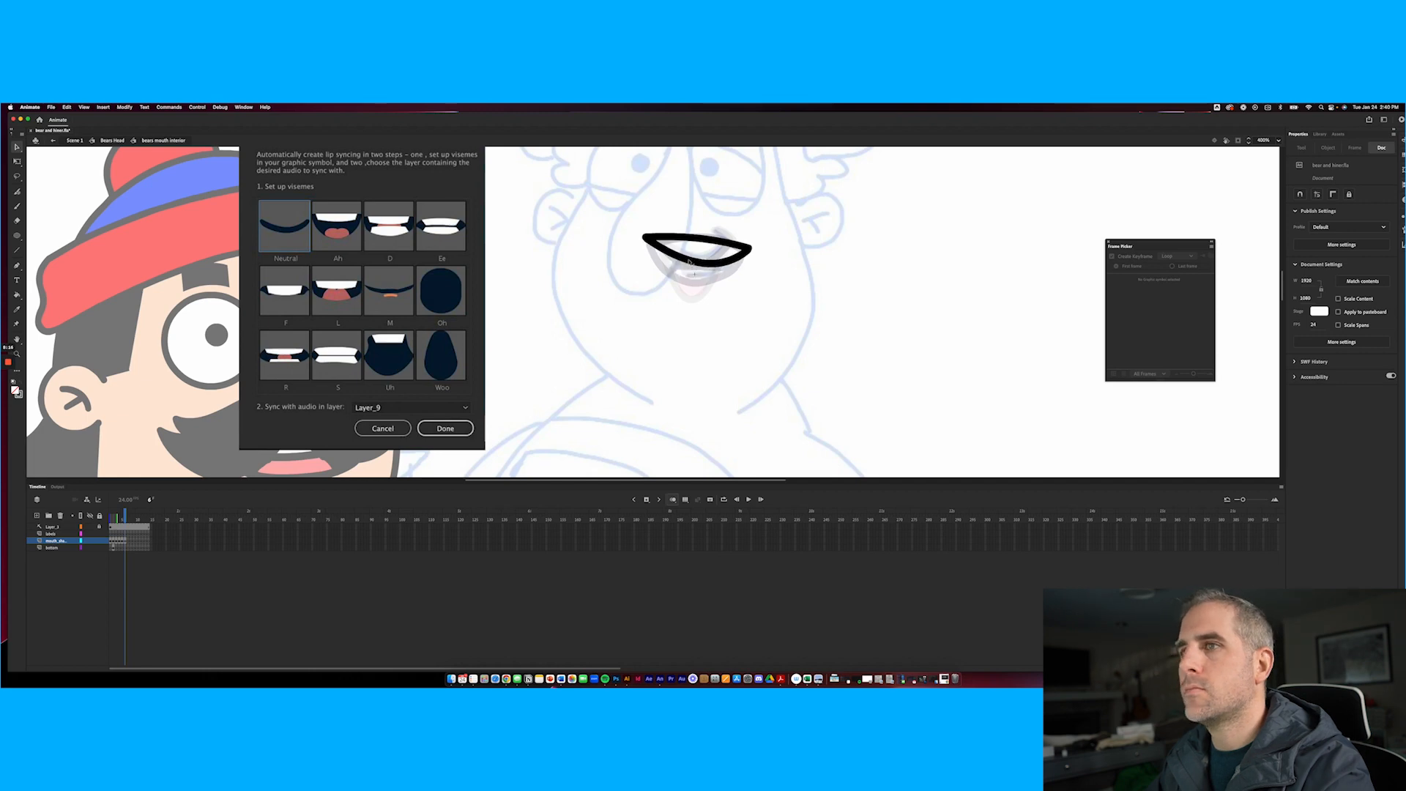
pyautogui.moveTo(689, 262); pyautogui.dragTo(650, 272)
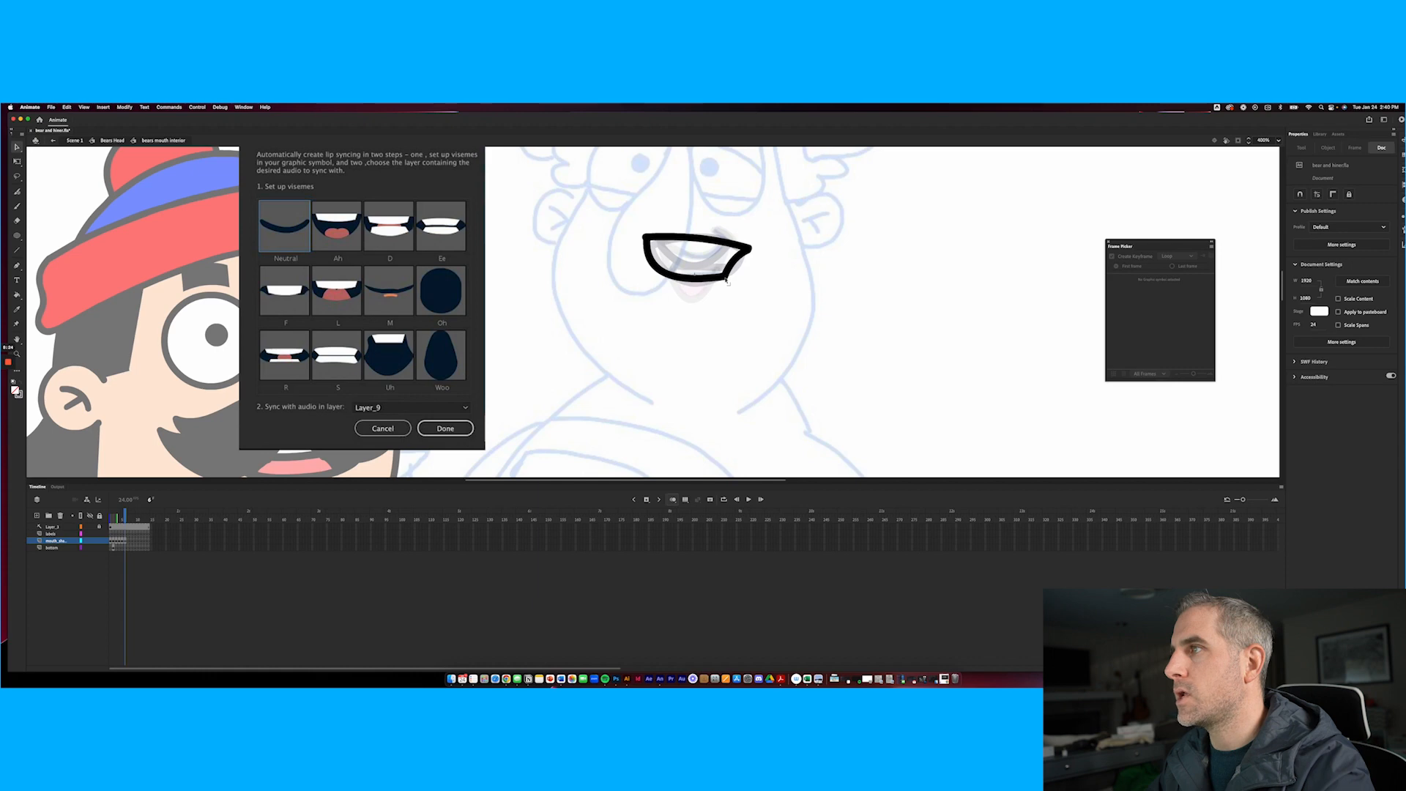
pyautogui.moveTo(729, 280); pyautogui.dragTo(661, 270)
pyautogui.moveTo(657, 274); pyautogui.dragTo(698, 295)
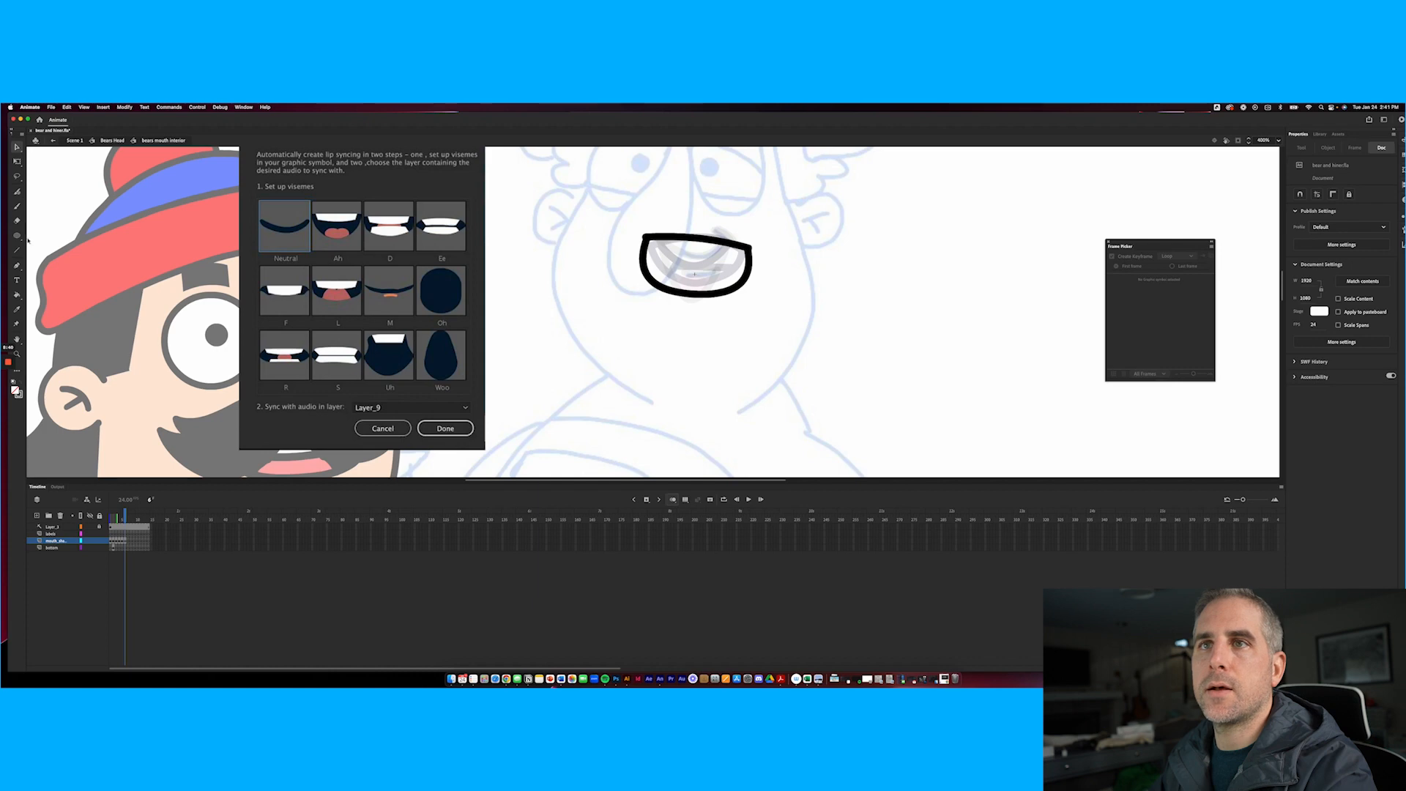
# Draw a line inside the open mouth below the upper lip and bend it downward to form the upper teeth
pyautogui.press('n')
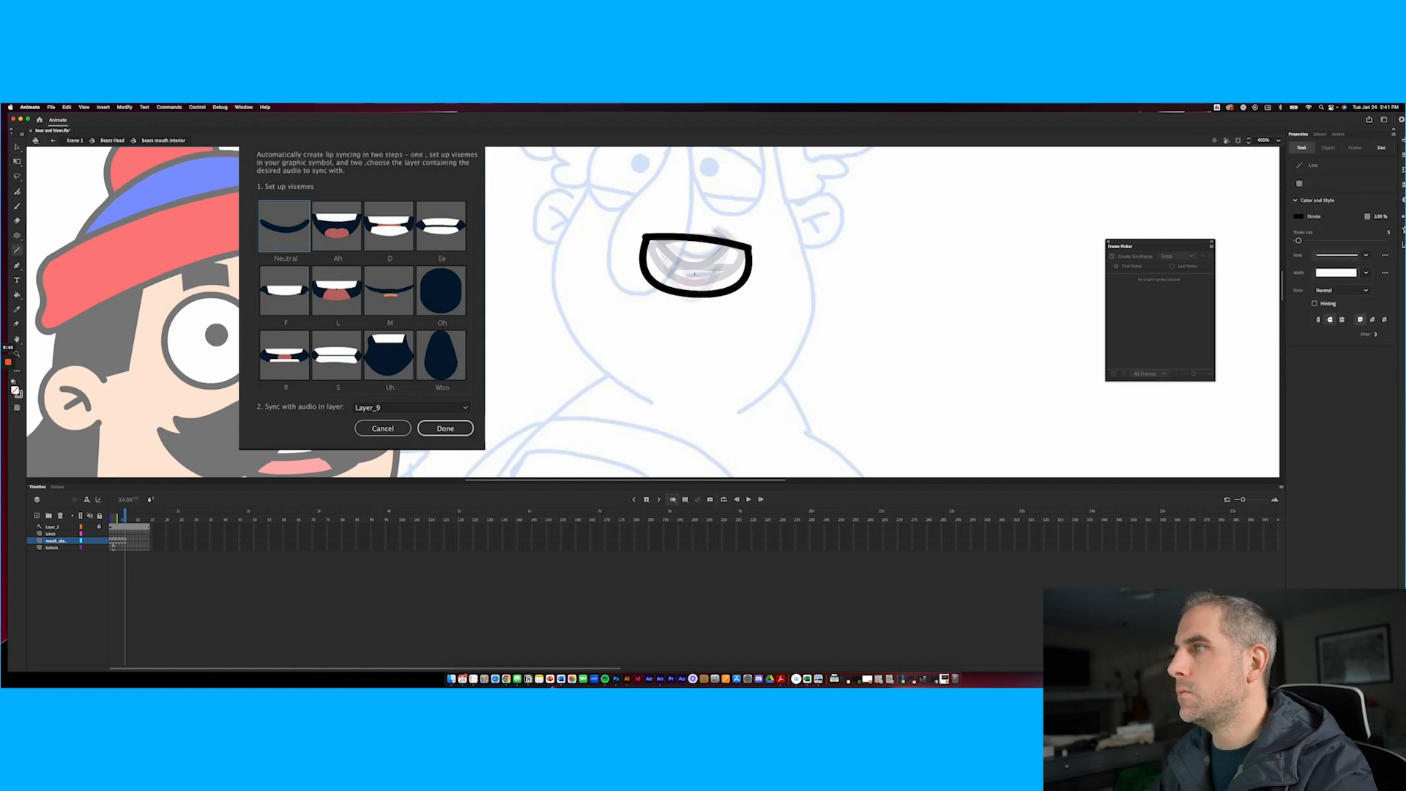
pyautogui.press('super+z')
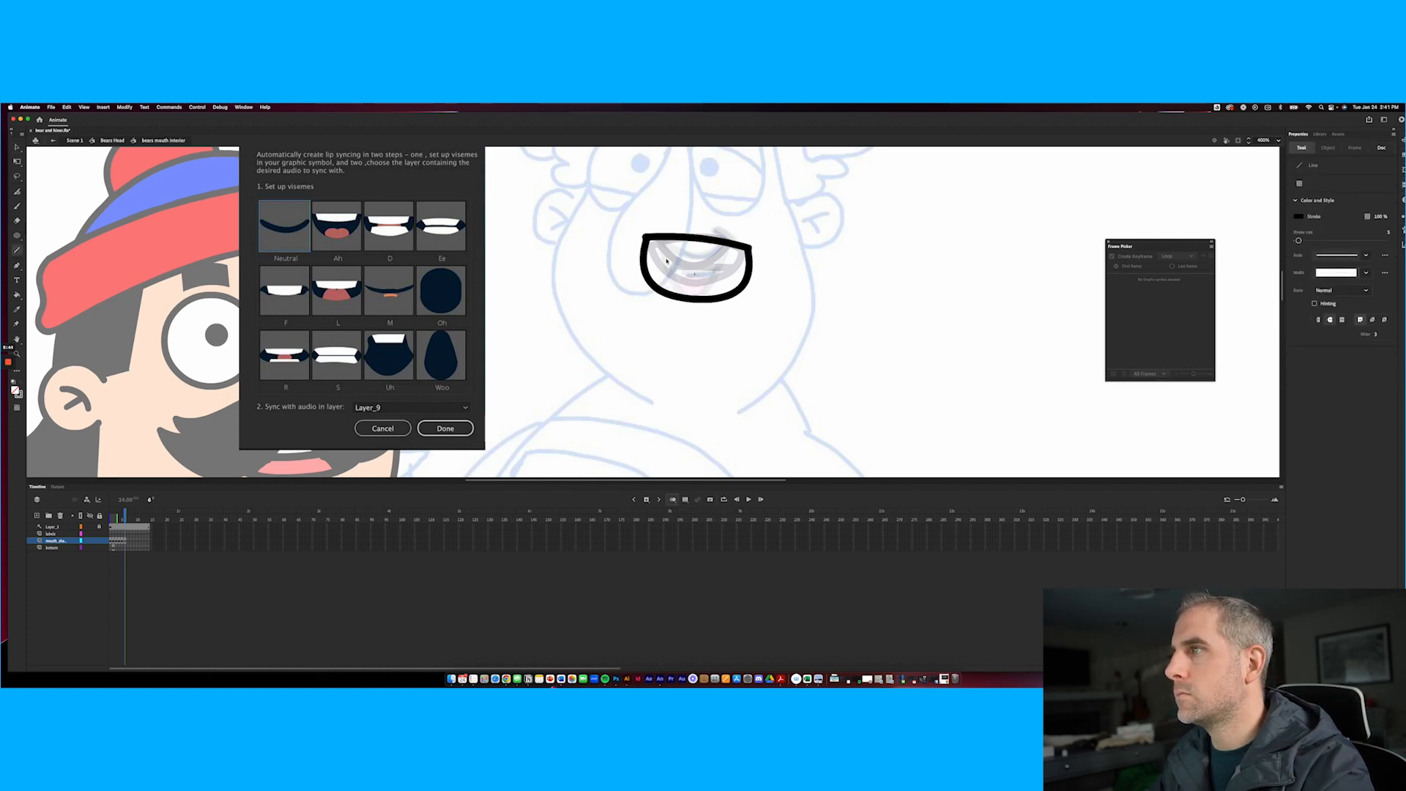
pyautogui.moveTo(666, 258)
pyautogui.mouseDown()
pyautogui.moveTo(719, 260)
pyautogui.moveTo(697, 270)
pyautogui.moveTo(727, 247)
pyautogui.moveTo(709, 267)
pyautogui.moveTo(659, 241)
pyautogui.moveTo(682, 268)
pyautogui.mouseUp()
pyautogui.press('v')
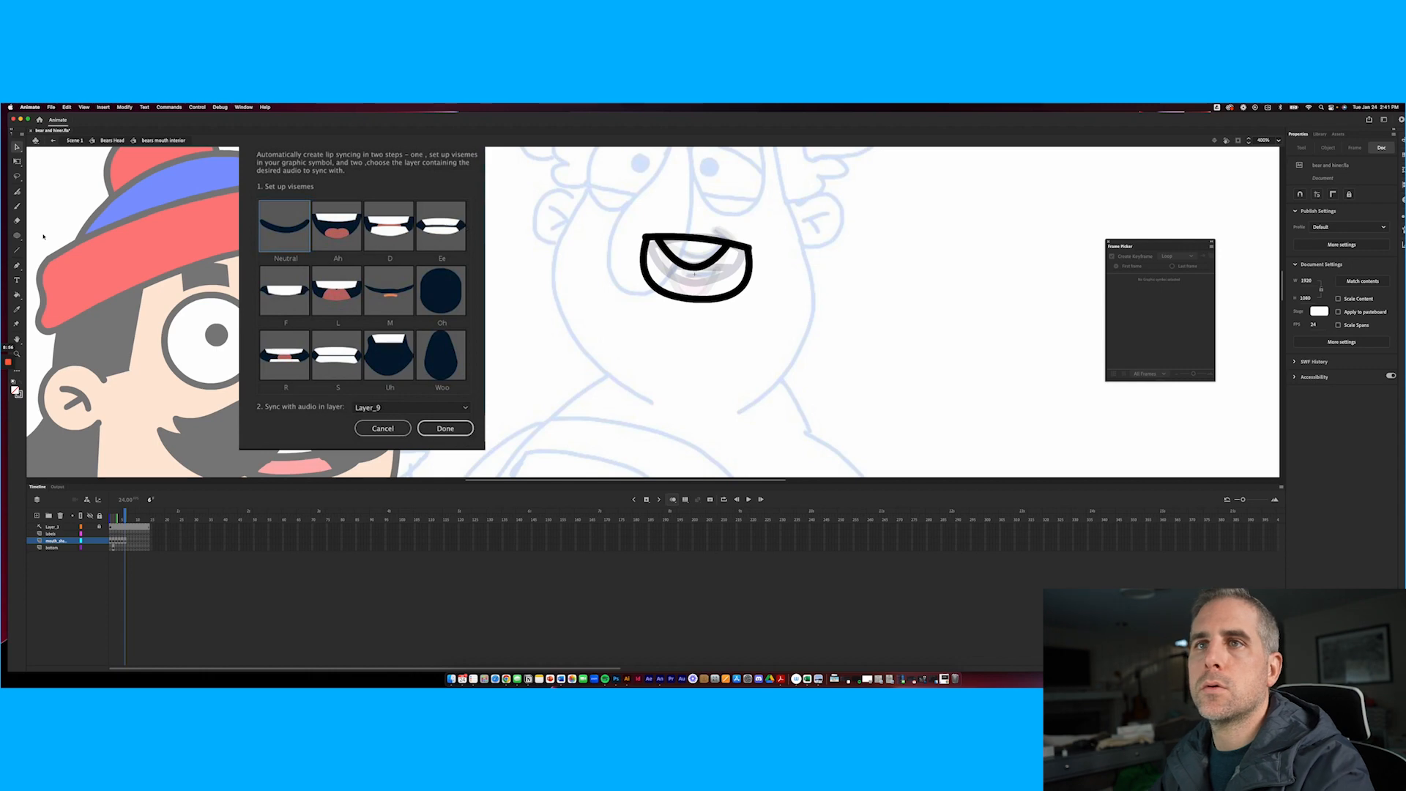
# Paint a pink tongue inside the open mouth with the Classic Brush, on the layer beneath the mouth outlines
pyautogui.click(17, 208)
pyautogui.moveTo(687, 264); pyautogui.dragTo(668, 267)
pyautogui.press('super+z')
pyautogui.press('[')
pyautogui.press('[')
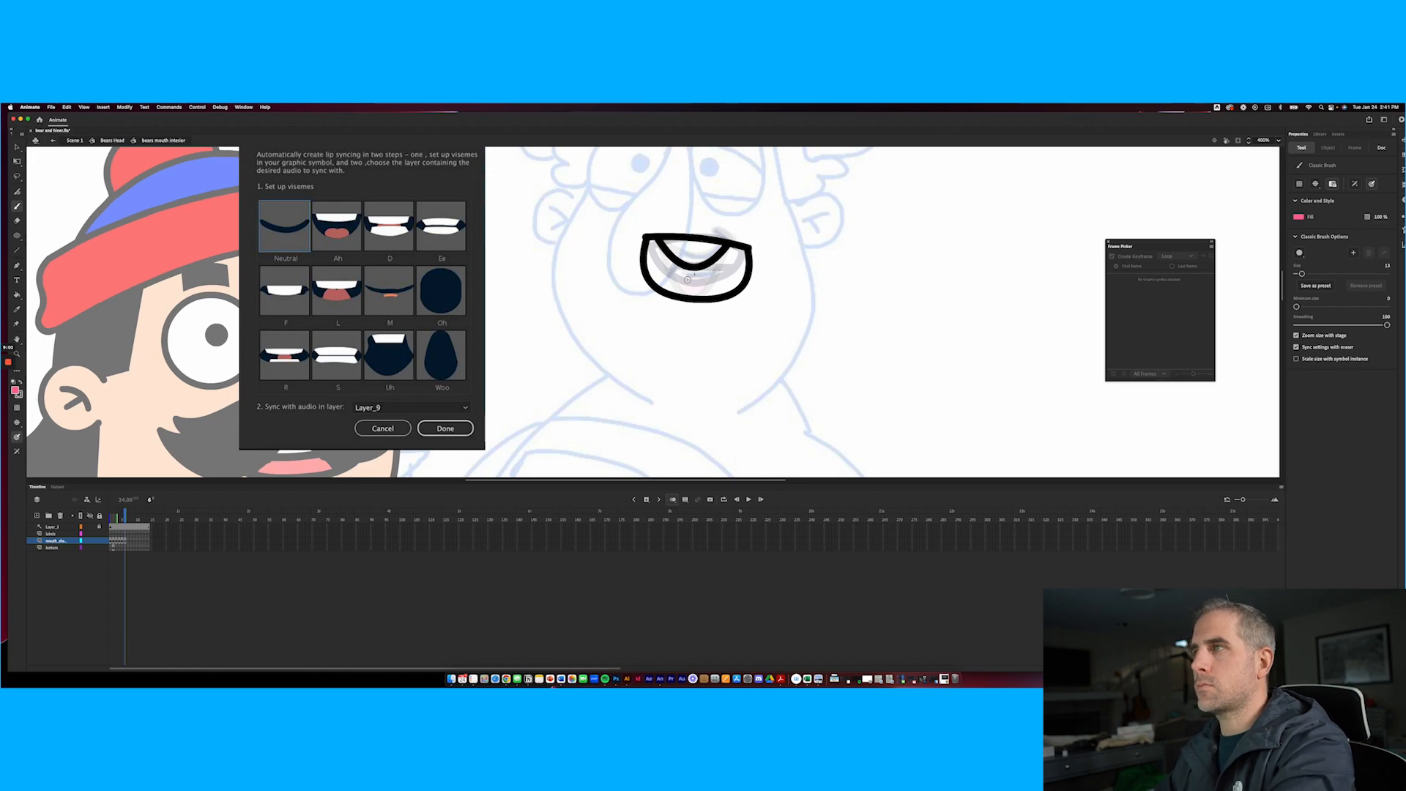
pyautogui.click(125, 550)
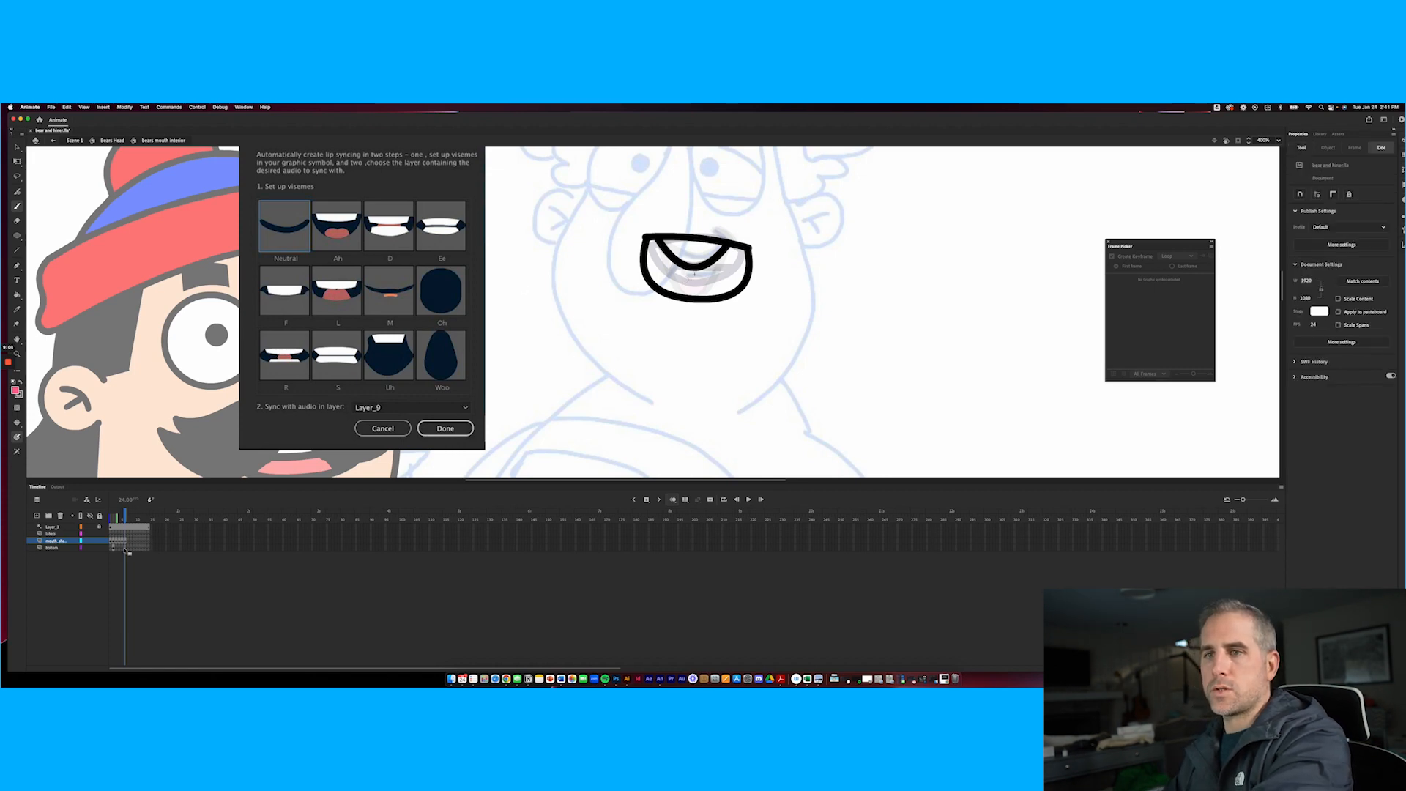
pyautogui.click(125, 548)
pyautogui.moveTo(694, 272)
pyautogui.mouseDown()
pyautogui.moveTo(675, 275)
pyautogui.moveTo(703, 283)
pyautogui.mouseUp()
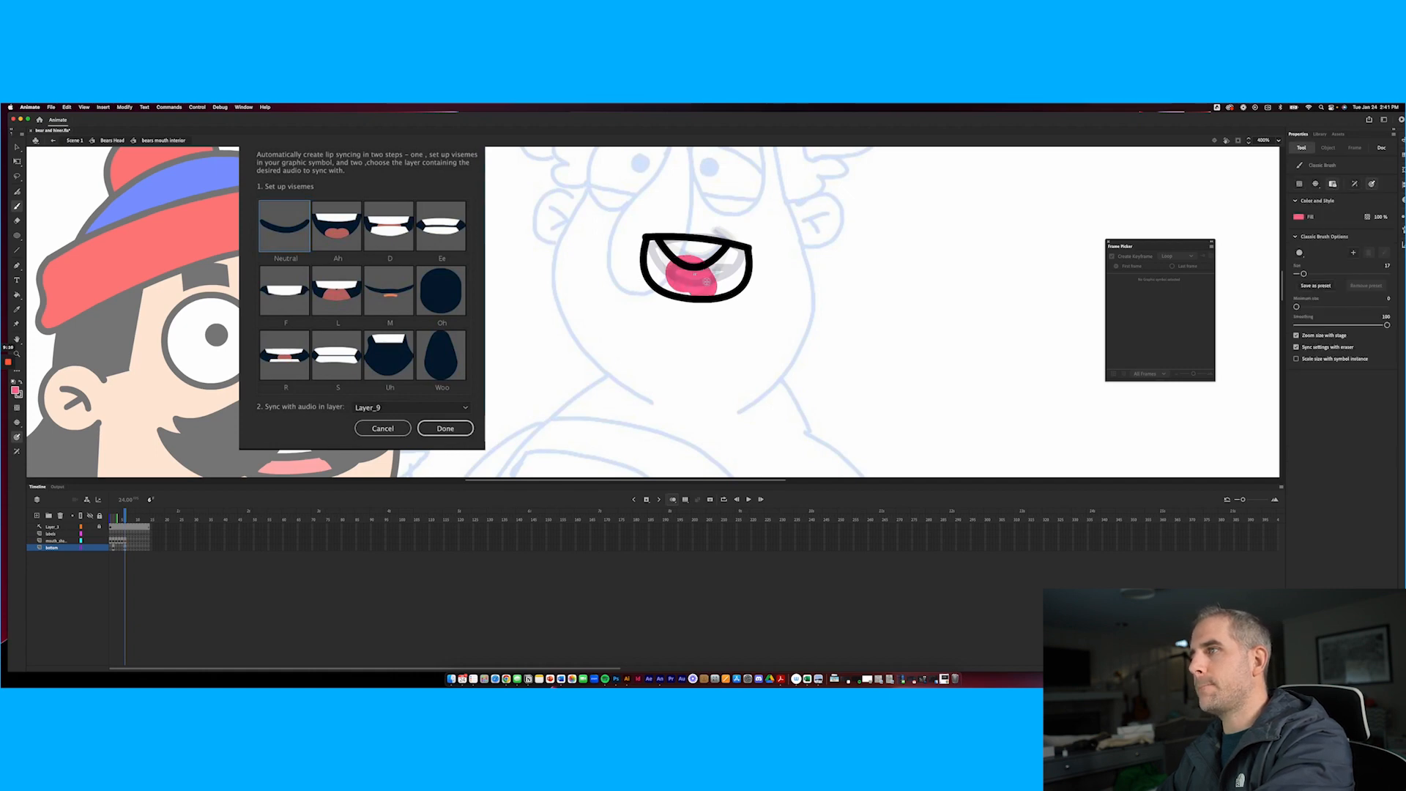
pyautogui.moveTo(709, 288)
pyautogui.mouseDown()
pyautogui.moveTo(706, 268)
pyautogui.moveTo(716, 290)
pyautogui.moveTo(680, 272)
pyautogui.mouseUp()
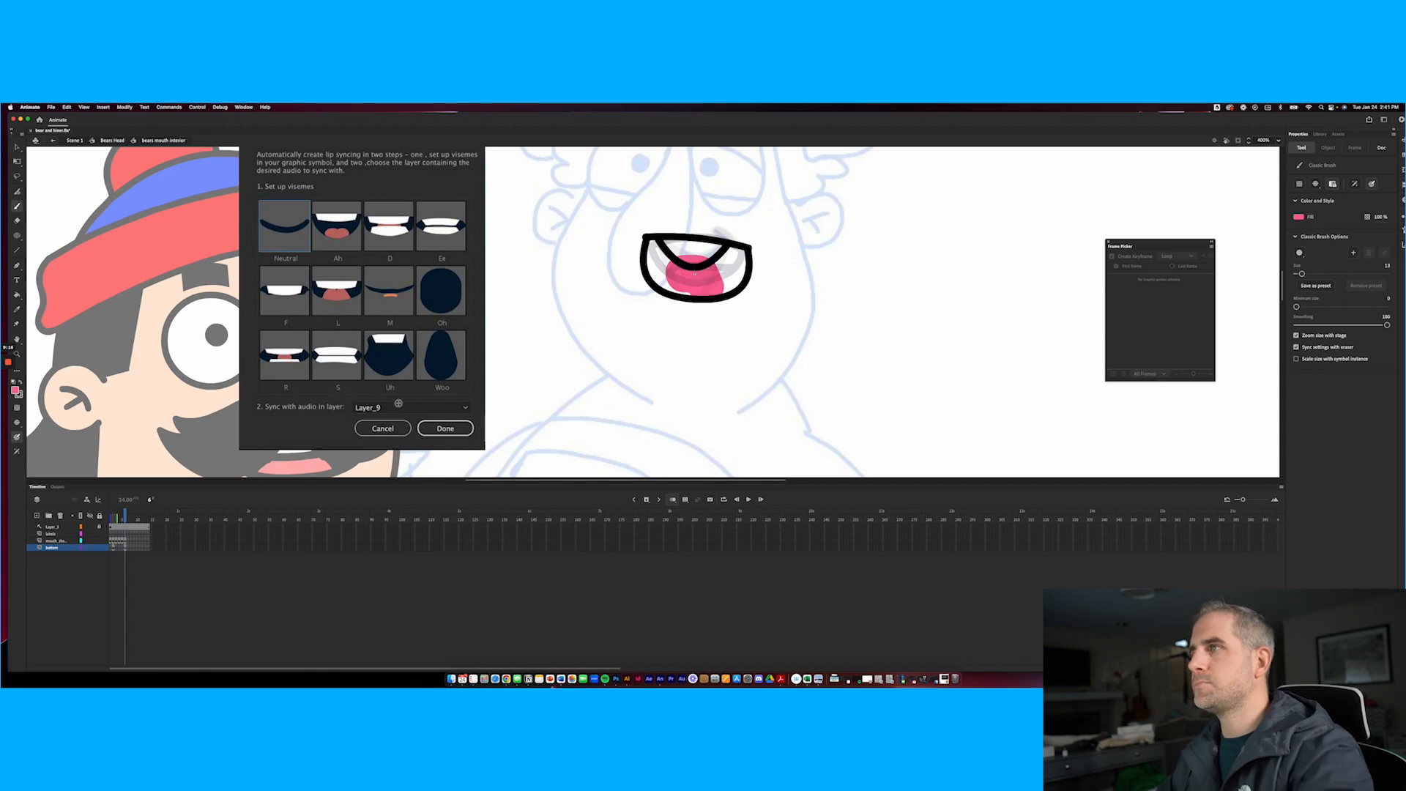
# On the next mouth frame, draw a closed mouth line bent slightly downward, with a short curved lower-lip stroke beneath it
pyautogui.click(128, 540)
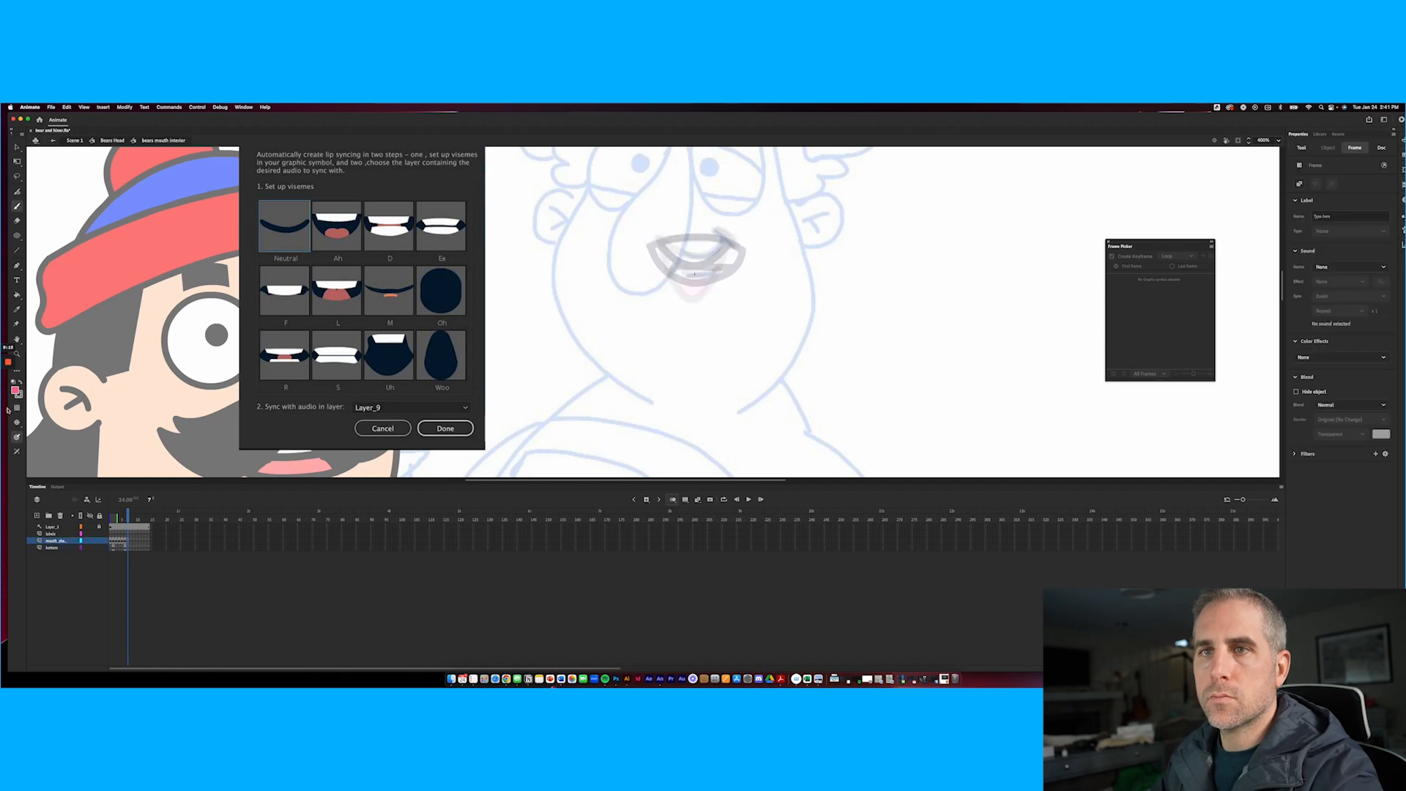
pyautogui.click(18, 250)
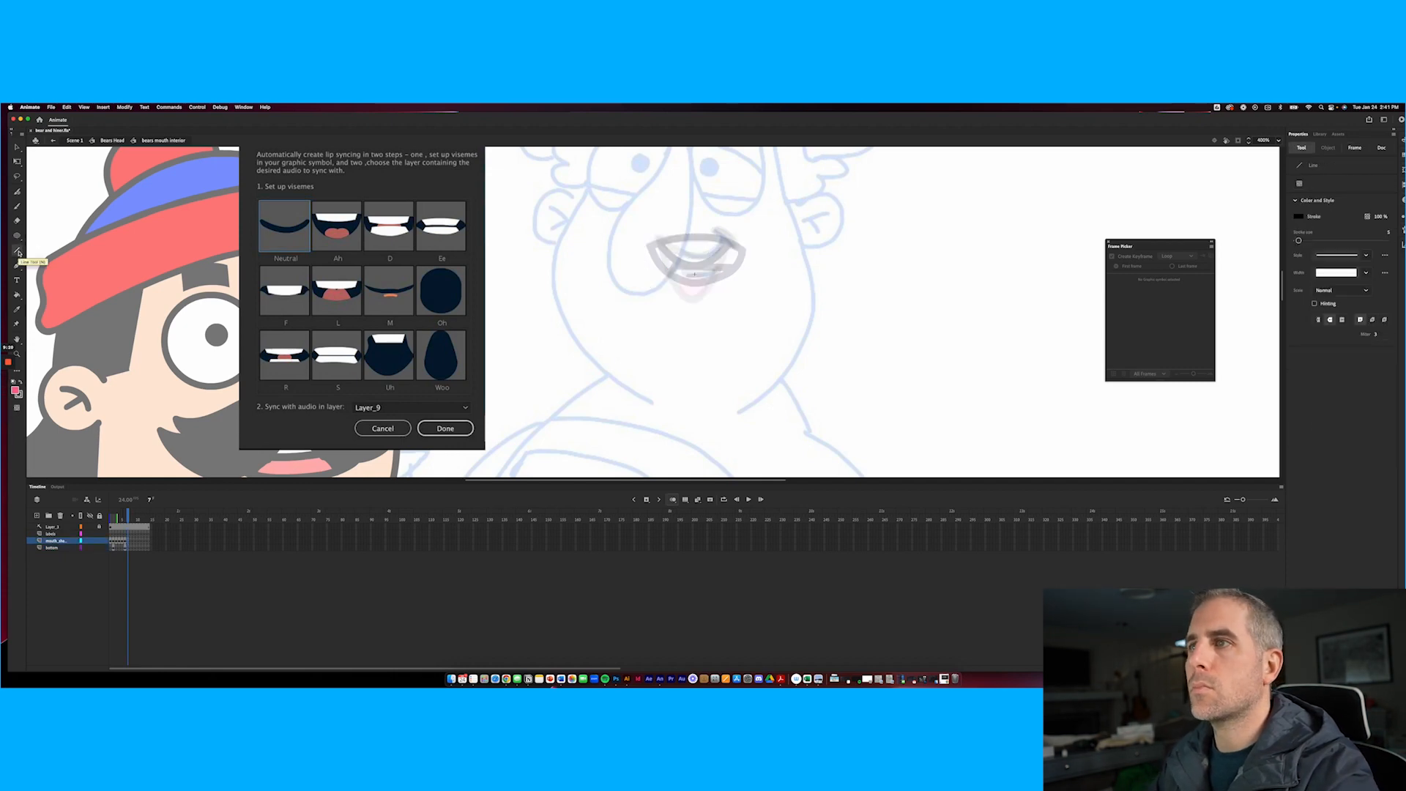
pyautogui.moveTo(643, 246)
pyautogui.mouseDown()
pyautogui.moveTo(762, 251)
pyautogui.moveTo(693, 257)
pyautogui.mouseUp()
pyautogui.press('v')
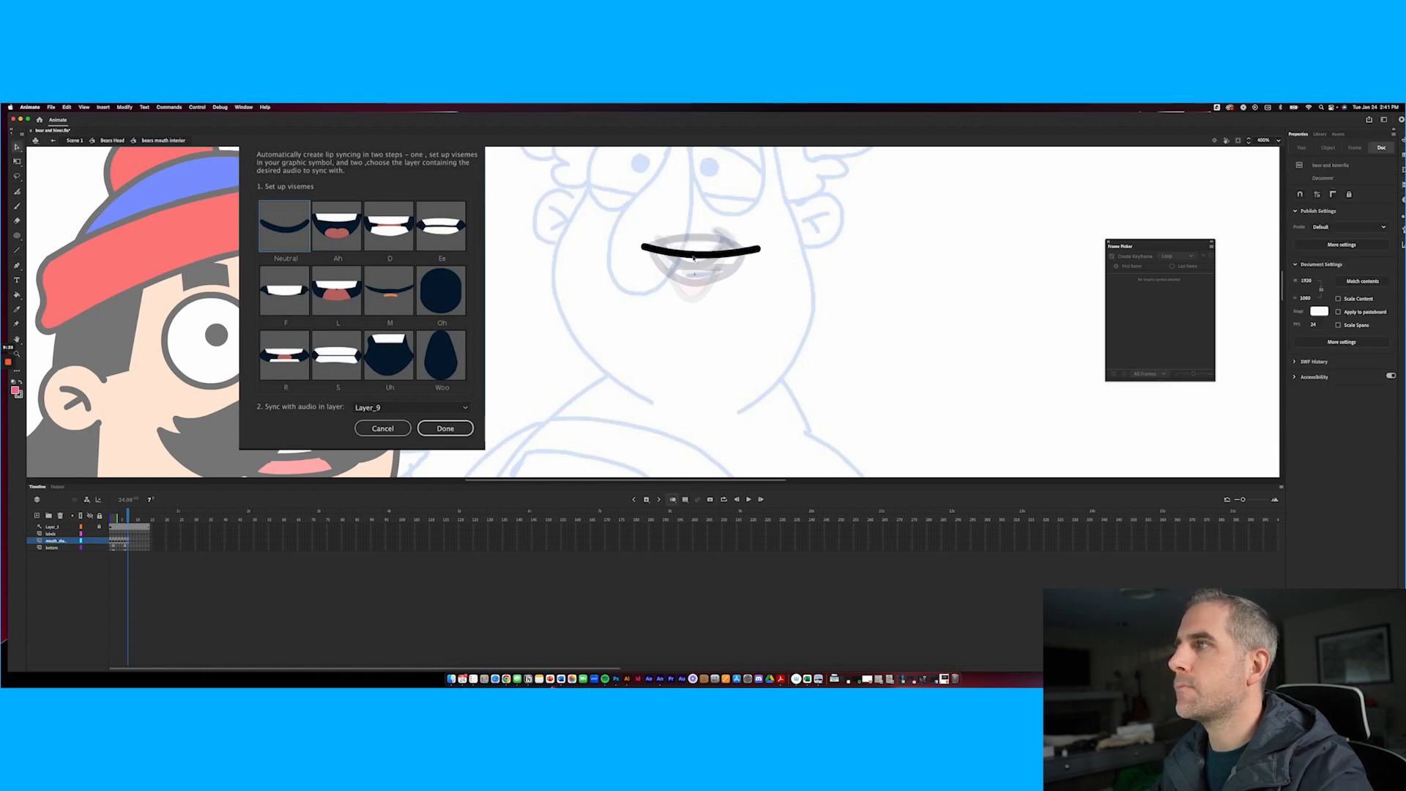
pyautogui.press('n')
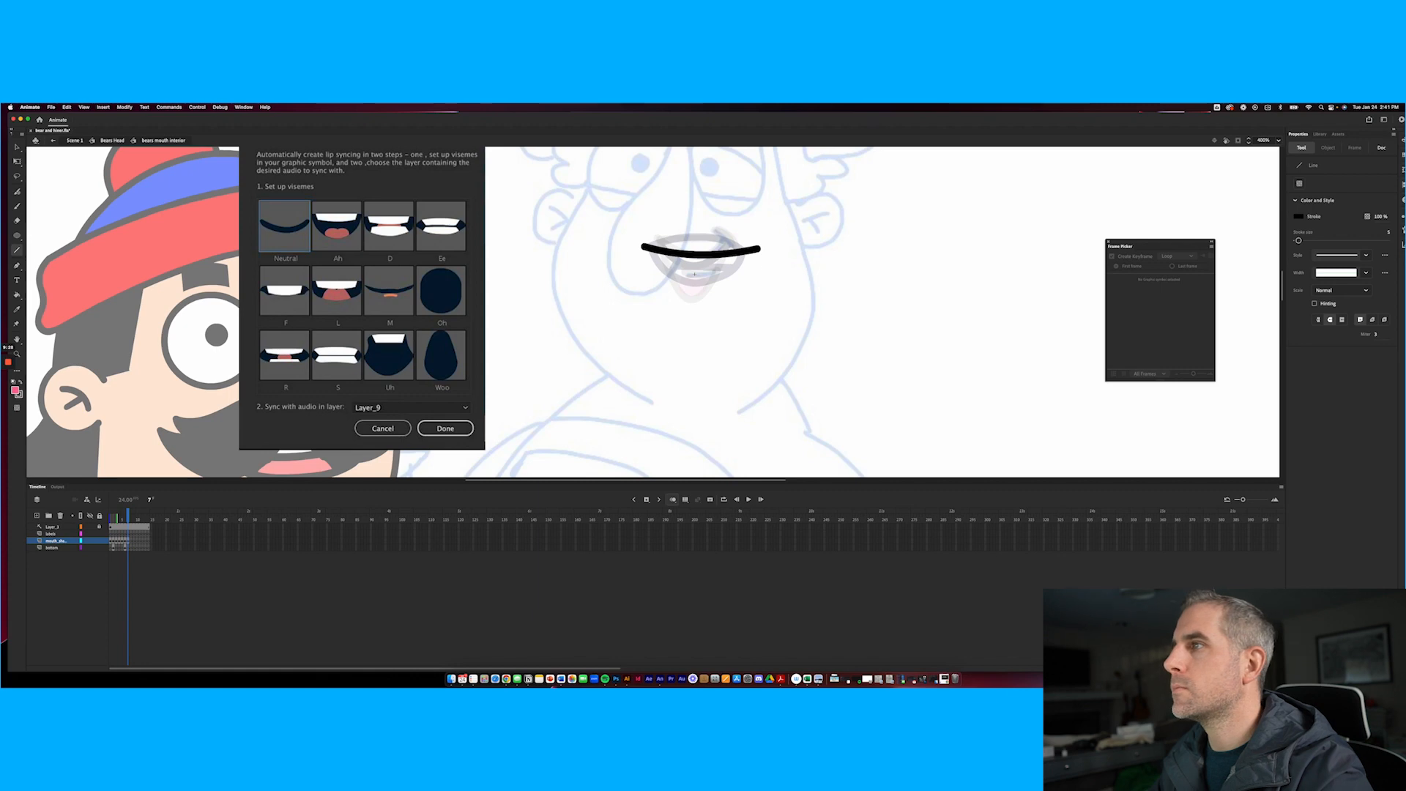
pyautogui.moveTo(681, 269)
pyautogui.mouseDown()
pyautogui.moveTo(722, 271)
pyautogui.moveTo(703, 276)
pyautogui.mouseUp()
pyautogui.press('v')
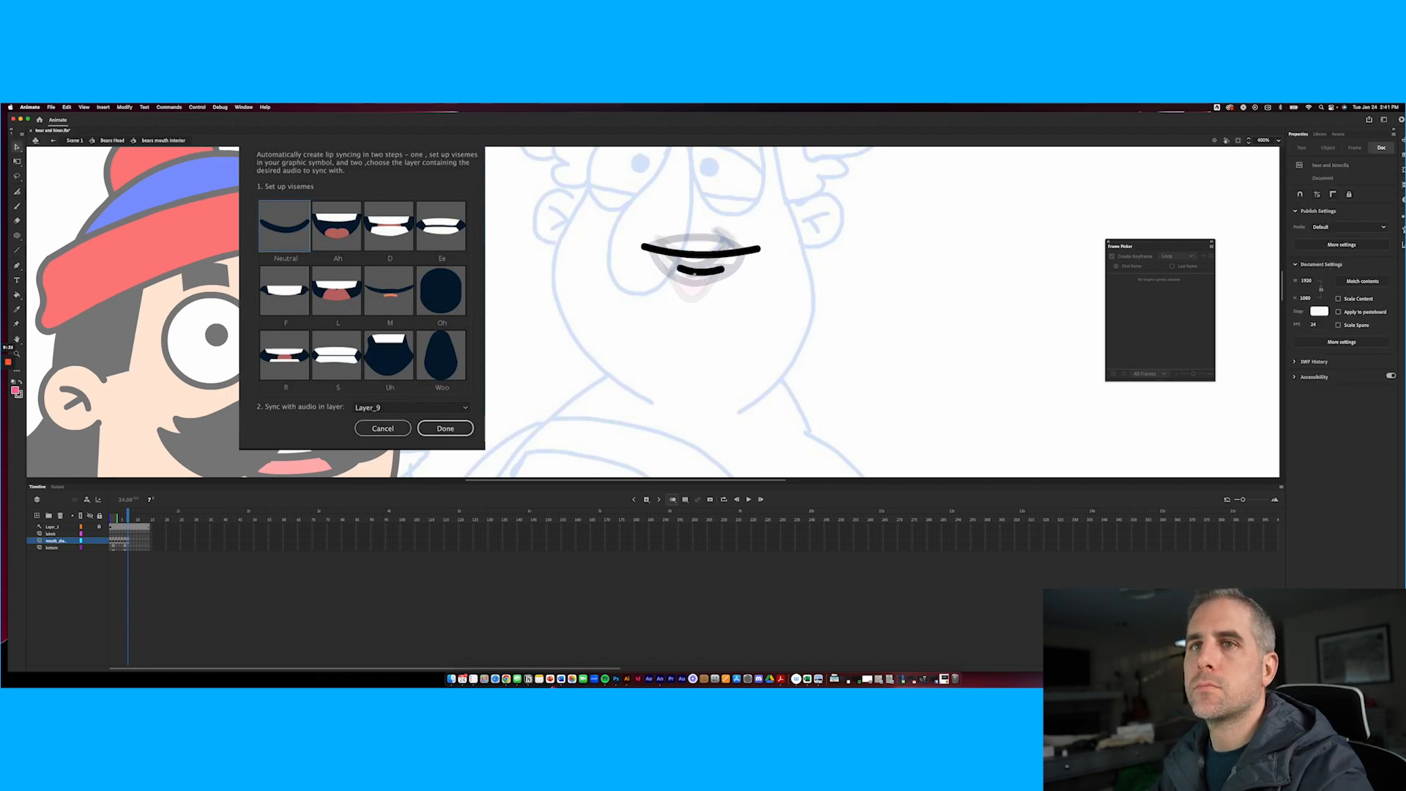
# On a new empty mouth frame, draw an arched upper lip and close it with a downward-curved lower lip
pyautogui.click(21, 250)
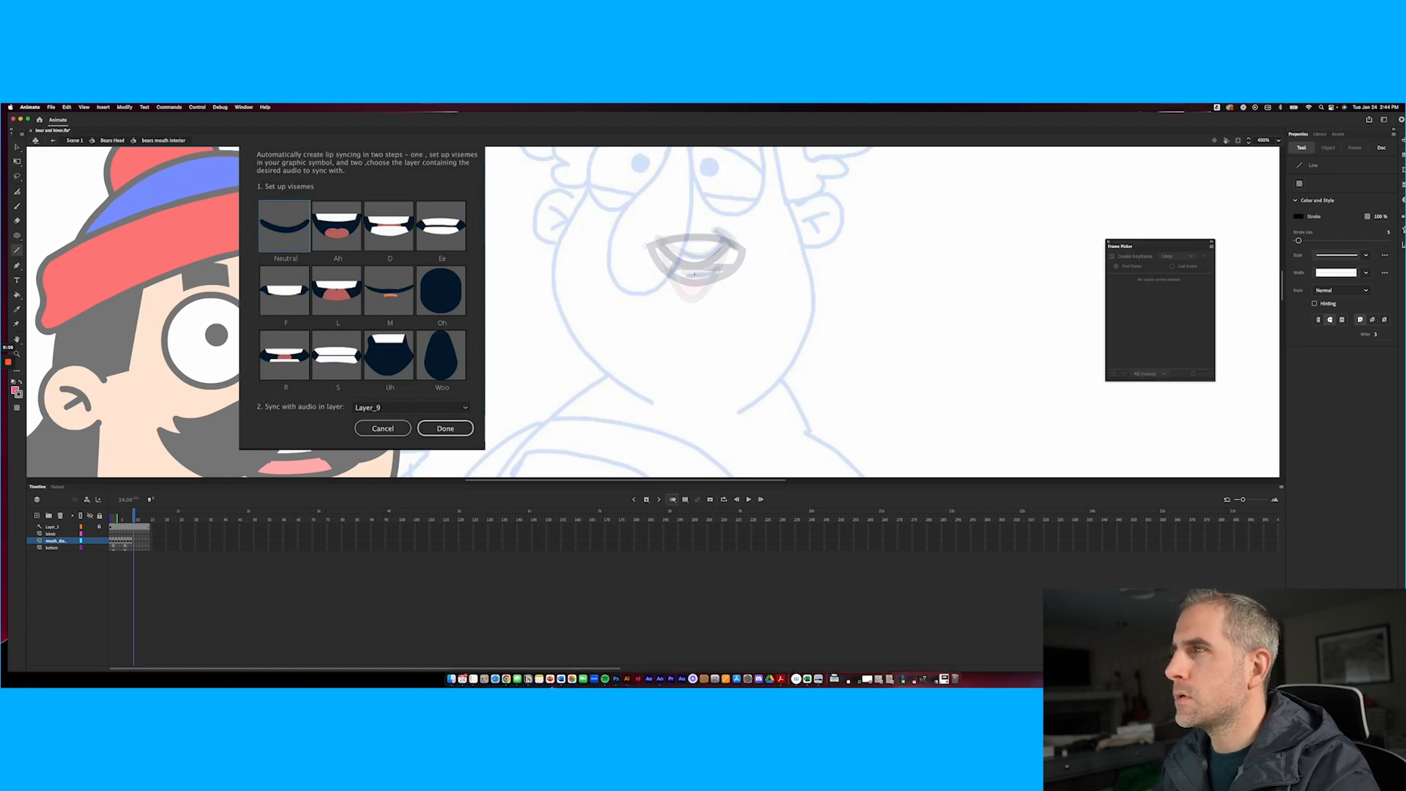
pyautogui.moveTo(659, 249)
pyautogui.mouseDown()
pyautogui.moveTo(752, 250)
pyautogui.moveTo(702, 240)
pyautogui.mouseUp()
pyautogui.press('v')
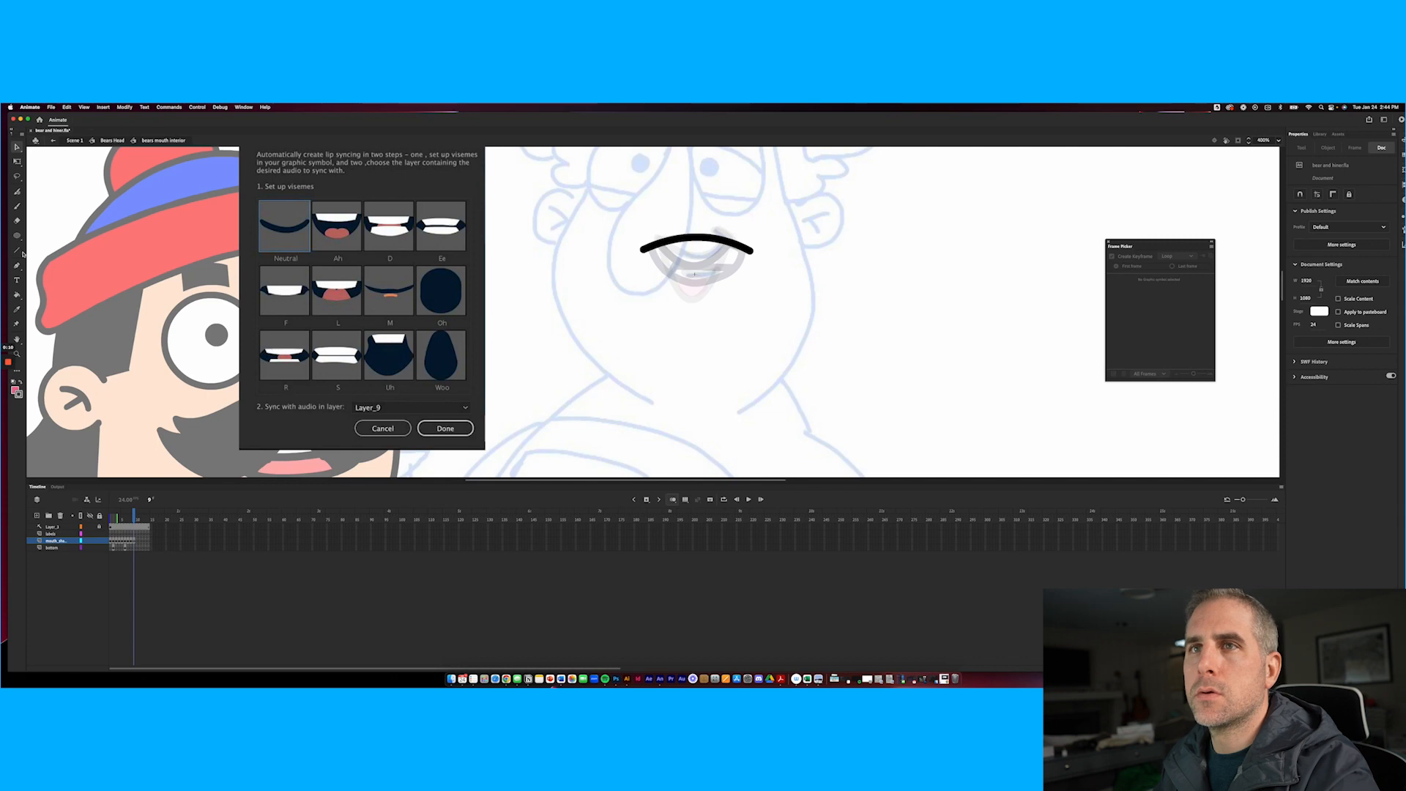
pyautogui.click(17, 251)
pyautogui.moveTo(666, 264)
pyautogui.mouseDown()
pyautogui.moveTo(750, 252)
pyautogui.moveTo(701, 275)
pyautogui.moveTo(645, 250)
pyautogui.moveTo(703, 273)
pyautogui.moveTo(695, 280)
pyautogui.mouseUp()
pyautogui.press('v')
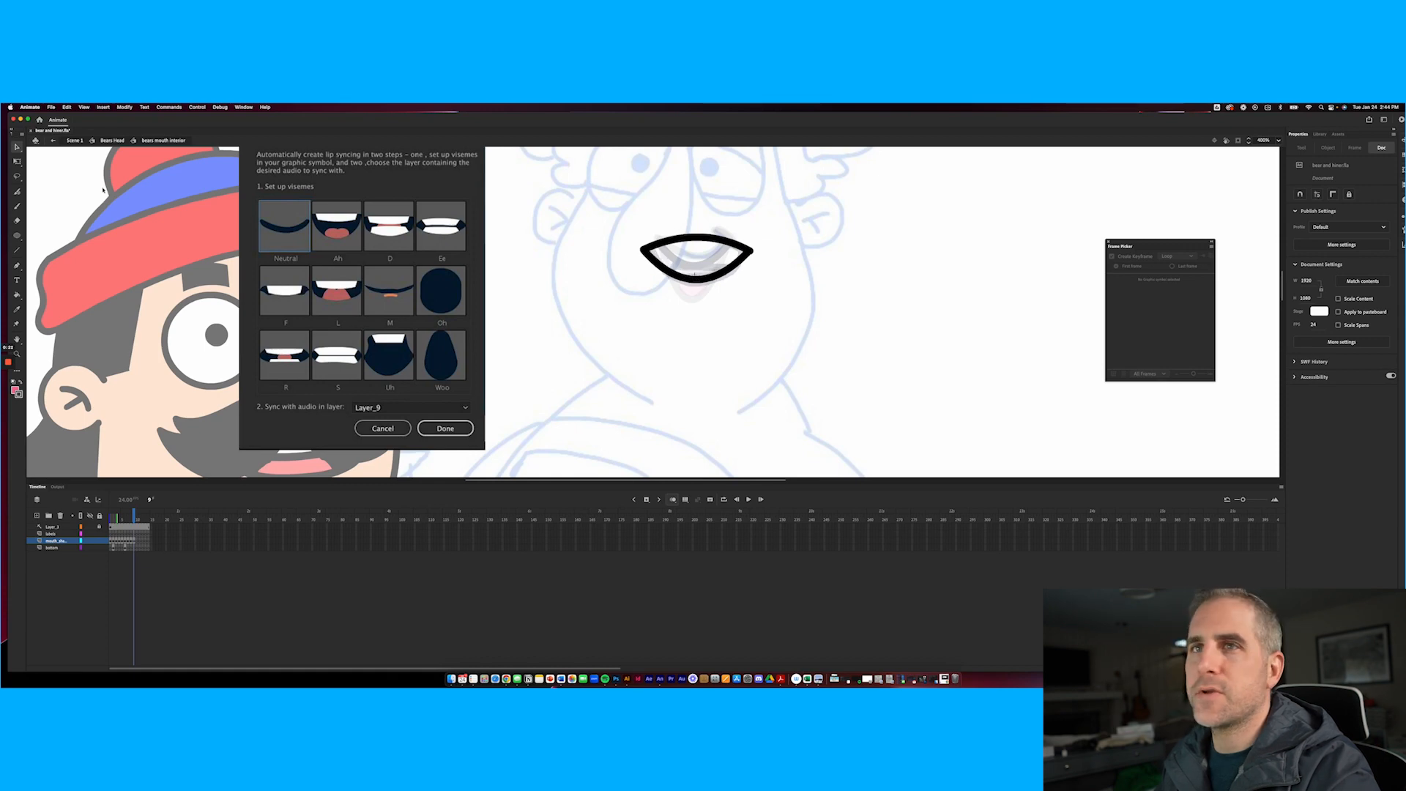
# Draw a downward-bent upper teeth line inside the mouth and add a short line across the gap above the lower lip
pyautogui.click(18, 252)
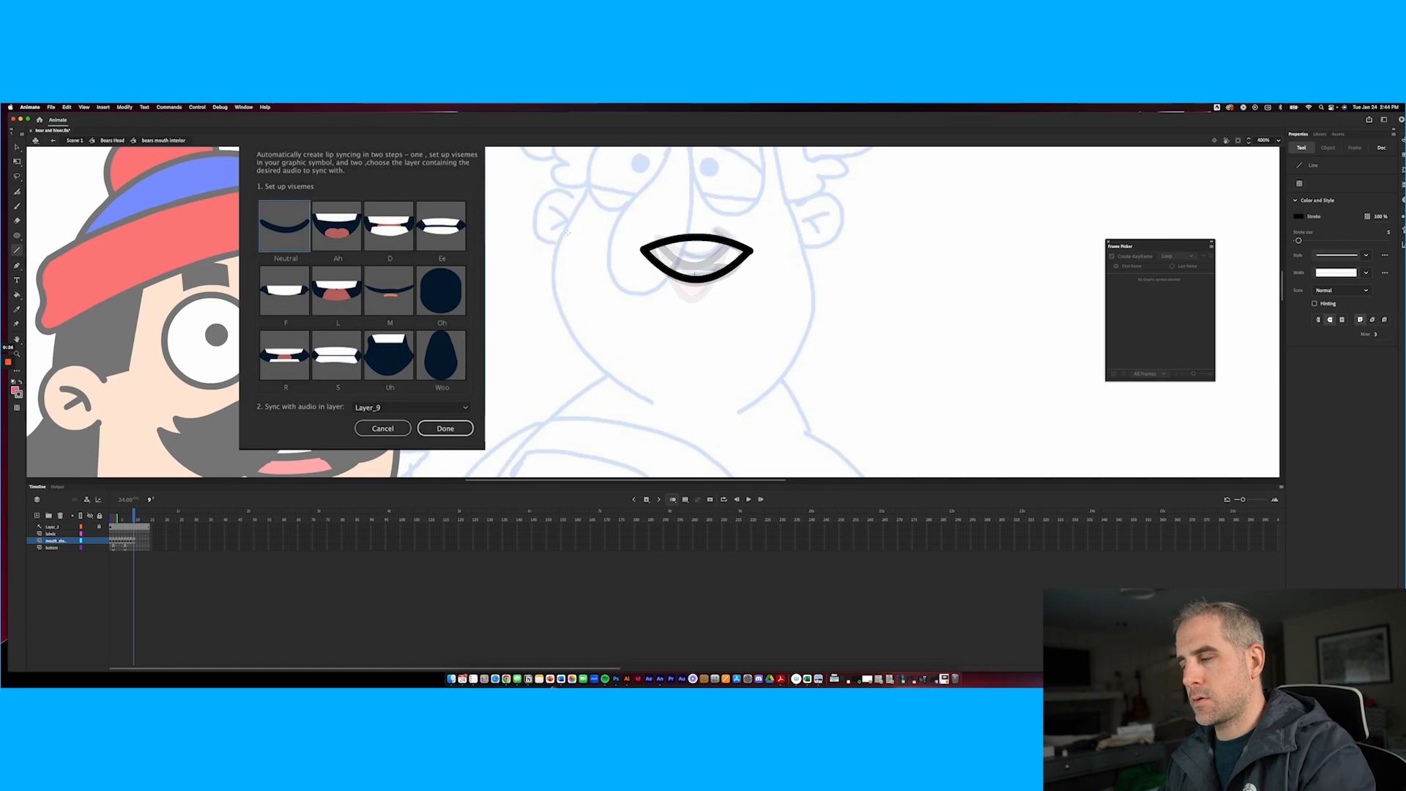
pyautogui.moveTo(668, 256)
pyautogui.mouseDown()
pyautogui.moveTo(731, 246)
pyautogui.moveTo(663, 246)
pyautogui.moveTo(696, 260)
pyautogui.mouseUp()
pyautogui.press('v')
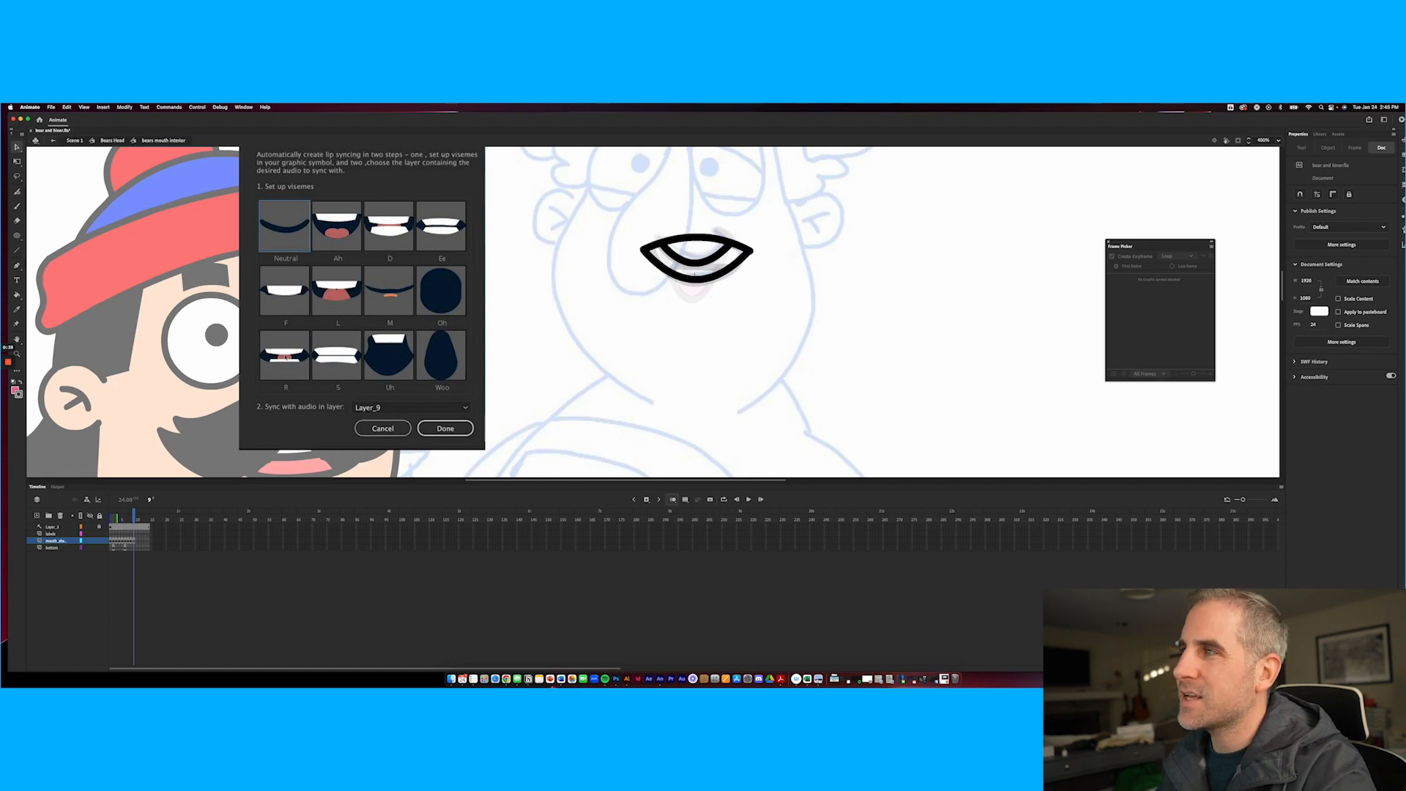
pyautogui.press('n')
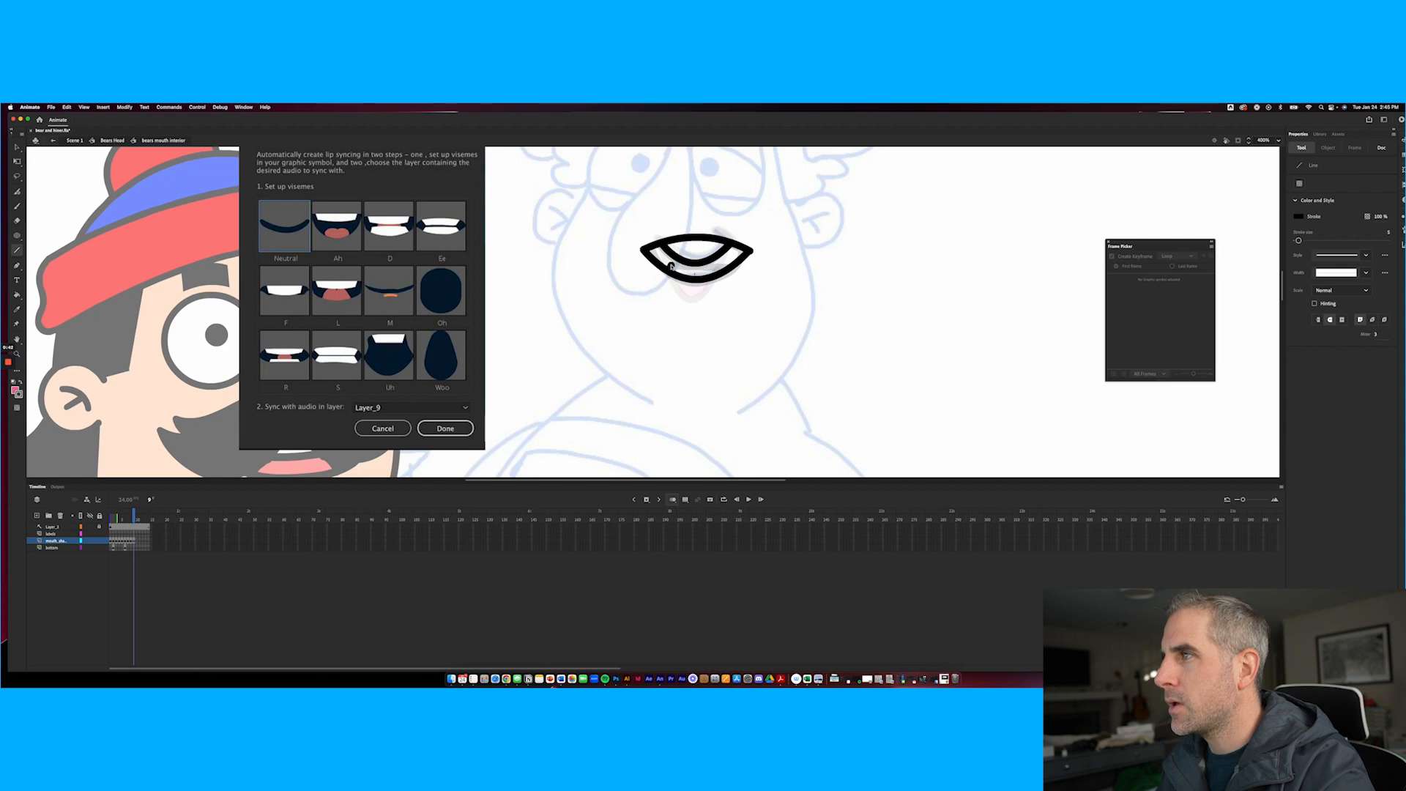
pyautogui.moveTo(674, 265); pyautogui.dragTo(722, 271)
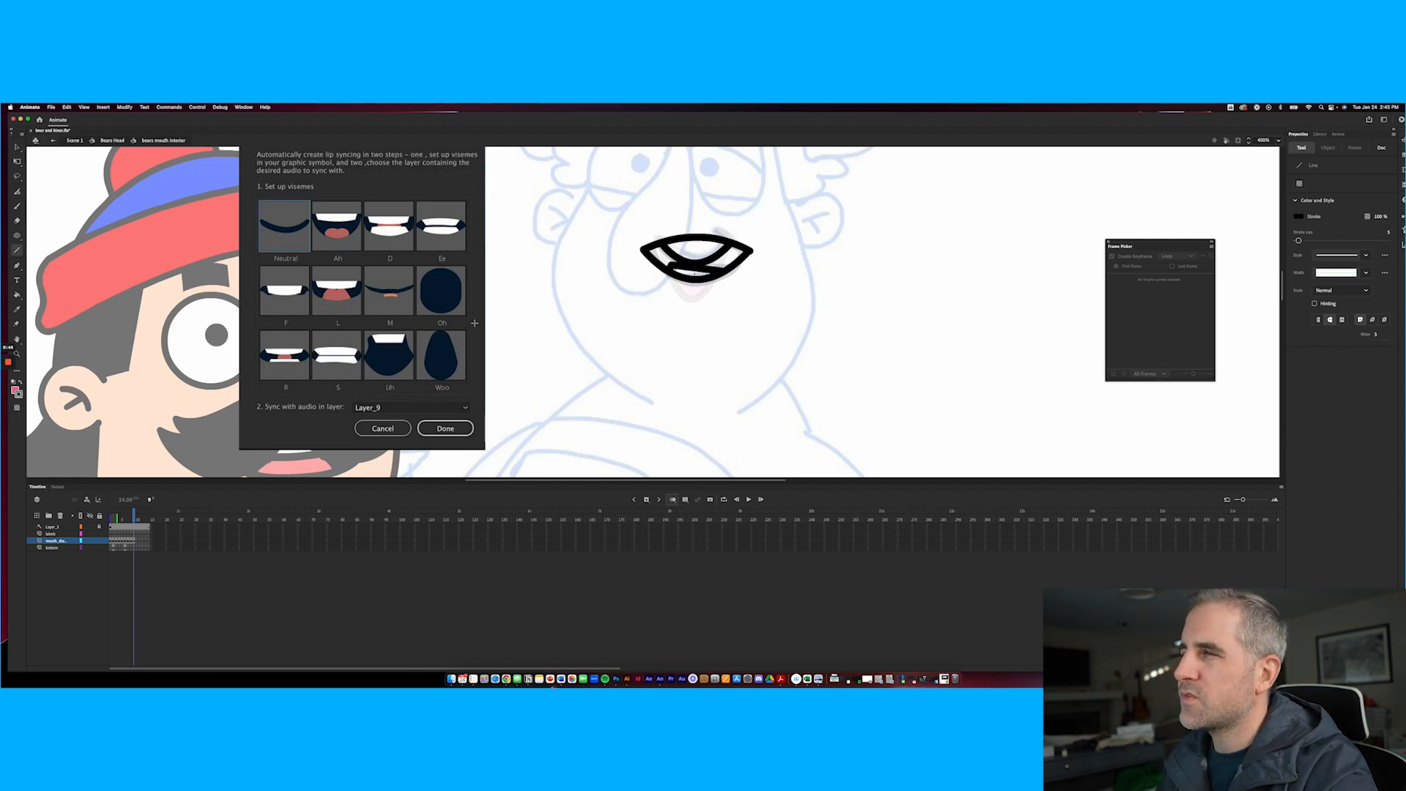
# Paint a small pink patch of tongue between the teeth line and lower lip, on the layer beneath the outlines
pyautogui.press('b')
pyautogui.click(134, 547)
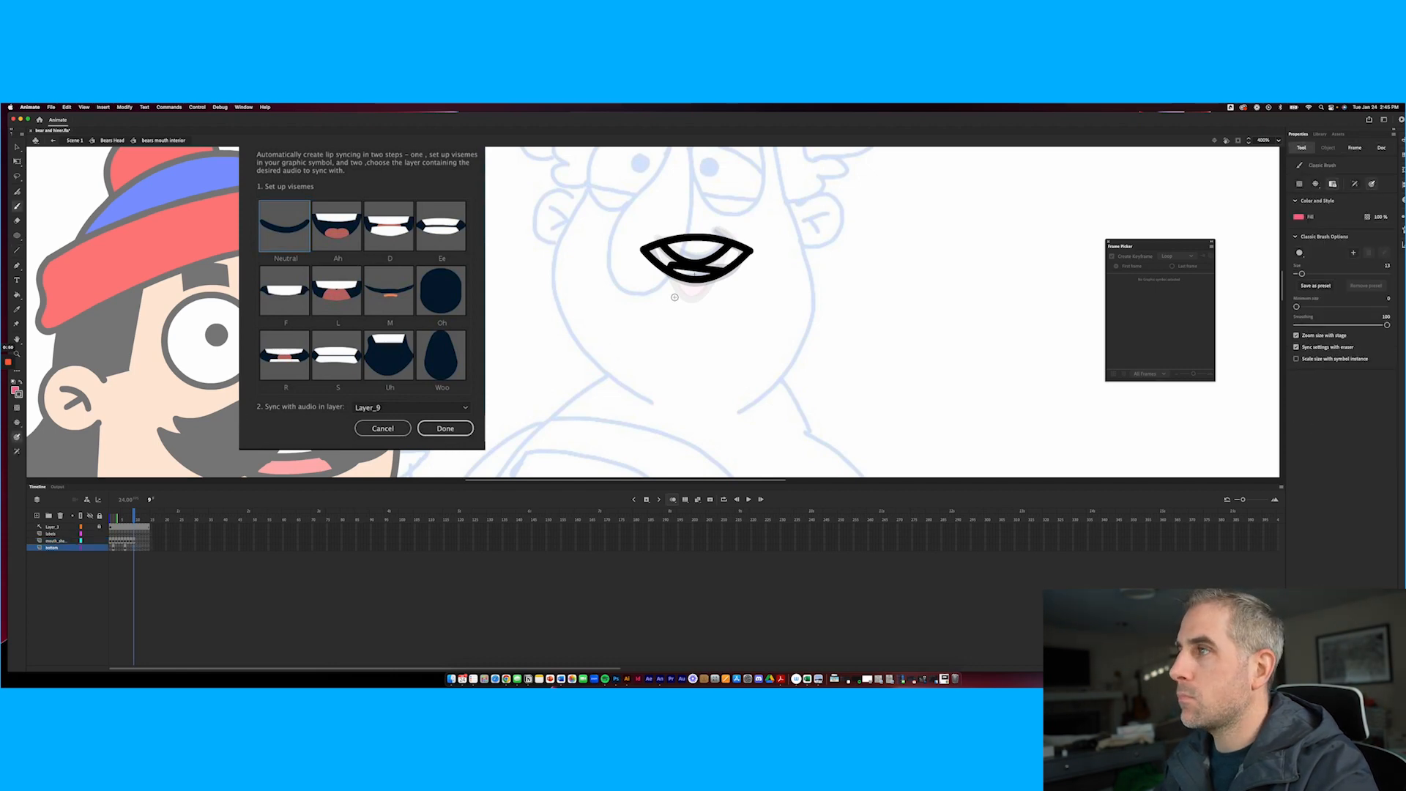
pyautogui.moveTo(705, 255); pyautogui.dragTo(716, 262)
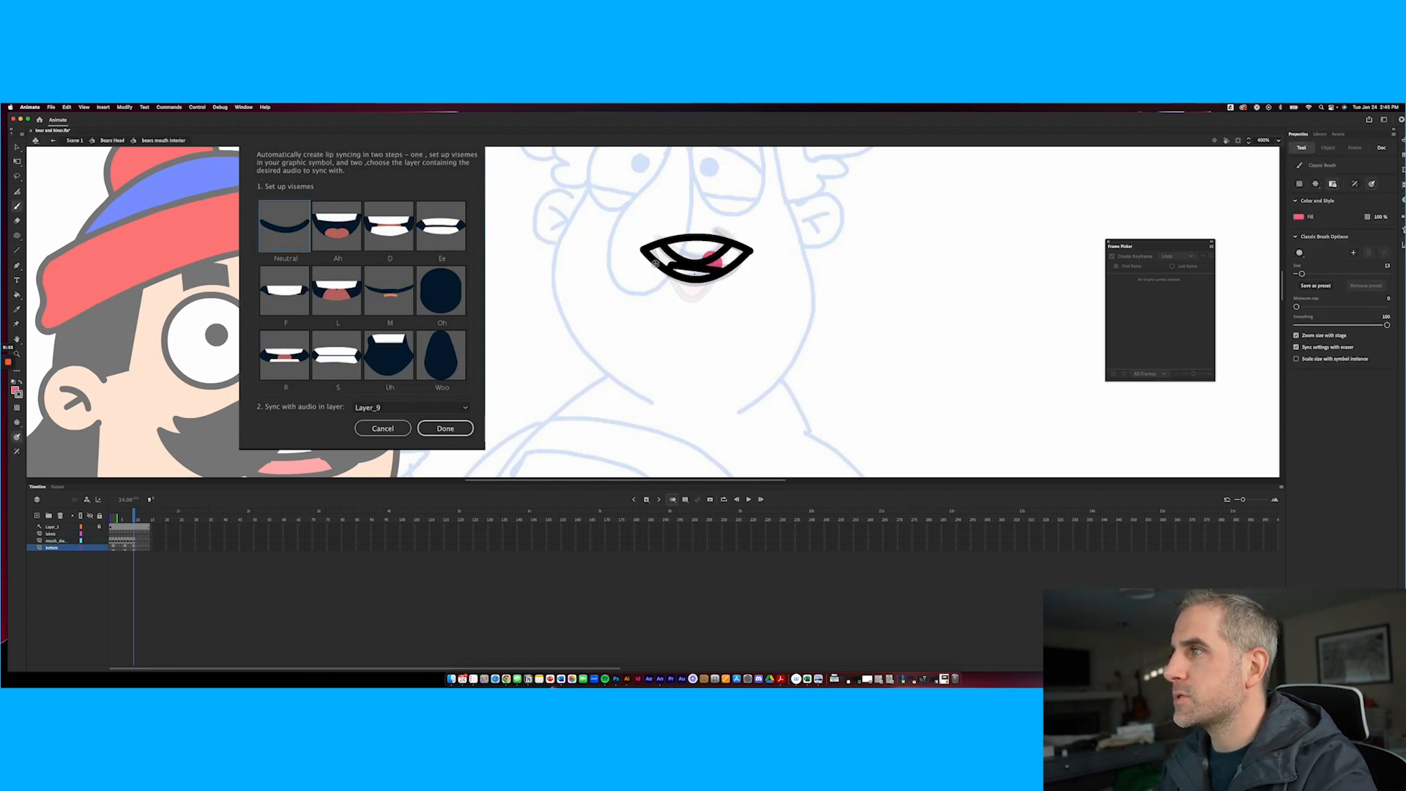
# On the next mouth frame, draw a wide arched upper lip and join its ends with a downward-curved lower lip
pyautogui.click(136, 541)
pyautogui.click(17, 252)
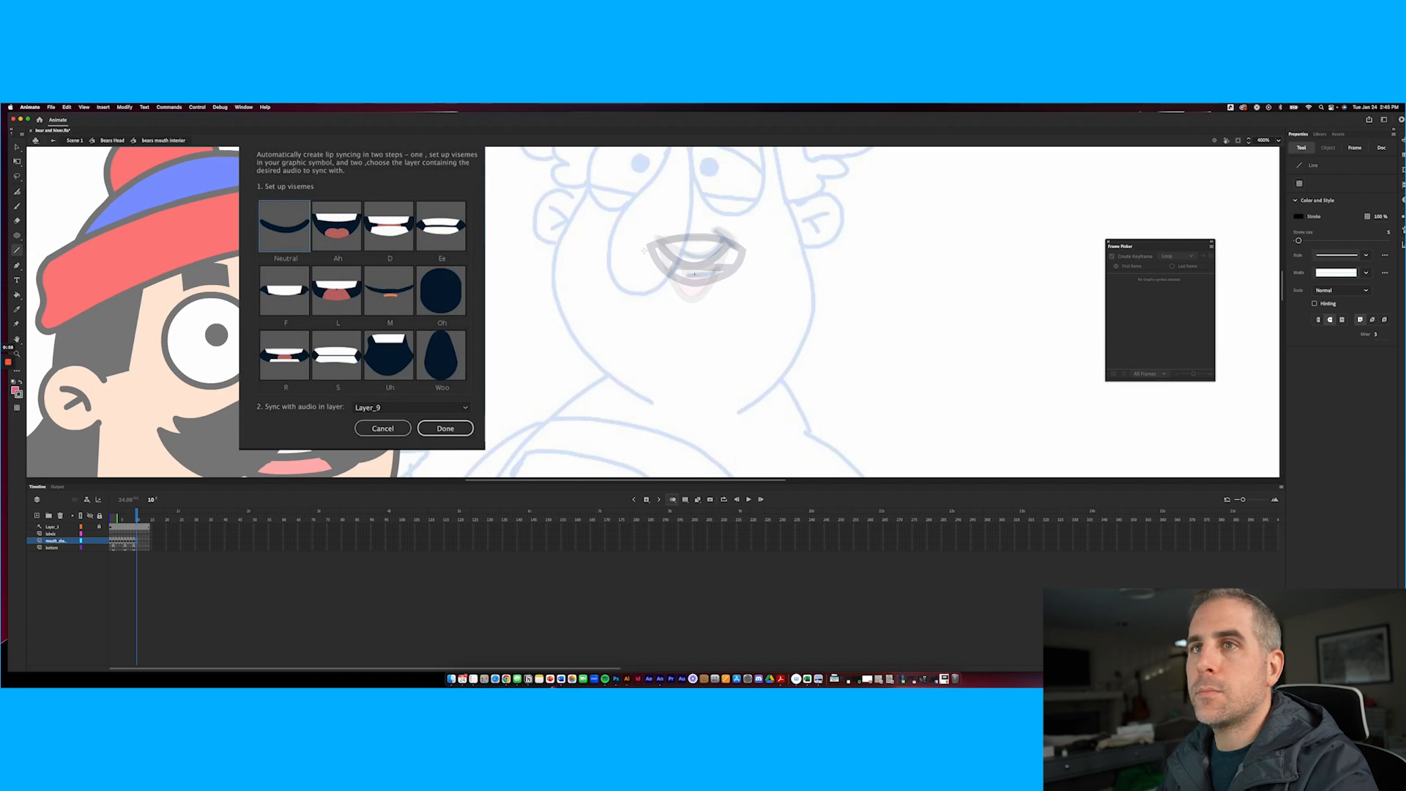
pyautogui.moveTo(640, 252)
pyautogui.mouseDown()
pyautogui.moveTo(759, 255)
pyautogui.moveTo(698, 235)
pyautogui.mouseUp()
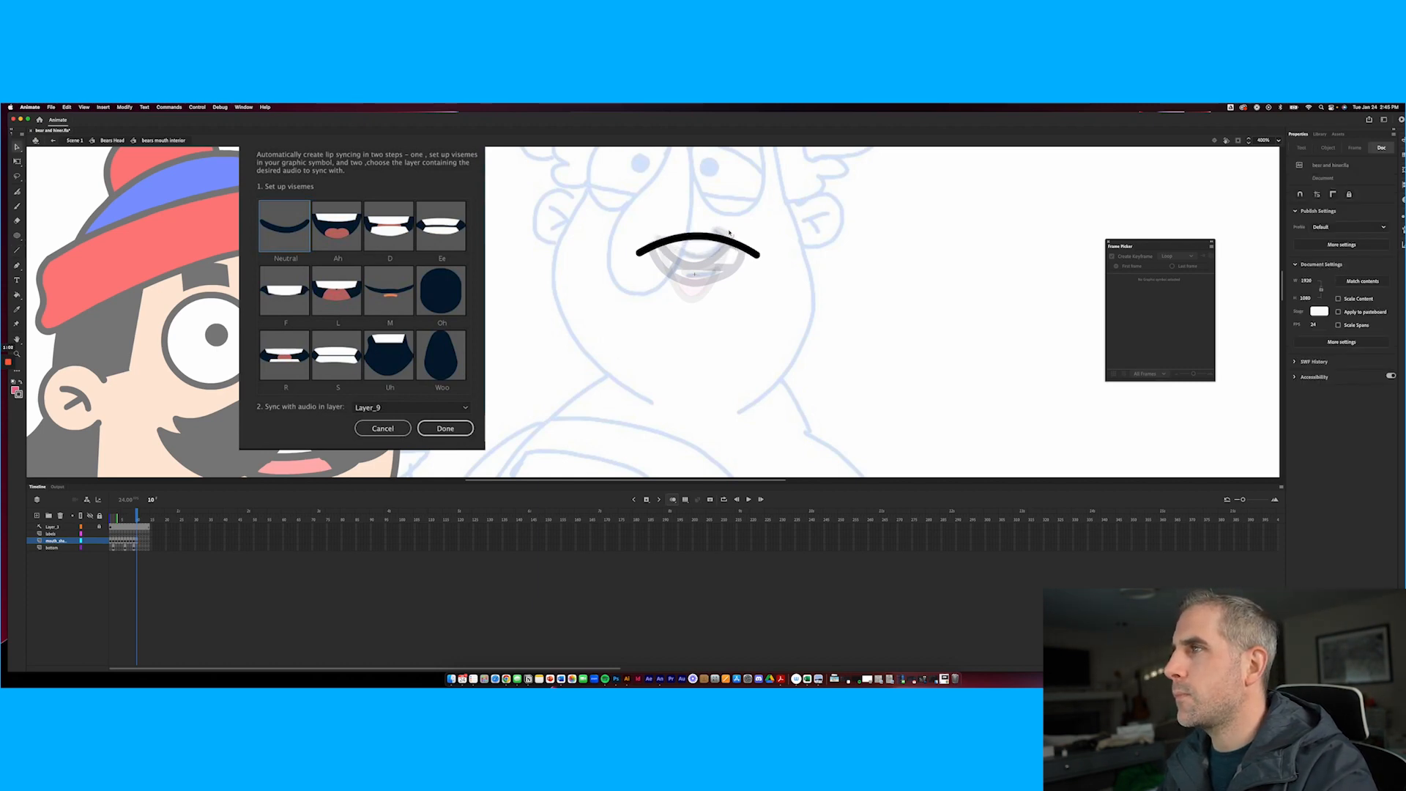
pyautogui.click(16, 252)
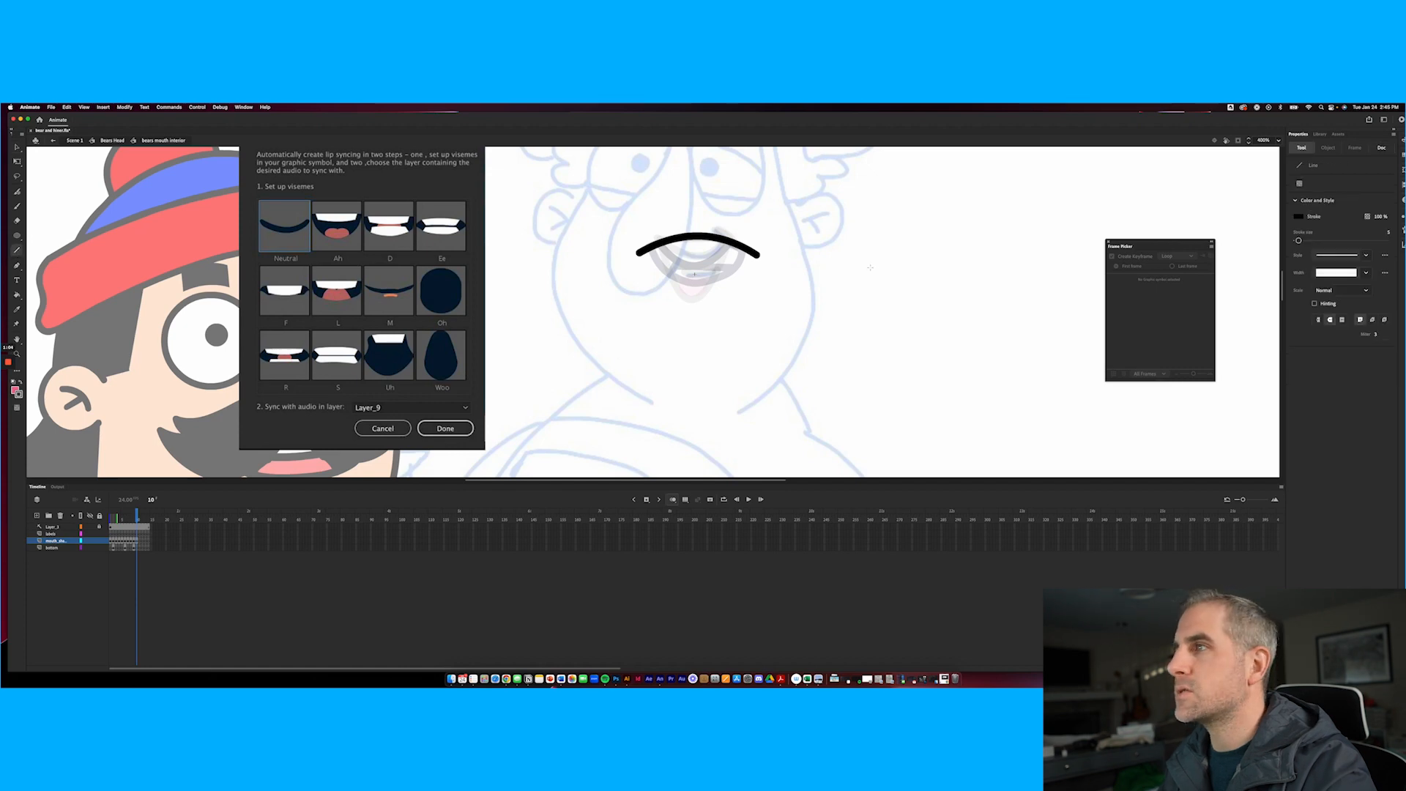
pyautogui.moveTo(666, 266); pyautogui.dragTo(759, 256)
pyautogui.press('v')
pyautogui.moveTo(664, 265); pyautogui.dragTo(707, 285)
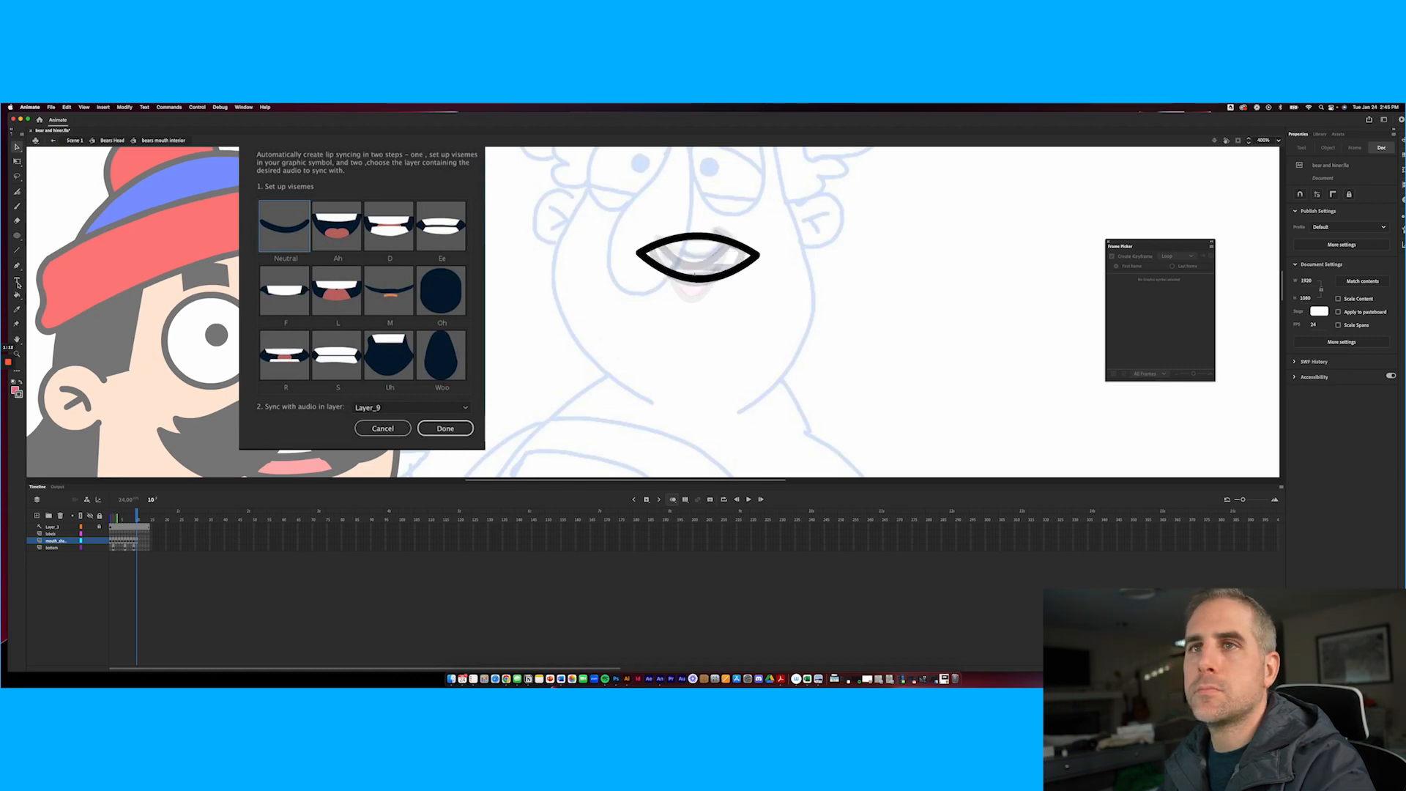
# Draw a straight horizontal line across the mouth from corner to corner to separate the teeth
pyautogui.click(17, 249)
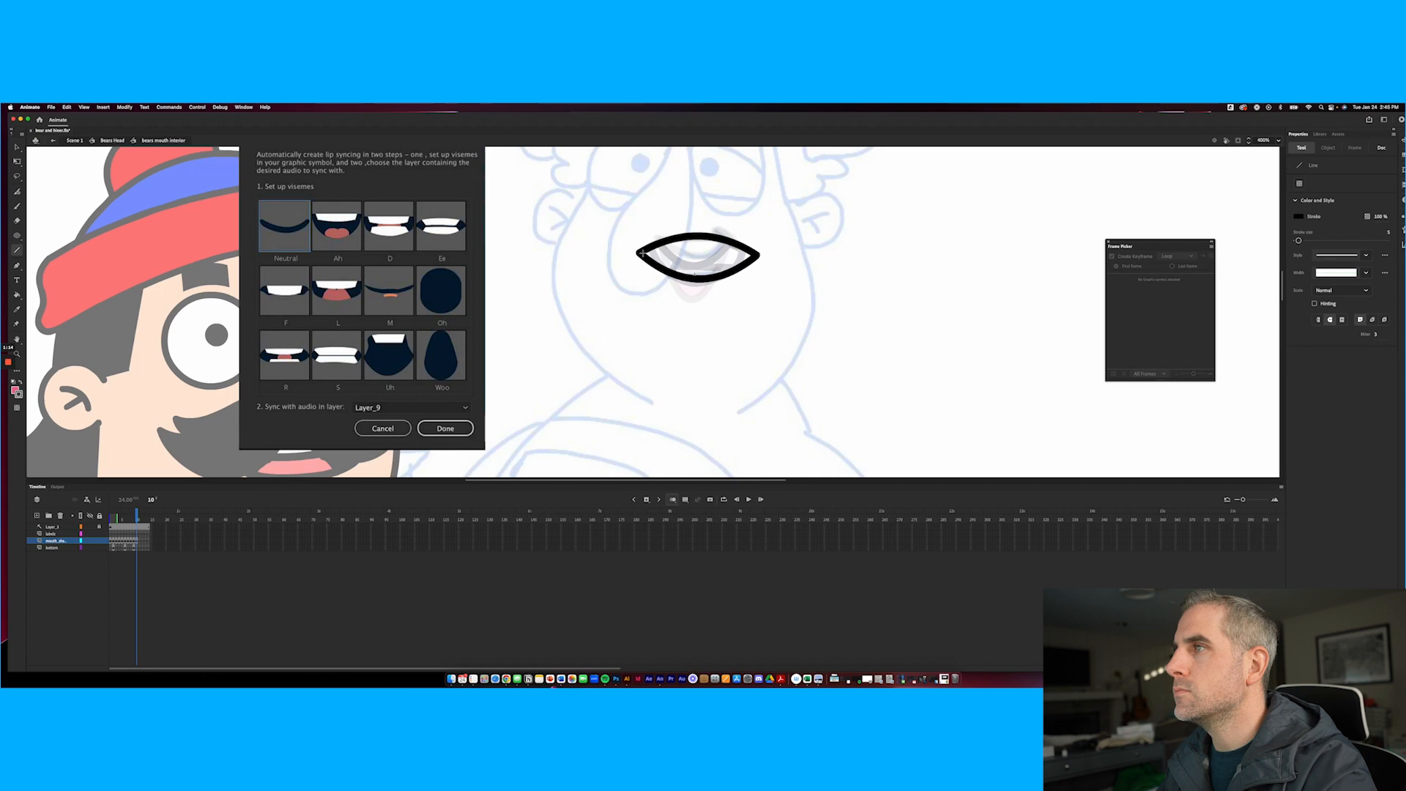
pyautogui.moveTo(645, 255); pyautogui.dragTo(749, 255)
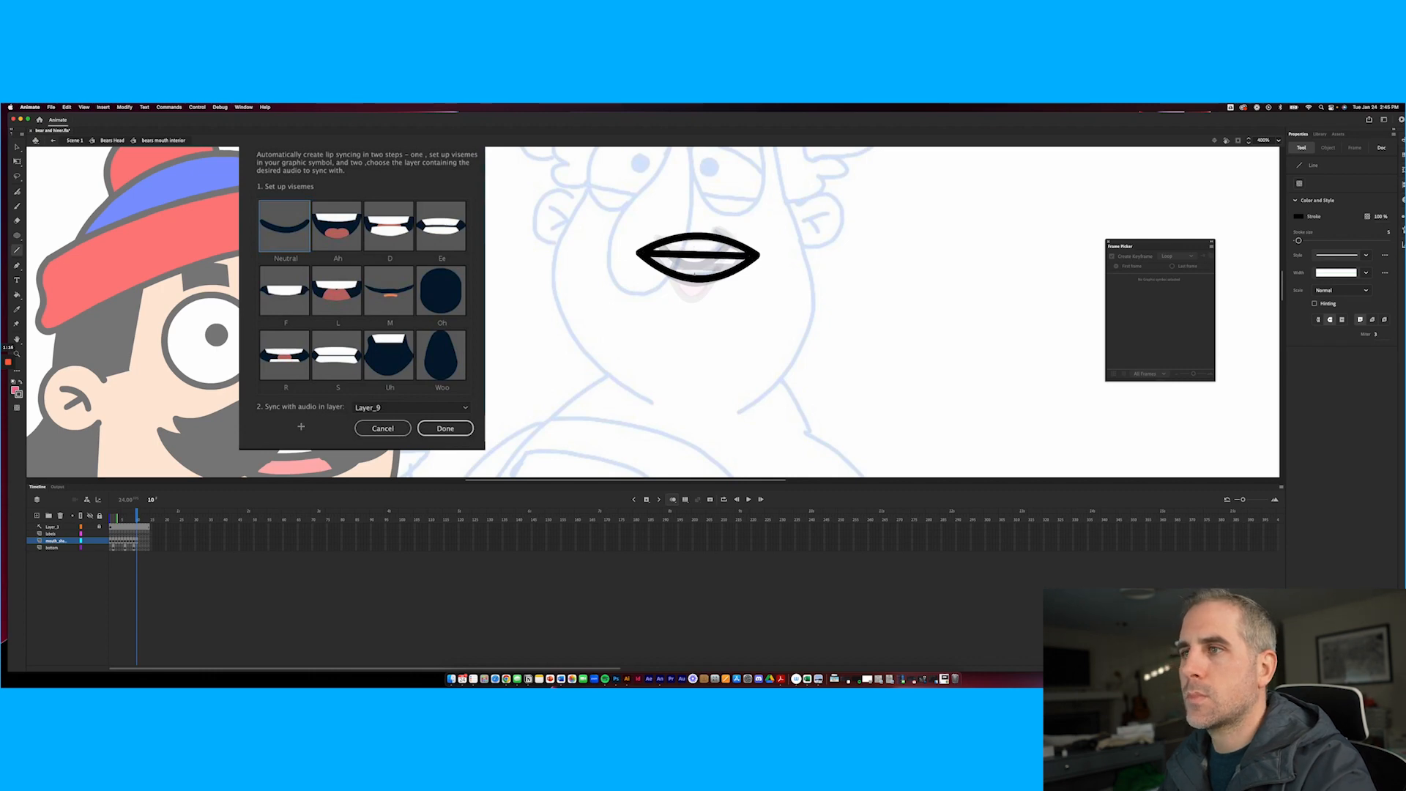
# On the next mouth frame, draw an upright pink oval with black outline and pull its top and lower sides outward into an open mouth
pyautogui.click(140, 541)
pyautogui.press('o')
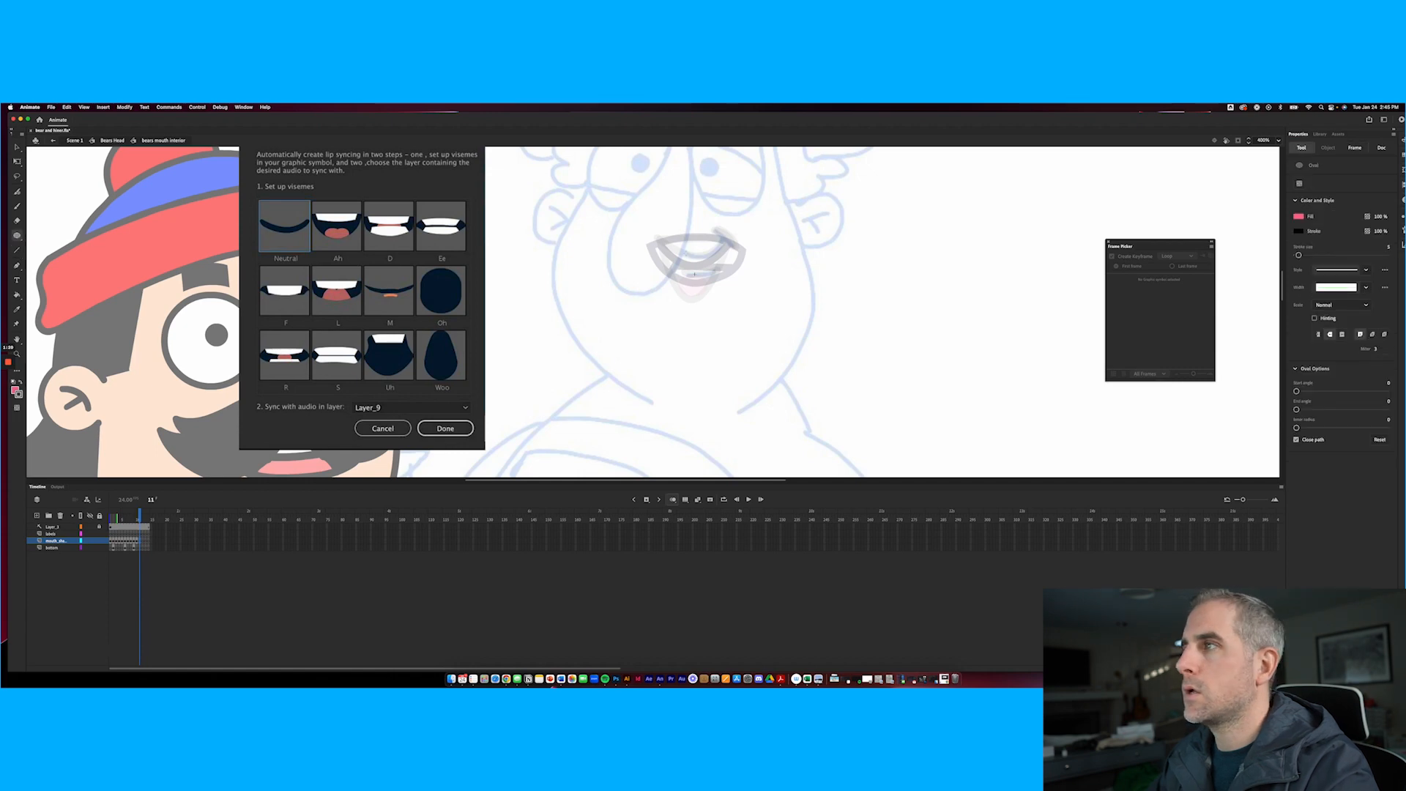
pyautogui.moveTo(680, 224); pyautogui.dragTo(727, 303)
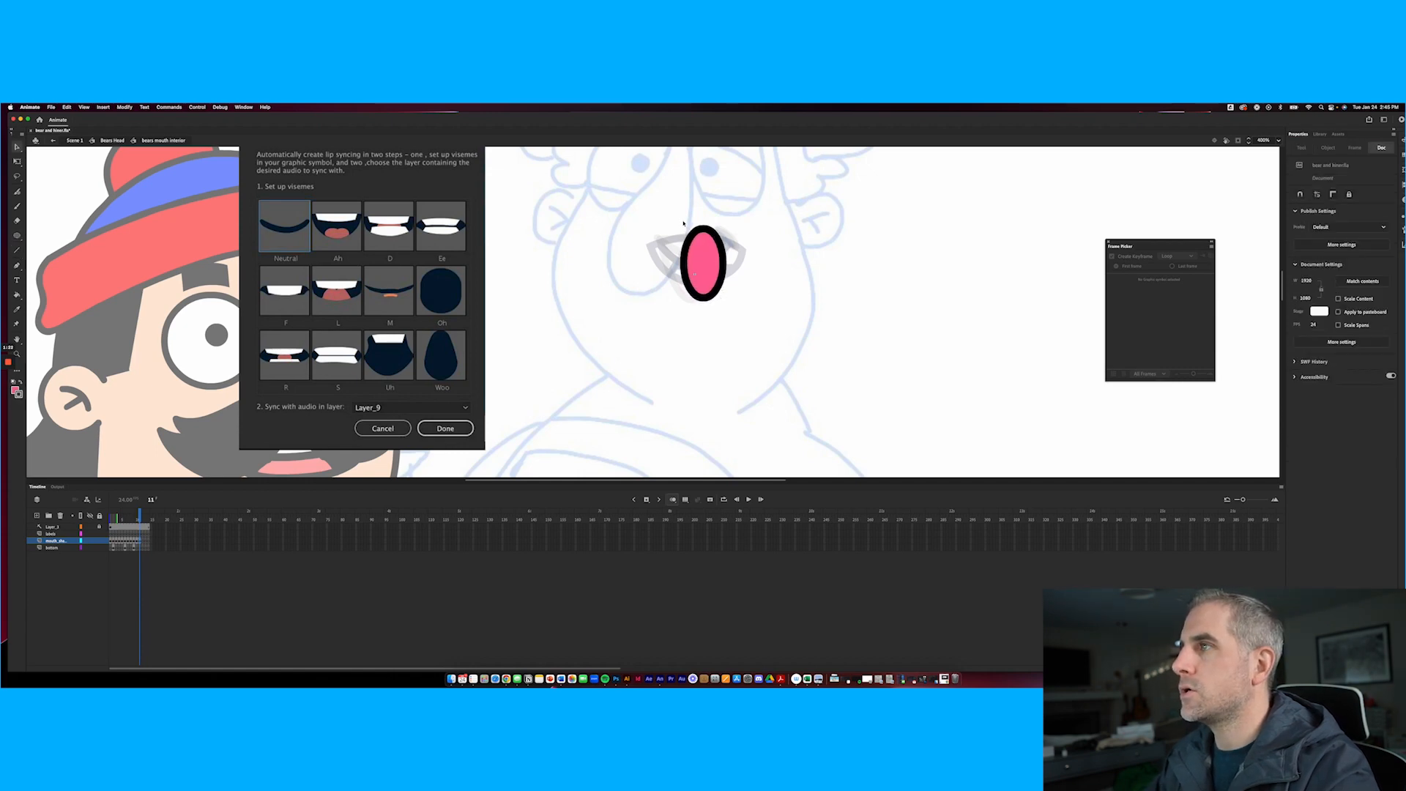
pyautogui.moveTo(688, 240)
pyautogui.mouseDown()
pyautogui.moveTo(676, 236)
pyautogui.moveTo(739, 241)
pyautogui.moveTo(704, 229)
pyautogui.mouseUp()
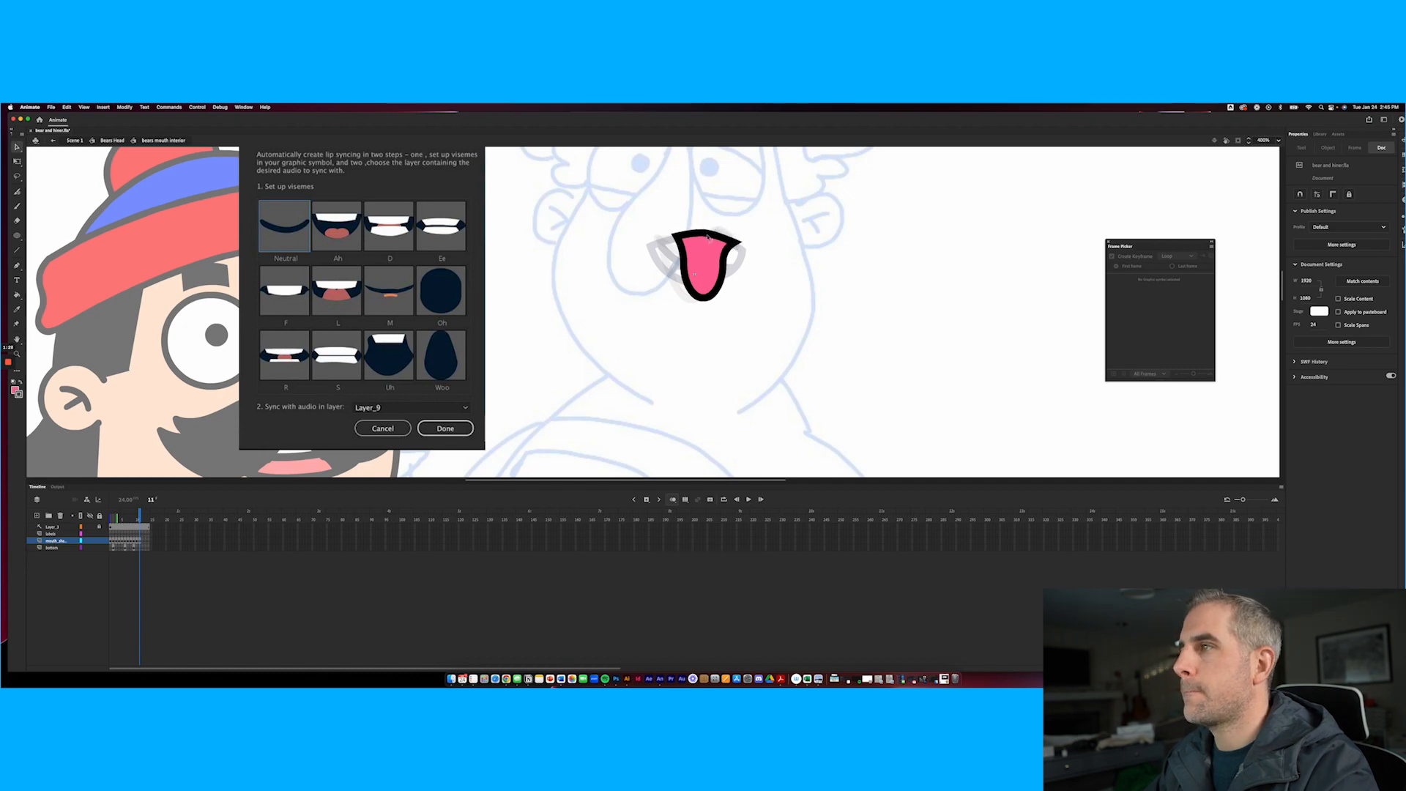
pyautogui.moveTo(719, 280)
pyautogui.mouseDown()
pyautogui.moveTo(736, 275)
pyautogui.moveTo(726, 292)
pyautogui.mouseUp()
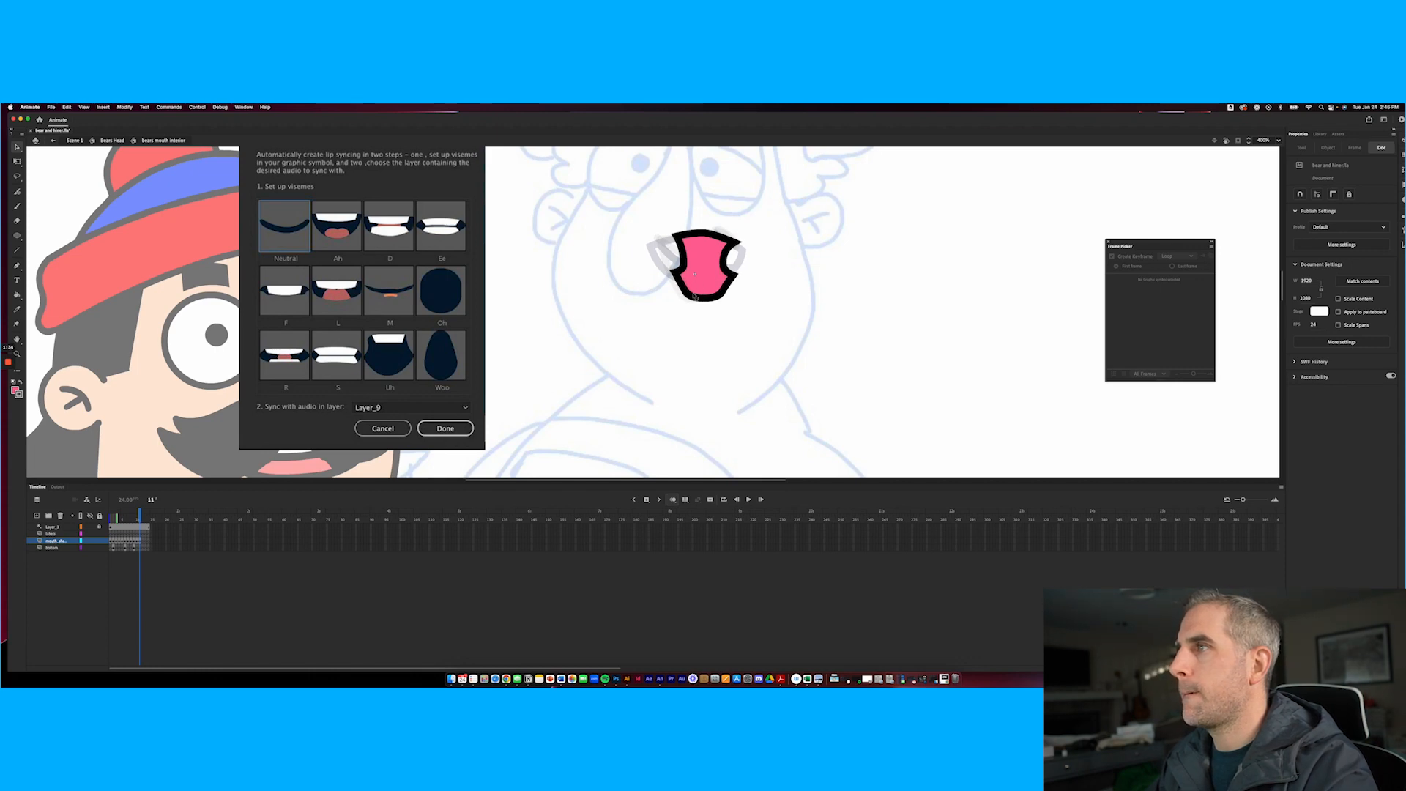
# Draw a short arched tongue line across the lower mouth and a downward-bent teeth line across its upper part
pyautogui.press('n')
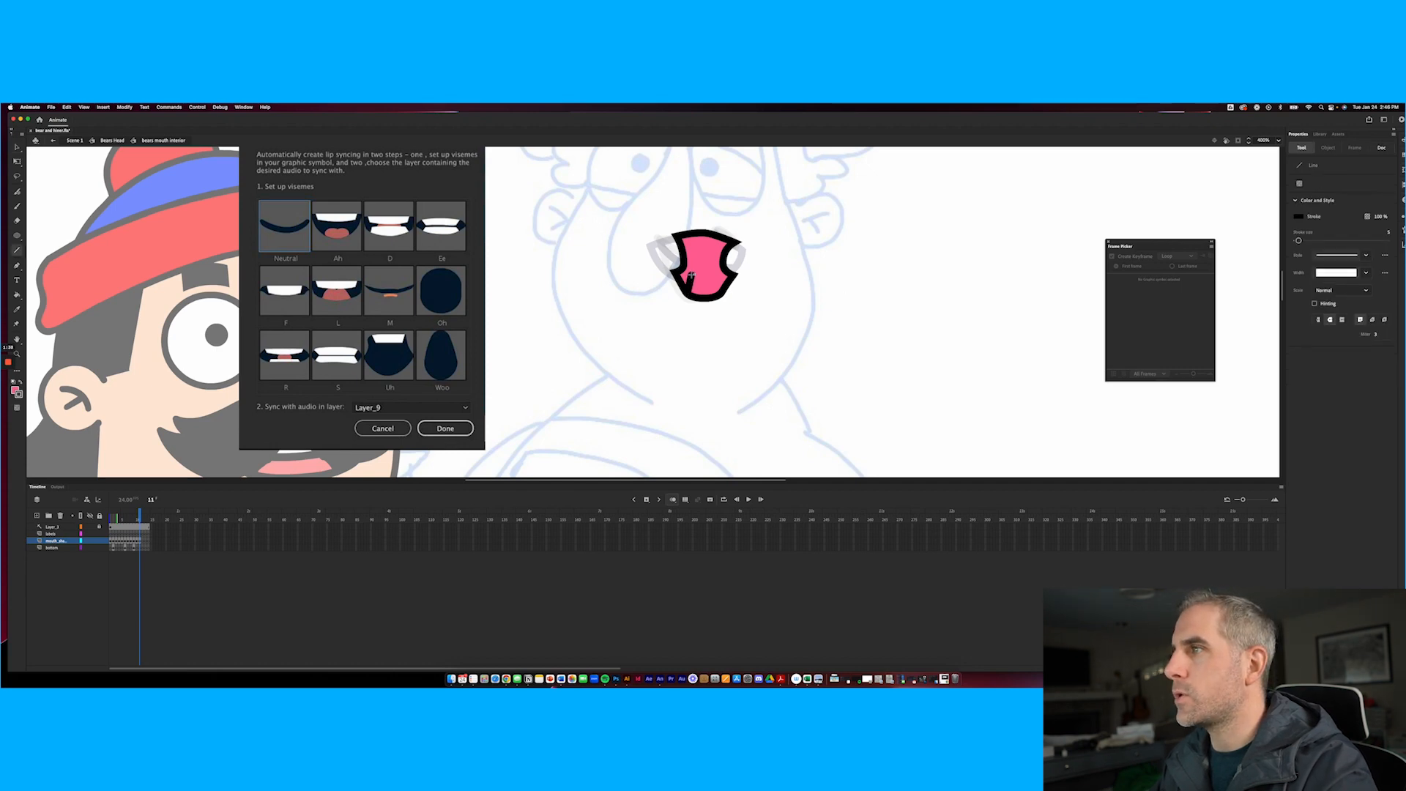
pyautogui.moveTo(691, 274); pyautogui.dragTo(727, 283)
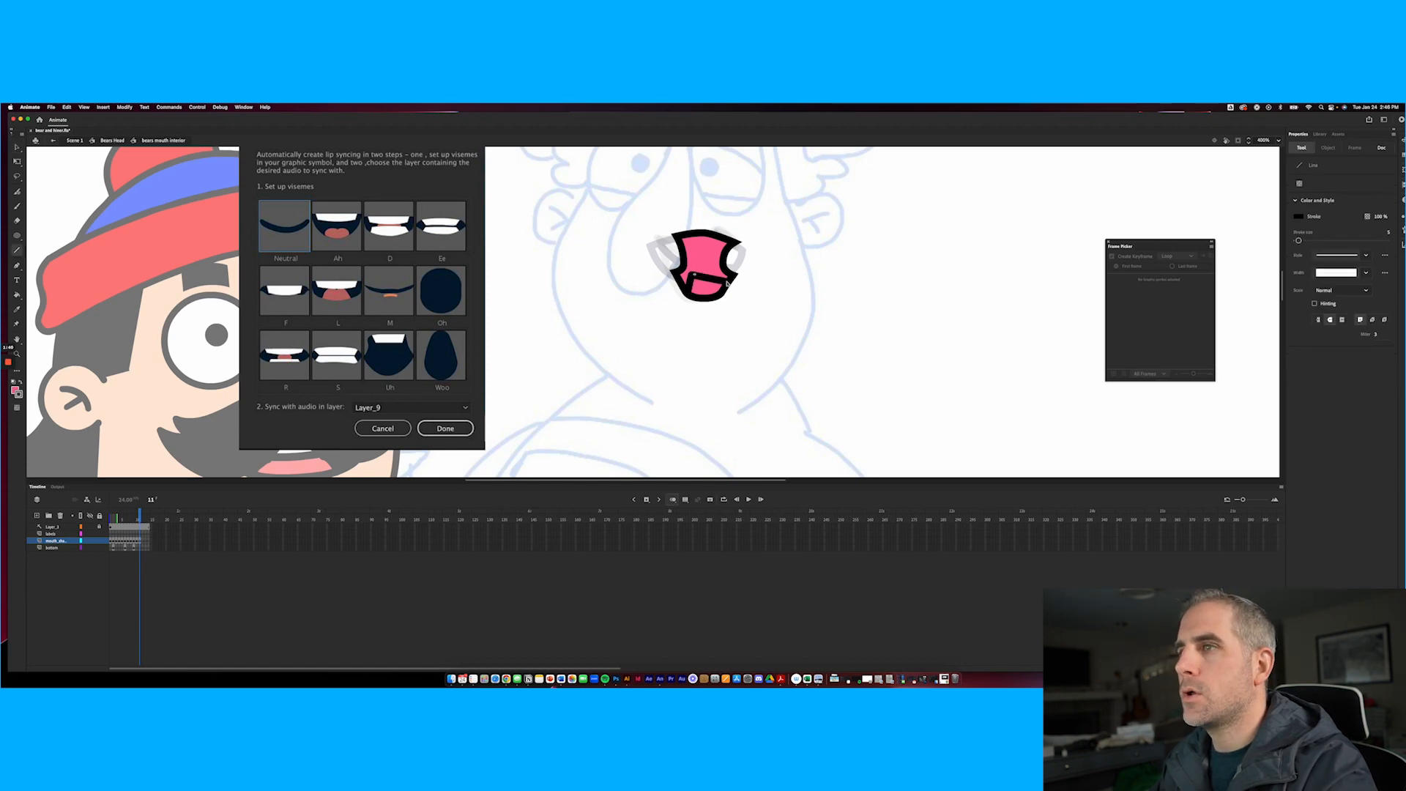
pyautogui.press('super+z')
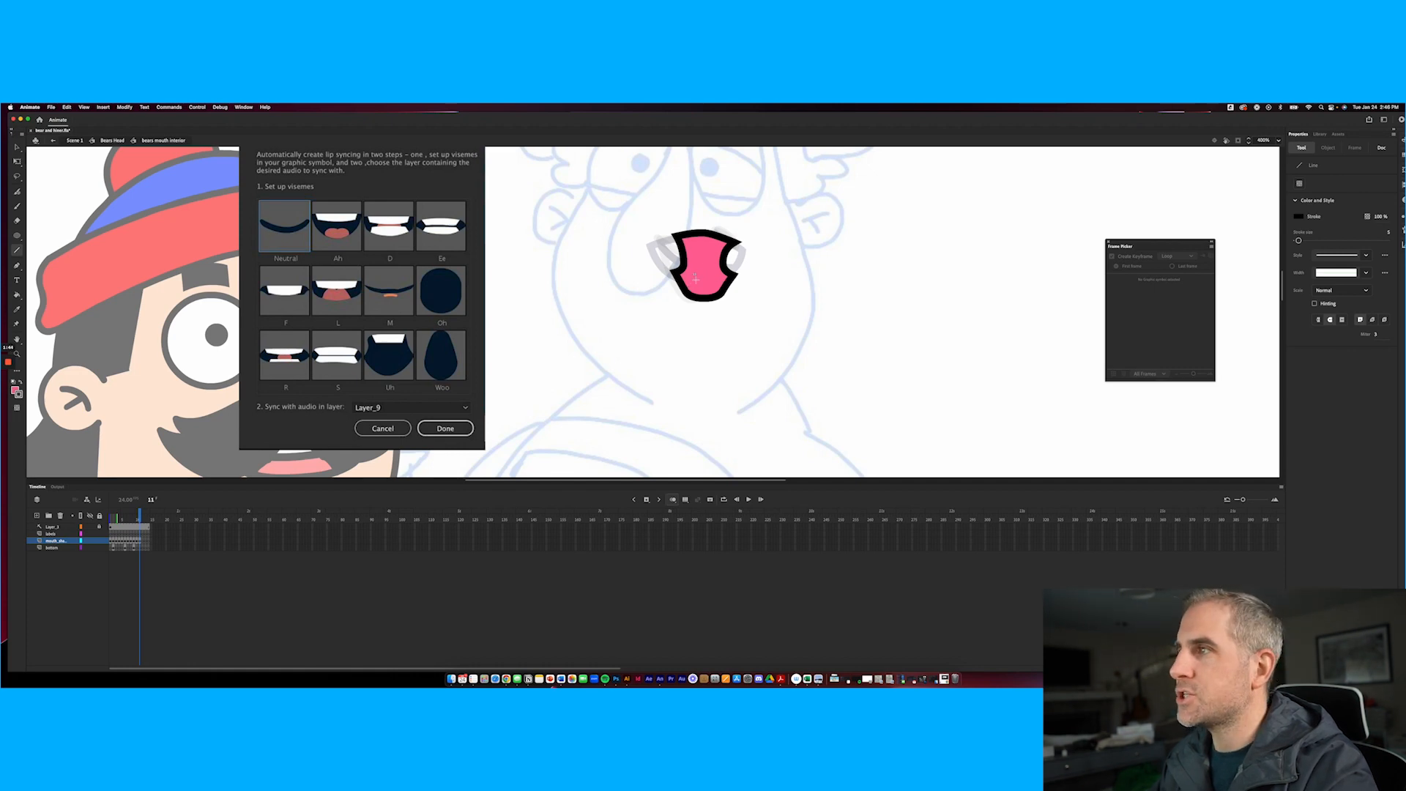
pyautogui.moveTo(693, 276)
pyautogui.mouseDown()
pyautogui.moveTo(720, 283)
pyautogui.moveTo(714, 248)
pyautogui.mouseUp()
pyautogui.press('v')
pyautogui.press('super+z')
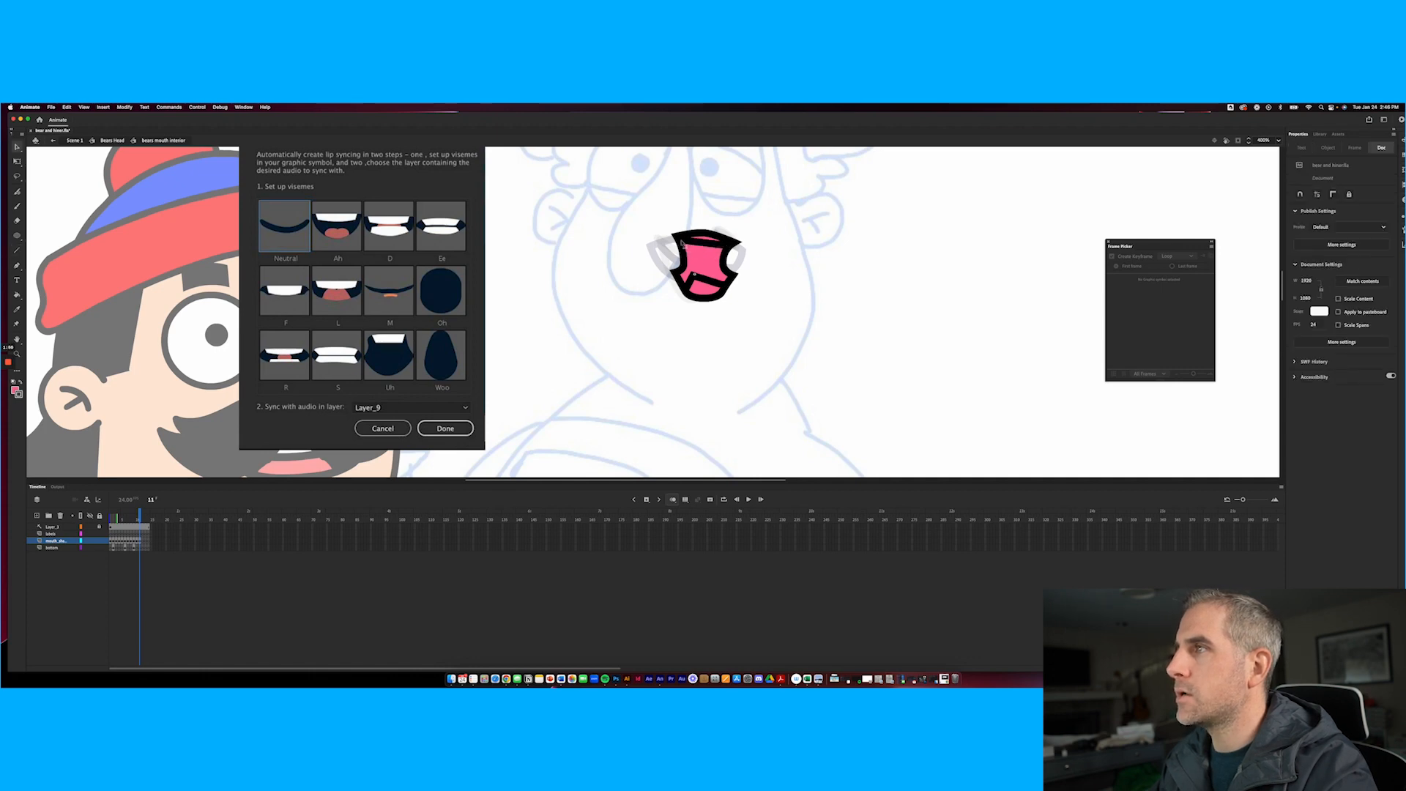
pyautogui.moveTo(708, 246); pyautogui.dragTo(704, 270)
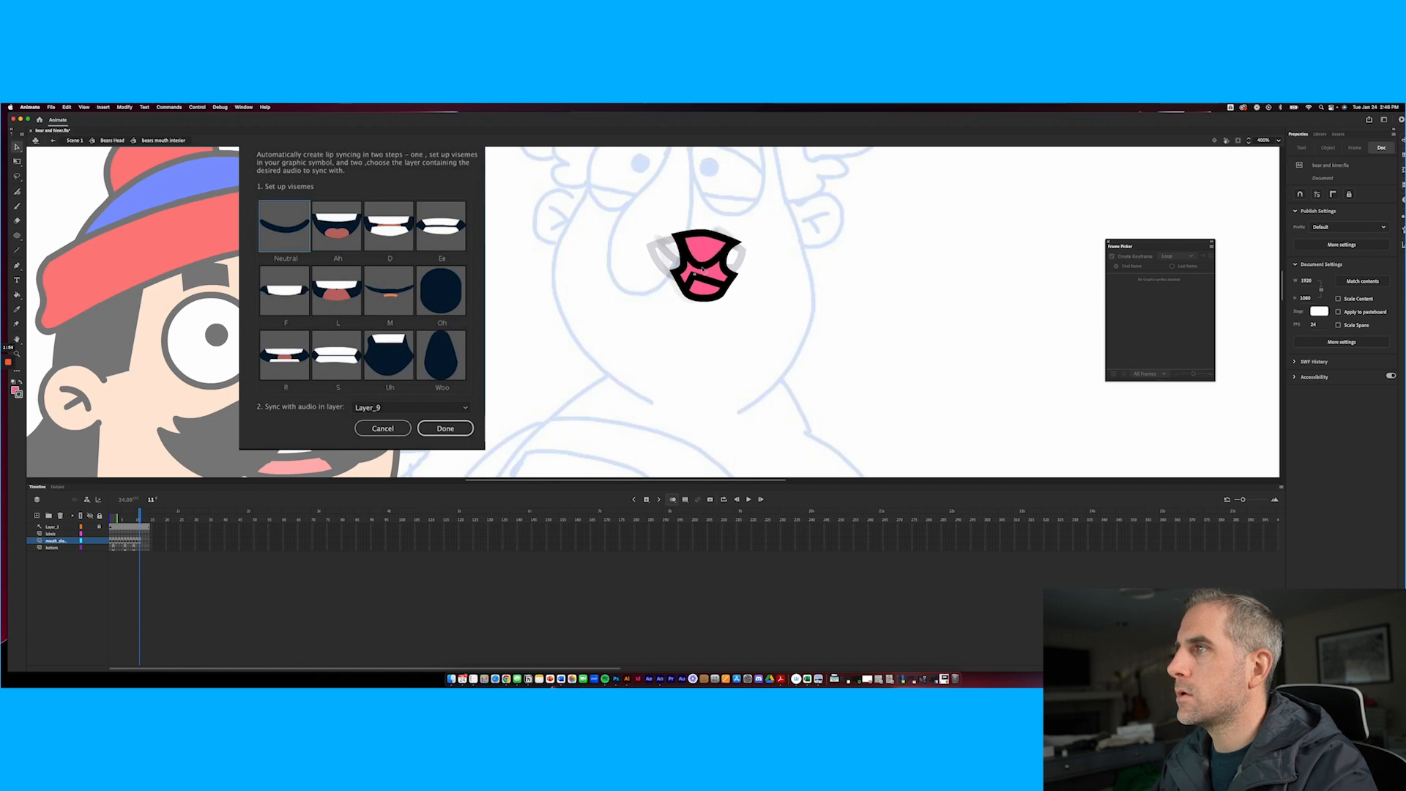
pyautogui.click(18, 294)
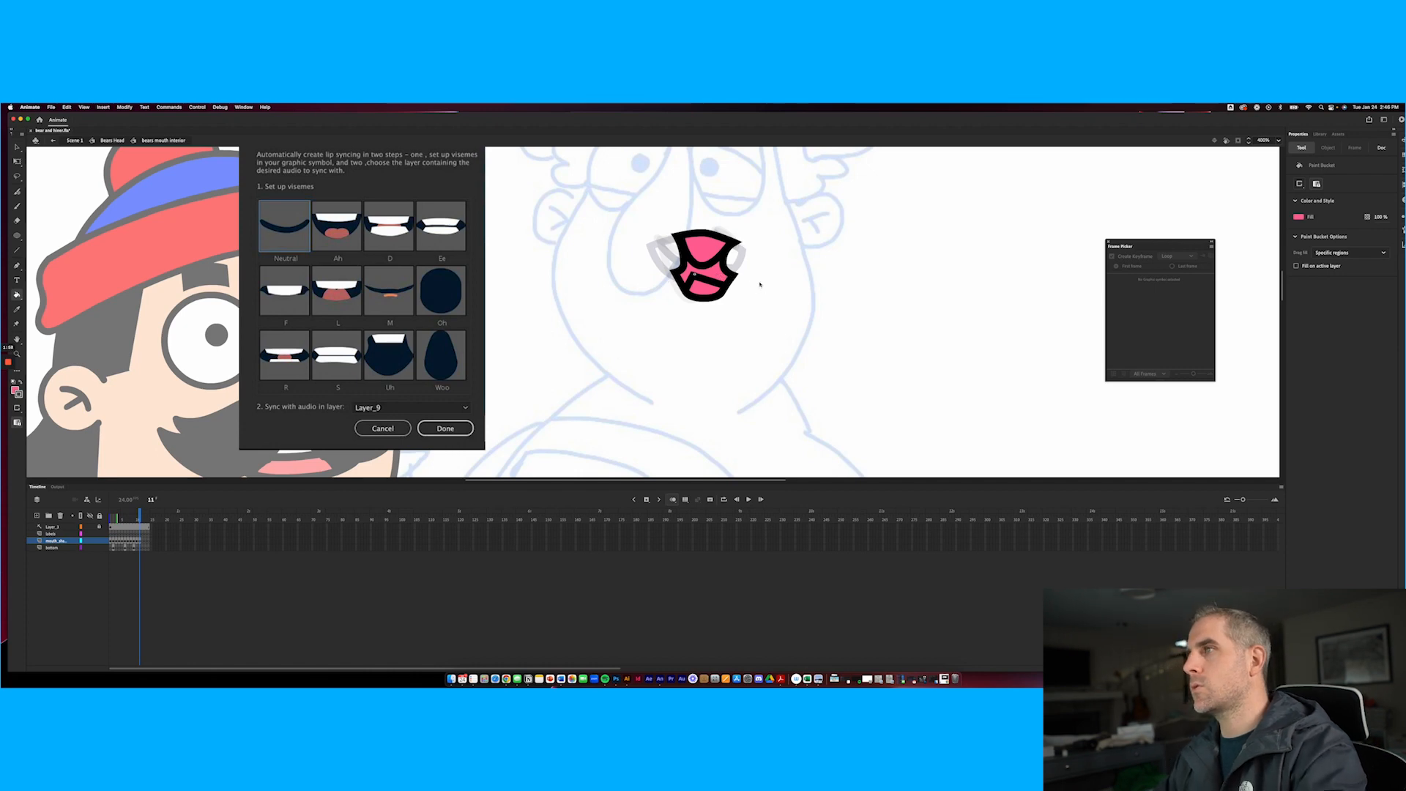
pyautogui.press('v')
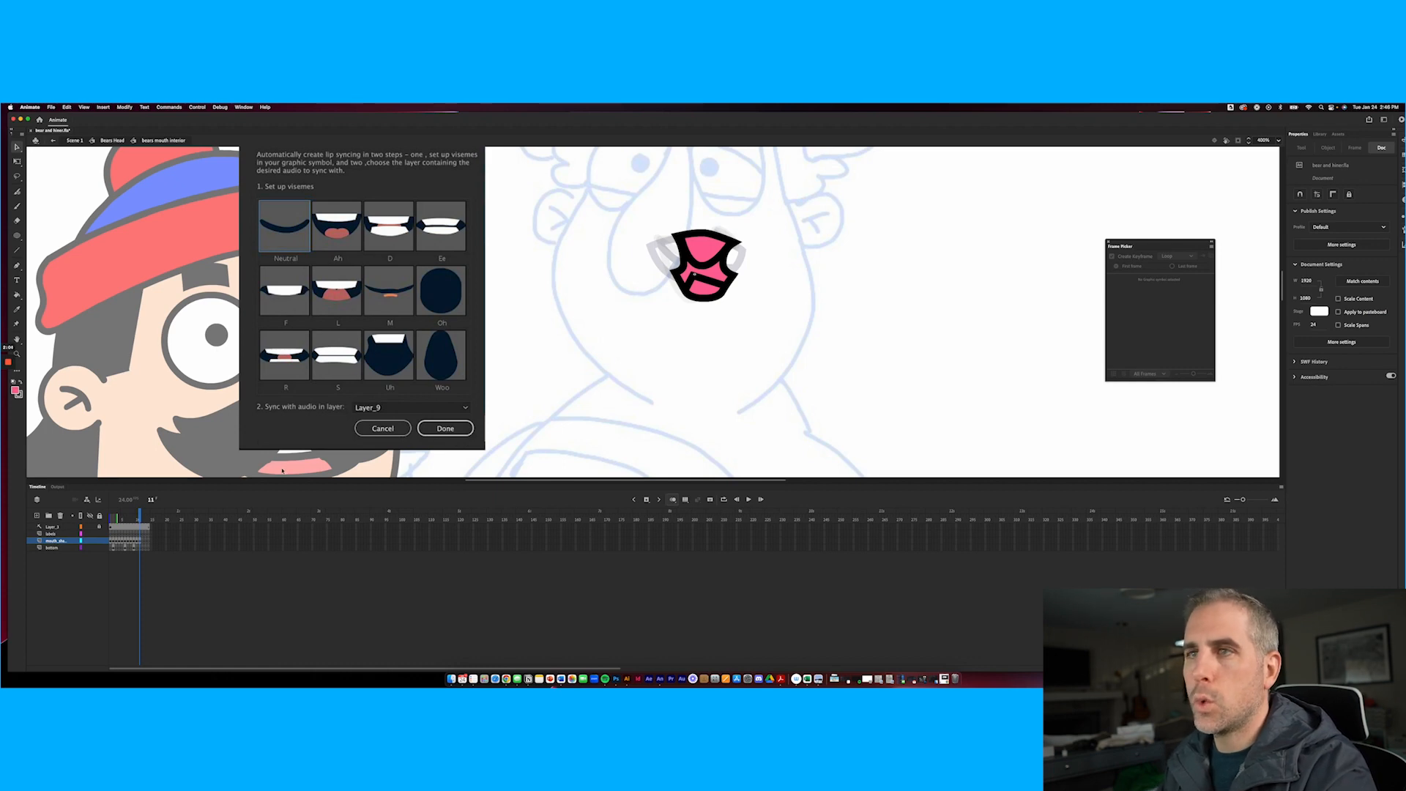
# On the following frame, draw a tall oval, reshape it into a teardrop wider at the base, and fill it black
pyautogui.click(16, 238)
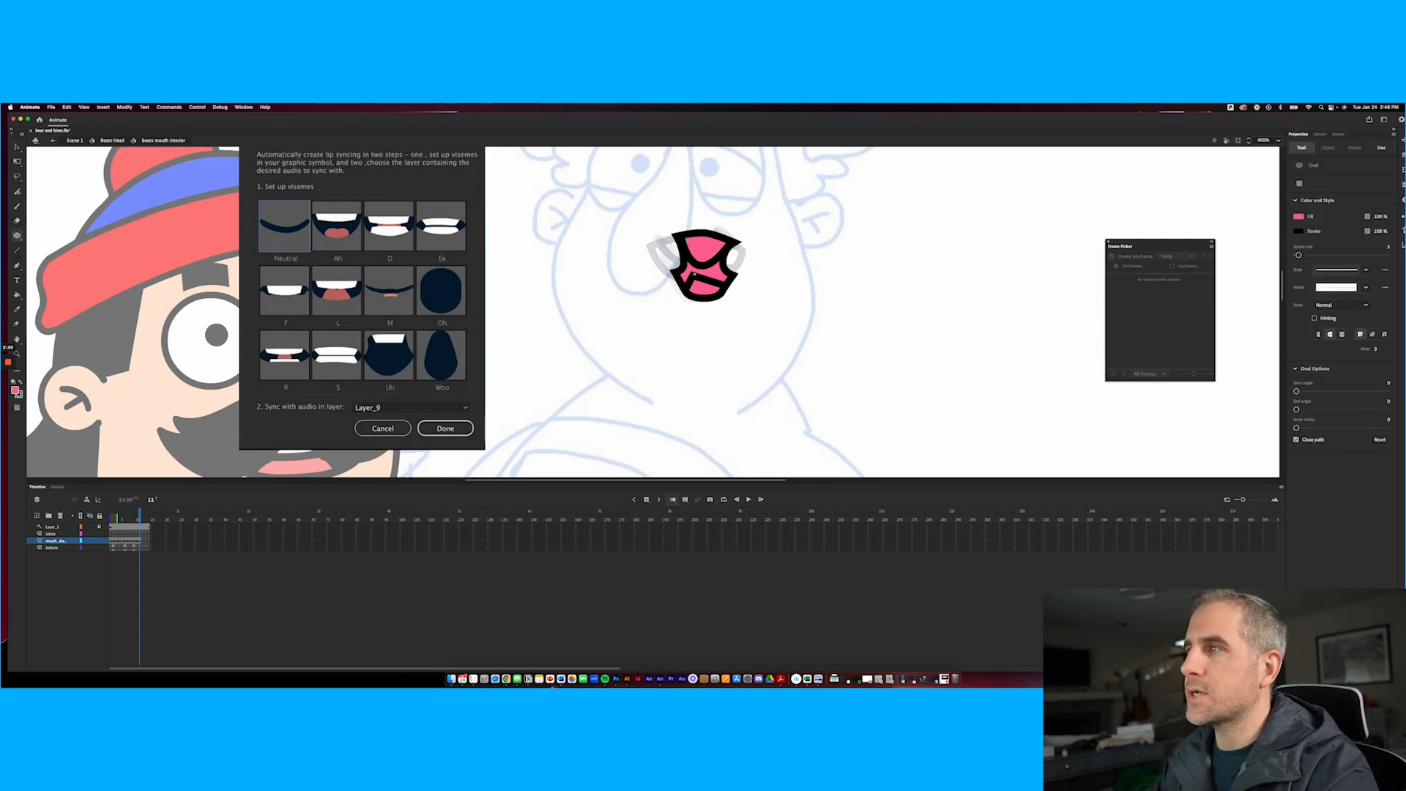
pyautogui.press('.')
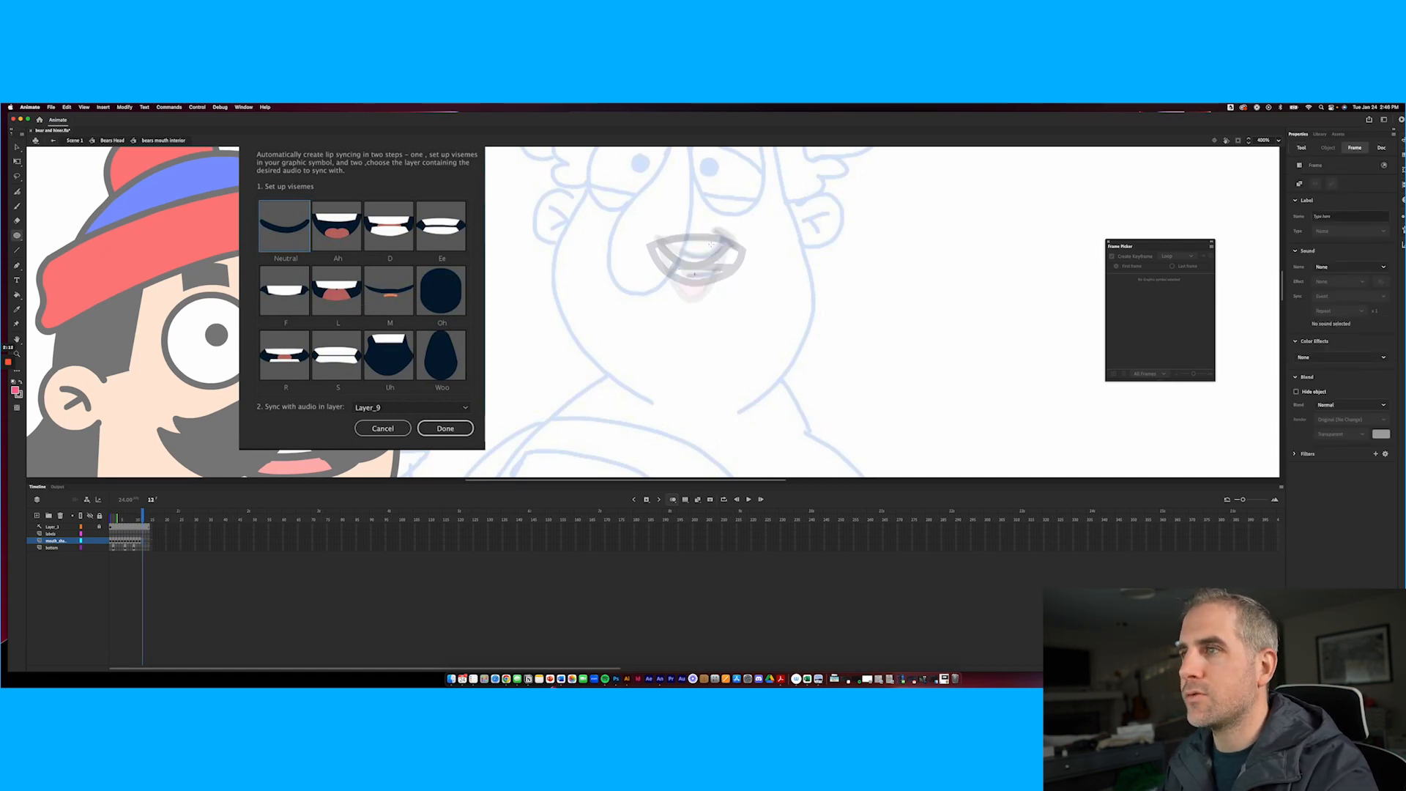
pyautogui.moveTo(688, 231); pyautogui.dragTo(721, 292)
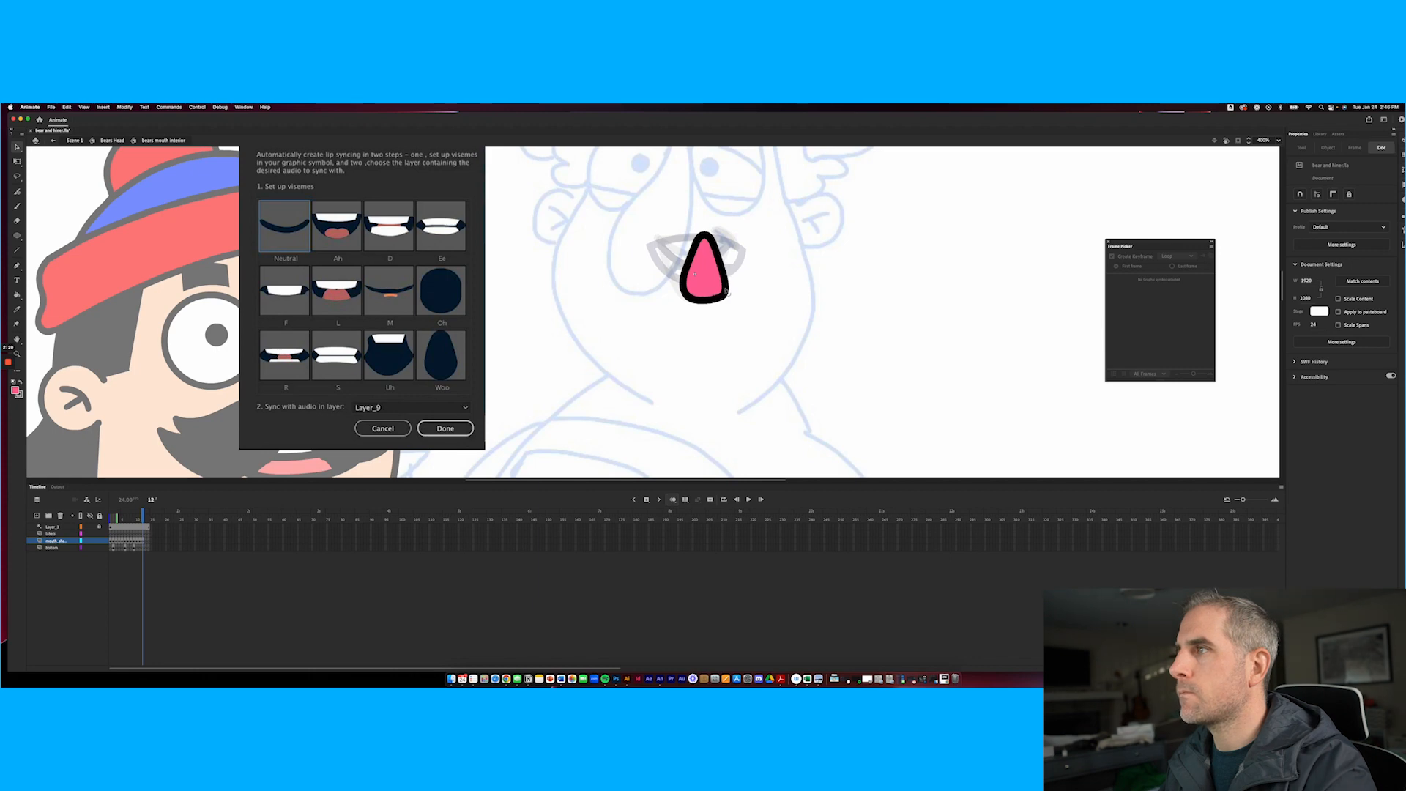
pyautogui.moveTo(722, 297); pyautogui.dragTo(683, 298)
pyautogui.click(699, 289)
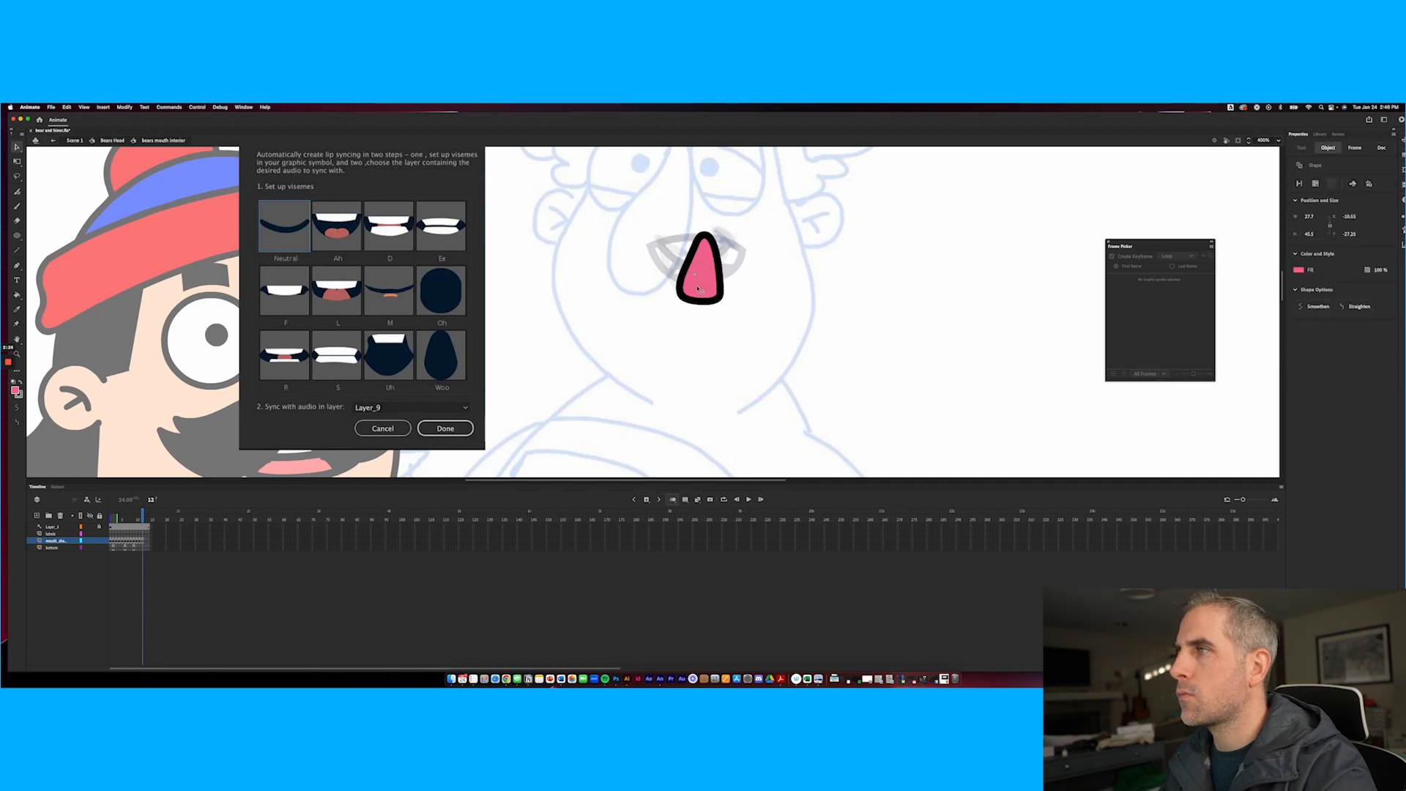
pyautogui.click(20, 383)
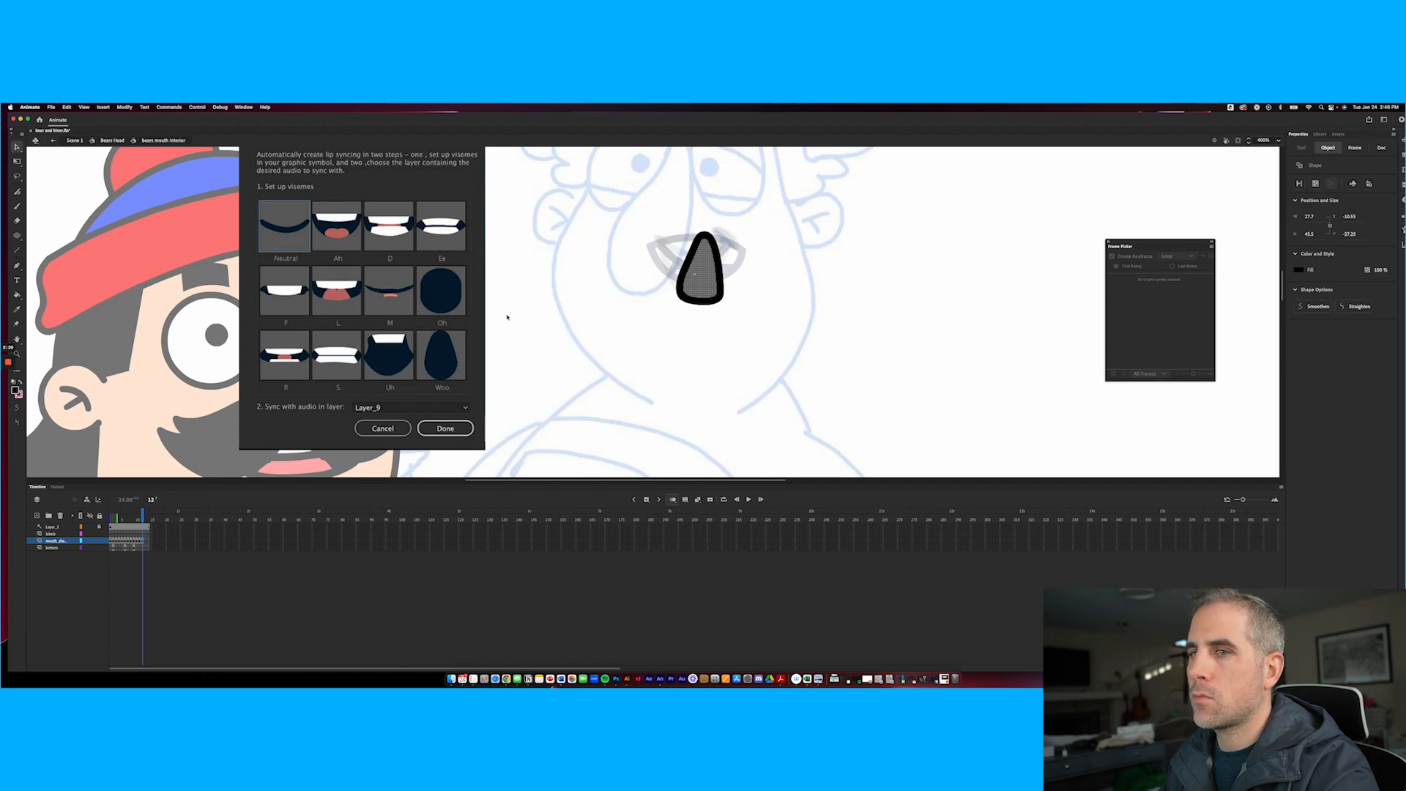
# Return to the first frame of the mouth symbol and turn off onion skinning
pyautogui.press('Return')
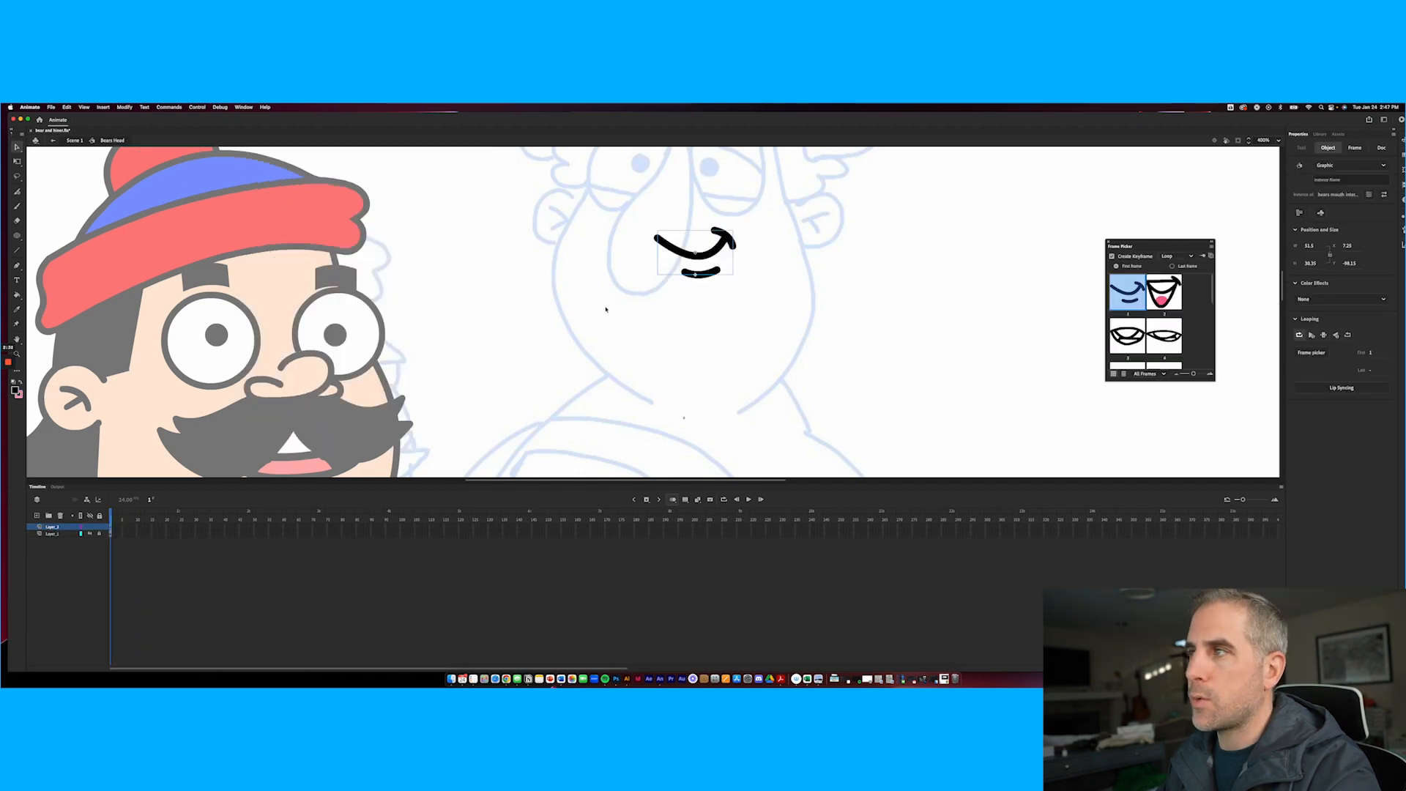
pyautogui.moveTo(719, 251); pyautogui.dragTo(672, 256)
pyautogui.press('cmd+z')
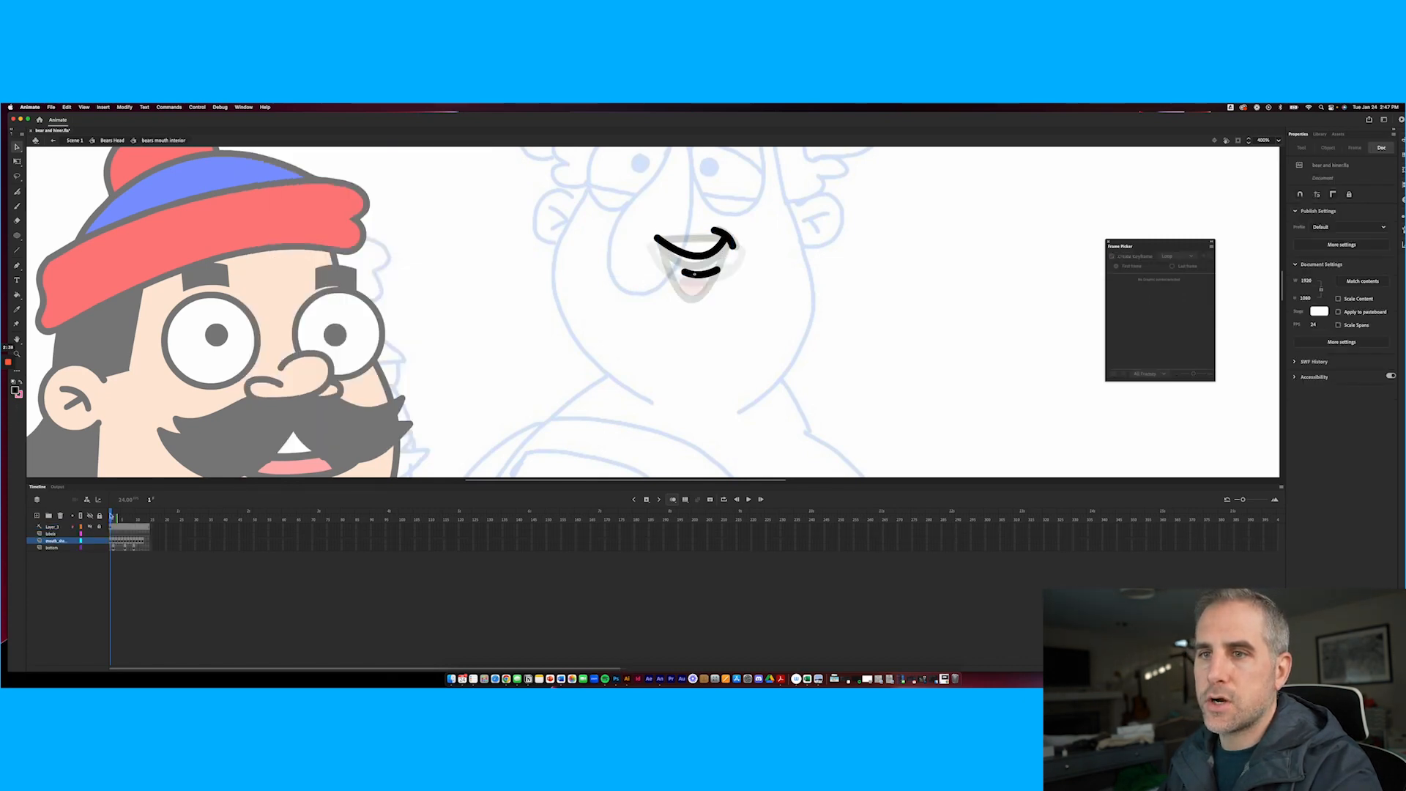
pyautogui.click(672, 501)
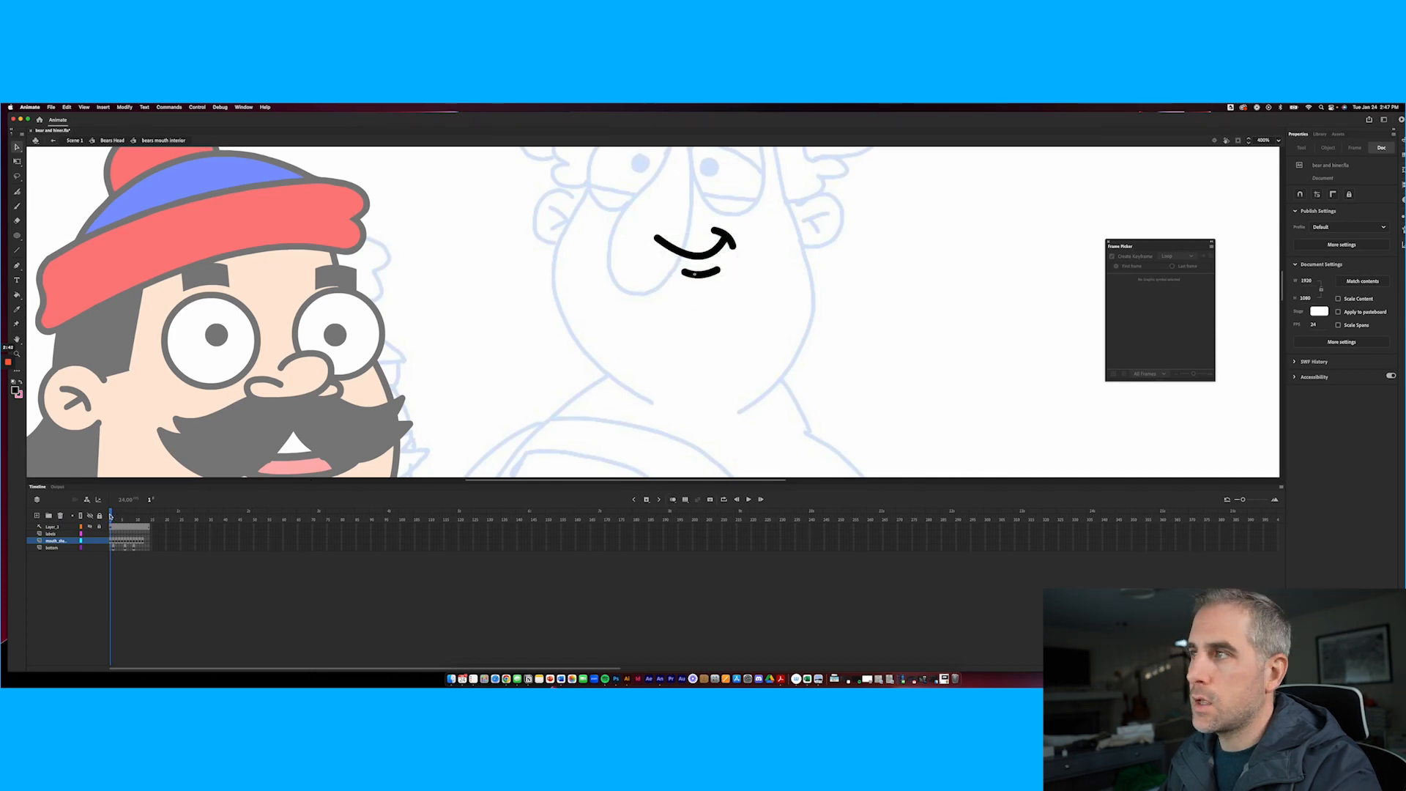
pyautogui.moveTo(114, 517)
pyautogui.mouseDown()
pyautogui.moveTo(143, 518)
pyautogui.moveTo(111, 517)
pyautogui.mouseUp()
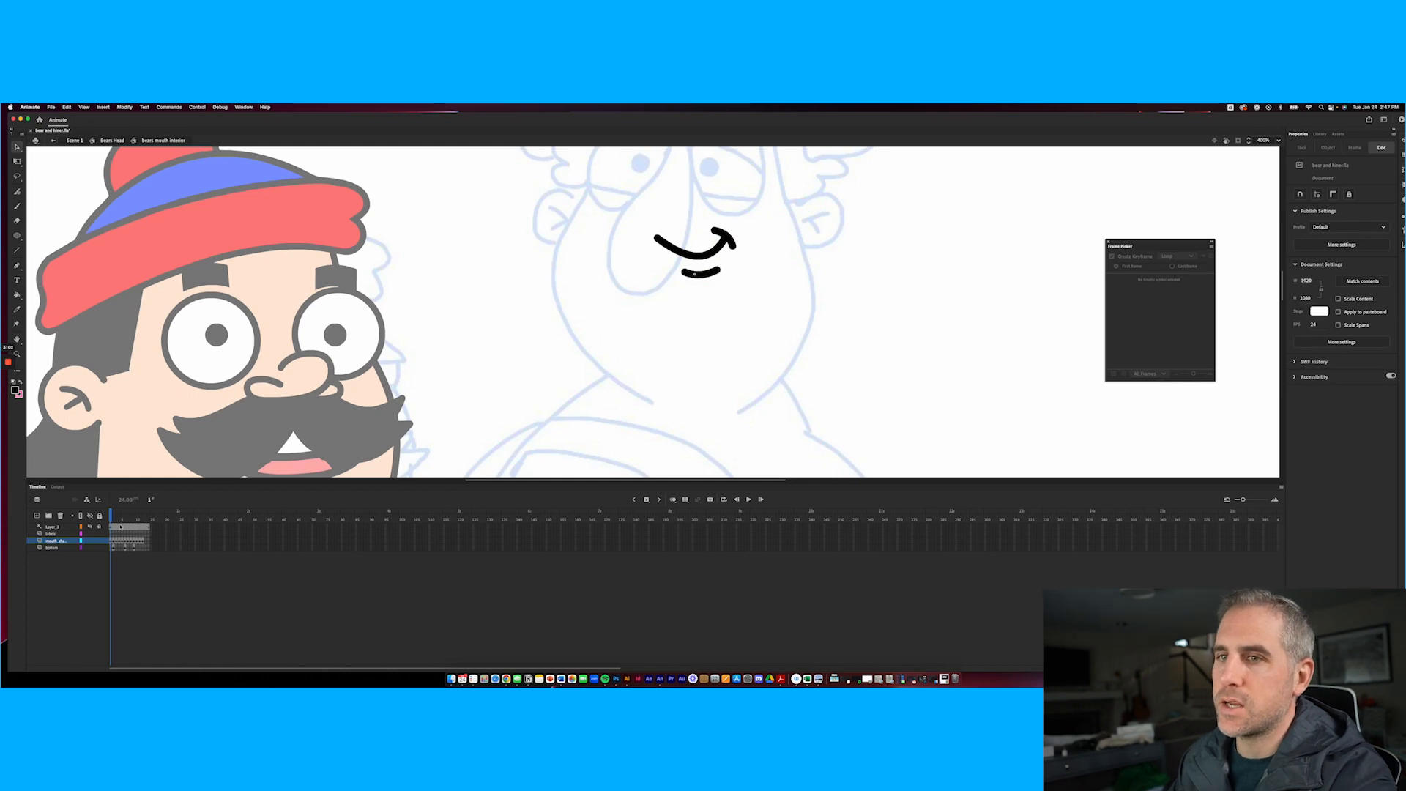
# In the Bears Head symbol, extend the layers' frames to about six seconds and add a new layer on top
pyautogui.doubleClick(473, 456)
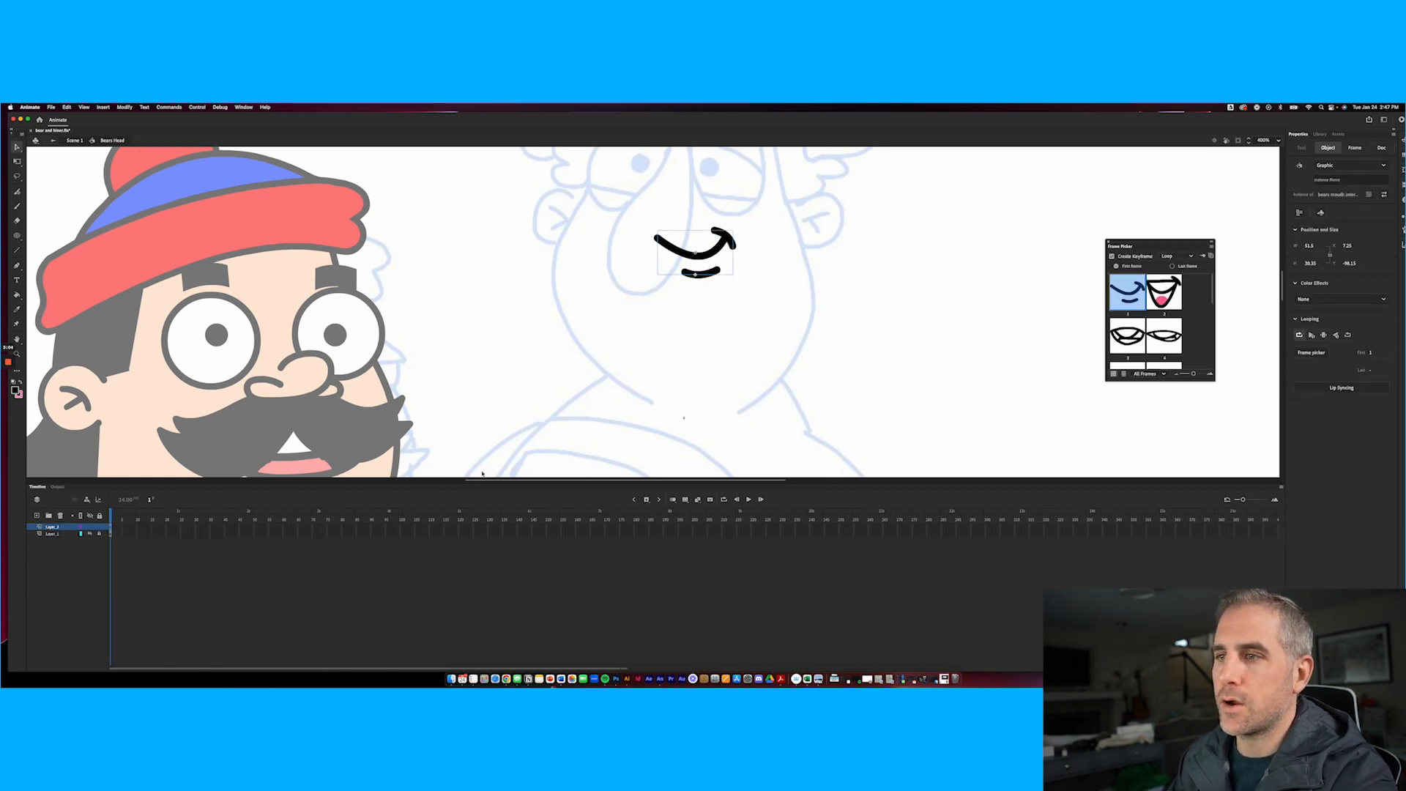
pyautogui.click(536, 533)
pyautogui.rightClick(535, 533)
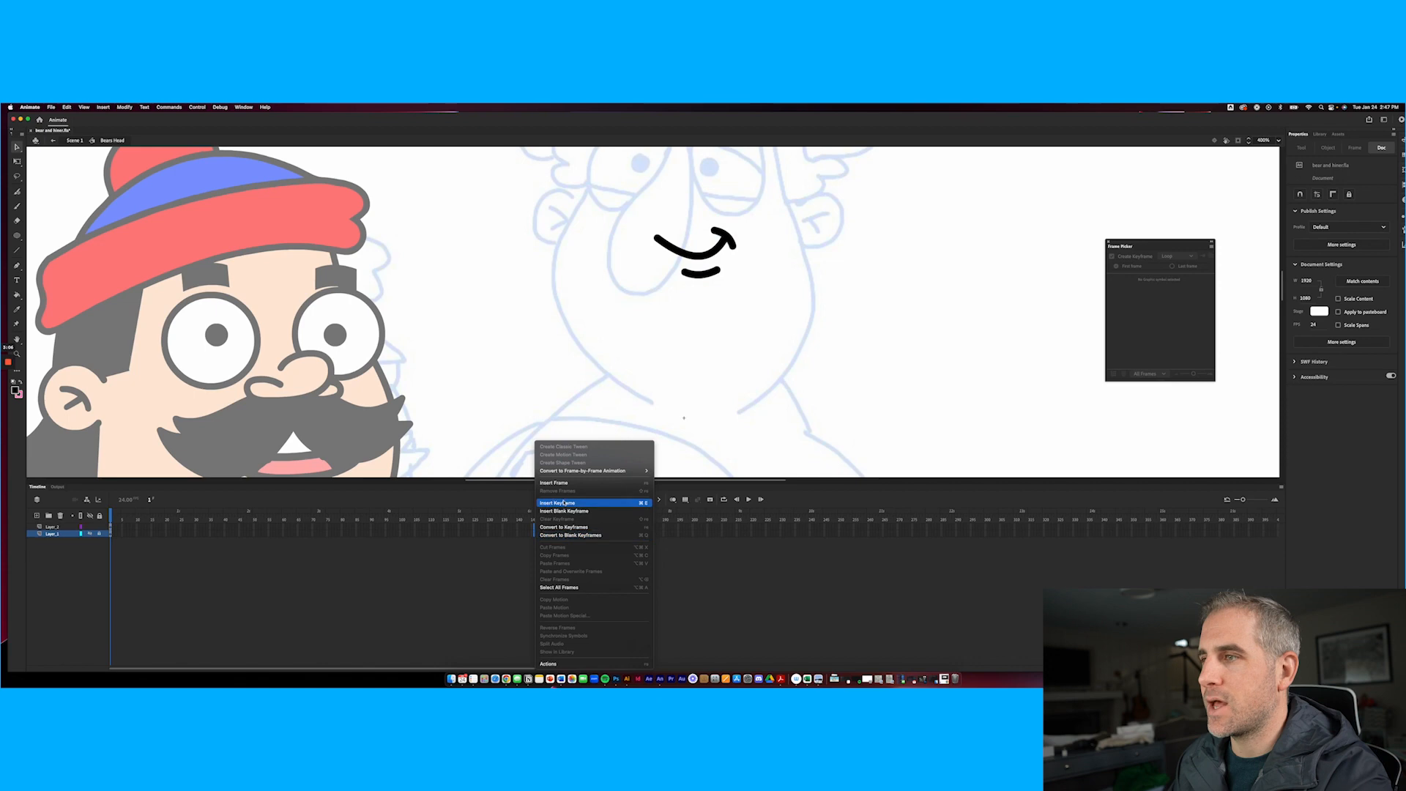
pyautogui.click(566, 484)
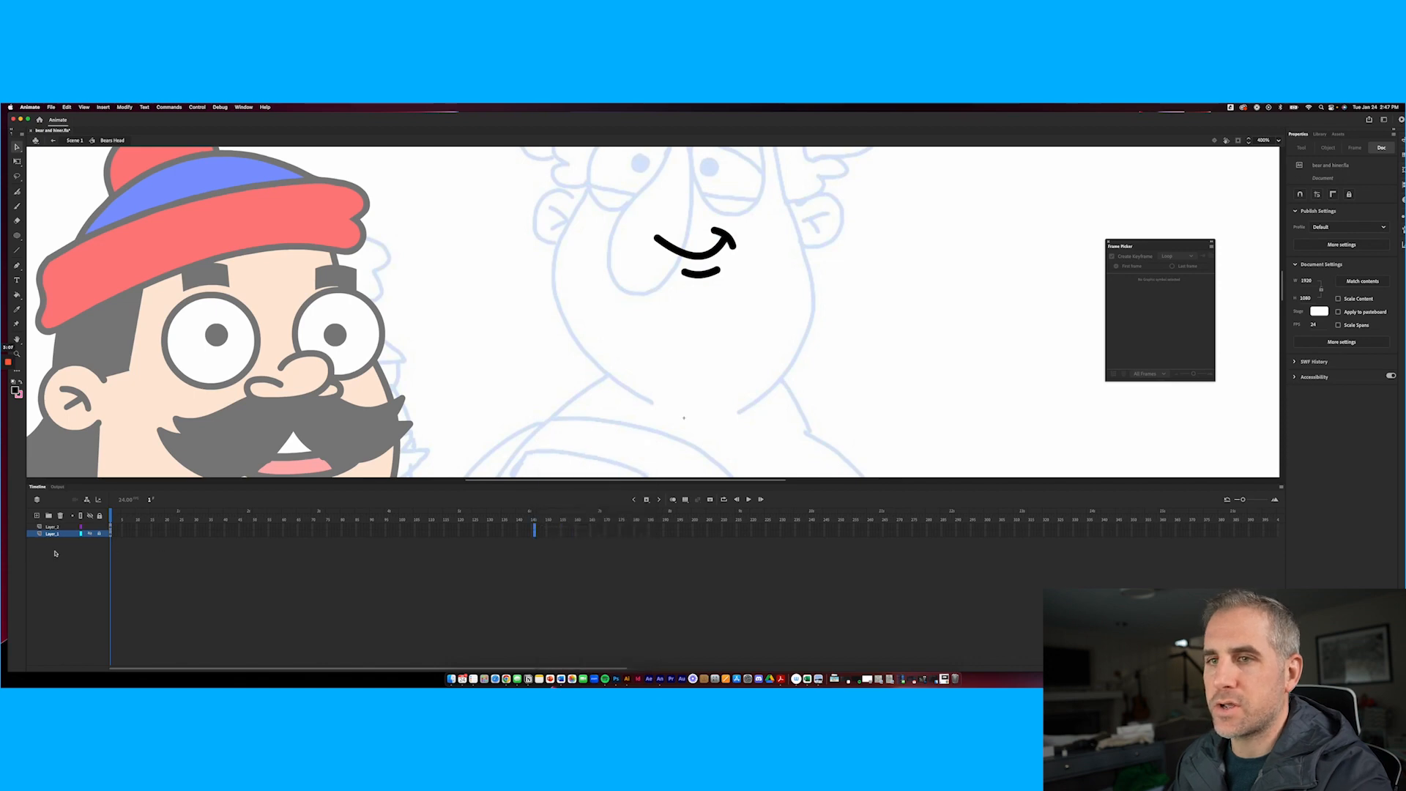
pyautogui.click(36, 516)
pyautogui.click(111, 527)
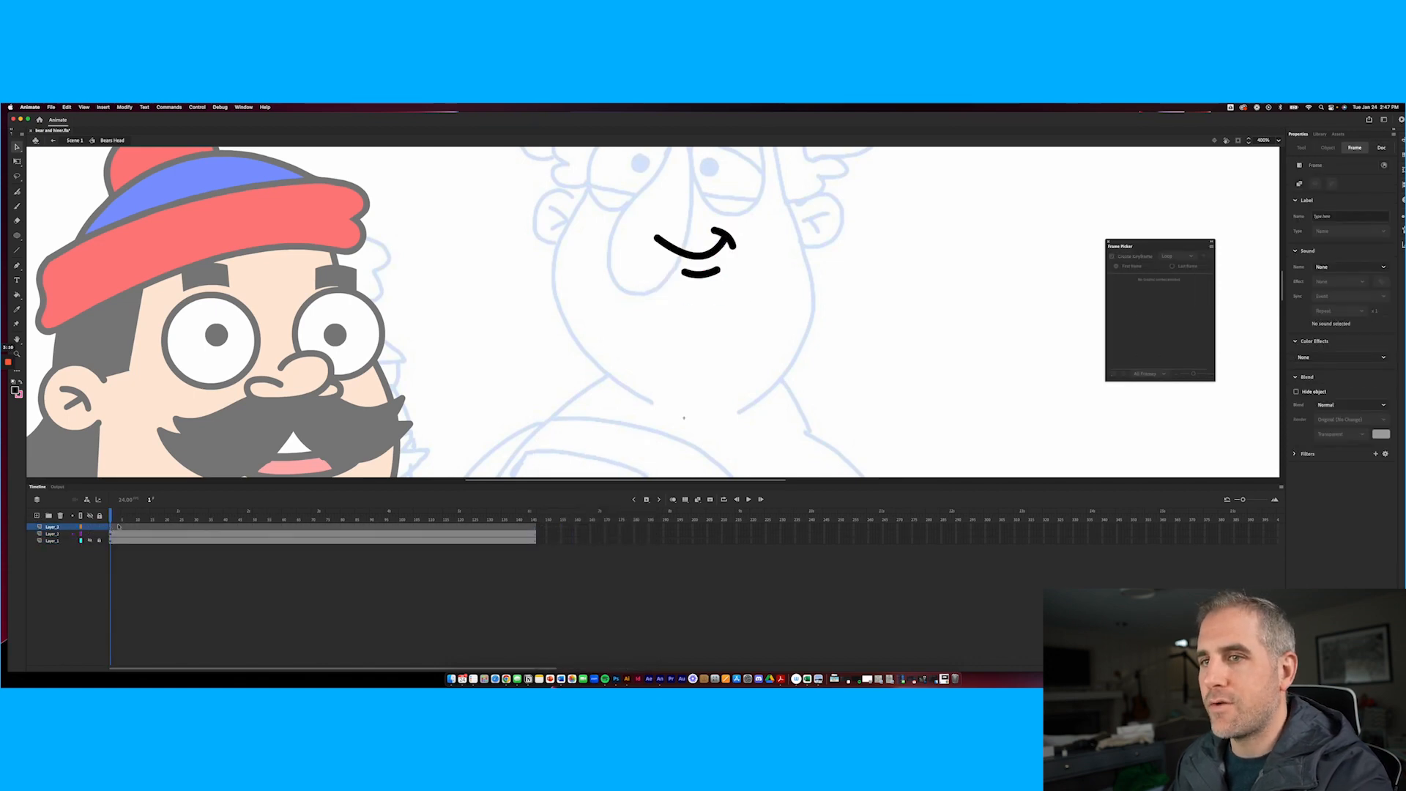
# Preview the looping mouth shapes along the head's timeline and try mouth frame 3 in the Frame Picker before restoring frame 1
pyautogui.click(118, 526)
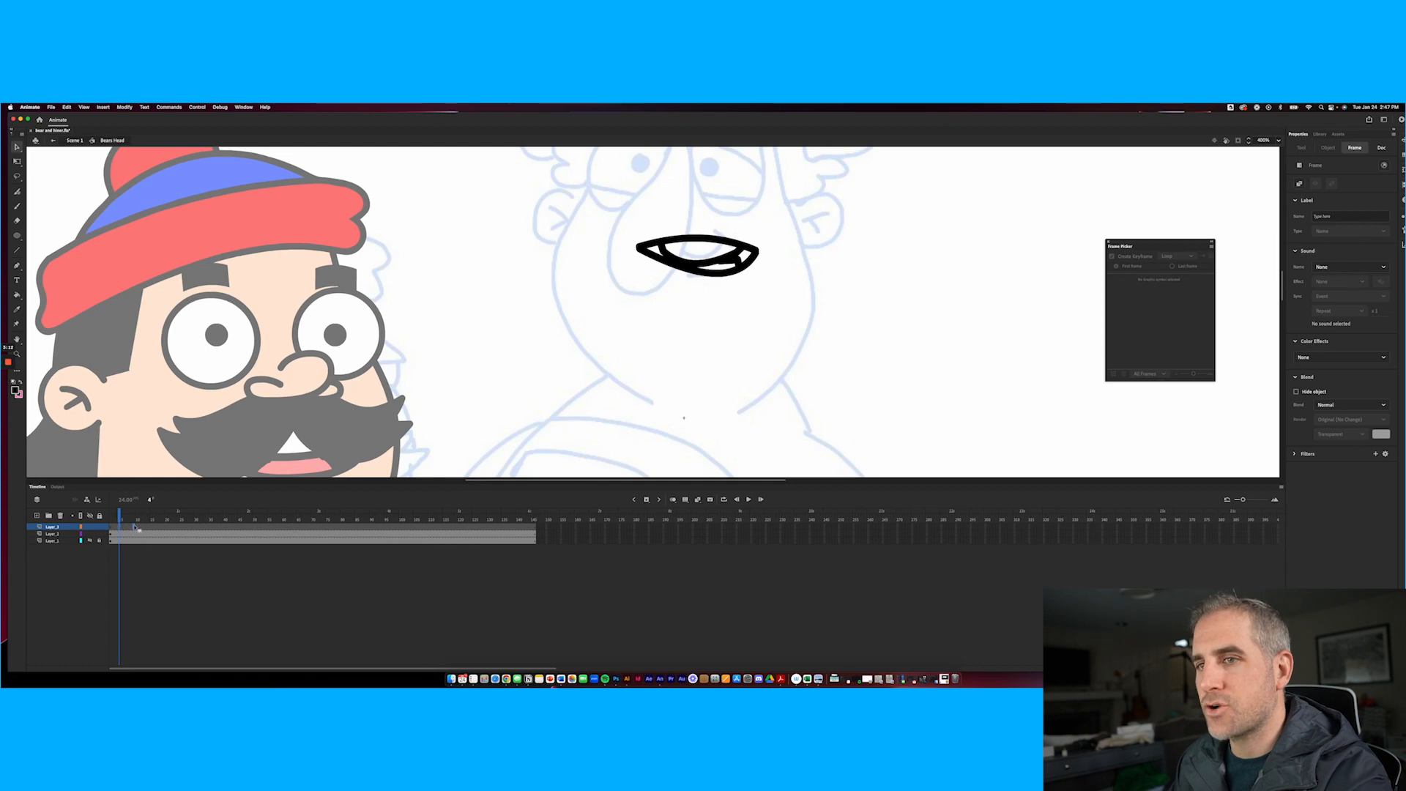
pyautogui.click(136, 527)
pyautogui.click(135, 535)
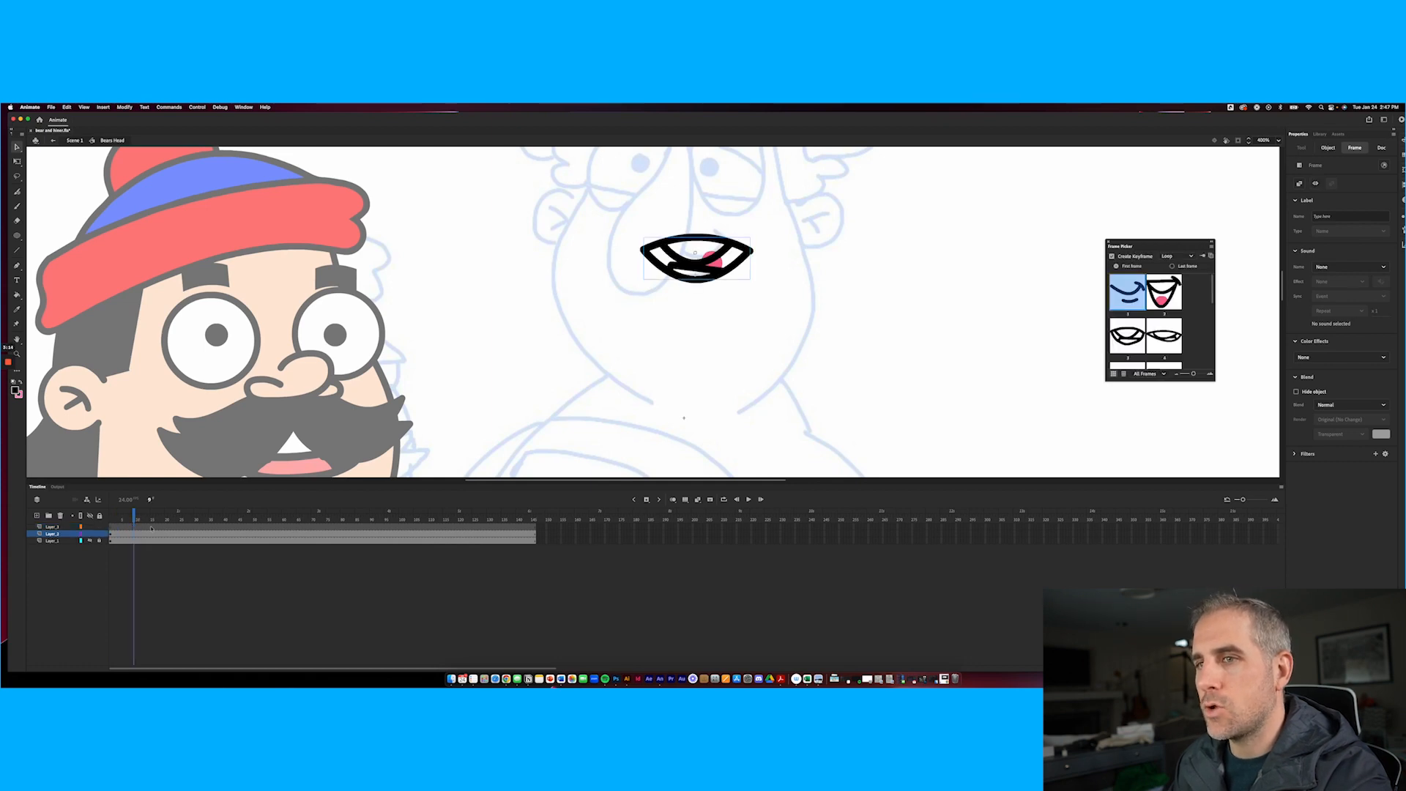
pyautogui.moveTo(139, 530); pyautogui.dragTo(259, 529)
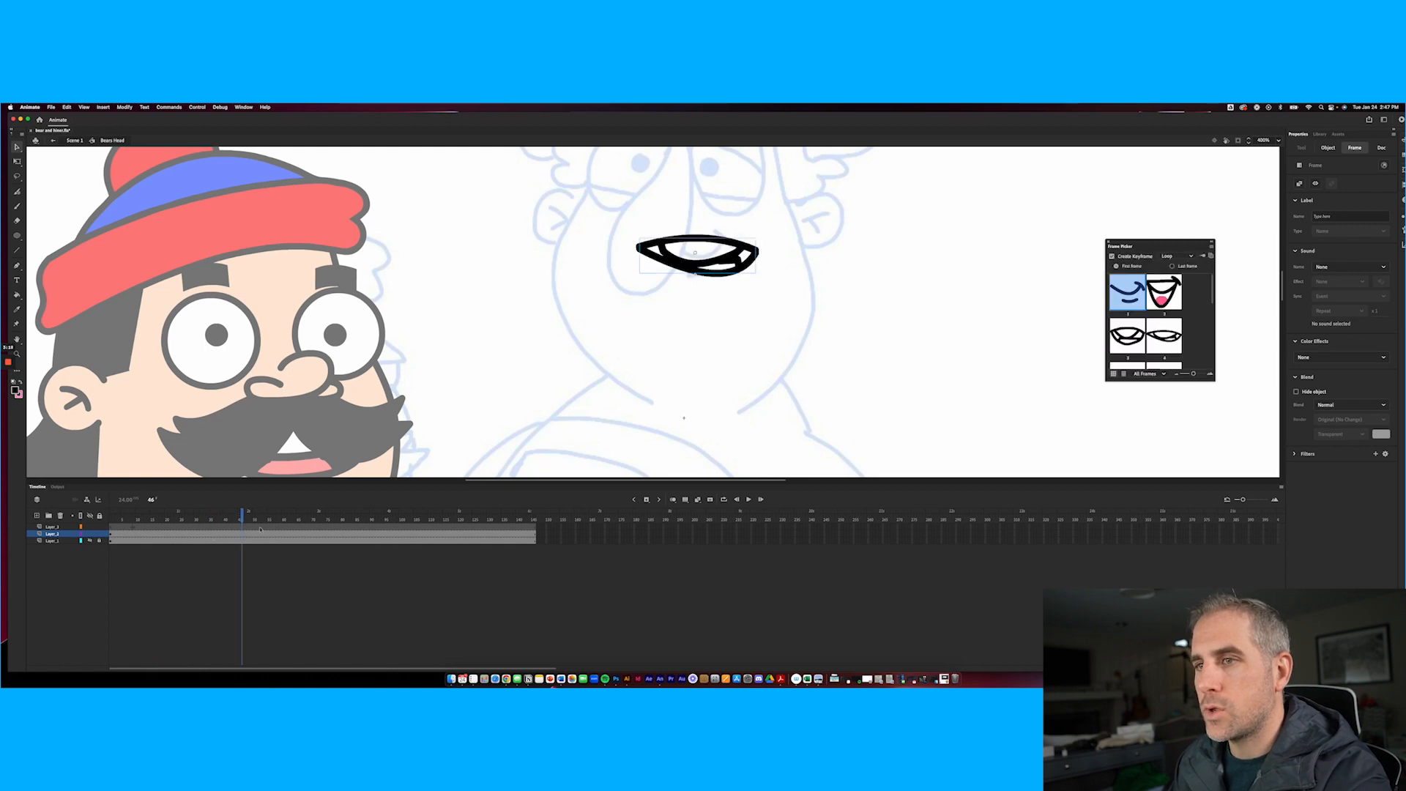
pyautogui.click(260, 529)
pyautogui.click(252, 535)
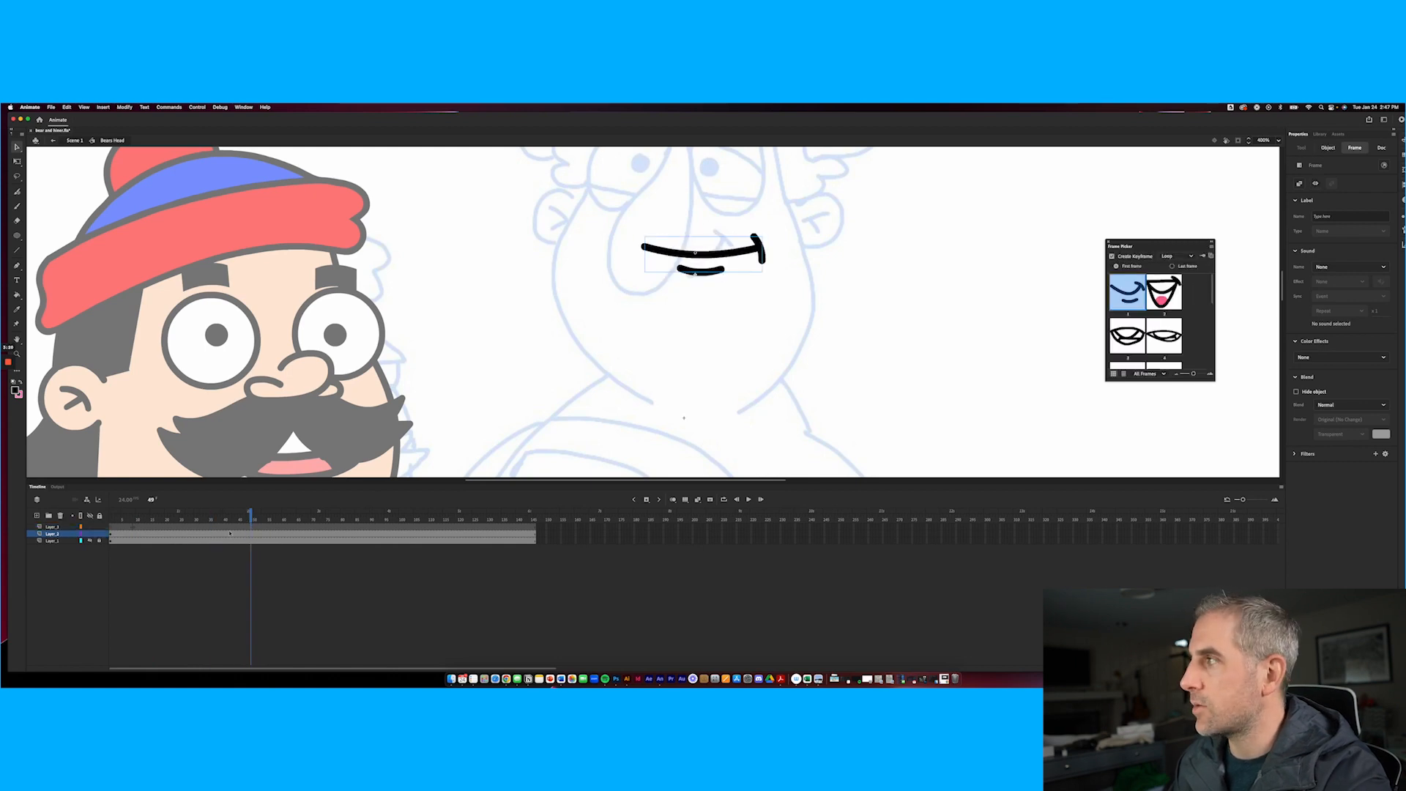
pyautogui.click(1132, 339)
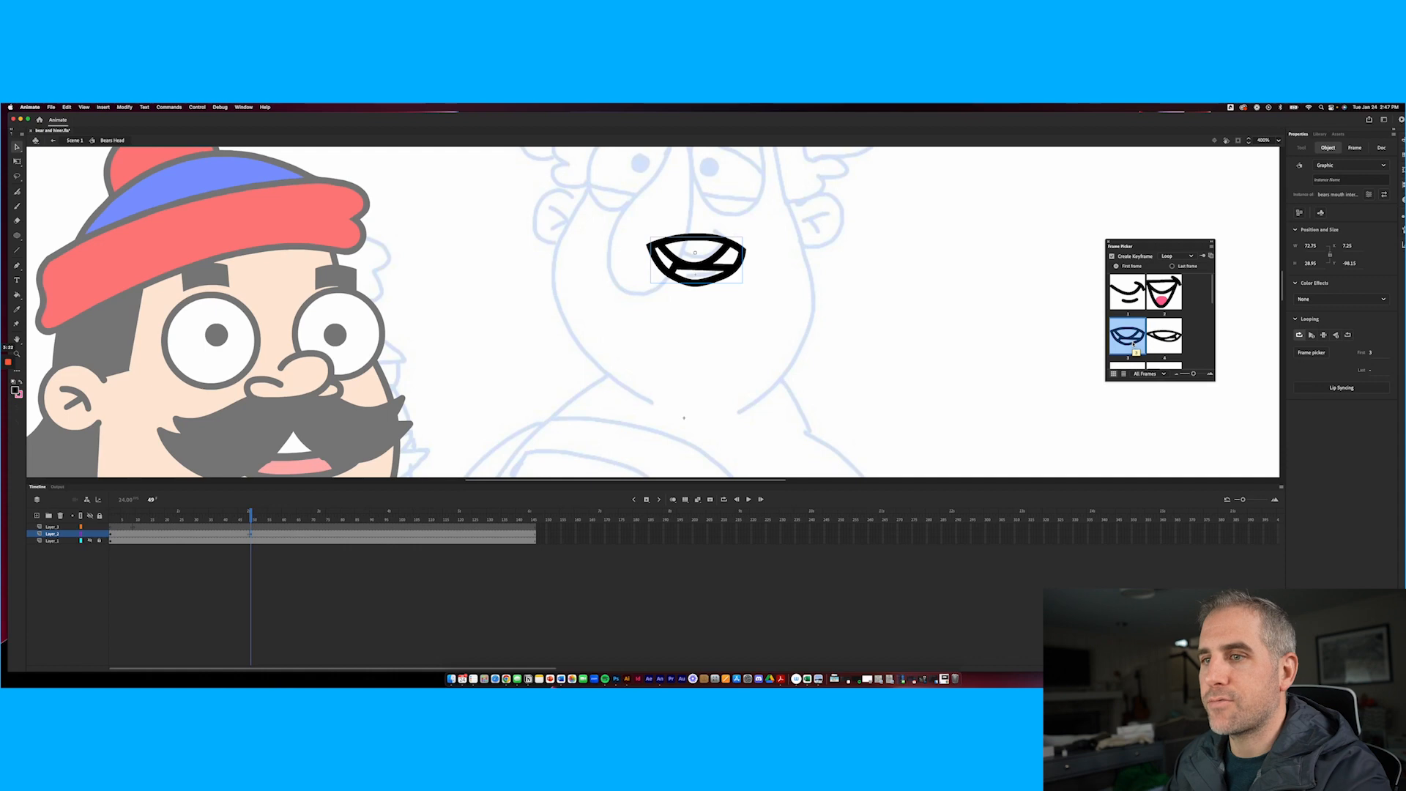
pyautogui.click(1127, 293)
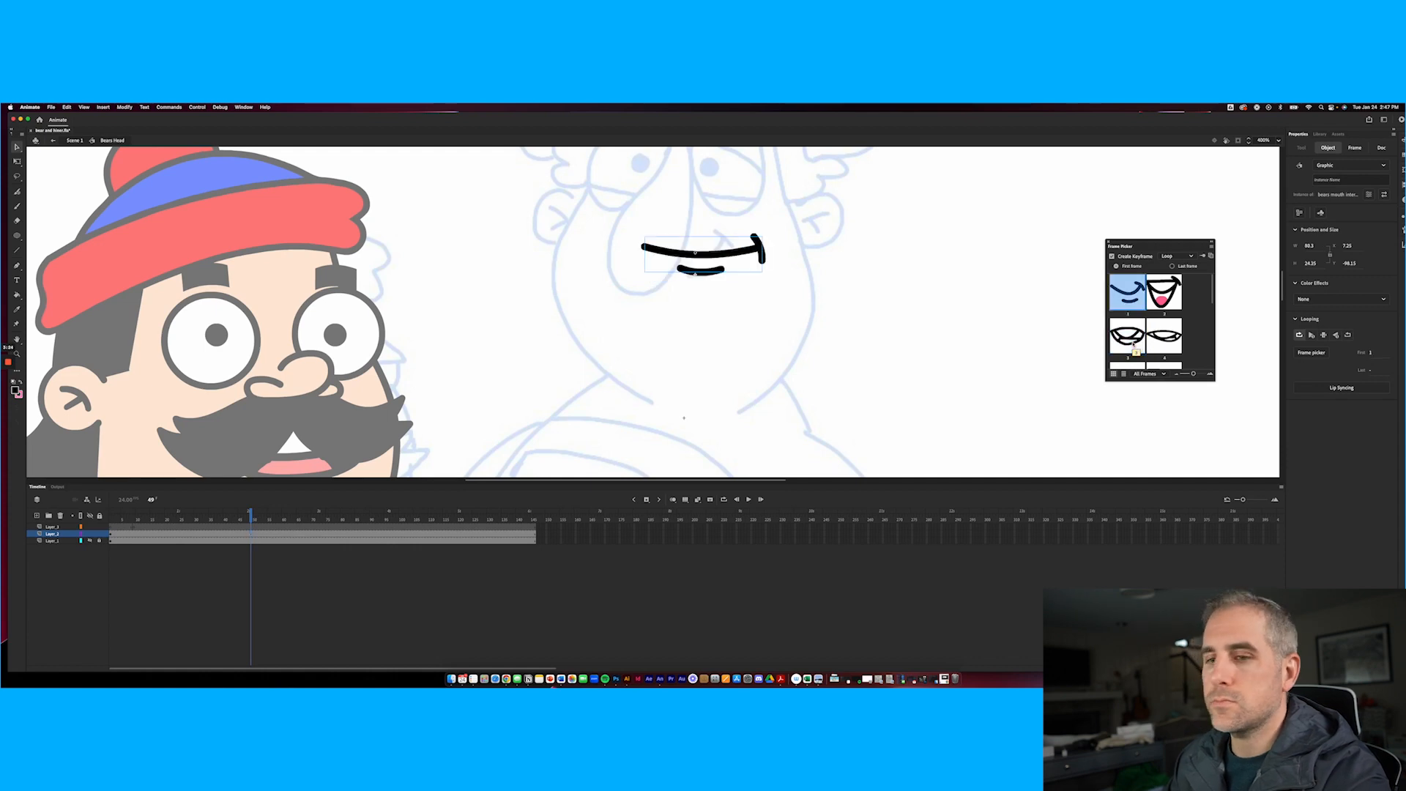
# Inside the mouth symbol, go to the second frame and fill the area below the teeth line with white
pyautogui.doubleClick(666, 252)
pyautogui.moveTo(126, 518)
pyautogui.mouseDown()
pyautogui.moveTo(98, 517)
pyautogui.moveTo(114, 518)
pyautogui.mouseUp()
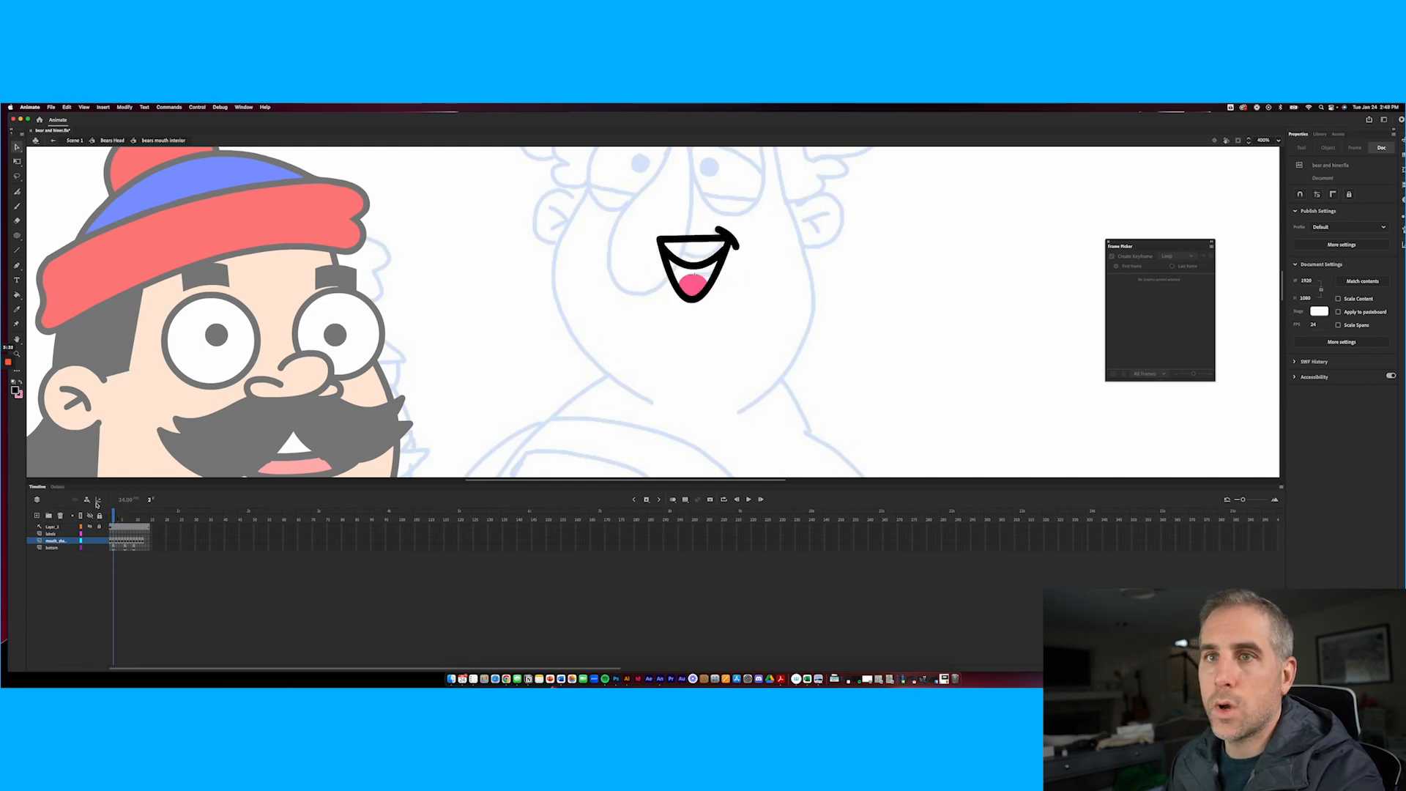
pyautogui.press('k')
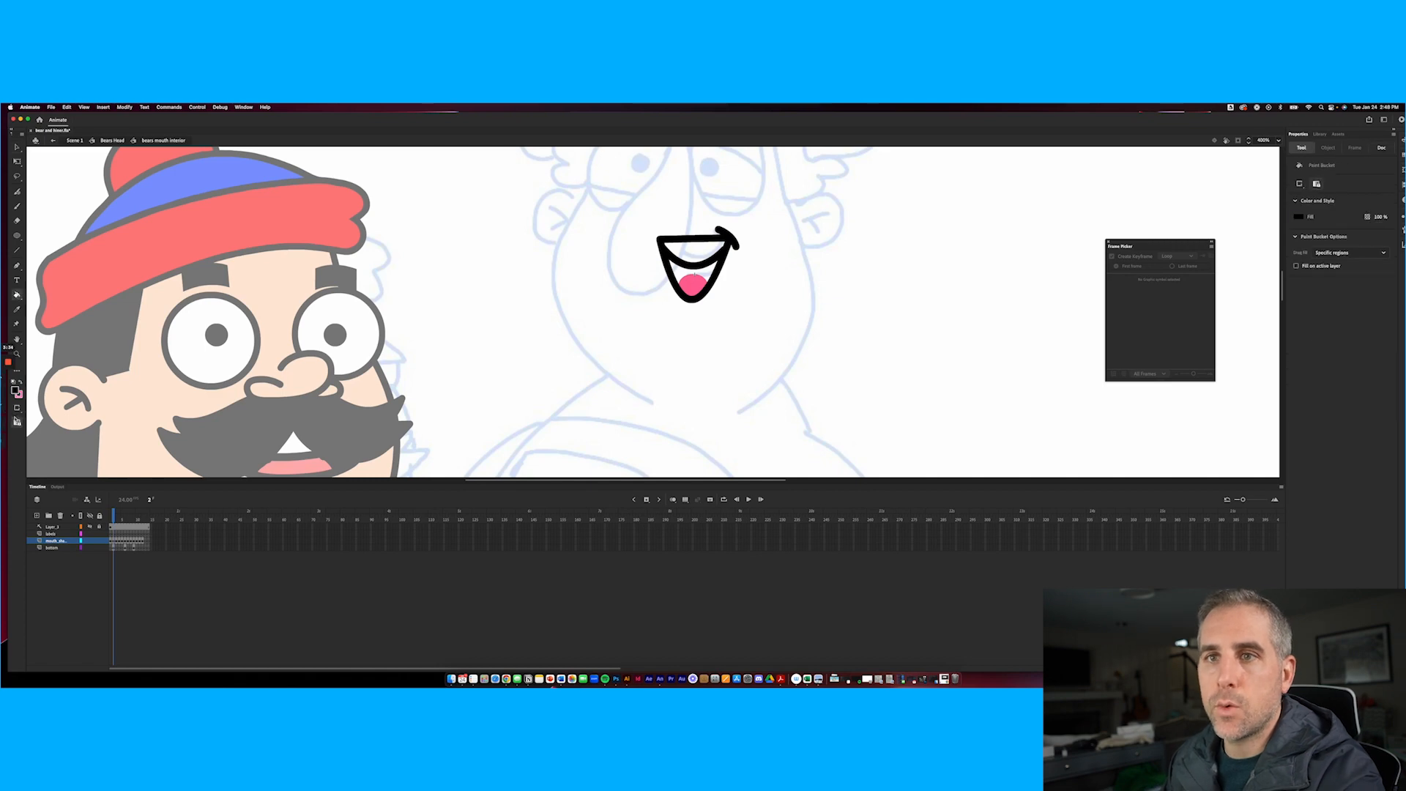
pyautogui.click(17, 408)
pyautogui.click(54, 423)
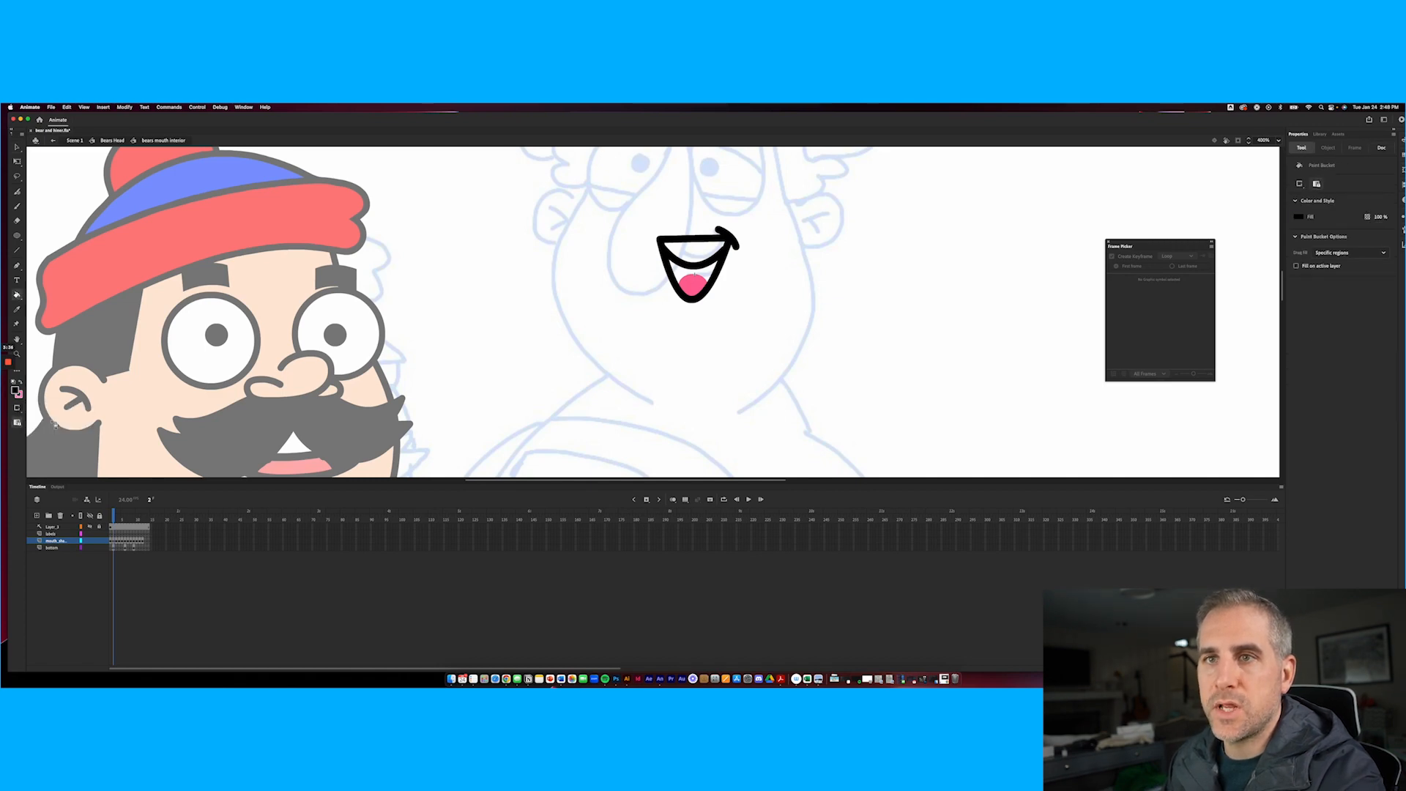
pyautogui.click(16, 391)
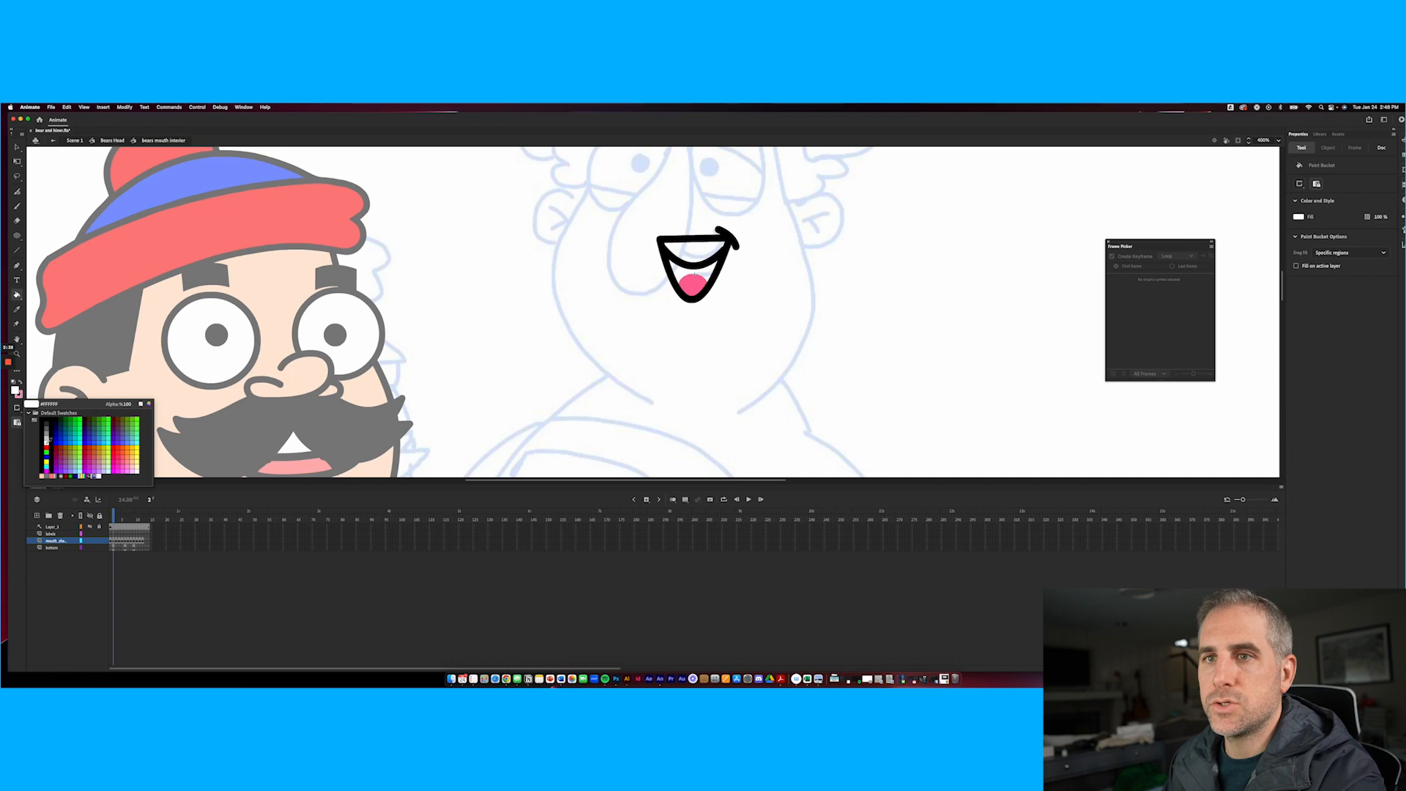
pyautogui.click(47, 446)
pyautogui.click(680, 277)
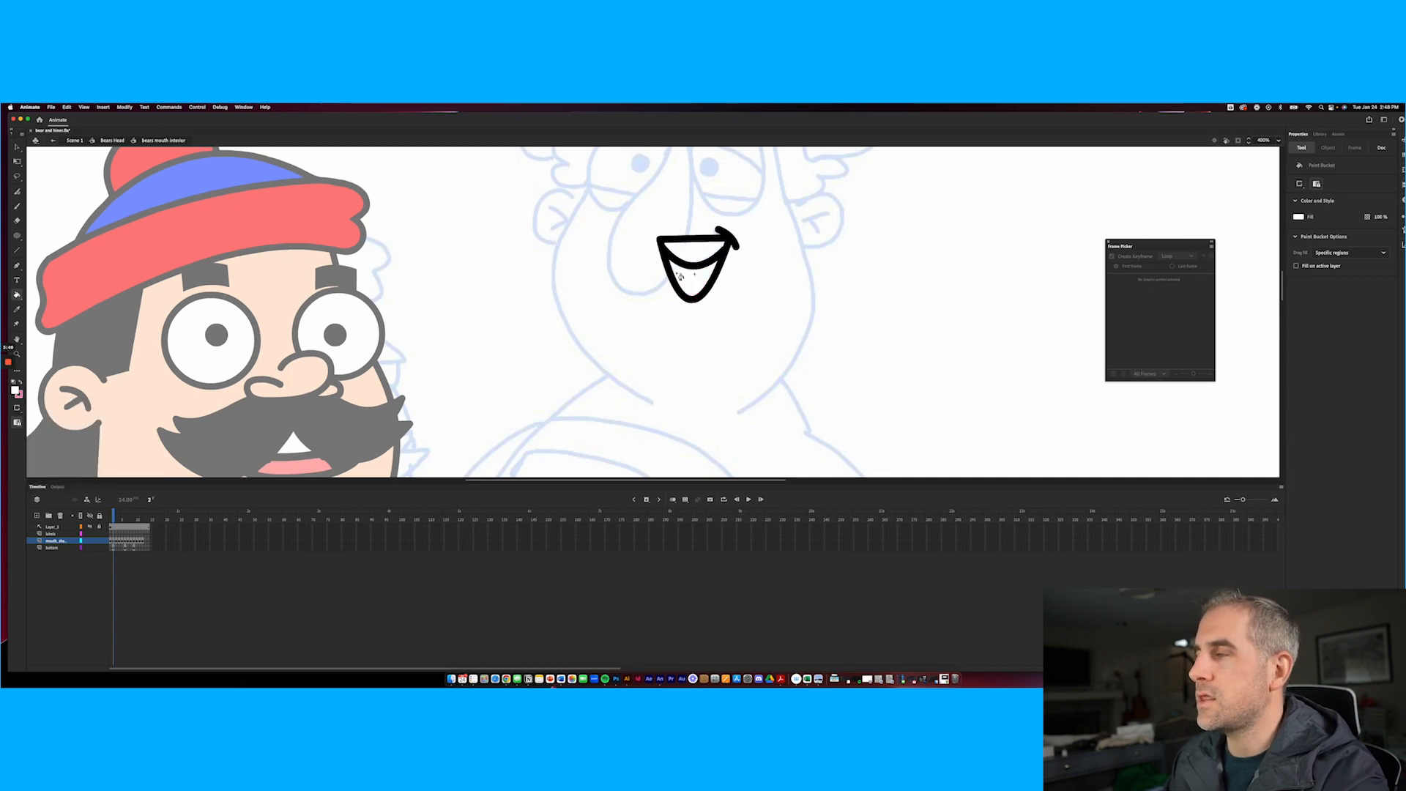
# Undo the white mouth fill and try the Paint Bucket again on the area below the teeth line
pyautogui.hotkey('ctrl', 'z')
pyautogui.press('v')
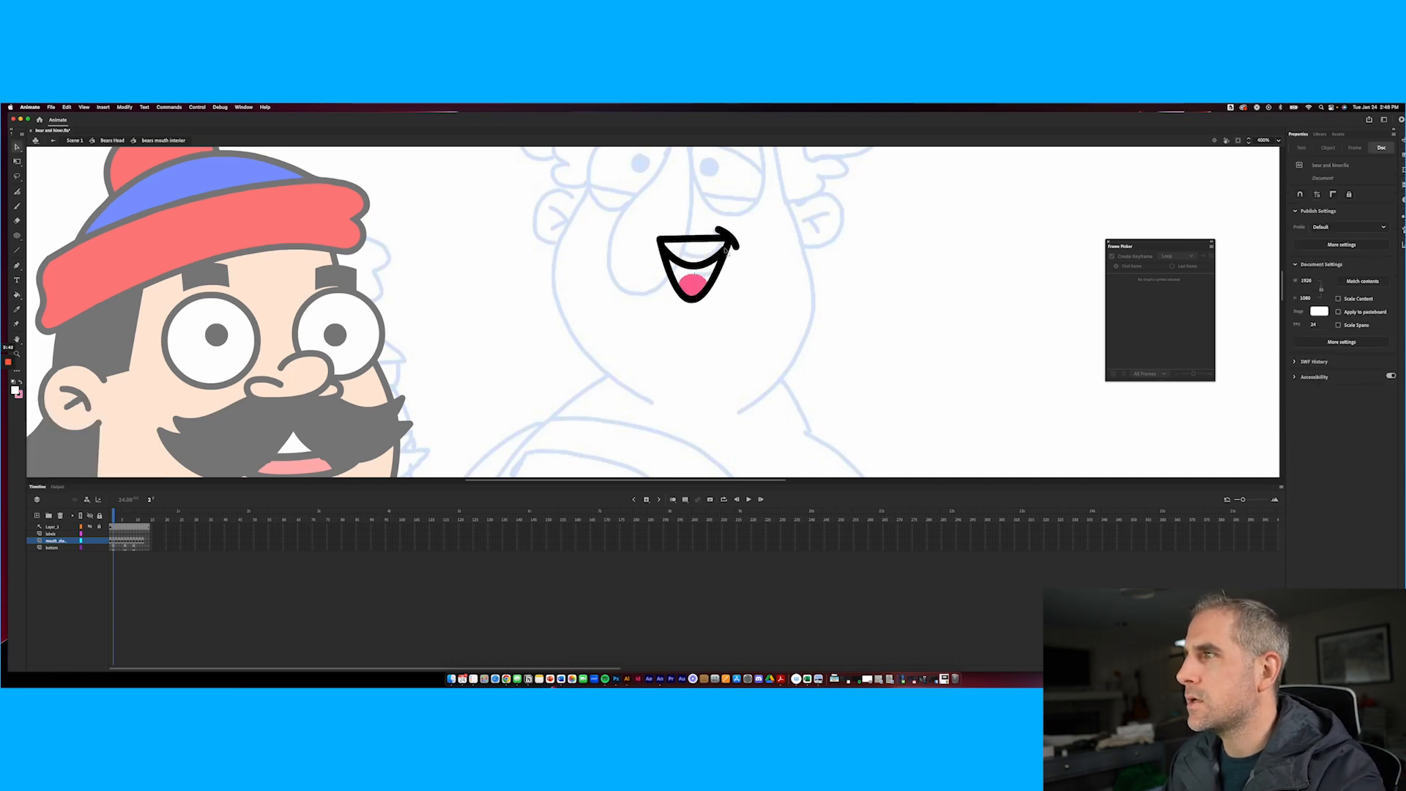
pyautogui.press('k')
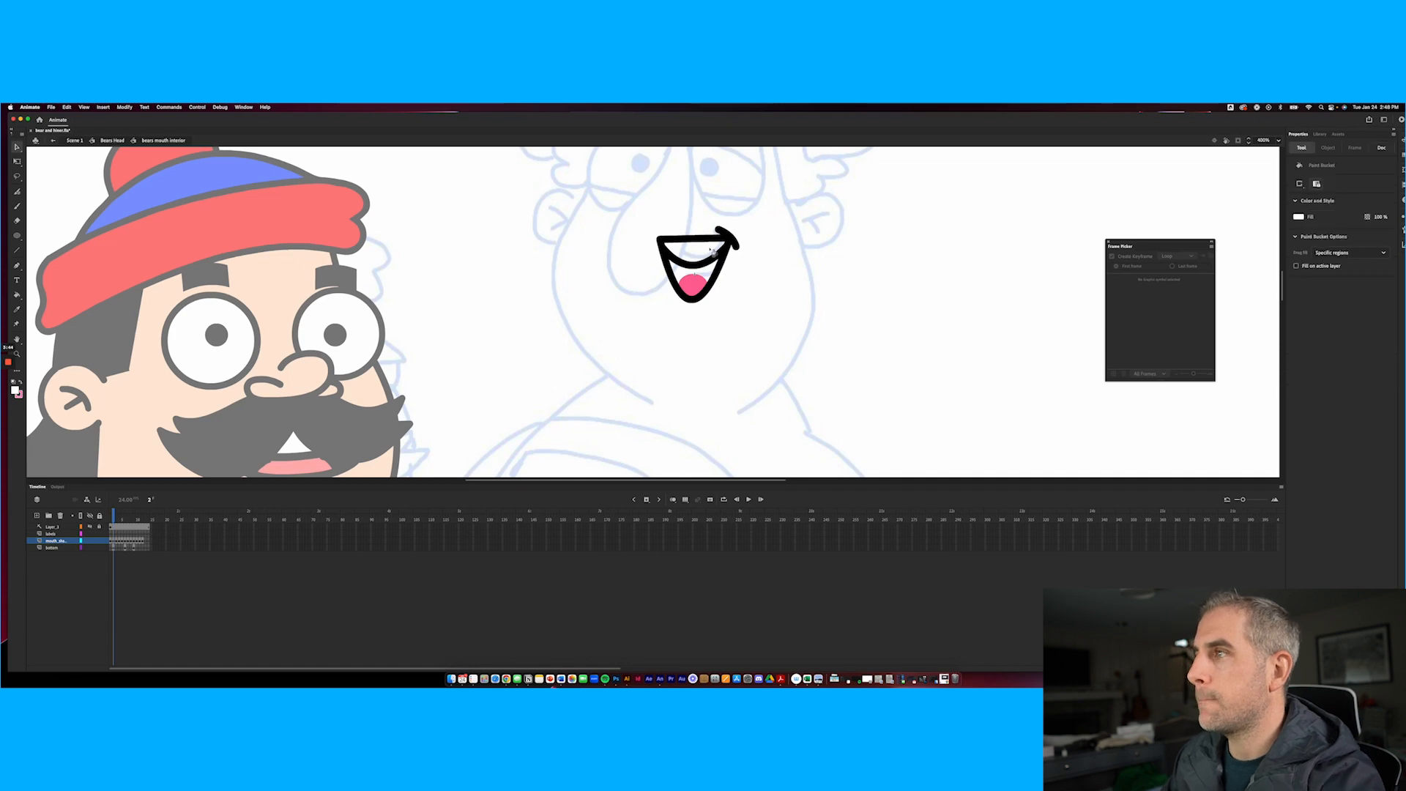
pyautogui.click(692, 283)
pyautogui.hotkey('ctrl', 'z')
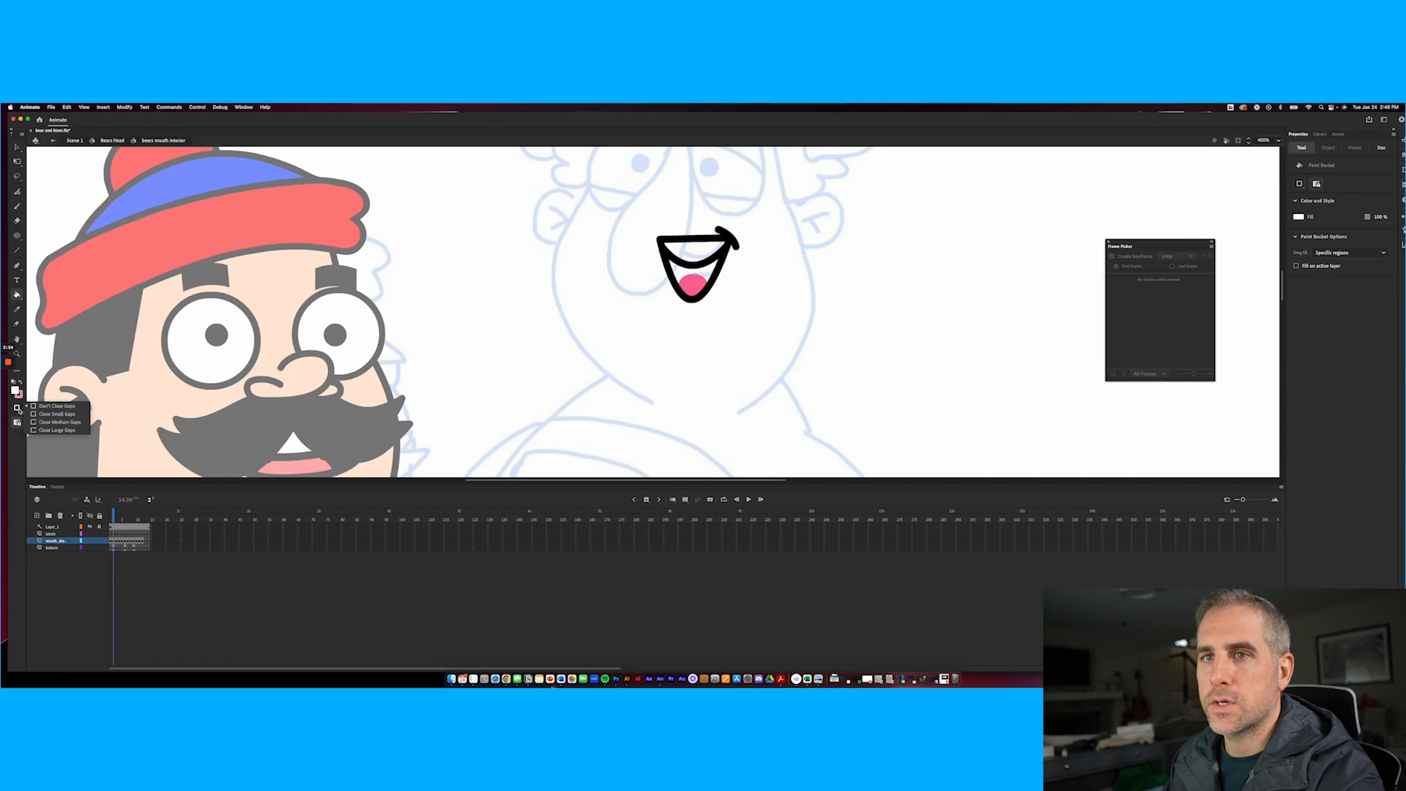
pyautogui.click(693, 282)
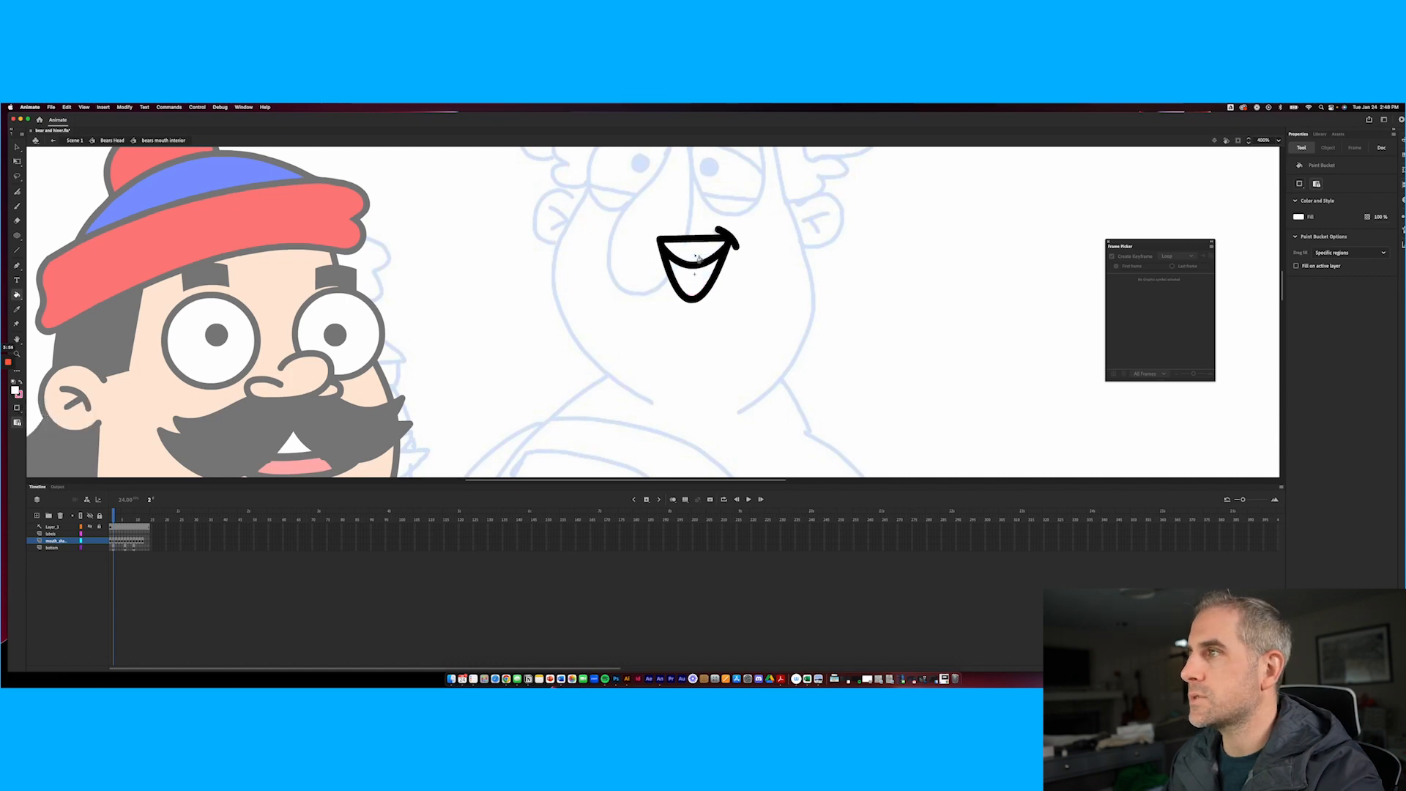
pyautogui.press('v')
pyautogui.click(692, 277)
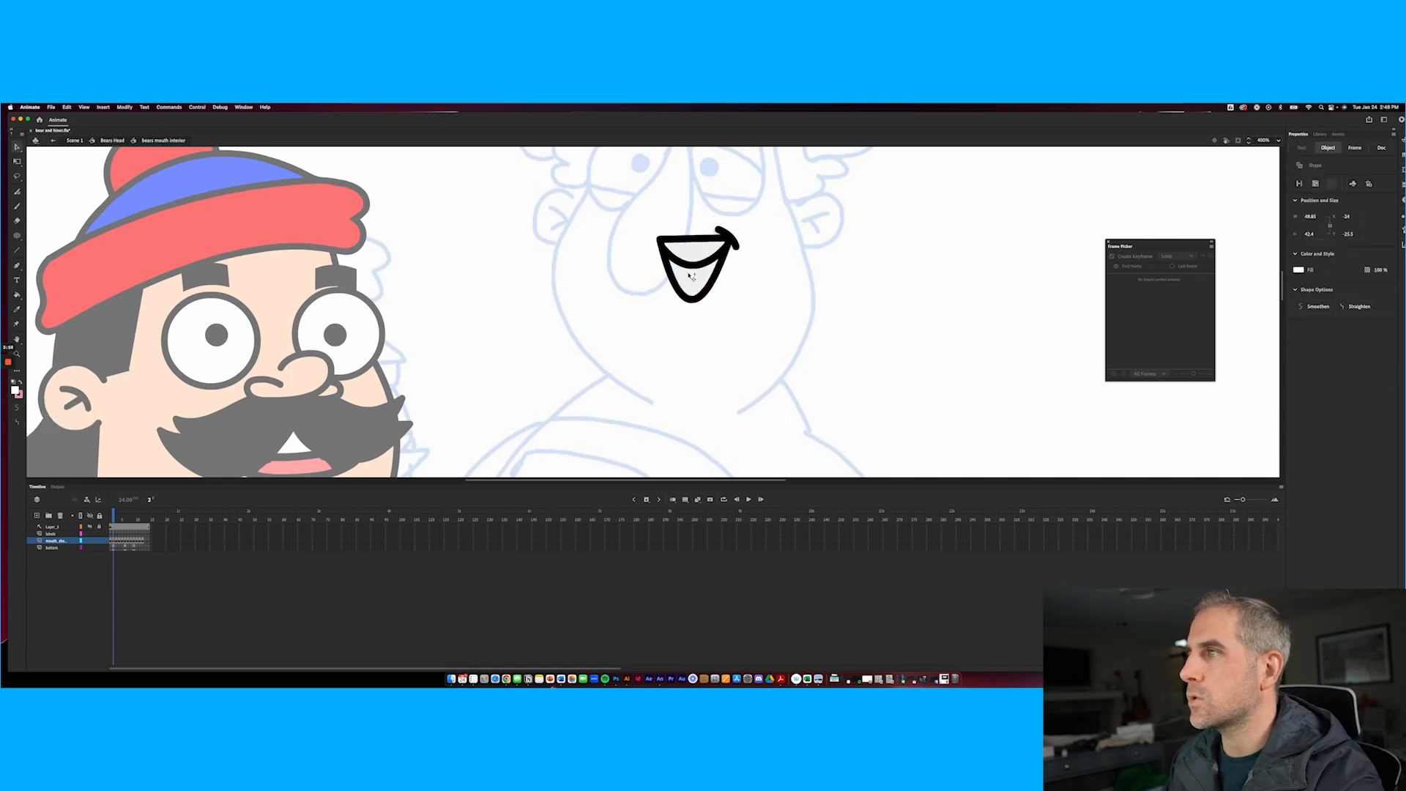
pyautogui.click(640, 281)
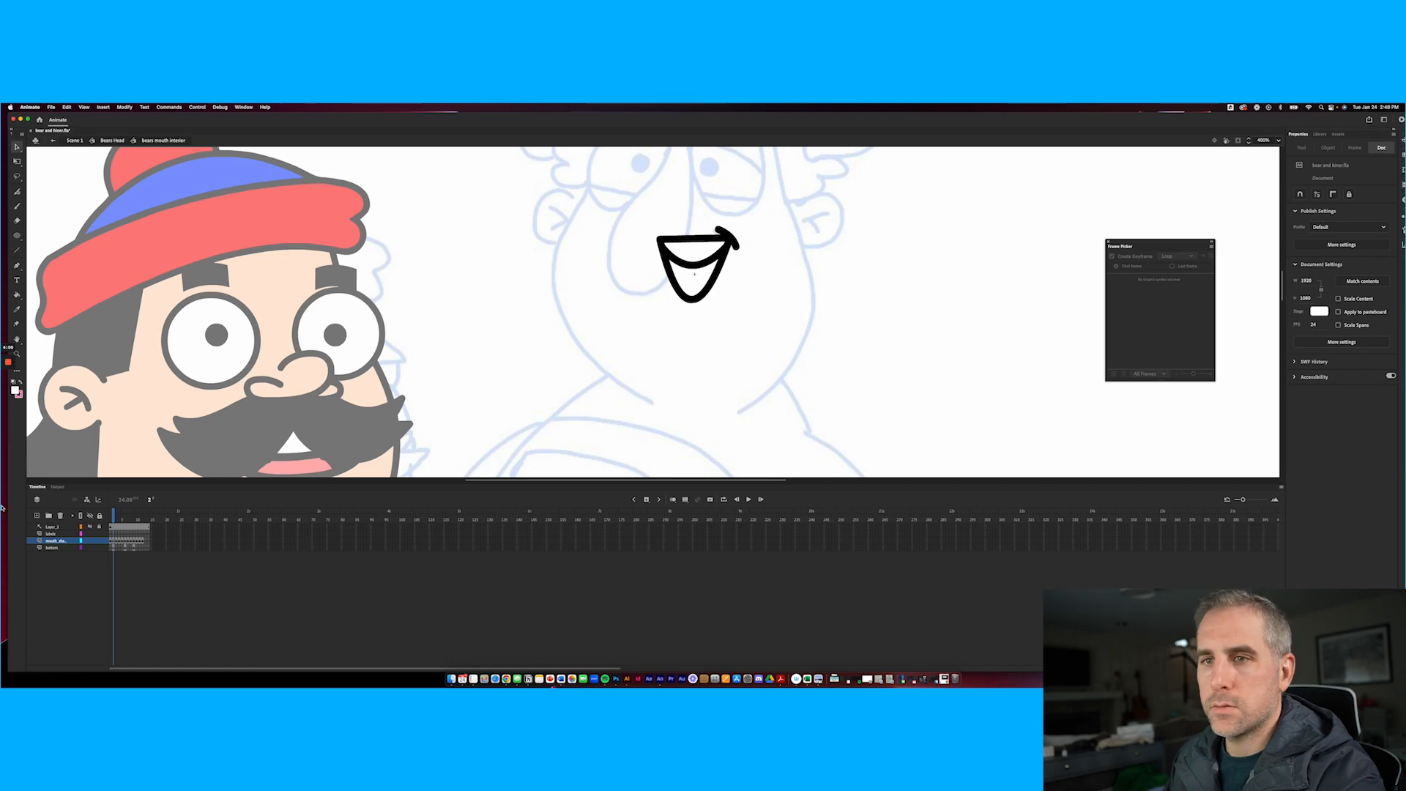
# Try erasing the white fill inside the mouth, then undo the erasing and the fill covering the pink tongue
pyautogui.click(17, 220)
pyautogui.moveTo(673, 258); pyautogui.dragTo(712, 273)
pyautogui.press('super+z')
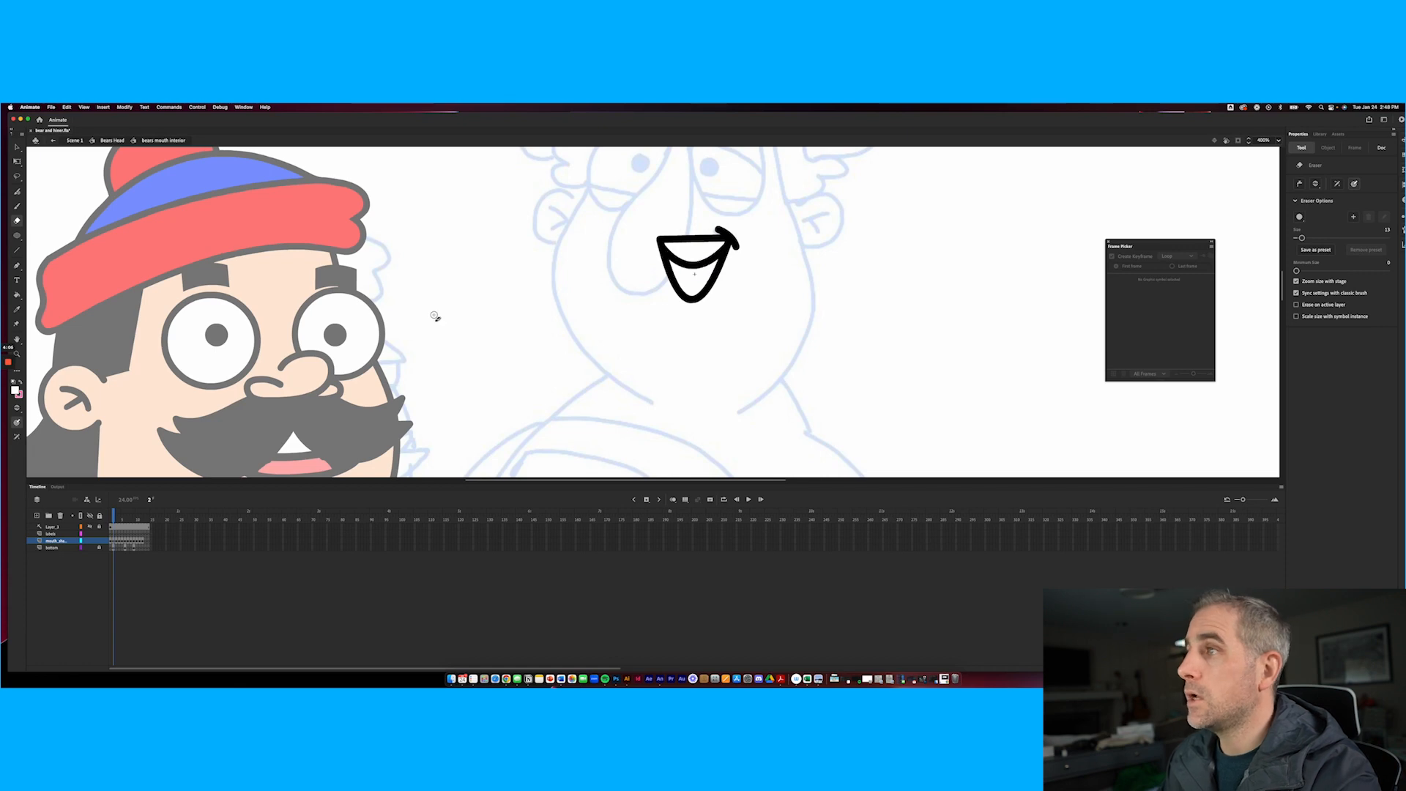
pyautogui.click(91, 534)
pyautogui.click(90, 534)
pyautogui.click(91, 534)
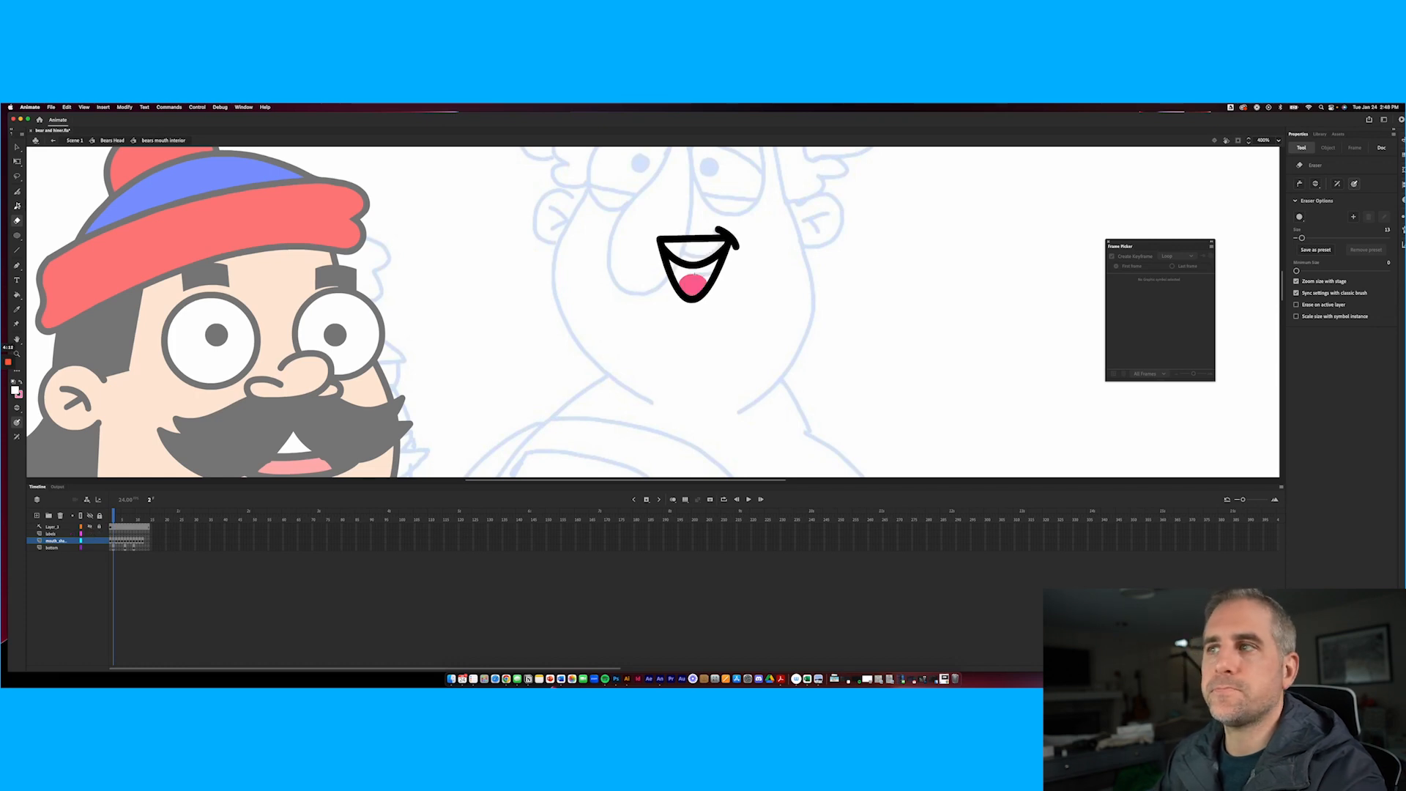
# Change the document's stage color from white to light gray in the Document Settings
pyautogui.click(17, 205)
pyautogui.click(125, 107)
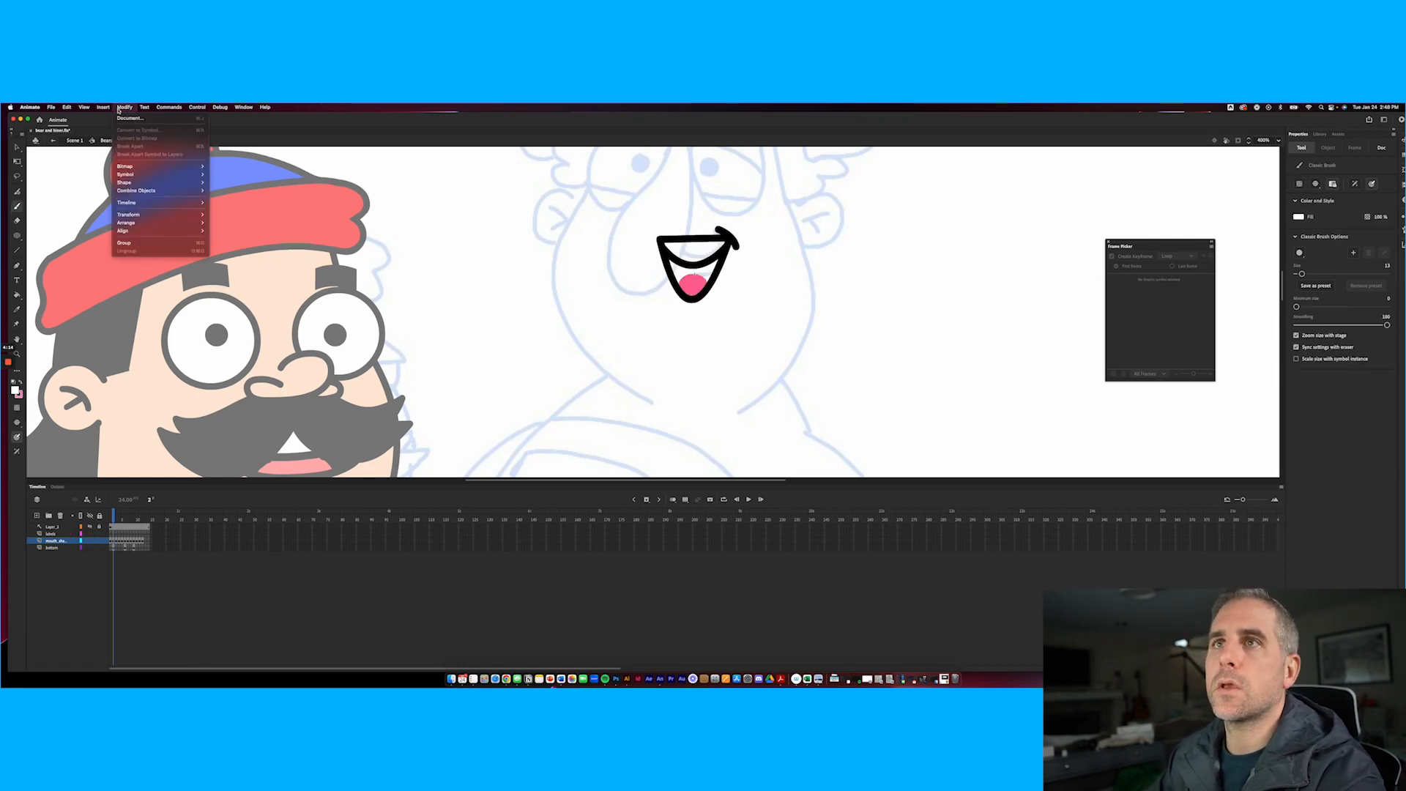
pyautogui.click(147, 119)
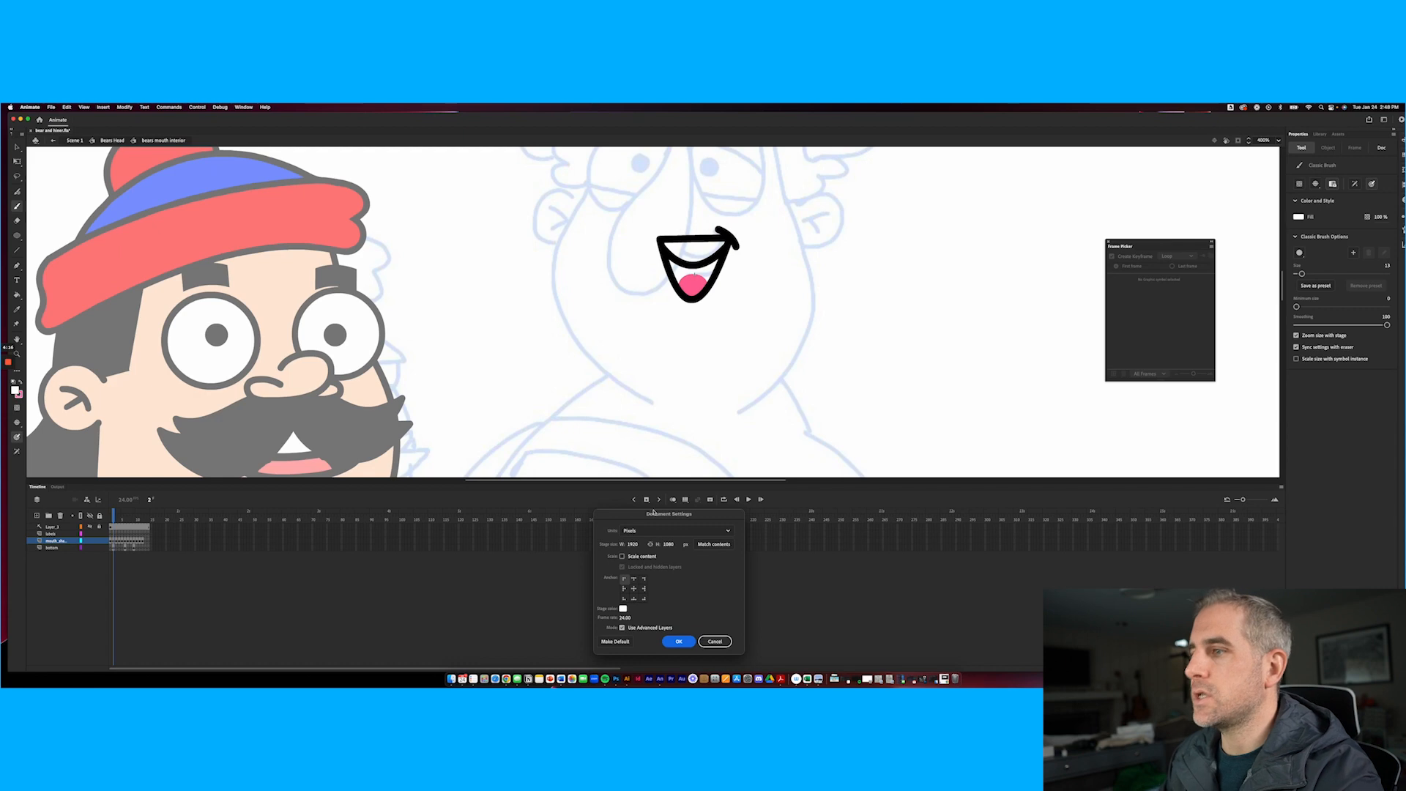
pyautogui.click(622, 609)
pyautogui.click(651, 551)
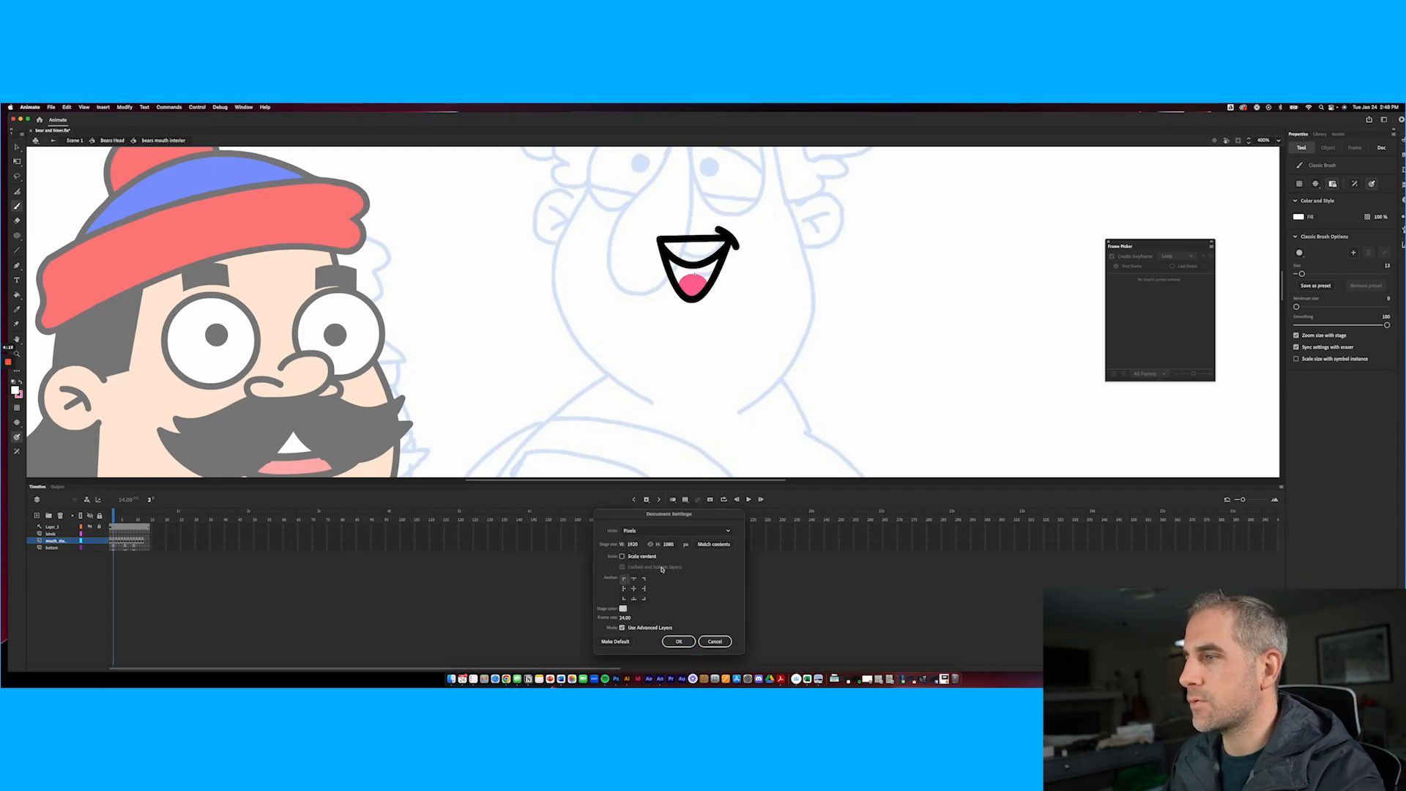
pyautogui.click(679, 642)
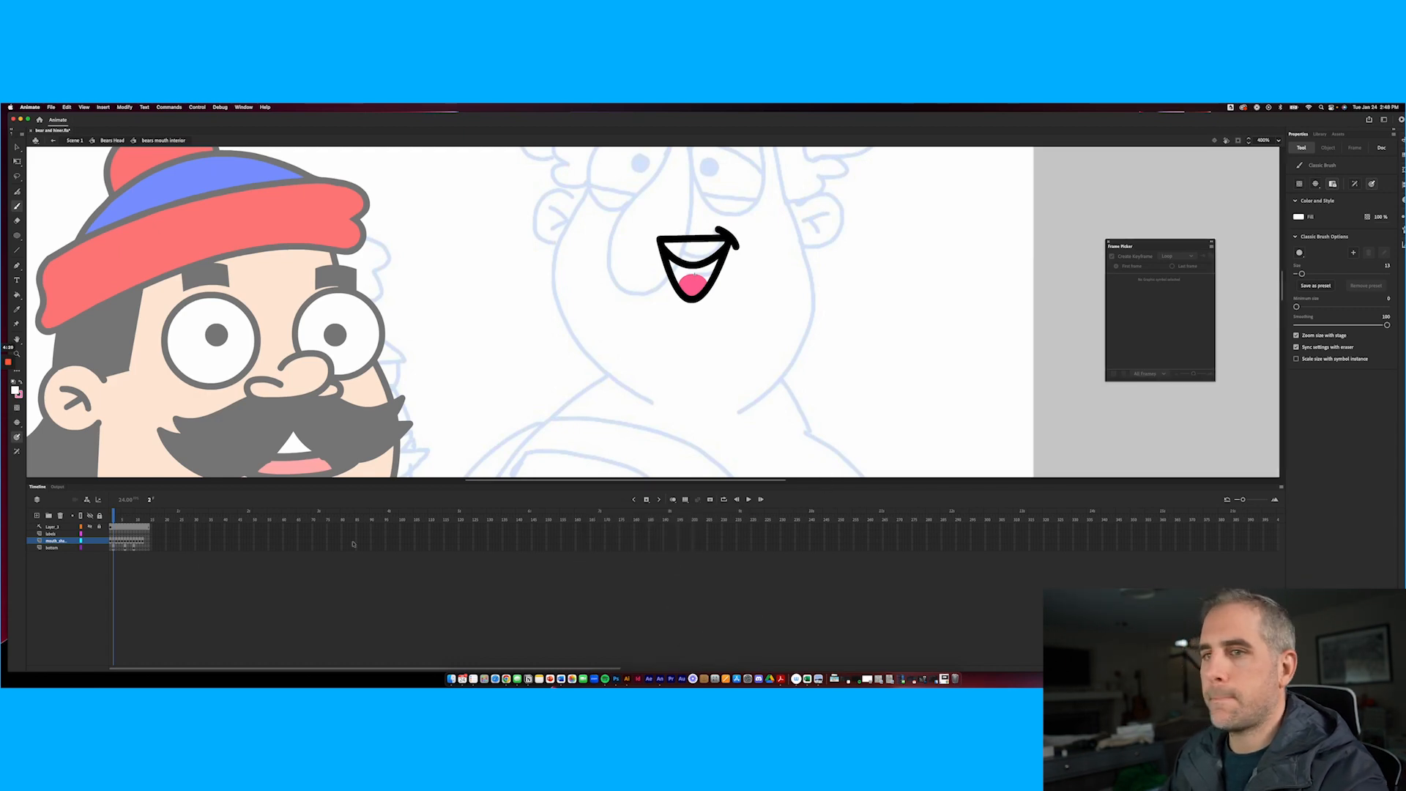
# Return to Scene 1, hide the lowest layer containing the blue sketch, and reopen the bear's mouth symbol for editing
pyautogui.press('v')
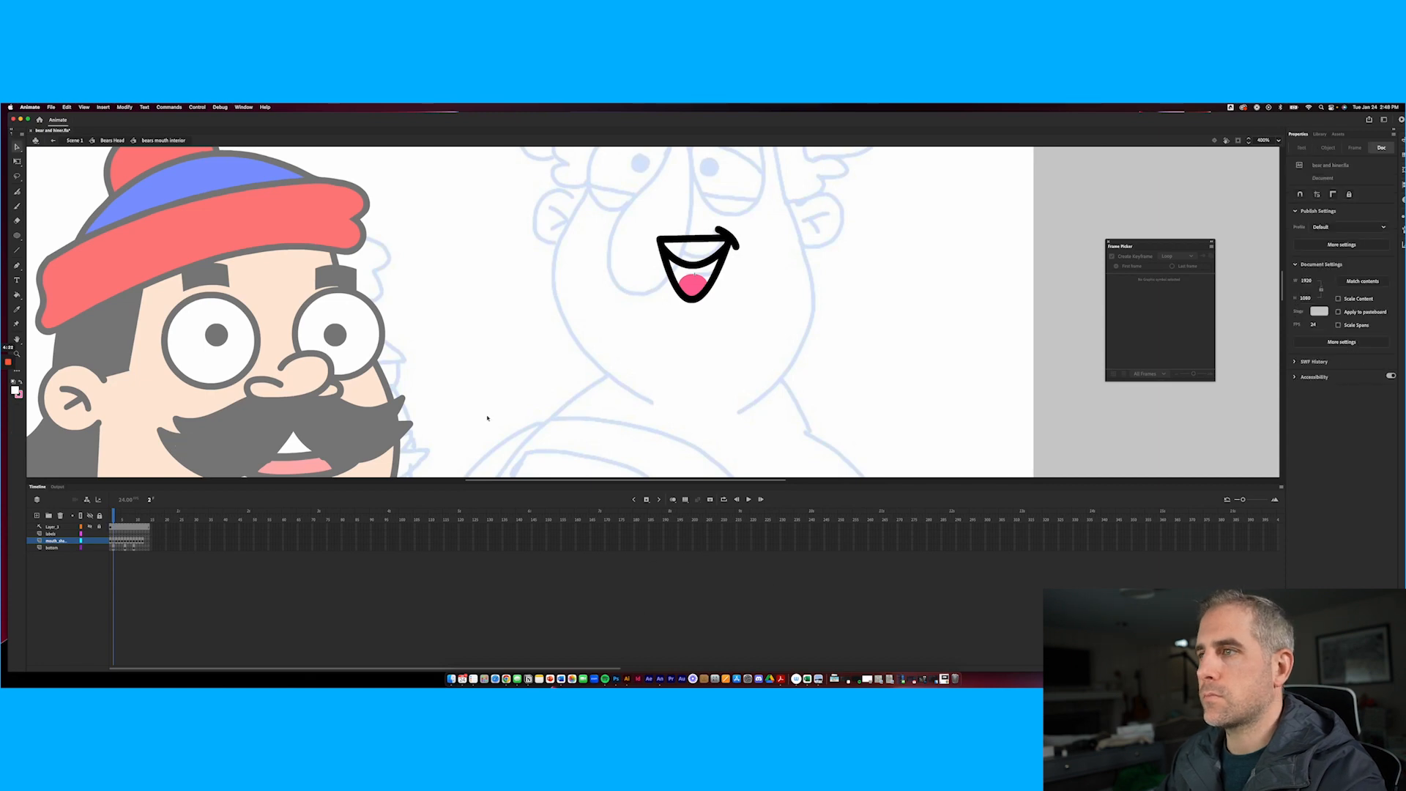
pyautogui.doubleClick(488, 418)
pyautogui.doubleClick(488, 418)
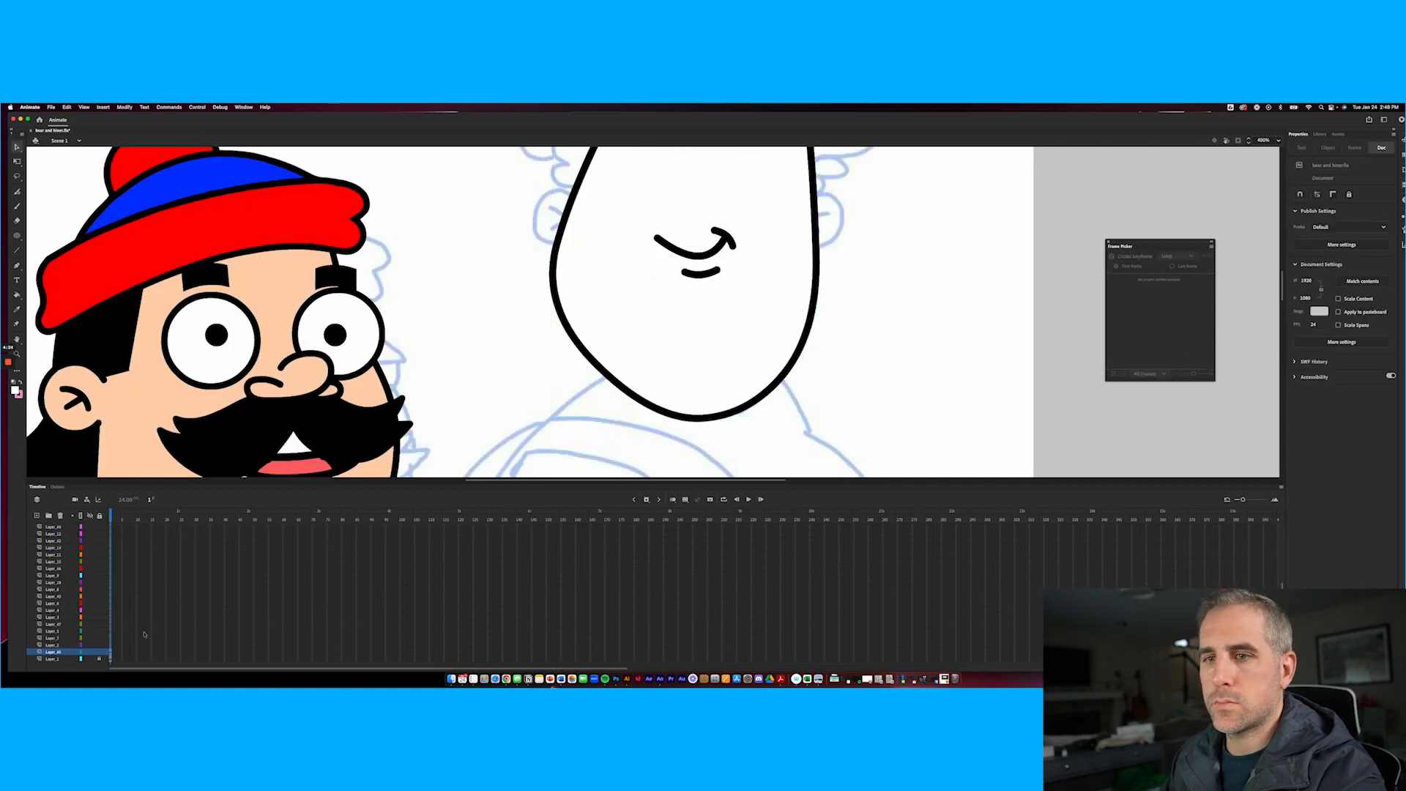
pyautogui.click(89, 661)
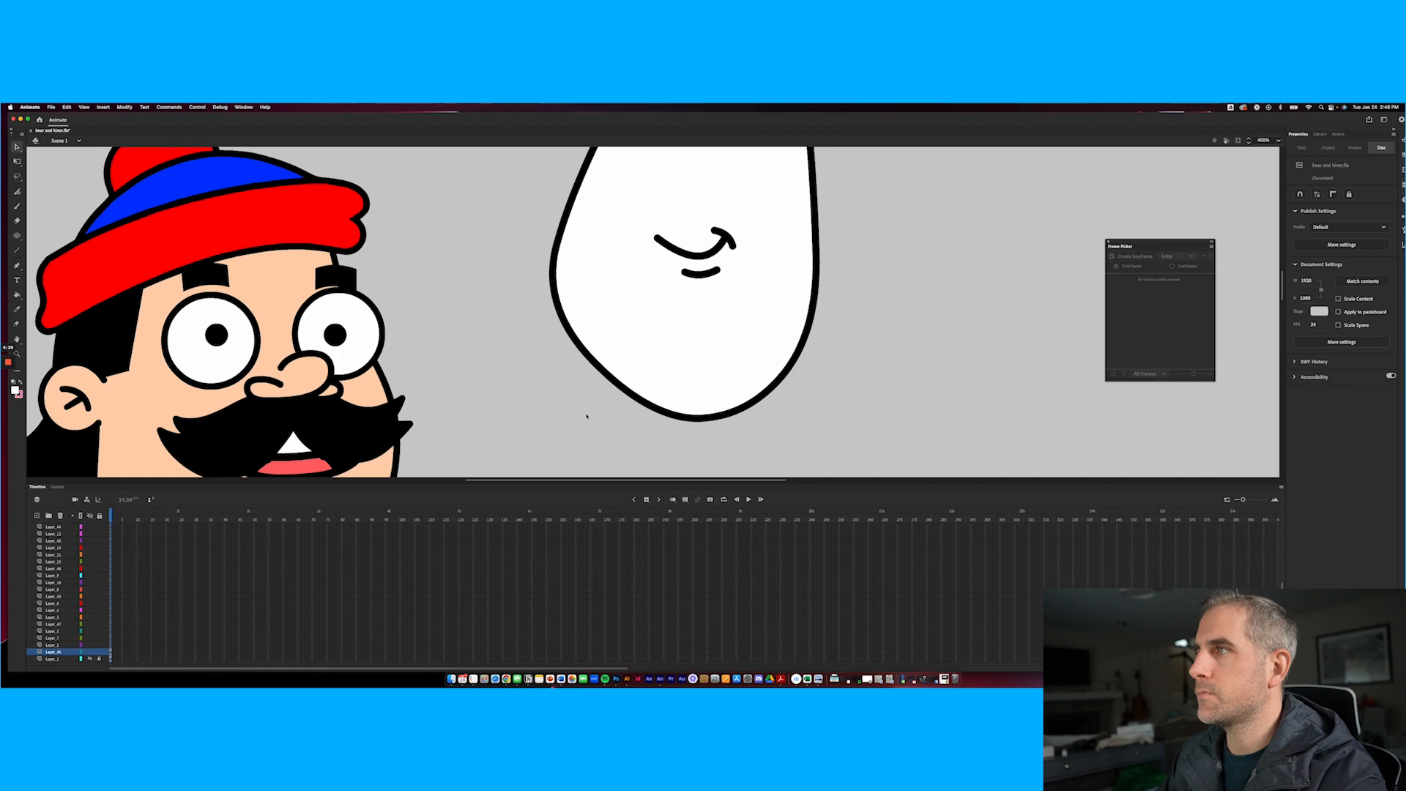
pyautogui.doubleClick(681, 254)
pyautogui.doubleClick(681, 254)
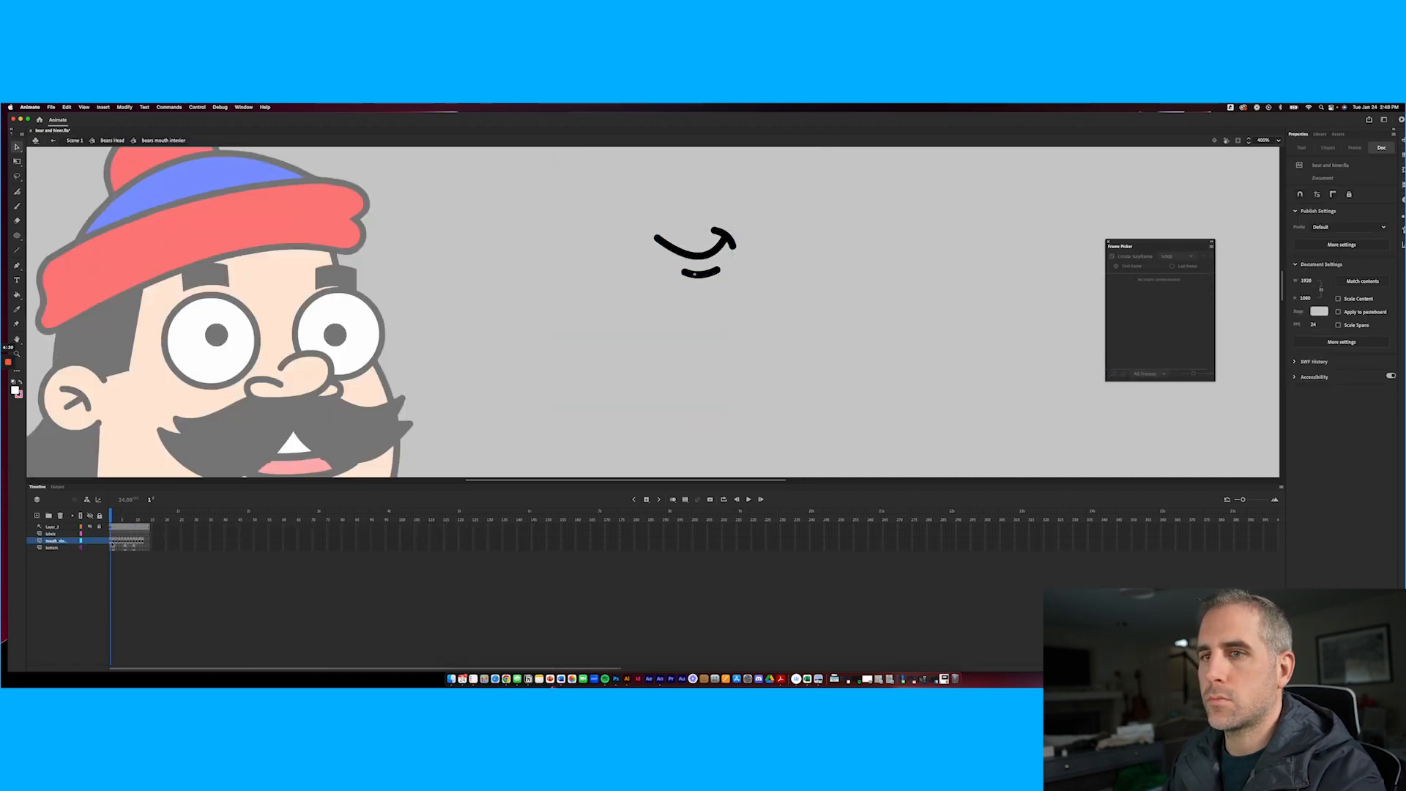
# Add a new layer directly above the bottom layer and insert a blank keyframe at its last frame
pyautogui.click(114, 542)
pyautogui.click(59, 548)
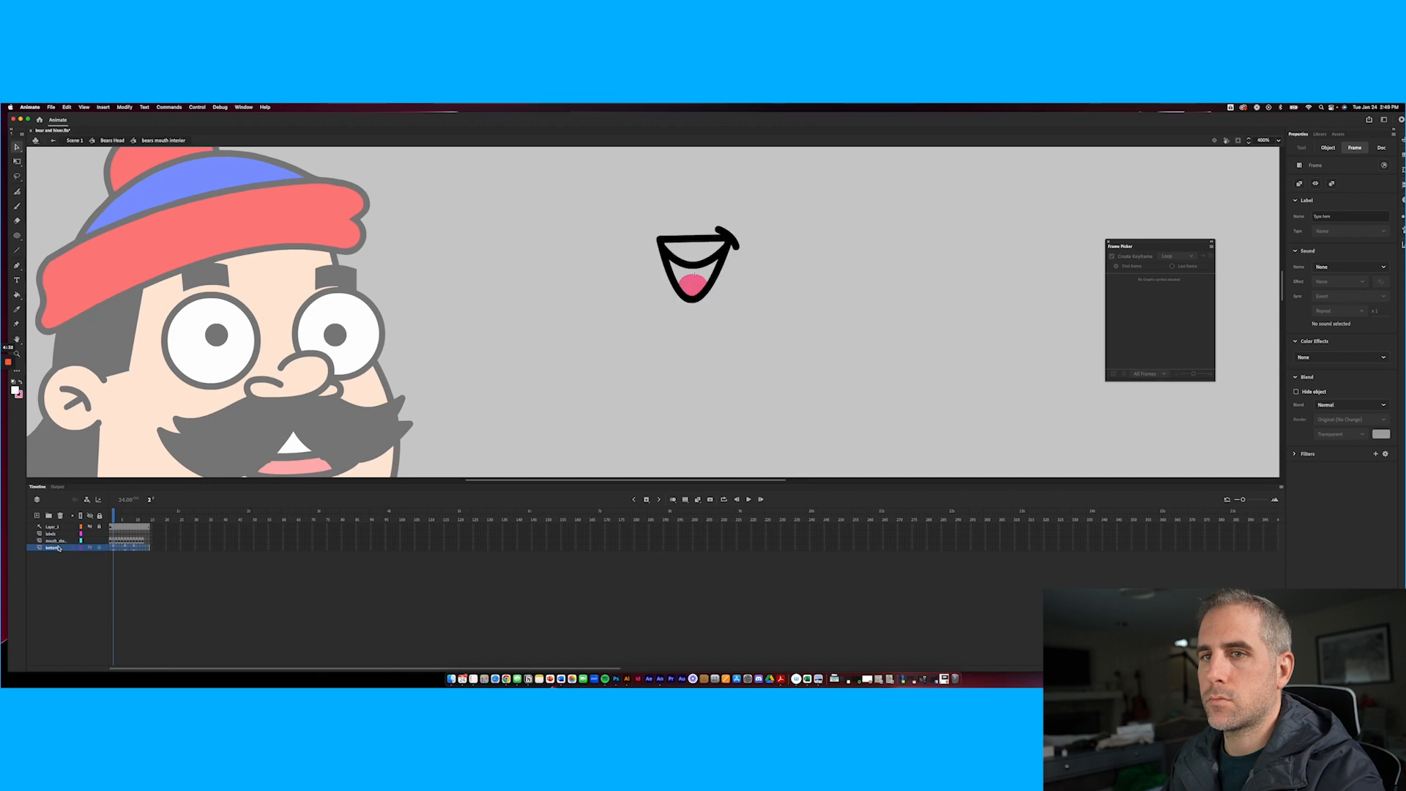
pyautogui.click(37, 516)
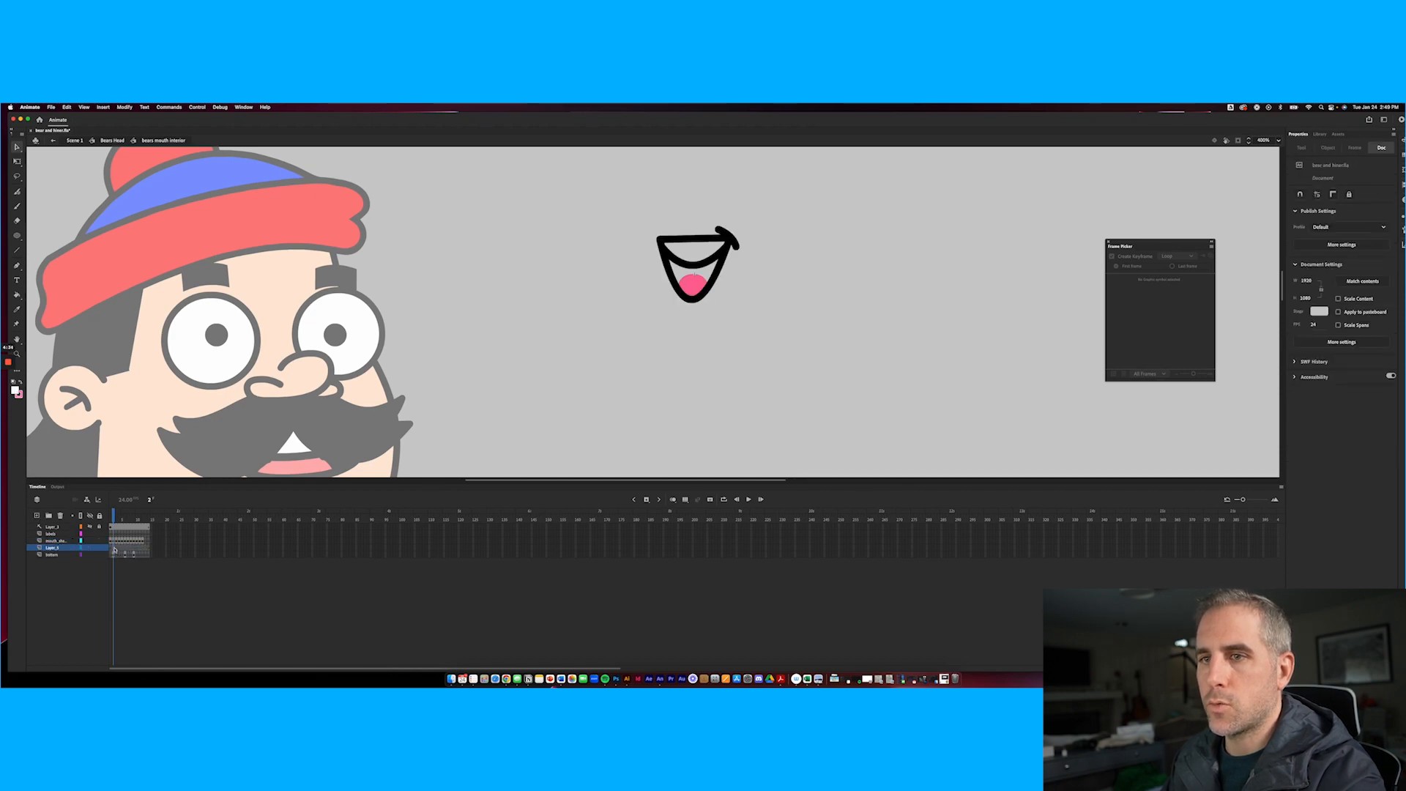
pyautogui.click(115, 550)
pyautogui.keyDown('shift'); pyautogui.click(149, 548); pyautogui.keyUp('shift')
pyautogui.rightClick(148, 549)
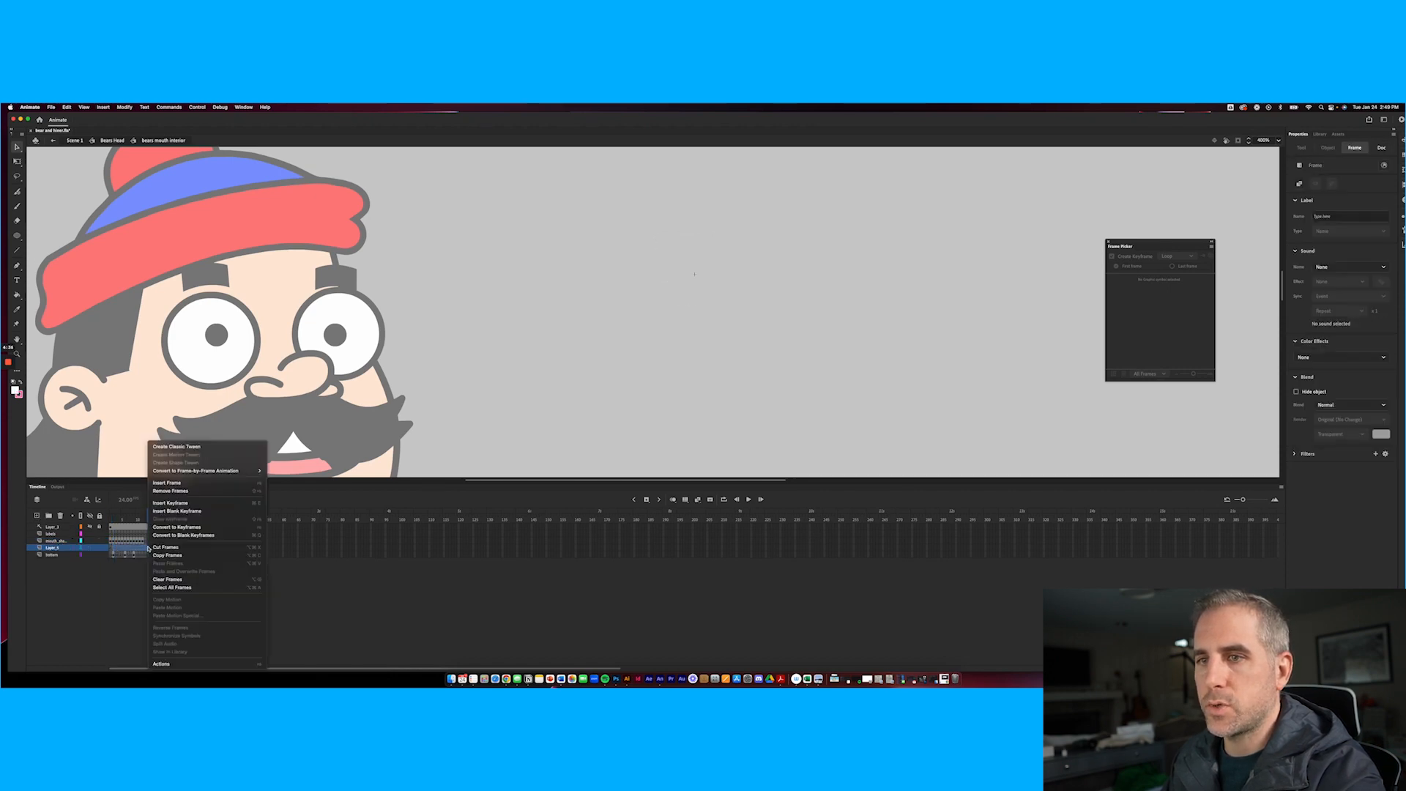
pyautogui.click(175, 511)
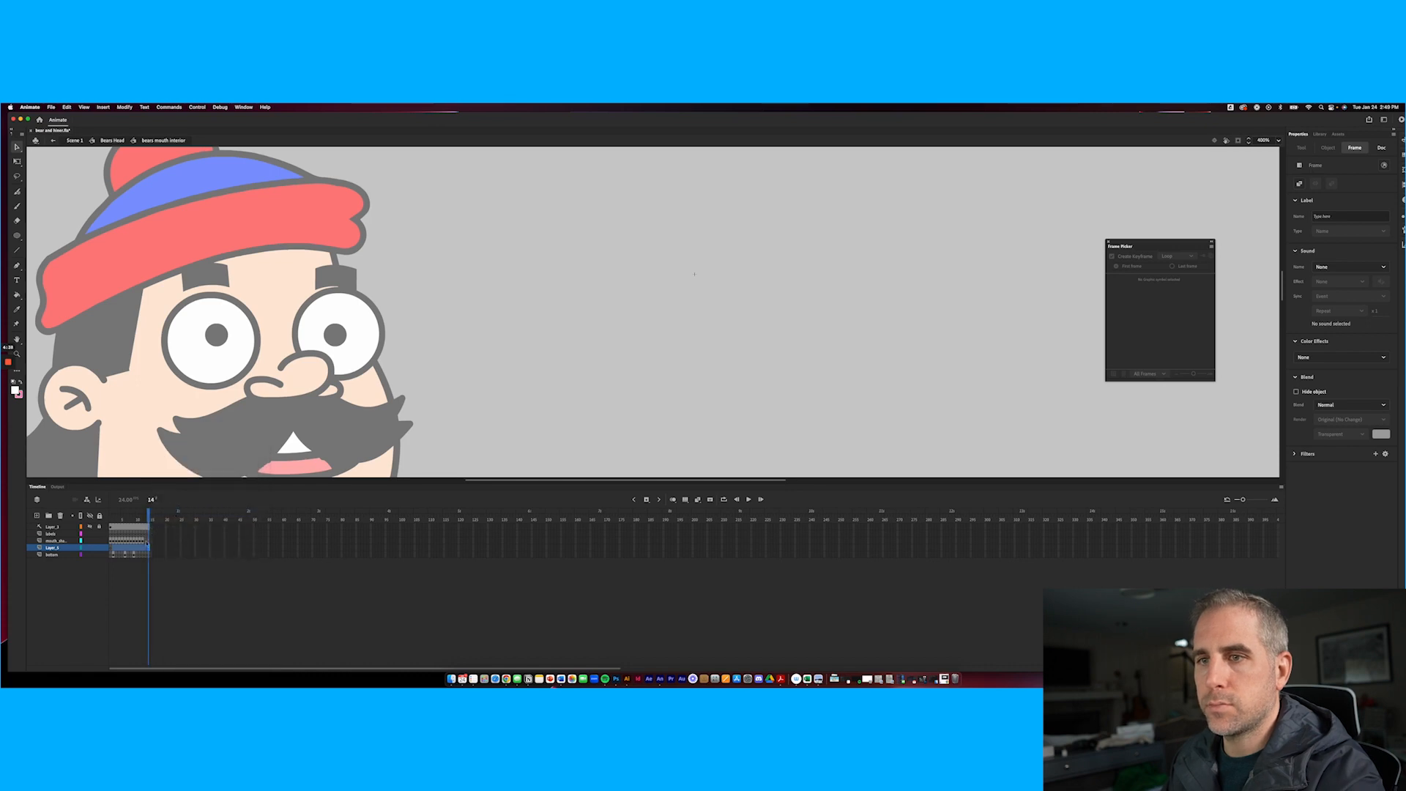
# Convert the new layer's frames from the second through the last to blank keyframes
pyautogui.click(138, 550)
pyautogui.click(114, 549)
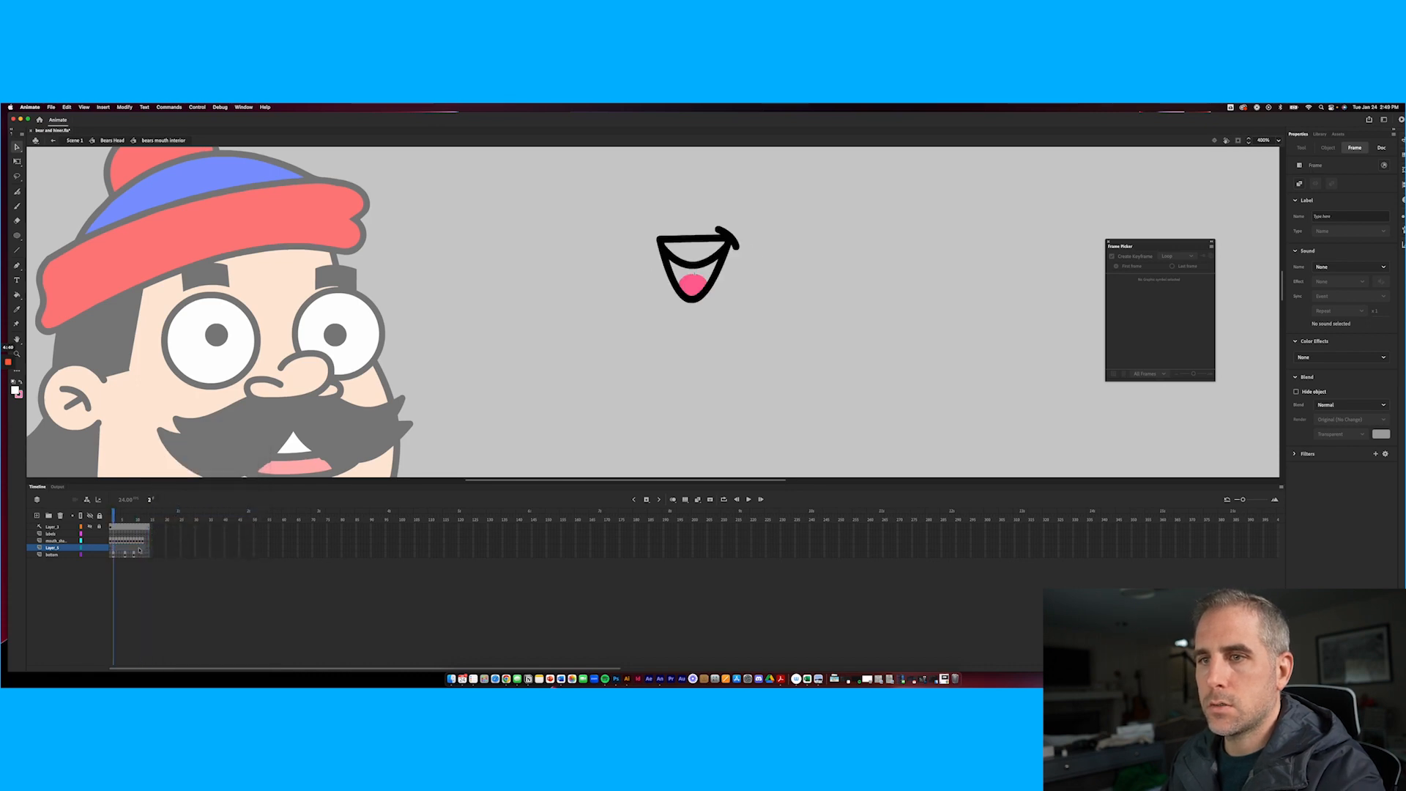
pyautogui.keyDown('shift'); pyautogui.click(148, 549); pyautogui.keyUp('shift')
pyautogui.rightClick(143, 550)
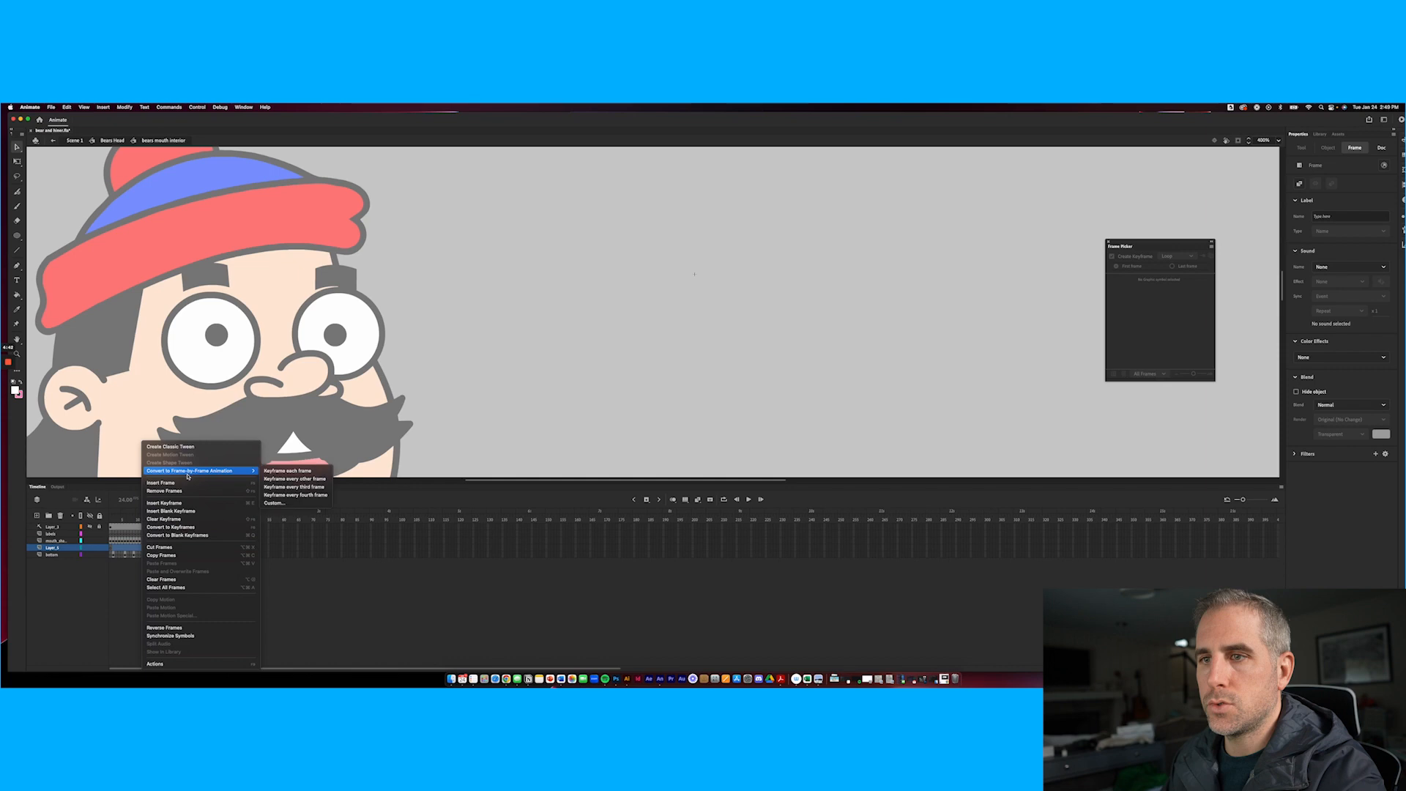
pyautogui.click(177, 536)
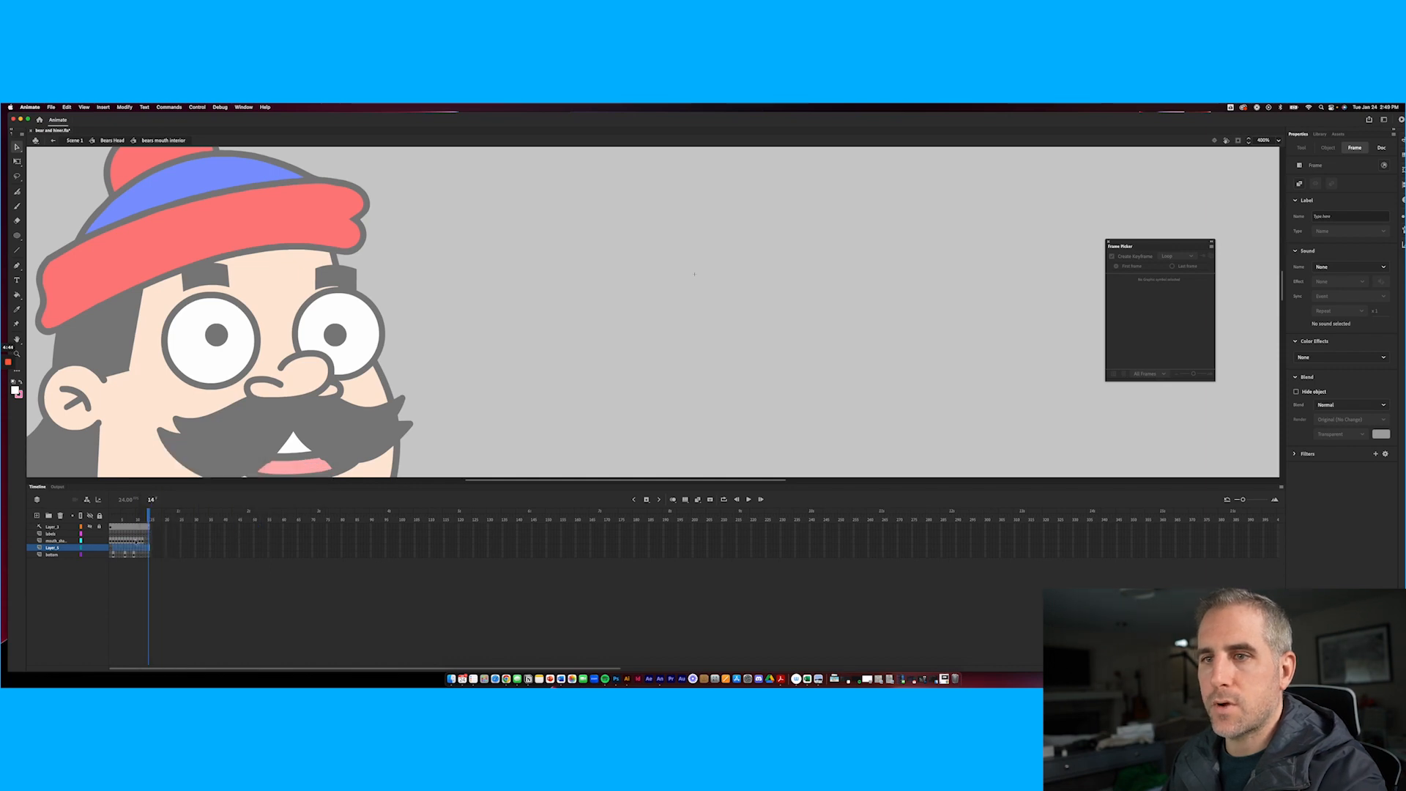
# On the new layer's second frame, reduce the Classic Brush size and paint the upper teeth white
pyautogui.click(113, 549)
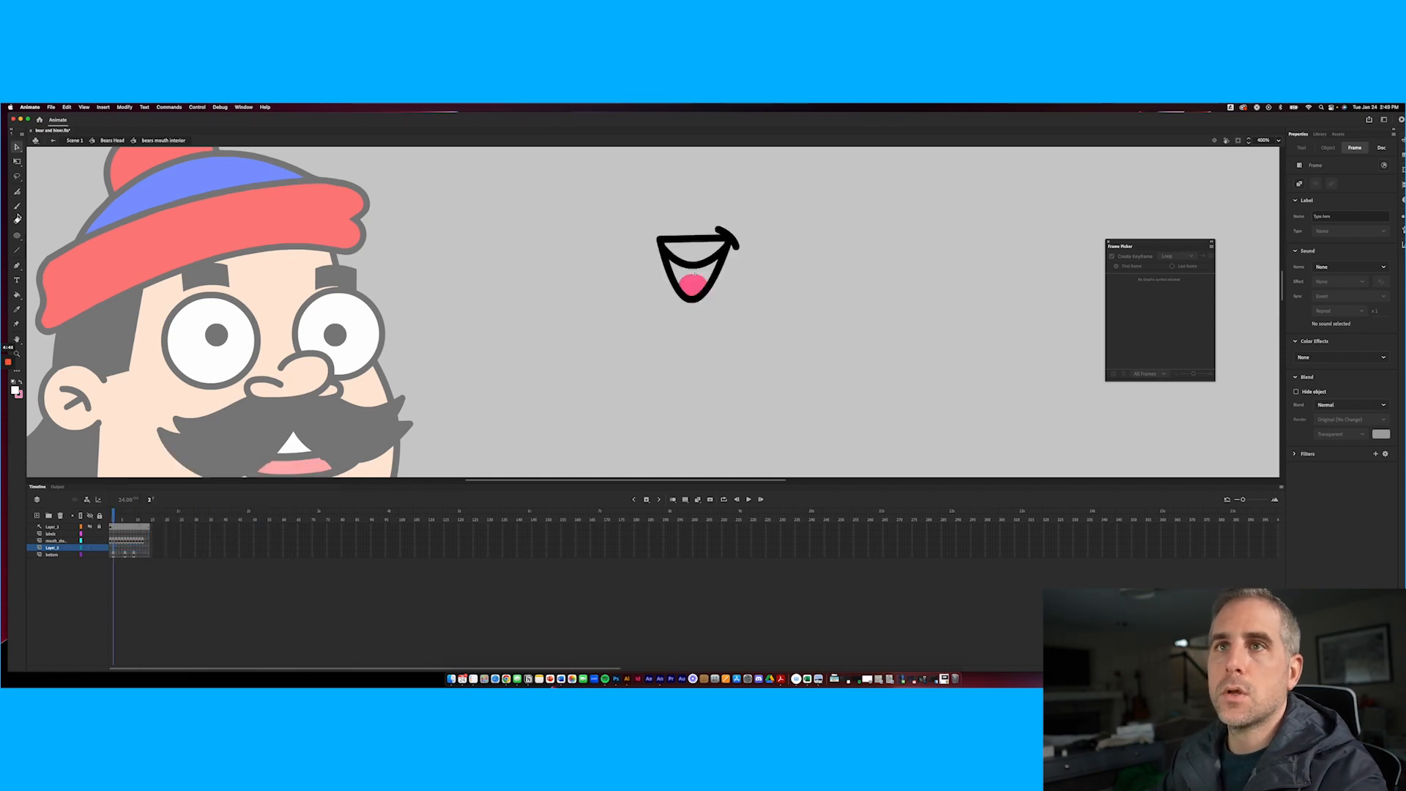
pyautogui.press('b')
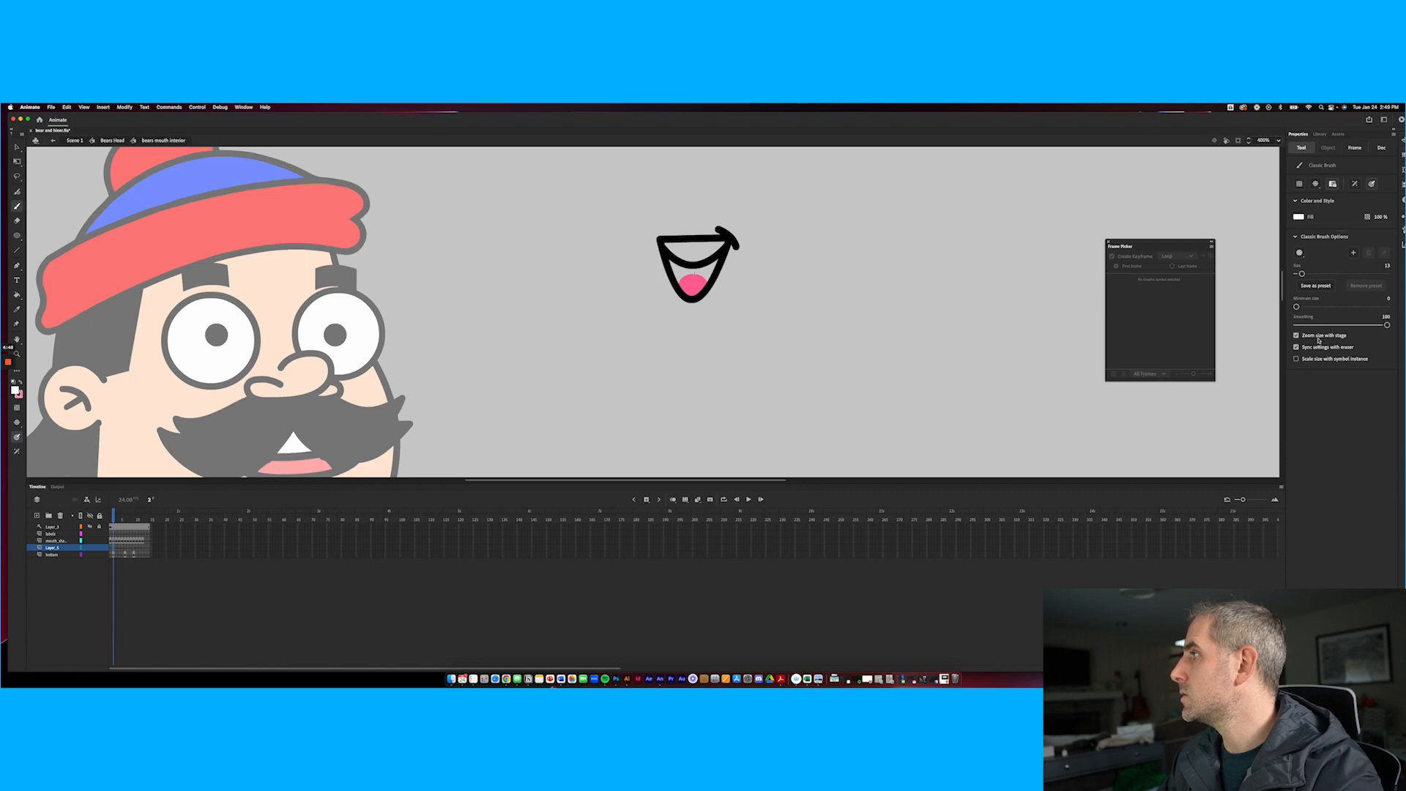
pyautogui.moveTo(920, 281)
pyautogui.mouseDown()
pyautogui.moveTo(786, 297)
pyautogui.moveTo(735, 351)
pyautogui.mouseUp()
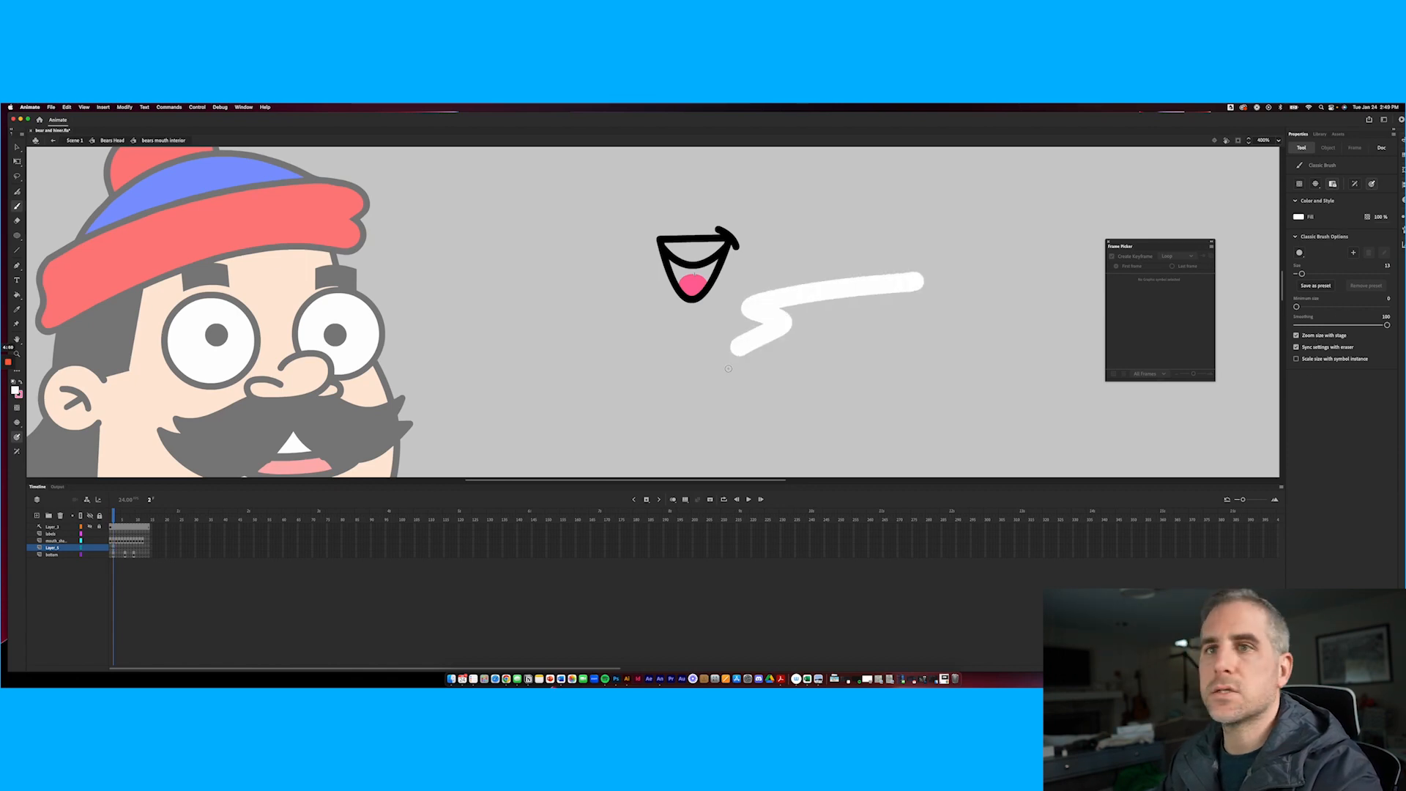
pyautogui.hotkey('ctrl', 'z')
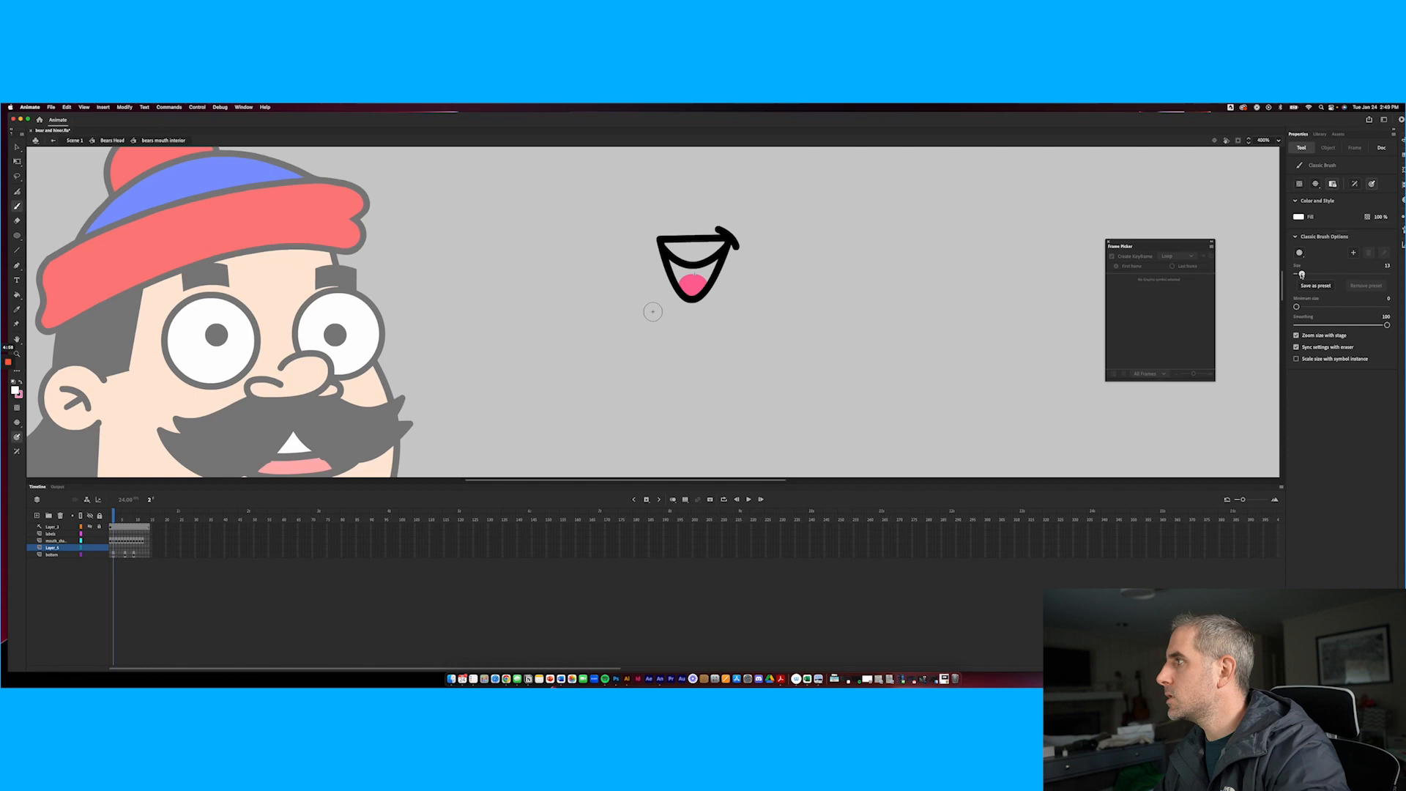
pyautogui.press('[')
pyautogui.press('[')
pyautogui.press('[')
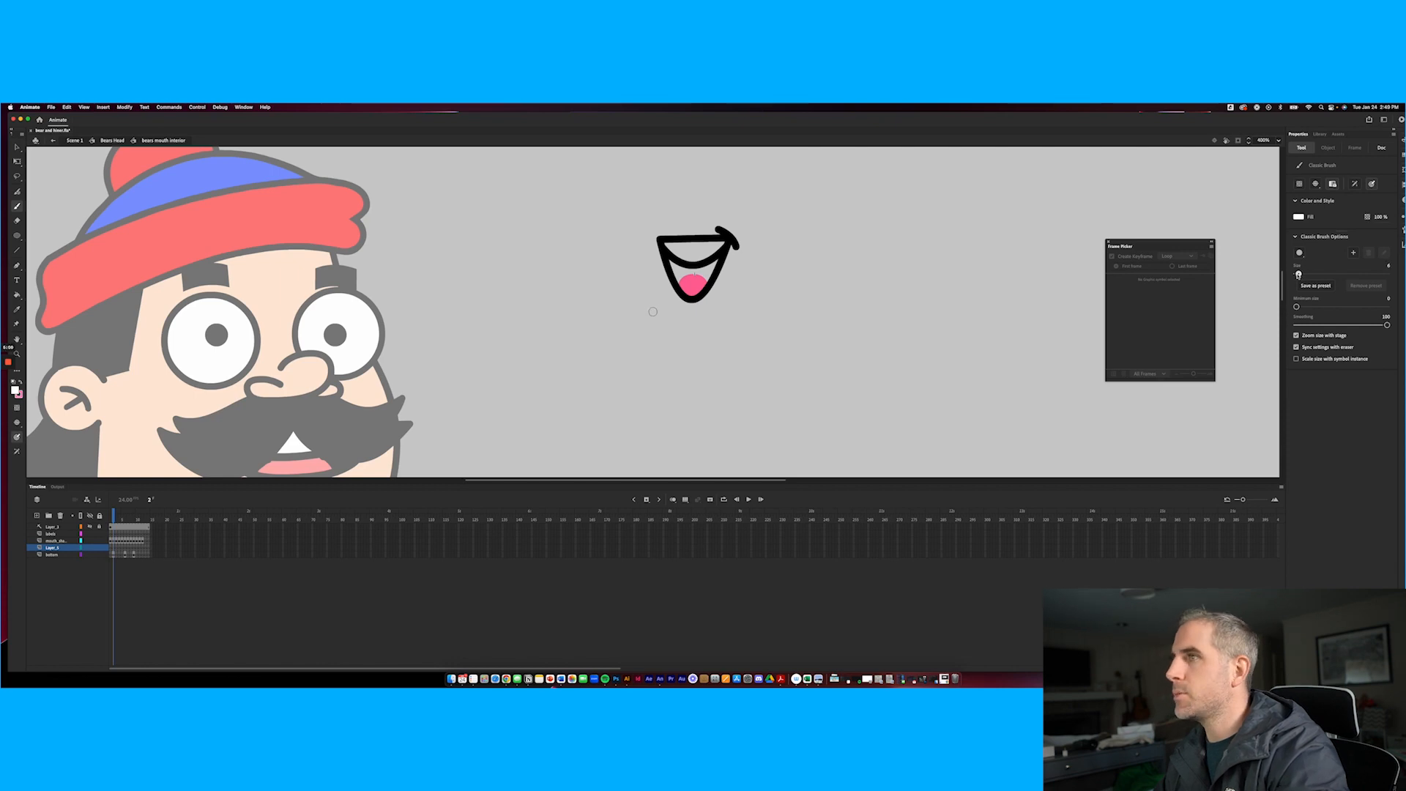
pyautogui.moveTo(666, 245)
pyautogui.mouseDown()
pyautogui.moveTo(678, 258)
pyautogui.moveTo(718, 249)
pyautogui.moveTo(670, 245)
pyautogui.moveTo(710, 249)
pyautogui.moveTo(689, 256)
pyautogui.mouseUp()
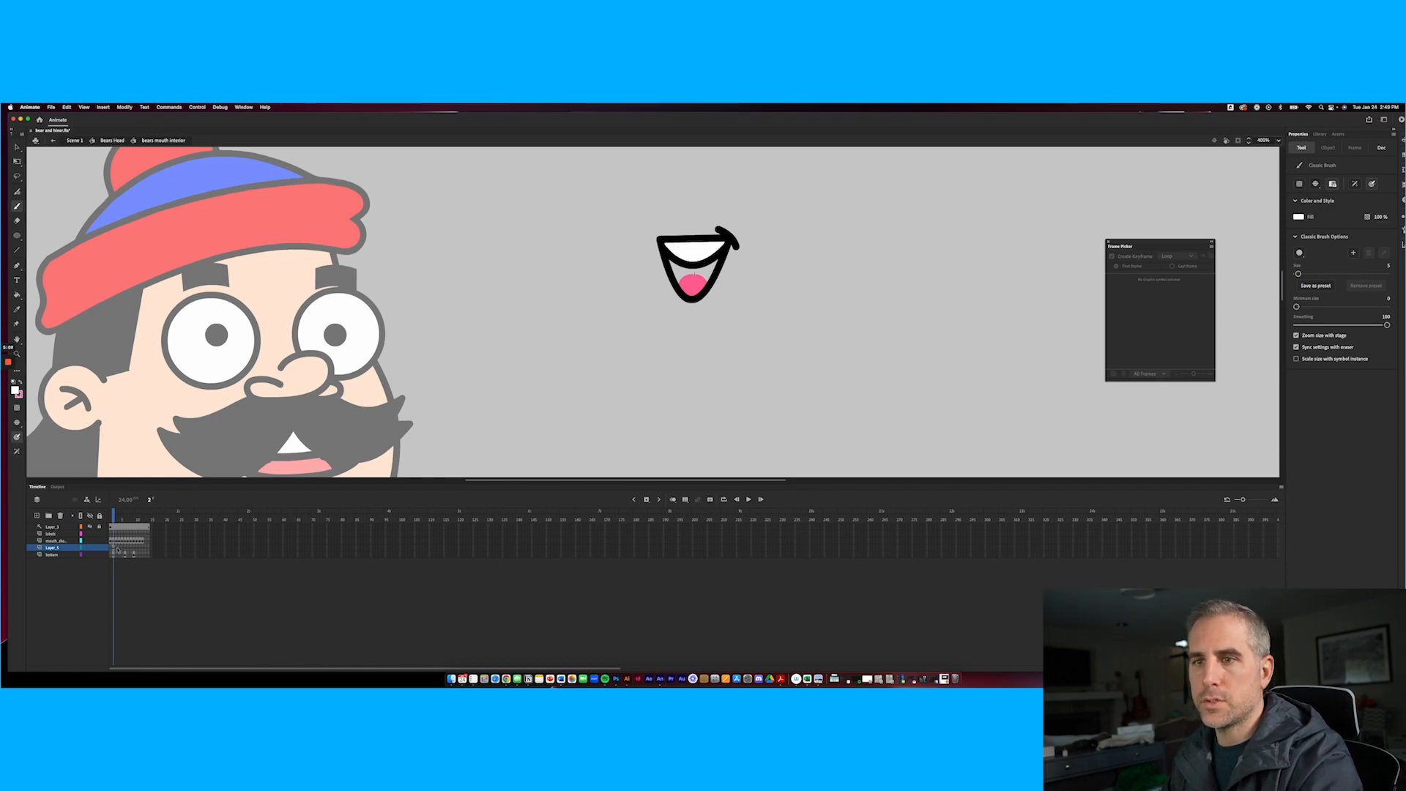
# On the third frame, outline the upper teeth area with the white brush and fill it with white
pyautogui.click(121, 552)
pyautogui.moveTo(665, 247)
pyautogui.mouseDown()
pyautogui.moveTo(692, 275)
pyautogui.moveTo(721, 271)
pyautogui.moveTo(689, 275)
pyautogui.moveTo(721, 240)
pyautogui.moveTo(668, 246)
pyautogui.mouseUp()
pyautogui.press('k')
pyautogui.click(687, 254)
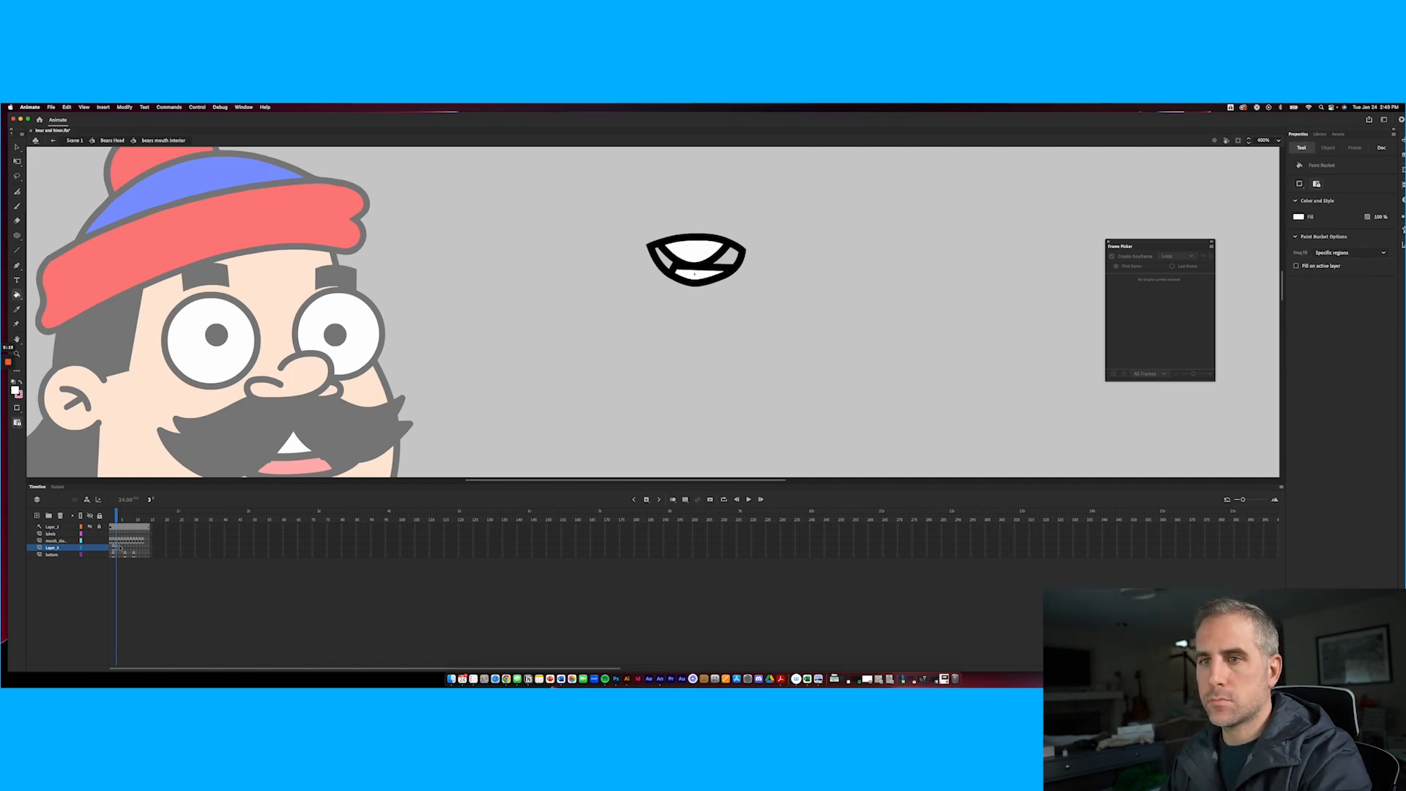
# On the fourth frame, trace the upper teeth area with the white brush and fill it with white
pyautogui.press('.')
pyautogui.press('b')
pyautogui.moveTo(662, 242)
pyautogui.mouseDown()
pyautogui.moveTo(734, 264)
pyautogui.moveTo(705, 245)
pyautogui.moveTo(731, 245)
pyautogui.moveTo(663, 246)
pyautogui.mouseUp()
pyautogui.press('k')
pyautogui.click(694, 255)
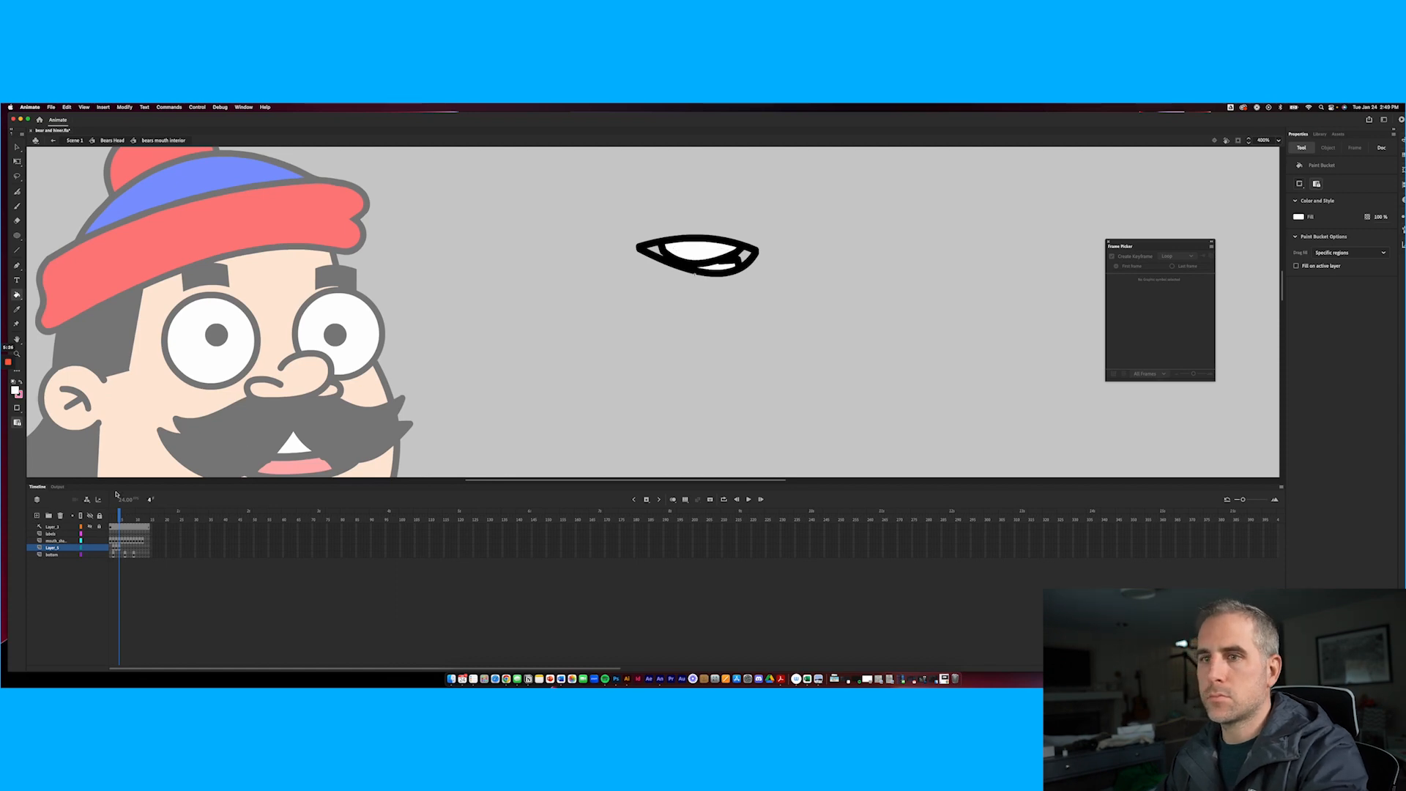
# On the fifth frame, brush white over the upper teeth area of the mouth
pyautogui.press('.')
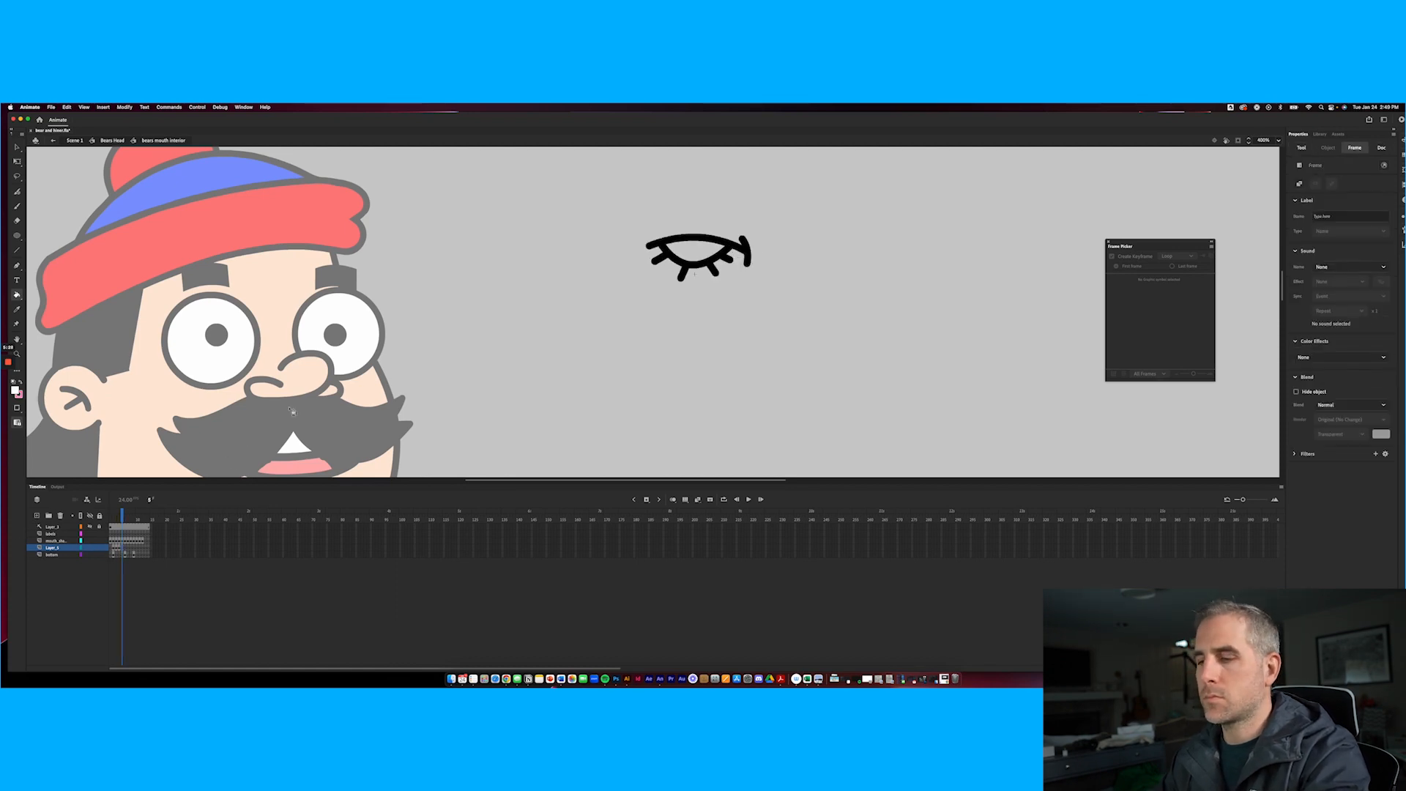
pyautogui.press('b')
pyautogui.moveTo(667, 245); pyautogui.dragTo(710, 250)
# On the sixth frame, paint the upper teeth above the pink tongue white, and move on to the seventh frame
pyautogui.click(126, 548)
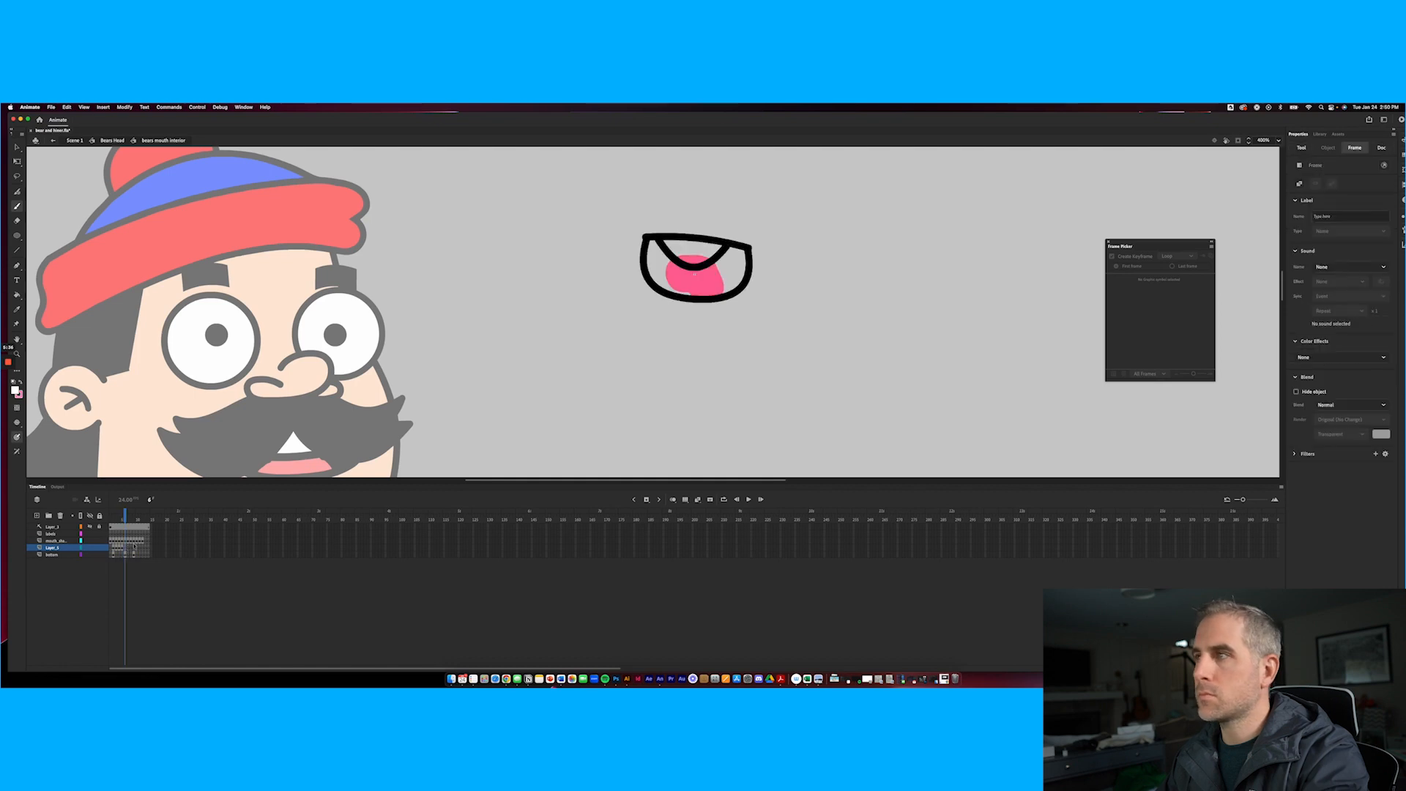
pyautogui.moveTo(668, 246); pyautogui.dragTo(705, 255)
pyautogui.moveTo(720, 244)
pyautogui.mouseDown()
pyautogui.moveTo(665, 241)
pyautogui.moveTo(700, 257)
pyautogui.mouseUp()
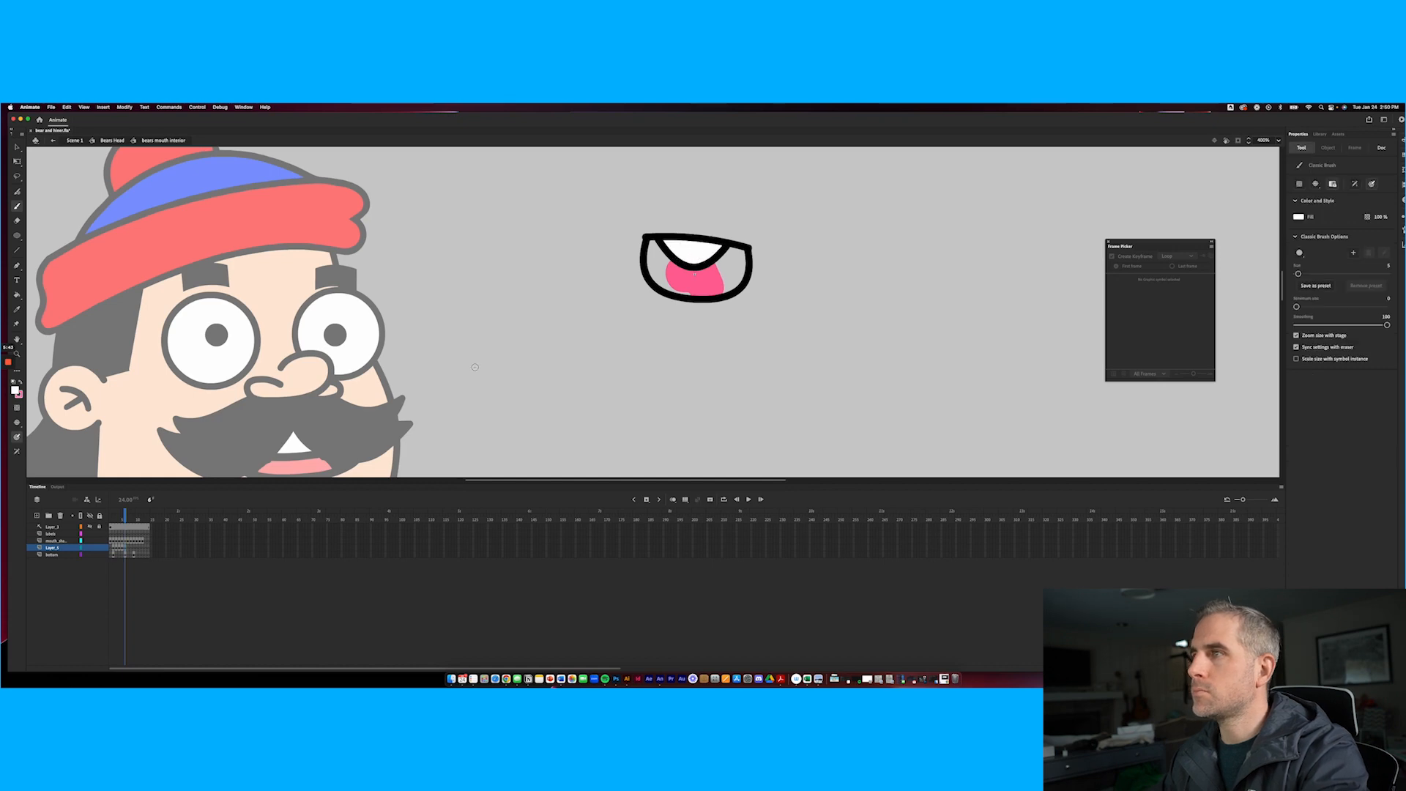
pyautogui.click(130, 548)
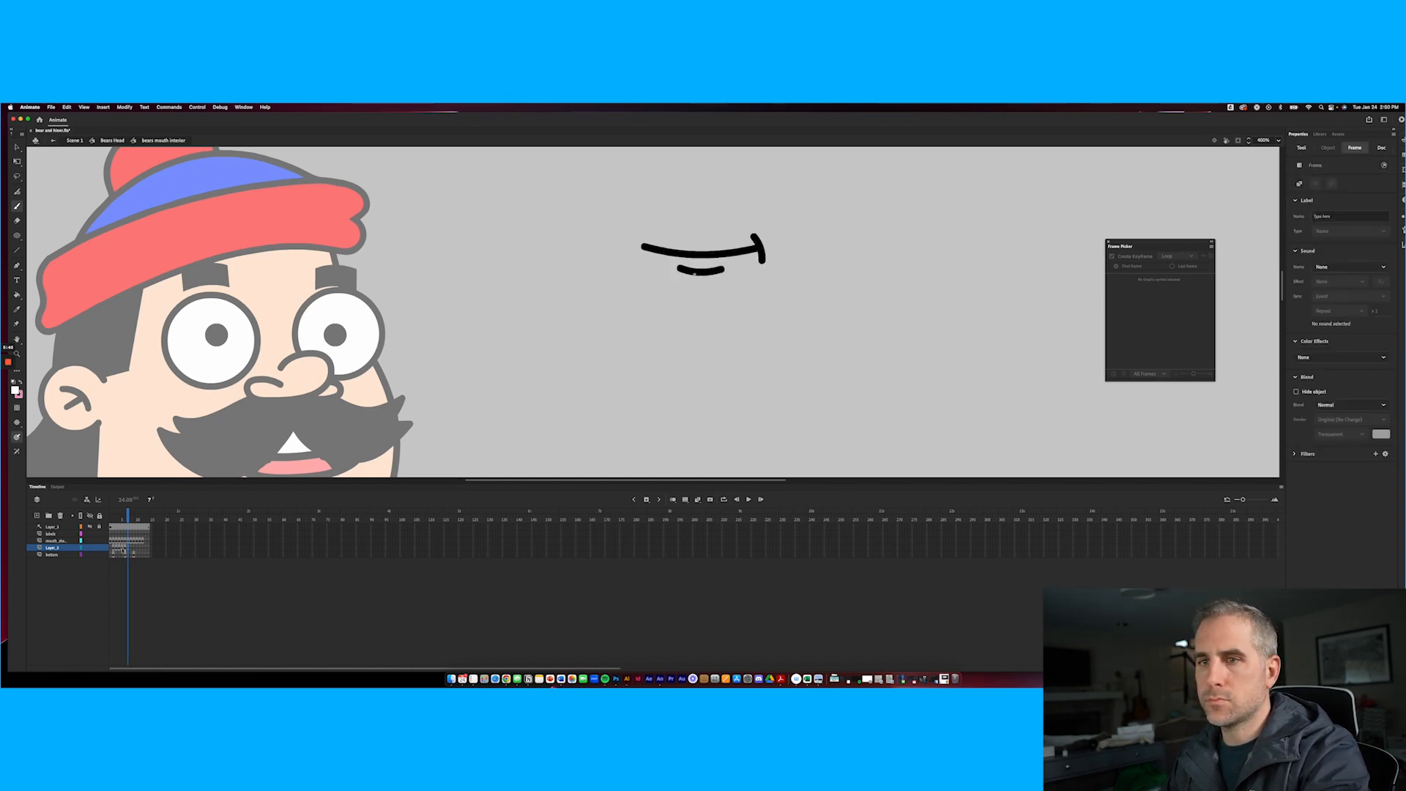
# On the ninth frame, brush white over the upper teeth area of the mouth
pyautogui.click(132, 550)
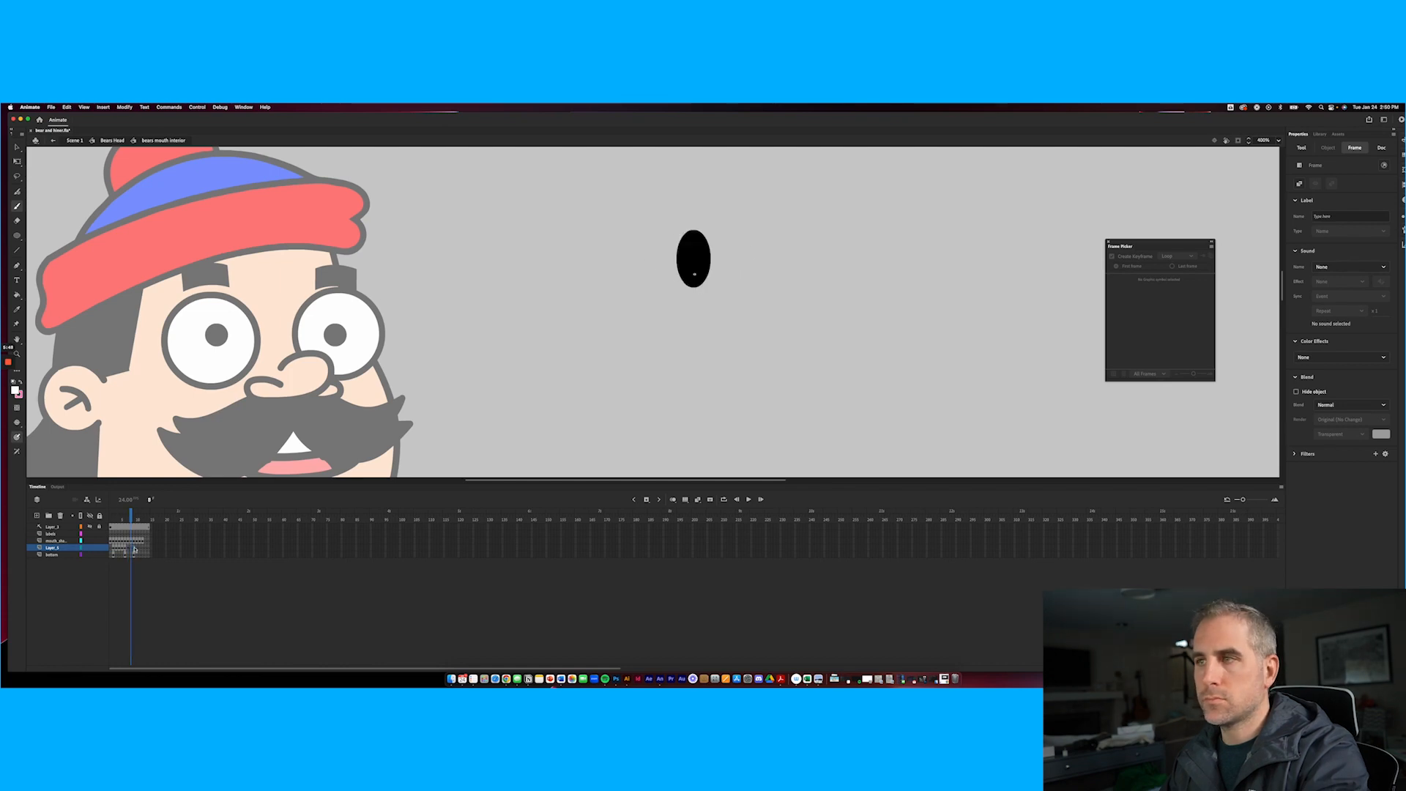
pyautogui.click(134, 549)
pyautogui.moveTo(669, 244)
pyautogui.mouseDown()
pyautogui.moveTo(717, 248)
pyautogui.moveTo(673, 243)
pyautogui.moveTo(708, 250)
pyautogui.moveTo(677, 268)
pyautogui.moveTo(714, 274)
pyautogui.mouseUp()
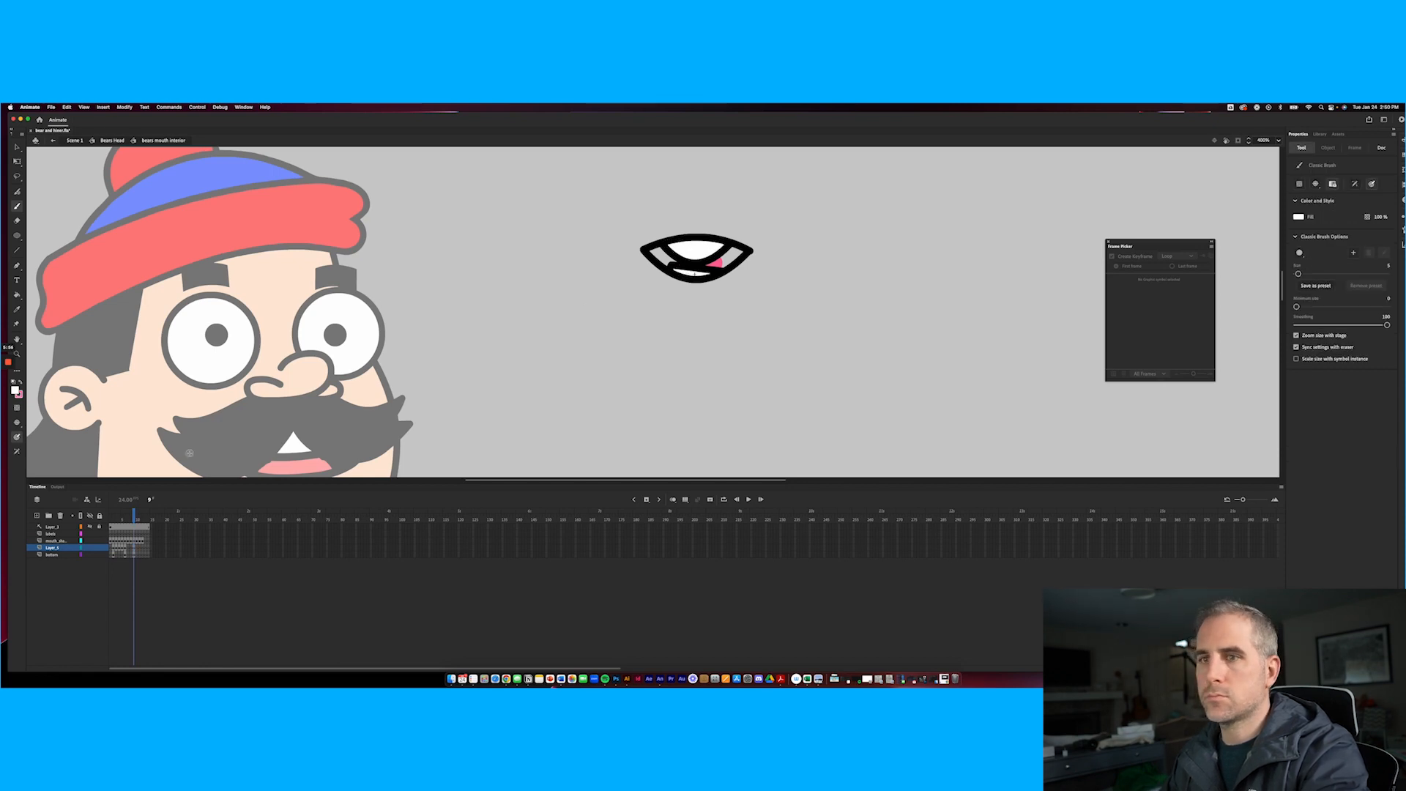
# On the tenth frame, outline the upper and lower teeth with the white brush and fill them with white
pyautogui.click(136, 549)
pyautogui.moveTo(668, 246)
pyautogui.mouseDown()
pyautogui.moveTo(646, 258)
pyautogui.moveTo(714, 276)
pyautogui.moveTo(744, 257)
pyautogui.moveTo(673, 242)
pyautogui.mouseUp()
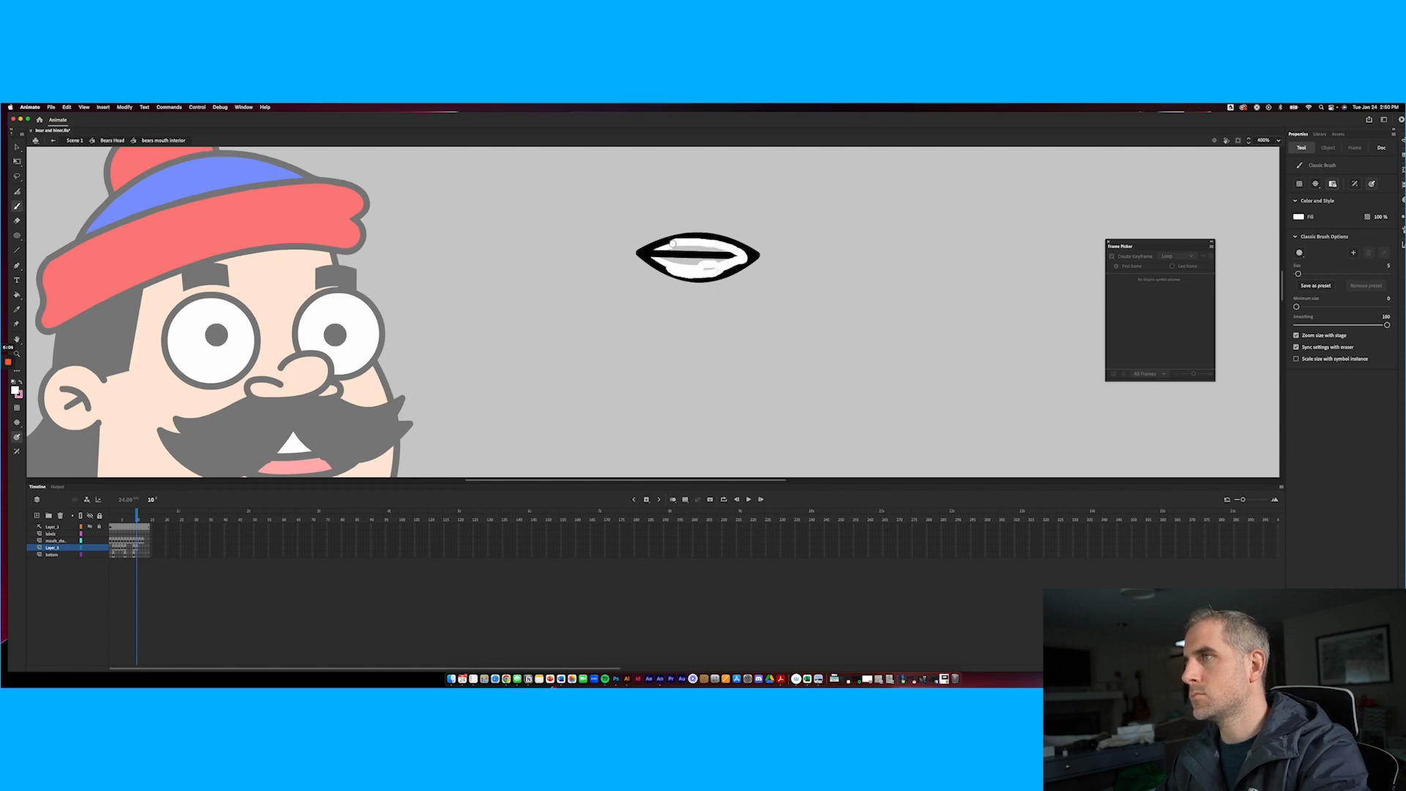
pyautogui.press('k')
pyautogui.click(696, 269)
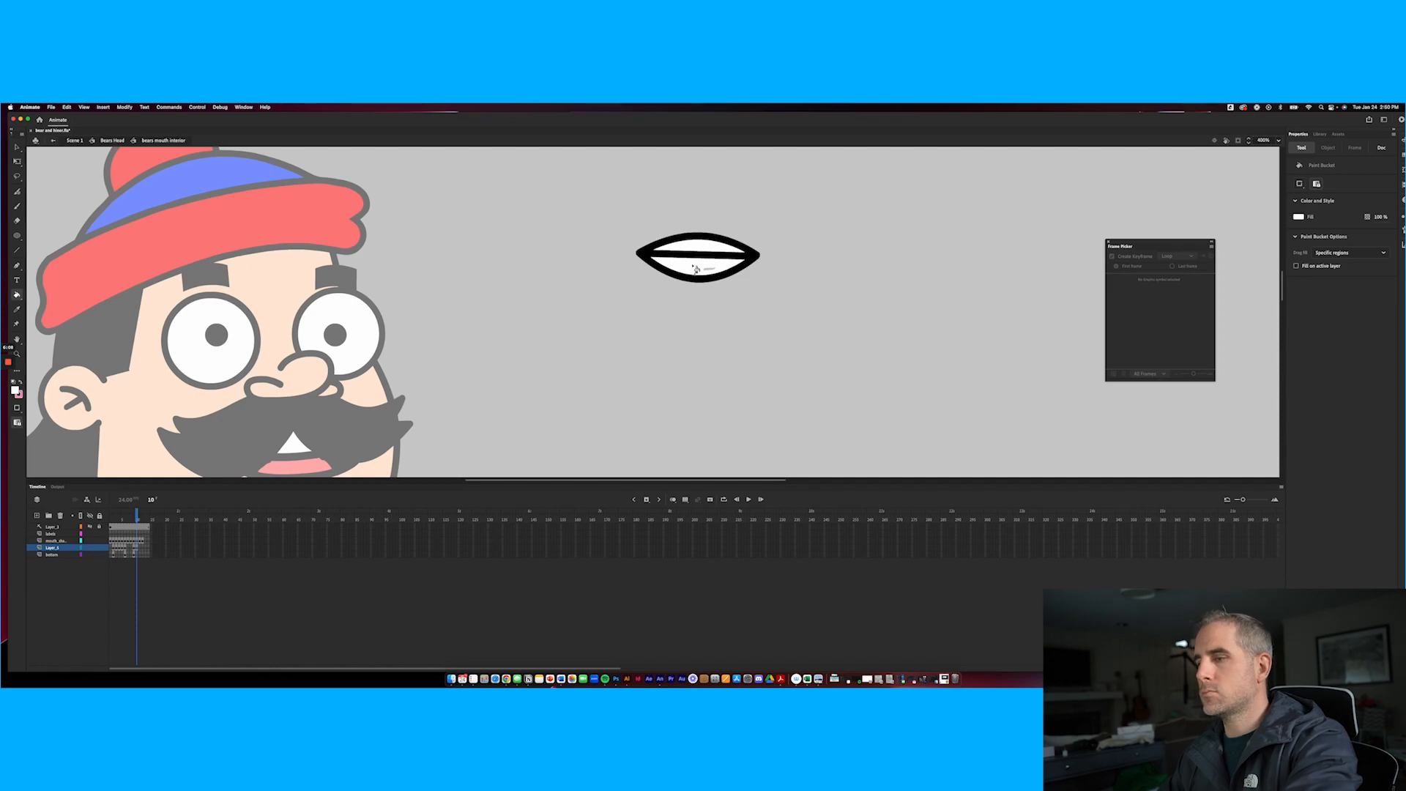
pyautogui.press('b')
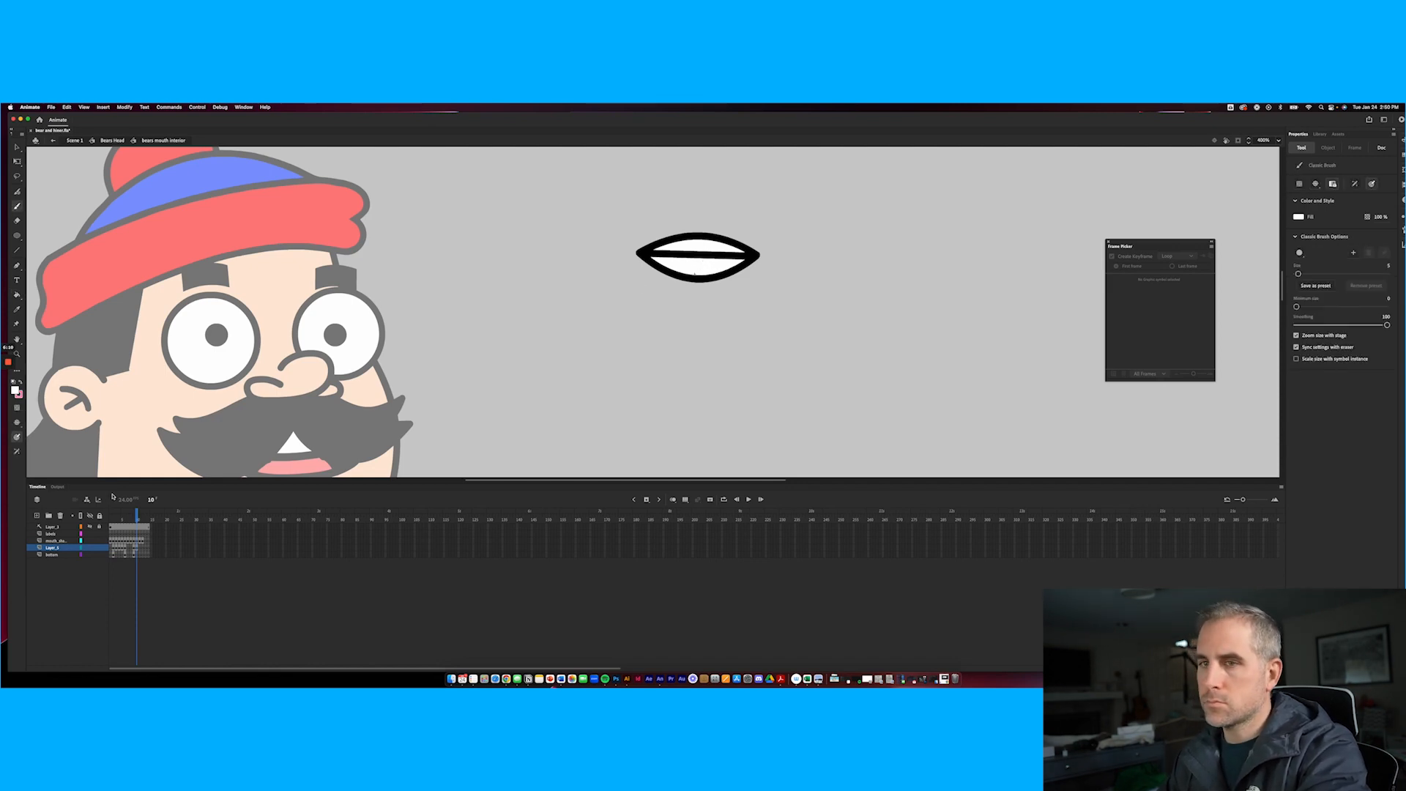
# On the eleventh frame, paint the upper teeth white and delete the pink shape behind the mouth outline
pyautogui.click(140, 548)
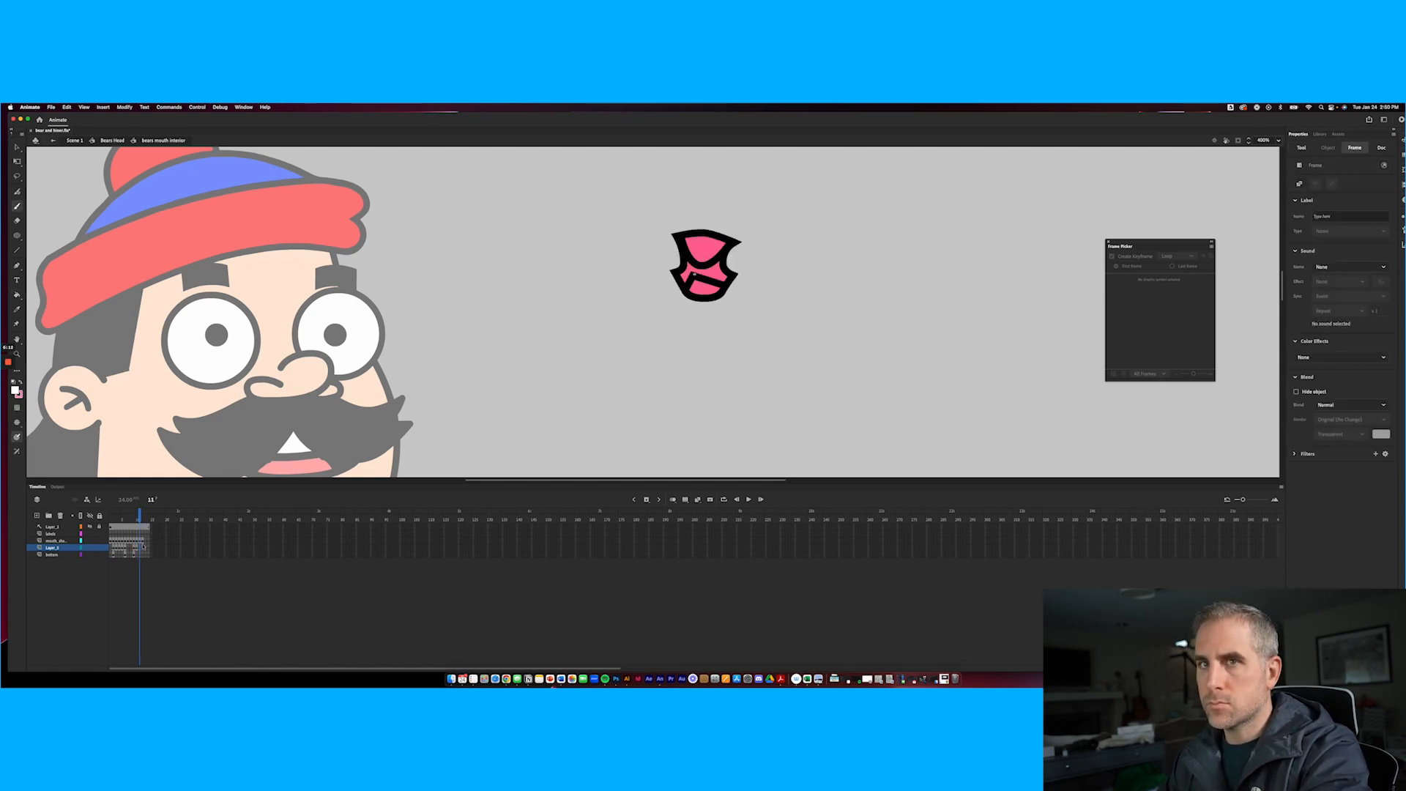
pyautogui.moveTo(687, 238)
pyautogui.mouseDown()
pyautogui.moveTo(695, 259)
pyautogui.moveTo(723, 239)
pyautogui.moveTo(689, 240)
pyautogui.moveTo(698, 254)
pyautogui.mouseUp()
pyautogui.press('v')
pyautogui.click(710, 250)
pyautogui.press('Delete')
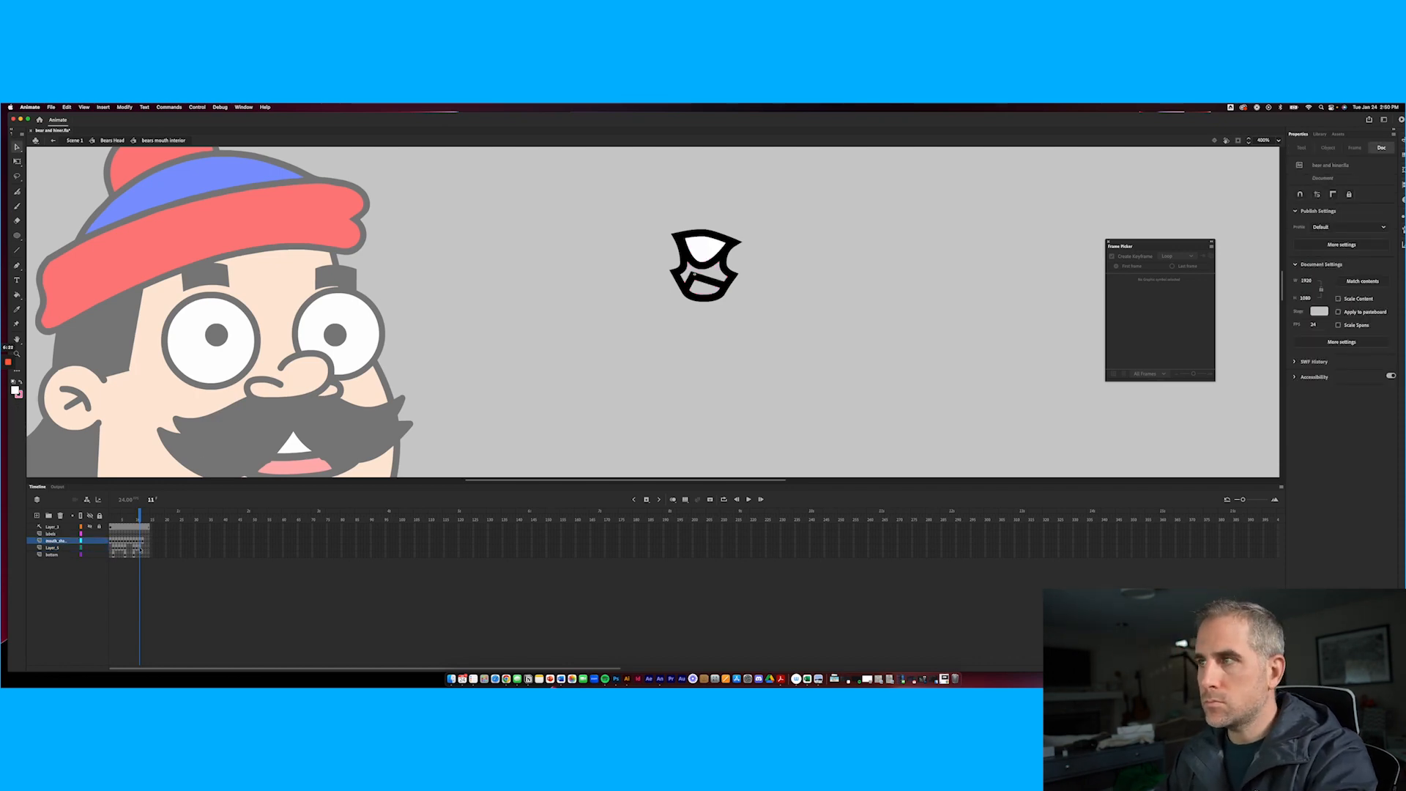
# On the teeth layer of the eleventh frame, brush white over the lower part of the mouth
pyautogui.click(139, 548)
pyautogui.press('b')
pyautogui.moveTo(691, 279)
pyautogui.mouseDown()
pyautogui.moveTo(717, 289)
pyautogui.moveTo(697, 285)
pyautogui.mouseUp()
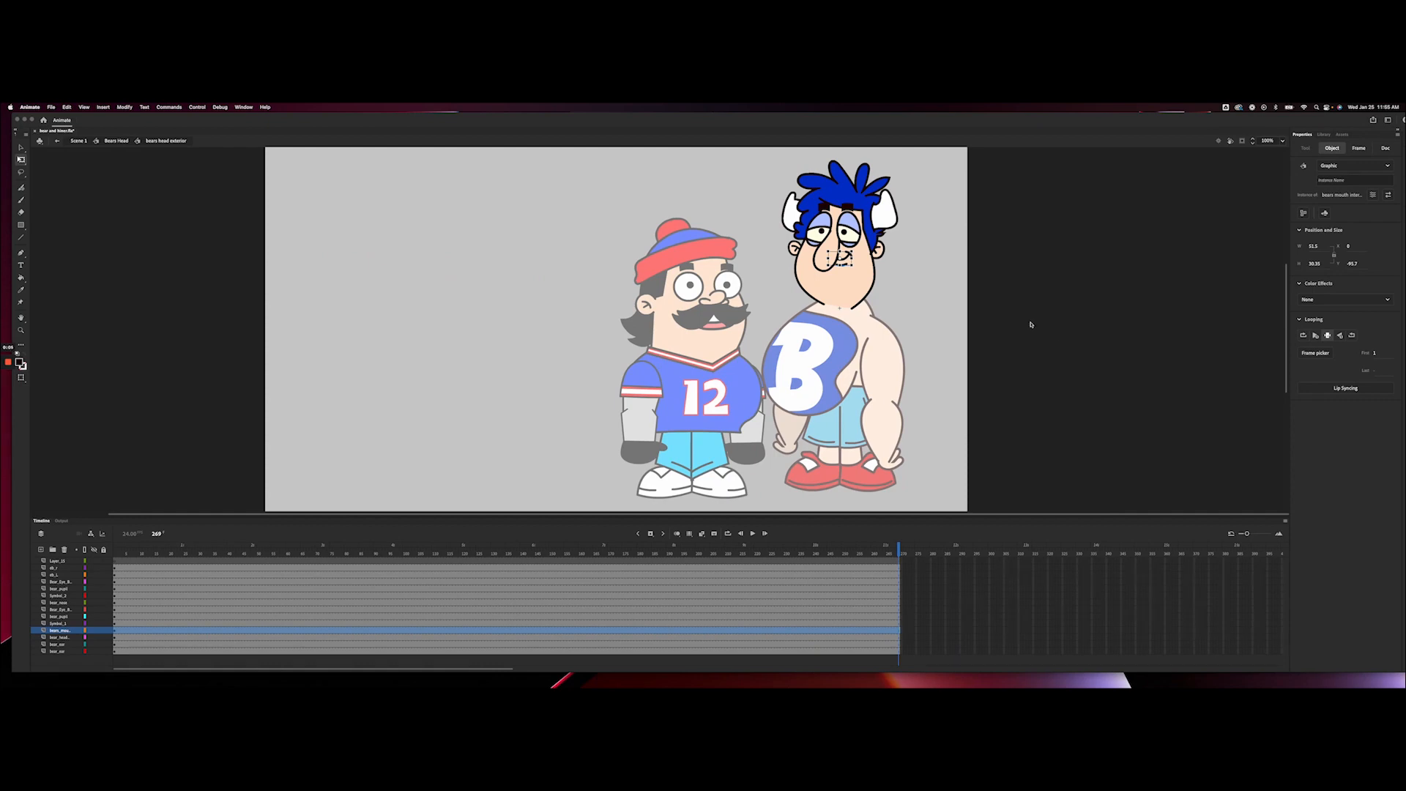
# Enlarge the Frame Picker for the bear's mouth, and preview the open mouth of frame 2 before restoring frame 1
pyautogui.click(890, 286)
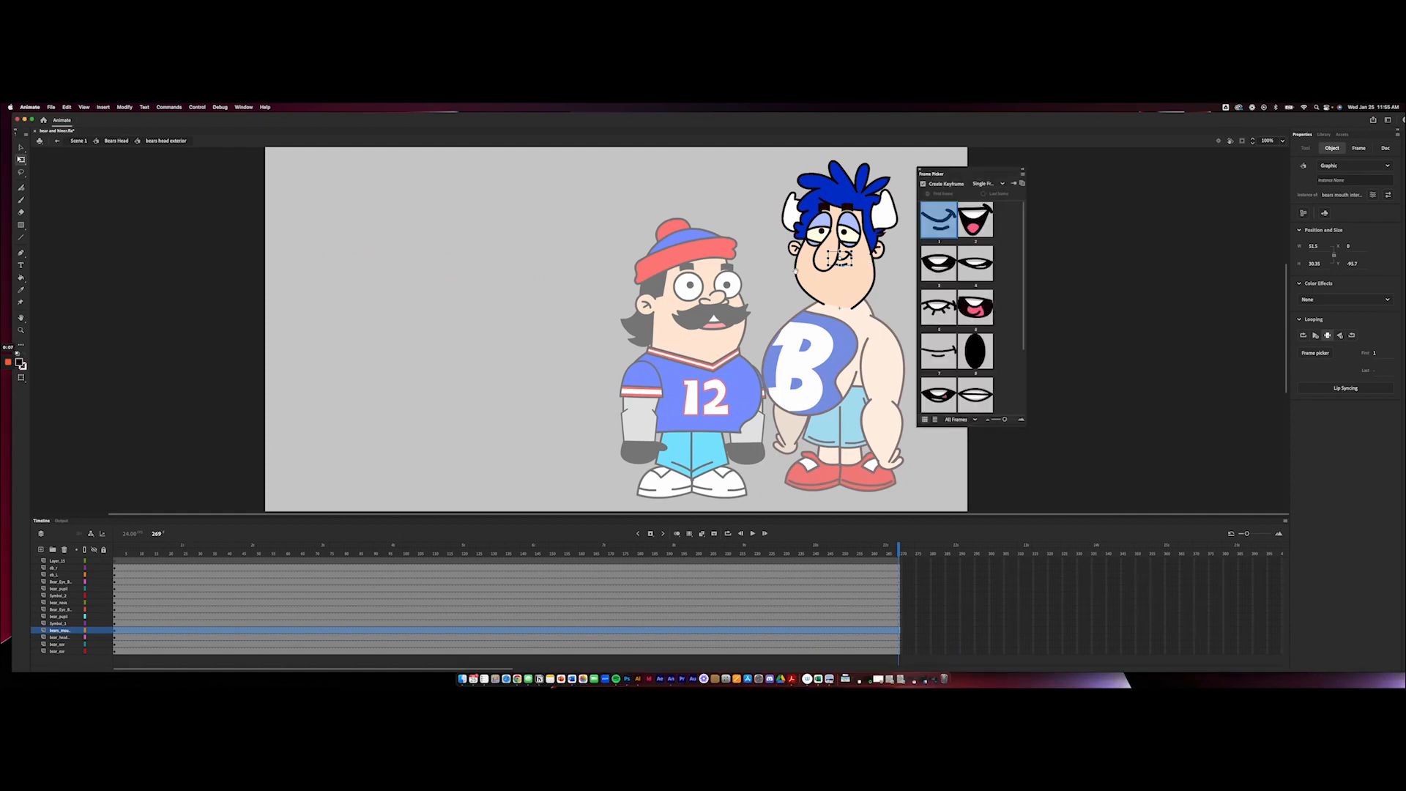
pyautogui.scroll(1, 791, 272)
pyautogui.press('super+equal')
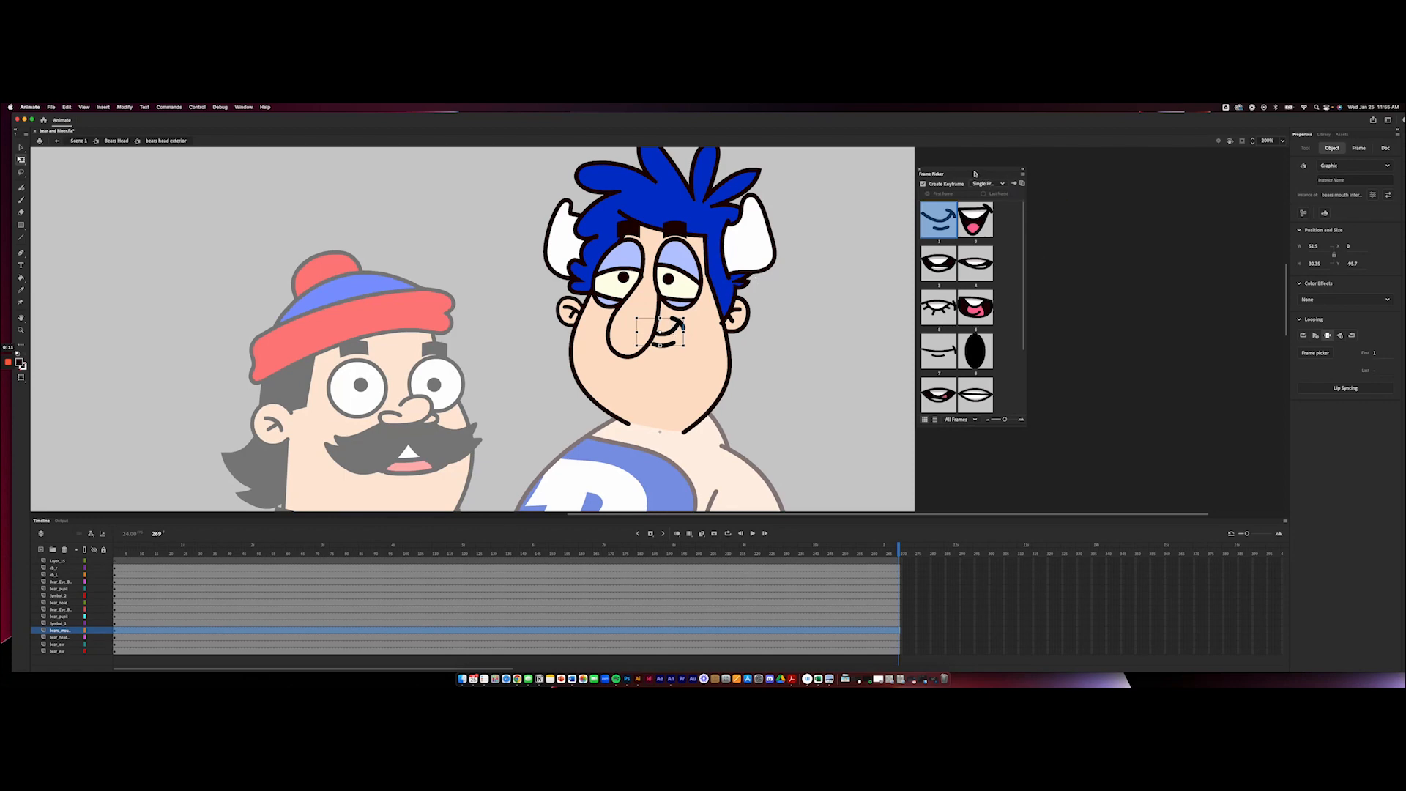
pyautogui.moveTo(974, 174); pyautogui.dragTo(907, 159)
pyautogui.moveTo(956, 410); pyautogui.dragTo(1076, 481)
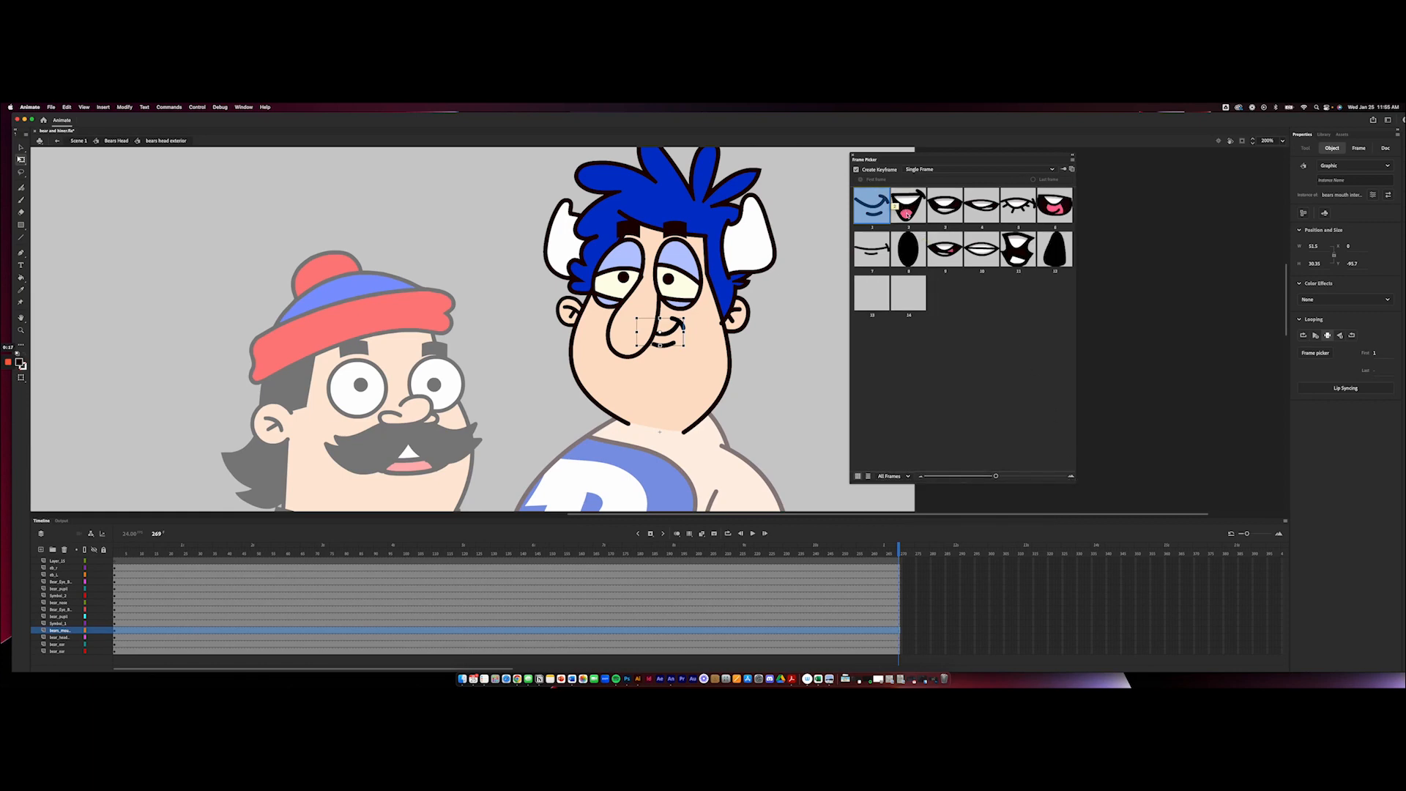
pyautogui.click(907, 213)
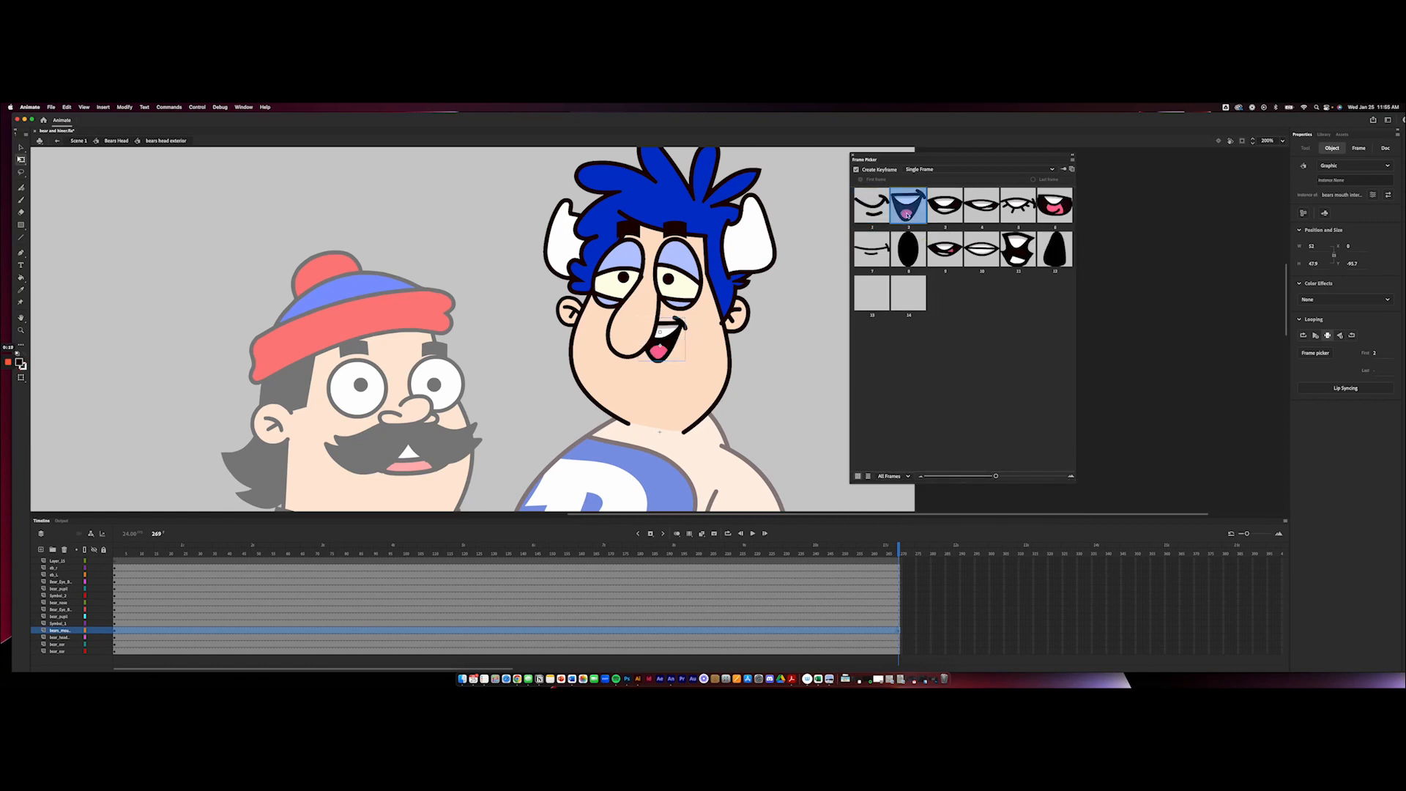
pyautogui.click(870, 215)
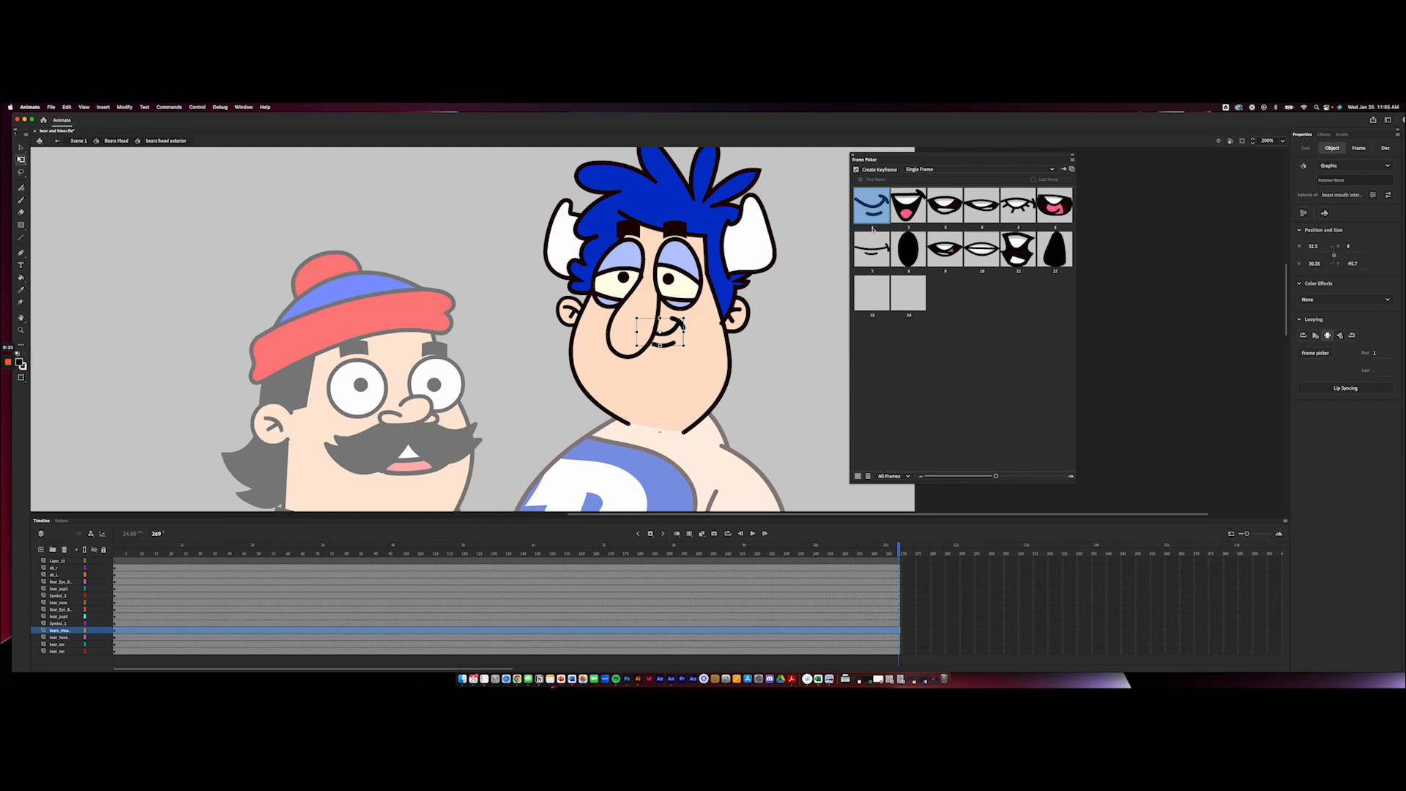
# Inside the bear's mouth symbol, label the first frame of the label layer Neutral
pyautogui.doubleClick(667, 335)
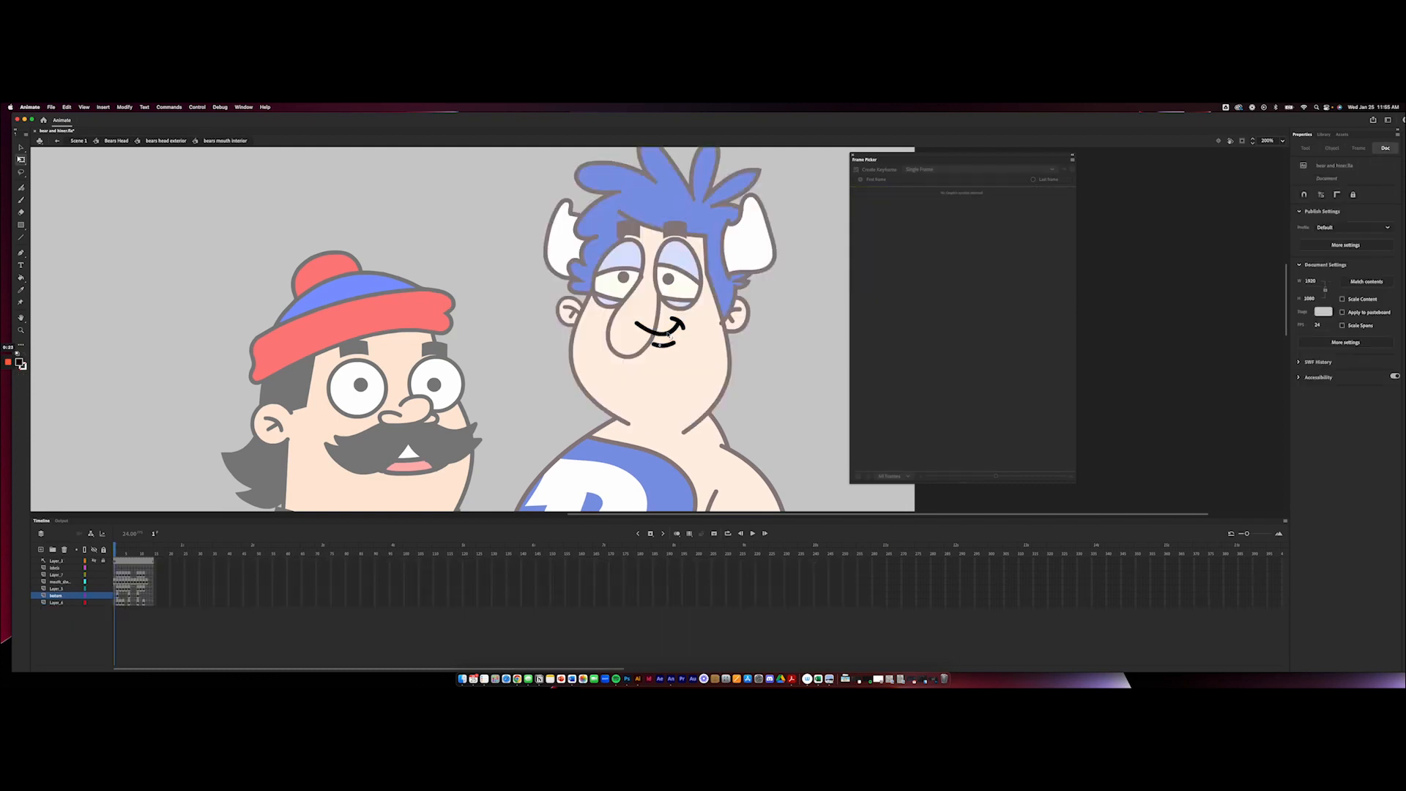
pyautogui.click(120, 568)
pyautogui.click(1334, 216)
pyautogui.write('Neutral')
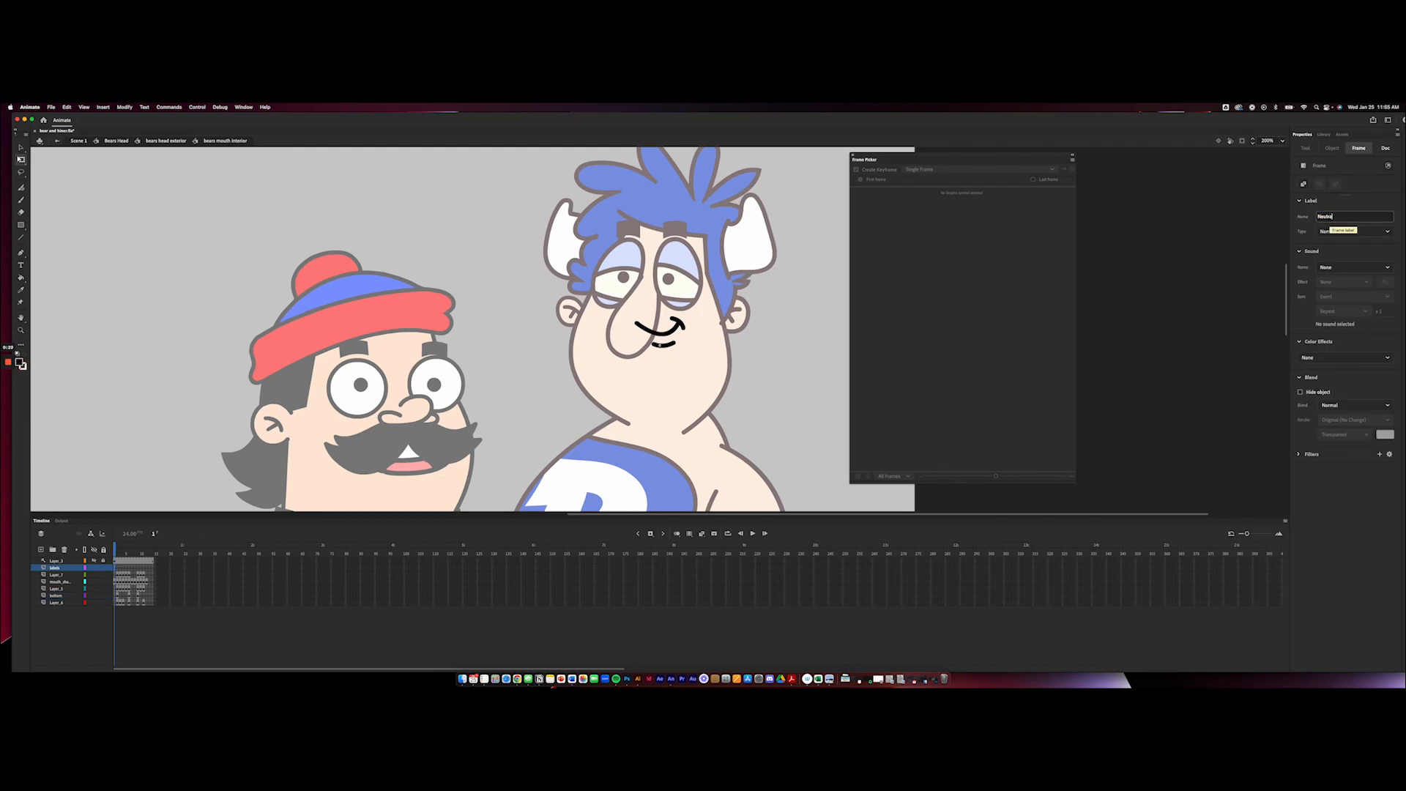
# Return to the head symbol and preview the open mouth in the Frame Picker before restoring the Neutral mouth
pyautogui.doubleClick(791, 250)
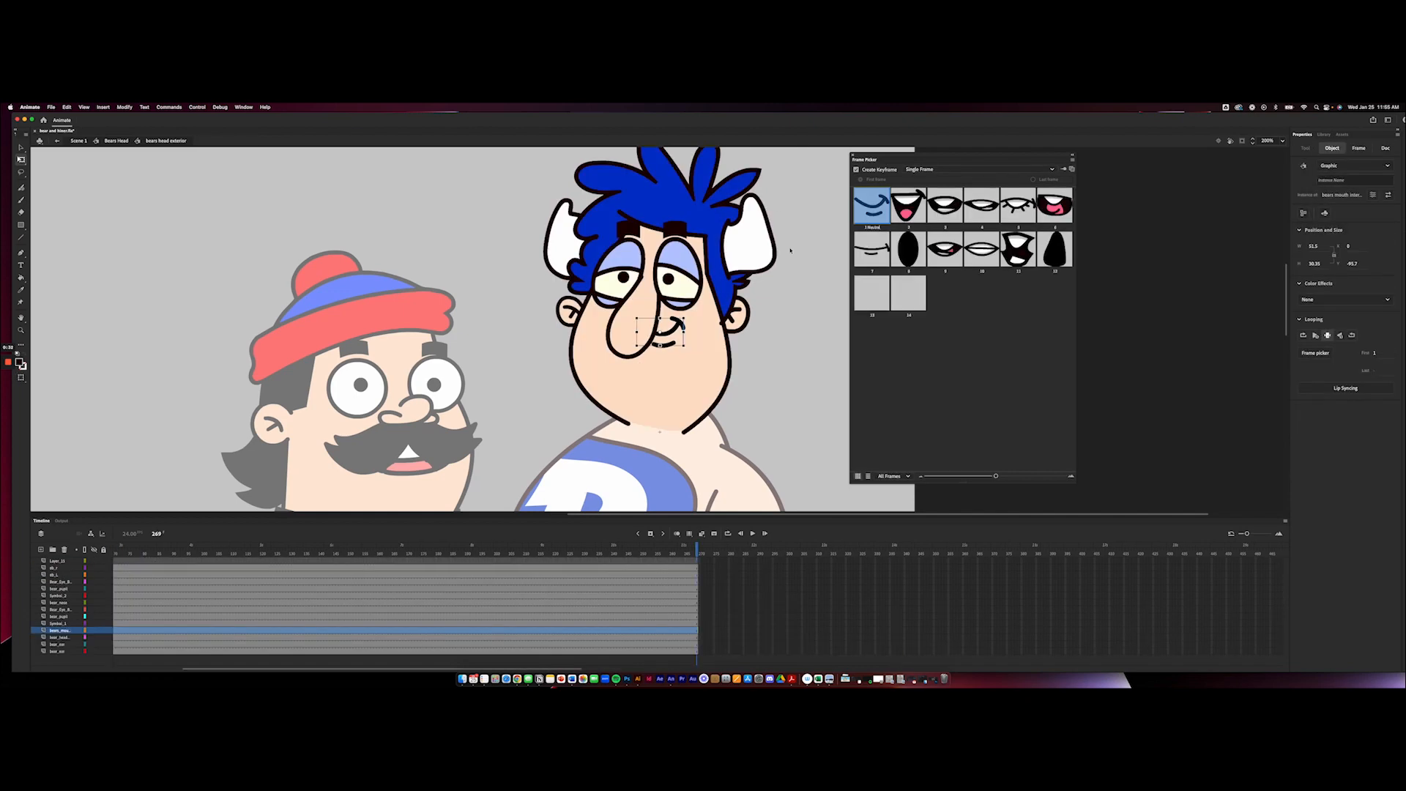
pyautogui.click(898, 220)
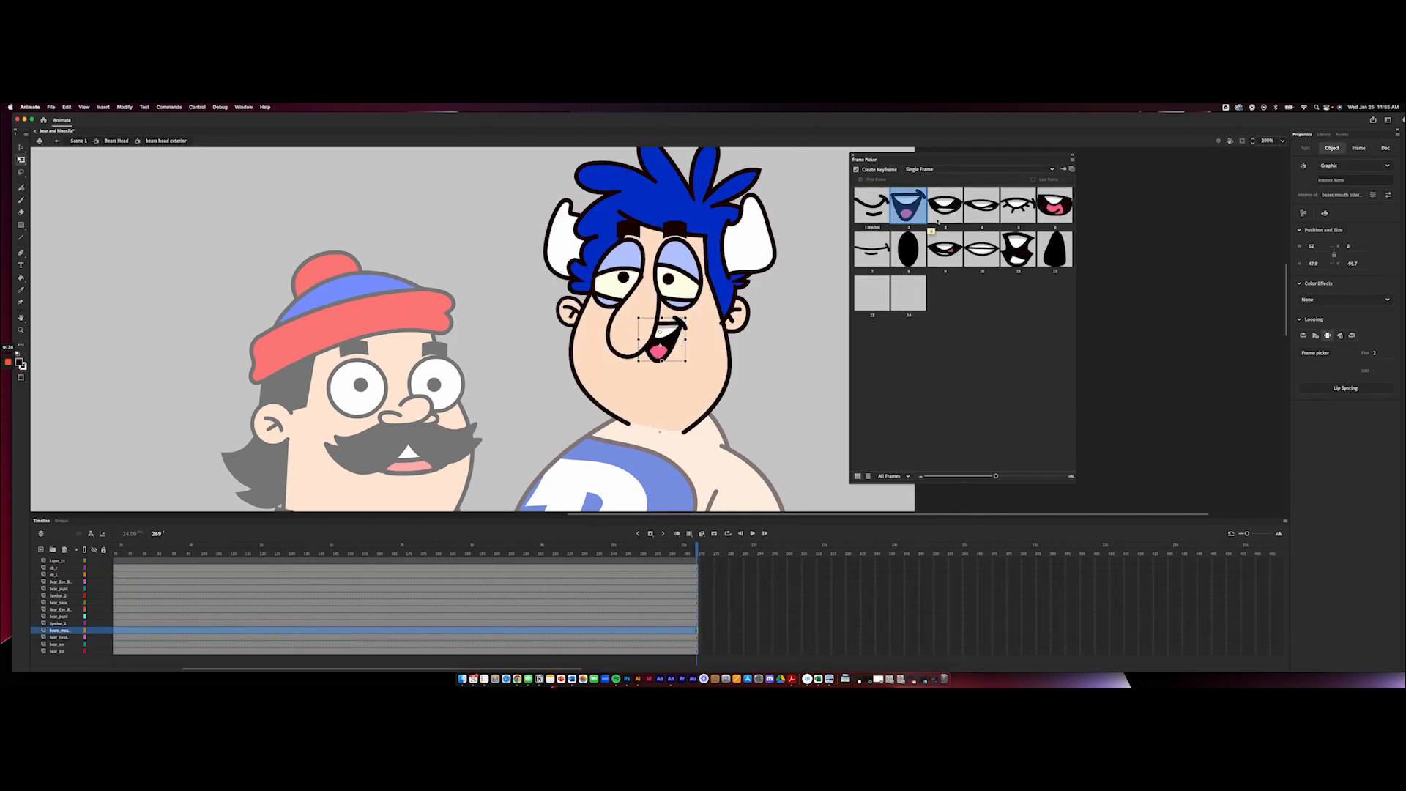
pyautogui.click(875, 209)
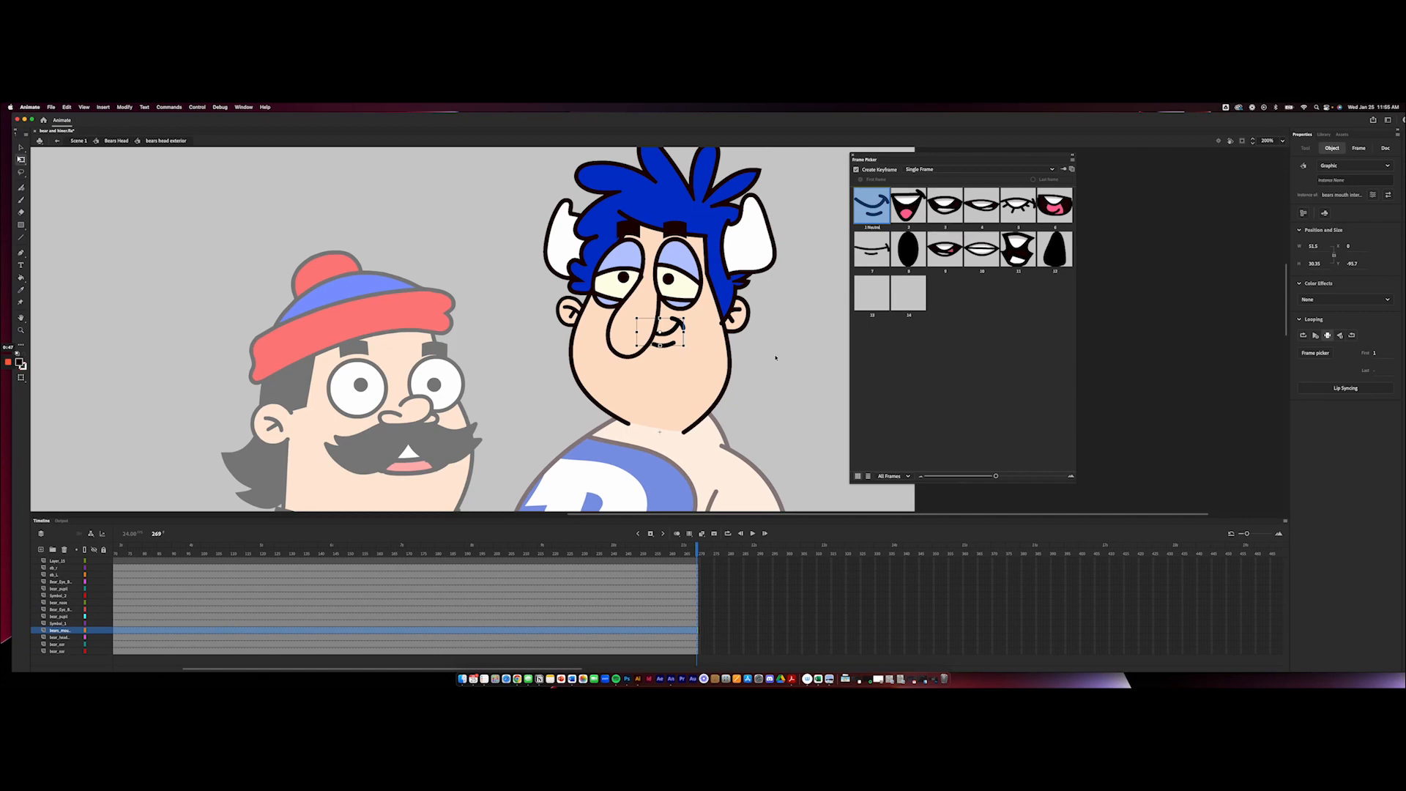
# Reopen the mouth symbol and examine its separate artwork layers across the first few mouth shape frames
pyautogui.doubleClick(674, 329)
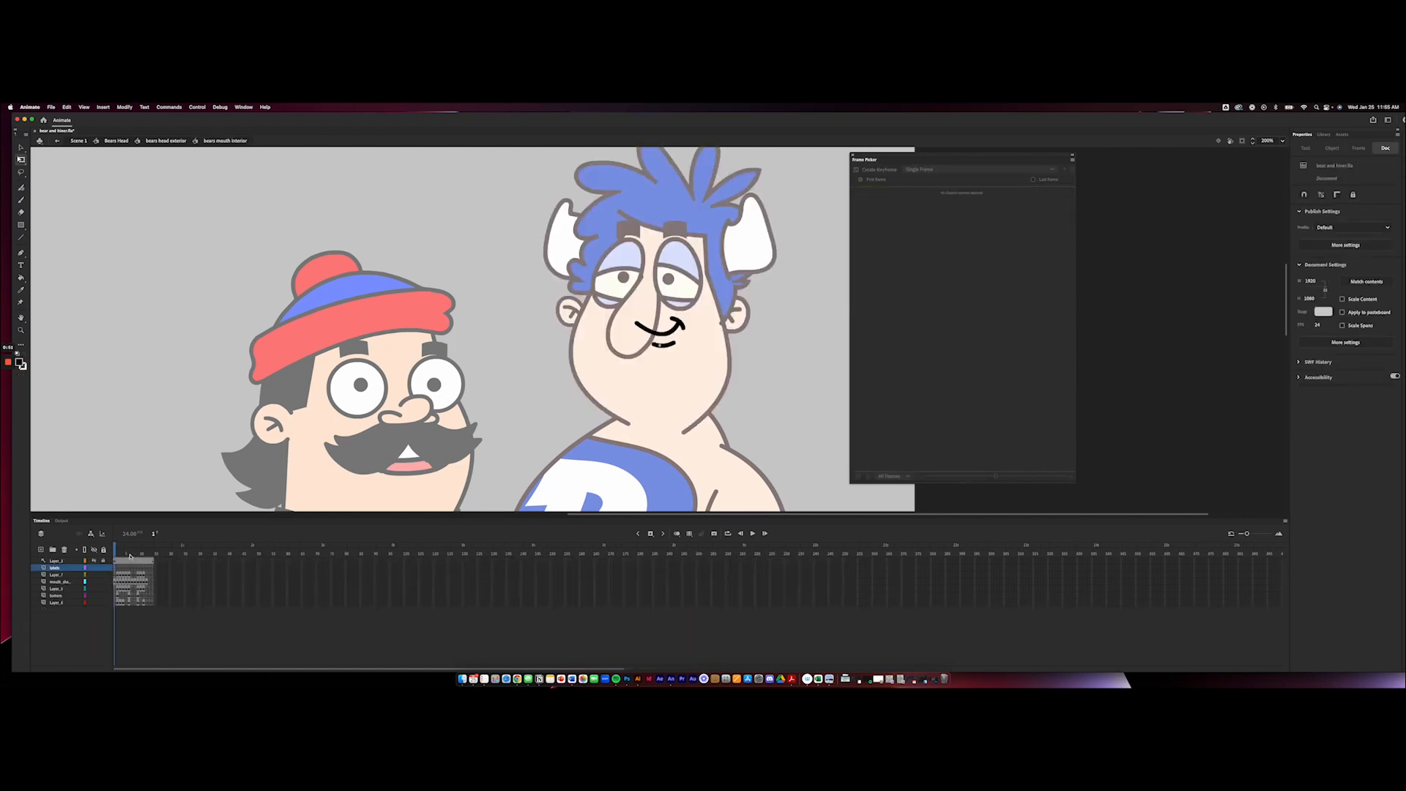
pyautogui.moveTo(115, 553); pyautogui.dragTo(121, 554)
pyautogui.click(57, 575)
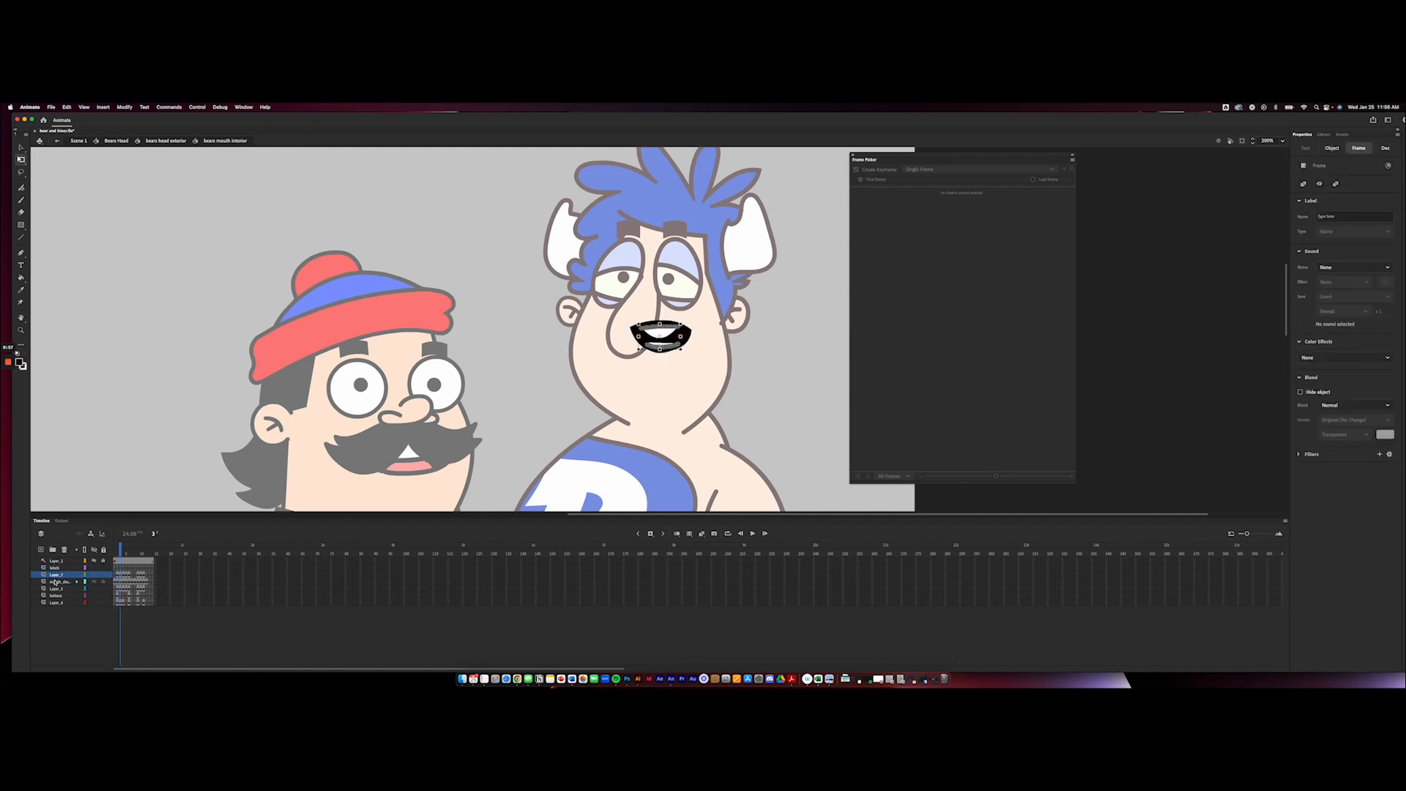
pyautogui.click(56, 582)
pyautogui.moveTo(121, 548); pyautogui.dragTo(117, 551)
pyautogui.click(477, 334)
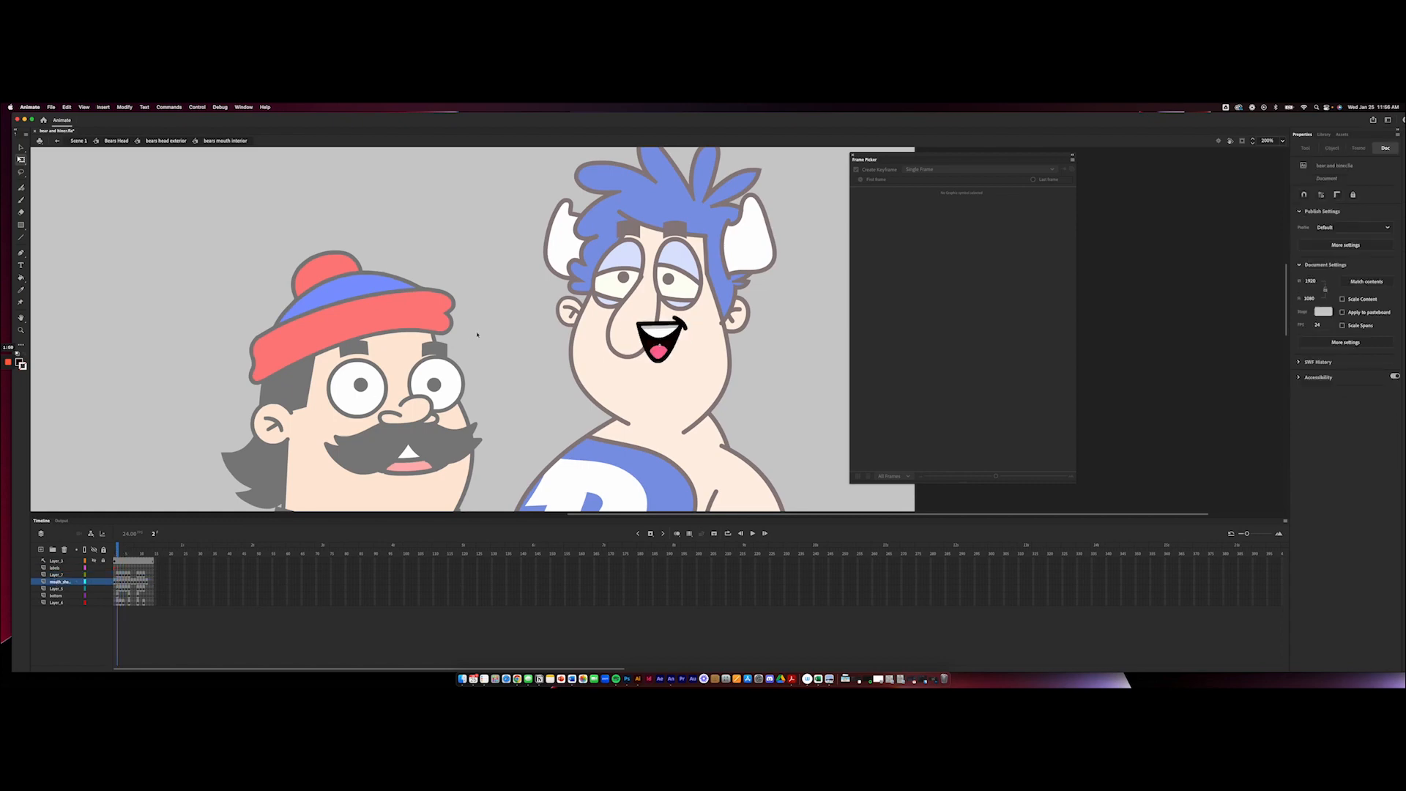
# Try stretching the semi-transparent shading shape over the upper teeth on the second frame vertically, and undo it
pyautogui.click(663, 327)
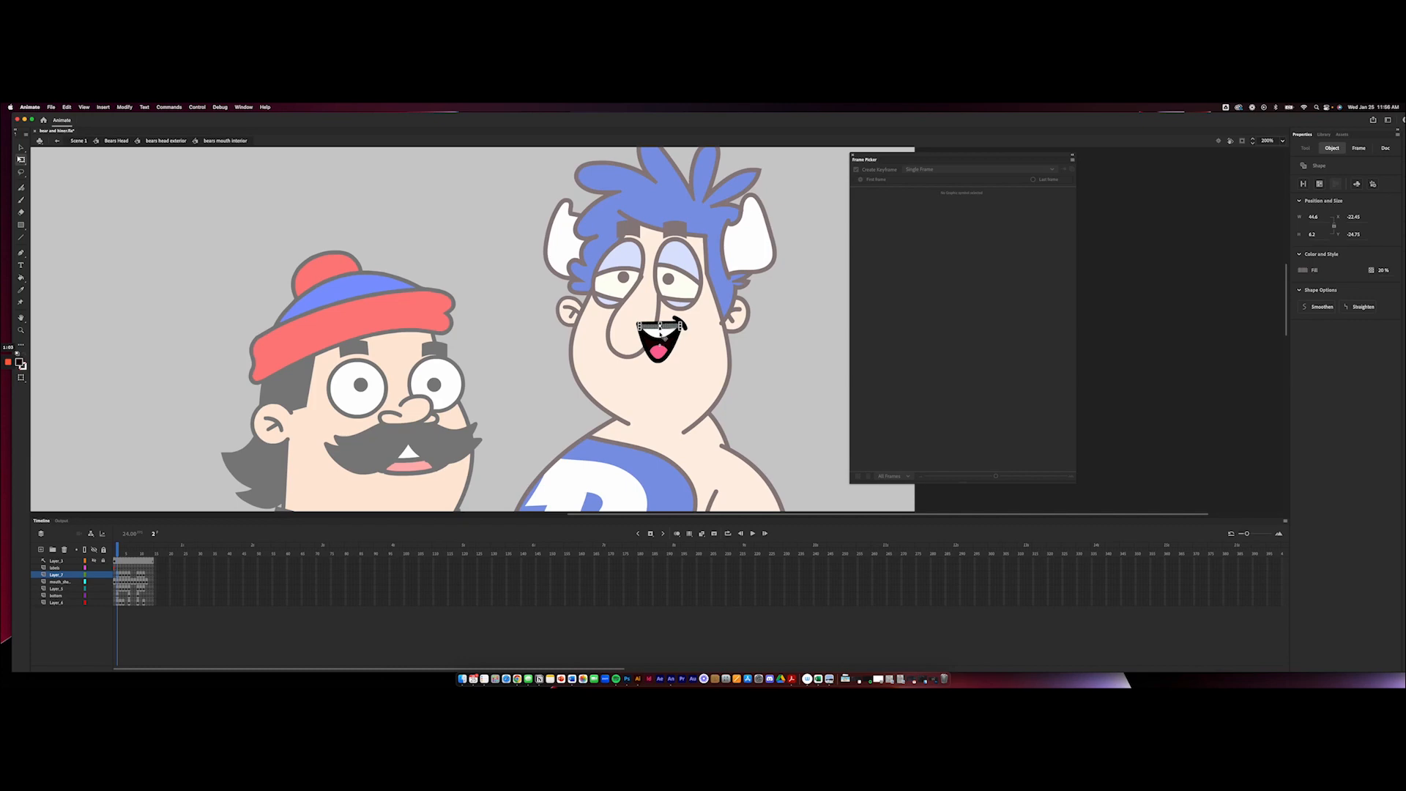
pyautogui.moveTo(659, 331); pyautogui.dragTo(660, 389)
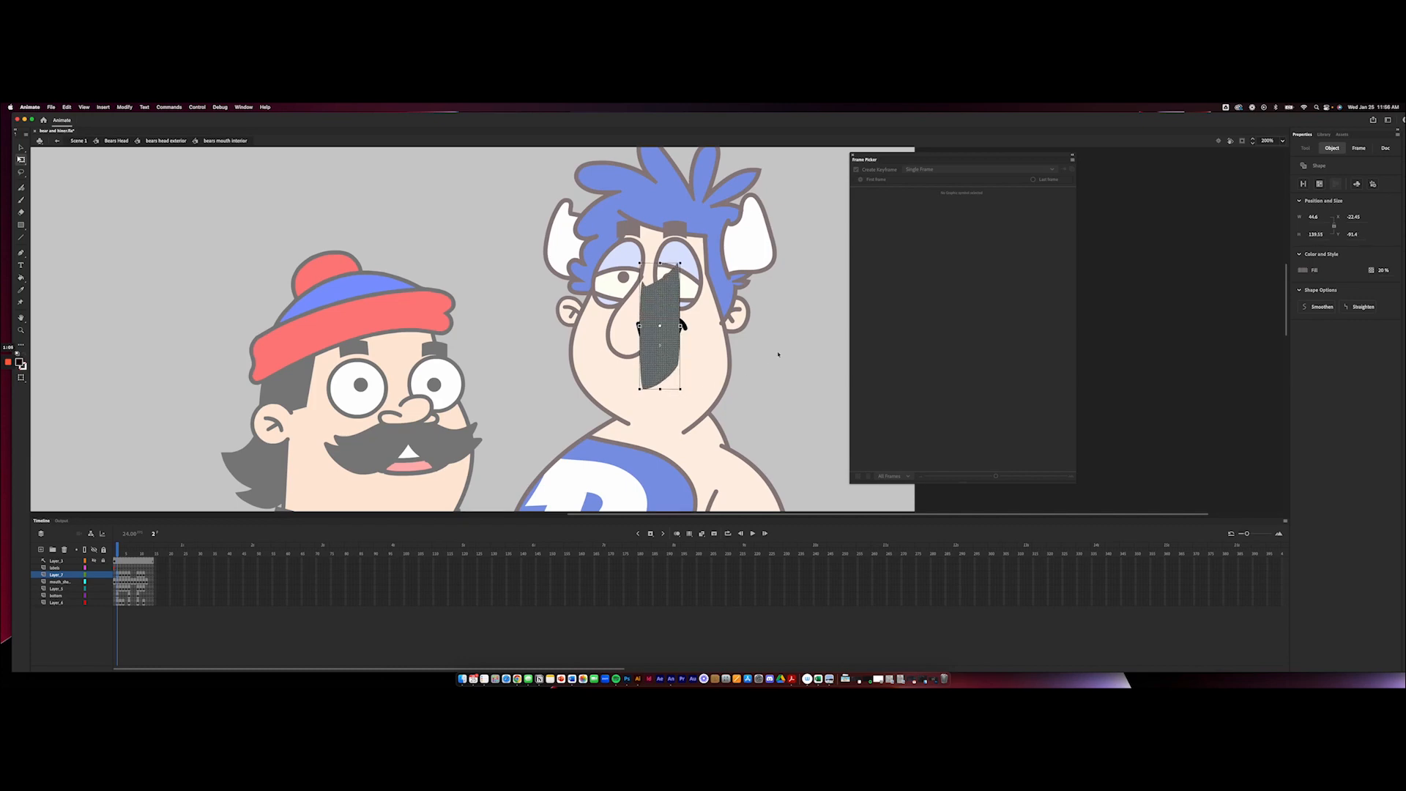
pyautogui.click(778, 354)
pyautogui.click(665, 309)
pyautogui.hotkey('ctrl', 'z')
pyautogui.click(751, 346)
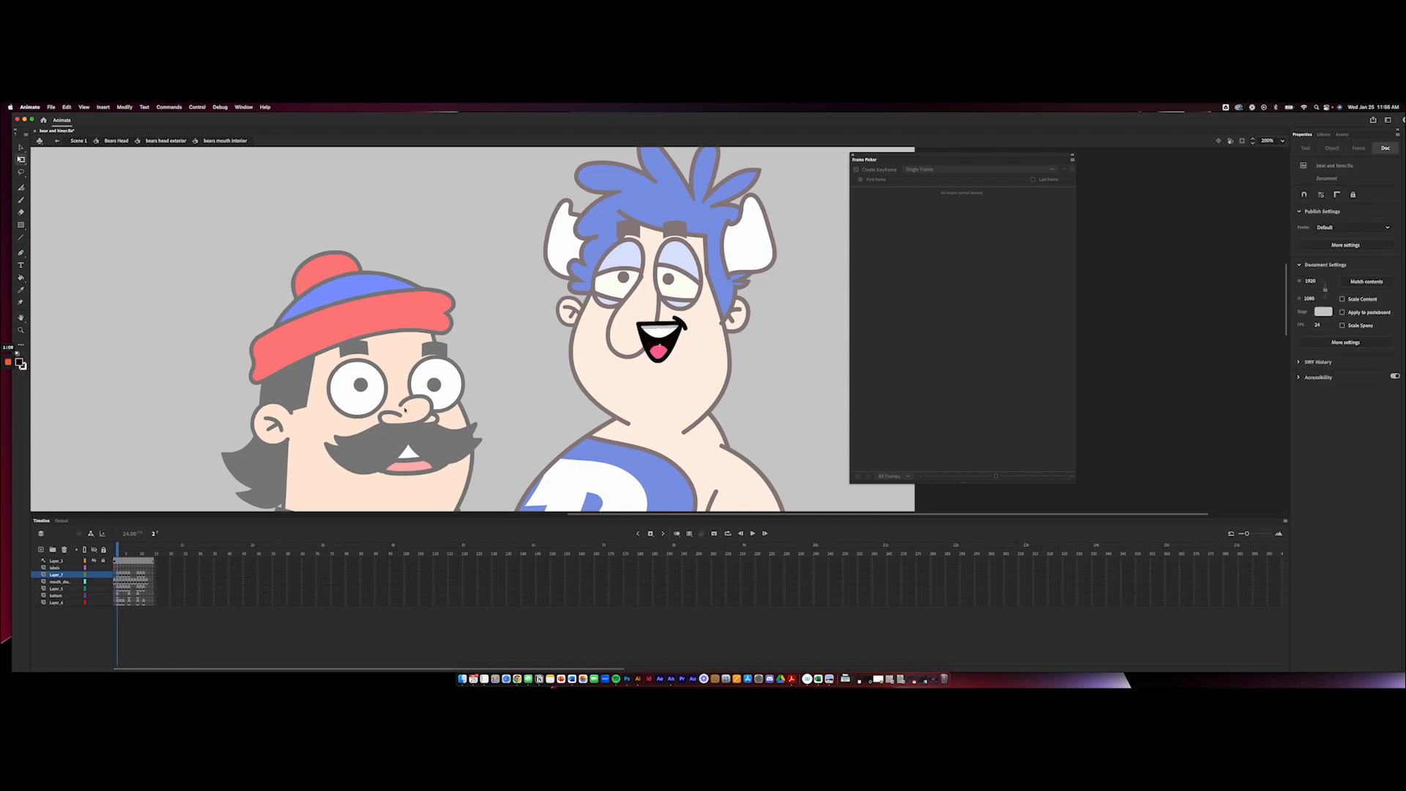
# Go back up to the Bears Head symbol and rotate the bear's head slightly
pyautogui.moveTo(119, 554)
pyautogui.mouseDown()
pyautogui.moveTo(143, 554)
pyautogui.moveTo(115, 557)
pyautogui.mouseUp()
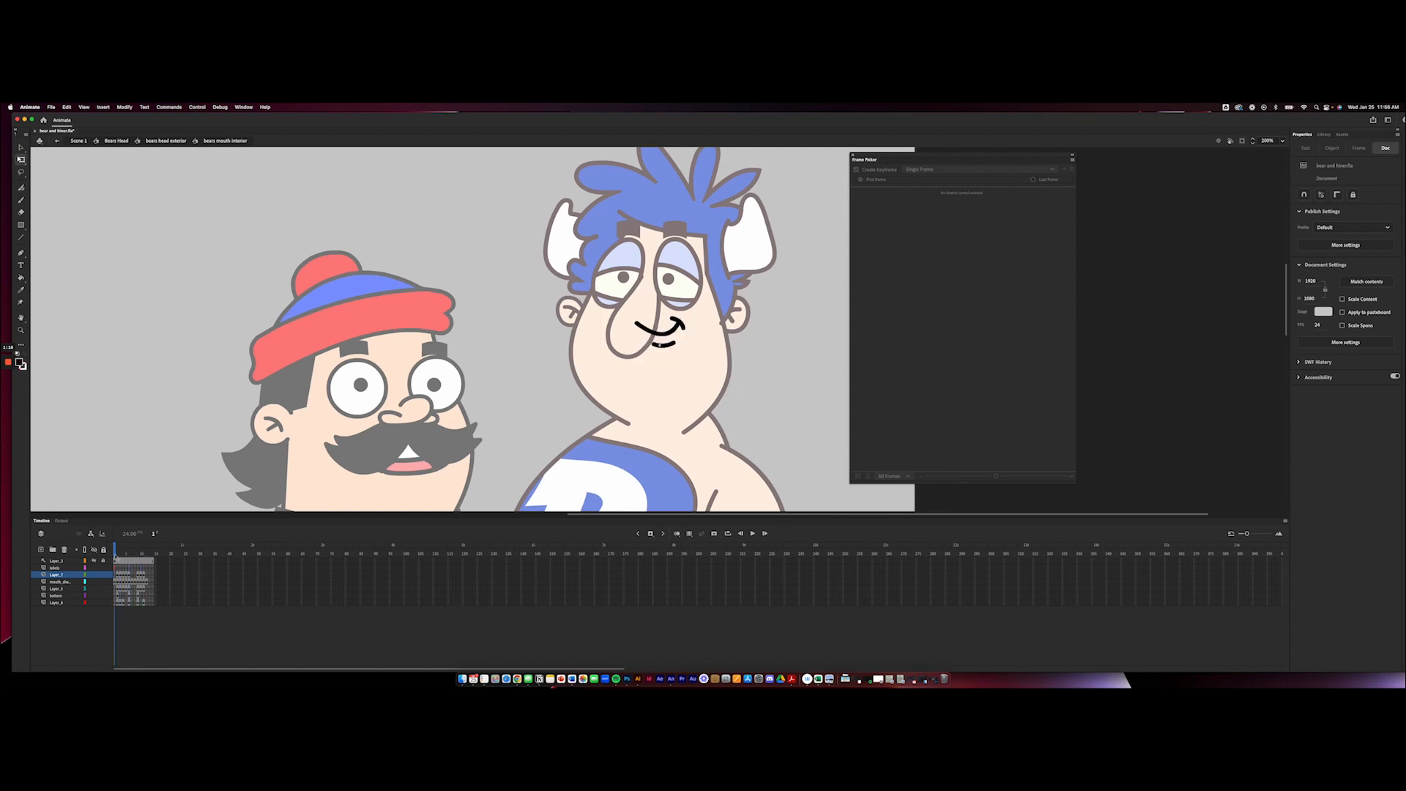
pyautogui.doubleClick(142, 435)
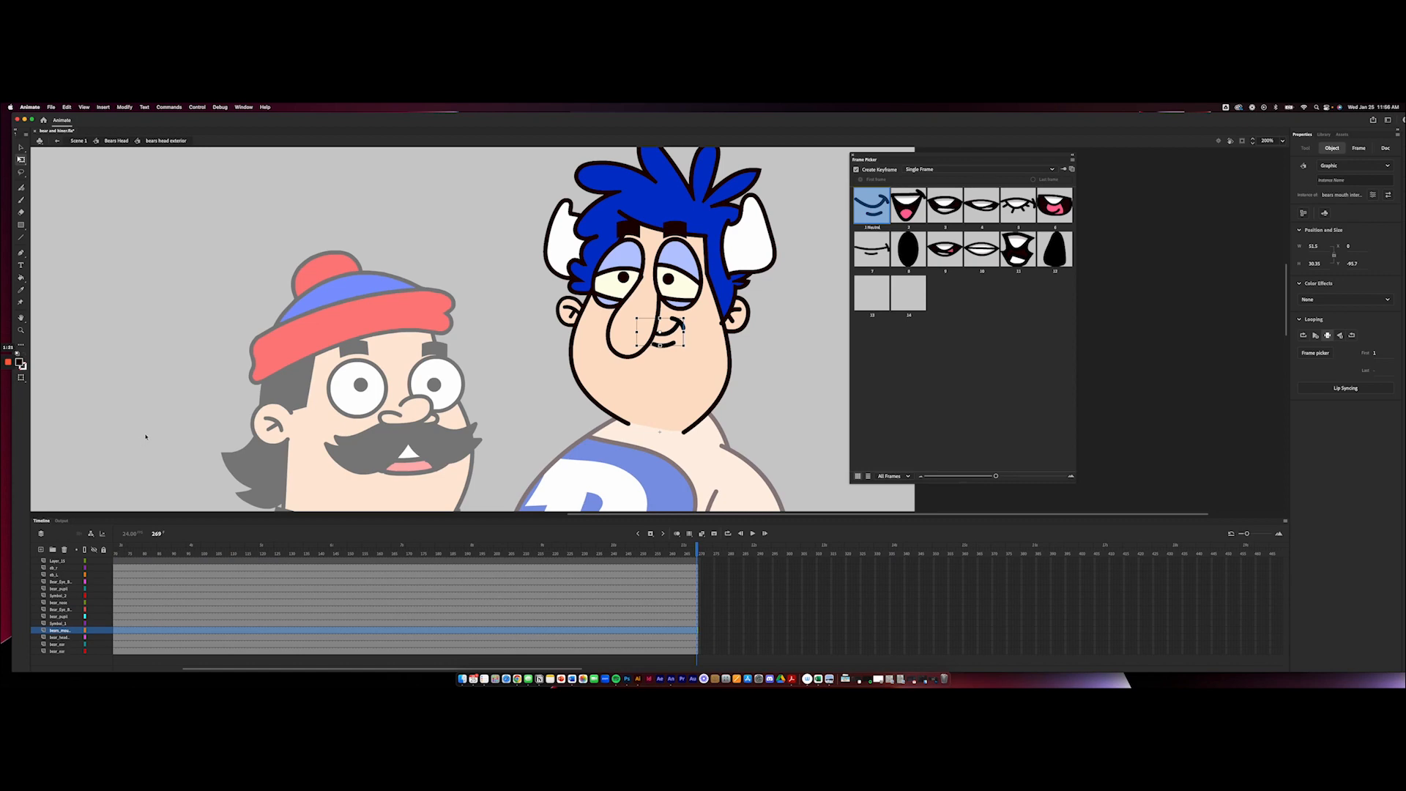
pyautogui.doubleClick(146, 437)
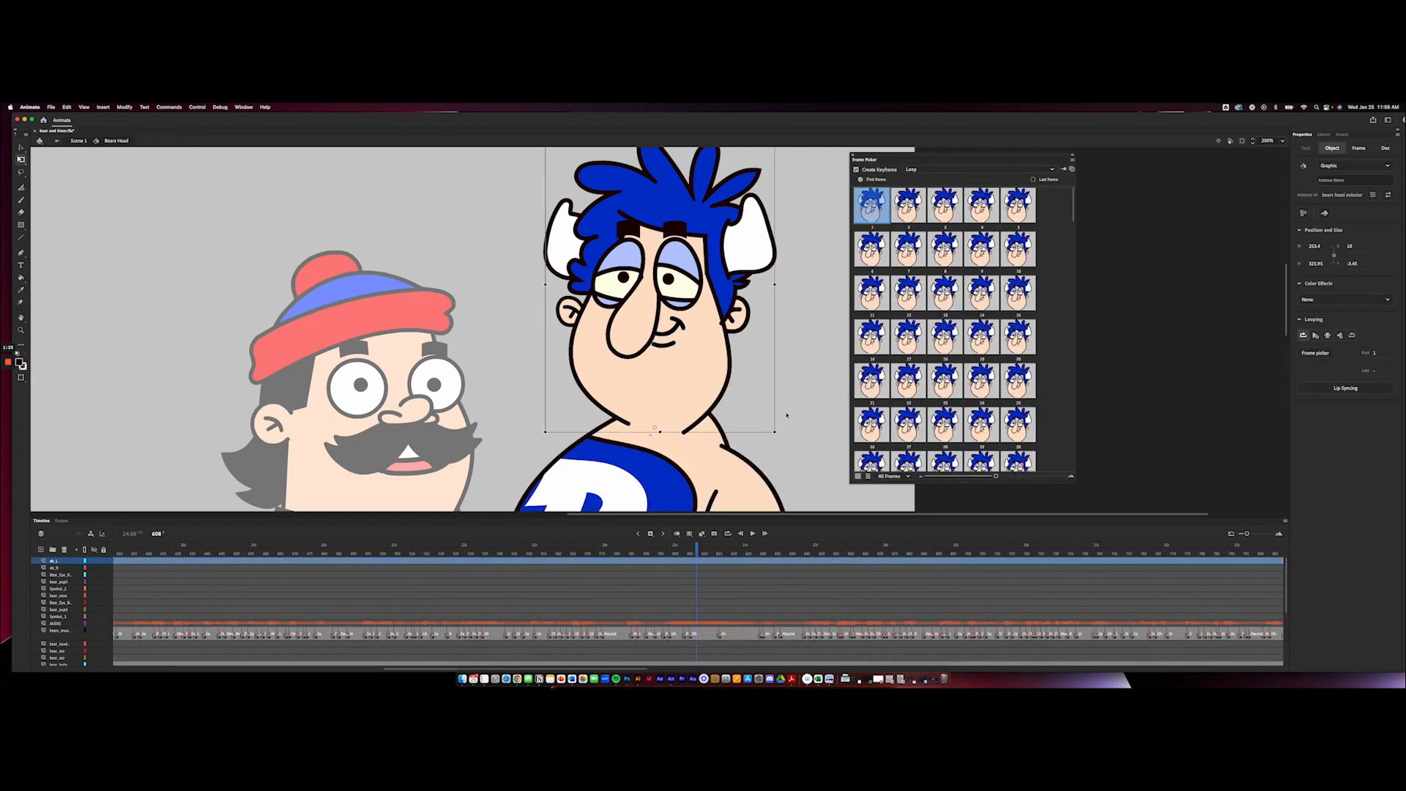
pyautogui.moveTo(780, 441)
pyautogui.mouseDown()
pyautogui.moveTo(762, 447)
pyautogui.moveTo(787, 432)
pyautogui.moveTo(768, 443)
pyautogui.mouseUp()
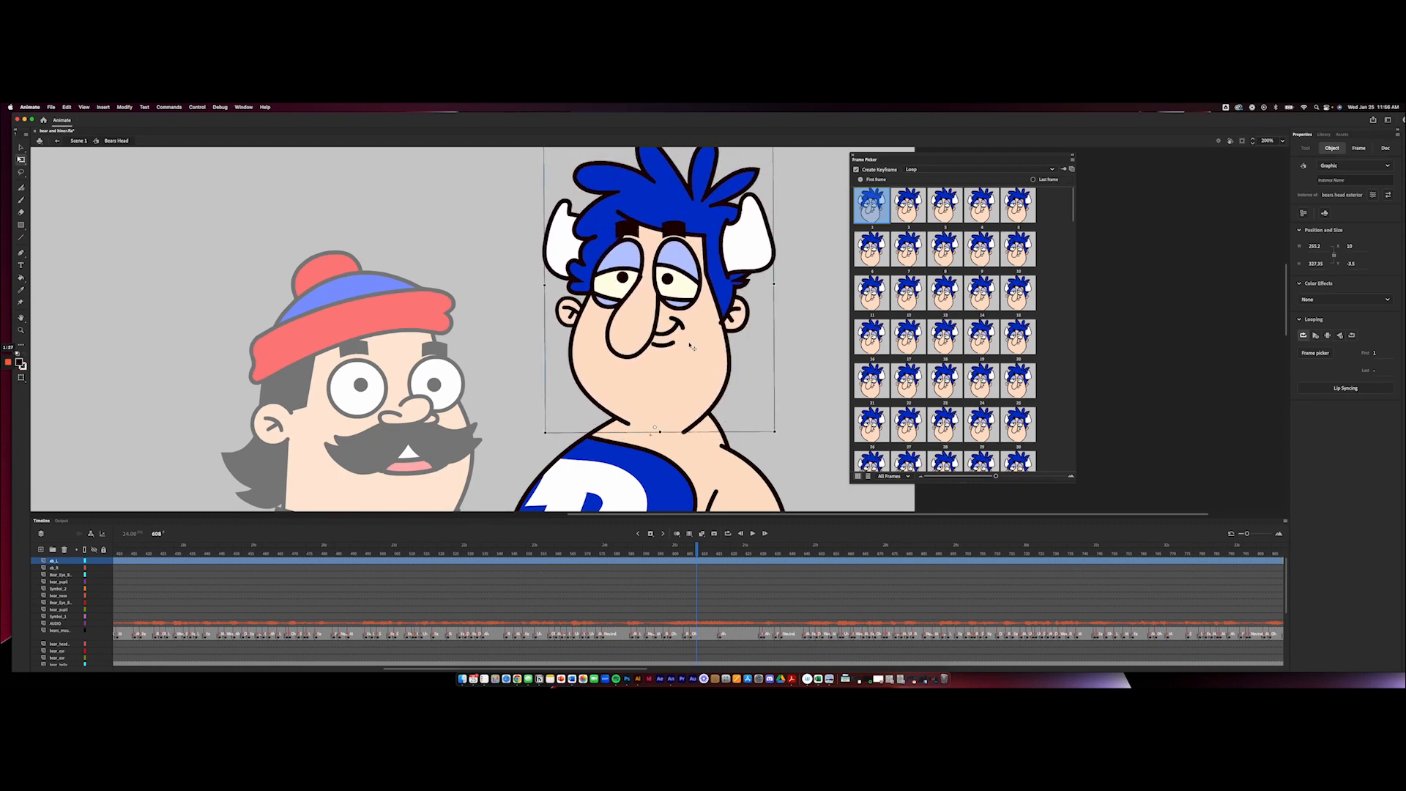
pyautogui.click(797, 337)
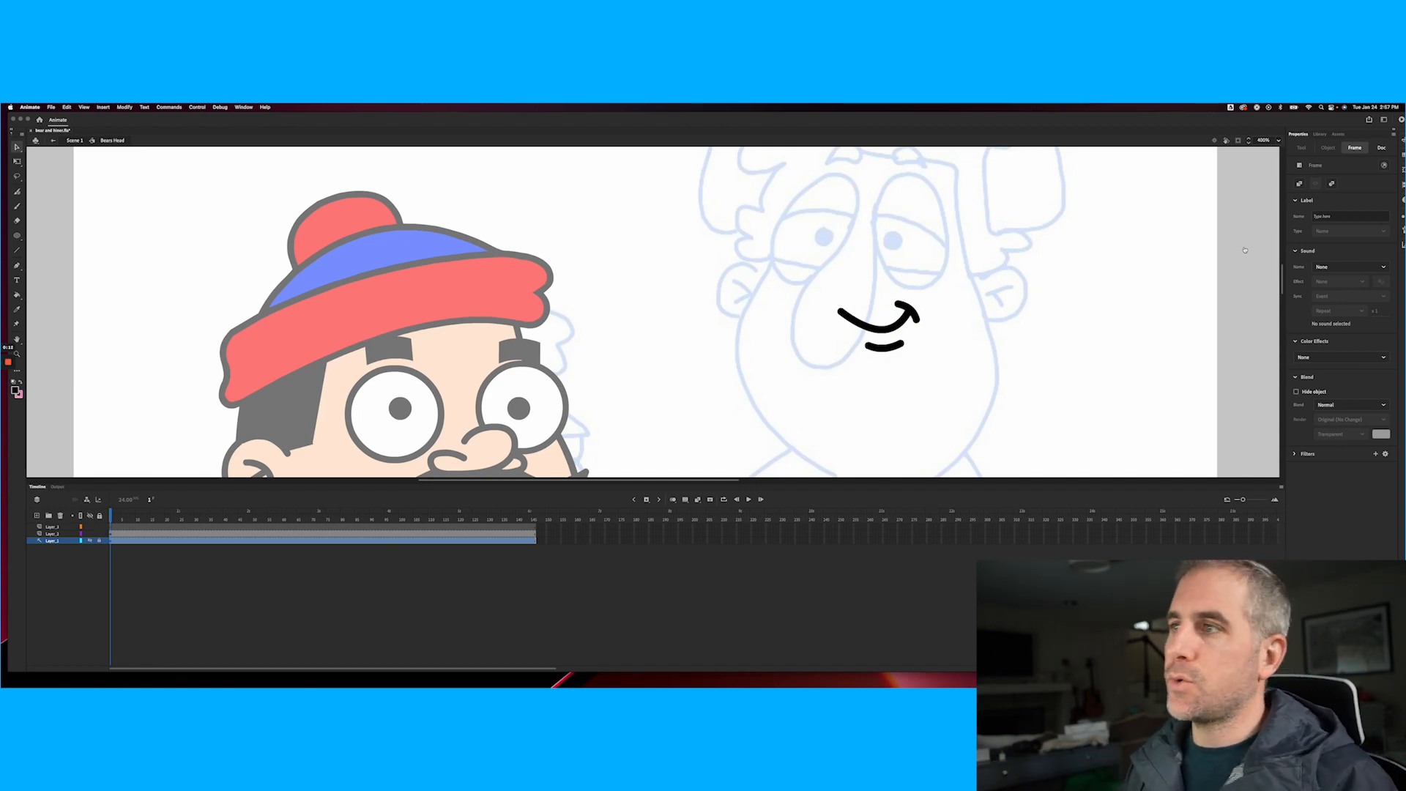
# Open the mustached character's head symbol and examine how its eye white, pupil and eyelid are separated into layers
pyautogui.doubleClick(619, 362)
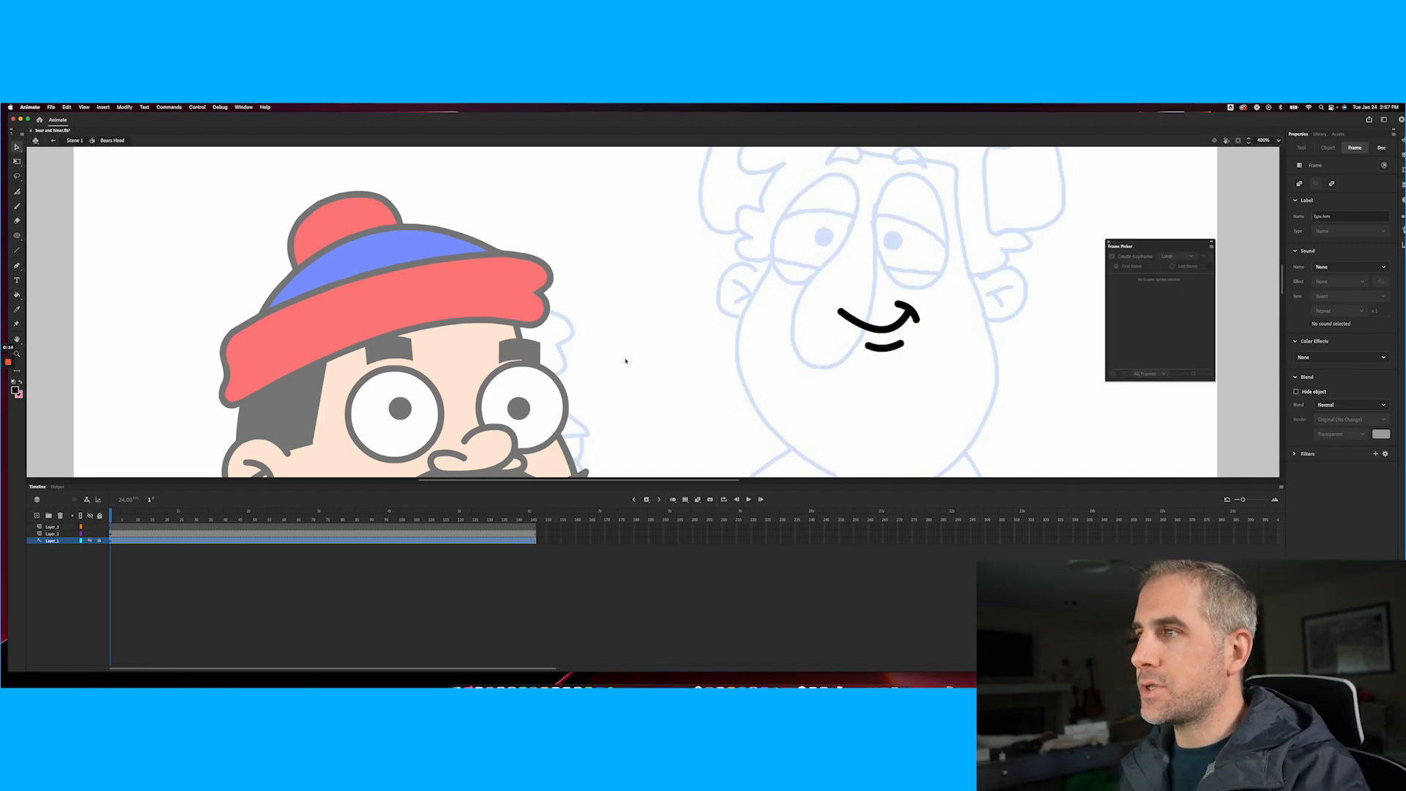
pyautogui.scroll(-5, 618, 364)
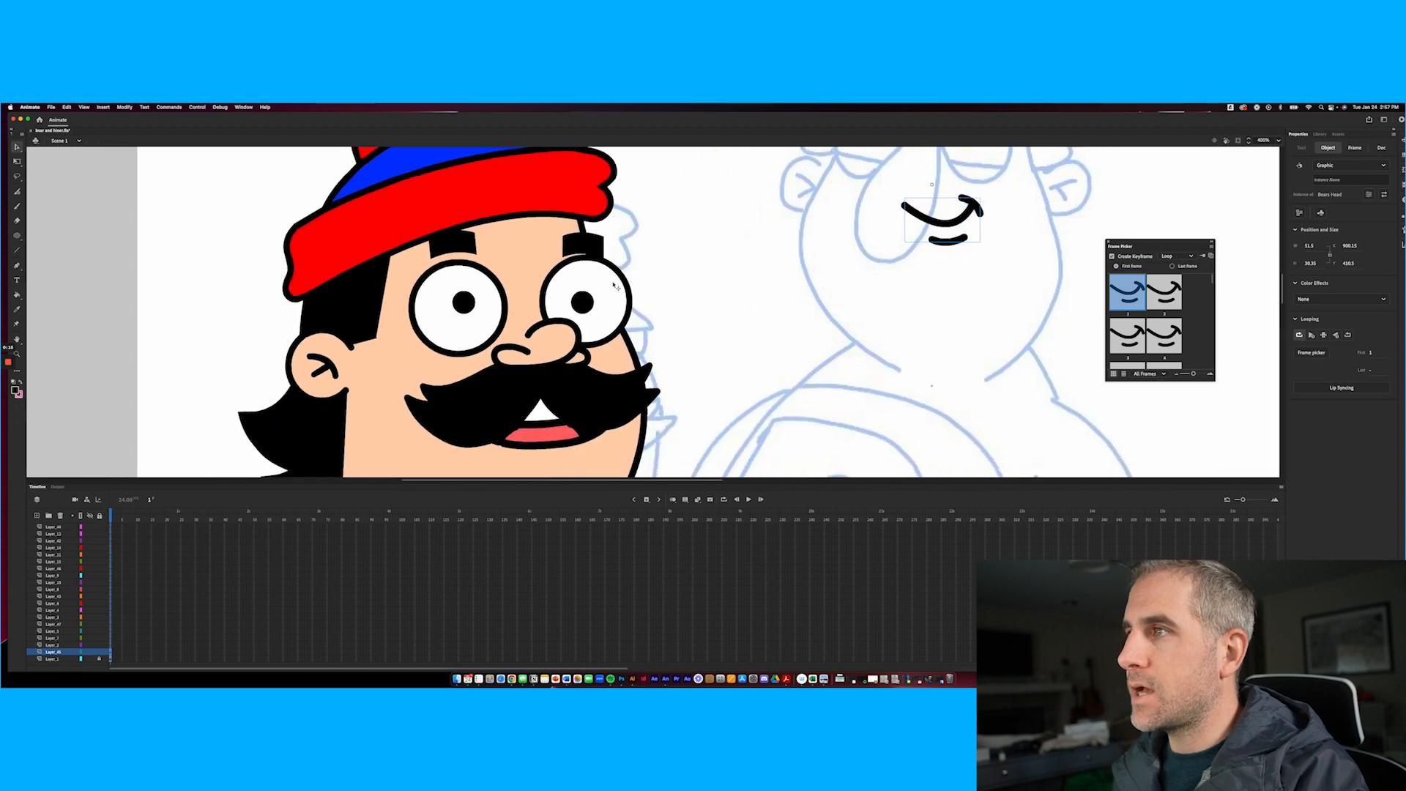
pyautogui.doubleClick(607, 295)
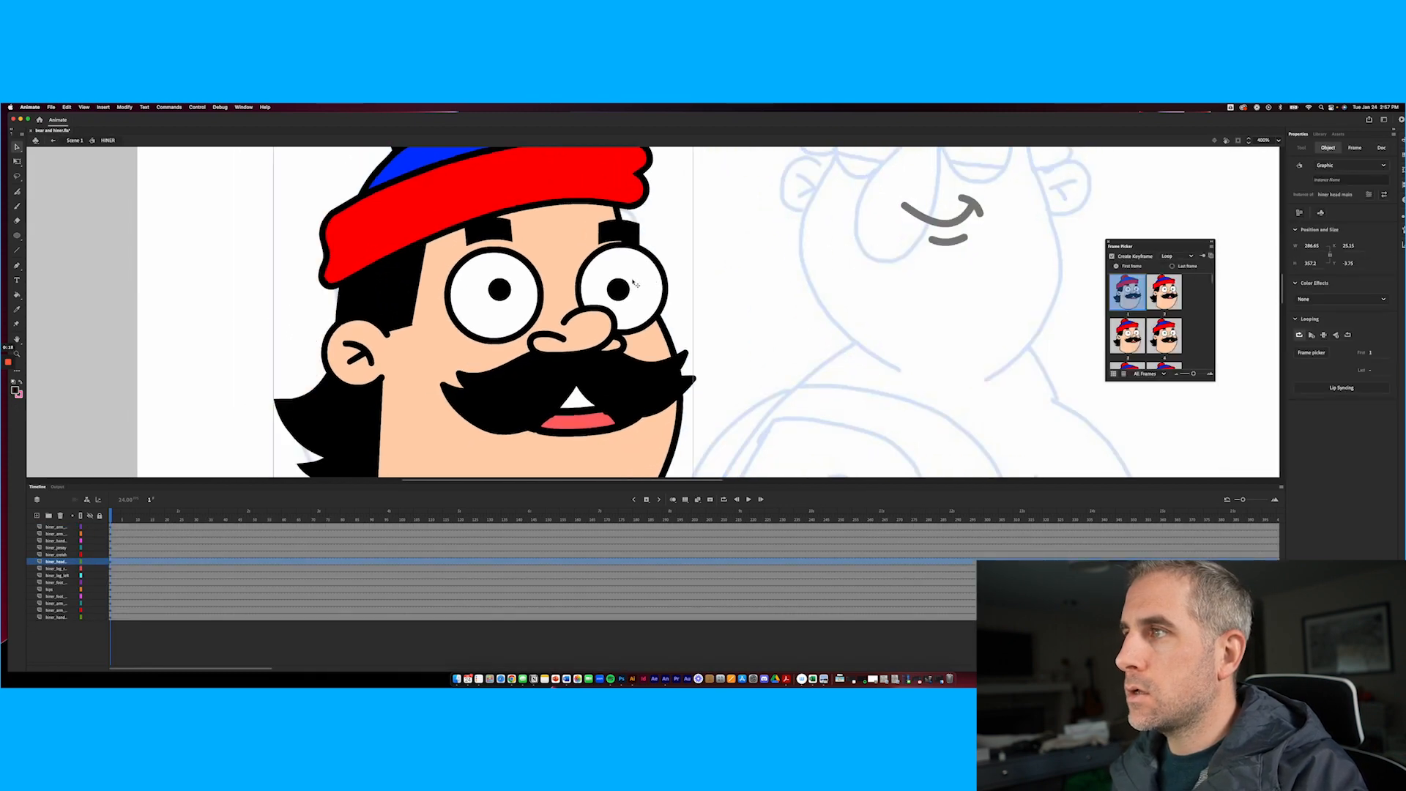
pyautogui.press('super+z')
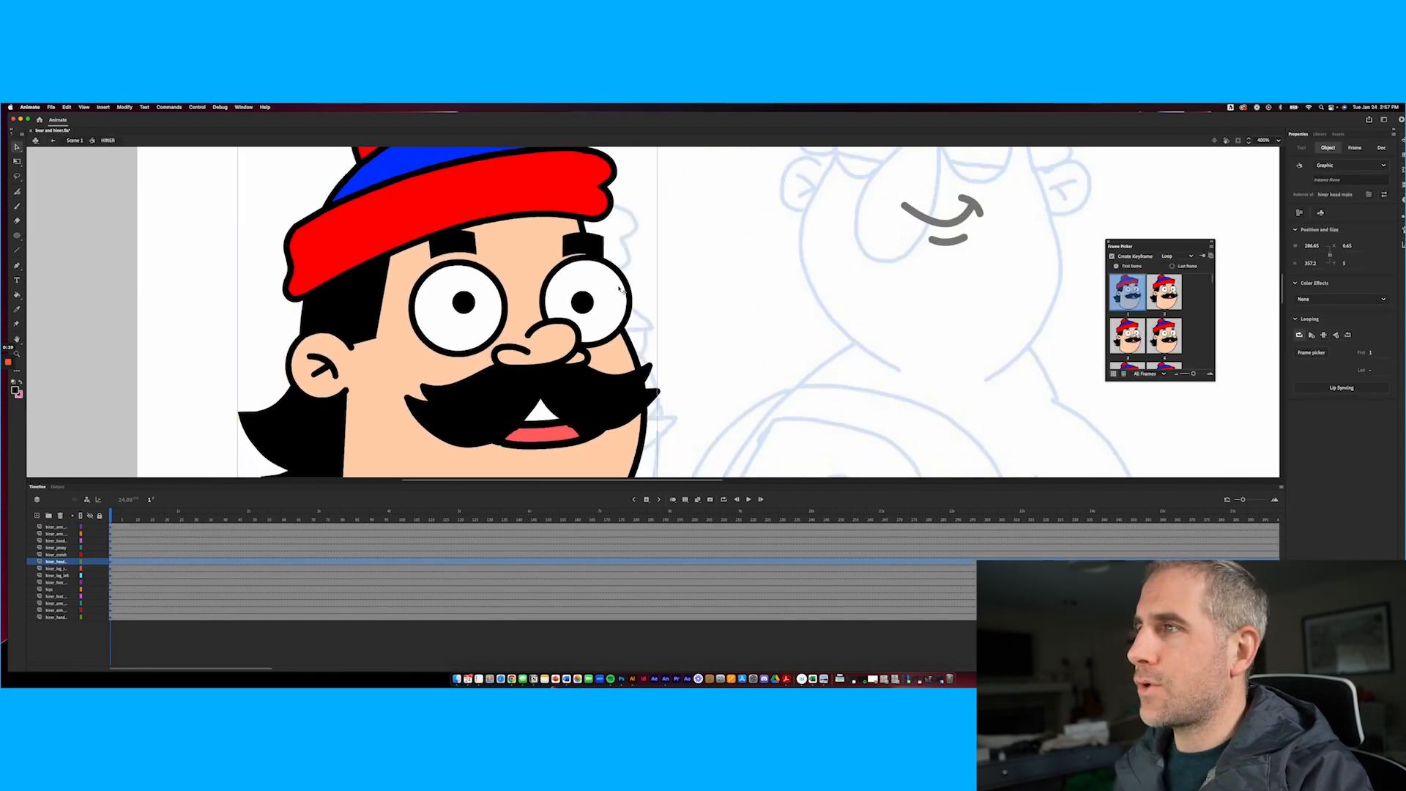
pyautogui.doubleClick(620, 292)
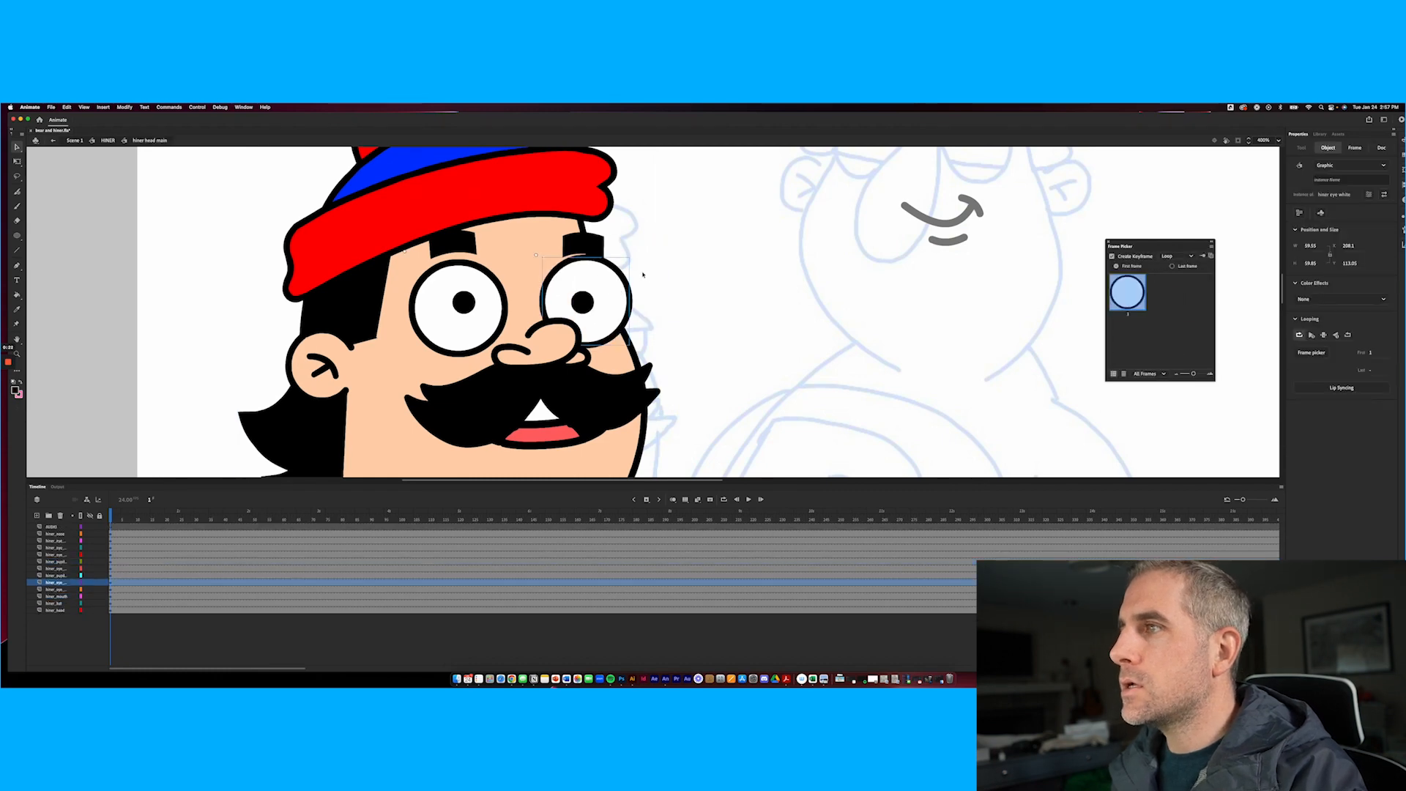
pyautogui.moveTo(589, 311); pyautogui.dragTo(621, 300)
pyautogui.press('super+z')
pyautogui.click(618, 300)
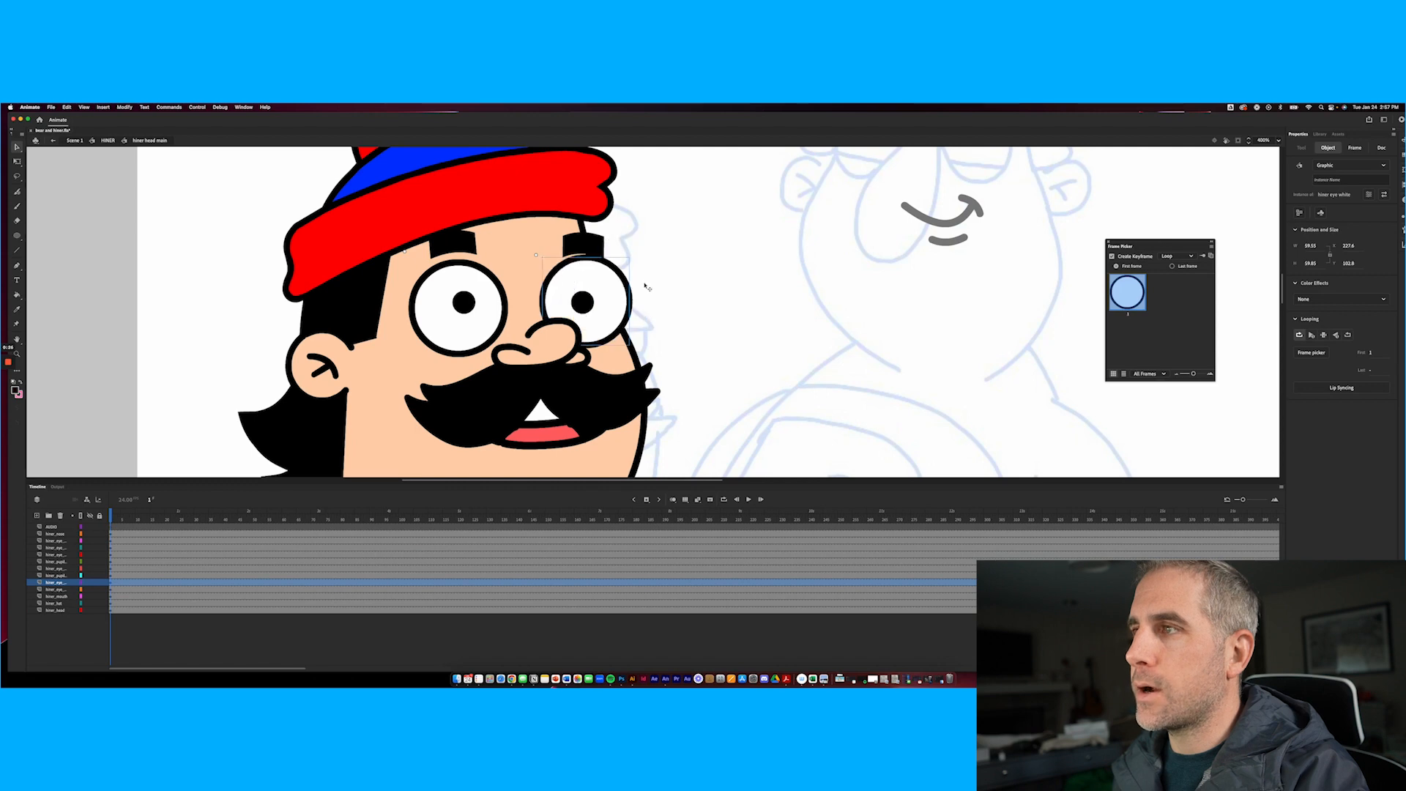
pyautogui.click(53, 576)
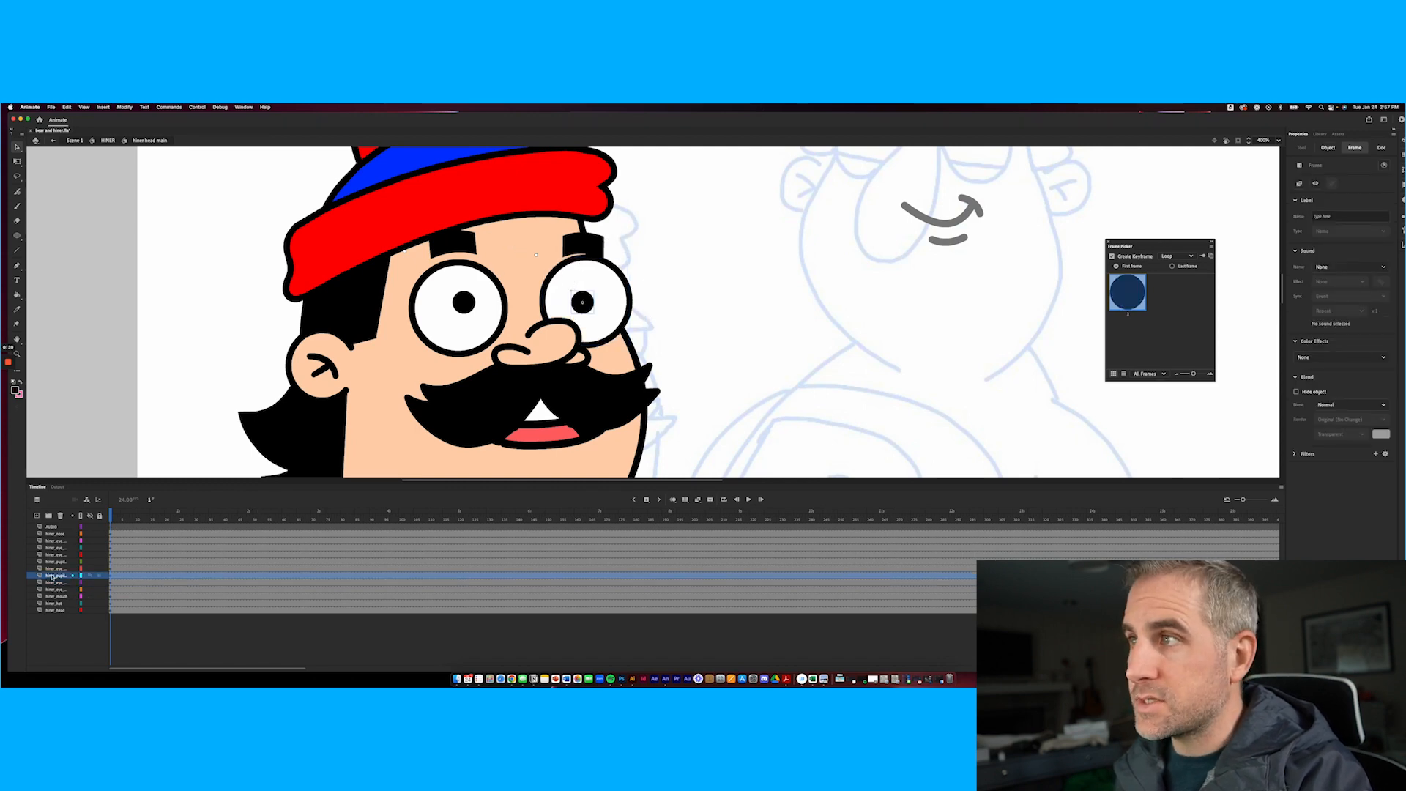
pyautogui.click(53, 570)
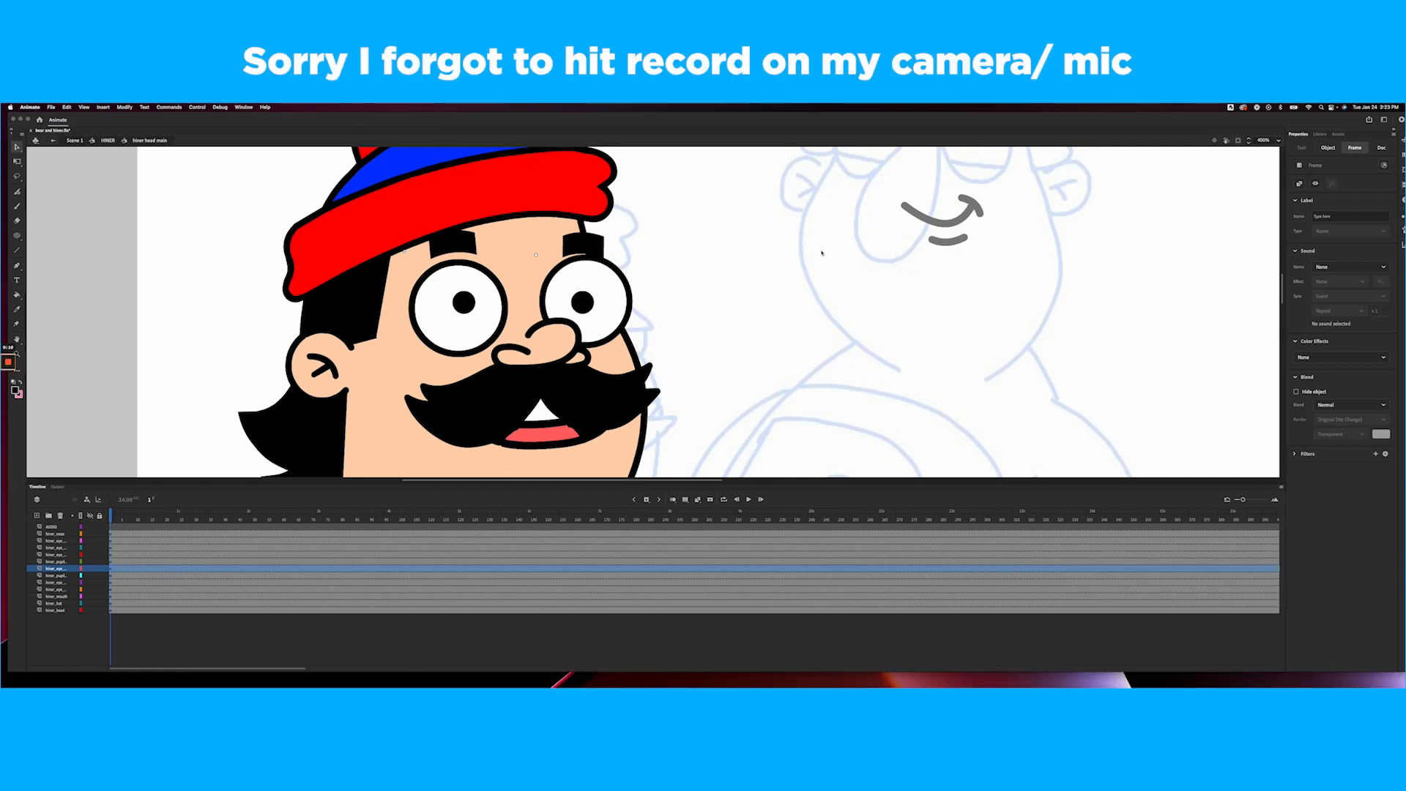
# Return to the main scene and open the horned character's head symbol for editing
pyautogui.click(747, 261)
pyautogui.moveTo(755, 230); pyautogui.dragTo(549, 441)
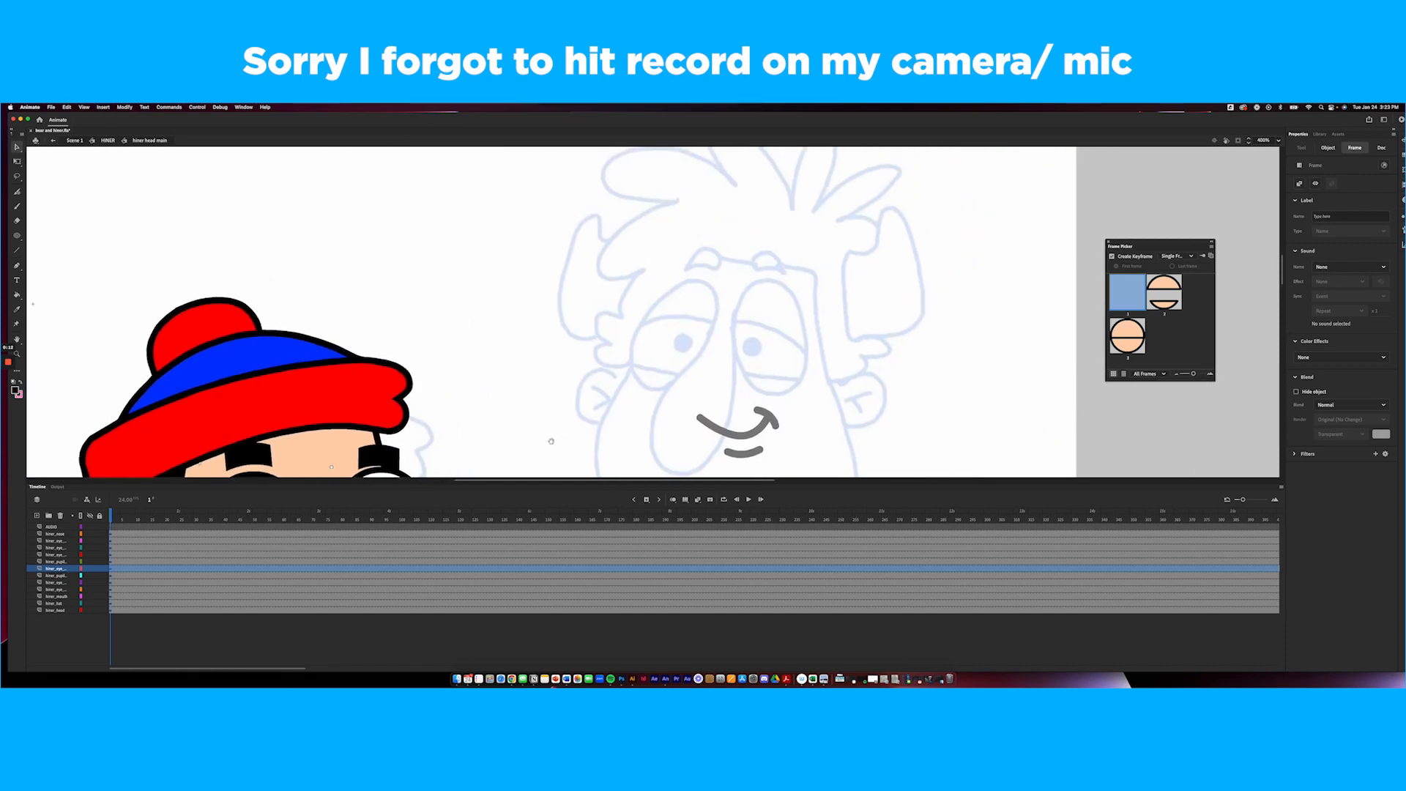
pyautogui.click(825, 310)
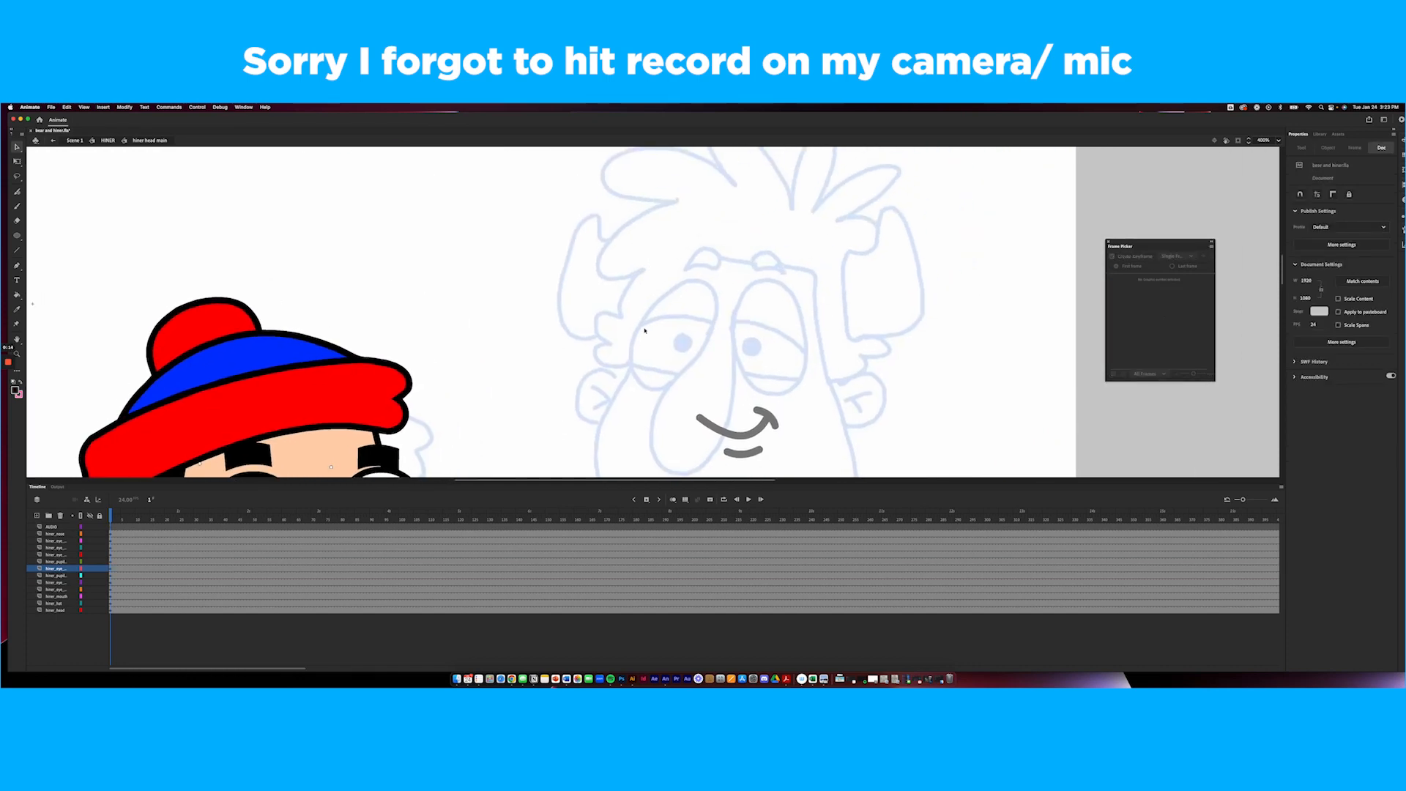
pyautogui.doubleClick(490, 310)
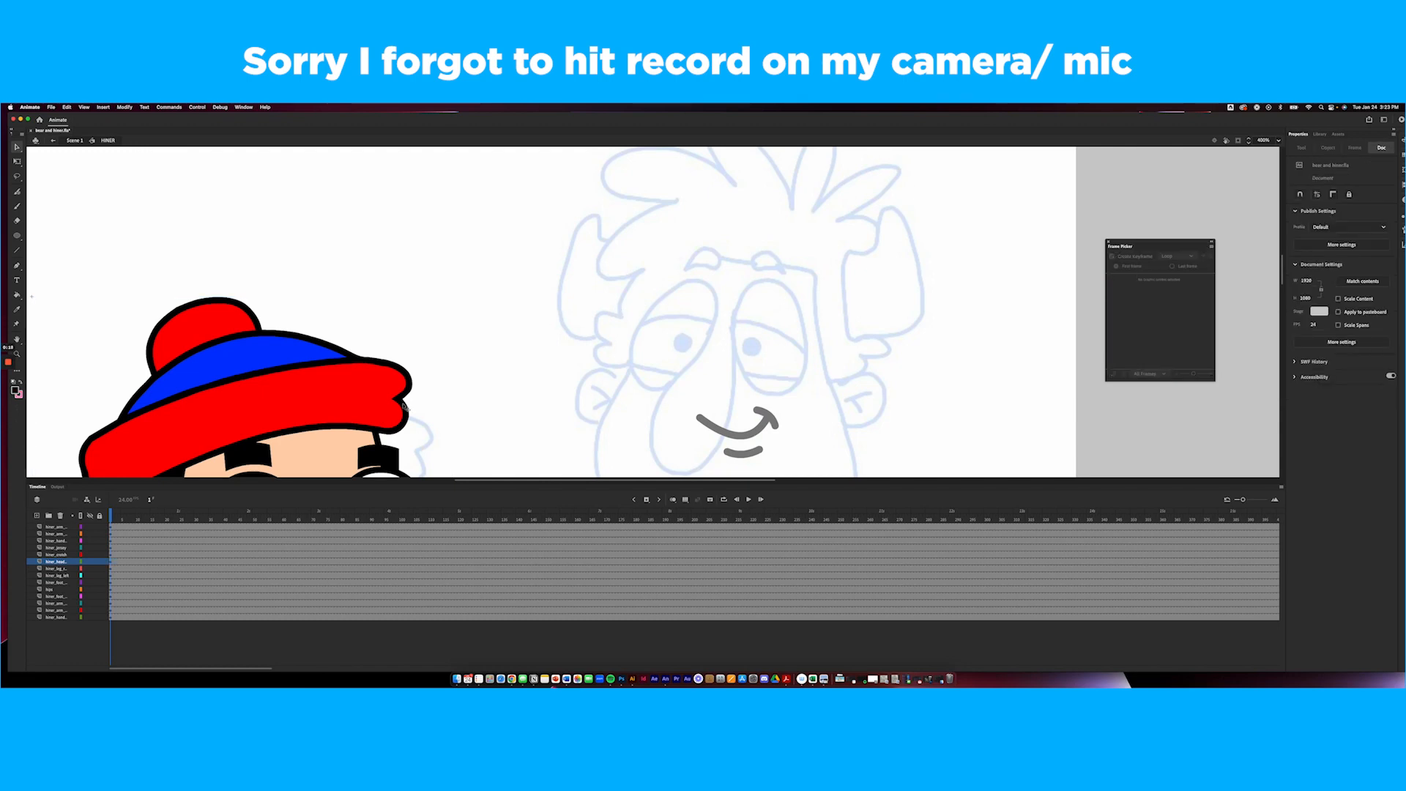
pyautogui.doubleClick(658, 349)
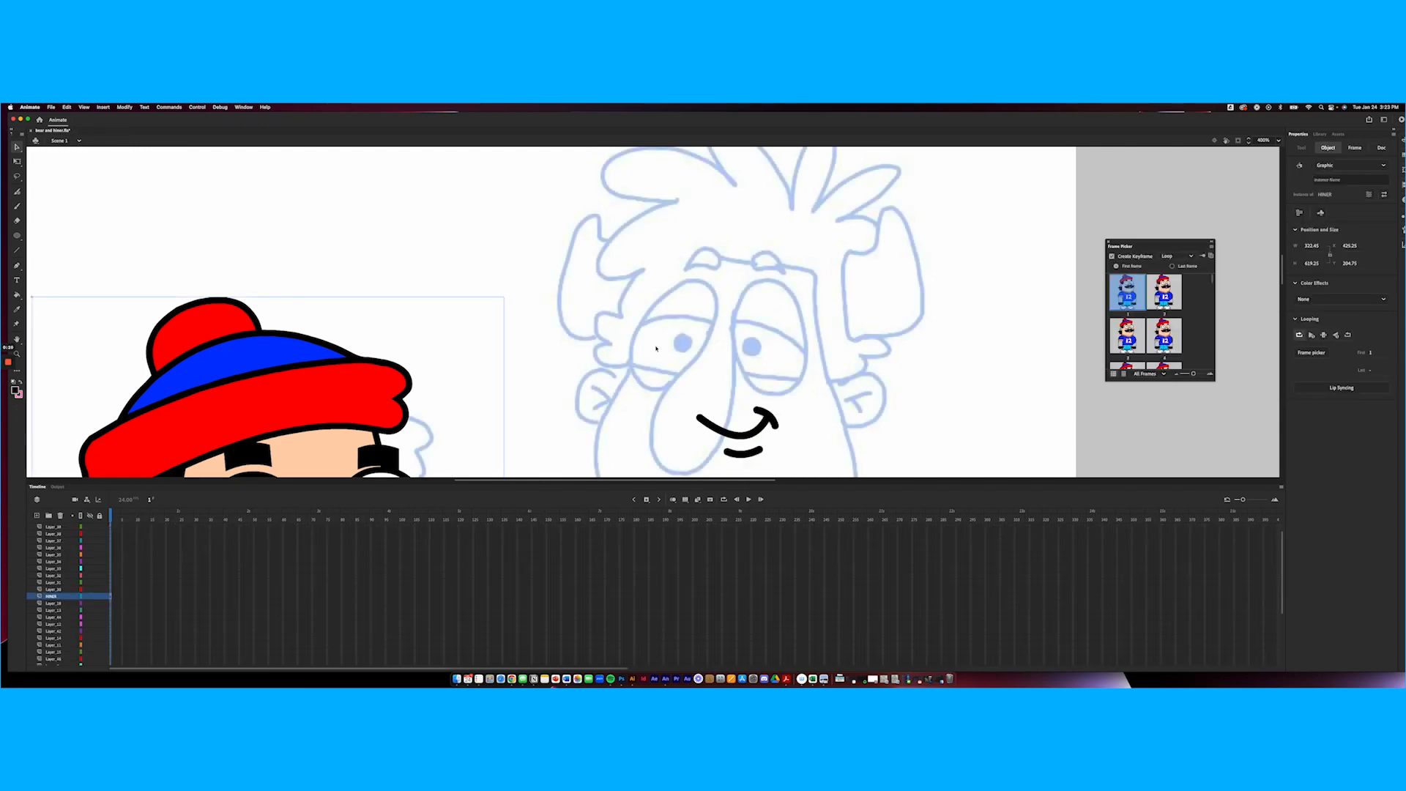
pyautogui.click(657, 349)
pyautogui.moveTo(655, 357); pyautogui.dragTo(632, 301)
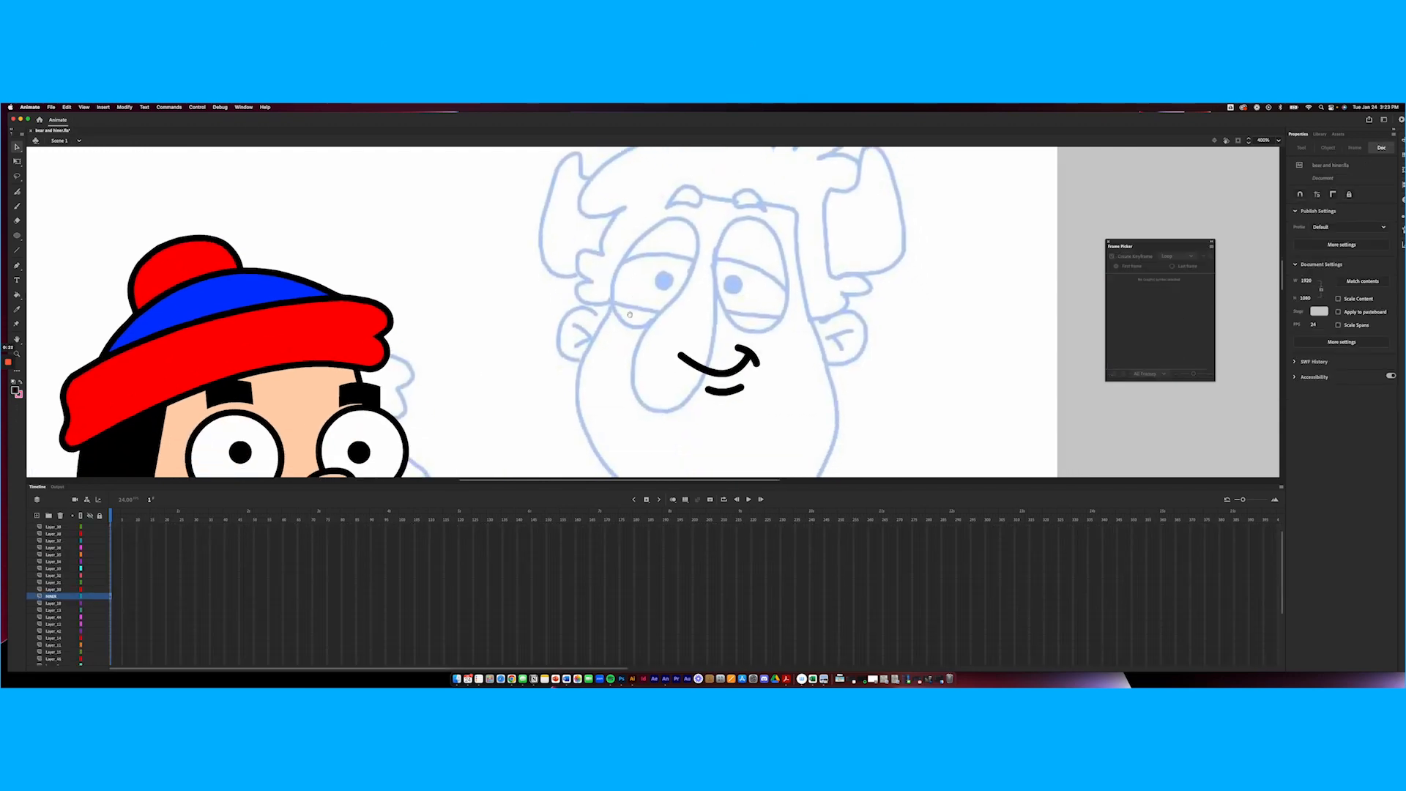
pyautogui.doubleClick(701, 370)
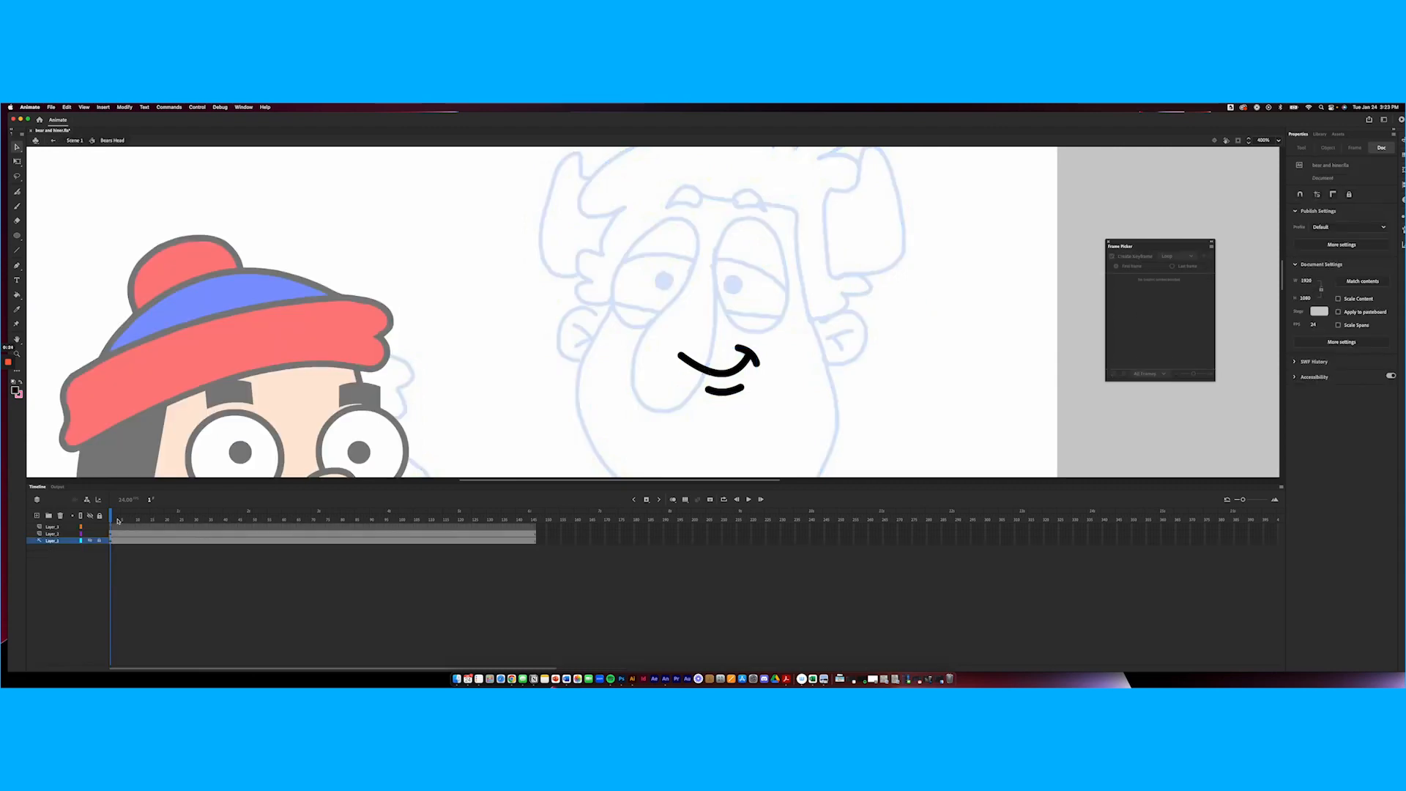
# Add a new layer above the existing head layers and set the Oval tool's fill to white
pyautogui.click(55, 527)
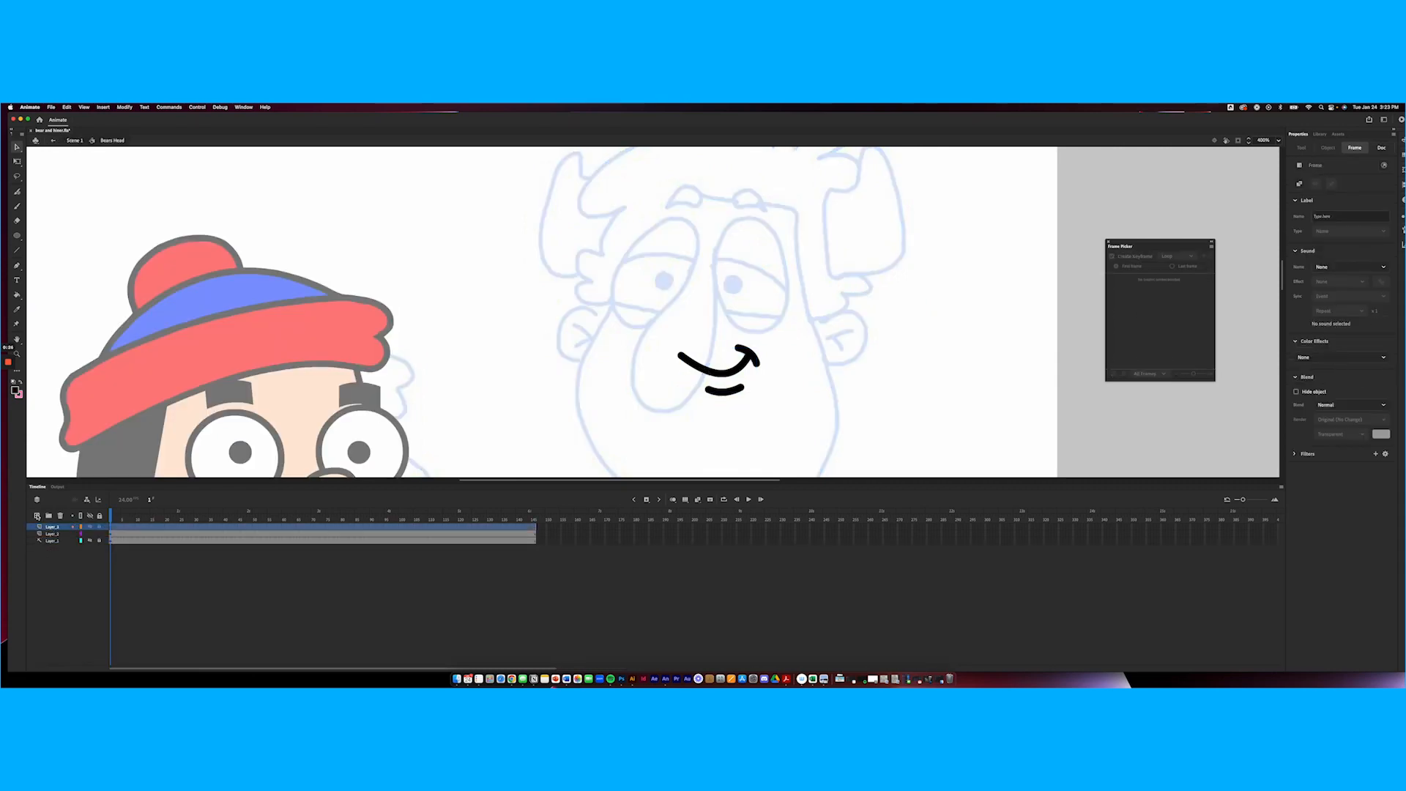
pyautogui.click(36, 515)
pyautogui.press('o')
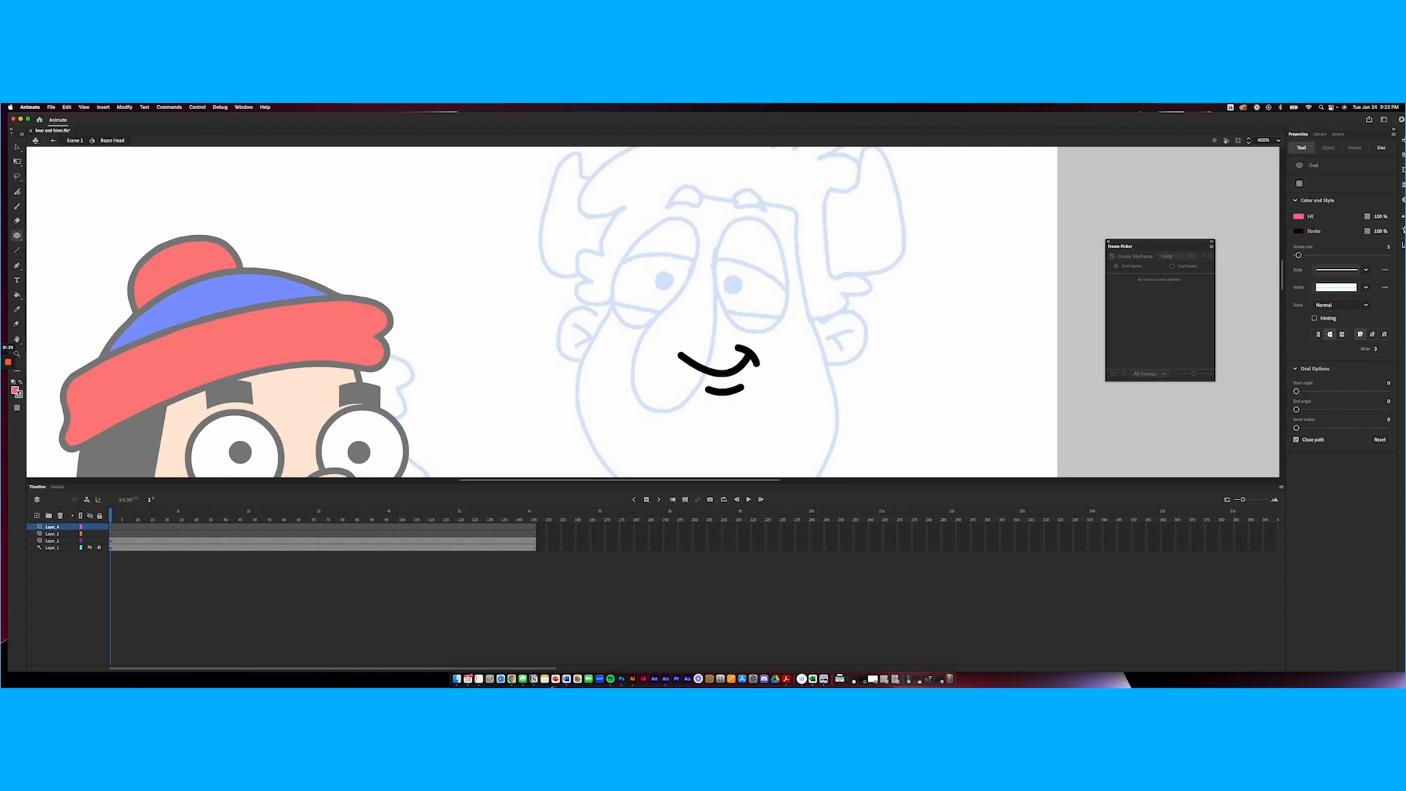
pyautogui.click(18, 393)
pyautogui.click(47, 442)
# Draw a white oval with a black outline, about 51 by 76 px, over the sketch's right-hand eye and bend its edges to fit
pyautogui.moveTo(731, 228)
pyautogui.mouseDown()
pyautogui.moveTo(777, 323)
pyautogui.moveTo(759, 333)
pyautogui.moveTo(790, 283)
pyautogui.moveTo(716, 272)
pyautogui.mouseUp()
pyautogui.moveTo(730, 320); pyautogui.dragTo(781, 321)
pyautogui.moveTo(752, 233)
pyautogui.mouseDown()
pyautogui.moveTo(727, 227)
pyautogui.moveTo(748, 219)
pyautogui.moveTo(776, 236)
pyautogui.mouseUp()
pyautogui.moveTo(790, 283)
pyautogui.mouseDown()
pyautogui.moveTo(718, 301)
pyautogui.moveTo(716, 251)
pyautogui.moveTo(745, 220)
pyautogui.mouseUp()
pyautogui.moveTo(729, 317); pyautogui.dragTo(726, 318)
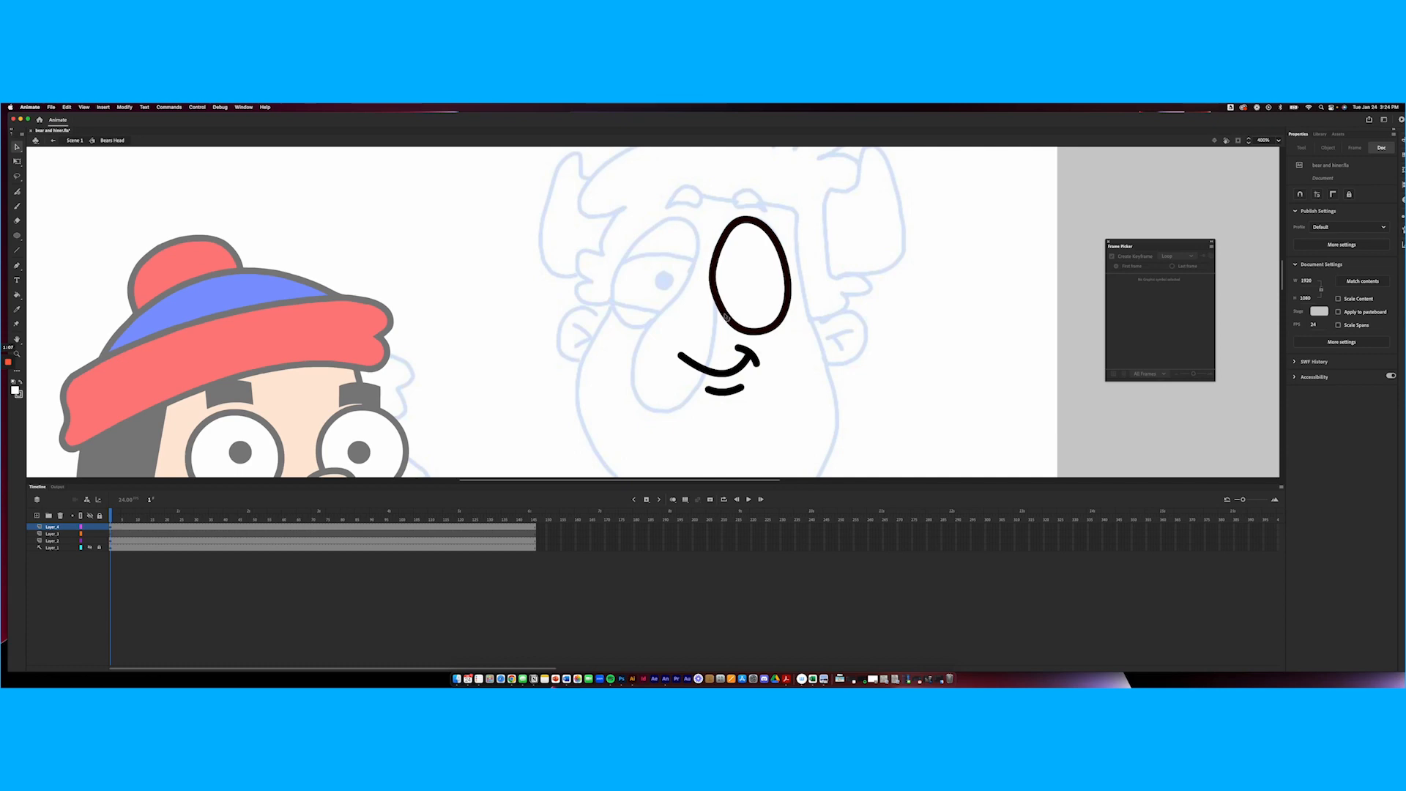
# Select the eye oval's fill and outline together and smooth the shape repeatedly
pyautogui.click(726, 315)
pyautogui.keyDown('shift'); pyautogui.click(740, 301); pyautogui.keyUp('shift')
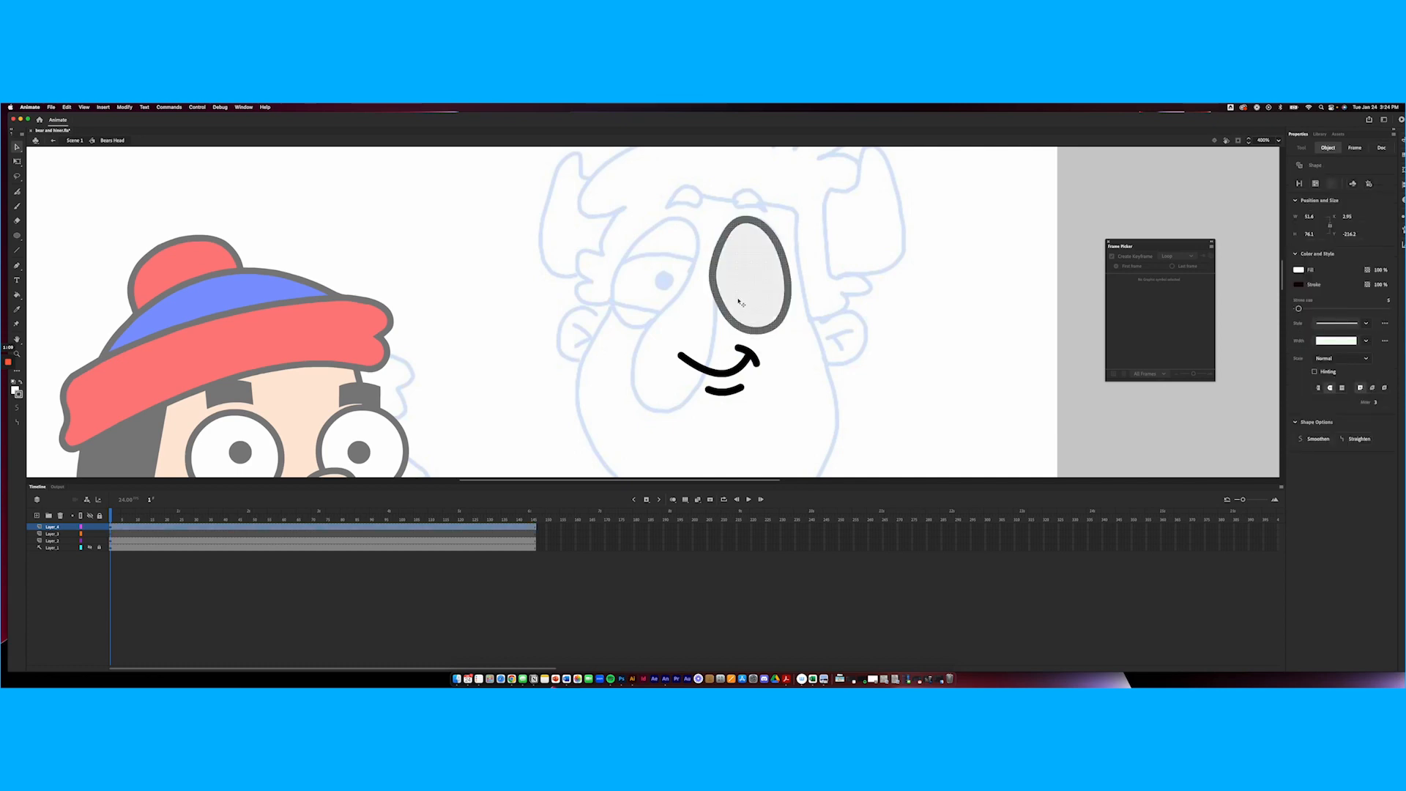
pyautogui.click(125, 107)
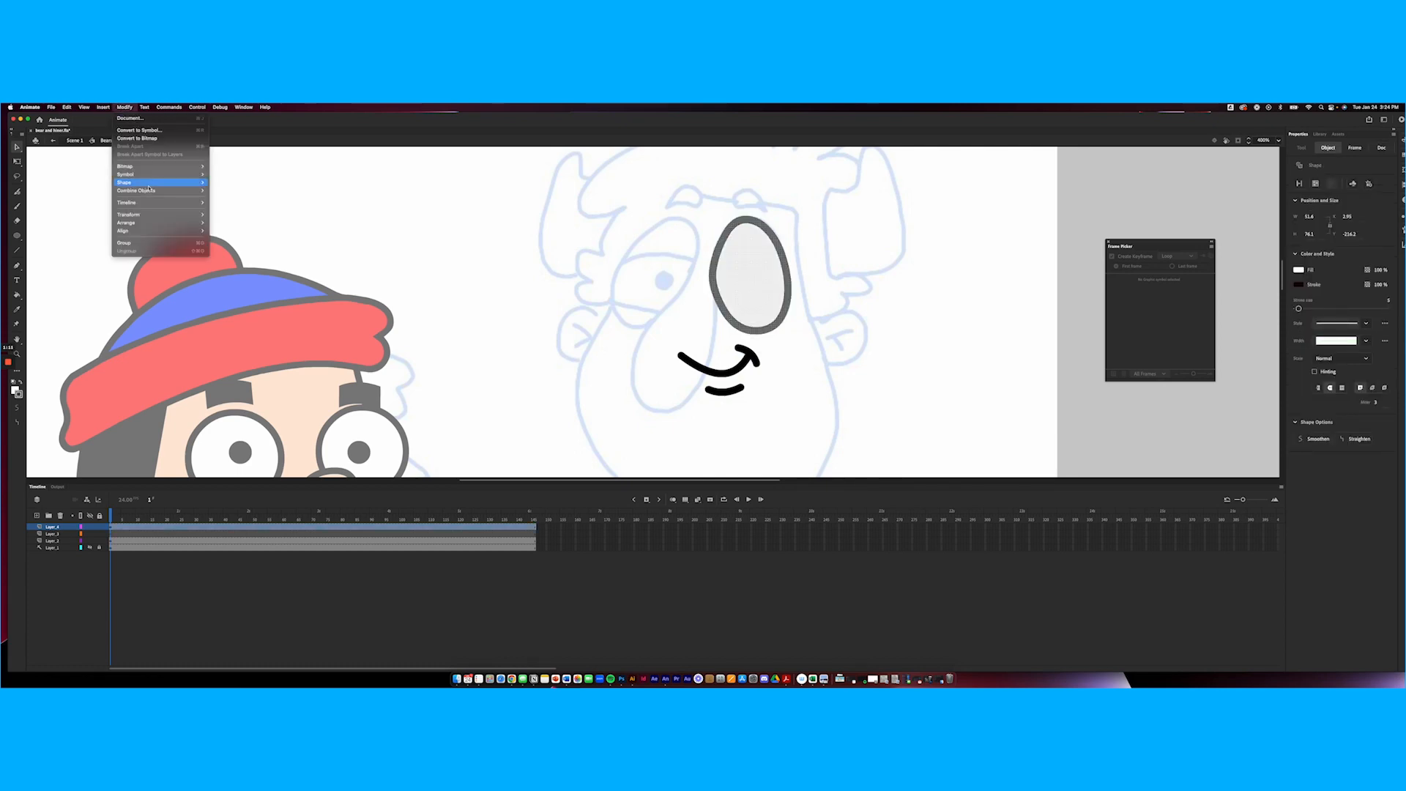
pyautogui.click(221, 191)
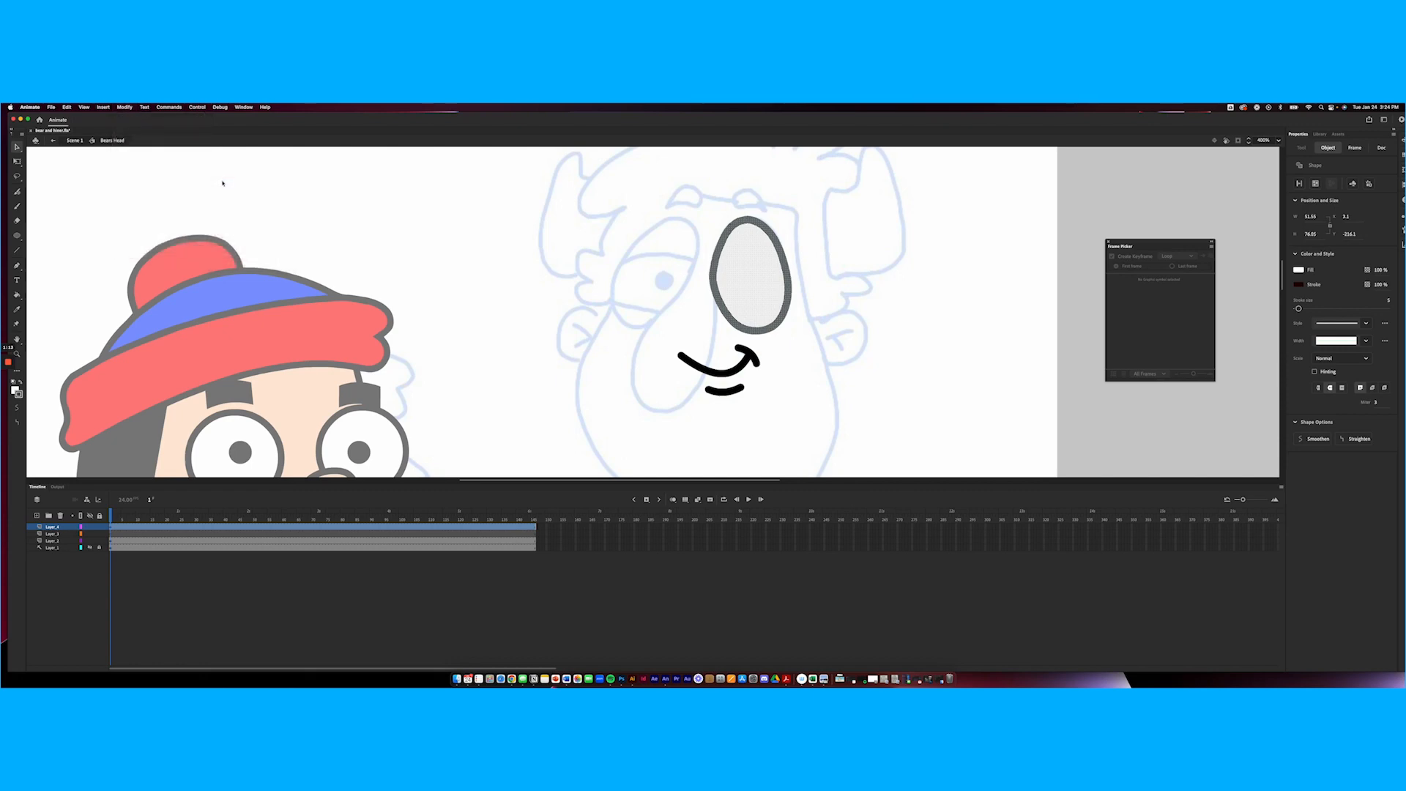
pyautogui.click(126, 107)
pyautogui.moveTo(183, 182)
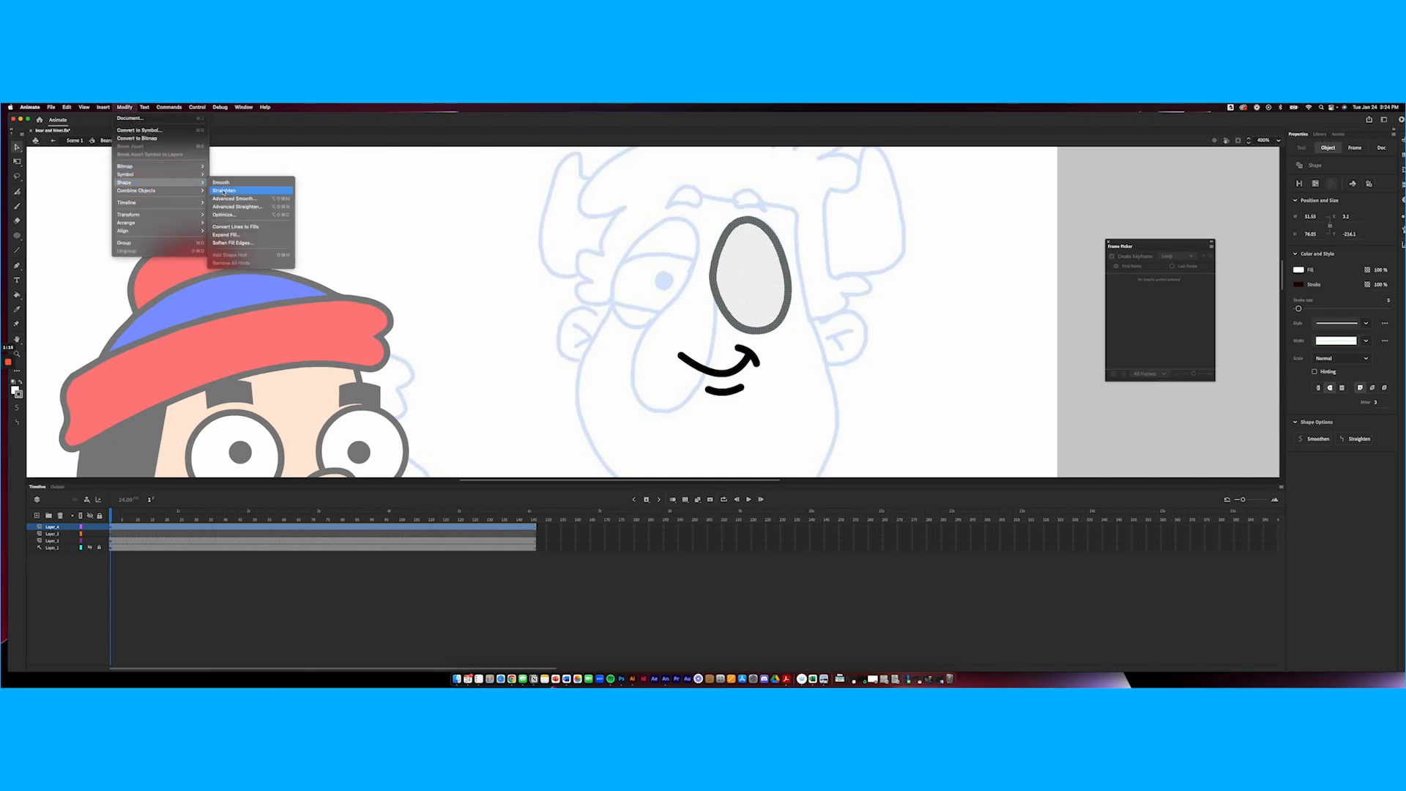
pyautogui.click(227, 183)
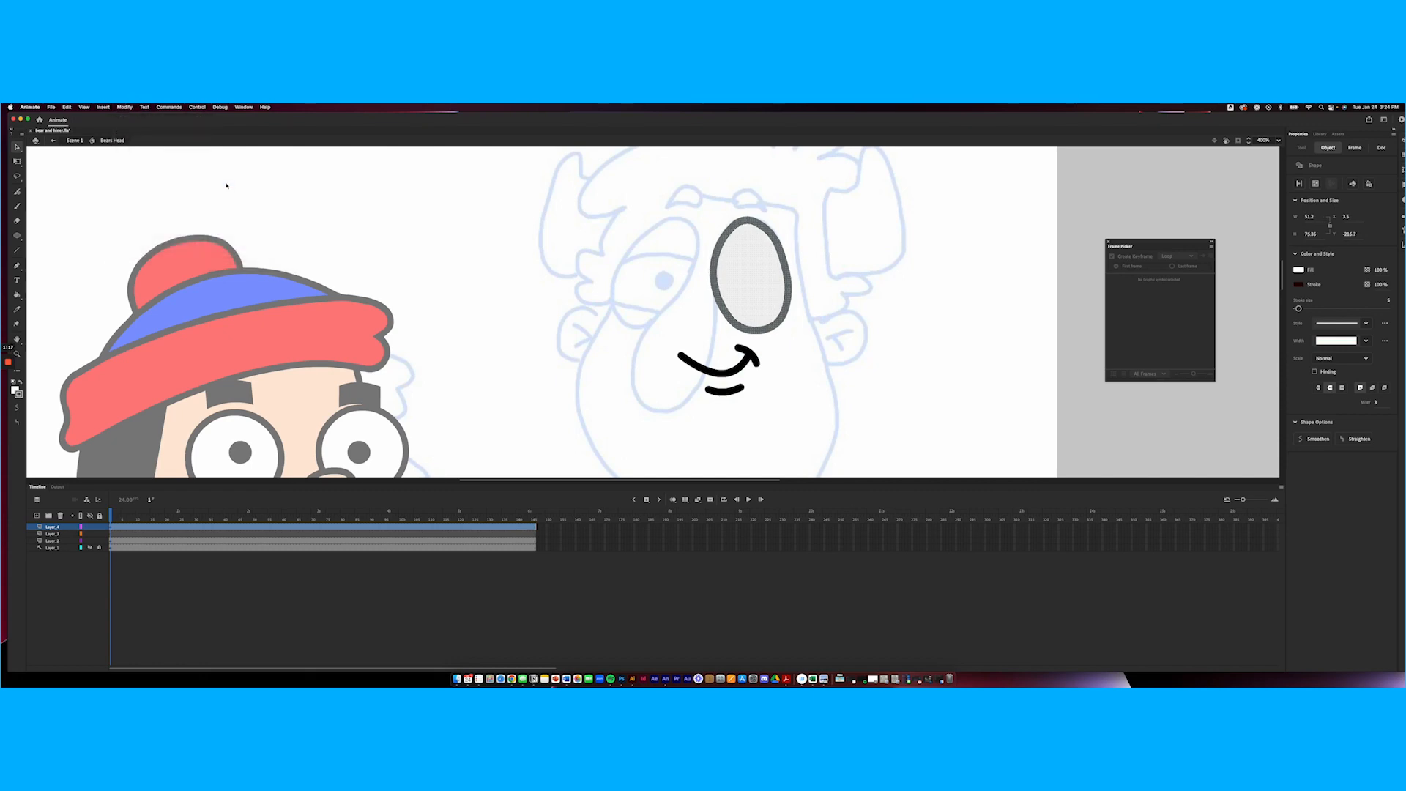
pyautogui.click(125, 107)
pyautogui.moveTo(180, 183)
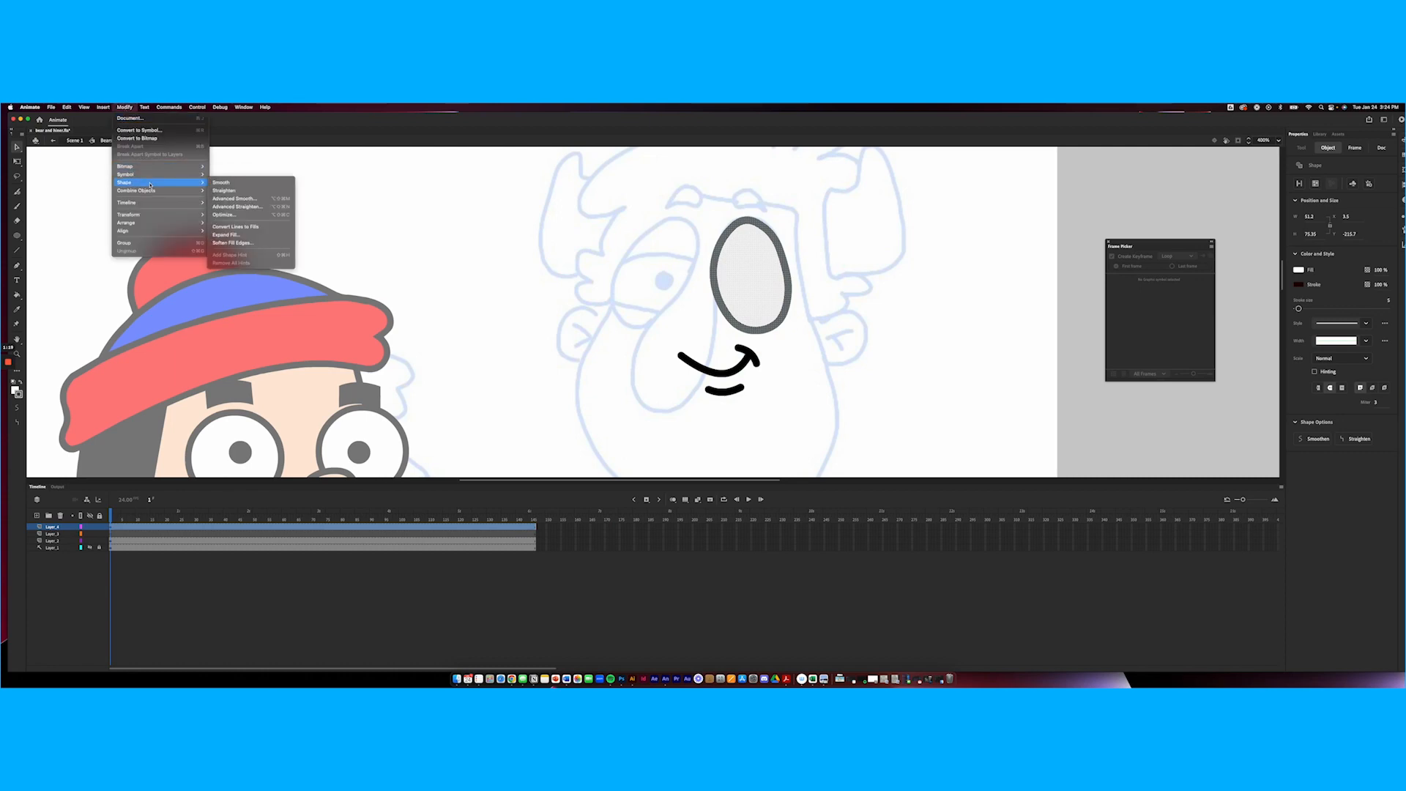
pyautogui.click(244, 189)
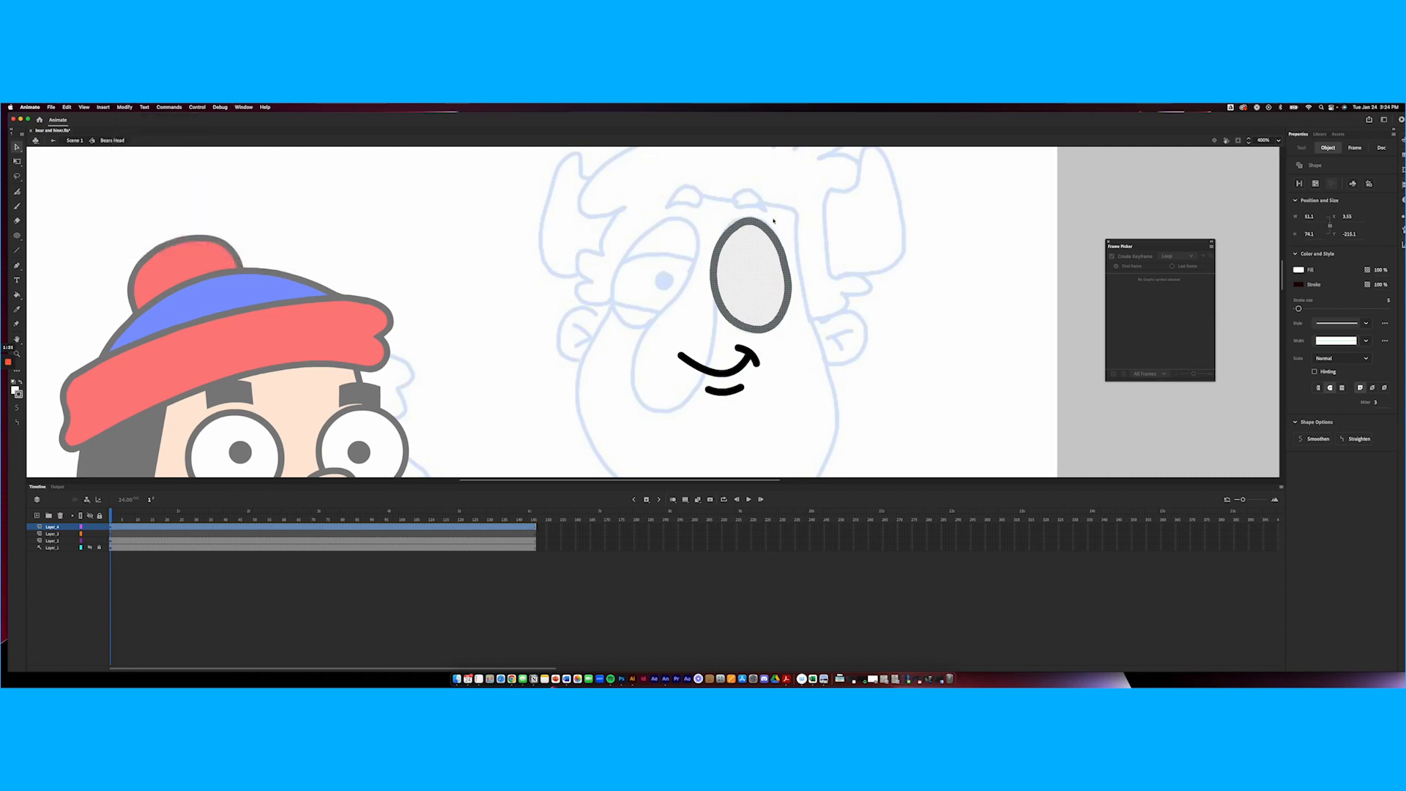
# Adjust the eye oval's lower-left edge to follow the sketch and smooth the whole shape once more
pyautogui.click(718, 221)
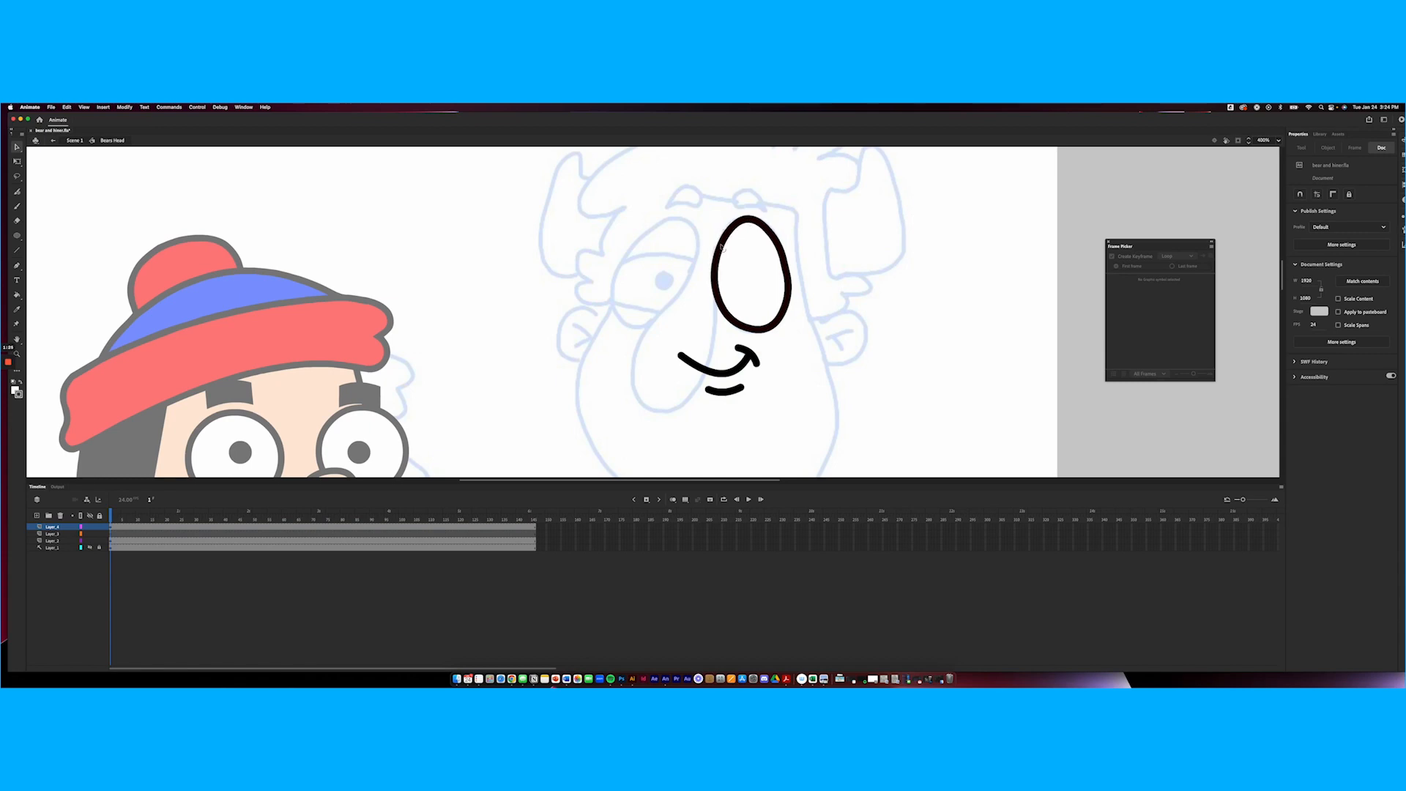
pyautogui.moveTo(718, 301); pyautogui.dragTo(773, 326)
pyautogui.click(784, 269)
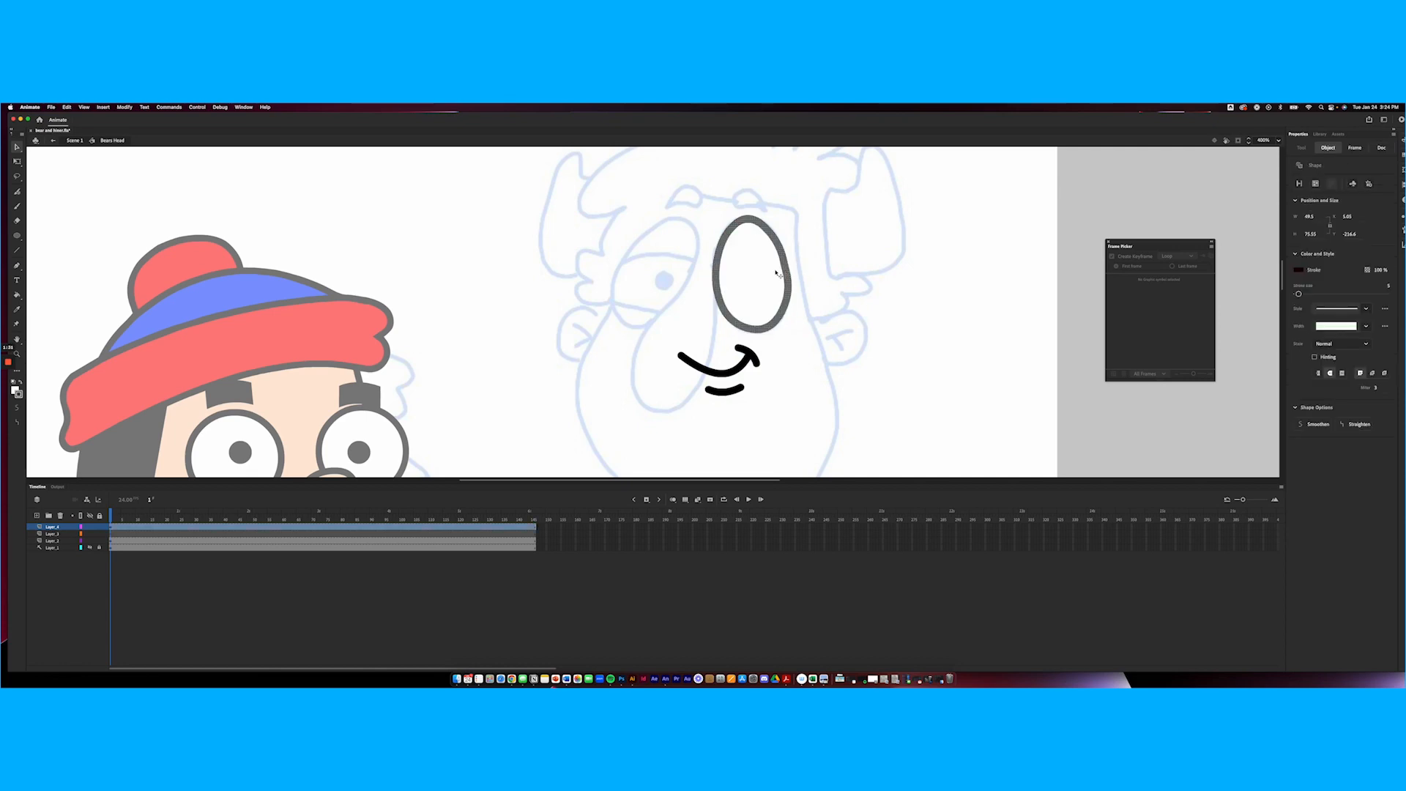
pyautogui.keyDown('shift'); pyautogui.click(775, 272); pyautogui.keyUp('shift')
pyautogui.click(125, 107)
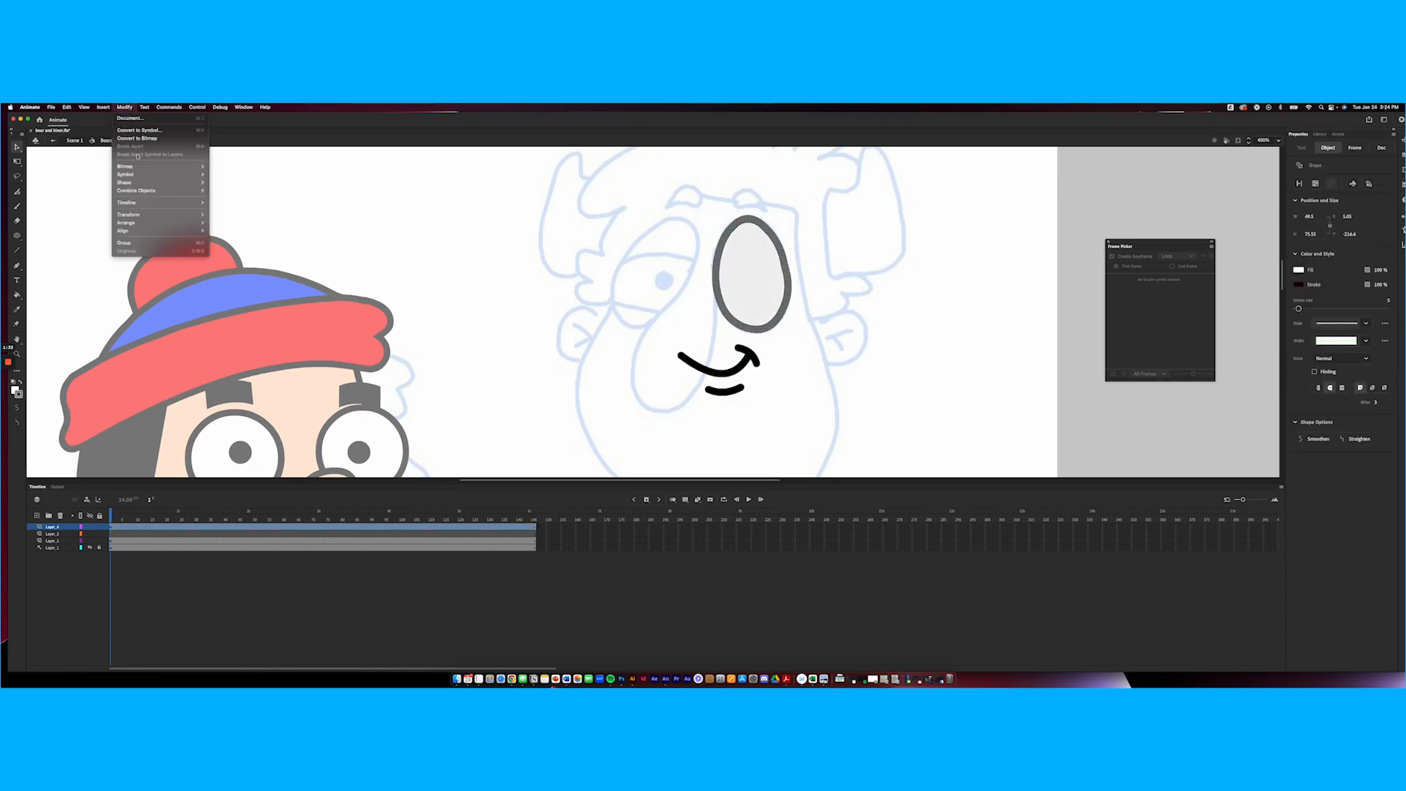
pyautogui.moveTo(183, 182)
pyautogui.click(230, 183)
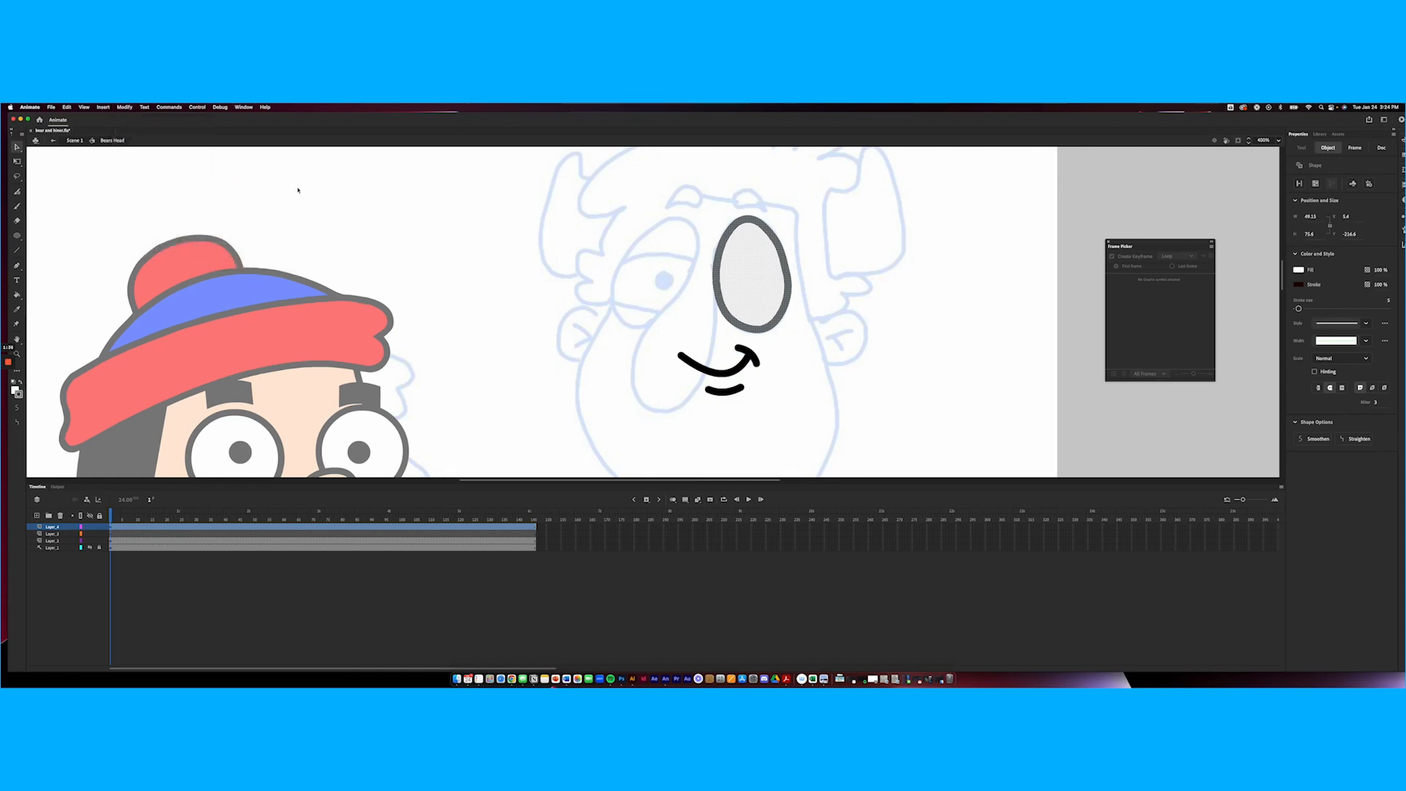
pyautogui.click(789, 224)
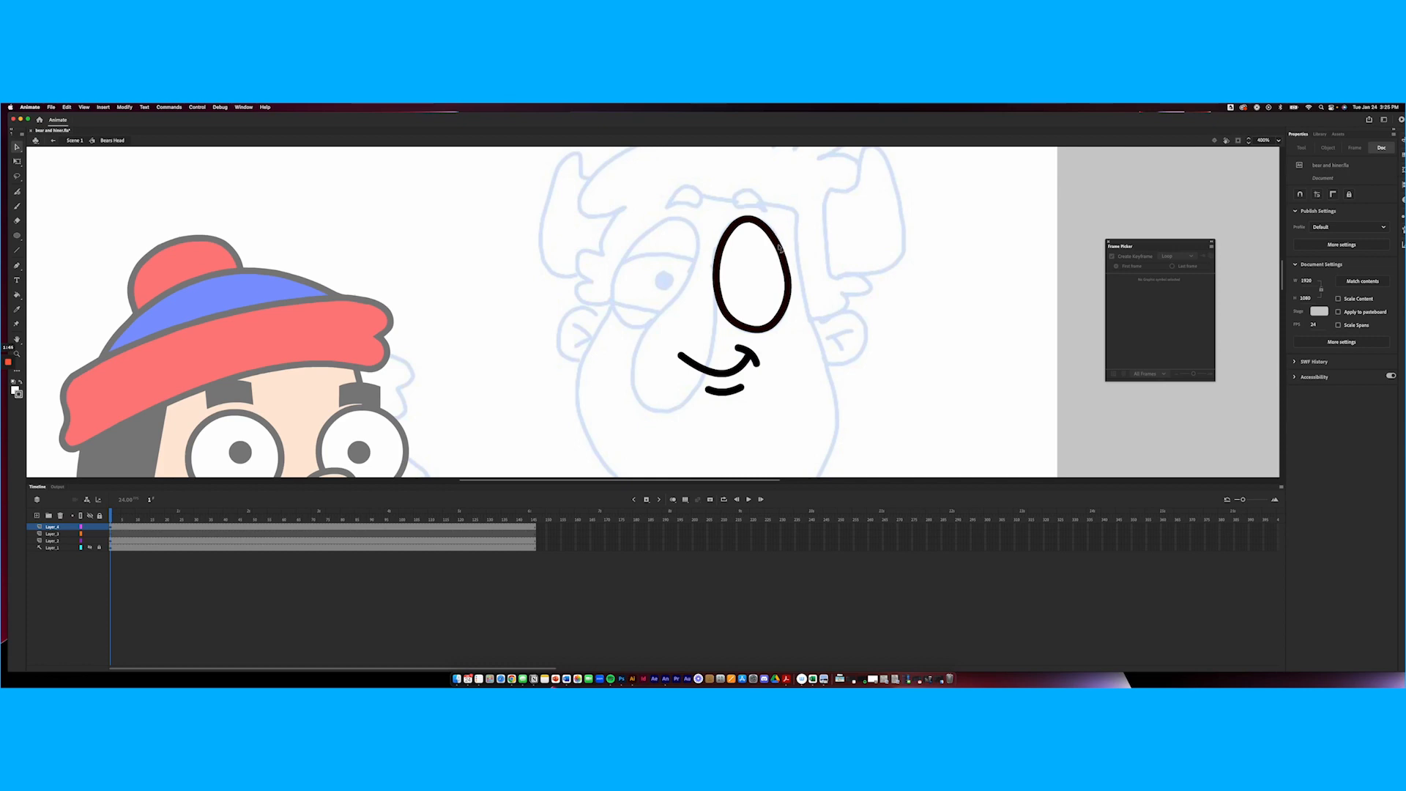
# Convert the eye oval with its outline into a graphic symbol named "bear eye white right"
pyautogui.doubleClick(735, 258)
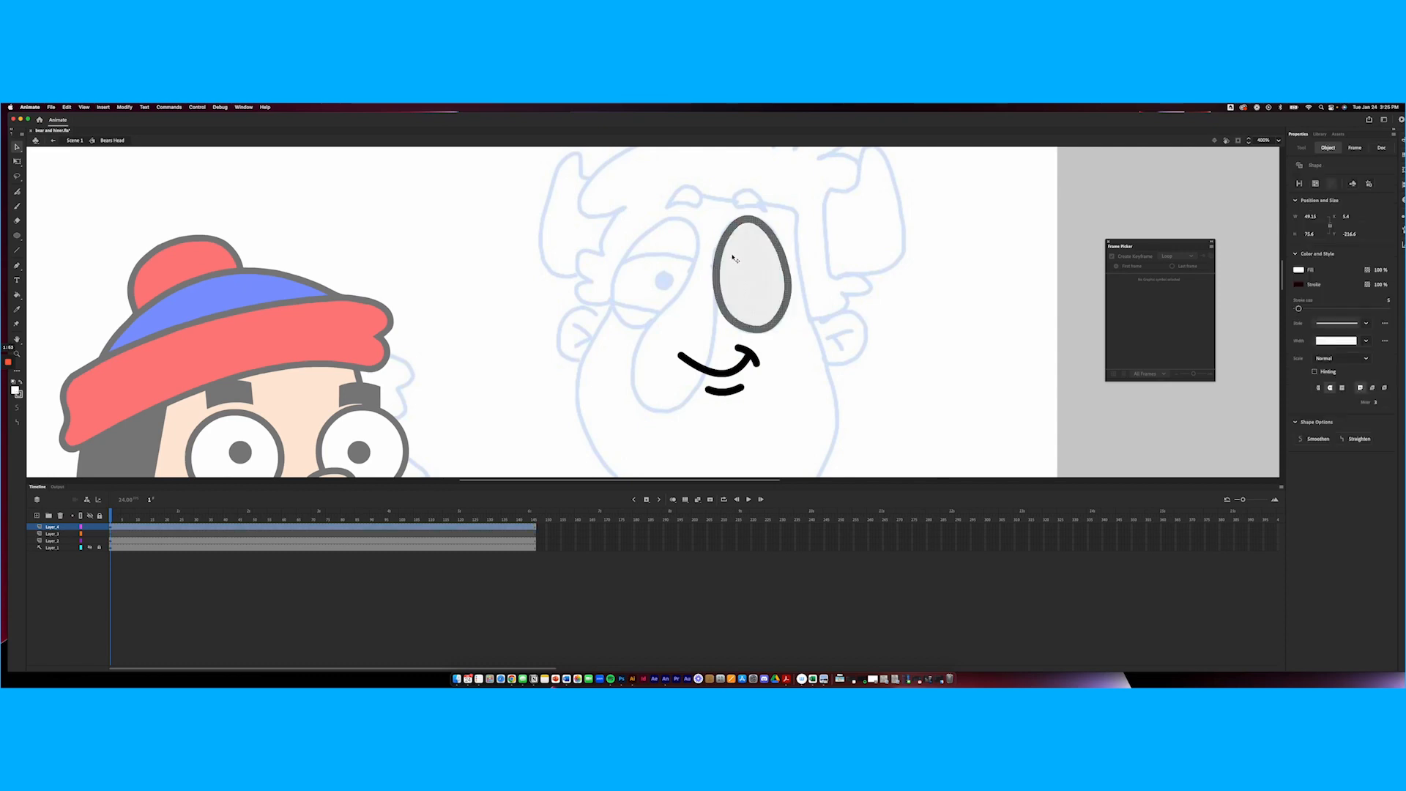
pyautogui.press('F8')
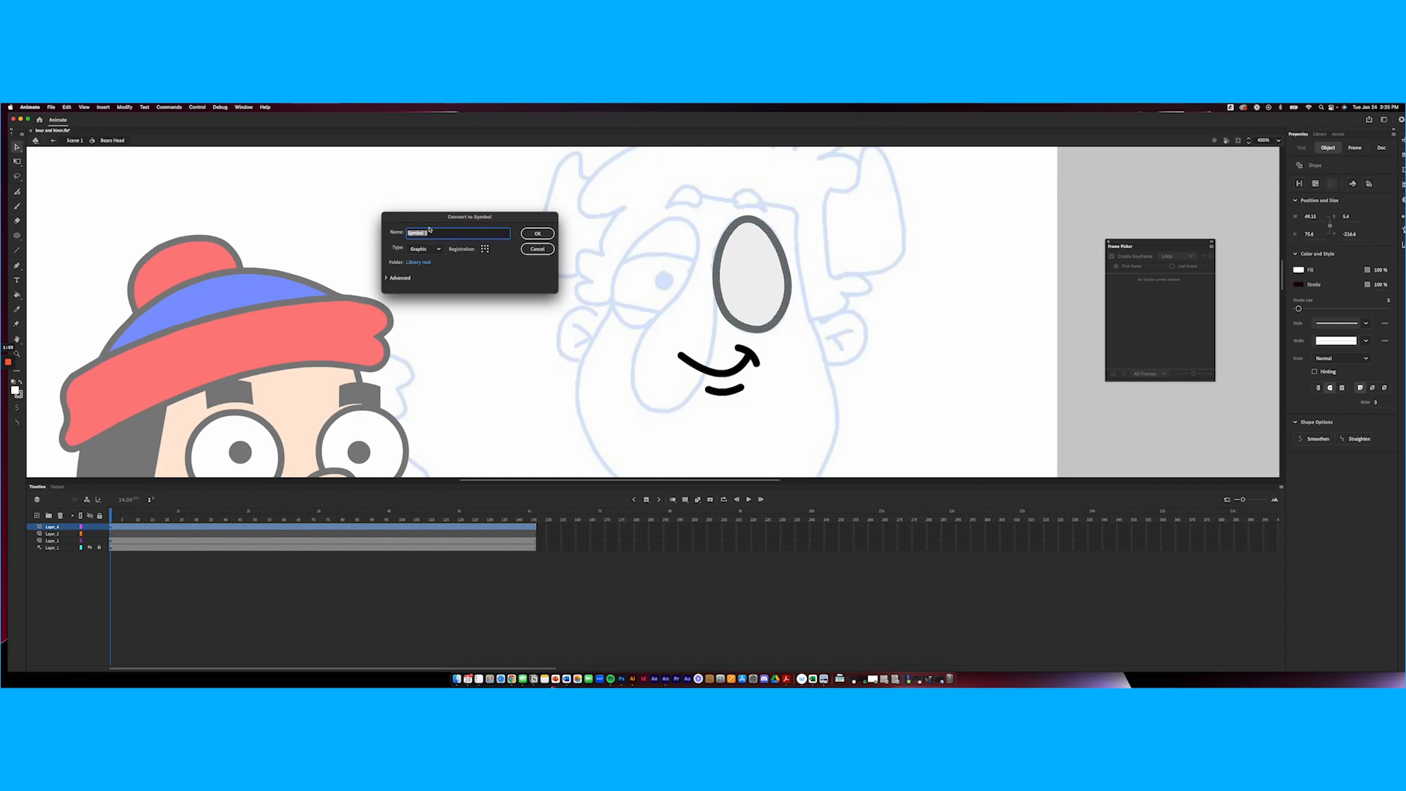
pyautogui.write('eye white right')
pyautogui.press('Return')
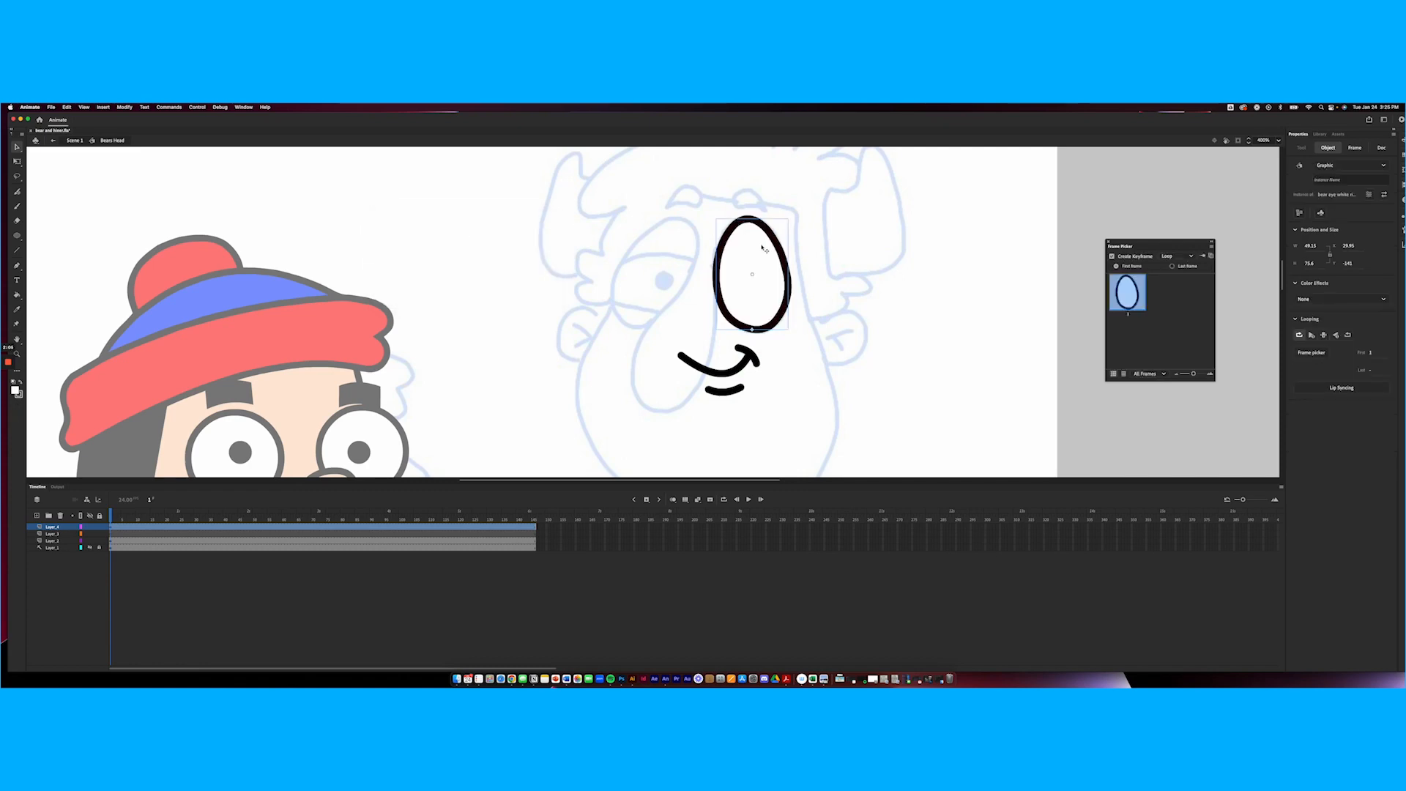
# Draw a solid black circle without an outline, about 15 px wide, over the sketch's left-hand pupil
pyautogui.click(16, 235)
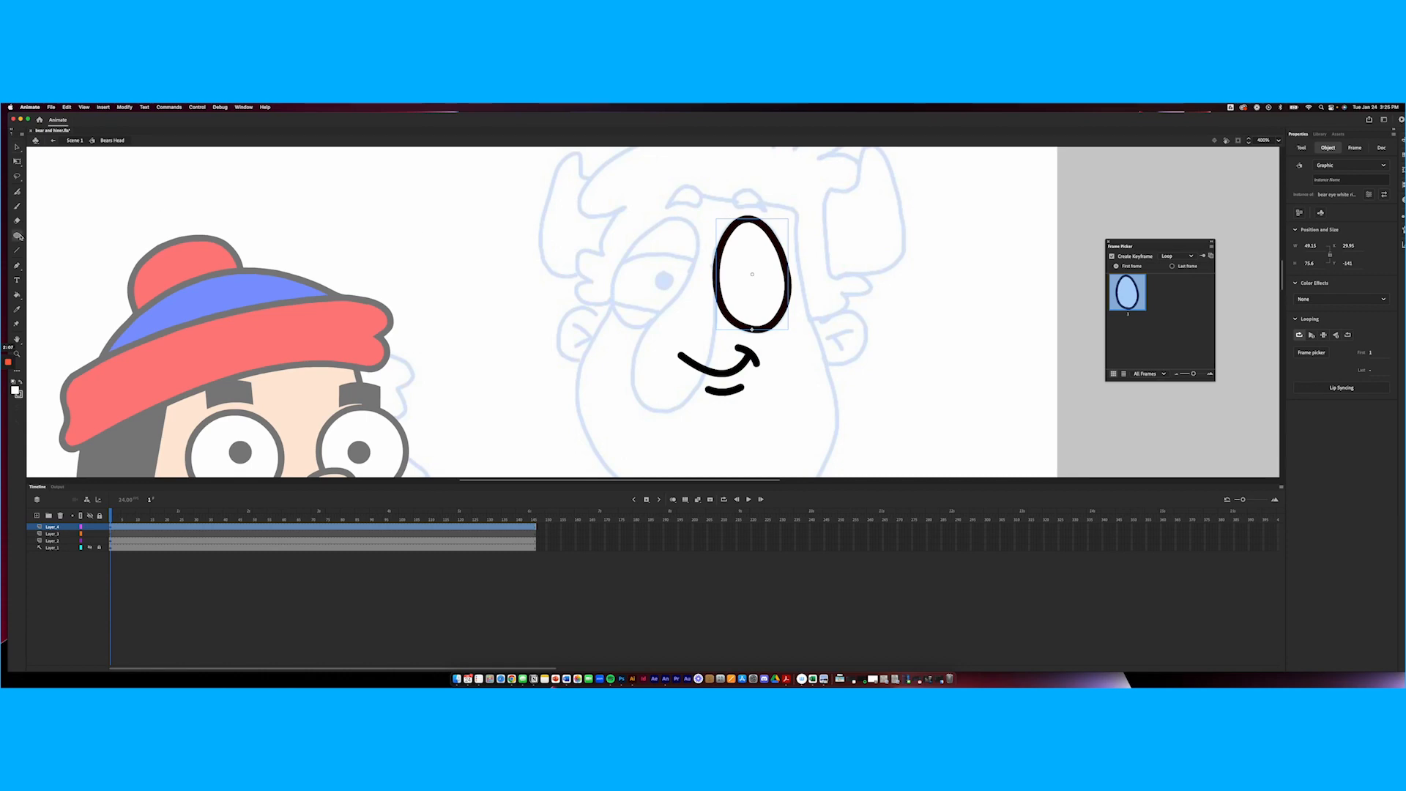
pyautogui.click(20, 397)
pyautogui.click(139, 409)
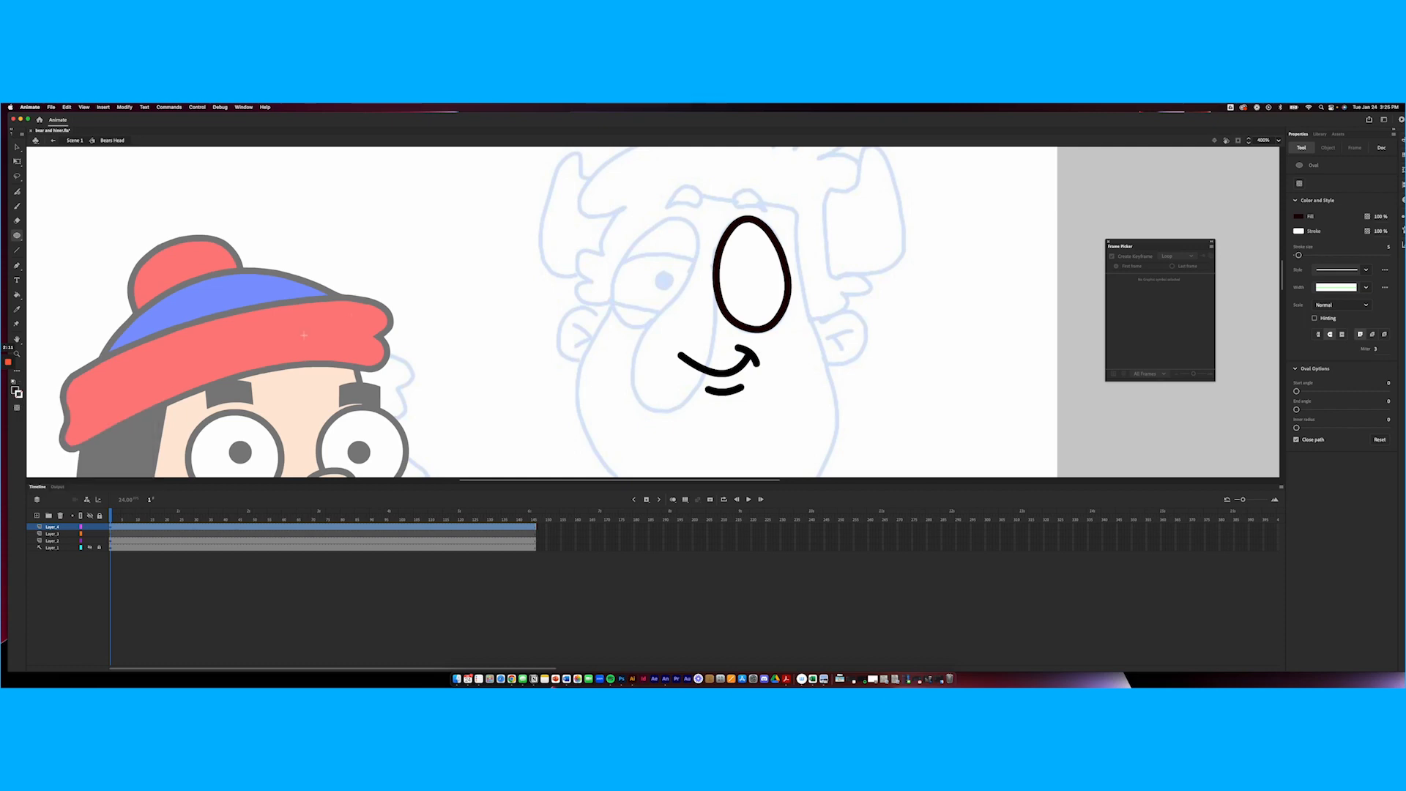
pyautogui.moveTo(652, 270); pyautogui.dragTo(673, 290)
pyautogui.press('v')
pyautogui.click(662, 281)
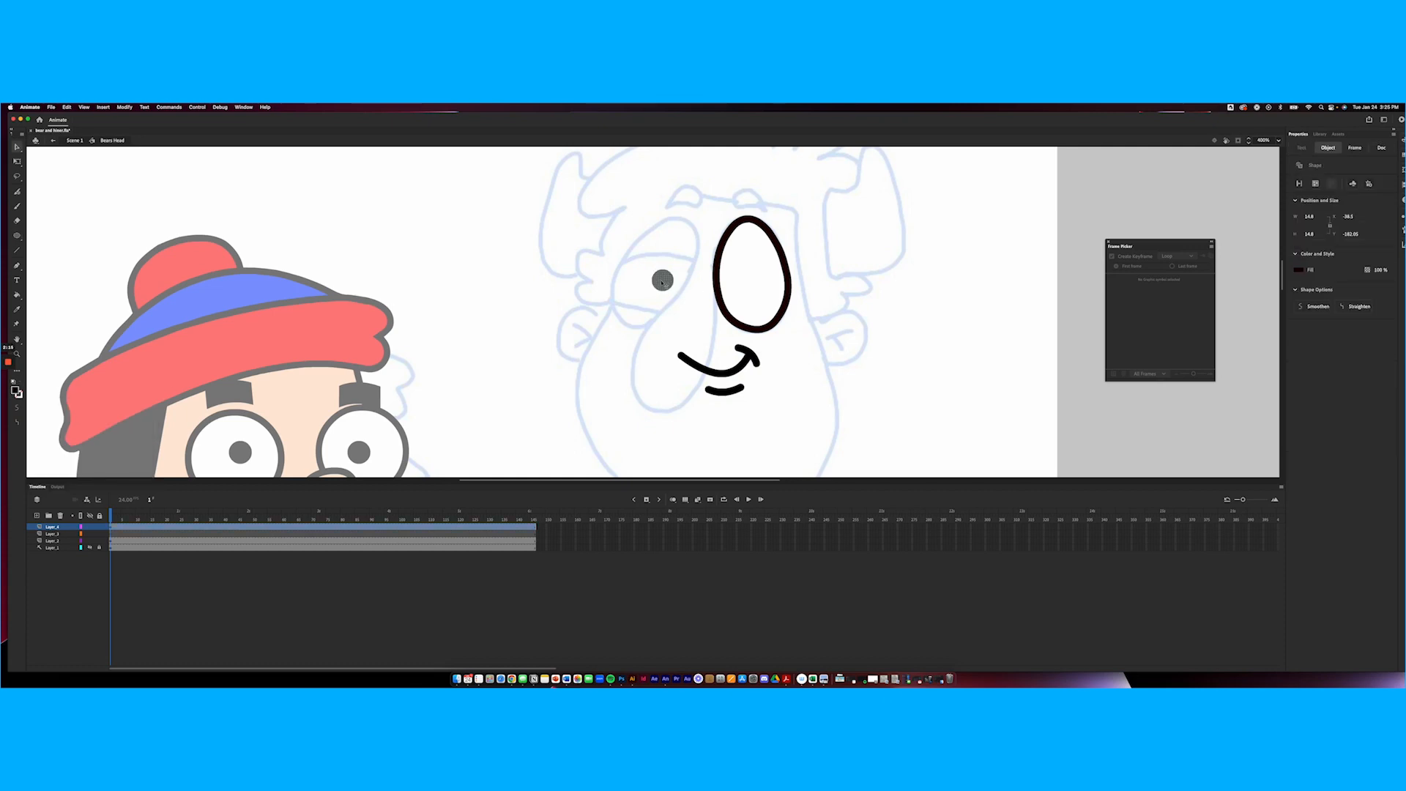
# Move the pupil circle in place onto a new layer and convert it into a graphic symbol named "bear pupil"
pyautogui.press('super+x')
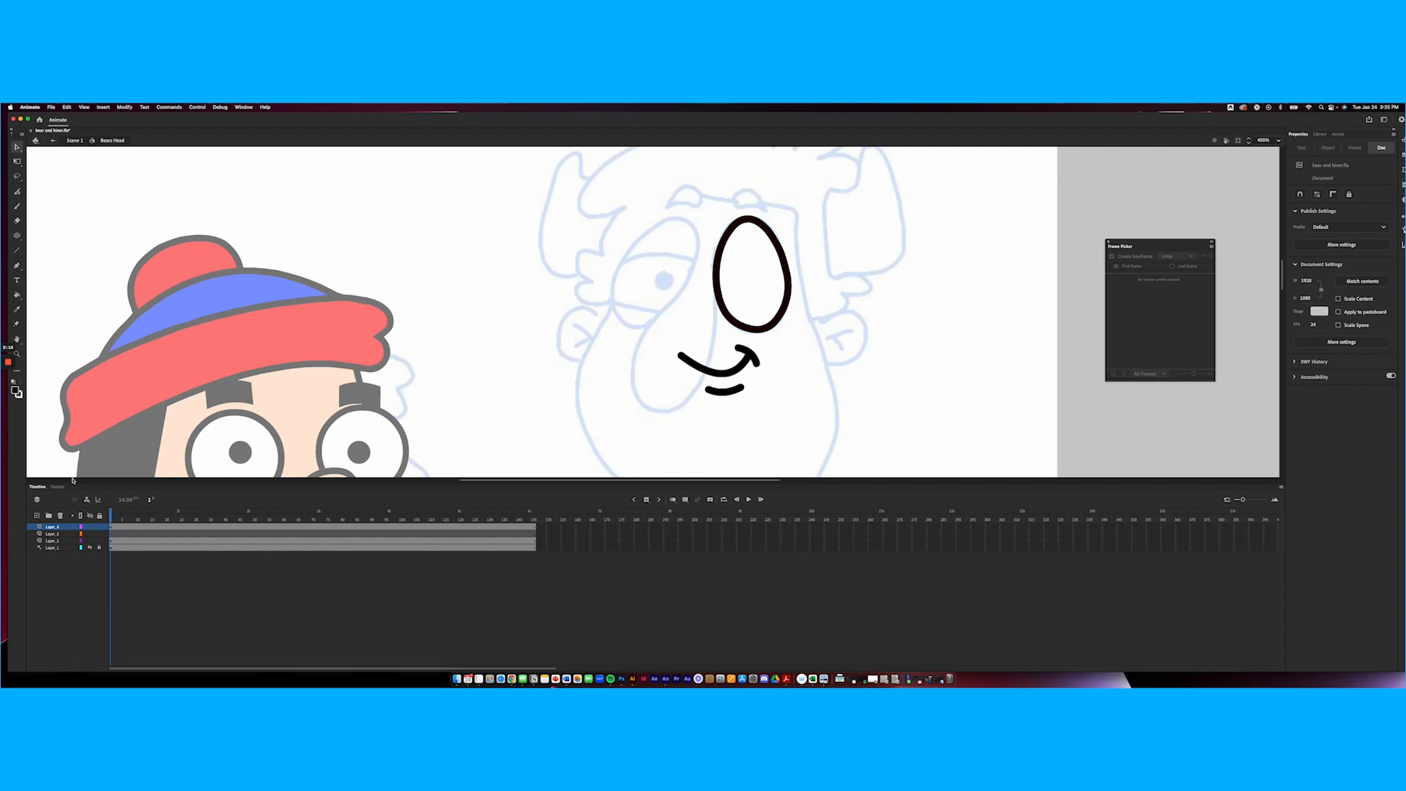
pyautogui.click(37, 516)
pyautogui.press('super+shift+v')
pyautogui.press('F8')
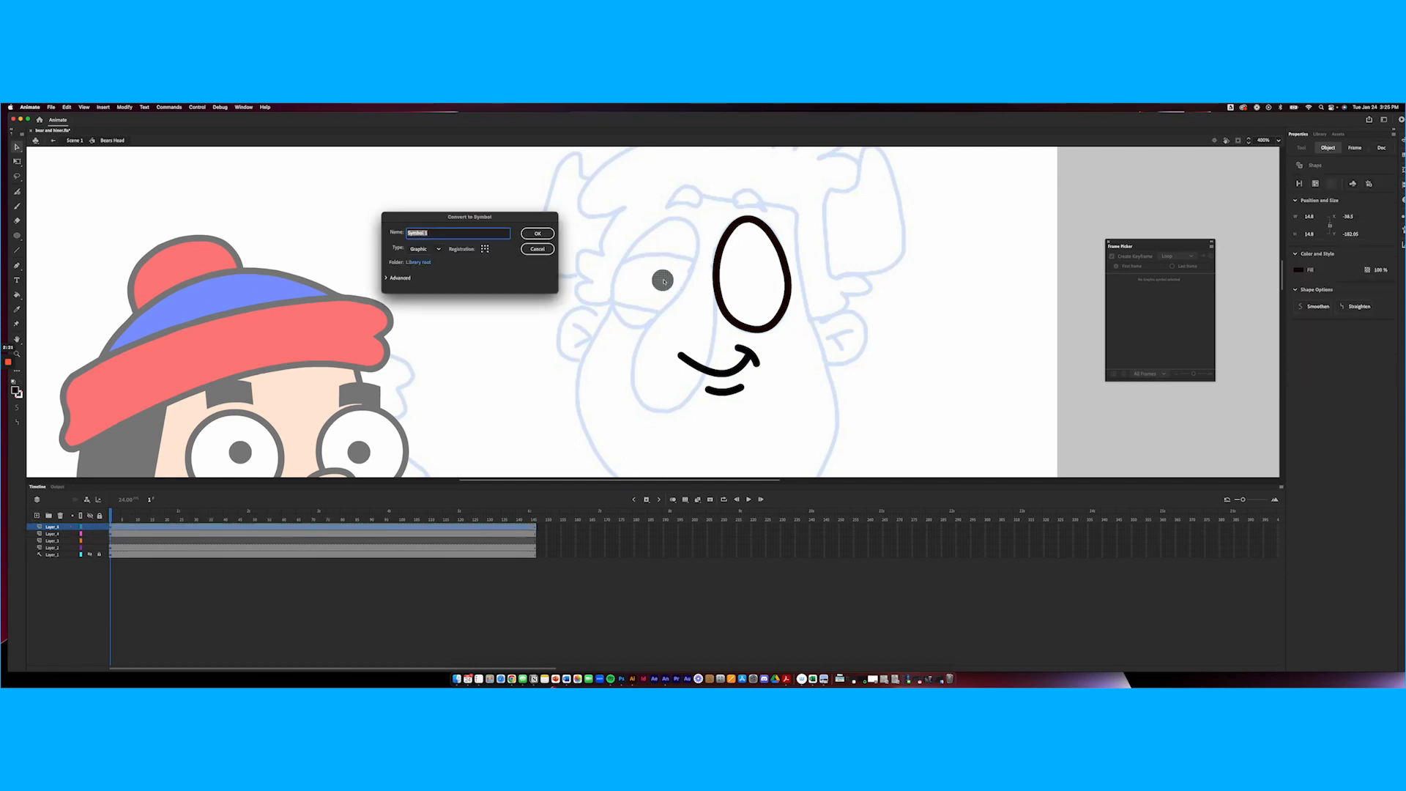
pyautogui.write('bear pupil')
pyautogui.press('Return')
# Duplicate the pupil symbol into the right-hand eye and scale both pupils down to about 13 px, aligned with the sketch
pyautogui.moveTo(663, 280)
pyautogui.mouseDown()
pyautogui.moveTo(761, 279)
pyautogui.moveTo(744, 282)
pyautogui.moveTo(760, 255)
pyautogui.moveTo(747, 297)
pyautogui.moveTo(745, 279)
pyautogui.moveTo(668, 279)
pyautogui.mouseUp()
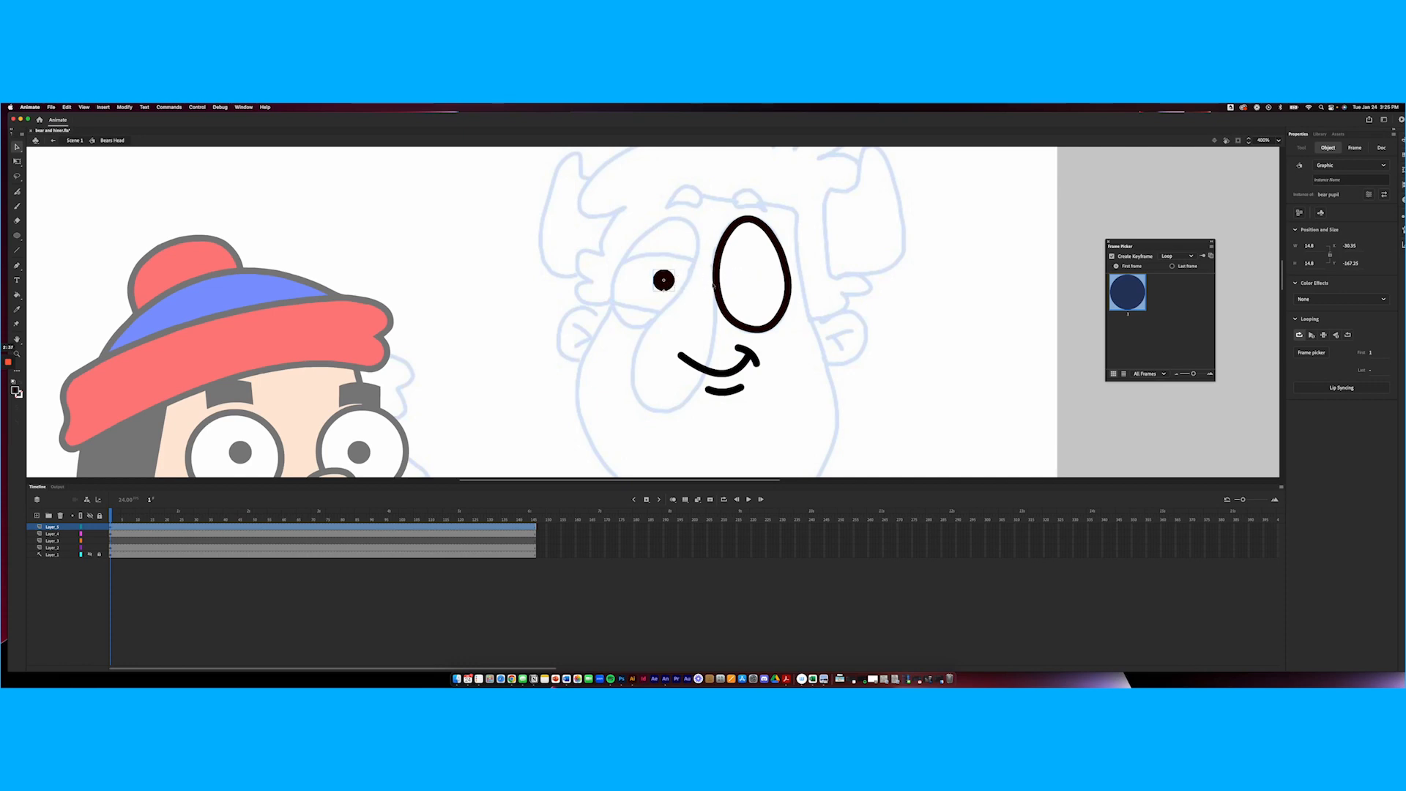
pyautogui.press('super+z')
pyautogui.moveTo(738, 277); pyautogui.dragTo(663, 274)
pyautogui.keyDown('shift'); pyautogui.click(742, 282); pyautogui.keyUp('shift')
pyautogui.press('q')
pyautogui.moveTo(752, 269); pyautogui.dragTo(745, 270)
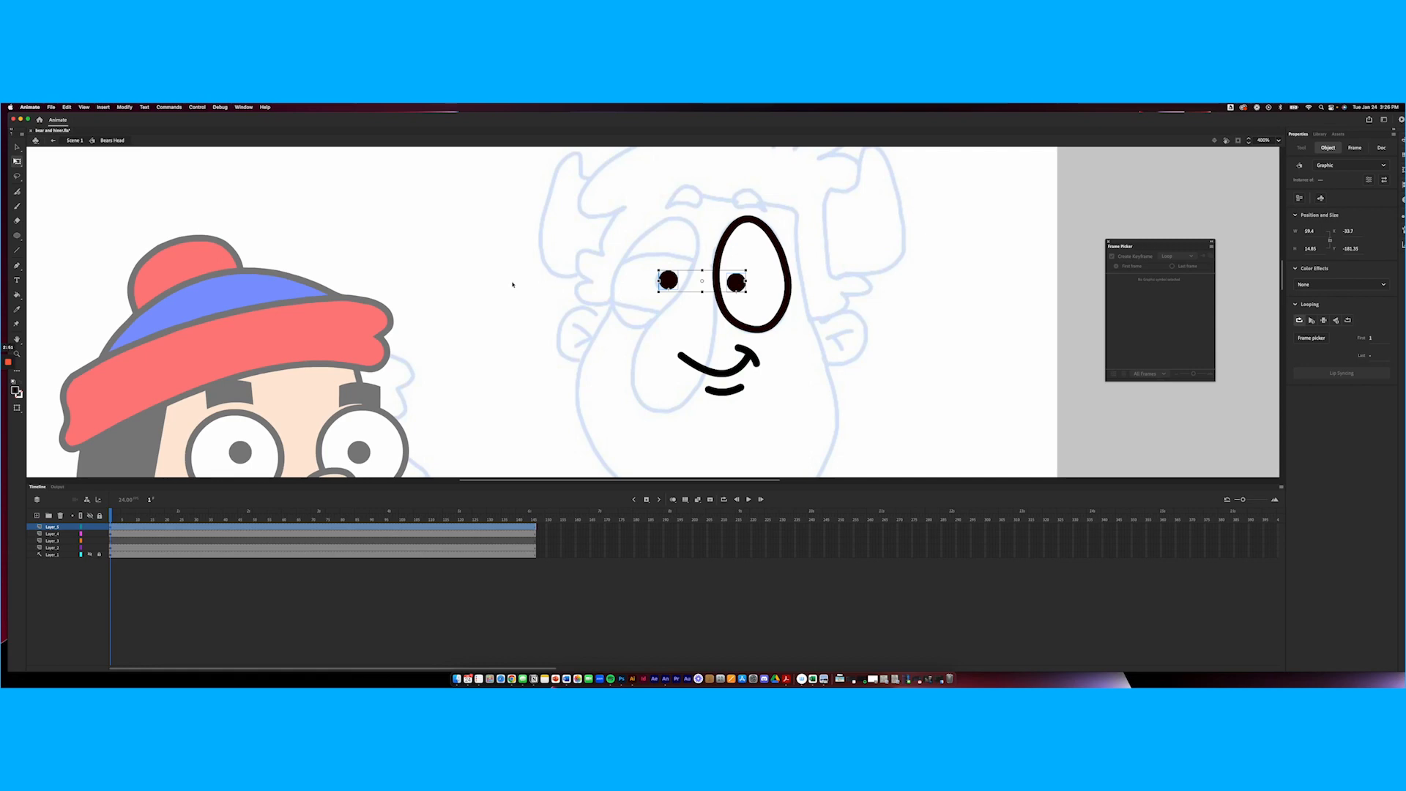
pyautogui.click(664, 279)
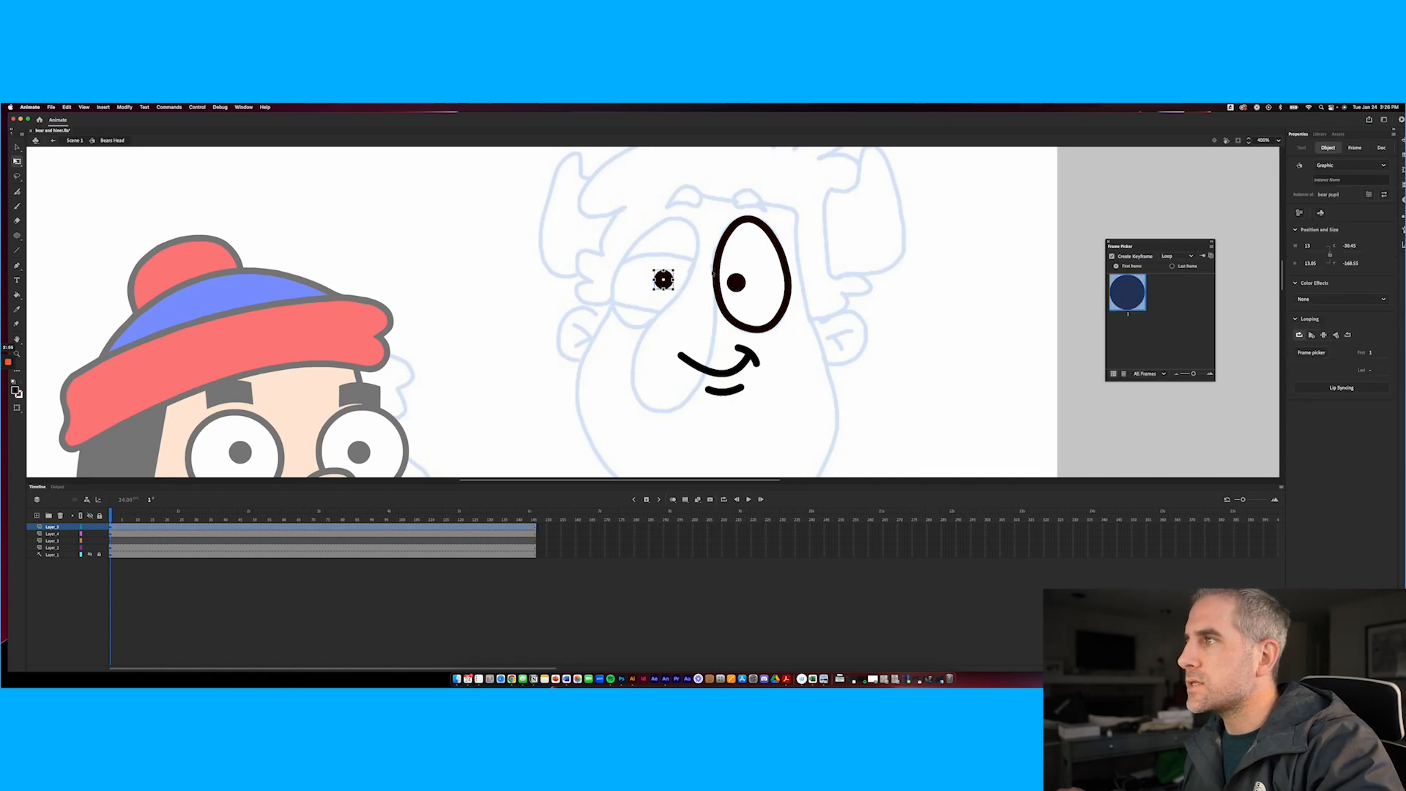
# Hide the layer of the right-hand eye white and add a new layer above the pupils
pyautogui.click(745, 258)
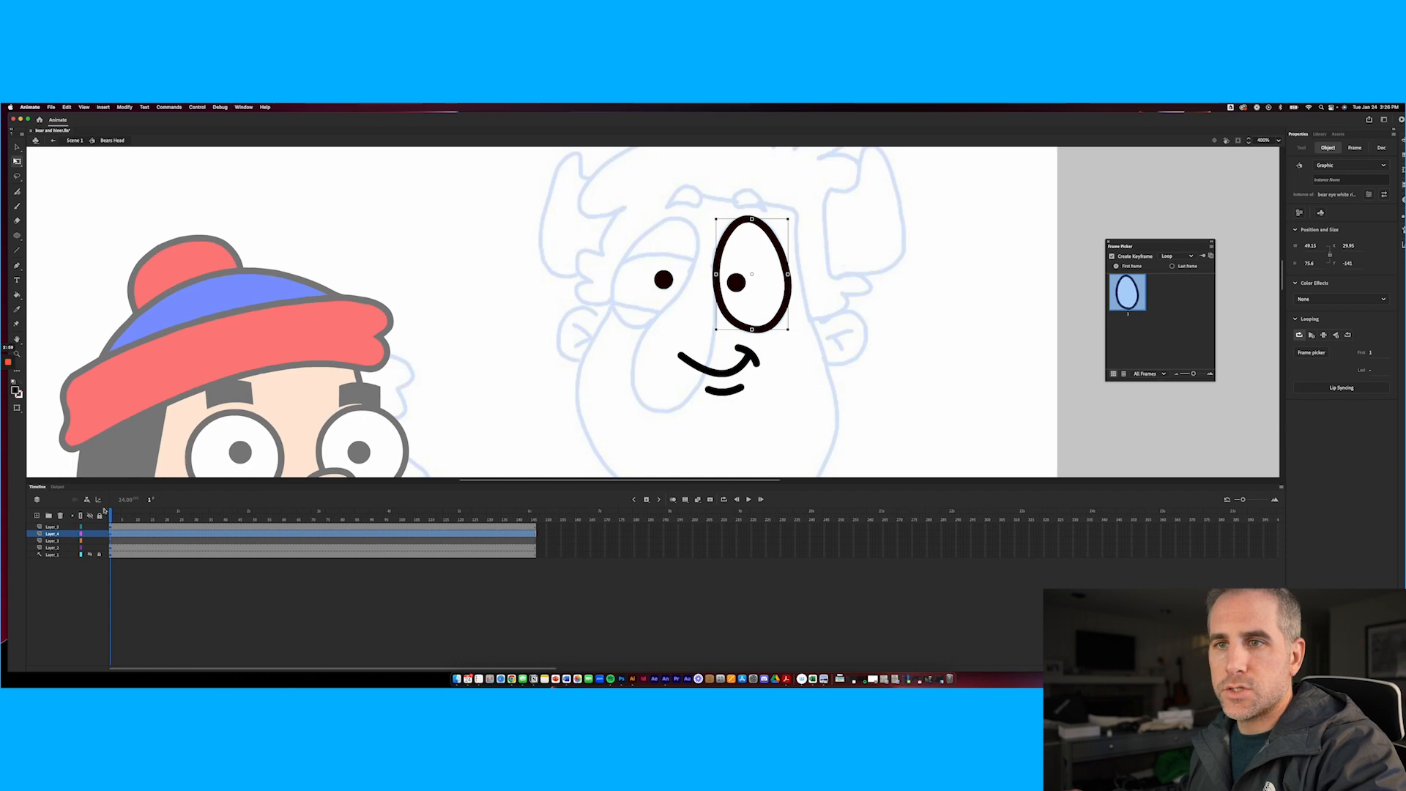
pyautogui.click(89, 536)
pyautogui.click(89, 535)
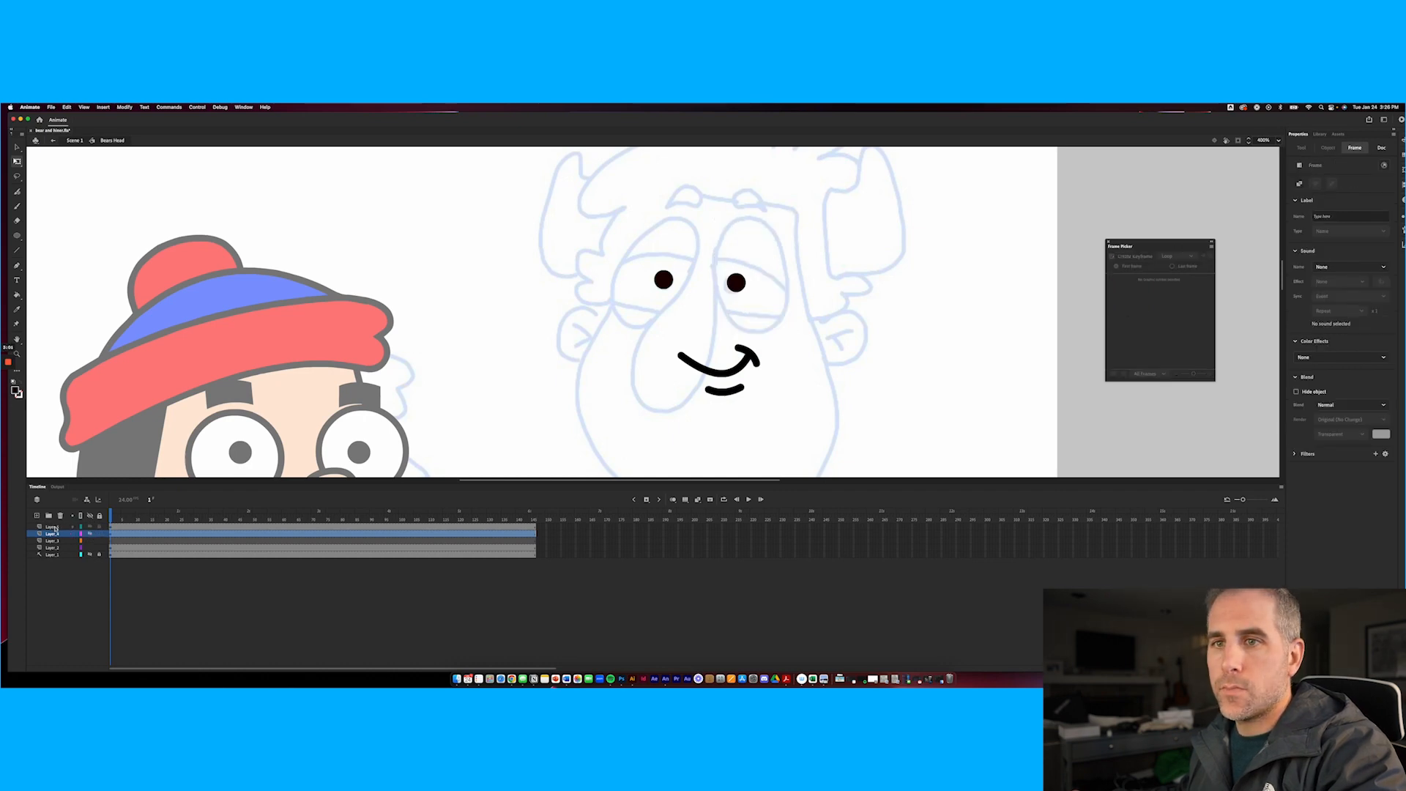
pyautogui.click(37, 516)
pyautogui.click(17, 235)
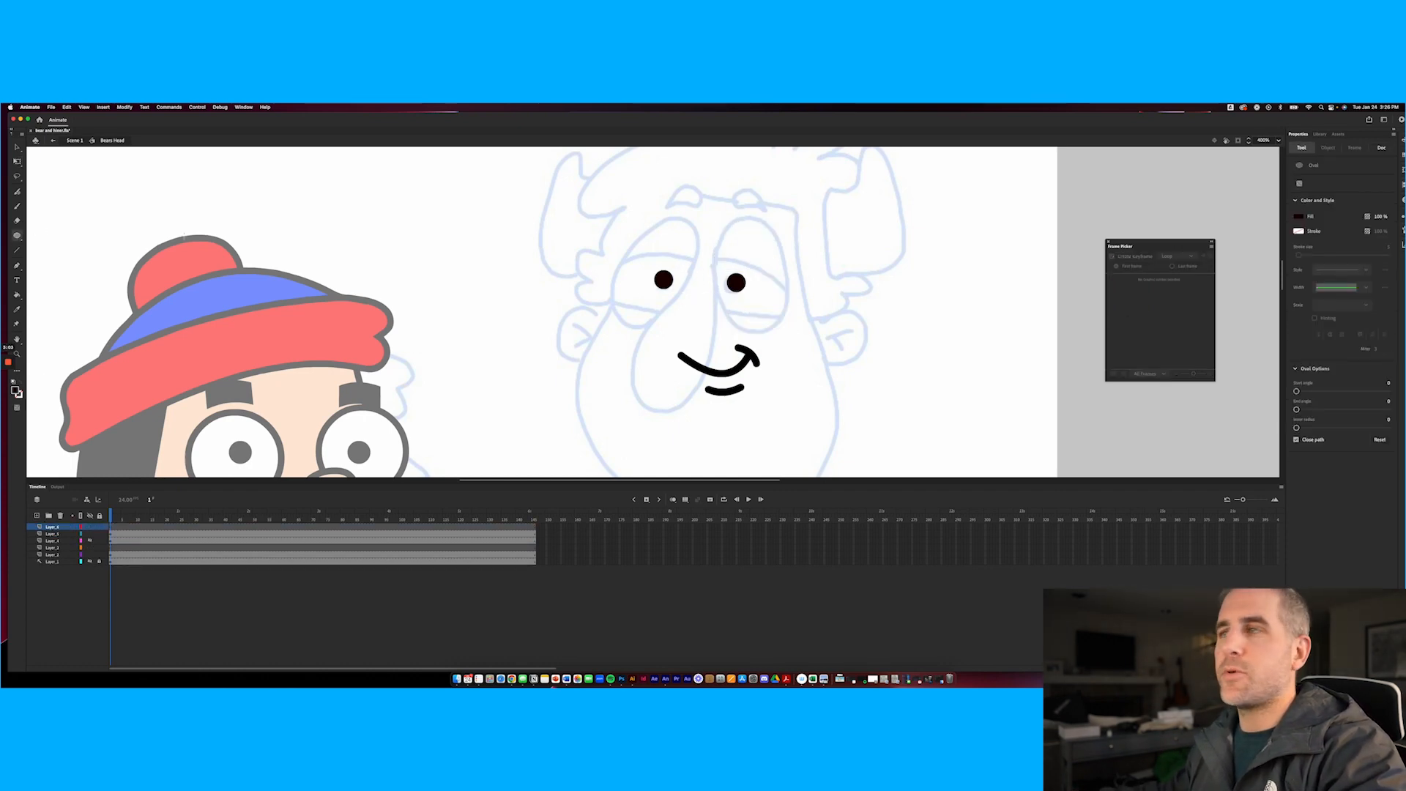
pyautogui.moveTo(721, 215); pyautogui.dragTo(787, 330)
pyautogui.press('super+z')
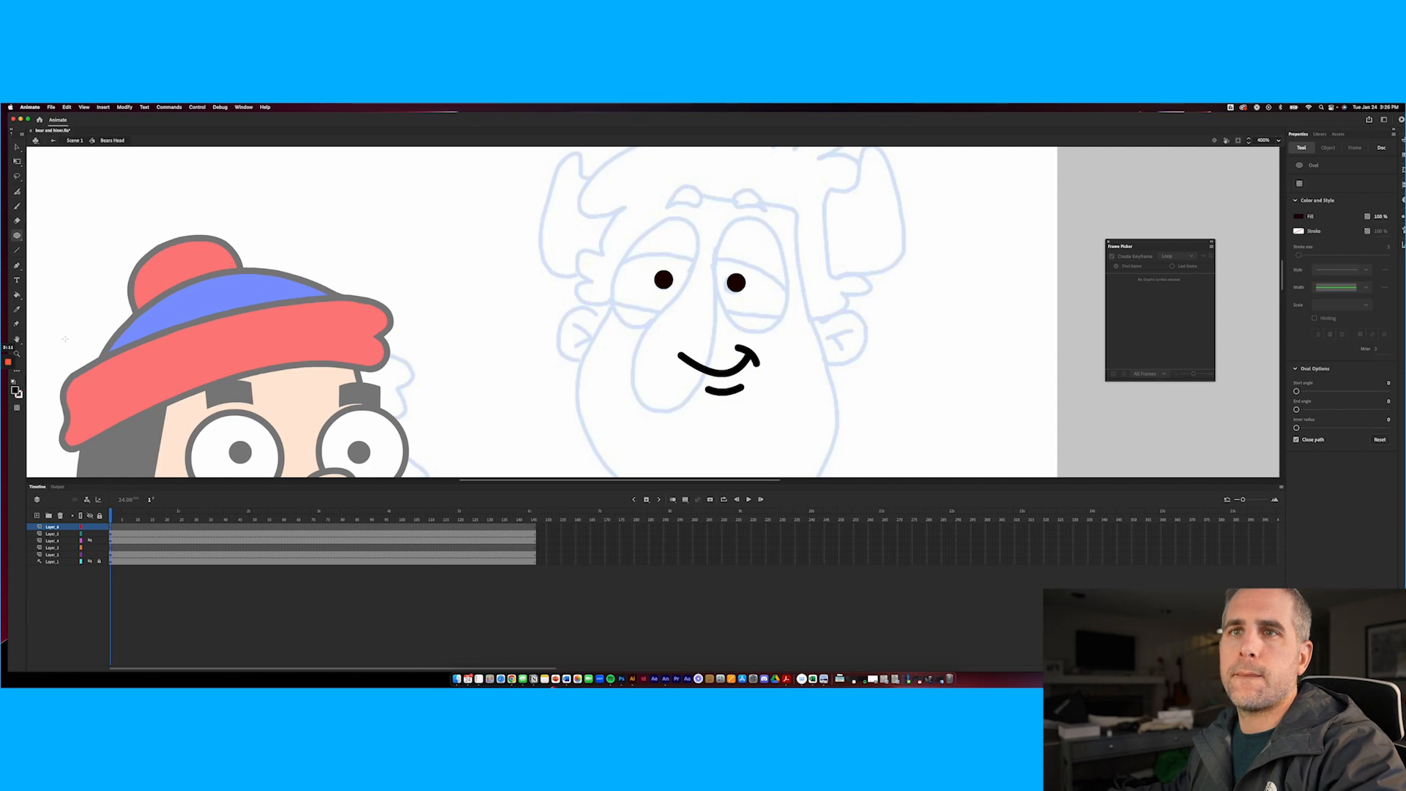
pyautogui.press('v')
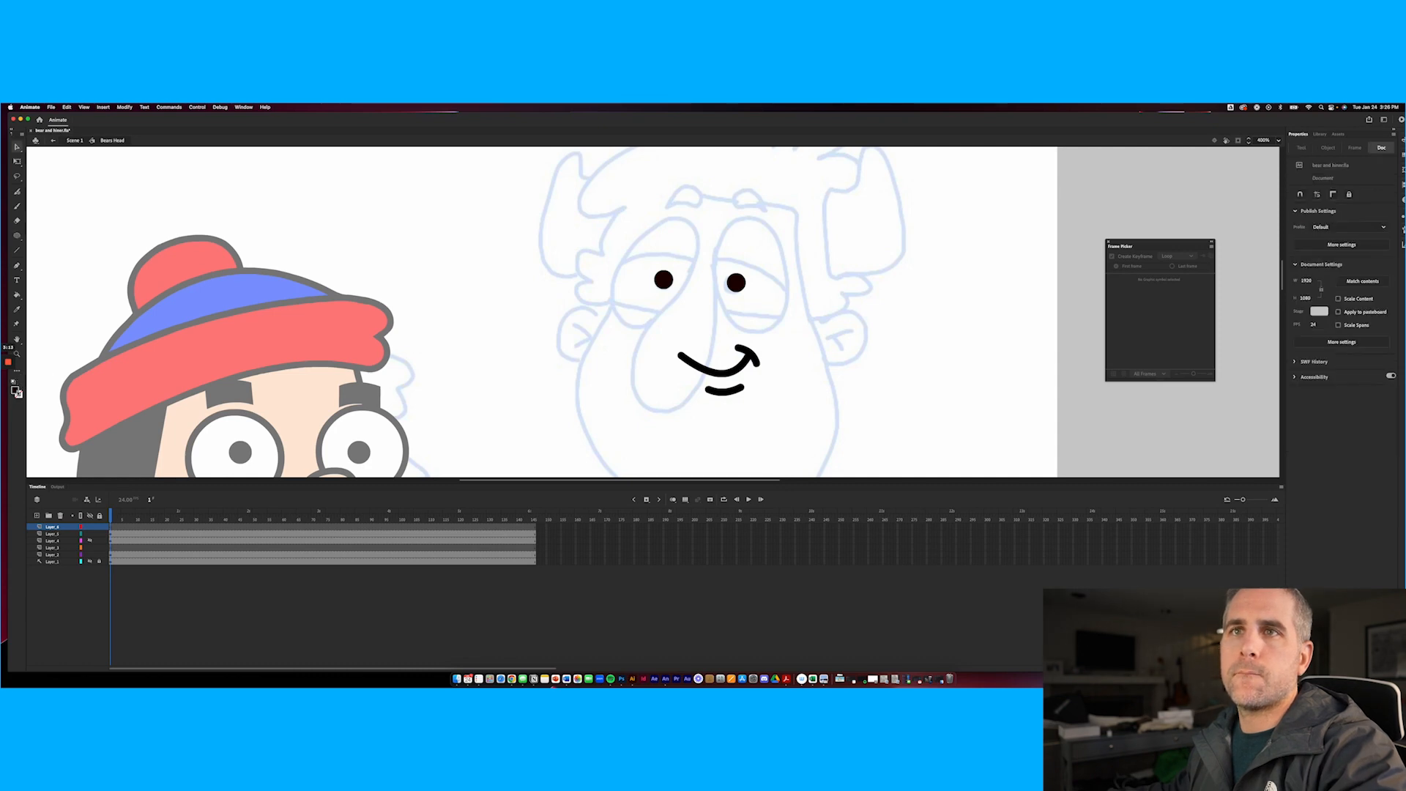
pyautogui.click(17, 236)
pyautogui.click(18, 236)
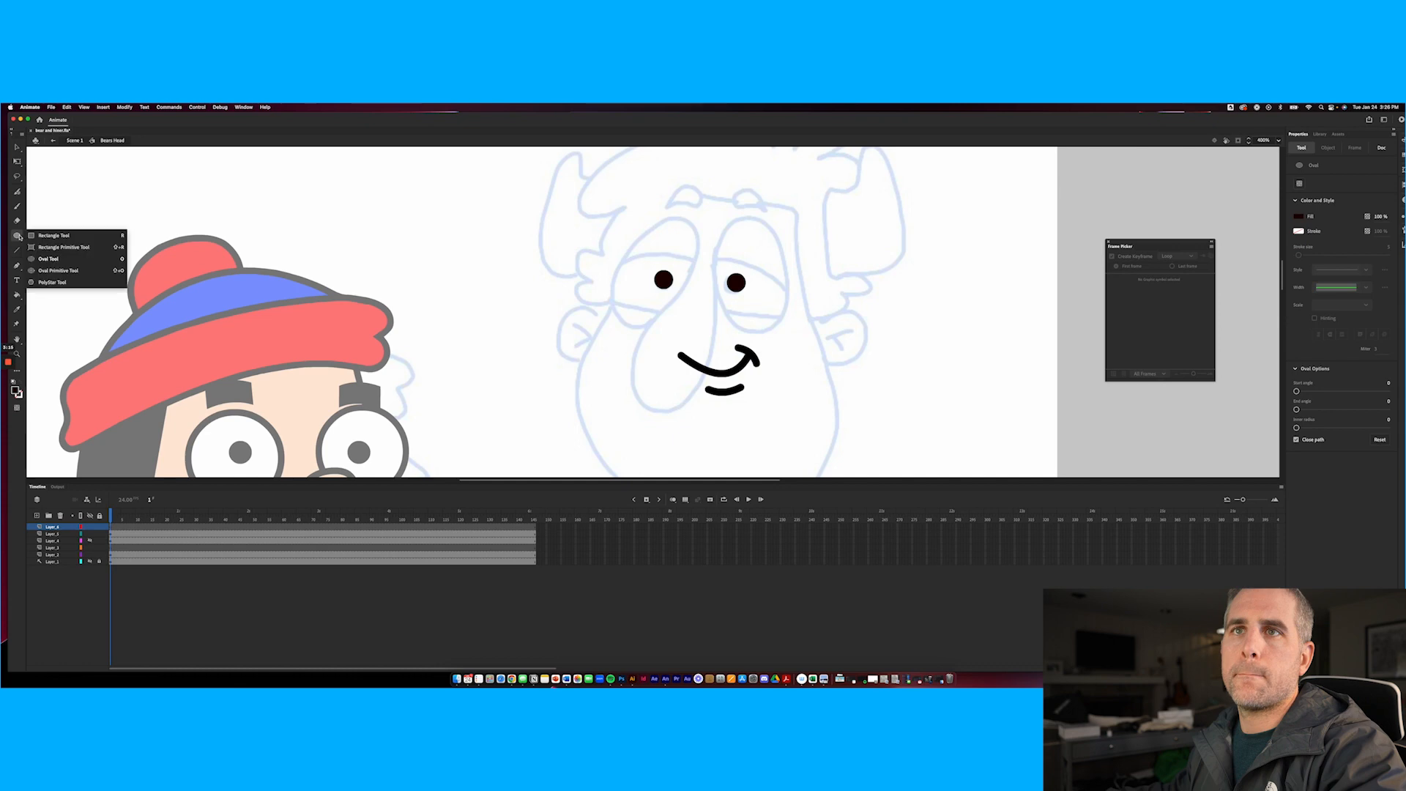
pyautogui.click(40, 236)
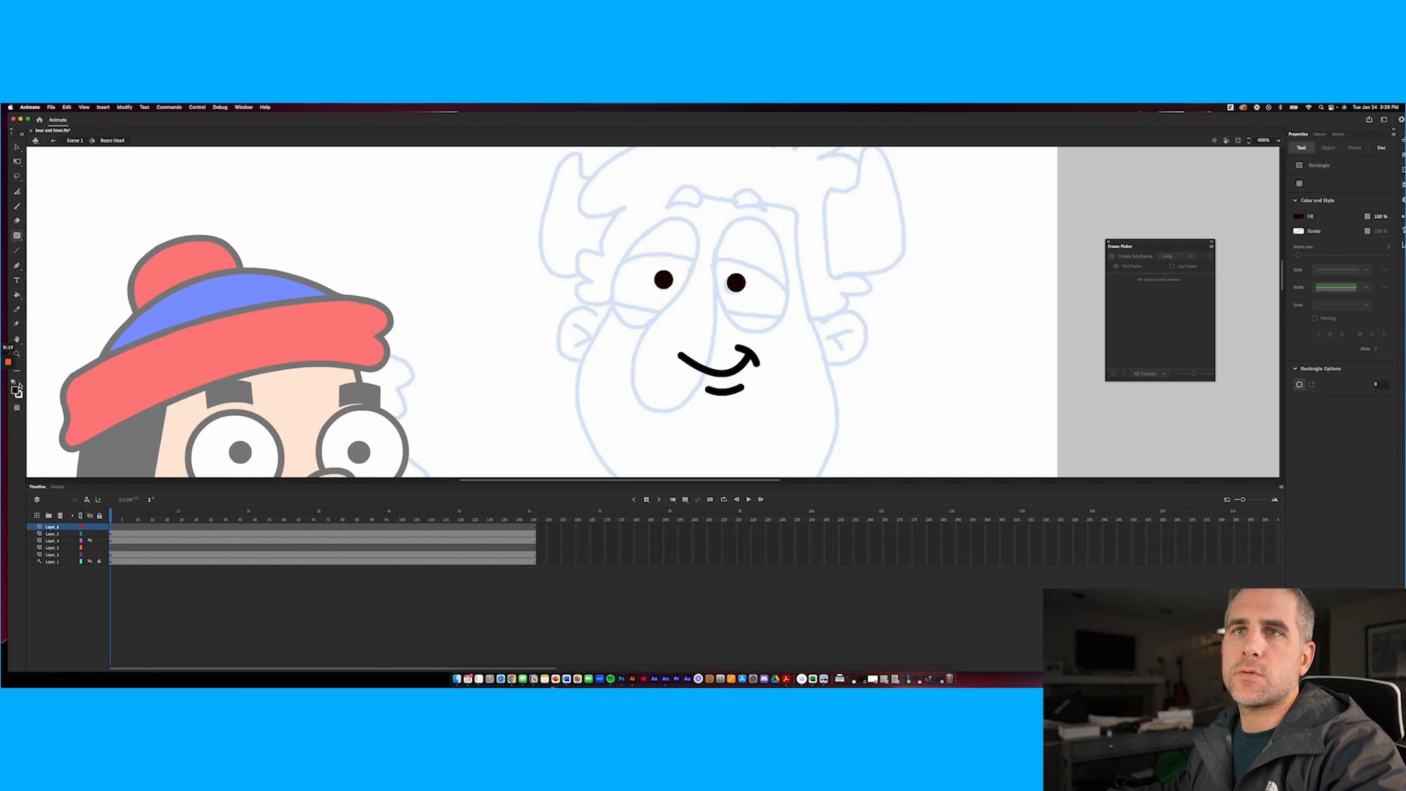
pyautogui.click(17, 148)
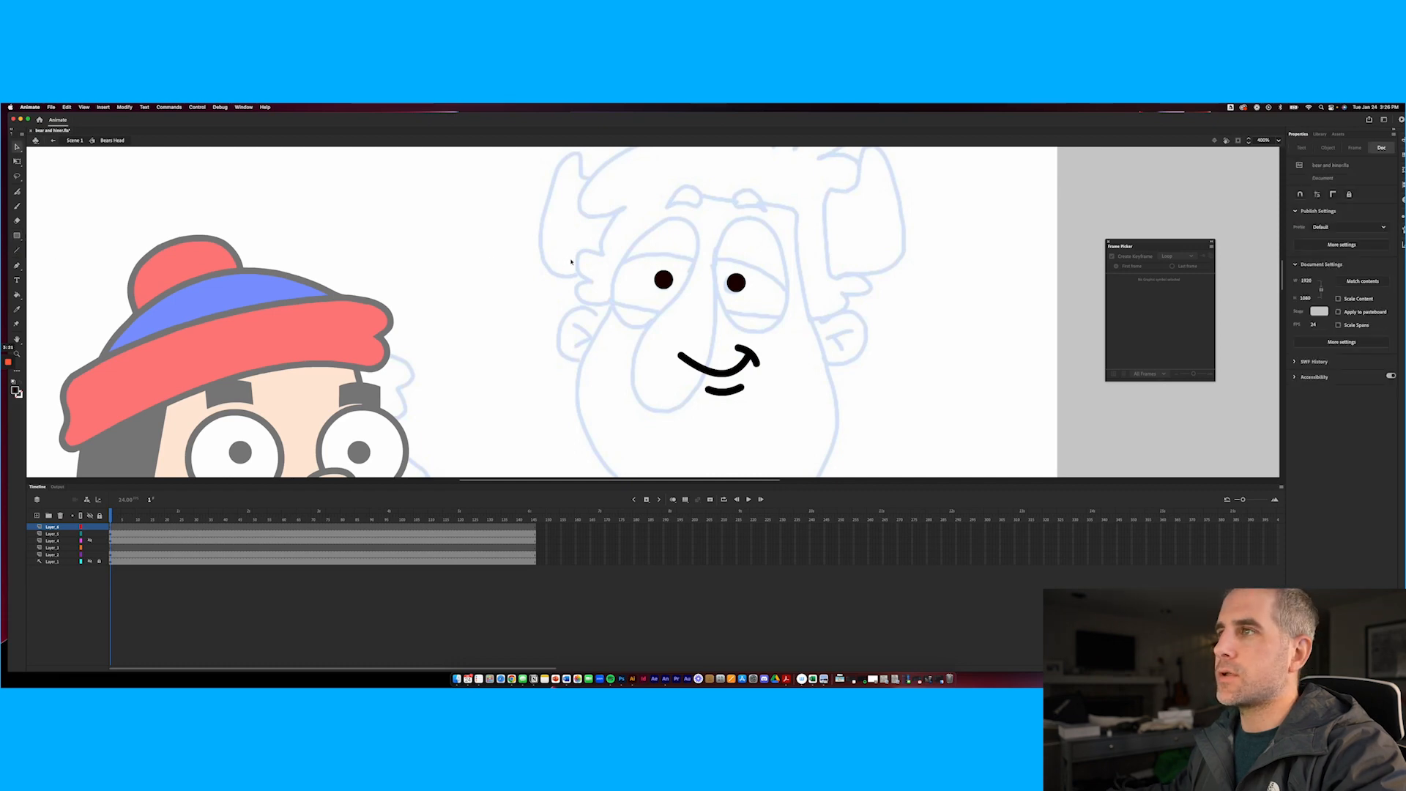
pyautogui.click(17, 252)
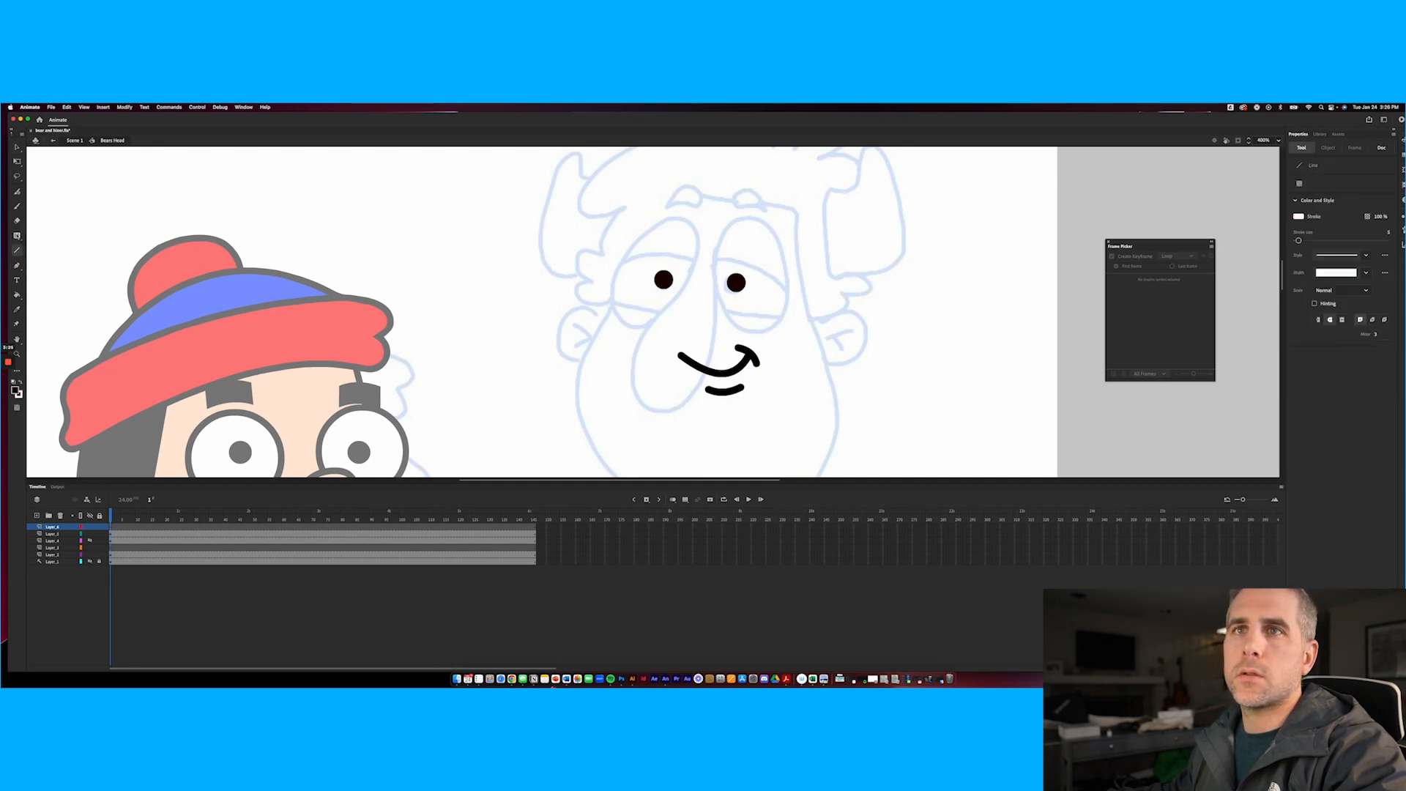
# Draw a white oval with a black outline, about 51 by 77 px, over the right-hand eye and delete its fill
pyautogui.click(17, 236)
pyautogui.click(21, 380)
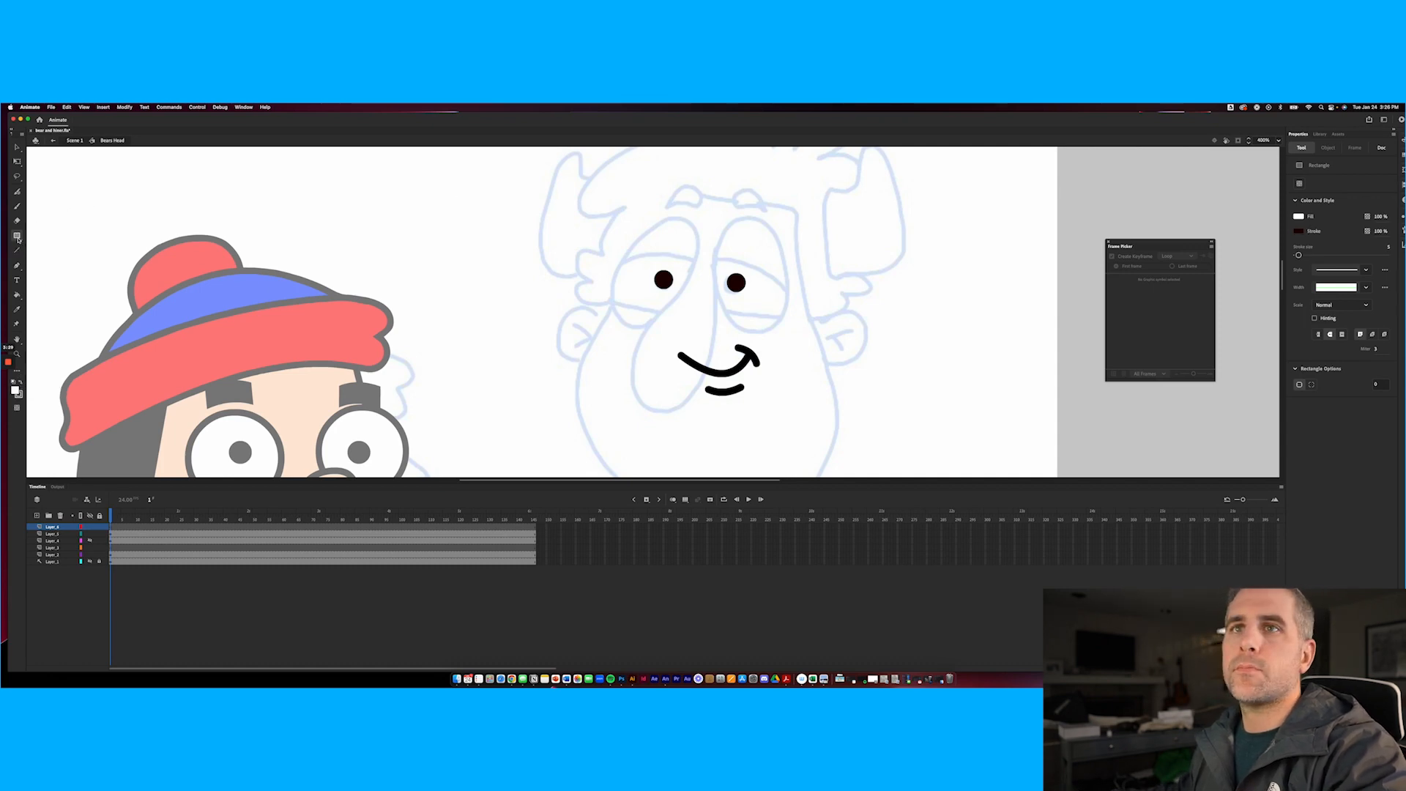
pyautogui.moveTo(17, 239); pyautogui.dragTo(42, 250)
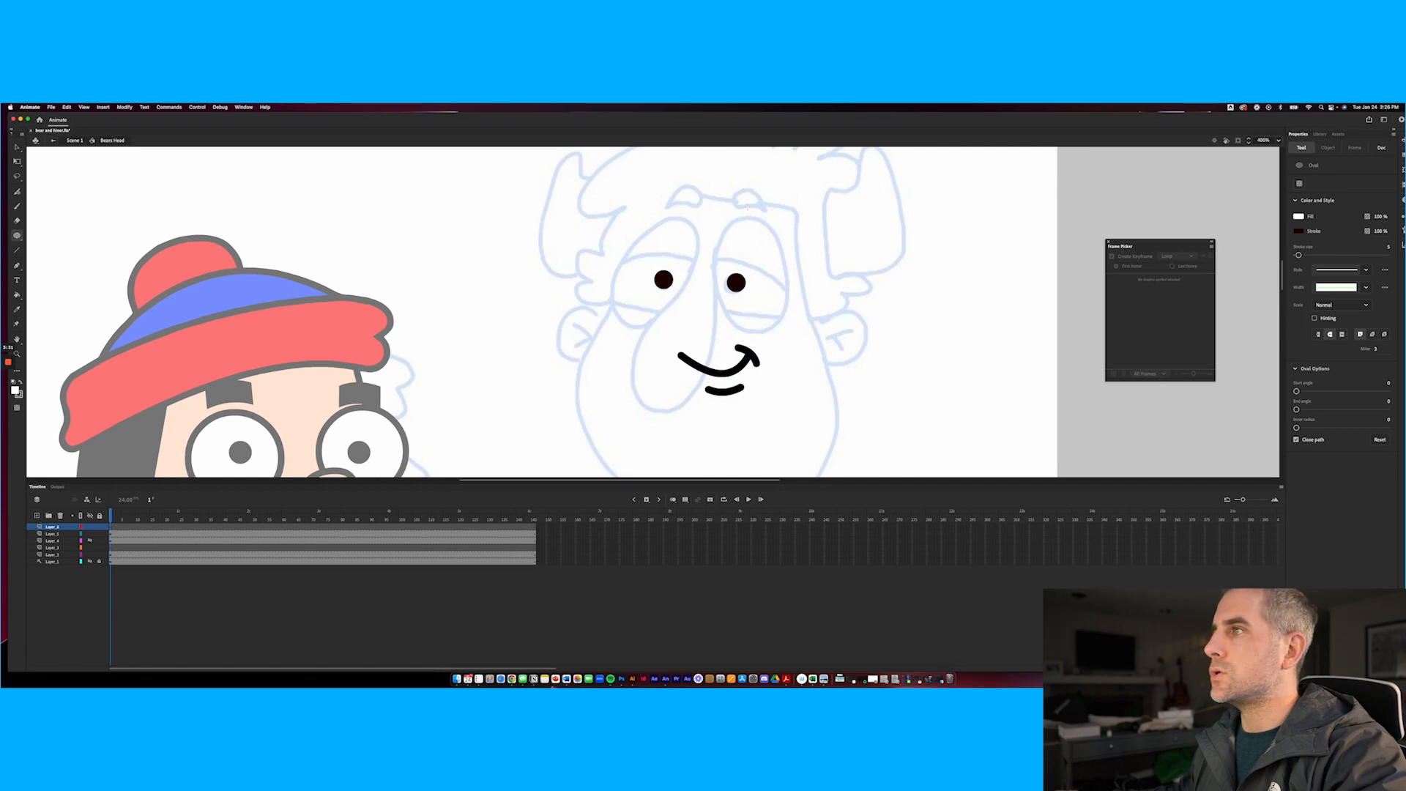
pyautogui.moveTo(711, 215); pyautogui.dragTo(789, 333)
pyautogui.press('v')
pyautogui.click(753, 286)
pyautogui.press('Delete')
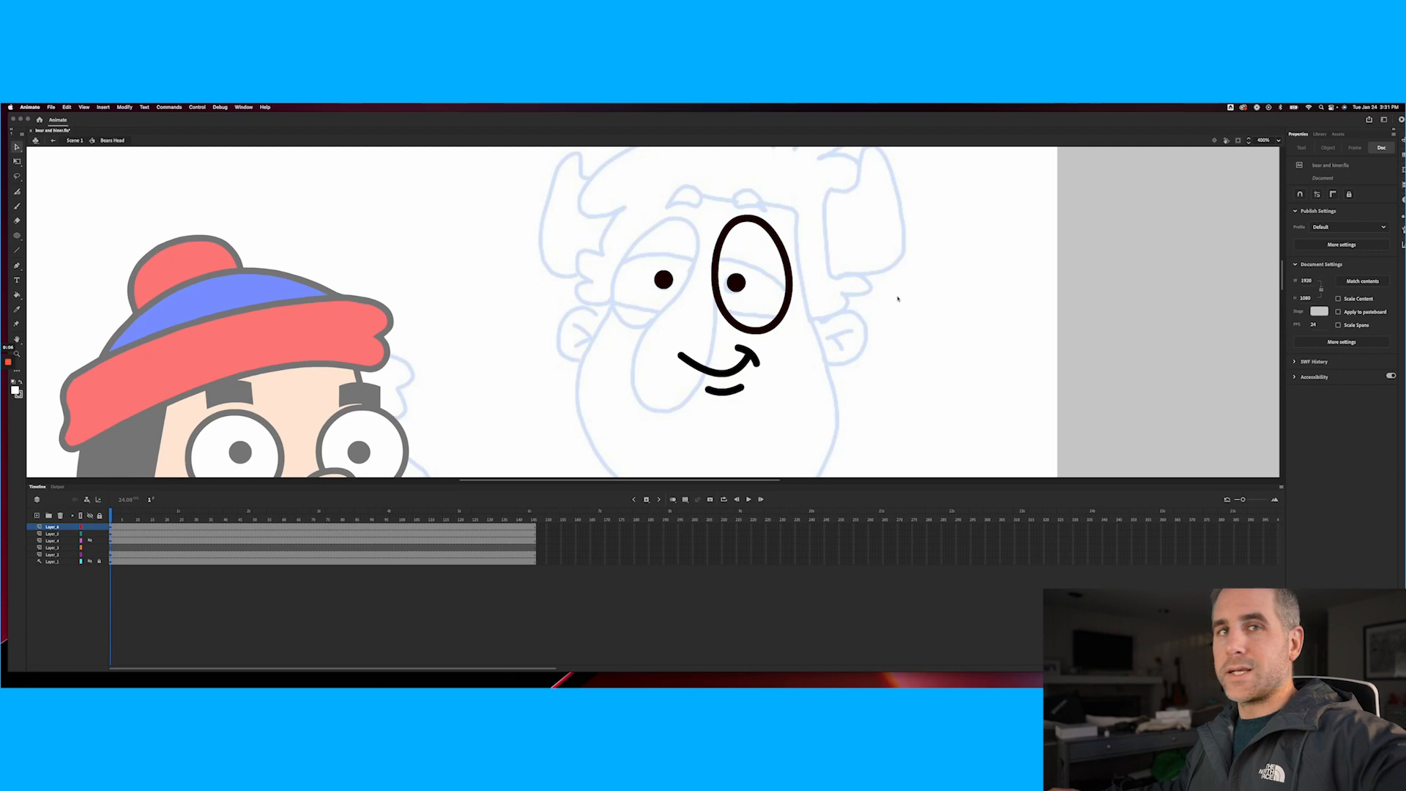
# Draw a curved black upper lid line and a lower lid line across the right-hand eye outline, following the sketch
pyautogui.click(736, 260)
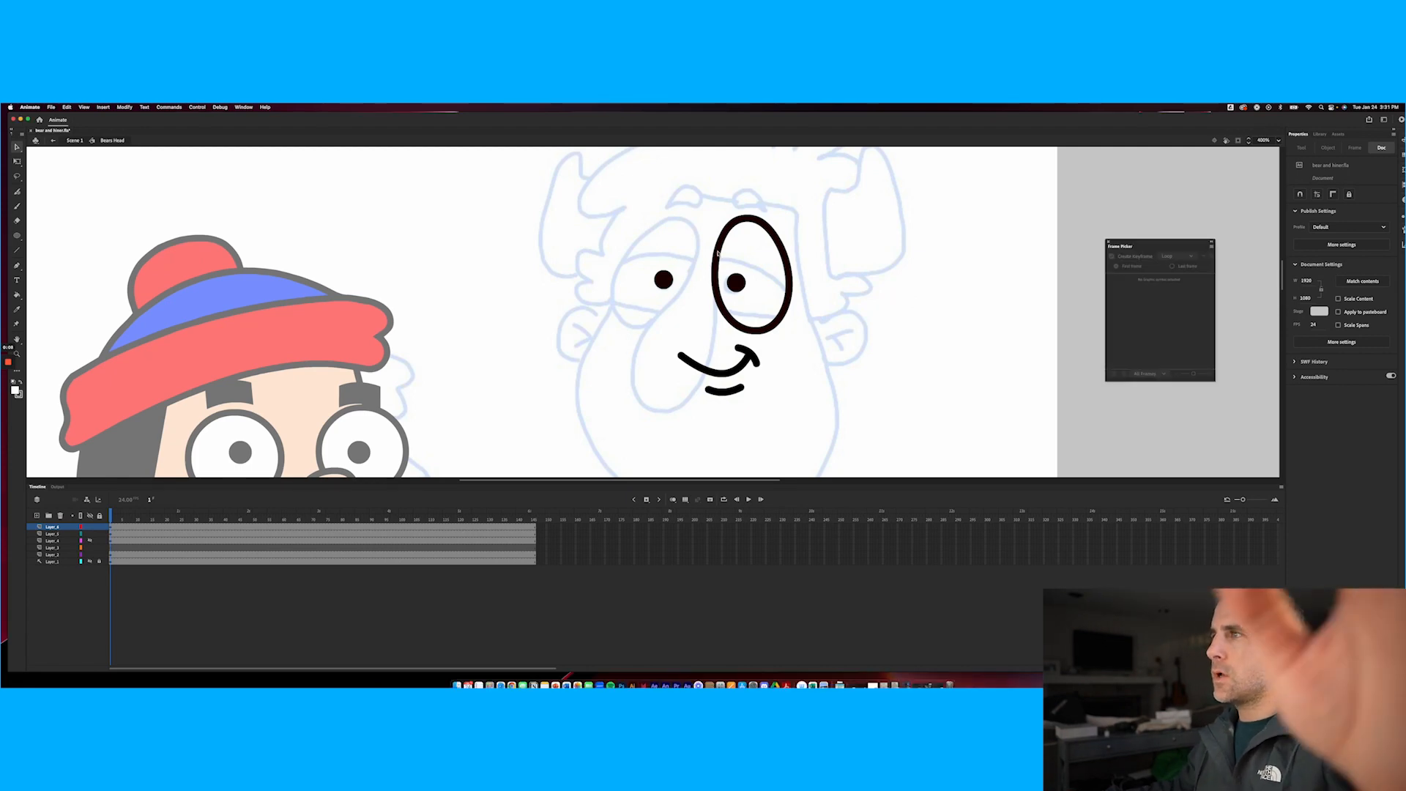
pyautogui.click(717, 259)
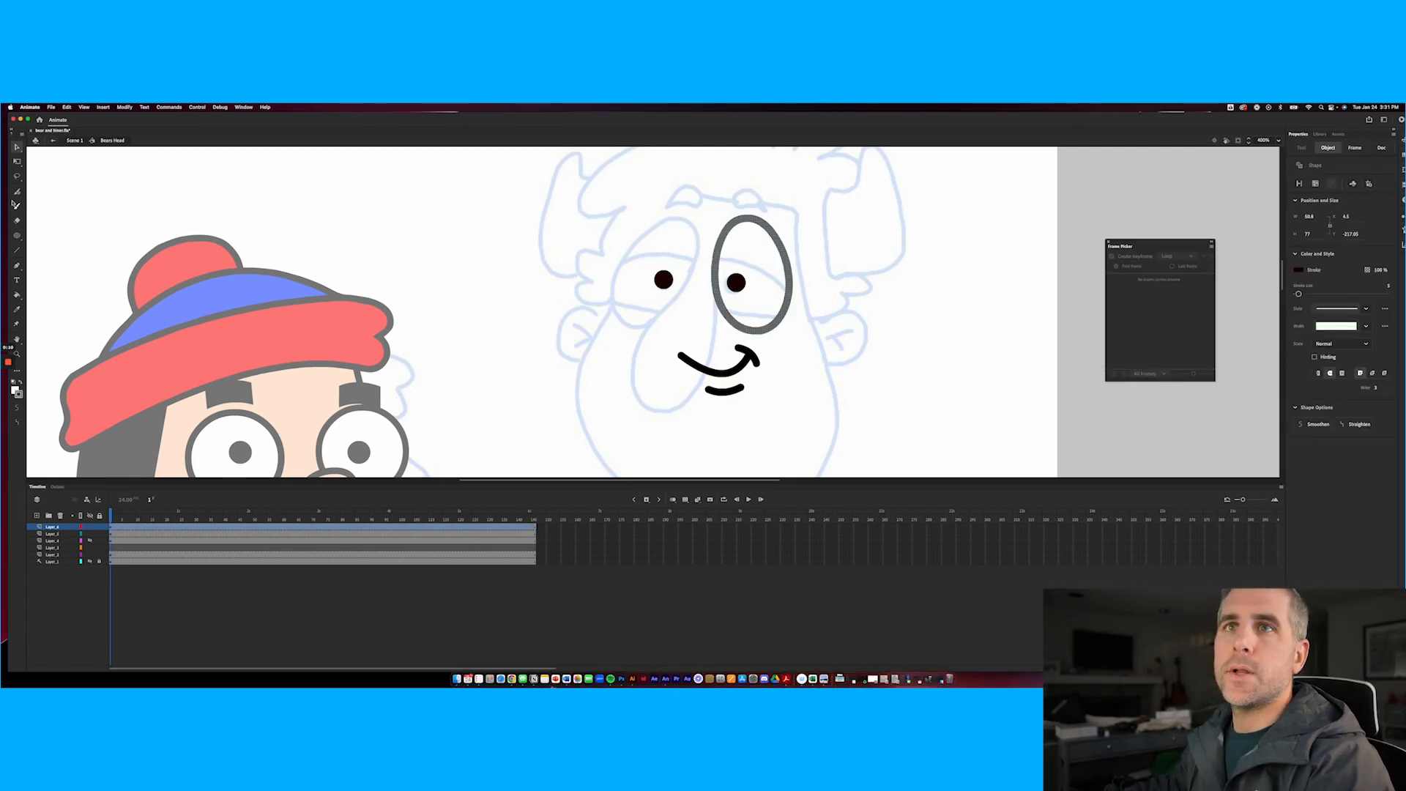
pyautogui.click(16, 250)
pyautogui.moveTo(717, 261)
pyautogui.mouseDown()
pyautogui.moveTo(786, 278)
pyautogui.moveTo(789, 293)
pyautogui.moveTo(761, 275)
pyautogui.mouseUp()
pyautogui.press('v')
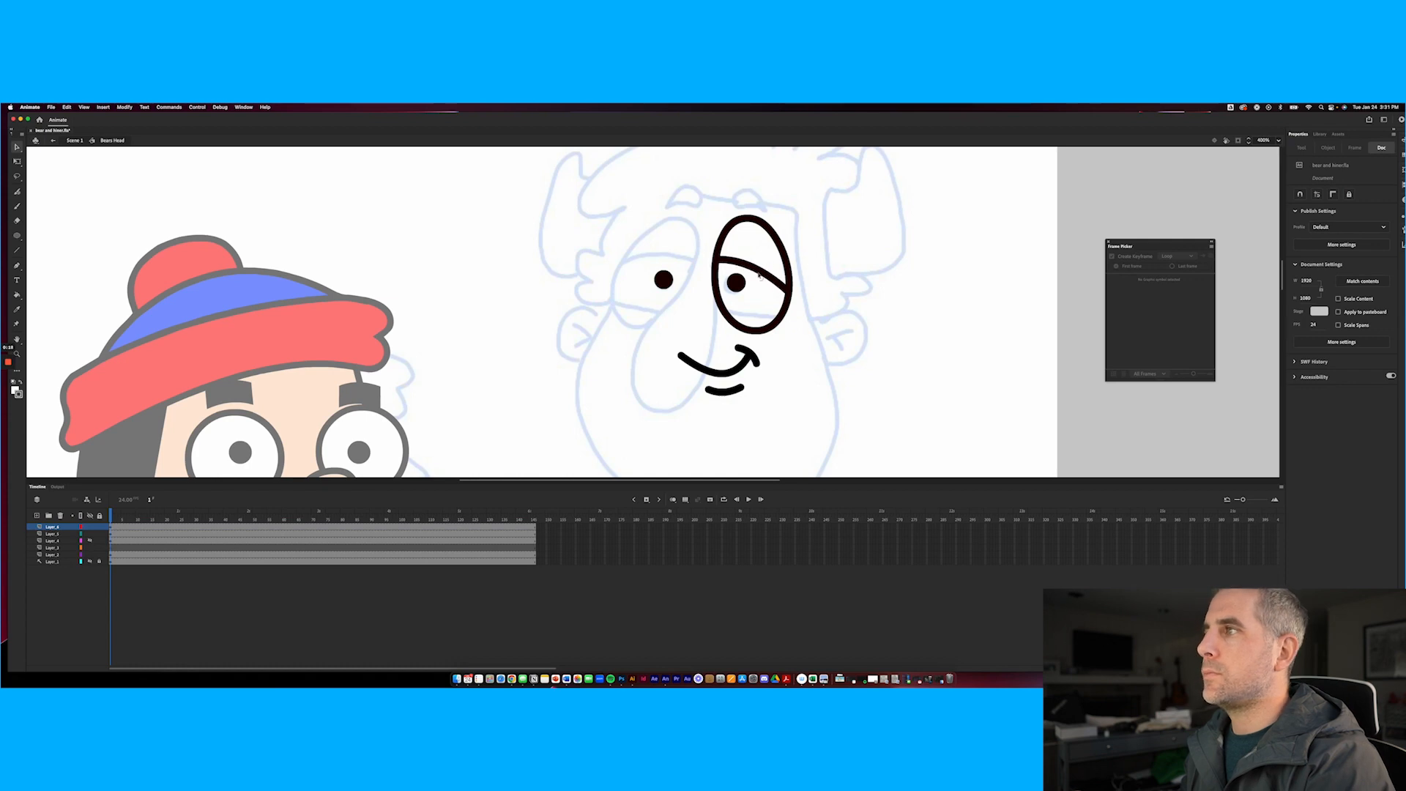
pyautogui.press('n')
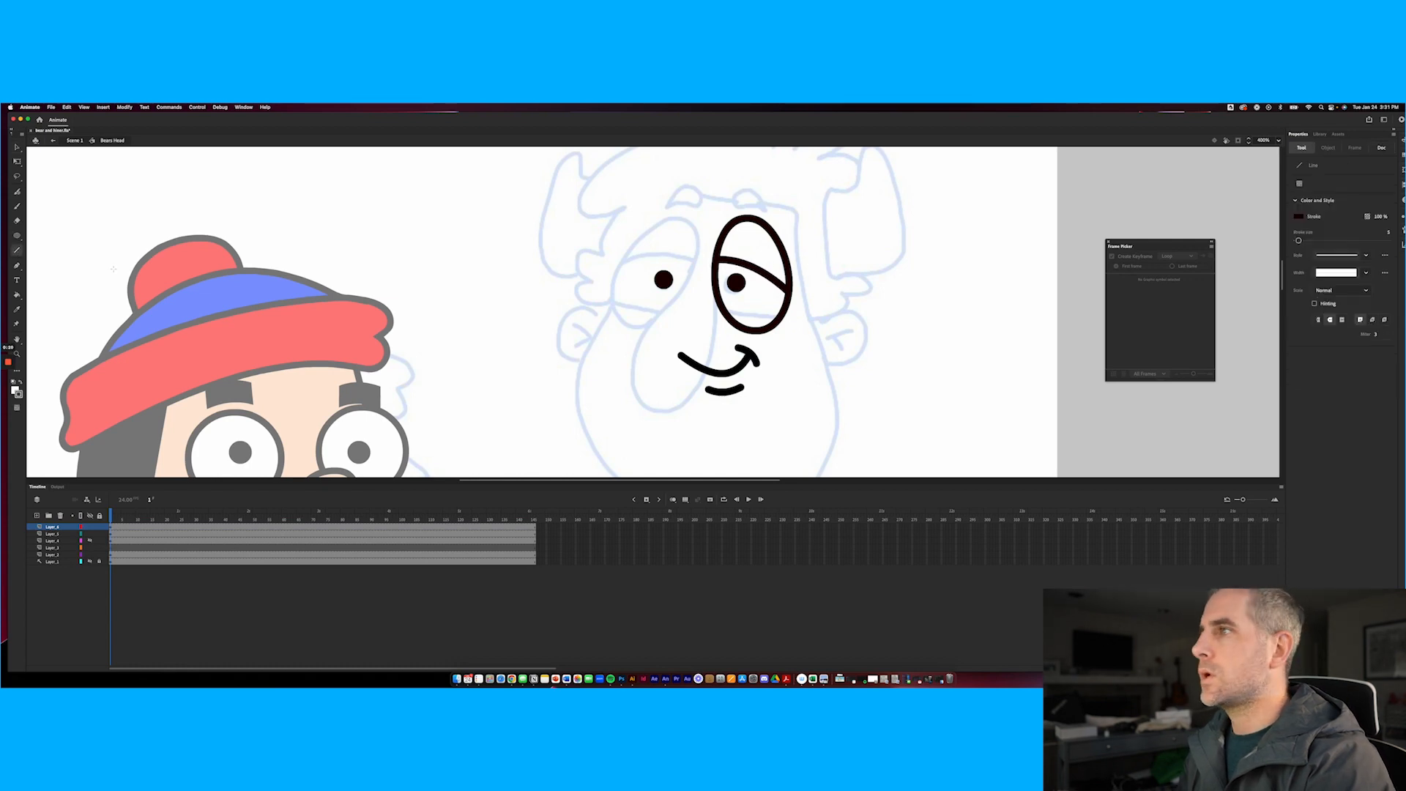
pyautogui.moveTo(725, 312)
pyautogui.mouseDown()
pyautogui.moveTo(783, 321)
pyautogui.moveTo(753, 320)
pyautogui.mouseUp()
pyautogui.press('v')
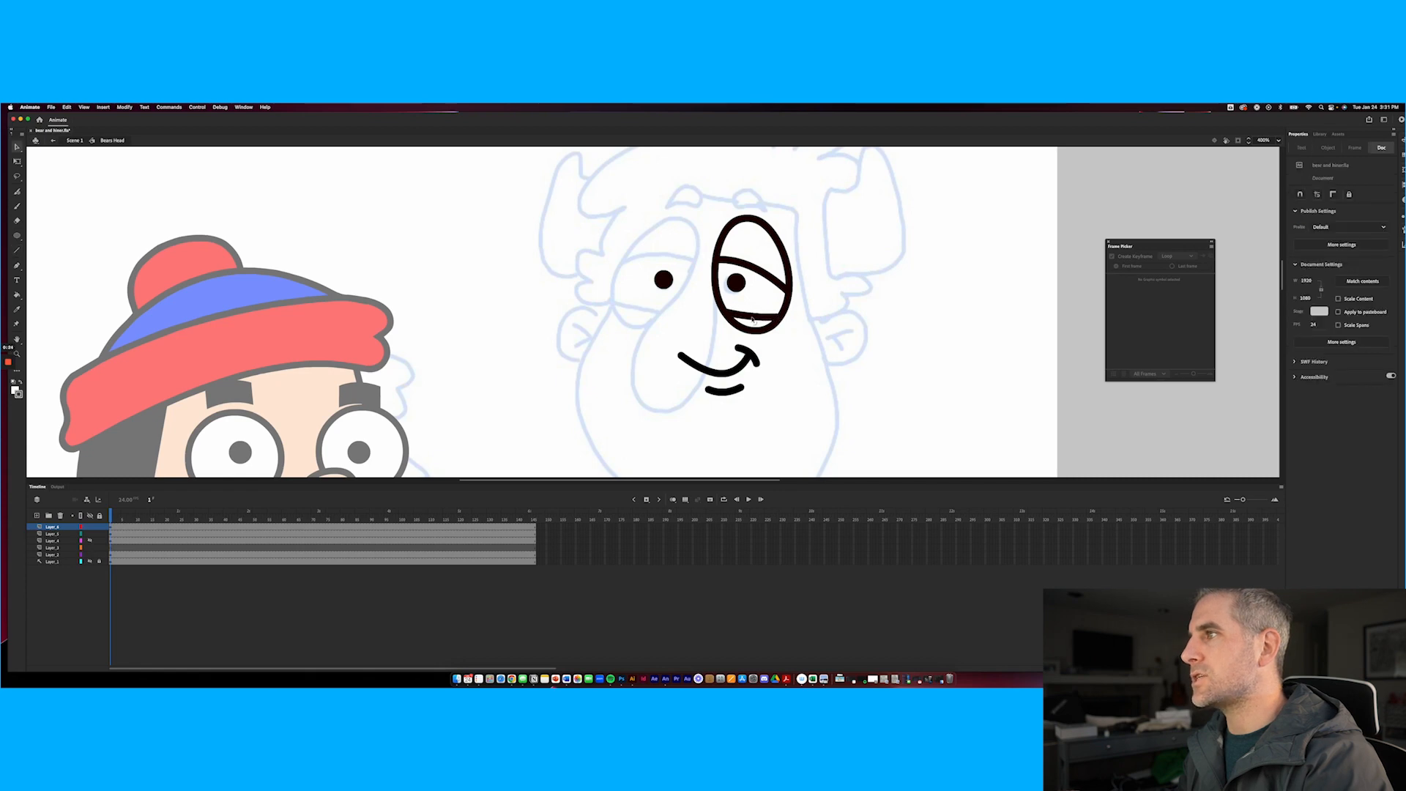
# Select every segment of the right-hand eye's oval outline without the two lid lines and copy them
pyautogui.doubleClick(791, 304)
pyautogui.click(795, 303)
pyautogui.click(791, 302)
pyautogui.keyDown('shift'); pyautogui.click(756, 329); pyautogui.keyUp('shift')
pyautogui.keyDown('shift'); pyautogui.click(717, 299); pyautogui.keyUp('shift')
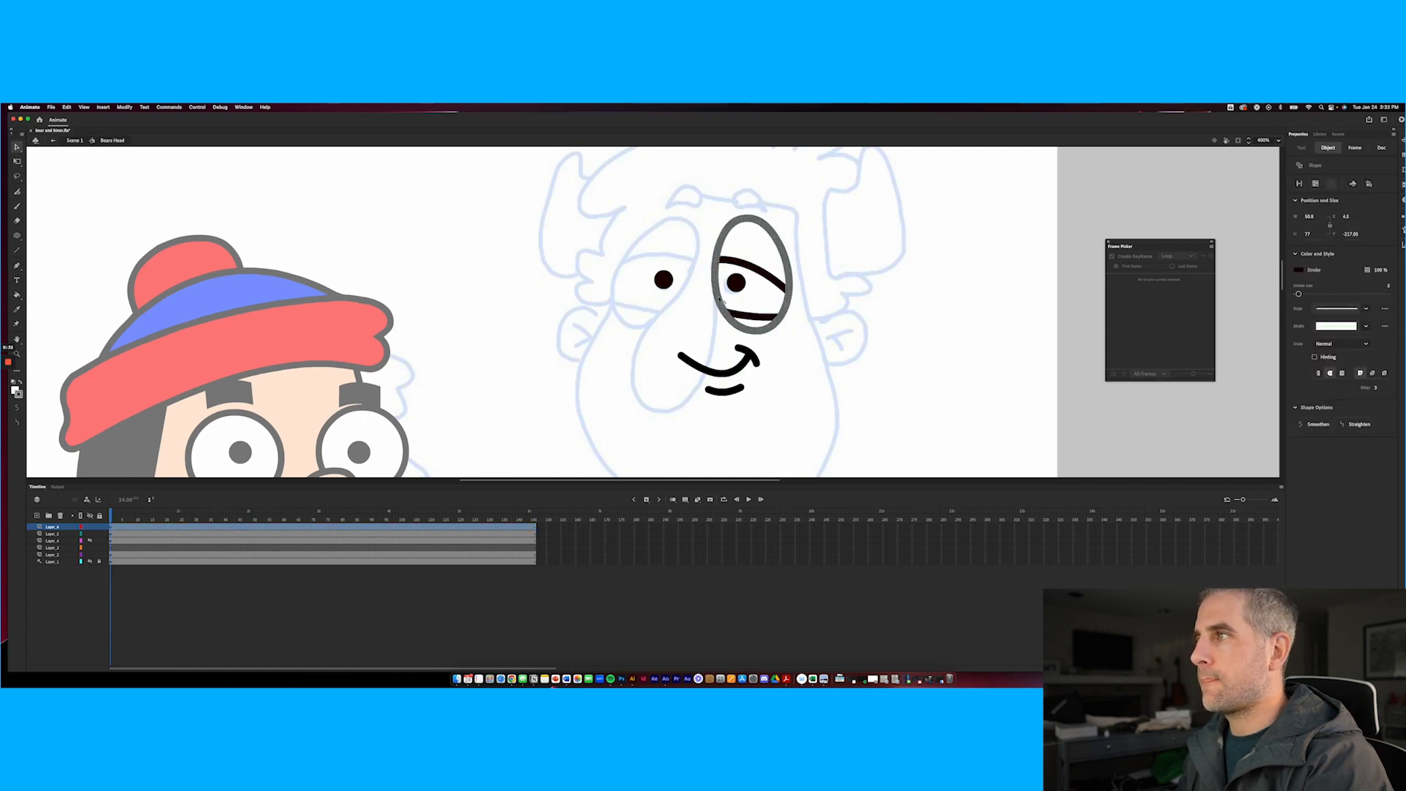
pyautogui.doubleClick(689, 302)
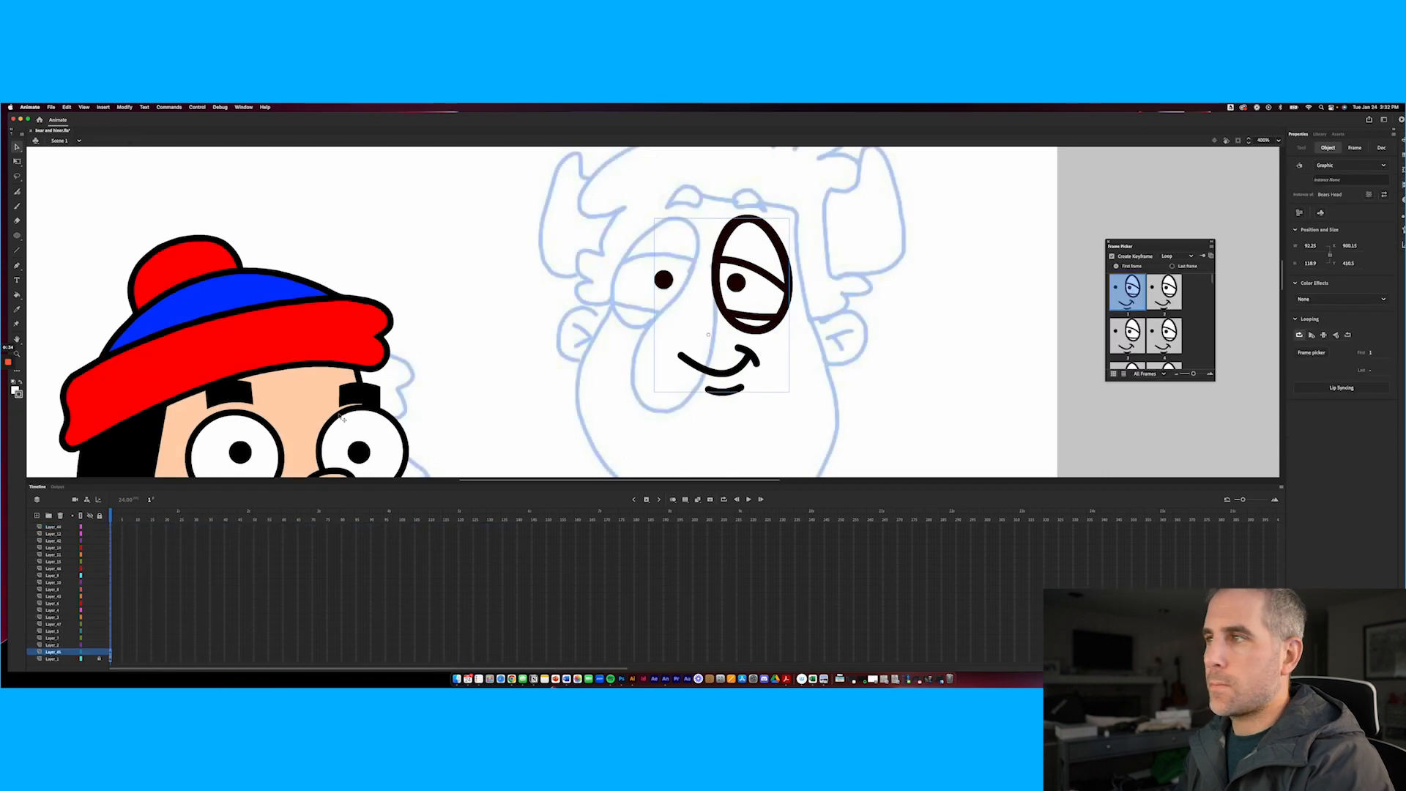
pyautogui.doubleClick(719, 288)
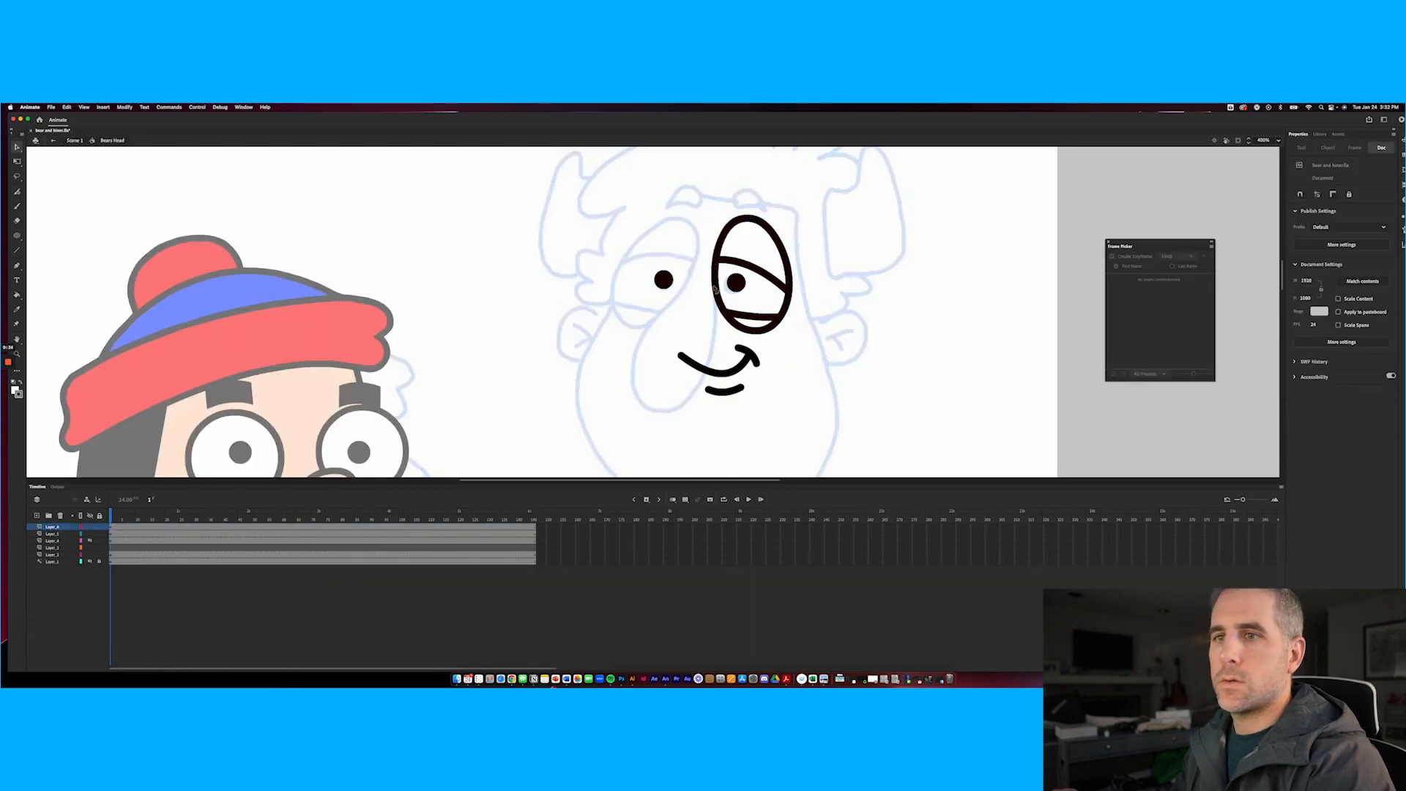
# Replace the eye white symbol on its layer with the copied outline in place, and lock and hide the lid and pupil layers
pyautogui.click(63, 541)
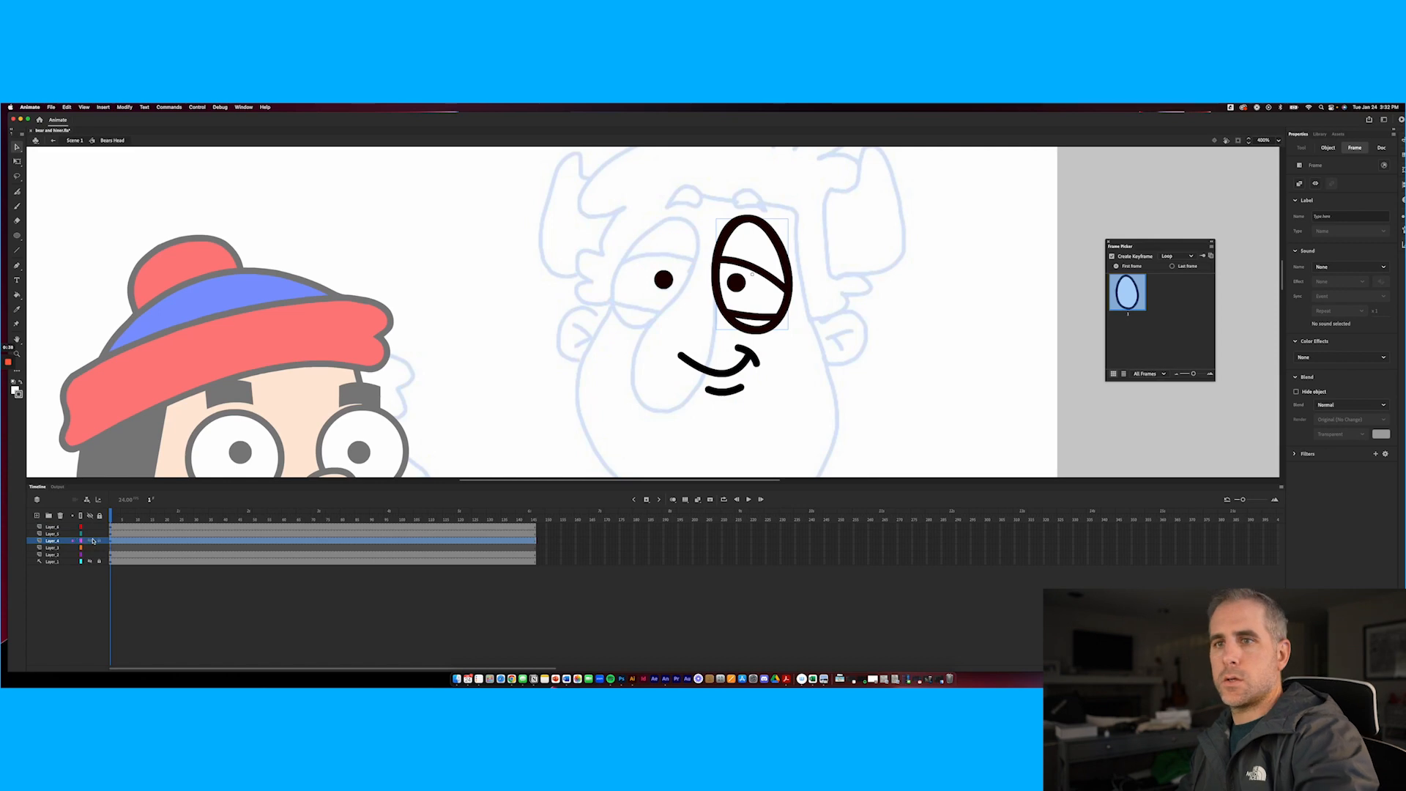
pyautogui.click(97, 543)
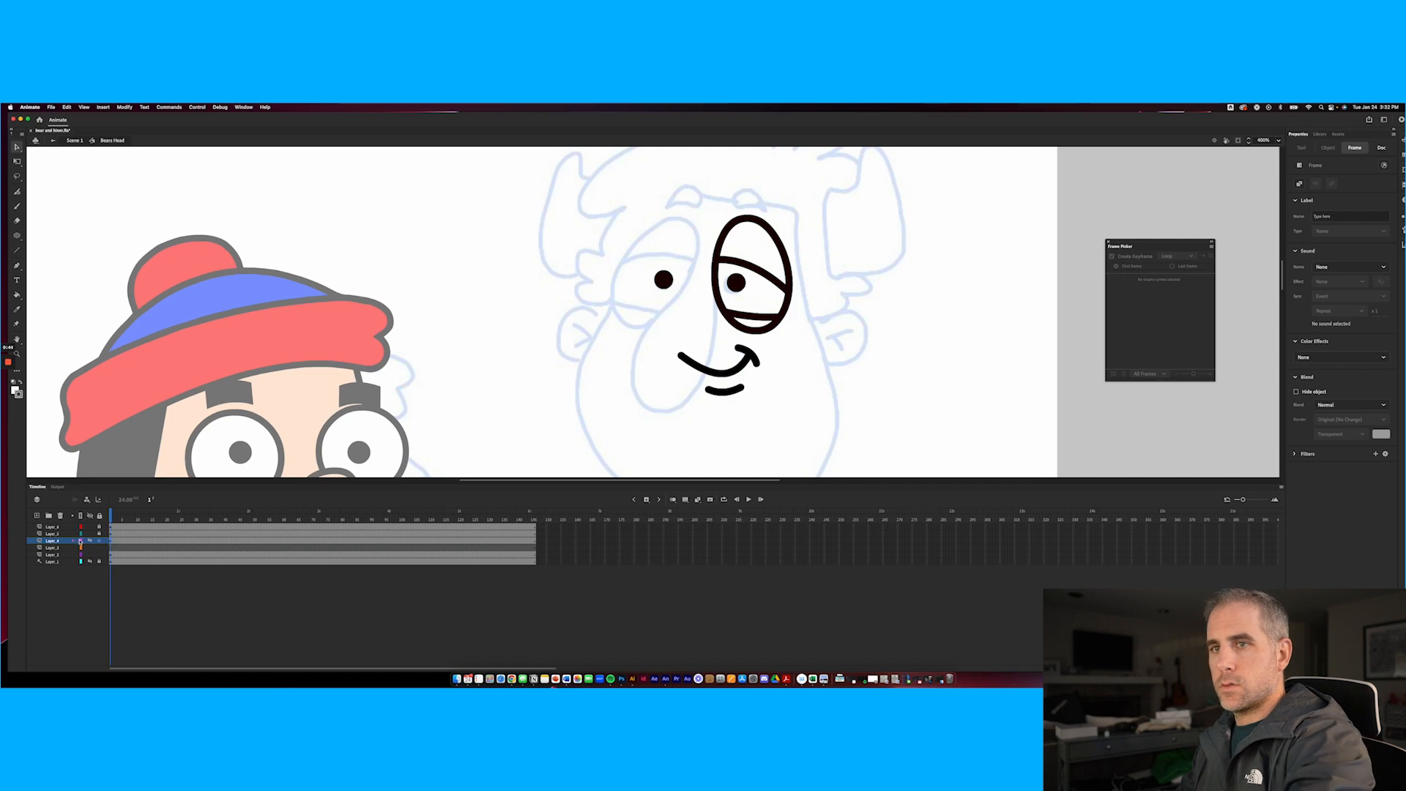
pyautogui.click(120, 542)
pyautogui.press('Delete')
pyautogui.click(112, 543)
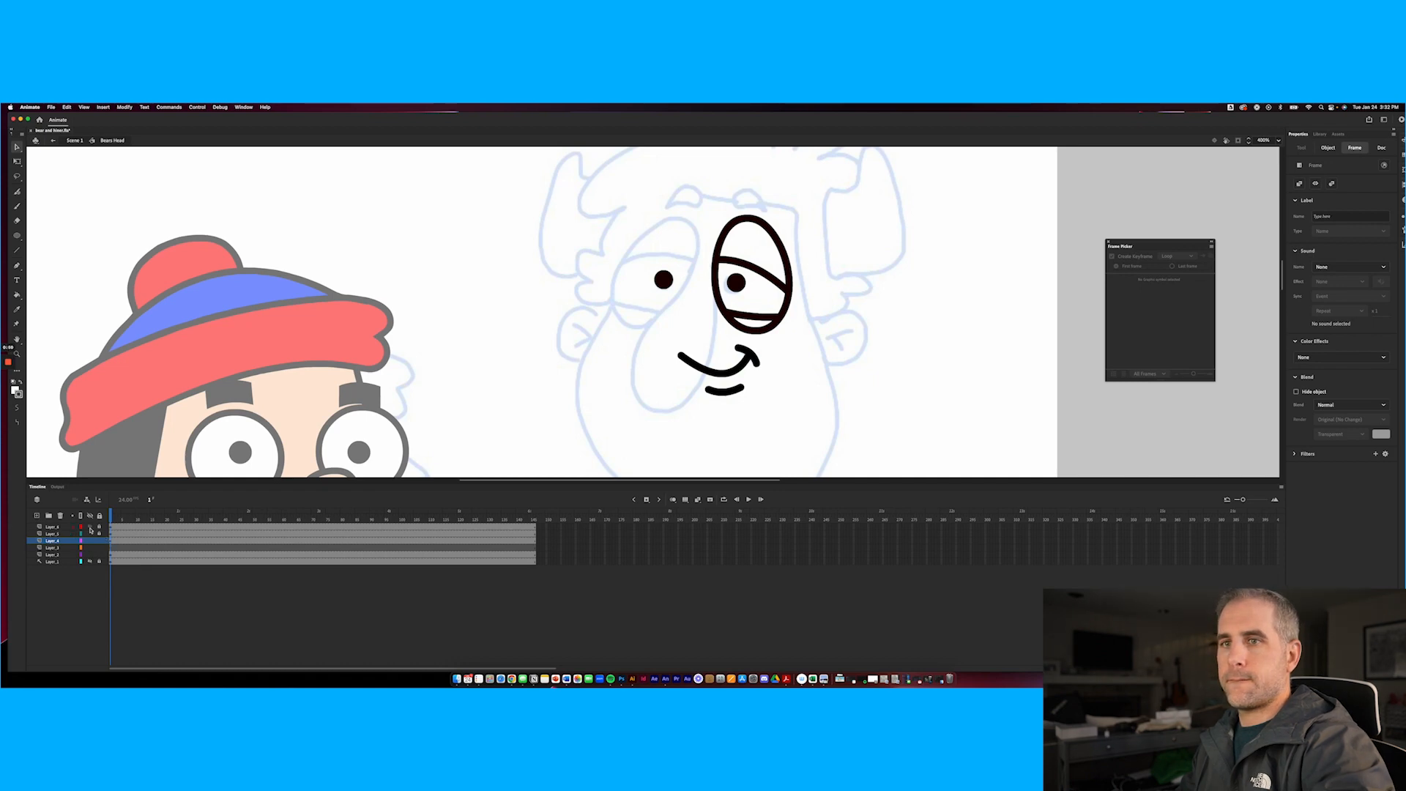
pyautogui.click(90, 526)
pyautogui.click(89, 534)
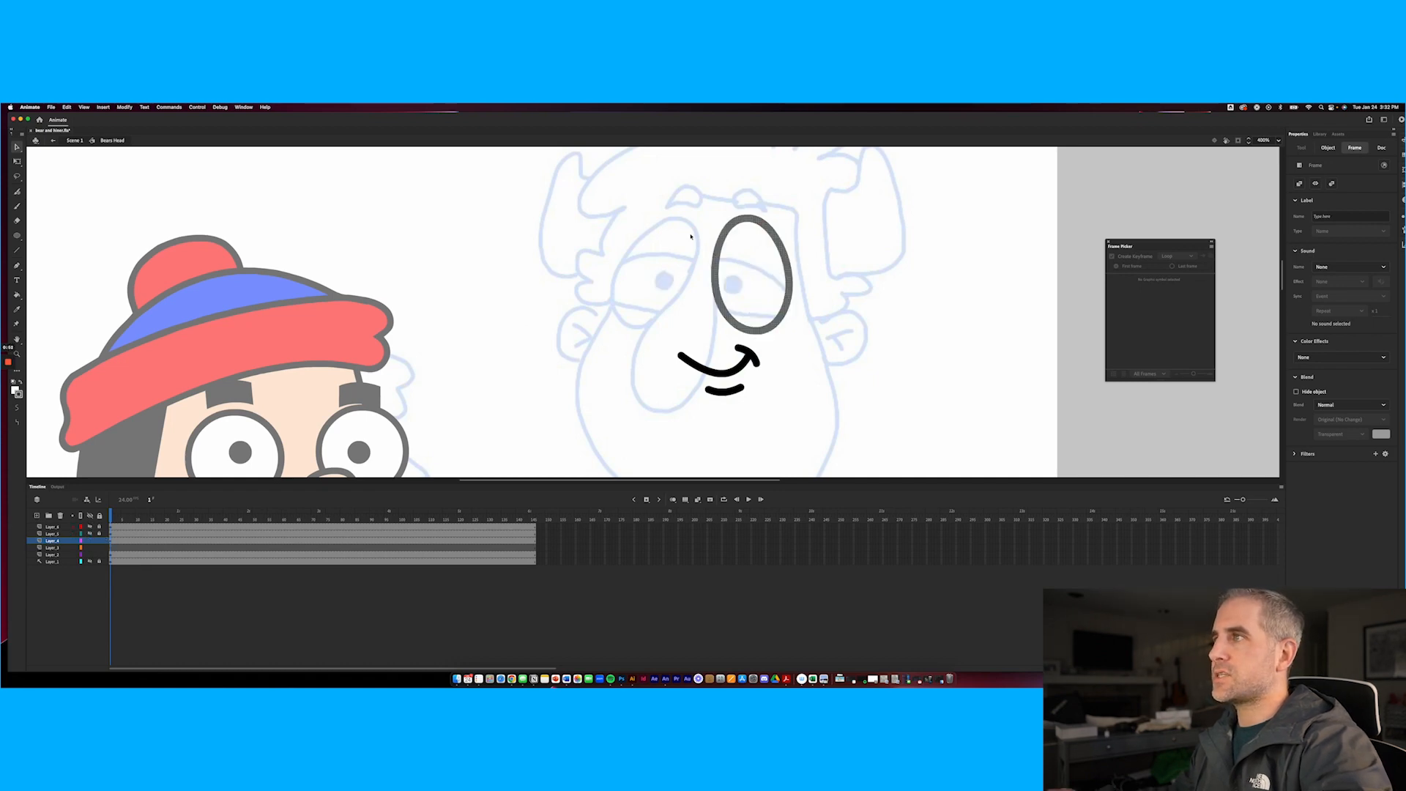
# Fill the copied eye outline and recolour its fill pale yellow
pyautogui.click(738, 240)
pyautogui.click(743, 221)
pyautogui.click(805, 239)
pyautogui.press('k')
pyautogui.click(770, 266)
pyautogui.press('v')
pyautogui.click(770, 265)
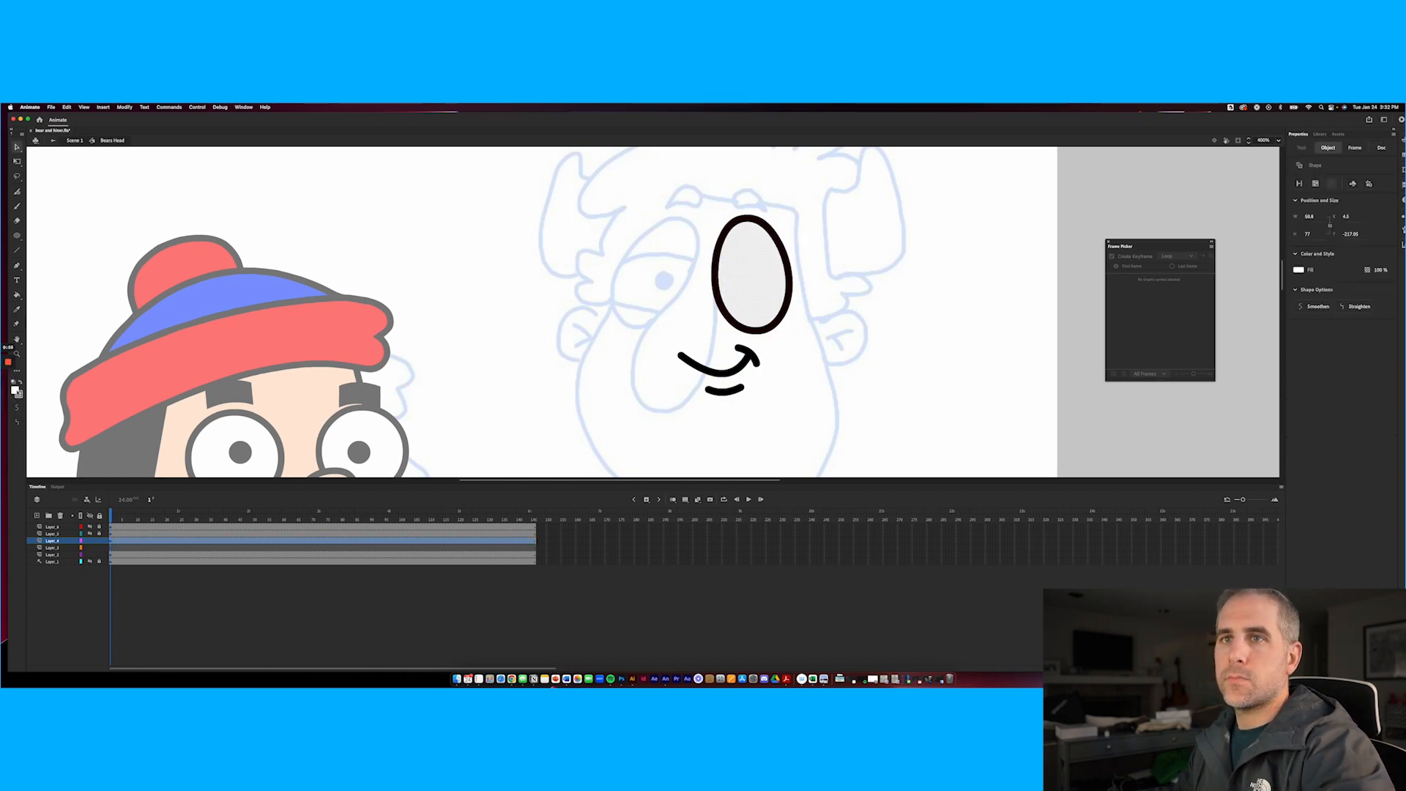
pyautogui.click(20, 393)
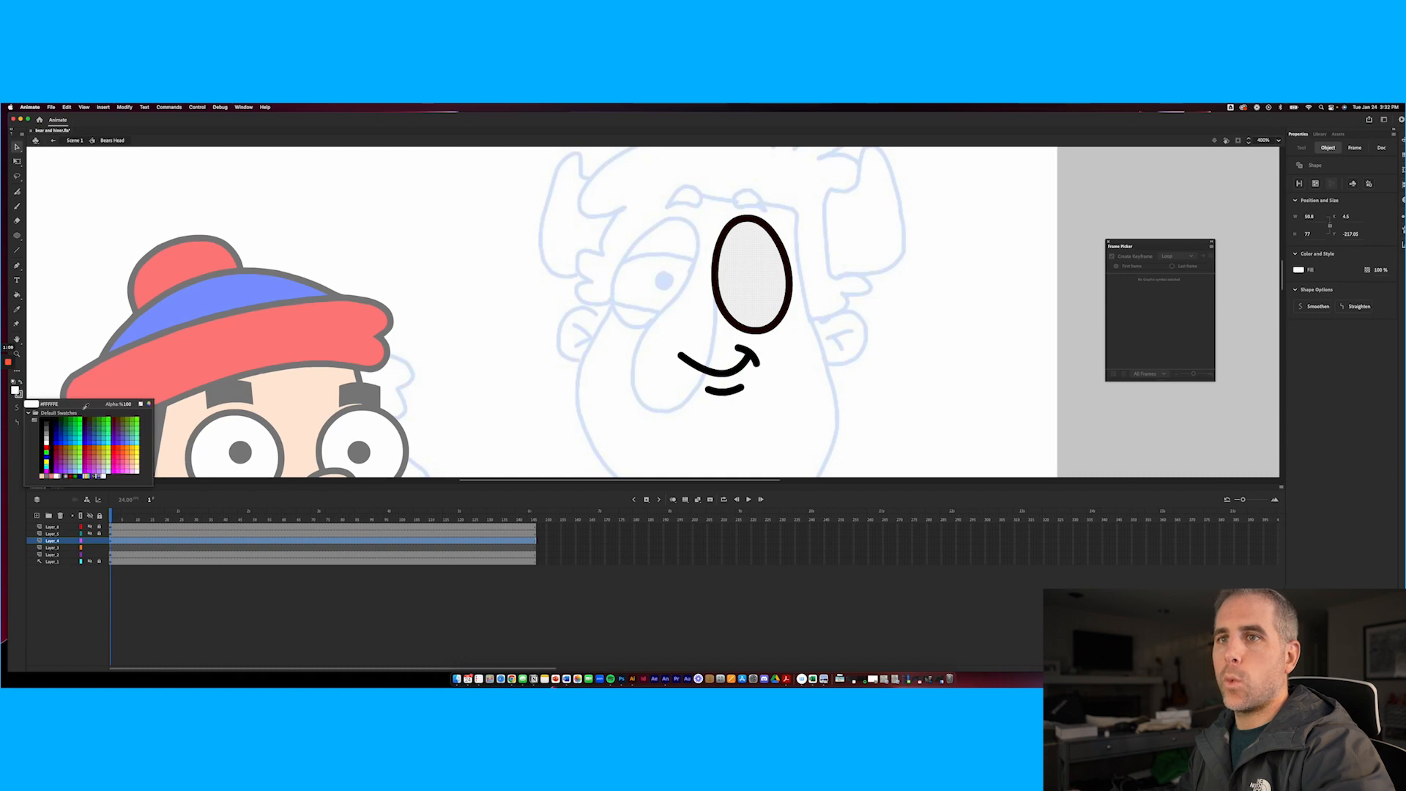
pyautogui.click(141, 466)
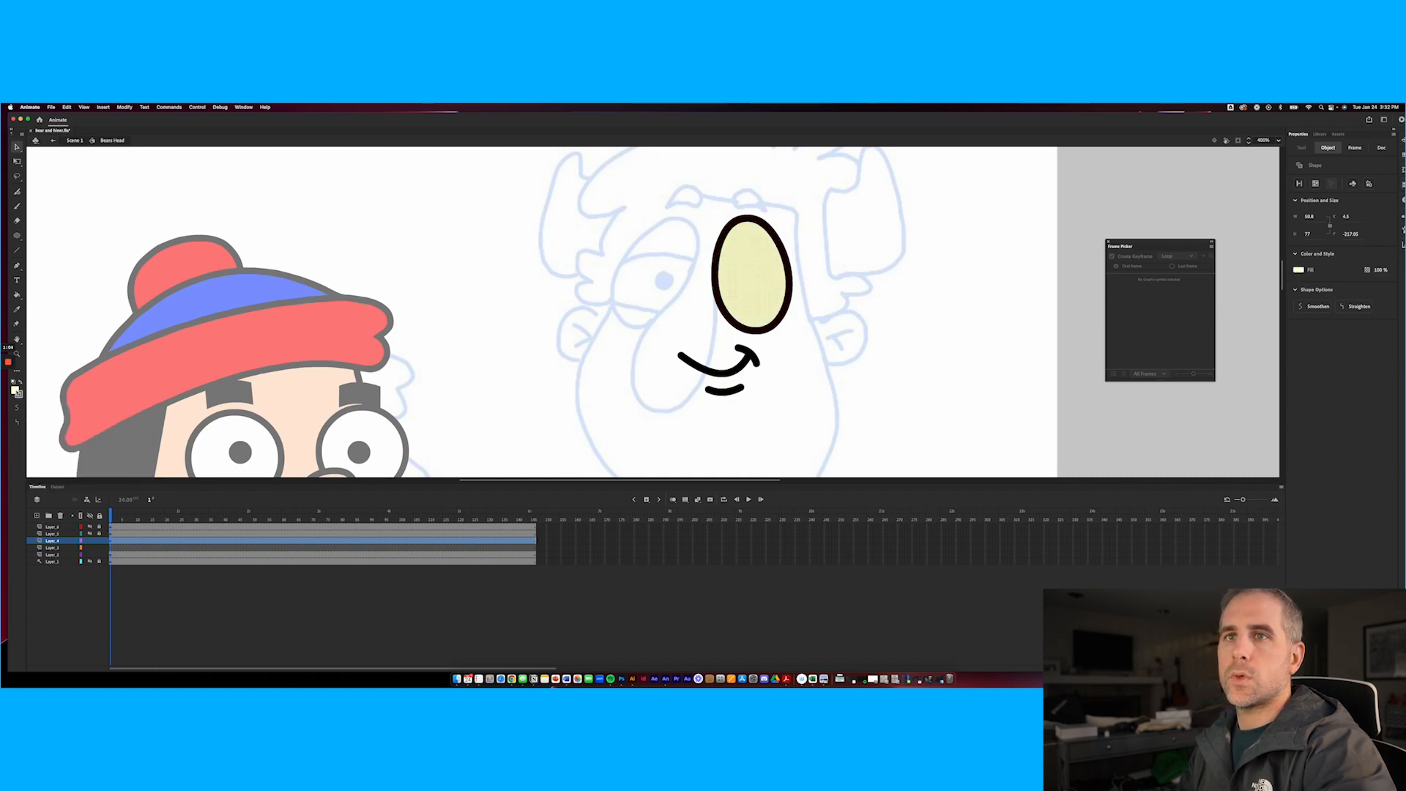
# Lighten the fill of the right-hand eye white to a paler cream yellow
pyautogui.click(713, 226)
pyautogui.click(735, 241)
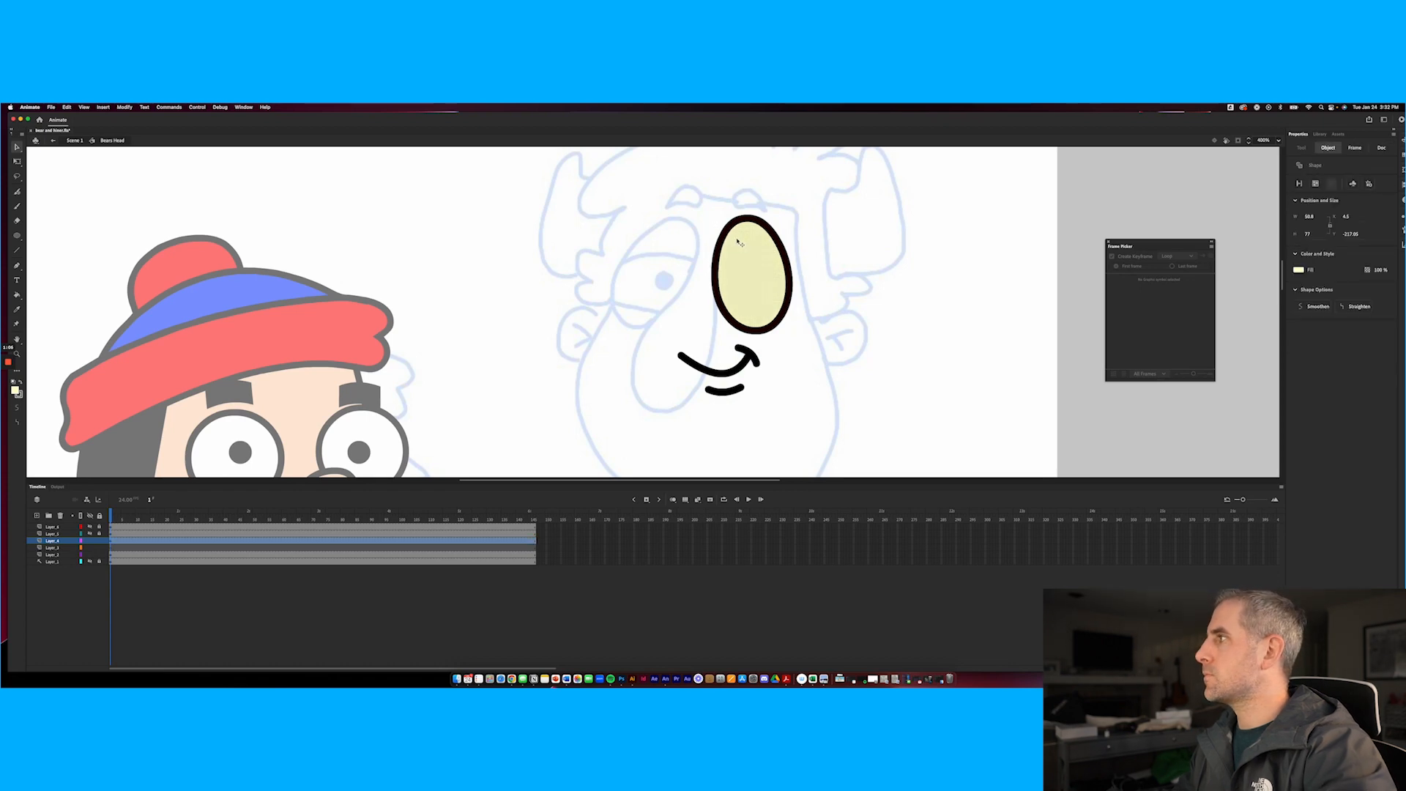
pyautogui.click(1301, 271)
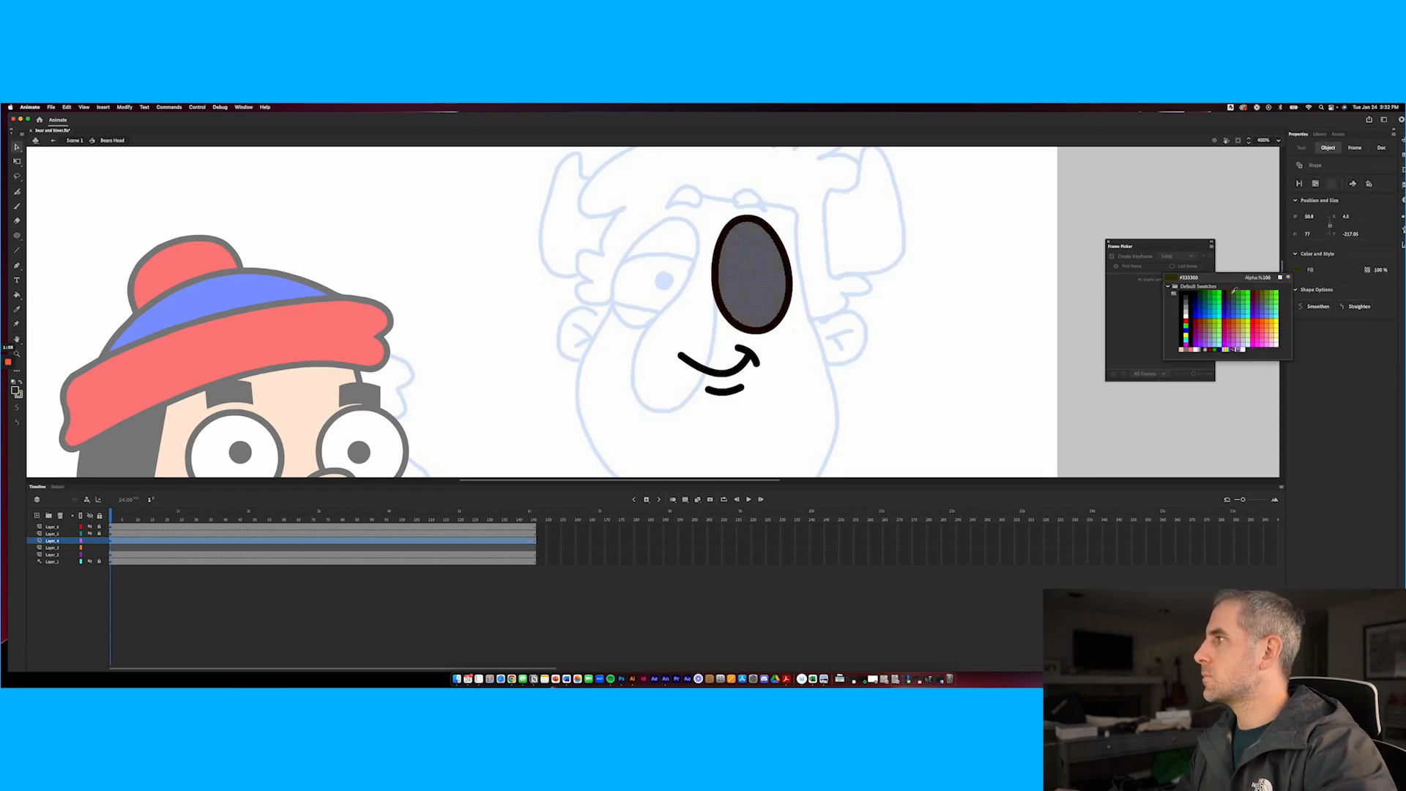
pyautogui.click(1291, 278)
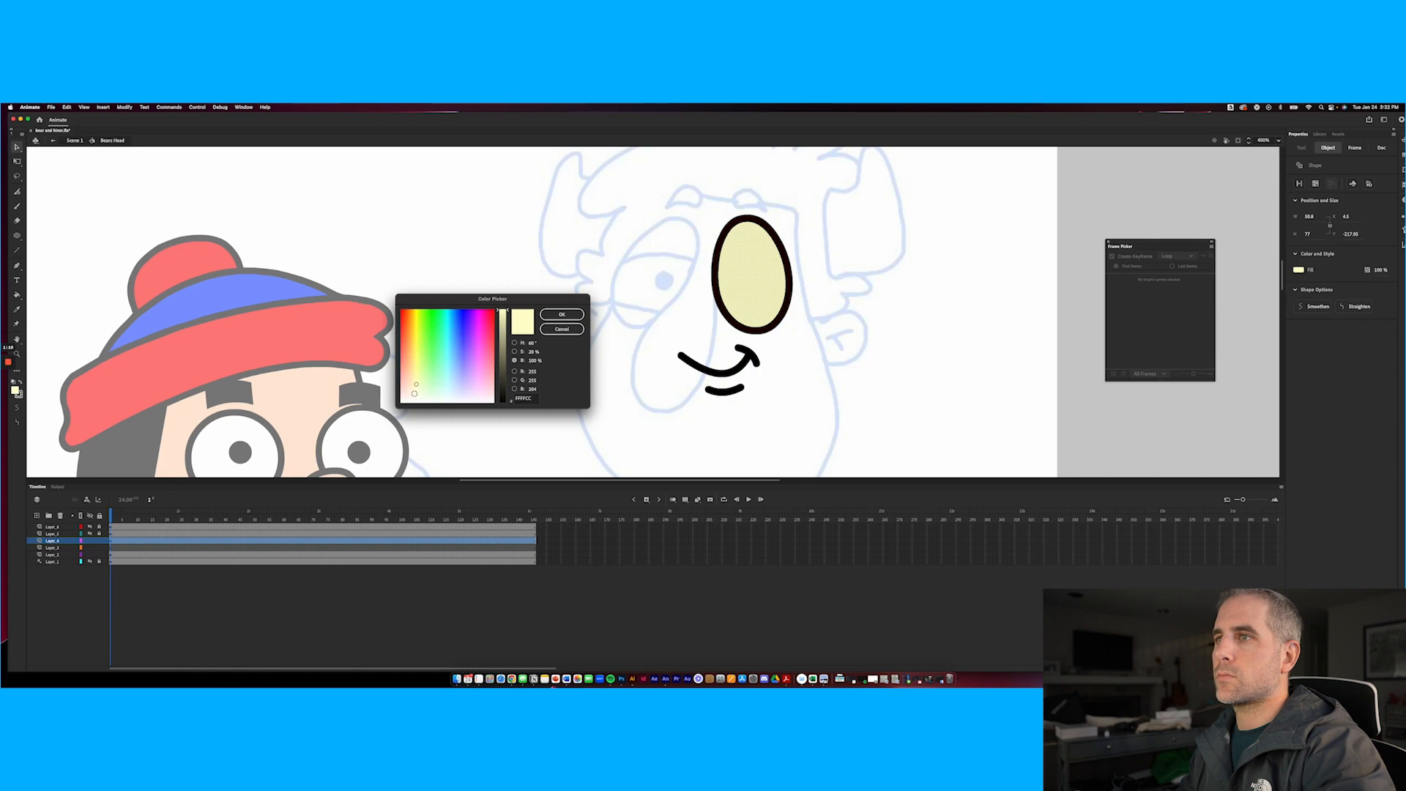
pyautogui.click(562, 314)
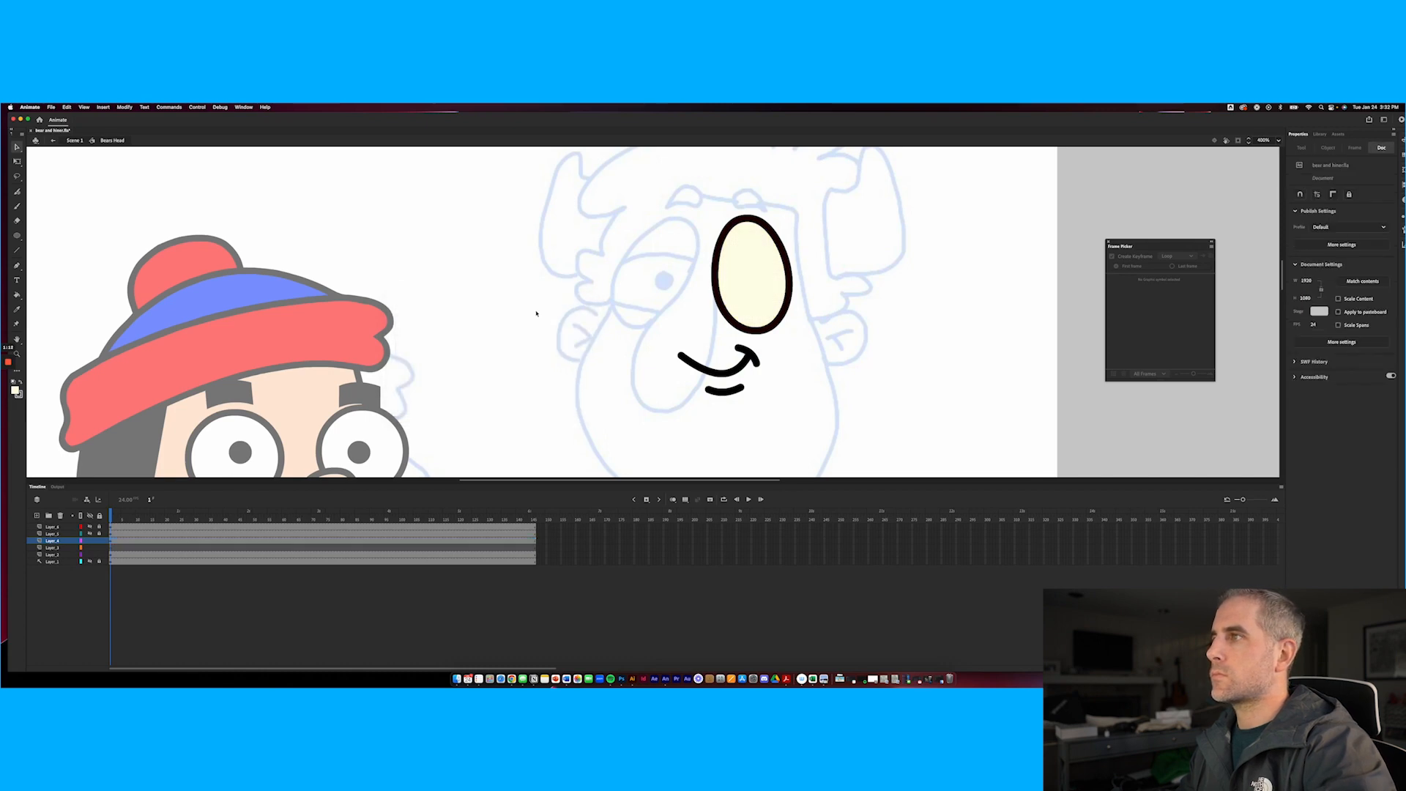
# Reopen the head symbol, show the pupil and eyelid layers, and make the eyelid layer active with the eye white layer locked
pyautogui.doubleClick(706, 272)
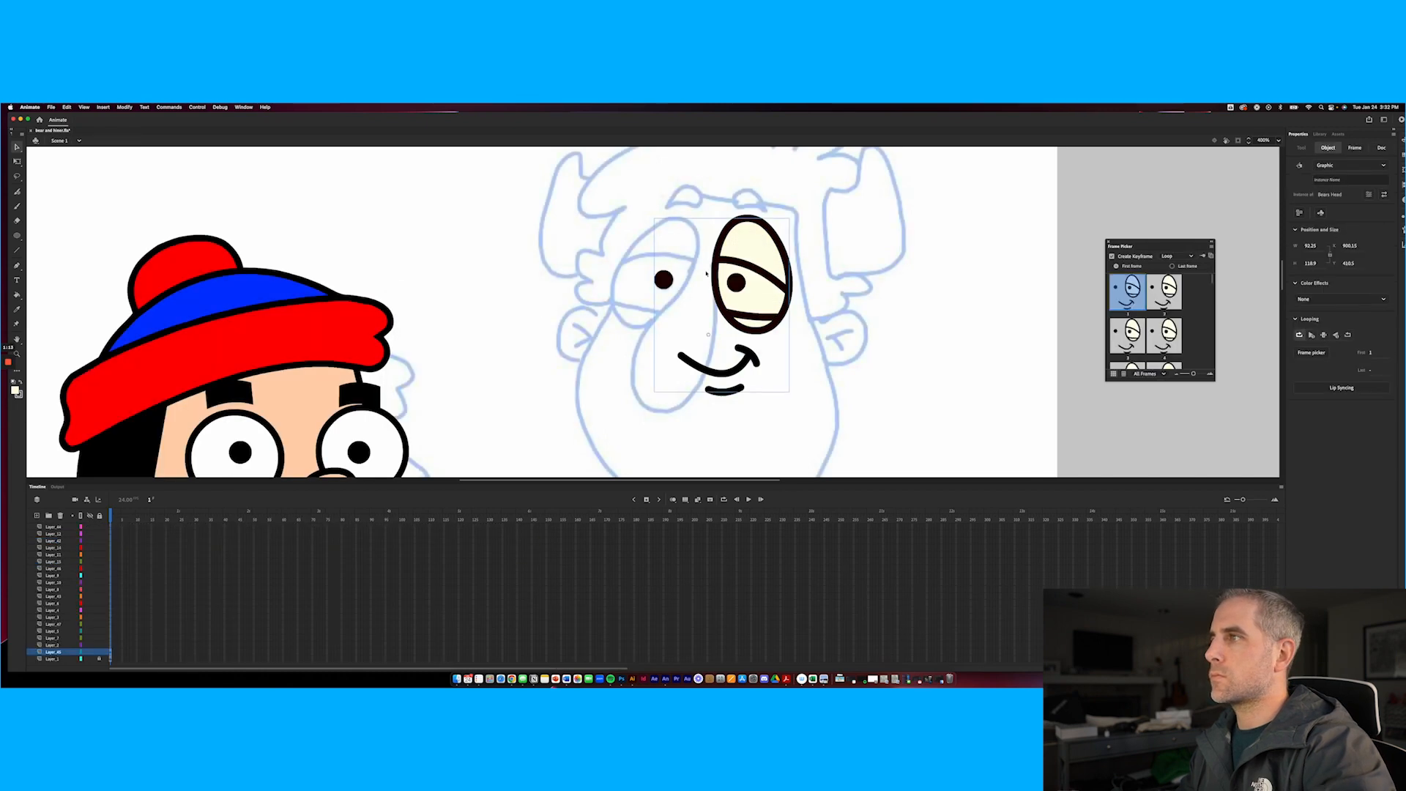
pyautogui.doubleClick(775, 280)
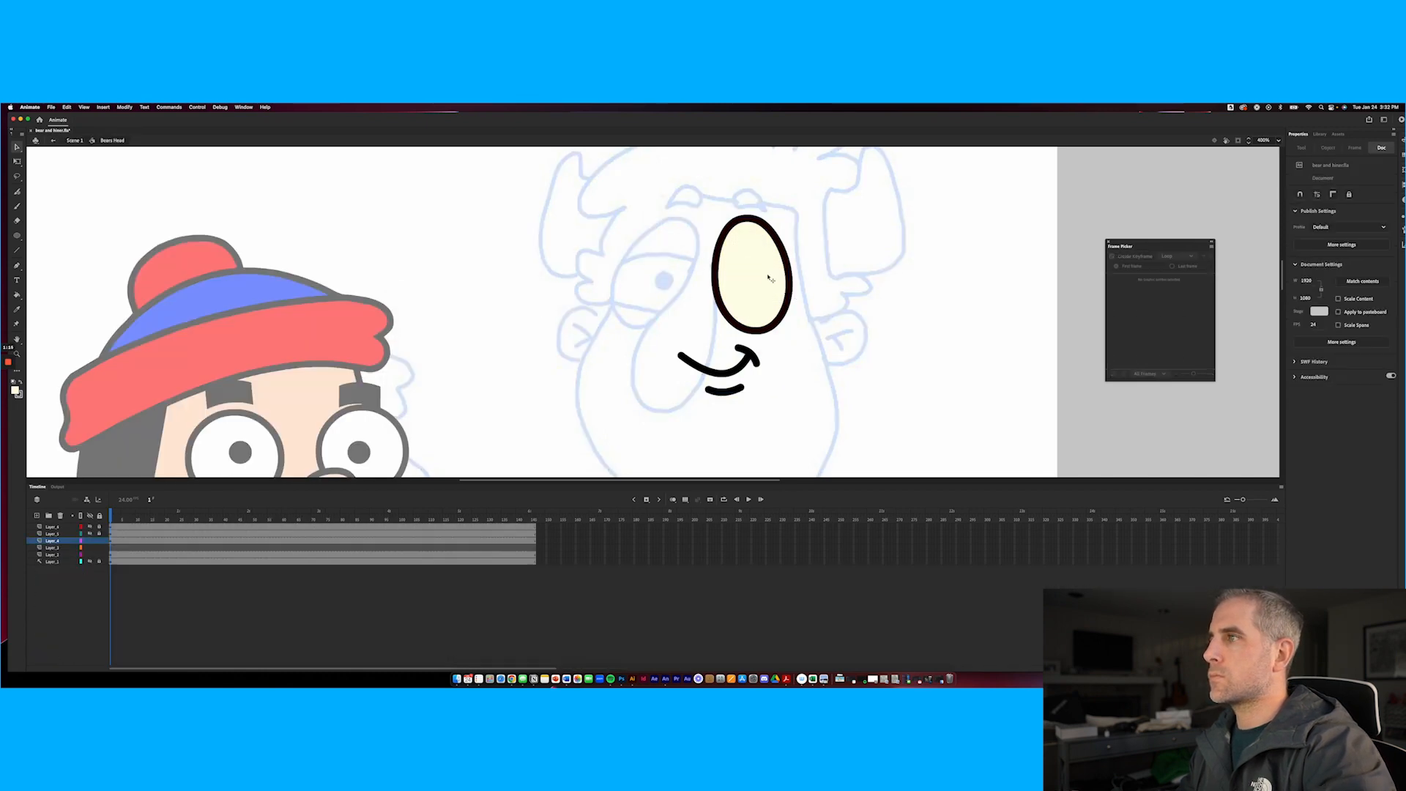
pyautogui.click(91, 534)
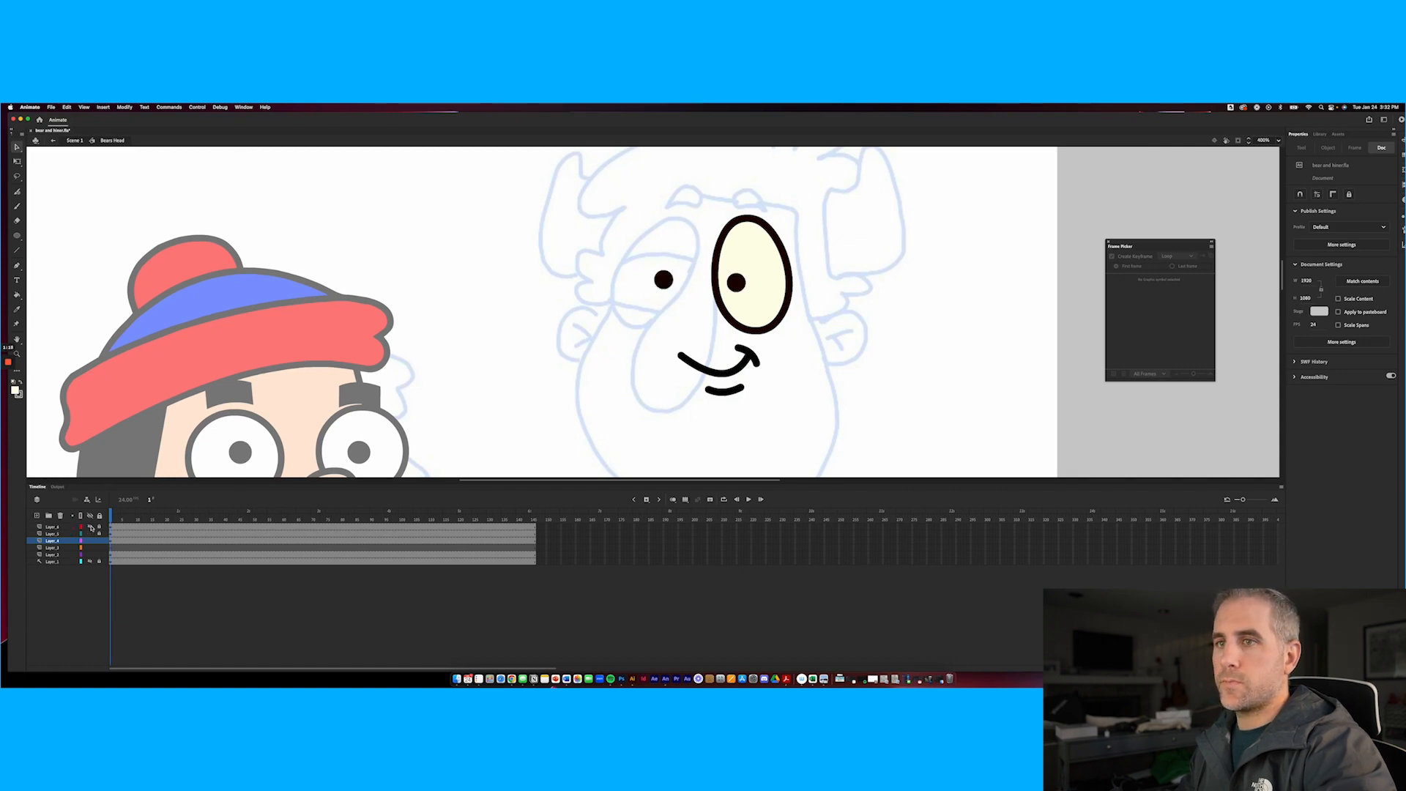
pyautogui.click(91, 528)
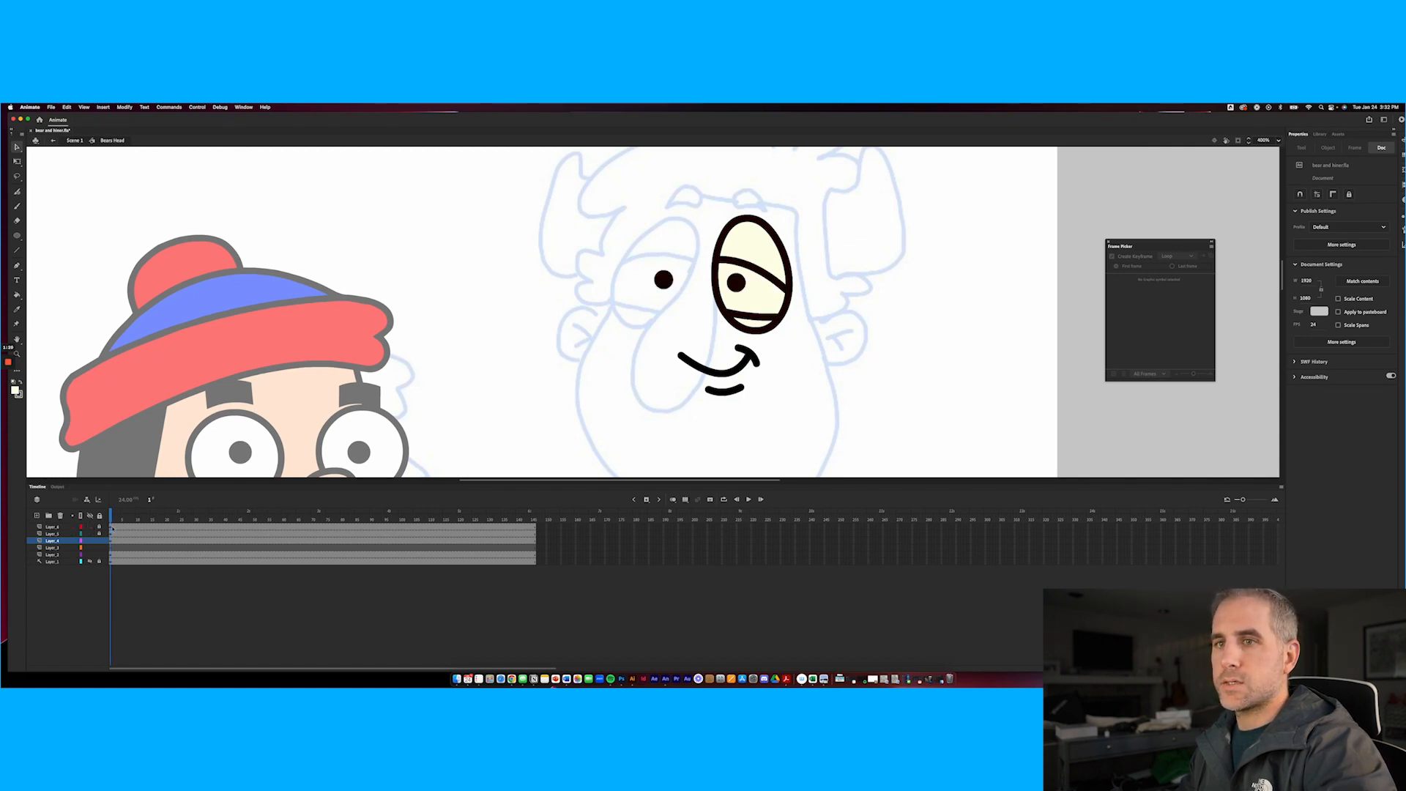
pyautogui.click(111, 528)
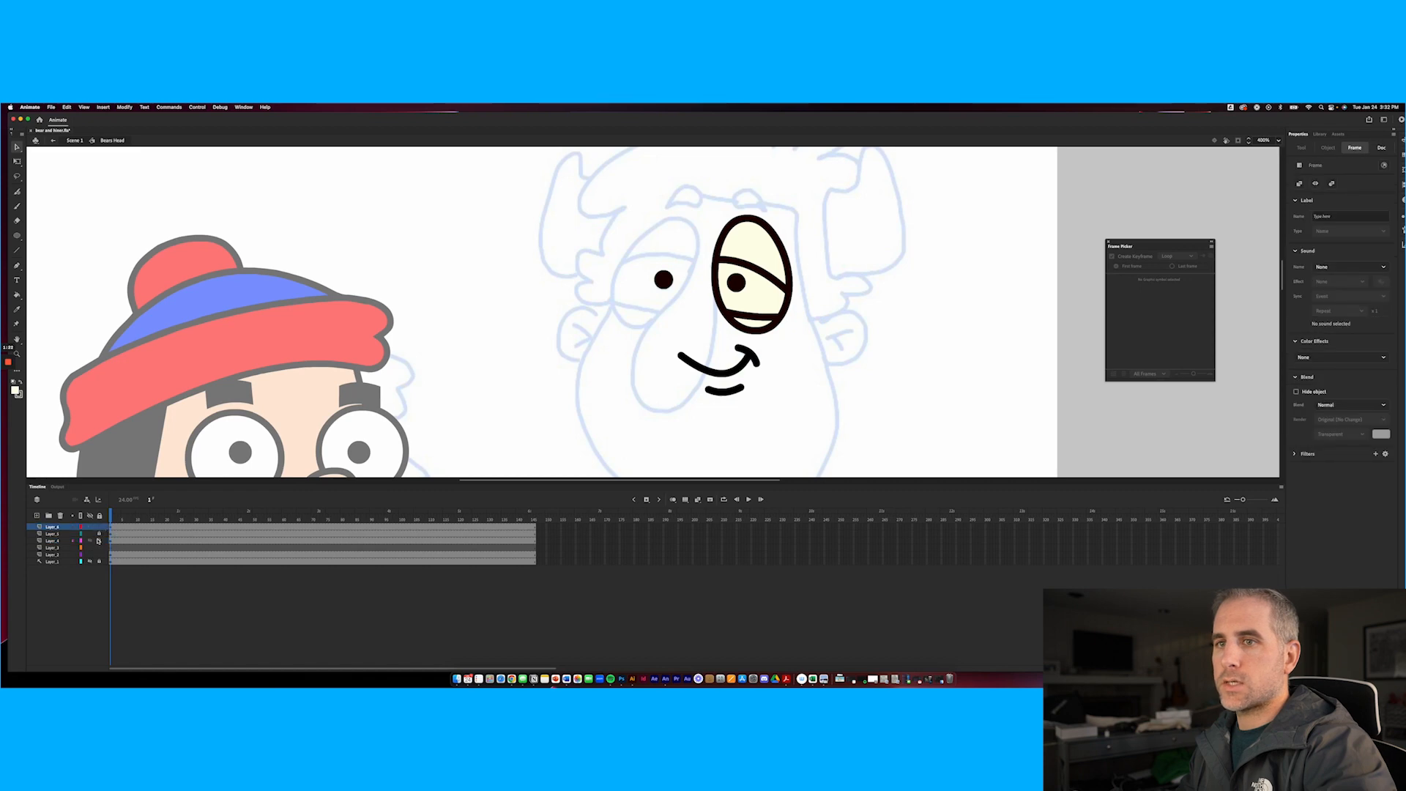
pyautogui.click(61, 317)
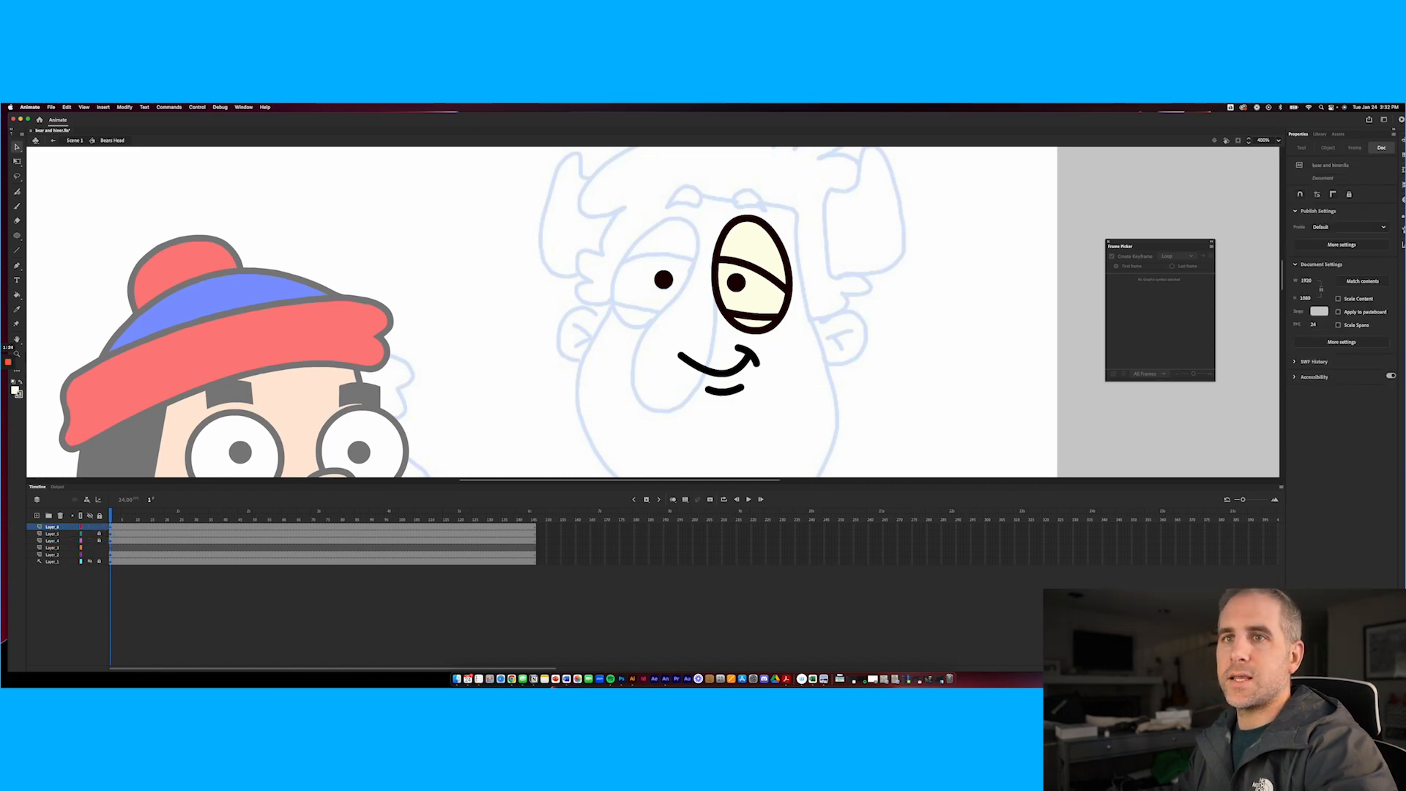
# Set the fill colour to a pale periwinkle blue mixed in the colour picker
pyautogui.click(15, 391)
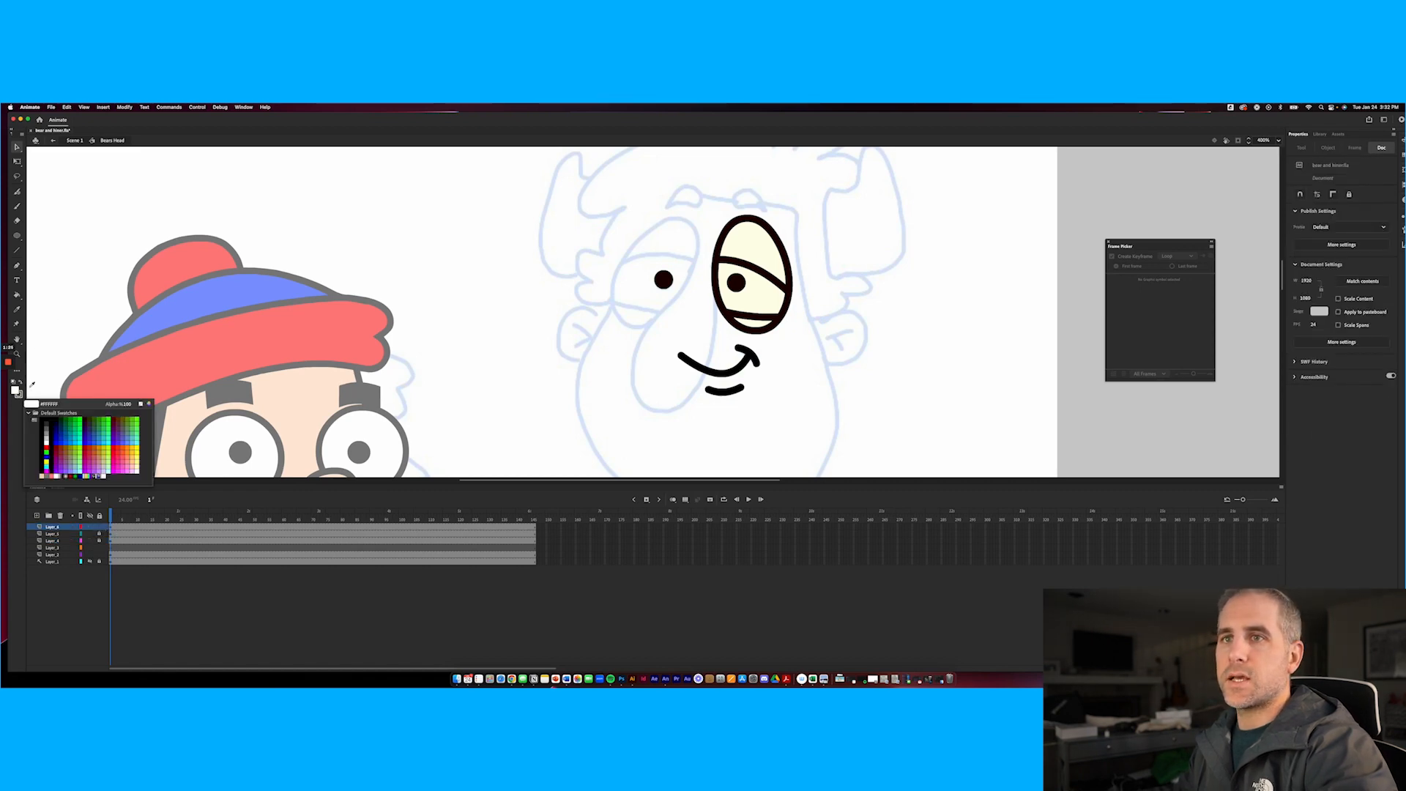
pyautogui.click(125, 439)
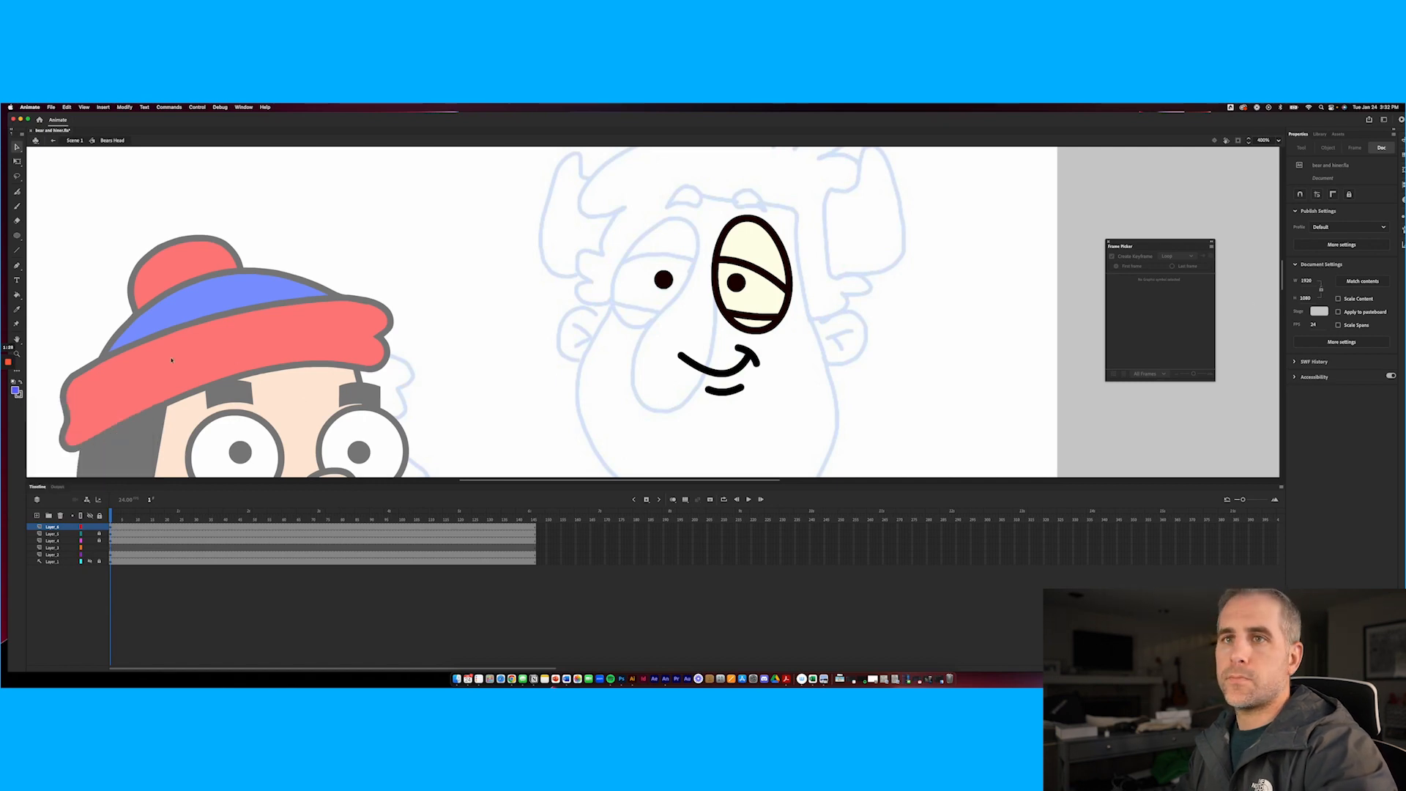
pyautogui.click(15, 389)
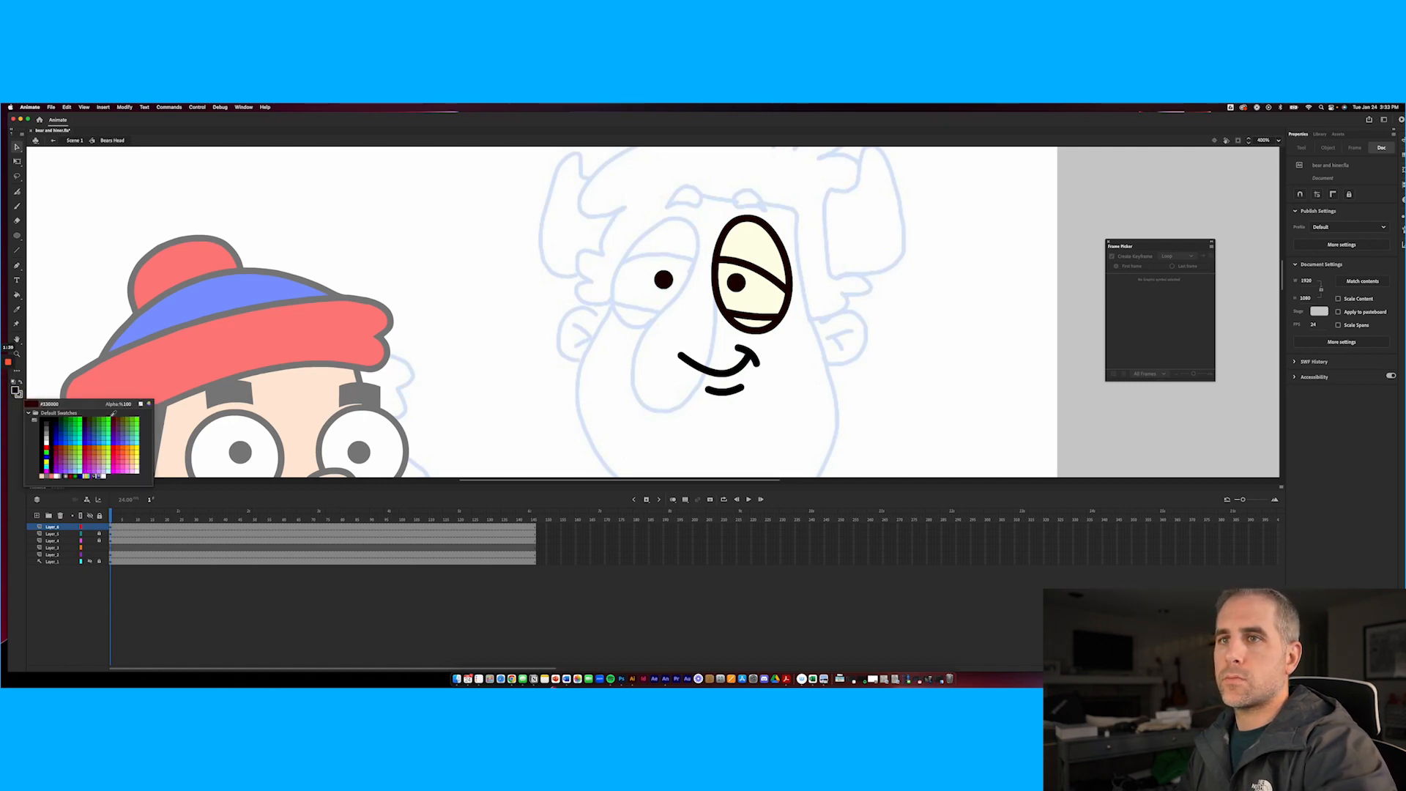
pyautogui.click(148, 404)
pyautogui.click(459, 359)
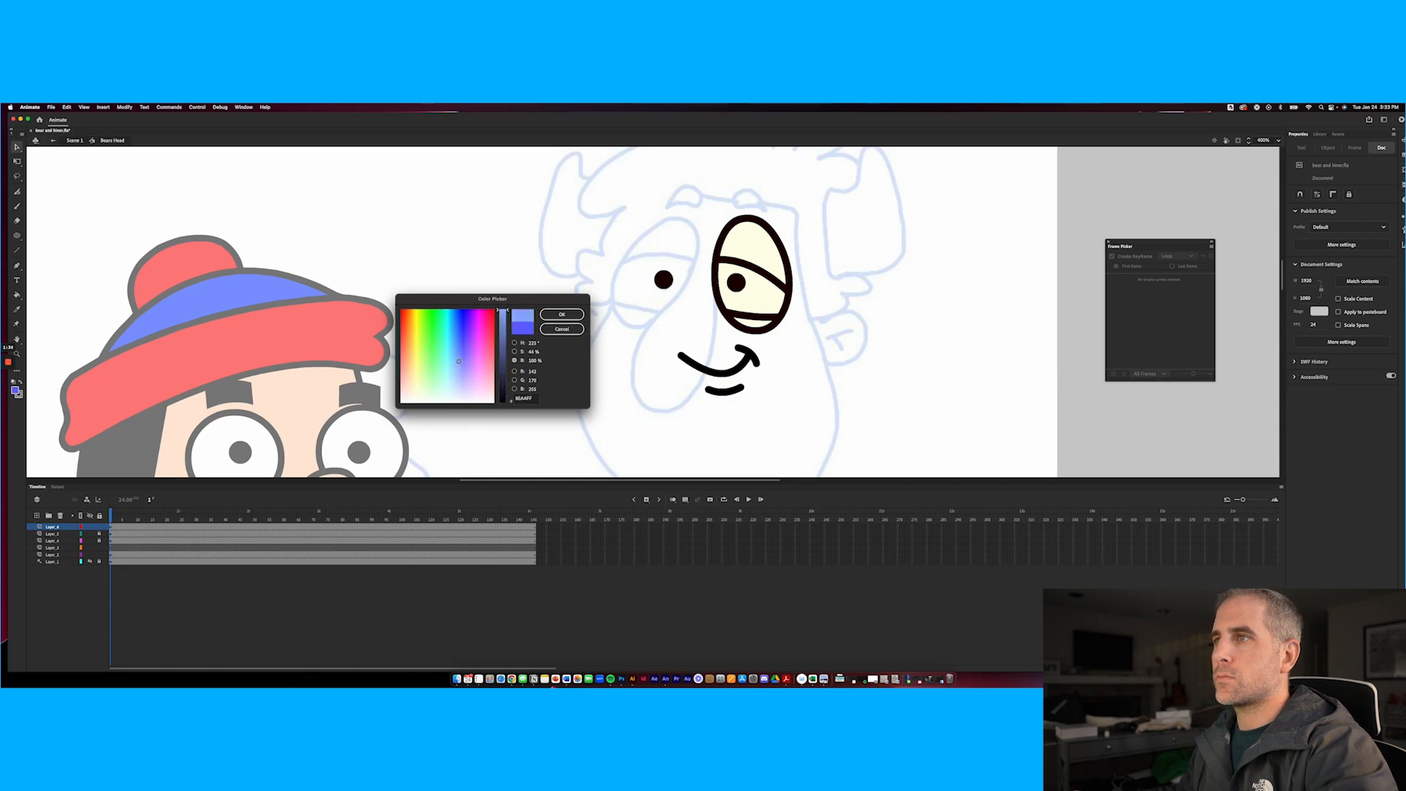
pyautogui.moveTo(459, 361); pyautogui.dragTo(459, 372)
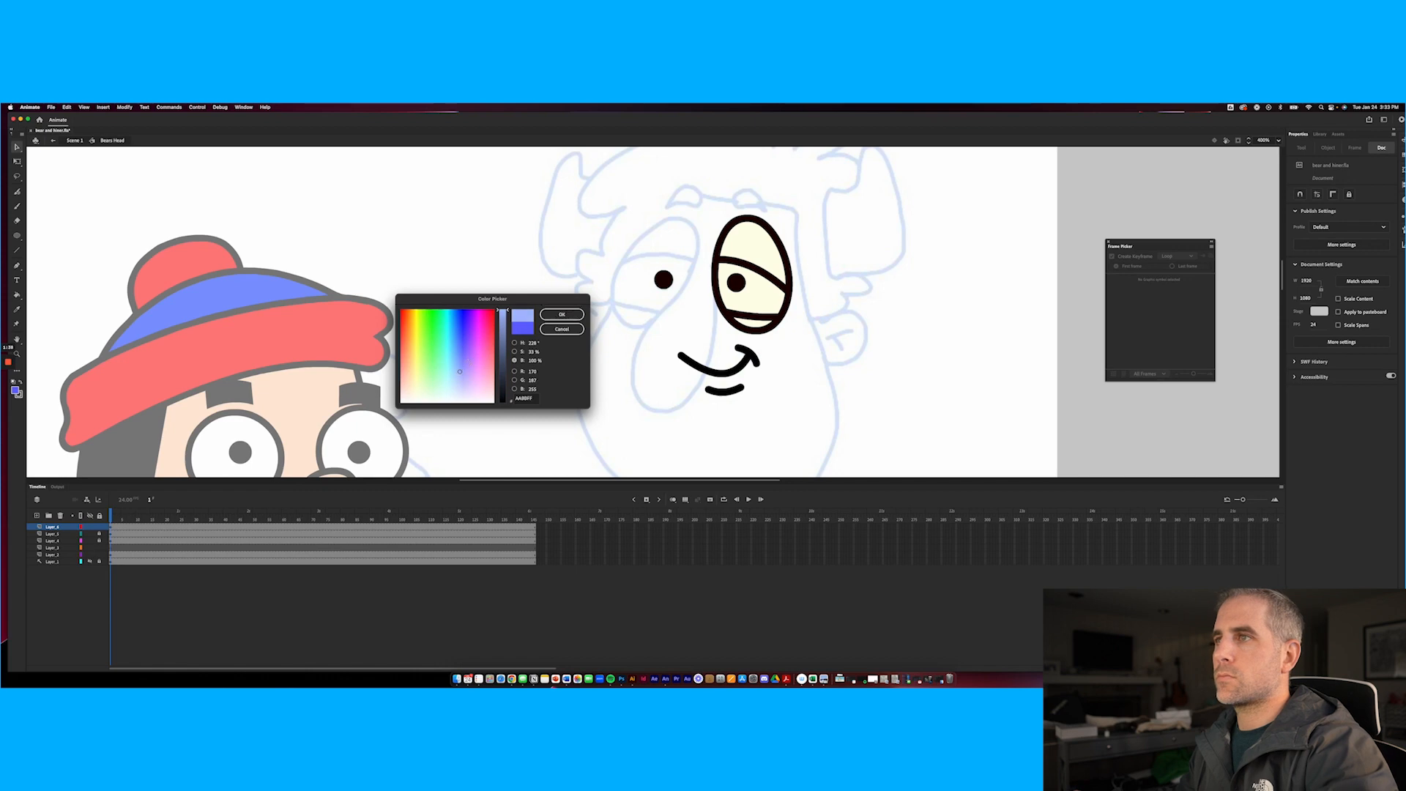
pyautogui.moveTo(458, 371); pyautogui.dragTo(465, 383)
pyautogui.click(562, 315)
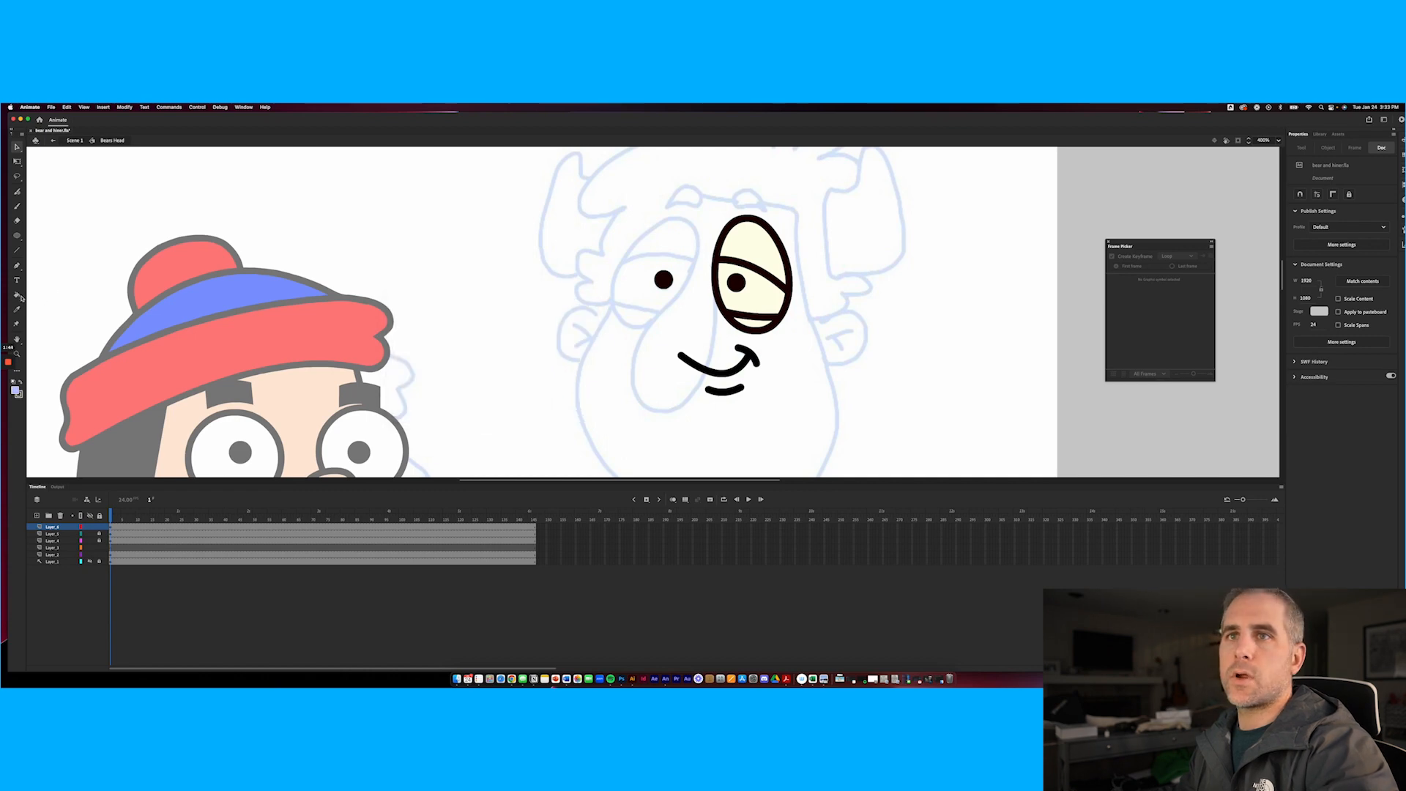
# Fill the upper and lower eyelid areas of the right-hand eye with the pale blue
pyautogui.press('k')
pyautogui.click(759, 258)
pyautogui.click(756, 326)
pyautogui.press('v')
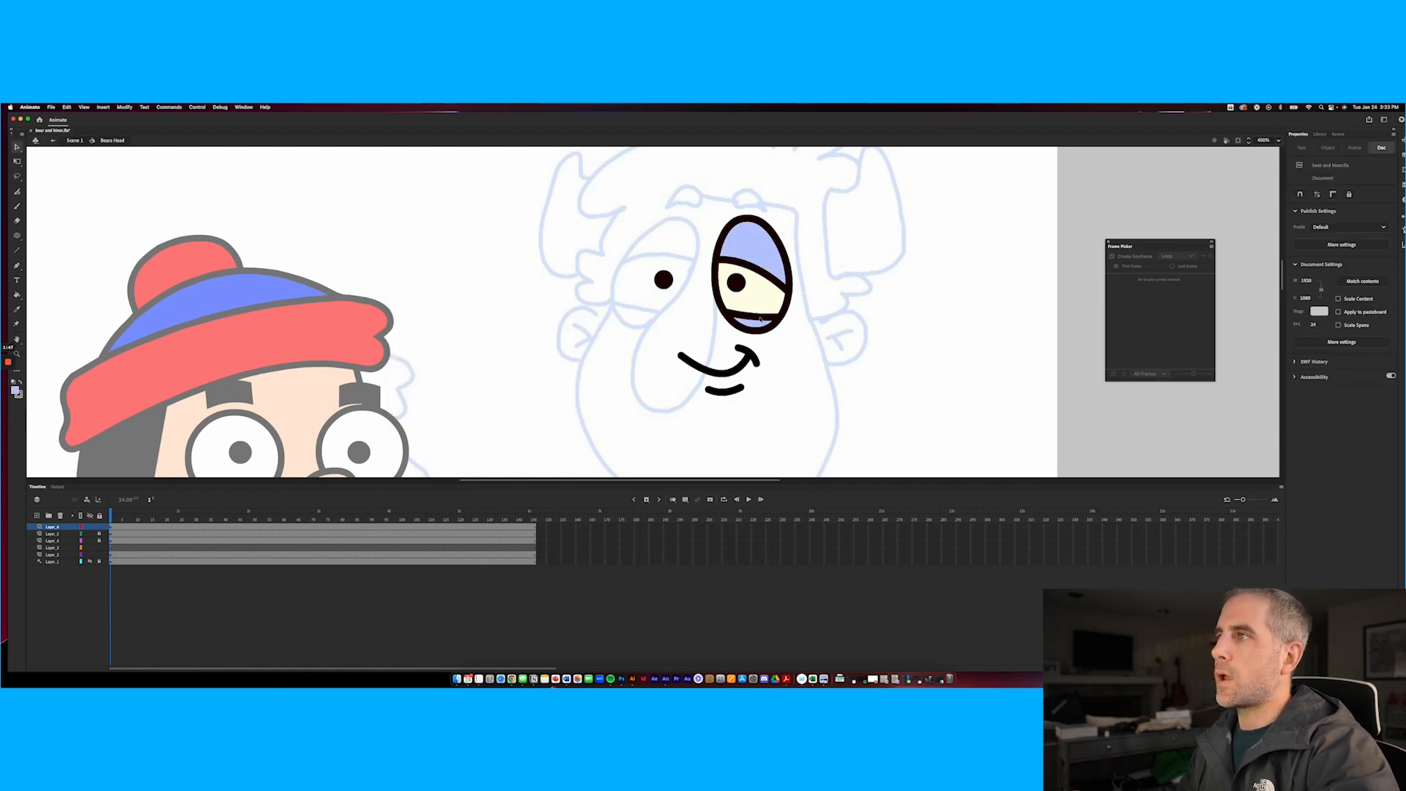
# Select the eyelids' outline, lid lines and both fills, and convert them to a graphic symbol named Bear Eye Blink Right
pyautogui.click(742, 264)
pyautogui.doubleClick(745, 259)
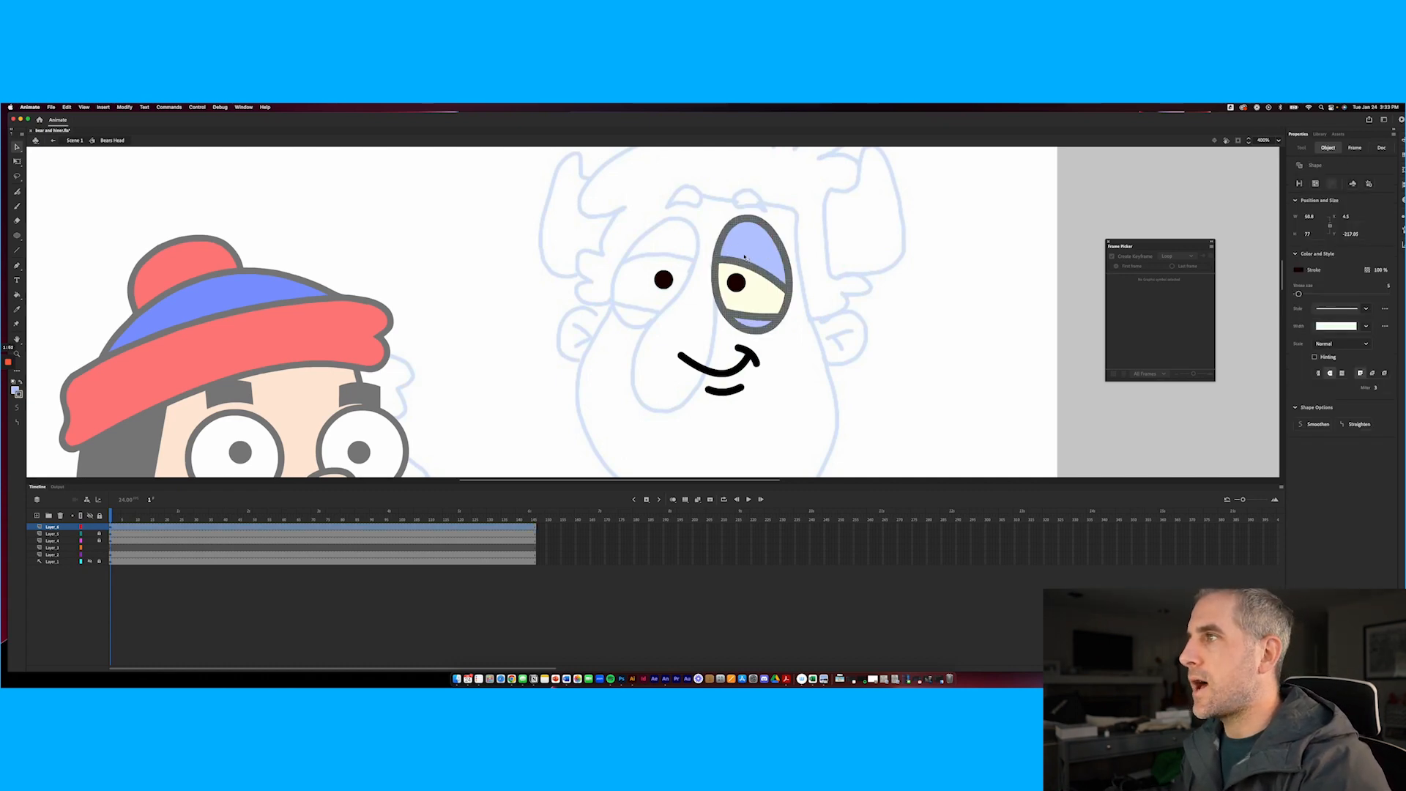
pyautogui.keyDown('shift'); pyautogui.click(744, 258); pyautogui.keyUp('shift')
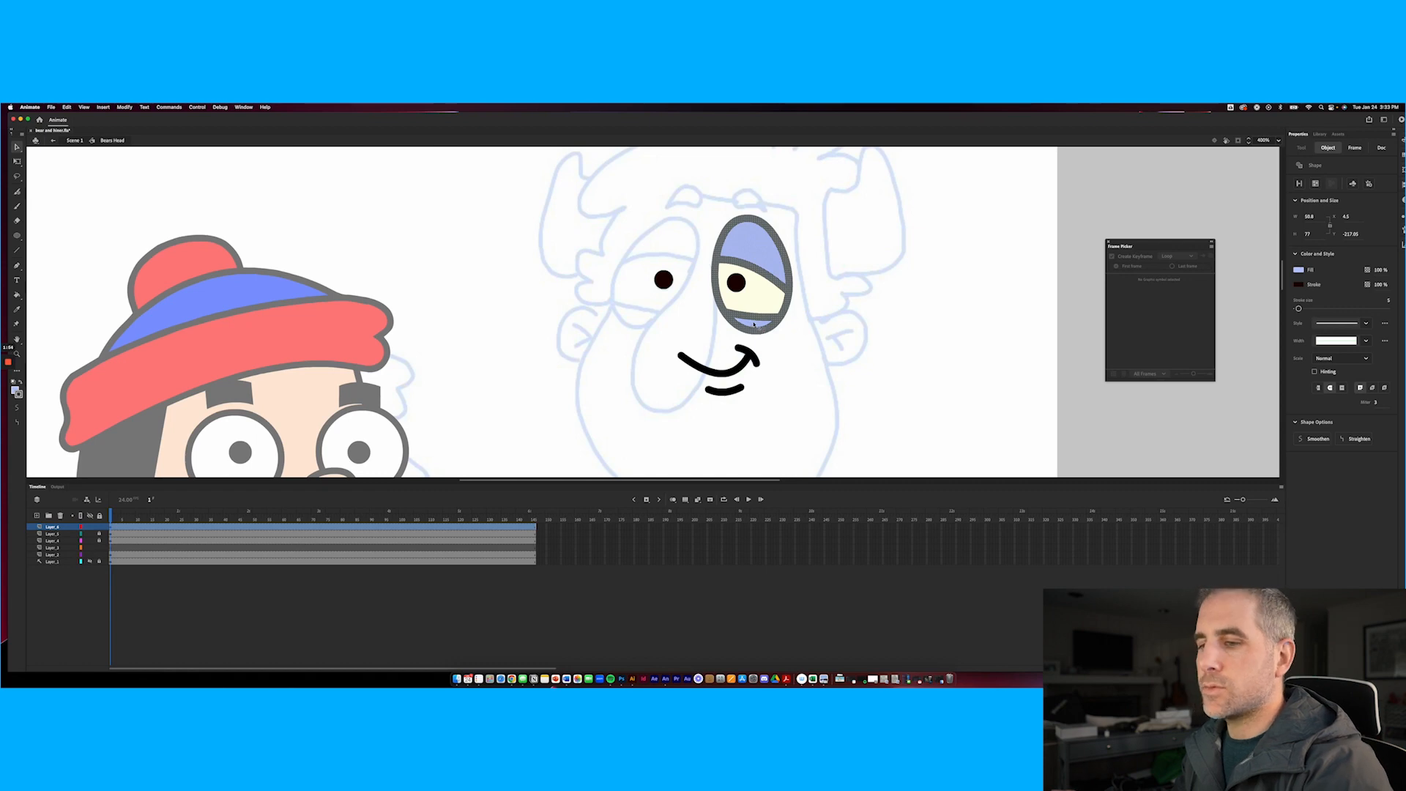
pyautogui.moveTo(740, 245); pyautogui.dragTo(875, 256)
pyautogui.press('super+z')
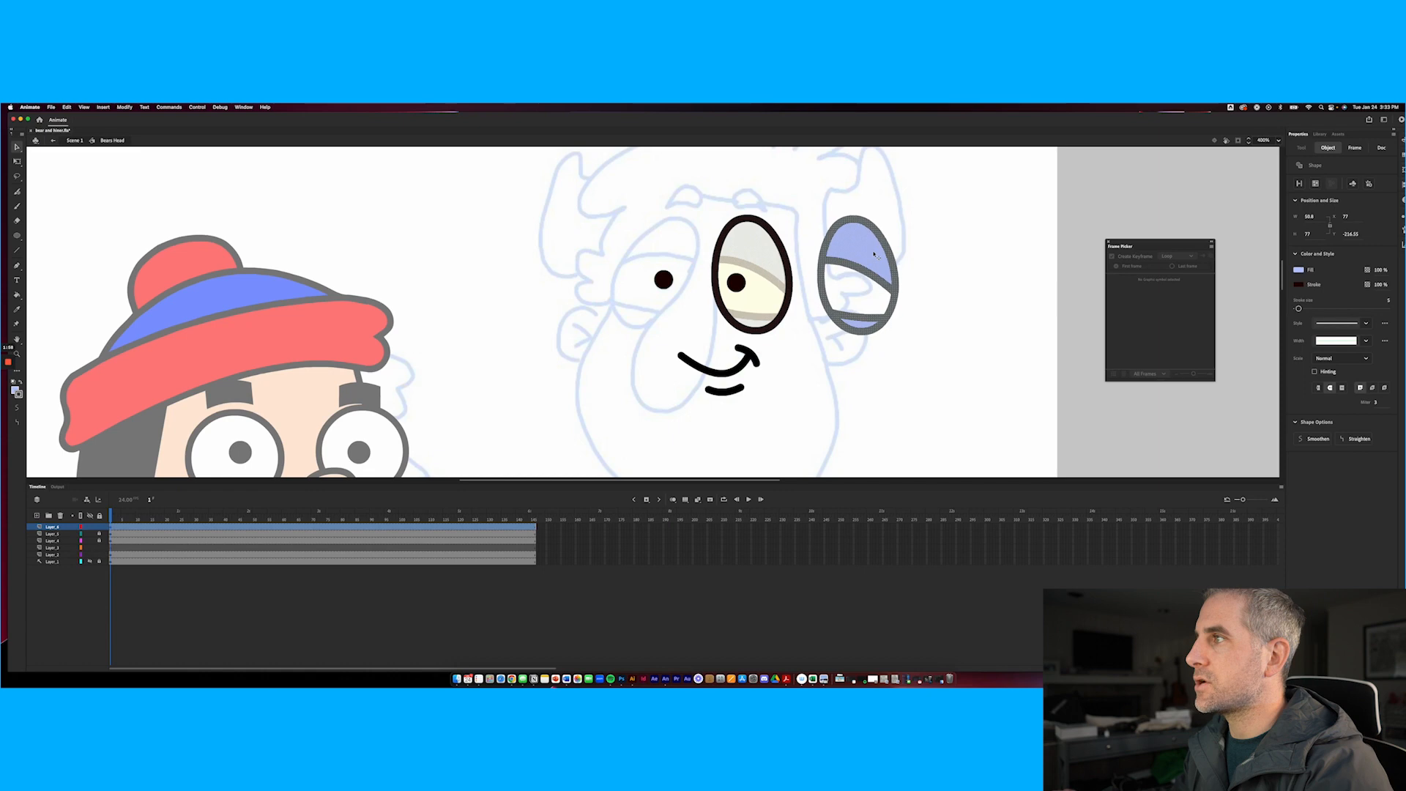
pyautogui.press('super+z')
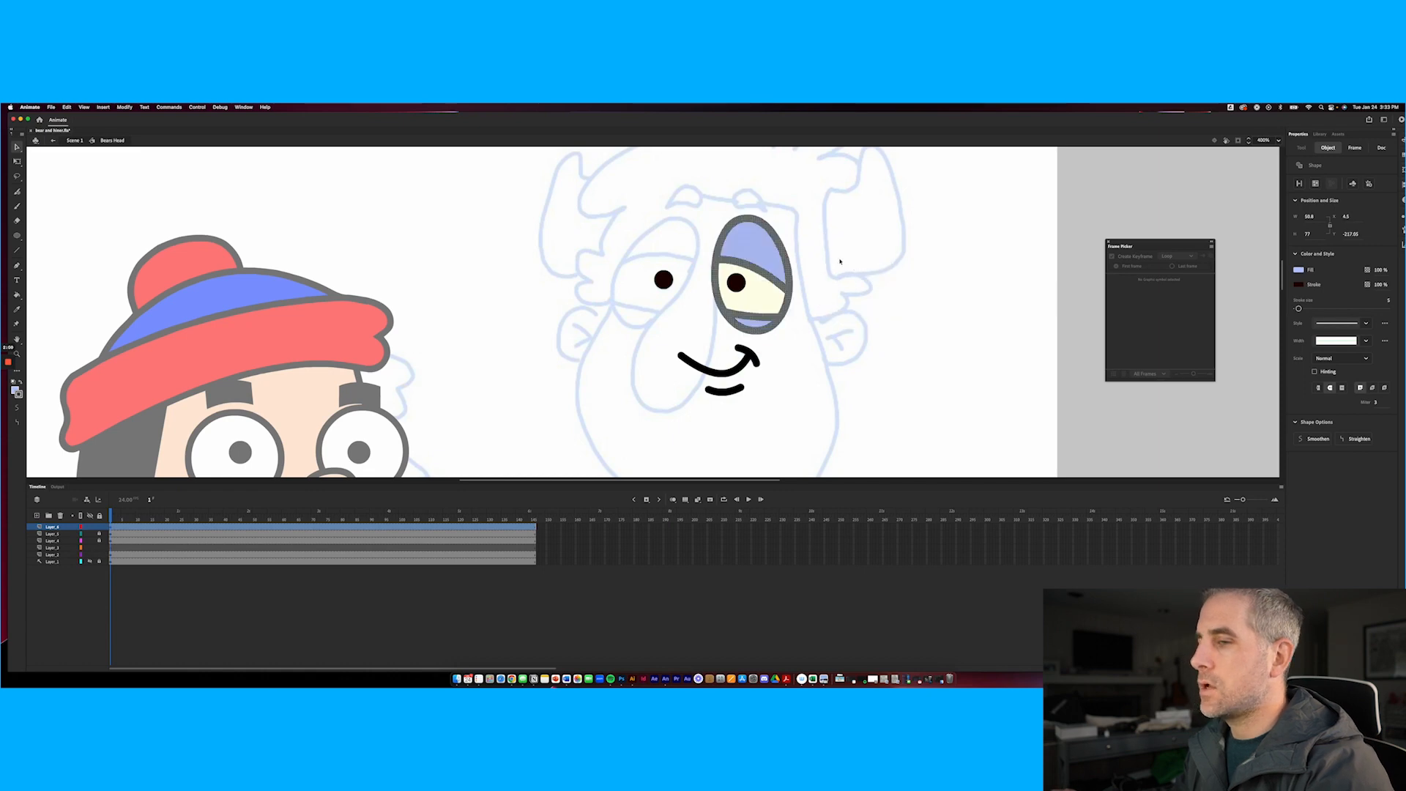
pyautogui.press('F8')
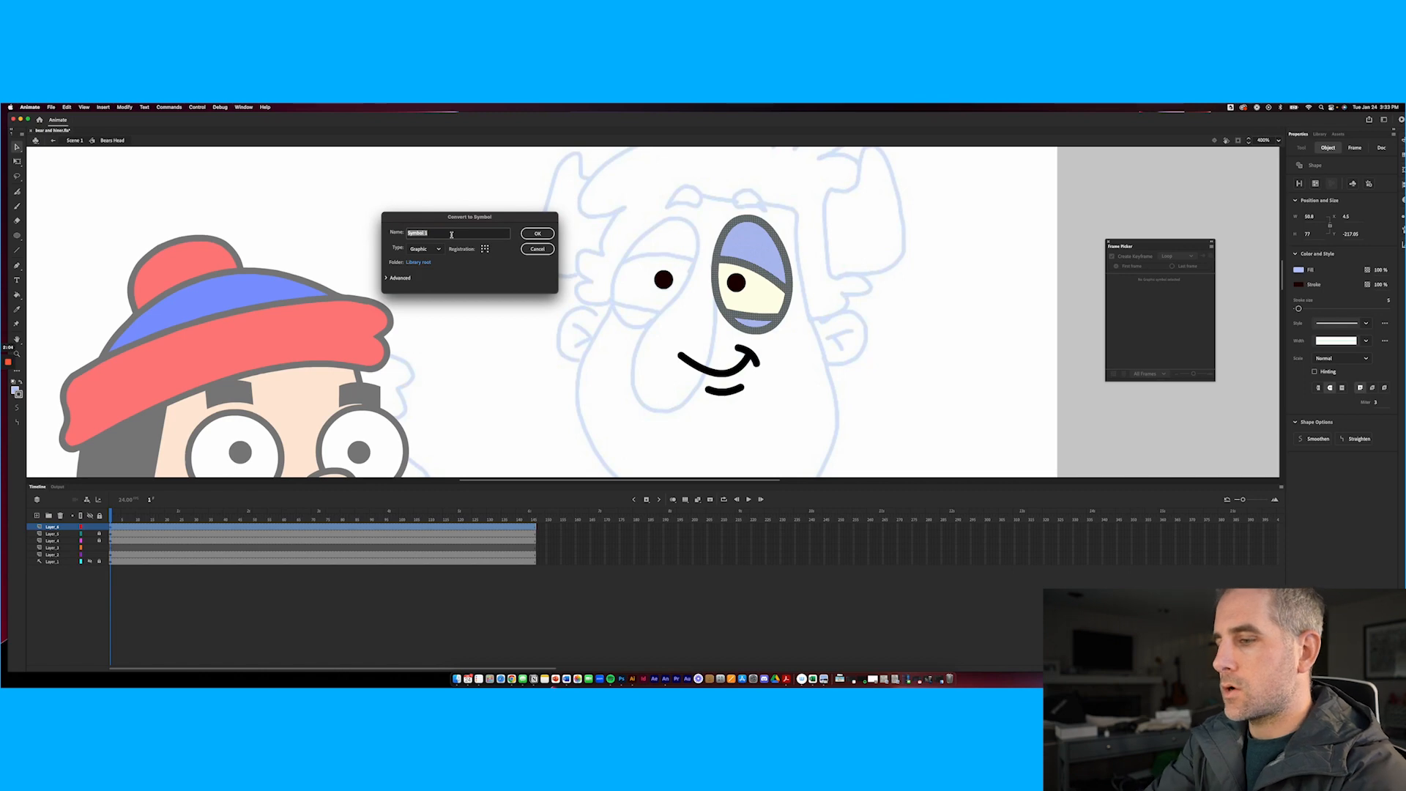
pyautogui.write('Bear')
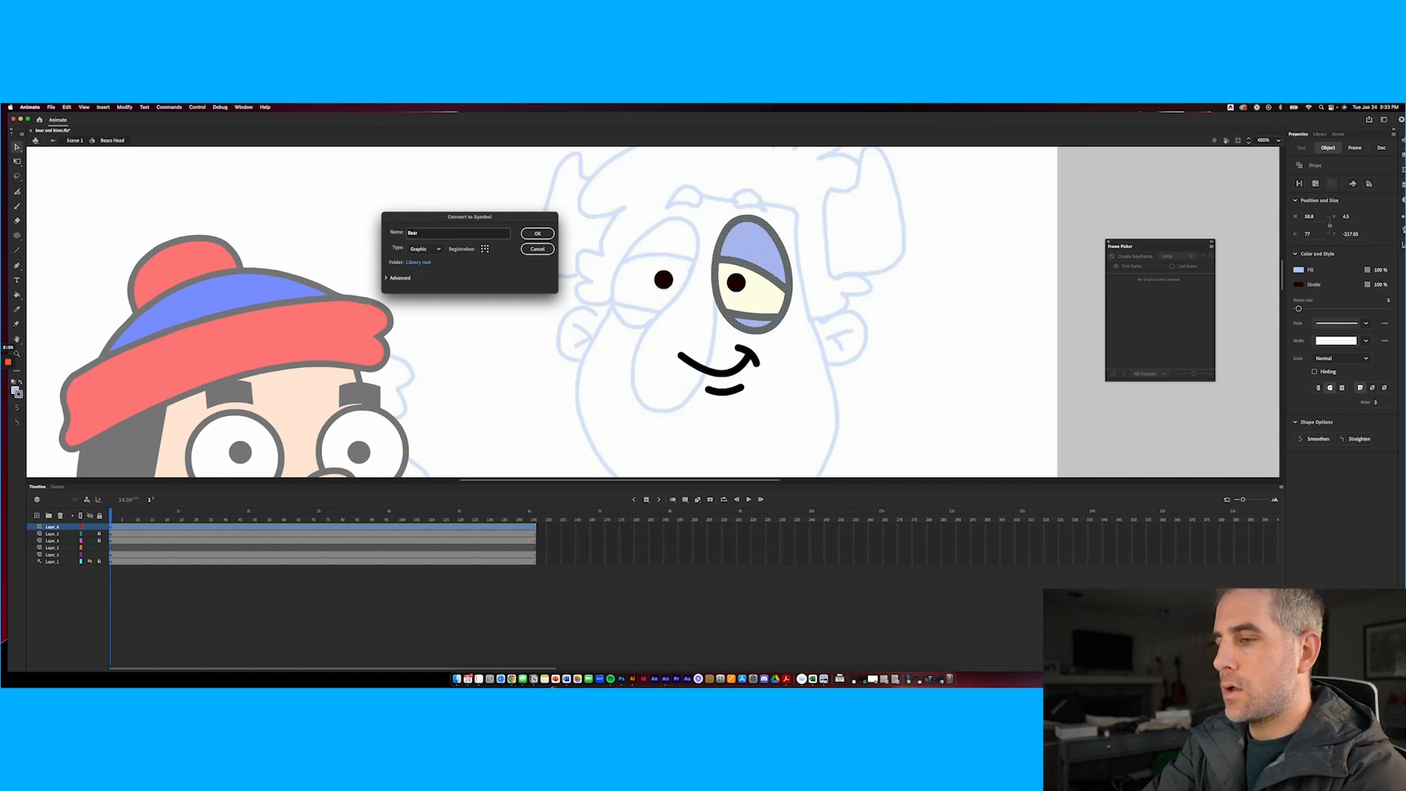
pyautogui.write(' Eye Blink Right')
pyautogui.press('Return')
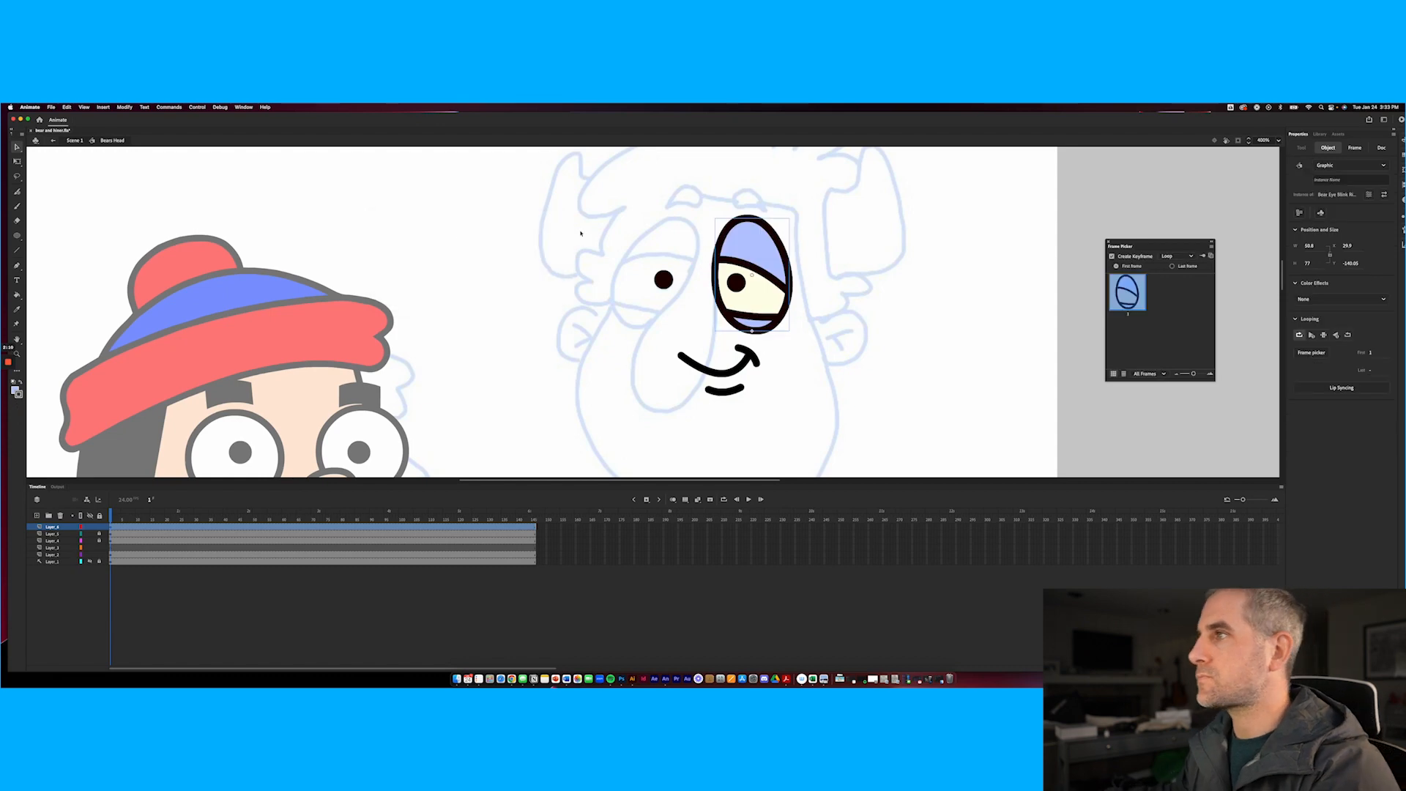
pyautogui.moveTo(749, 250)
pyautogui.mouseDown()
pyautogui.moveTo(699, 248)
pyautogui.moveTo(774, 259)
pyautogui.mouseUp()
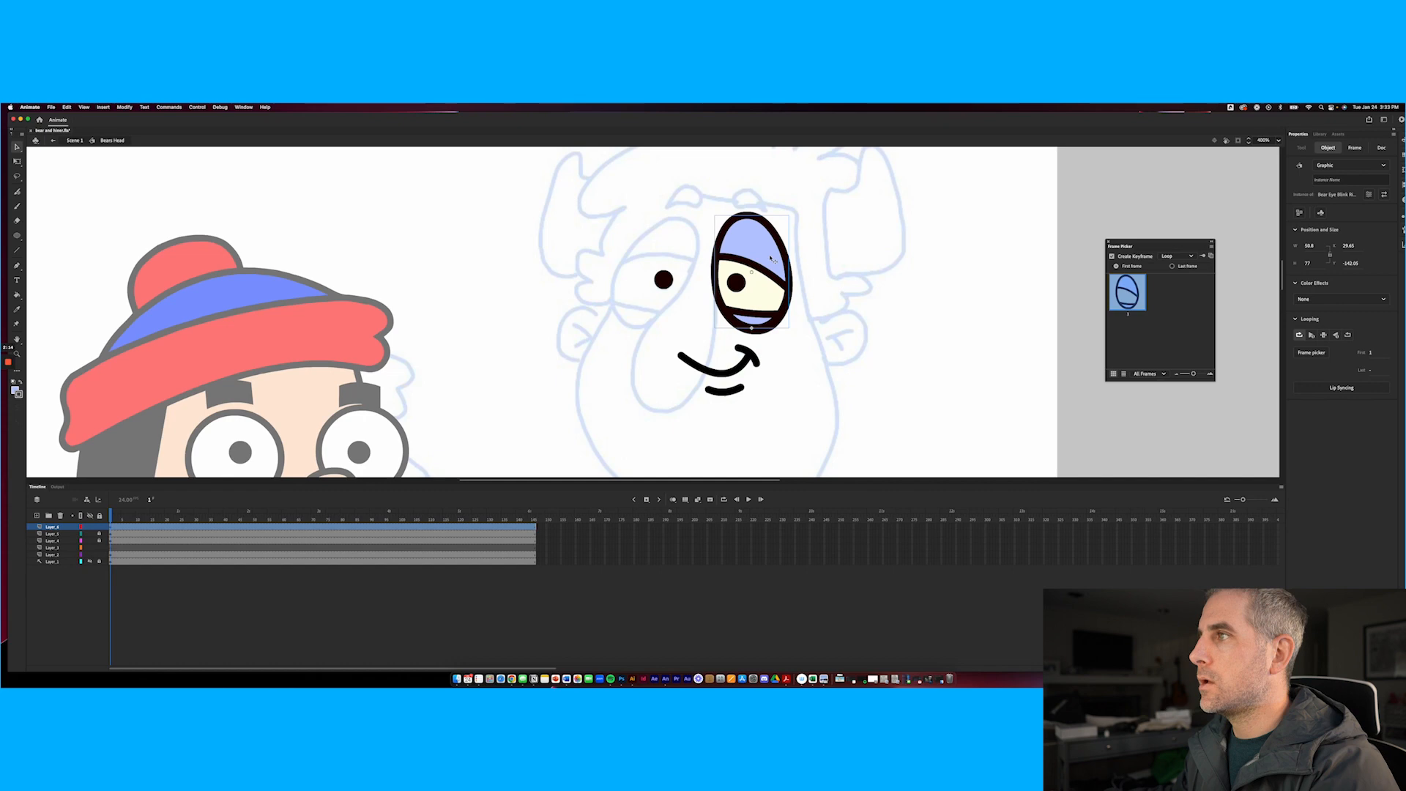
pyautogui.press('super+z')
pyautogui.press('super+y')
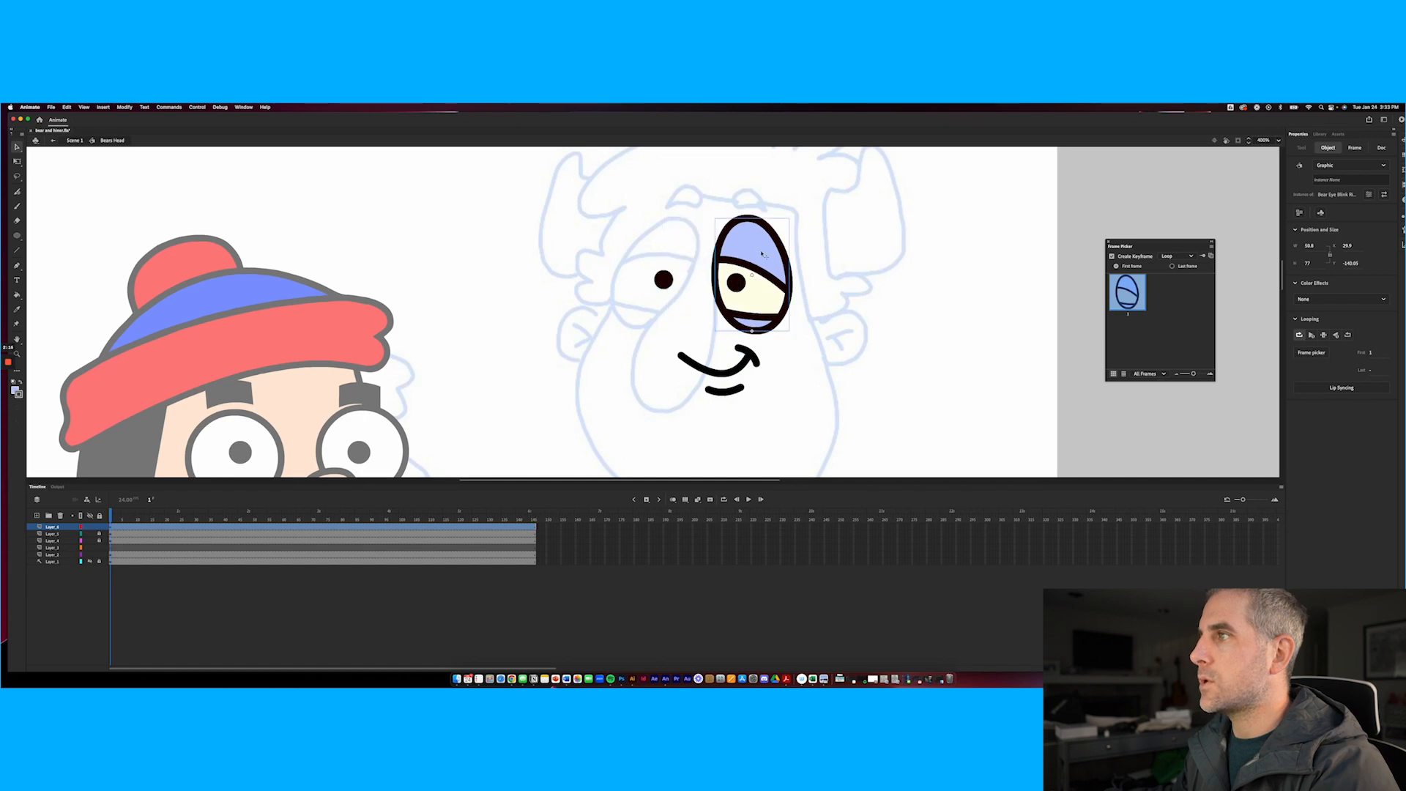
# Open the eyelid symbol, add a new layer, and create blank keyframes after the first frame on the eyelid drawing's layer
pyautogui.doubleClick(762, 254)
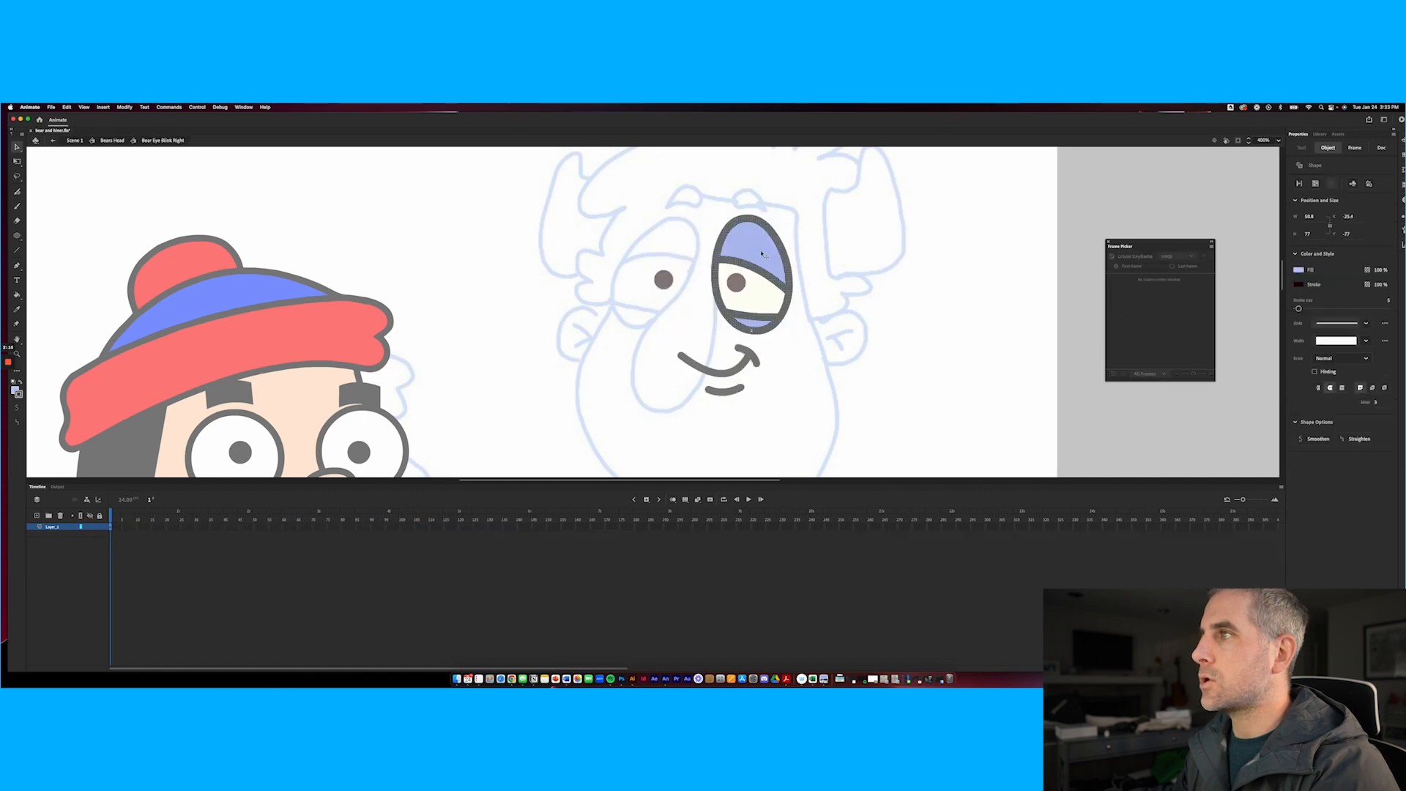
pyautogui.click(37, 515)
pyautogui.click(114, 534)
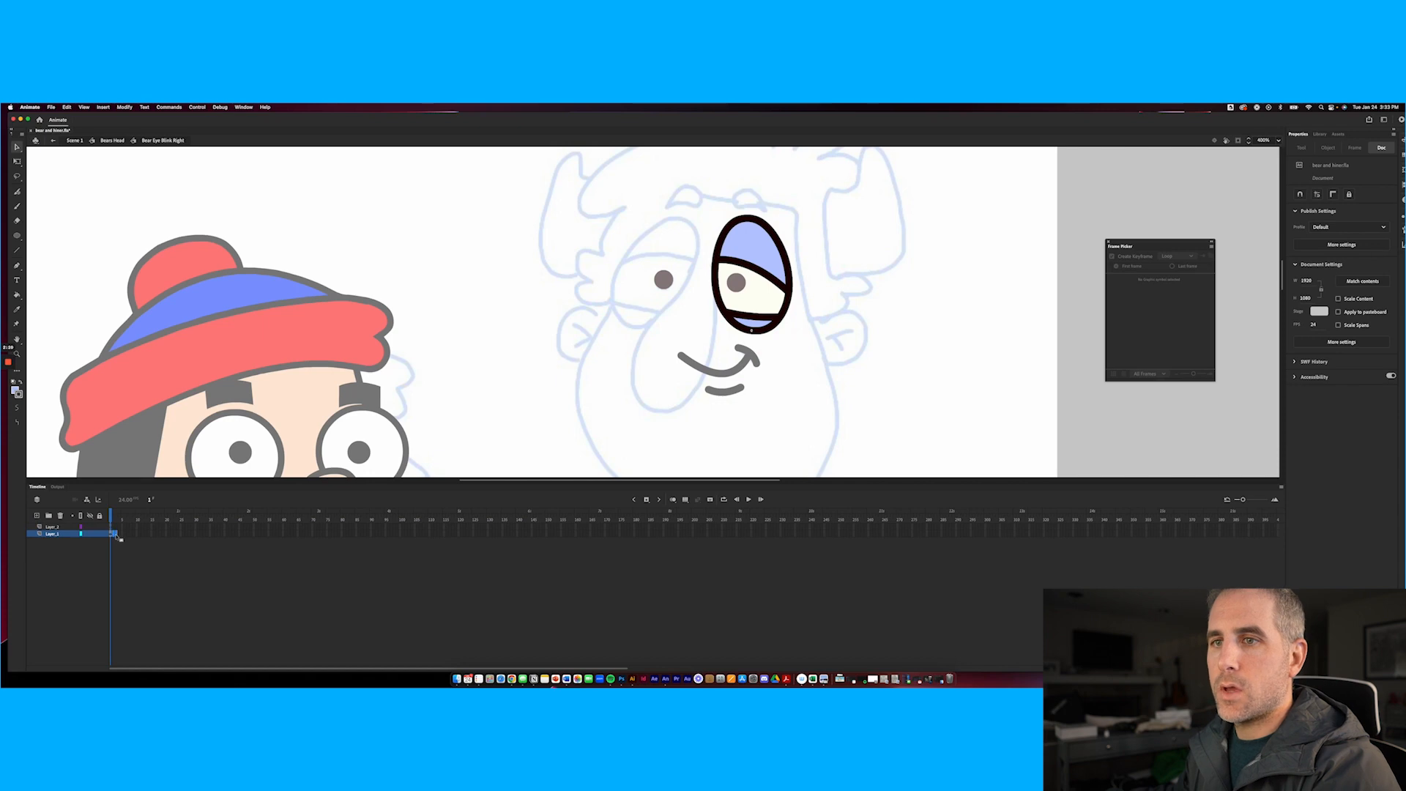
pyautogui.rightClick(116, 537)
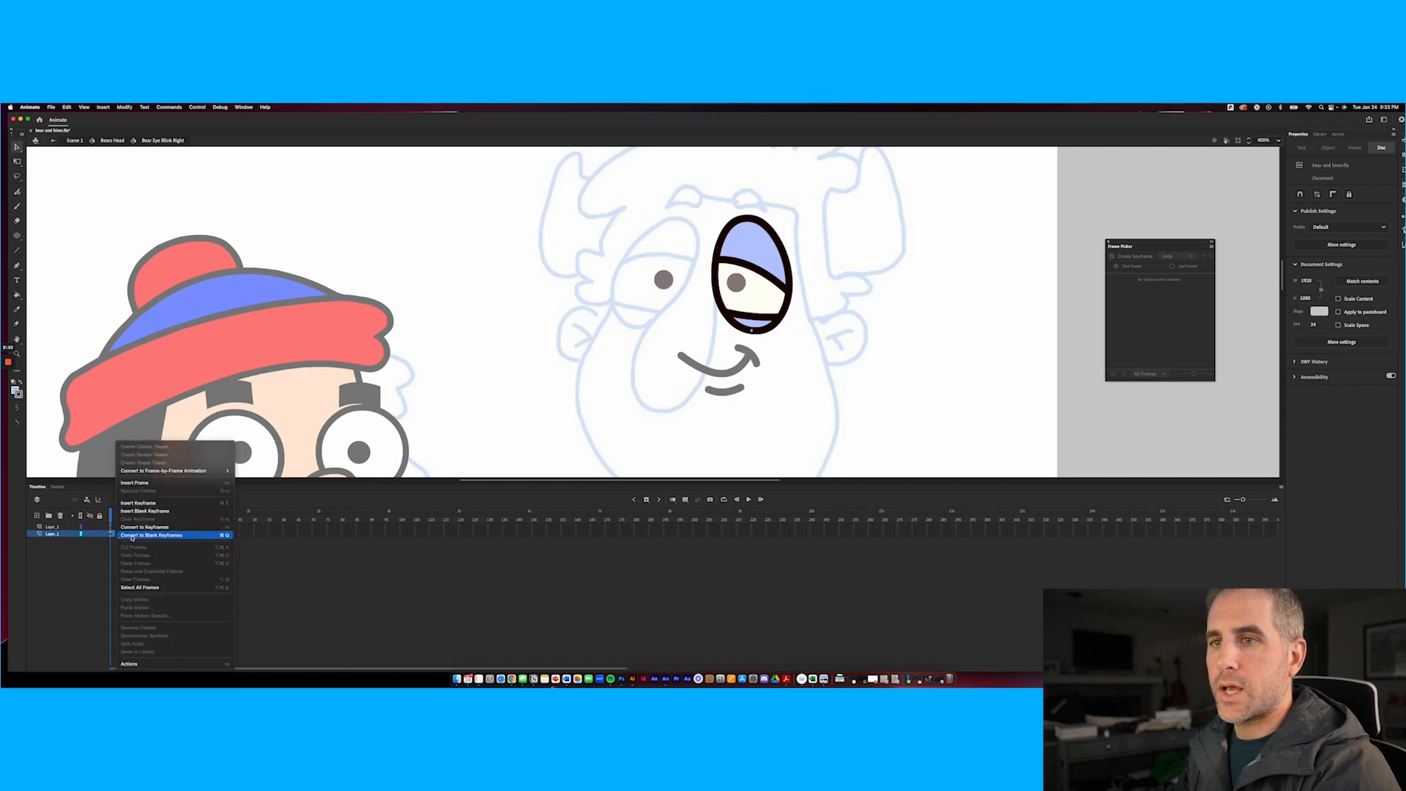
pyautogui.click(136, 534)
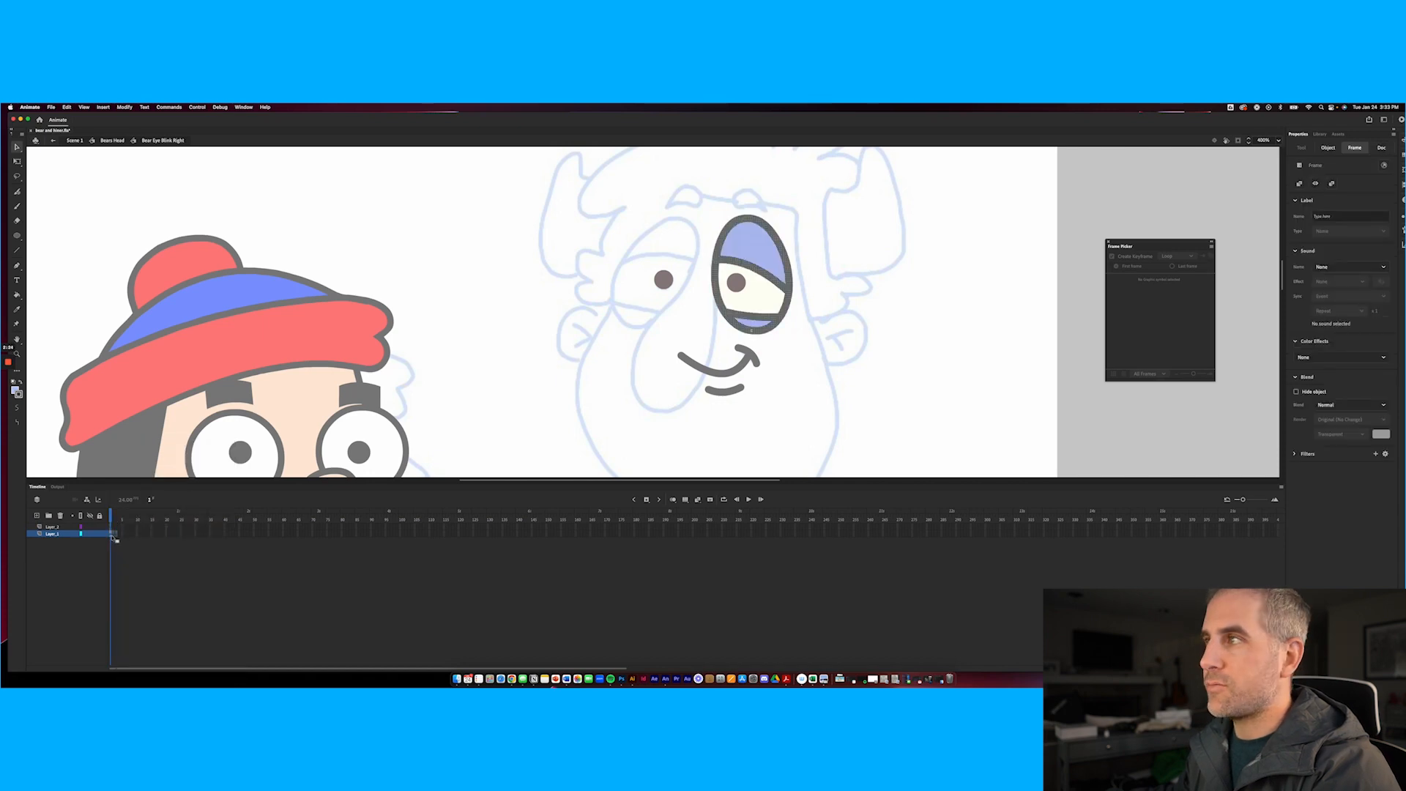
pyautogui.click(116, 537)
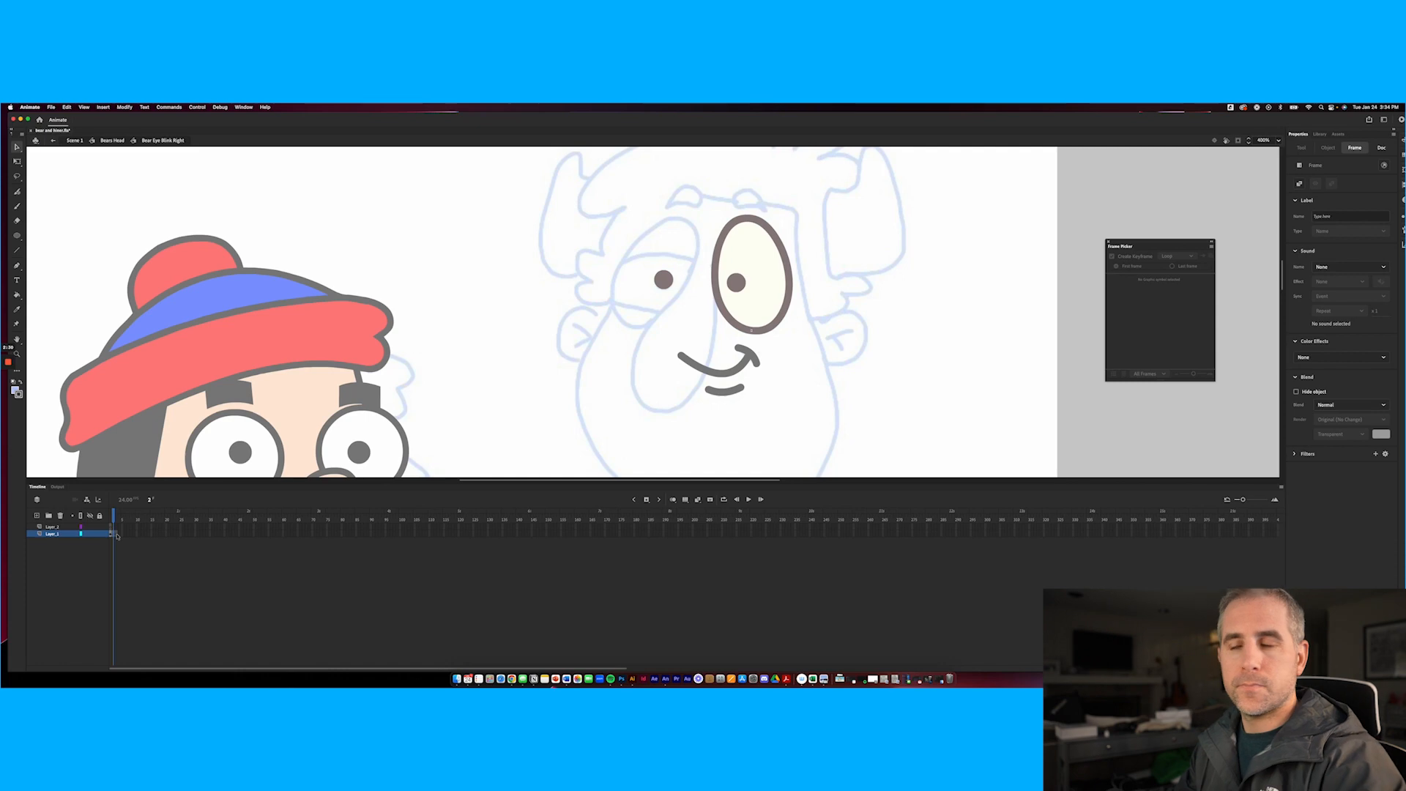
pyautogui.click(121, 535)
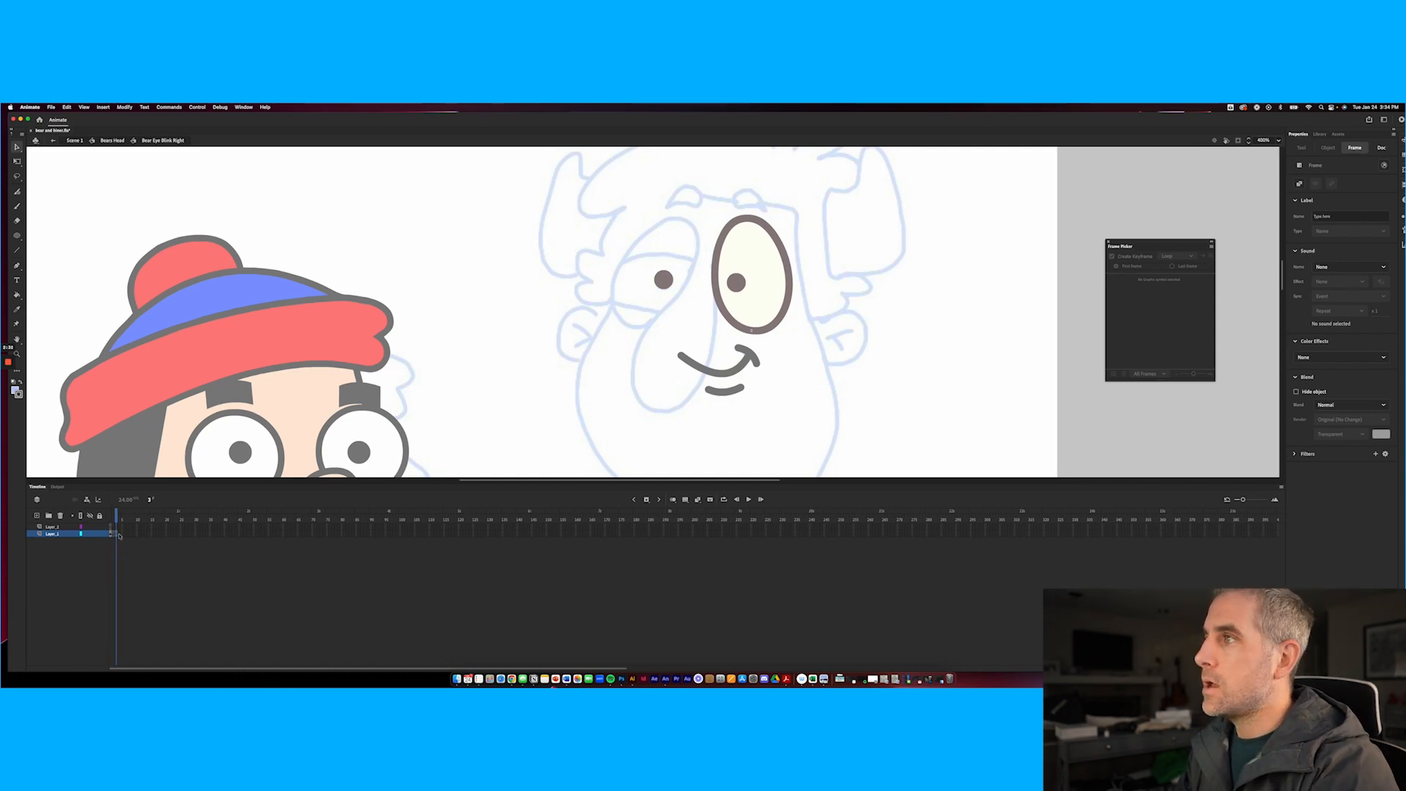
# Copy the eyelid drawing from the first frame and paste it in place on the third frame
pyautogui.click(111, 536)
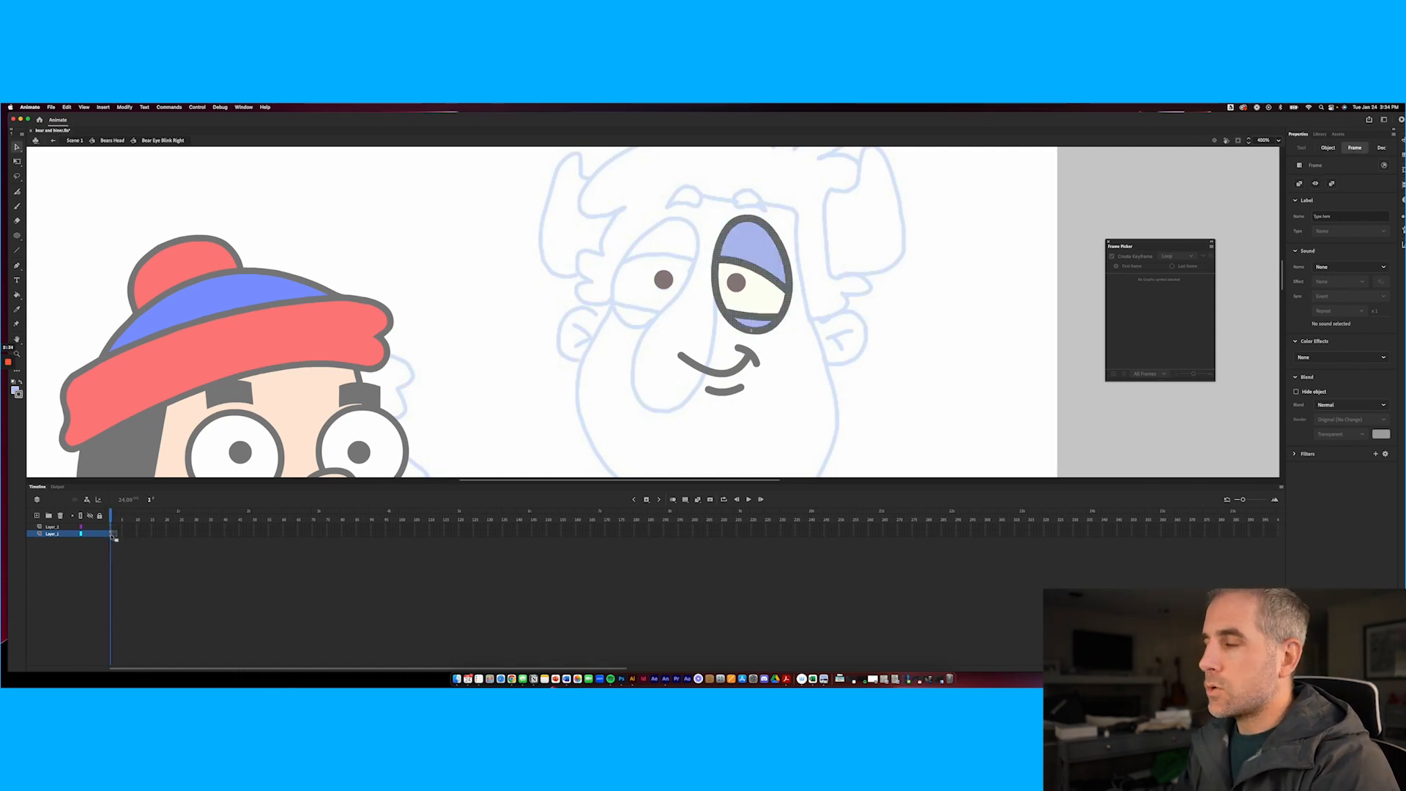
pyautogui.click(117, 536)
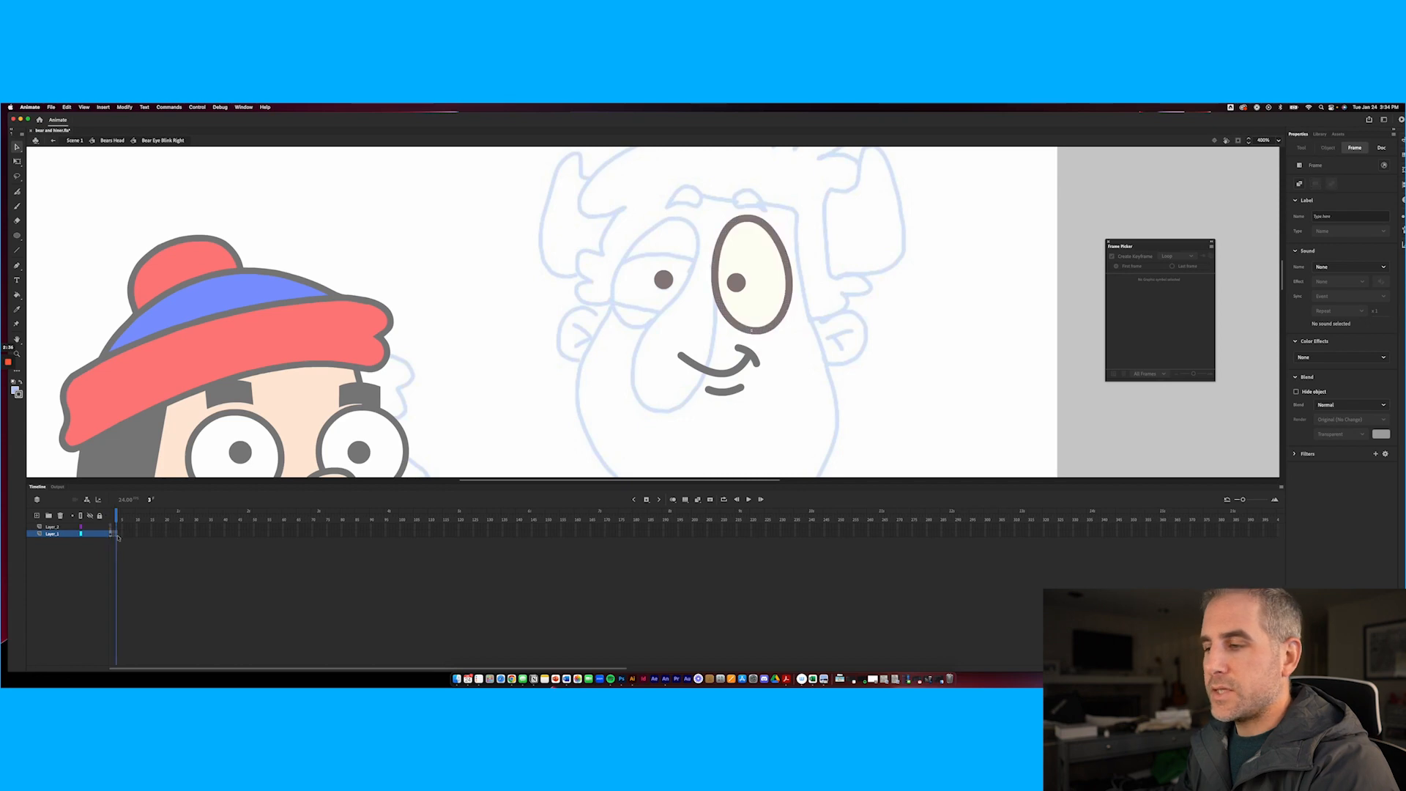
pyautogui.press('super+shift+v')
pyautogui.click(434, 395)
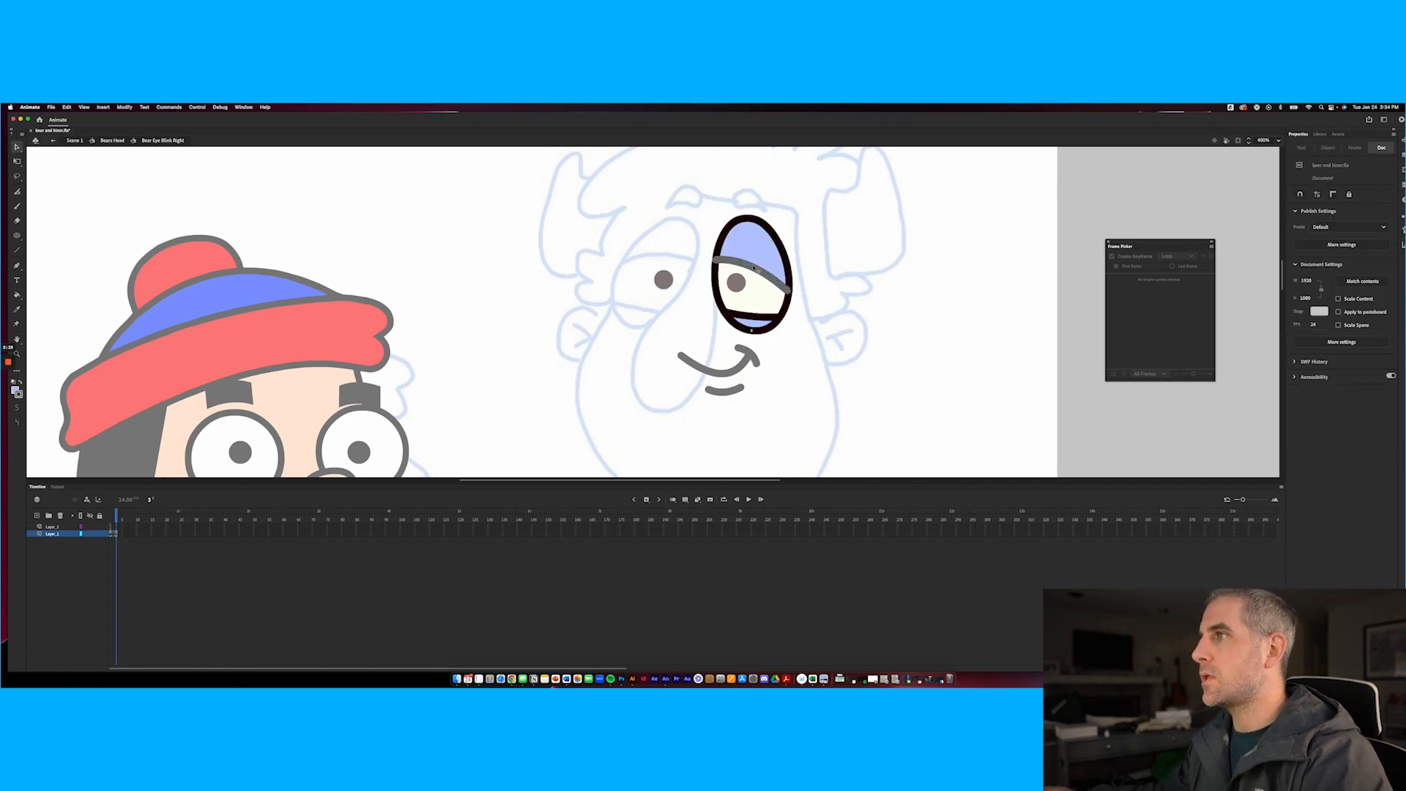
# Delete the upper and lower lid lines inside the eye and fill the whole eye opening with the pale blue
pyautogui.click(756, 316)
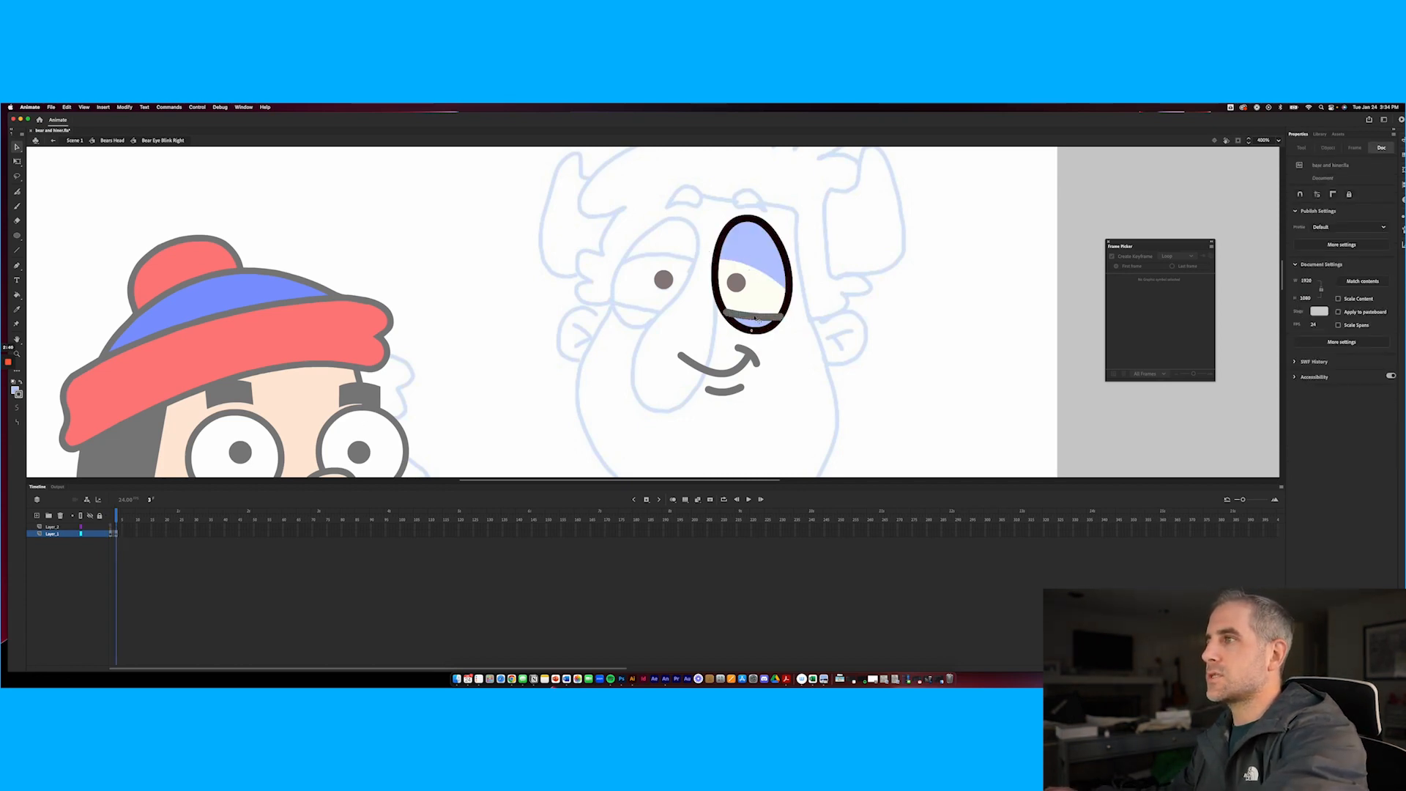
pyautogui.press('Delete')
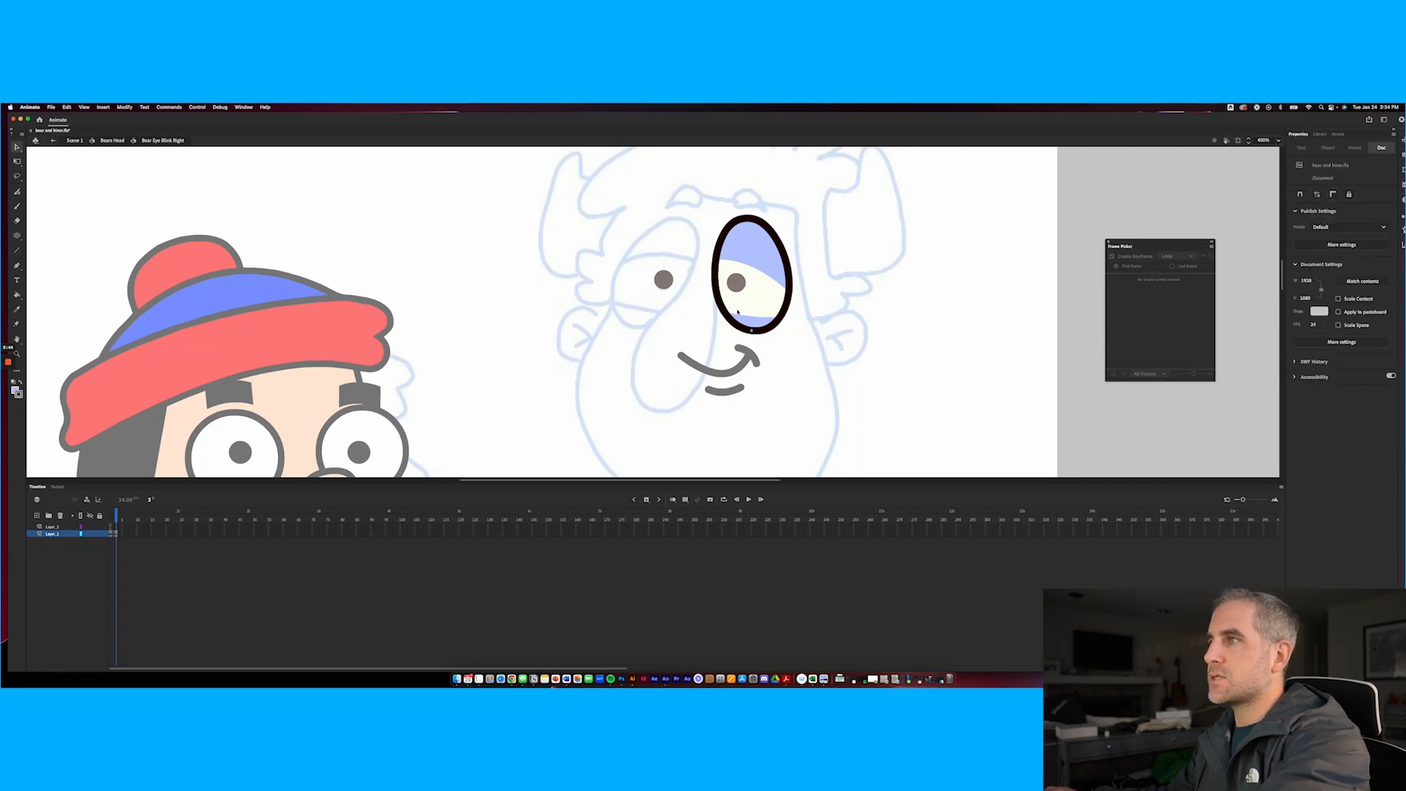
pyautogui.press('k')
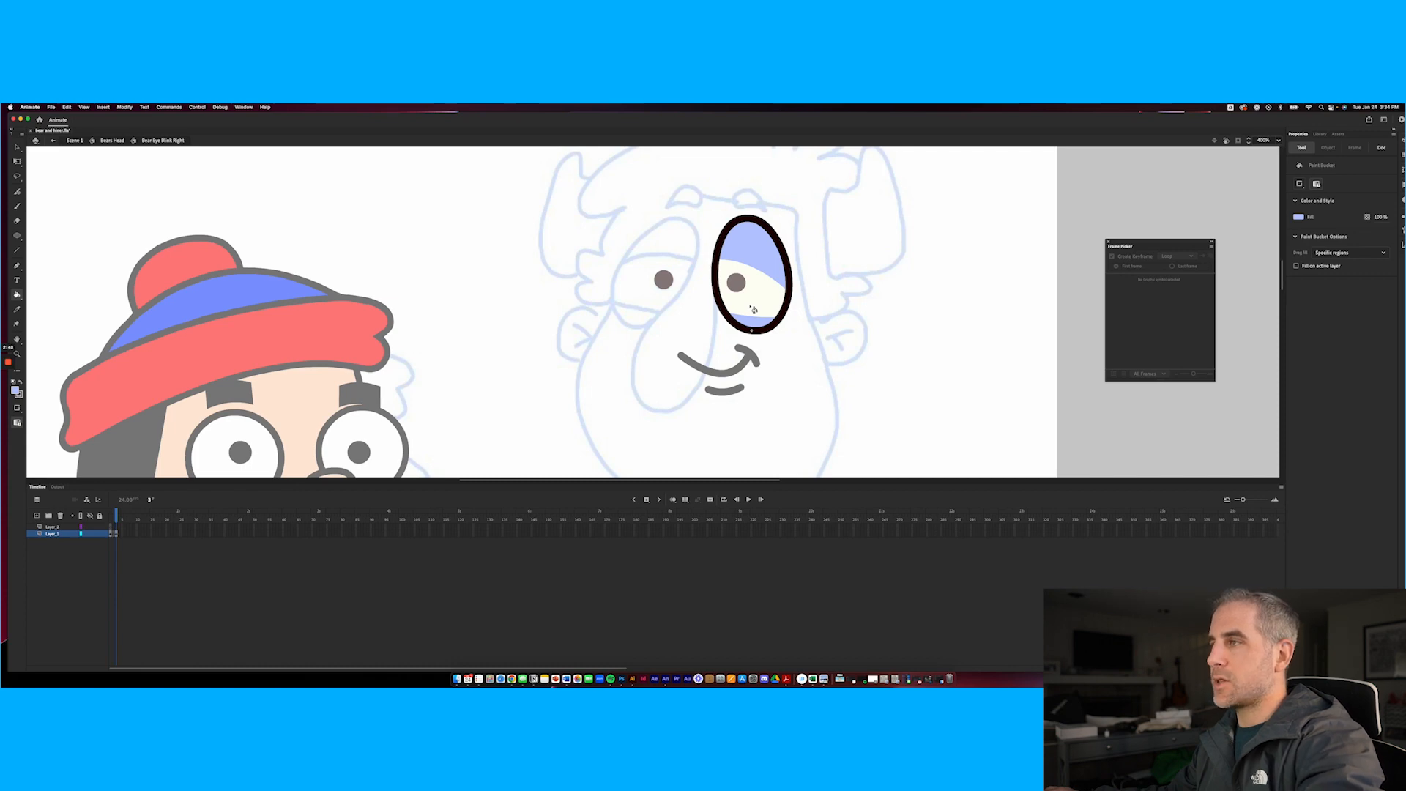
pyautogui.click(753, 310)
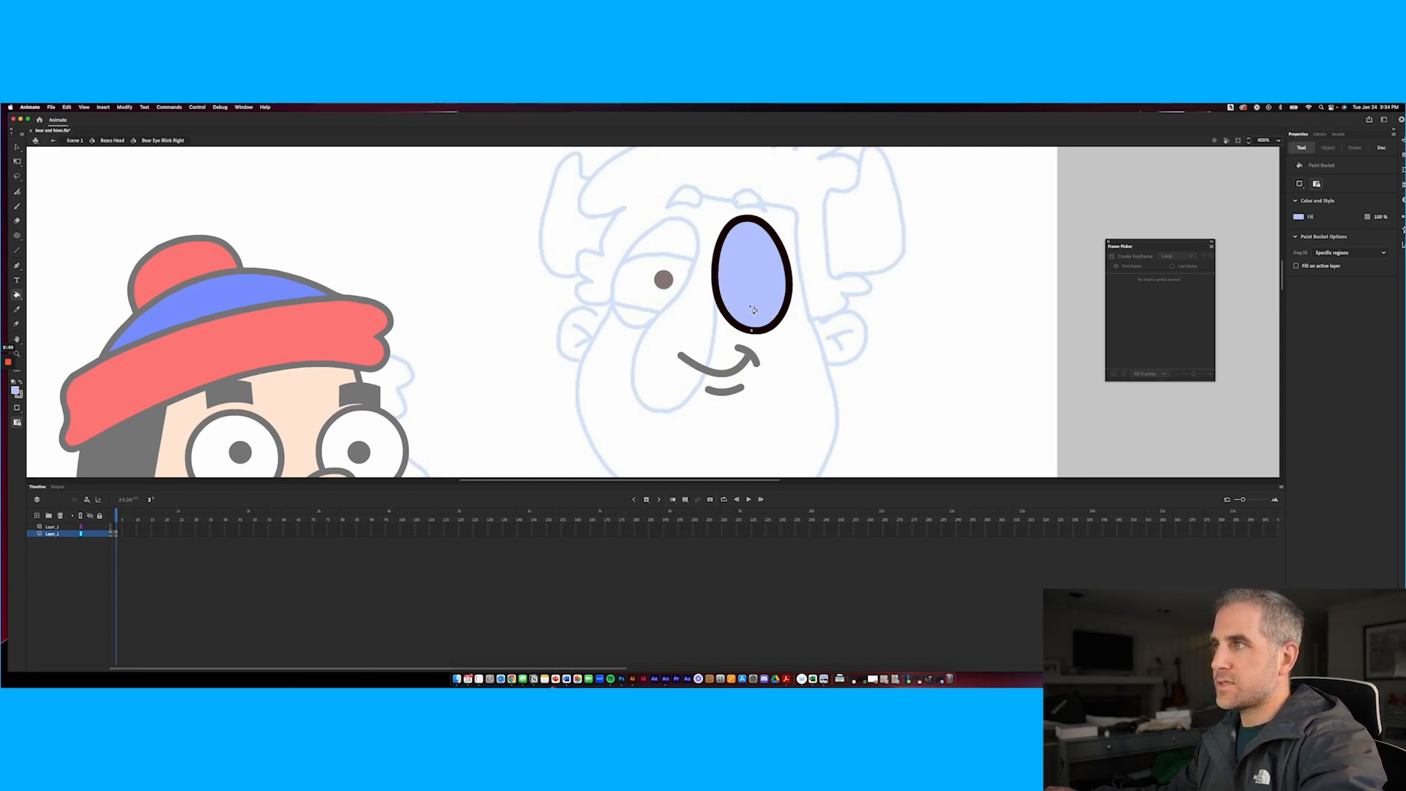
# Draw a single slightly curved lid line across the middle of the blue-filled eye for the closed pose
pyautogui.press('n')
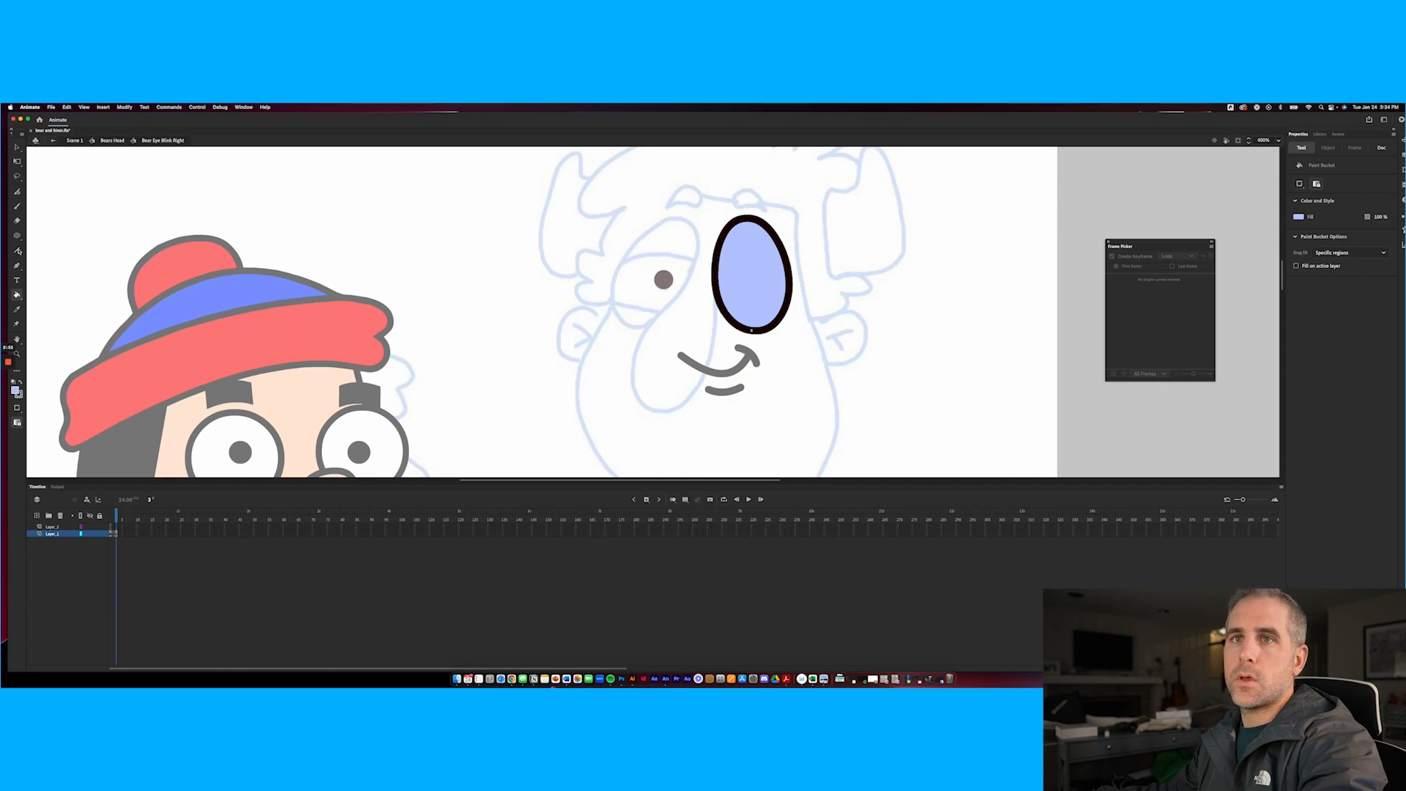
pyautogui.moveTo(716, 279)
pyautogui.mouseDown()
pyautogui.moveTo(788, 286)
pyautogui.moveTo(754, 293)
pyautogui.mouseUp()
pyautogui.press('v')
# Remove the closed-lid drawing's frame after the second frame and paste that drawing in place on the second frame
pyautogui.moveTo(115, 520); pyautogui.dragTo(114, 521)
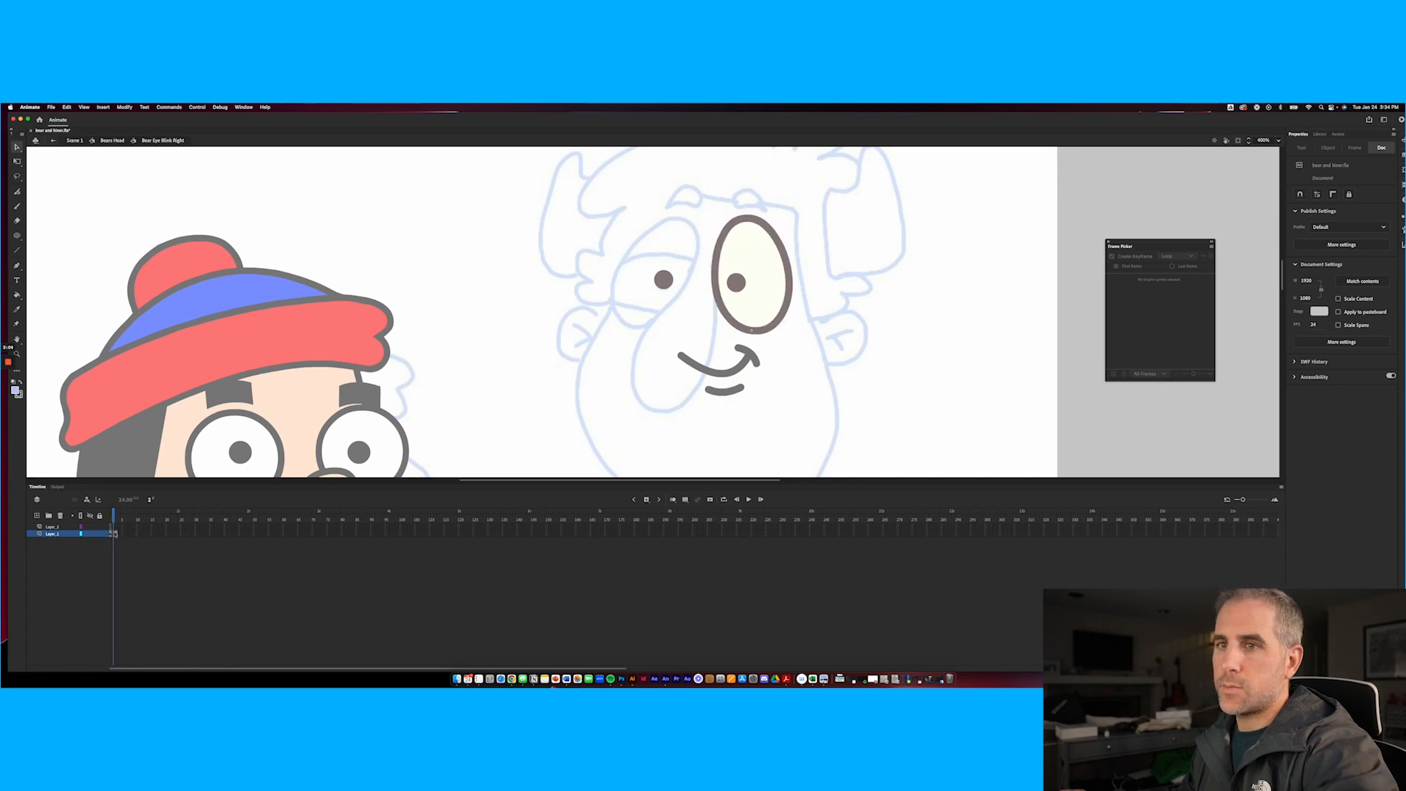
pyautogui.click(117, 534)
pyautogui.hotkey('shift', 'F5')
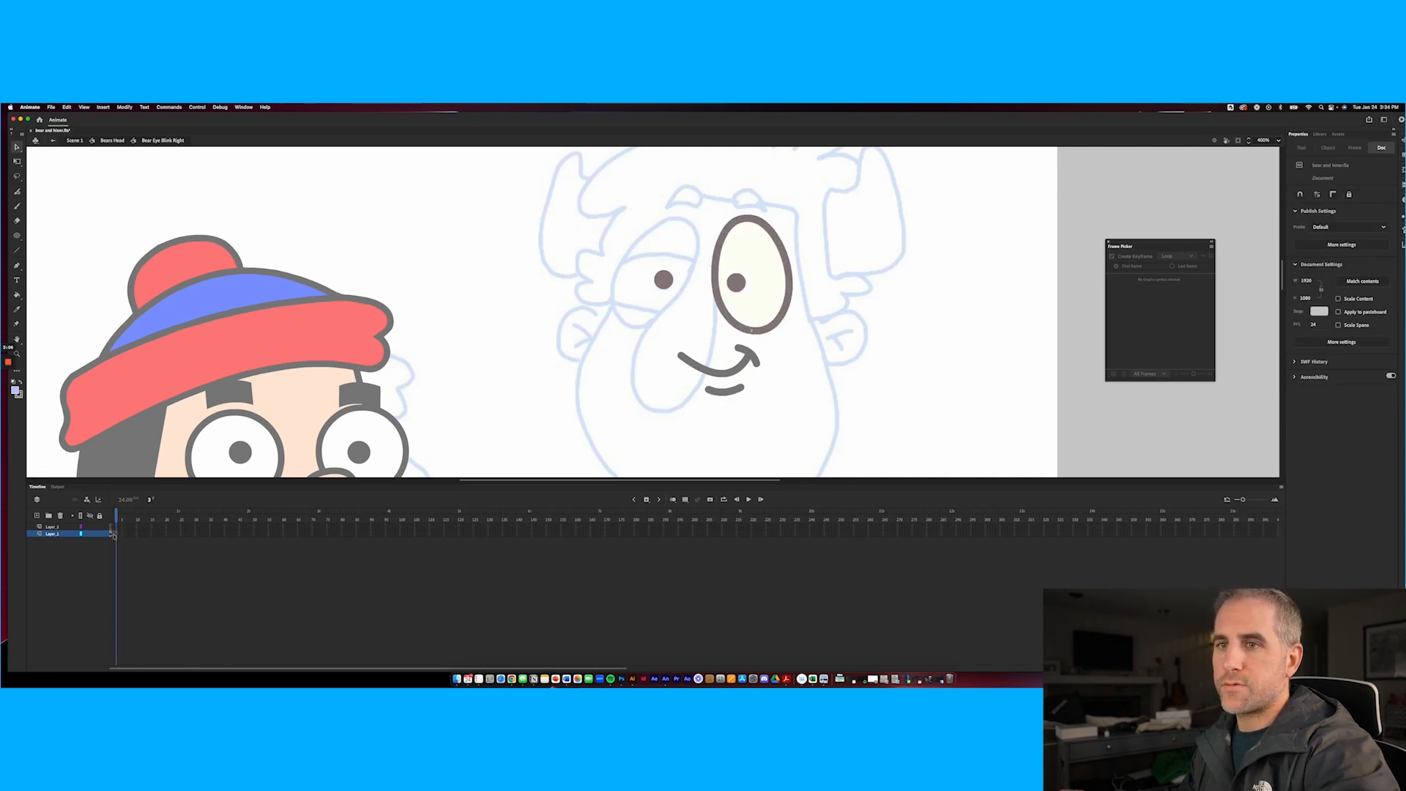
pyautogui.click(114, 534)
pyautogui.press('super+shift+v')
pyautogui.moveTo(115, 519); pyautogui.dragTo(111, 518)
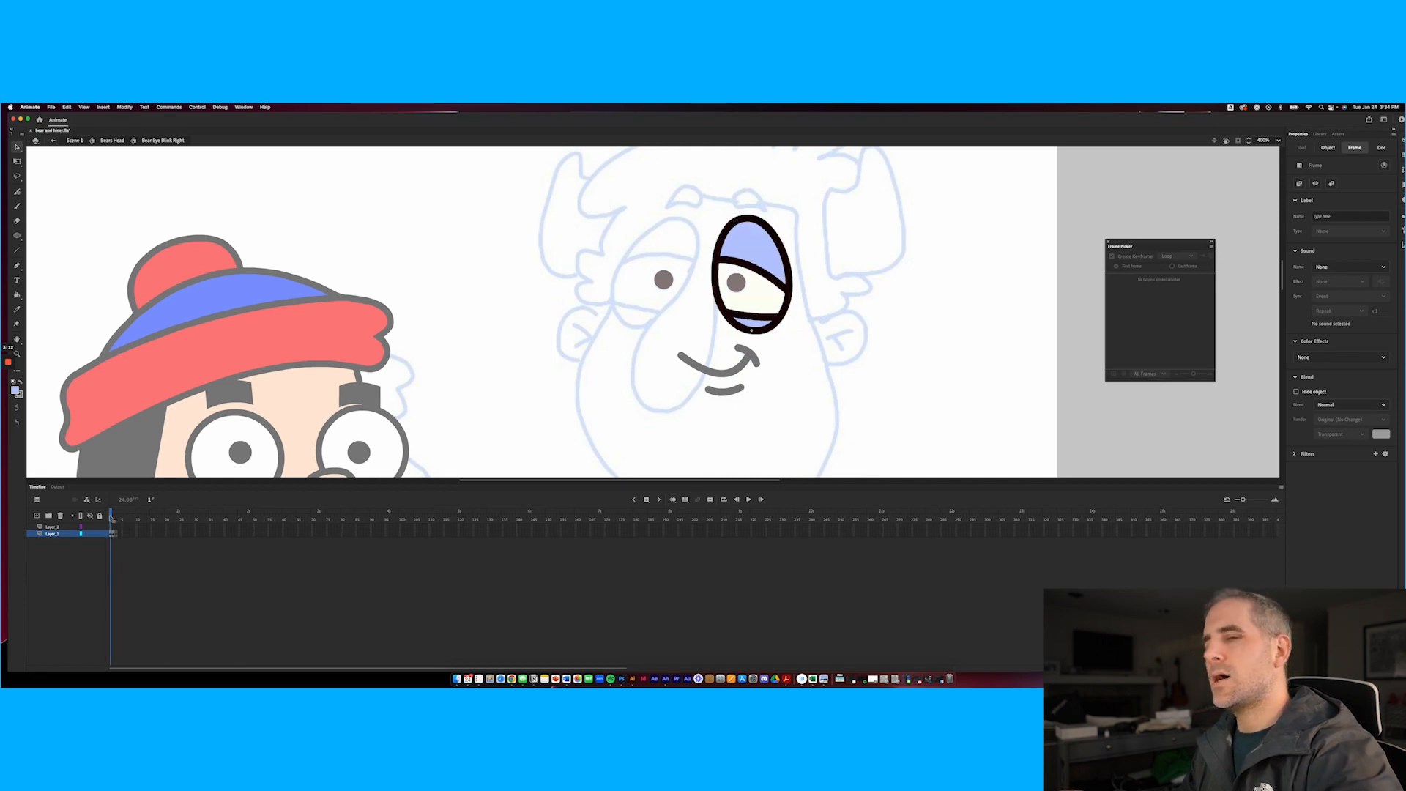
# Insert a blank keyframe on the fourth frame and paste the closed-lid drawing in place there
pyautogui.click(119, 535)
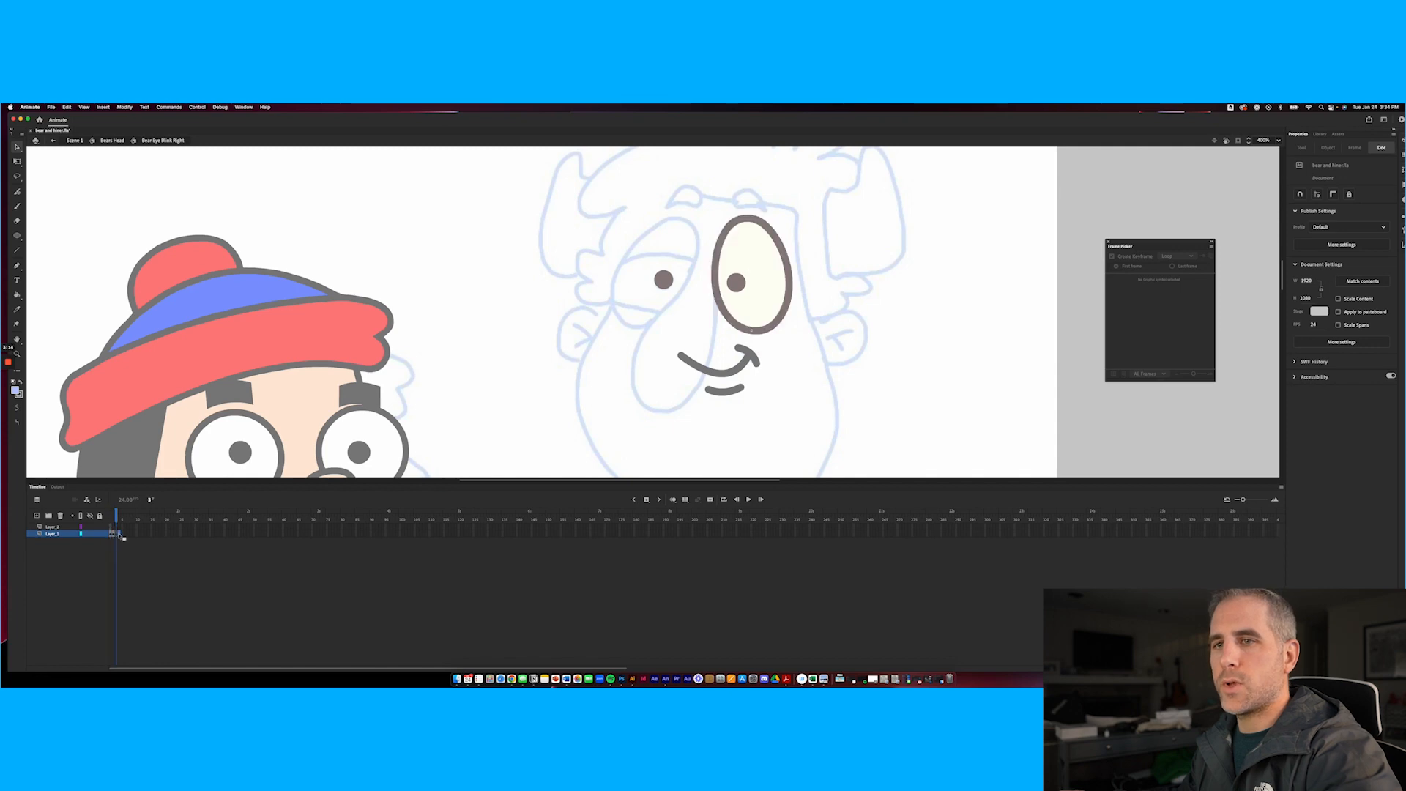
pyautogui.rightClick(119, 535)
pyautogui.click(147, 512)
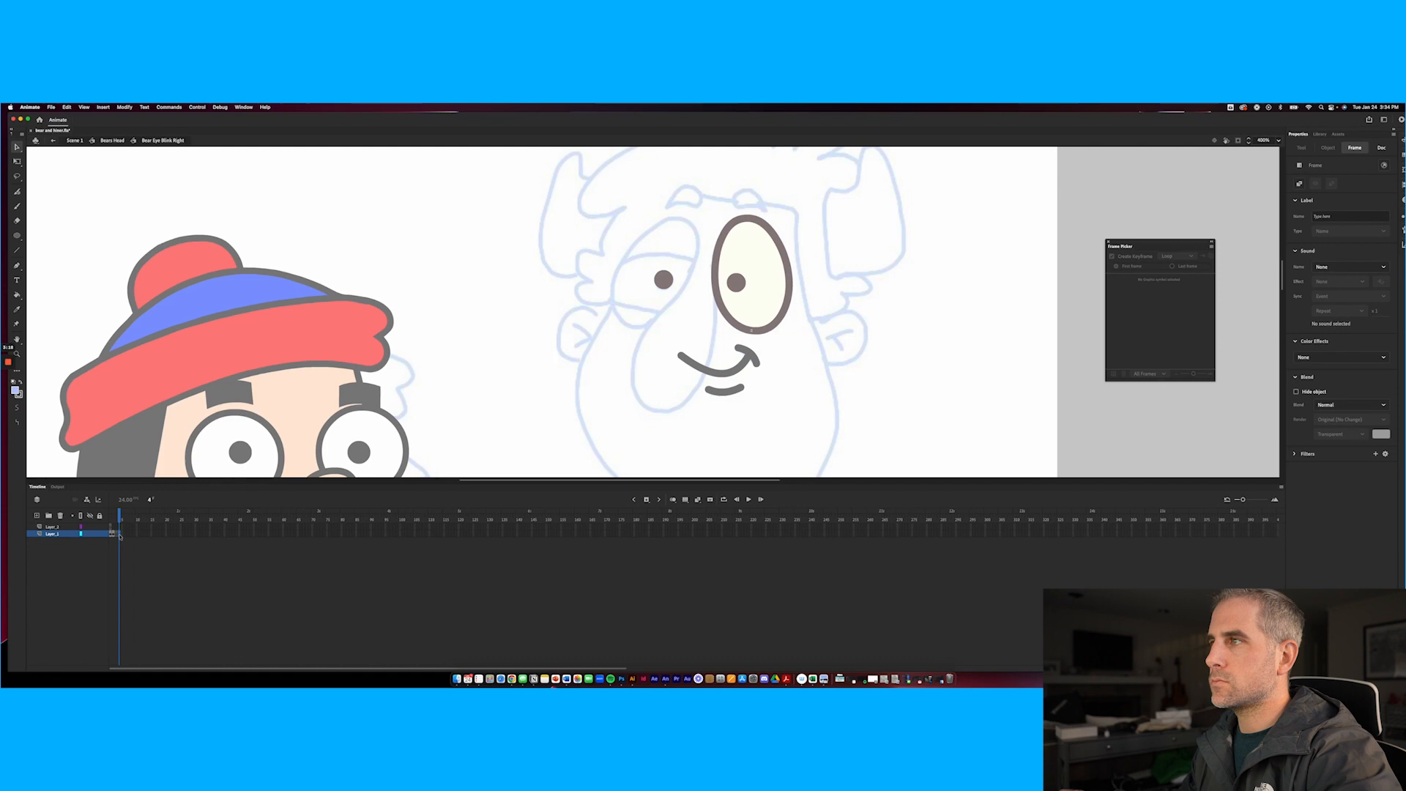
pyautogui.press('shift+super+v')
pyautogui.click(808, 194)
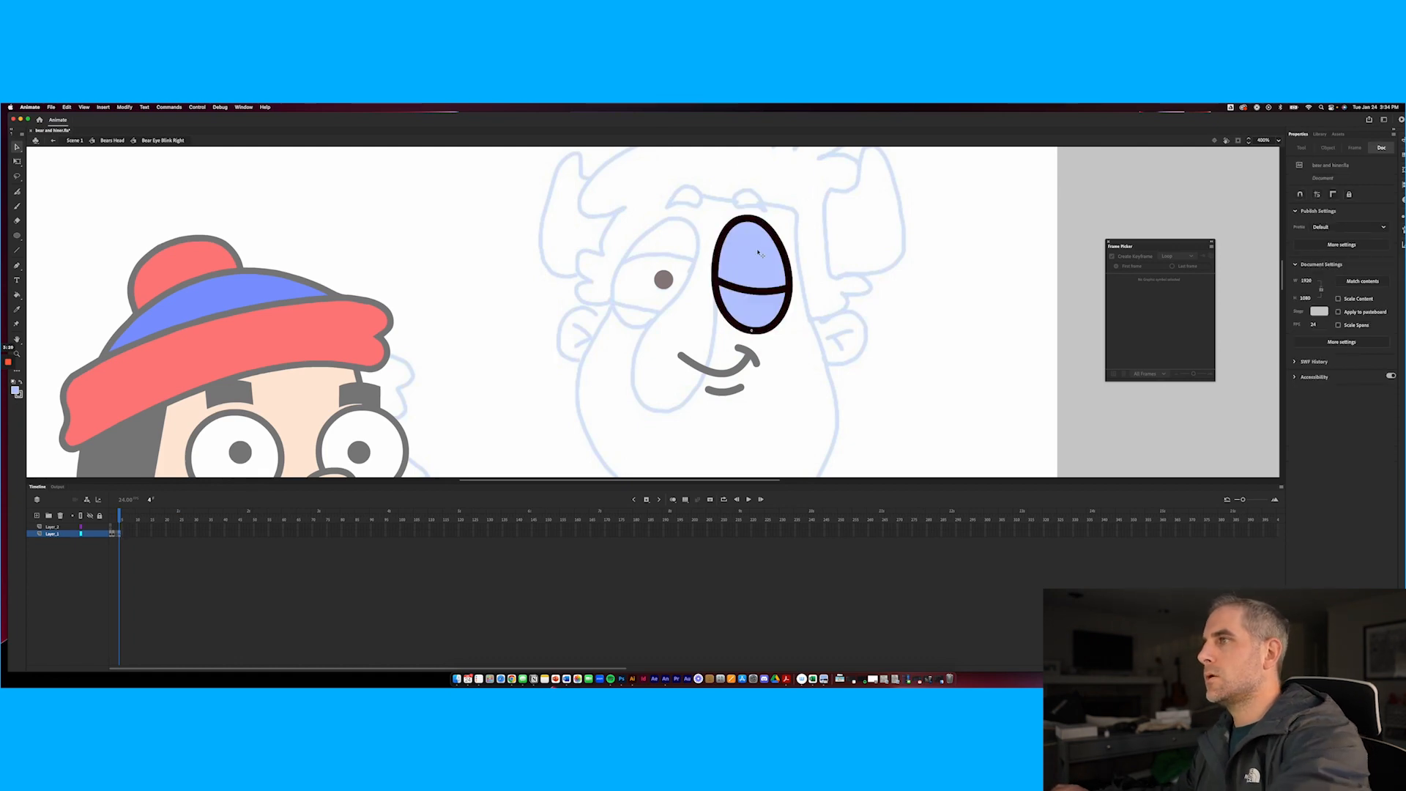
# Move the pale blue fill out of the eye to the empty area beside the head and delete the closed-lid line
pyautogui.click(756, 313)
pyautogui.moveTo(756, 309); pyautogui.dragTo(946, 309)
pyautogui.click(746, 293)
pyautogui.press('Delete')
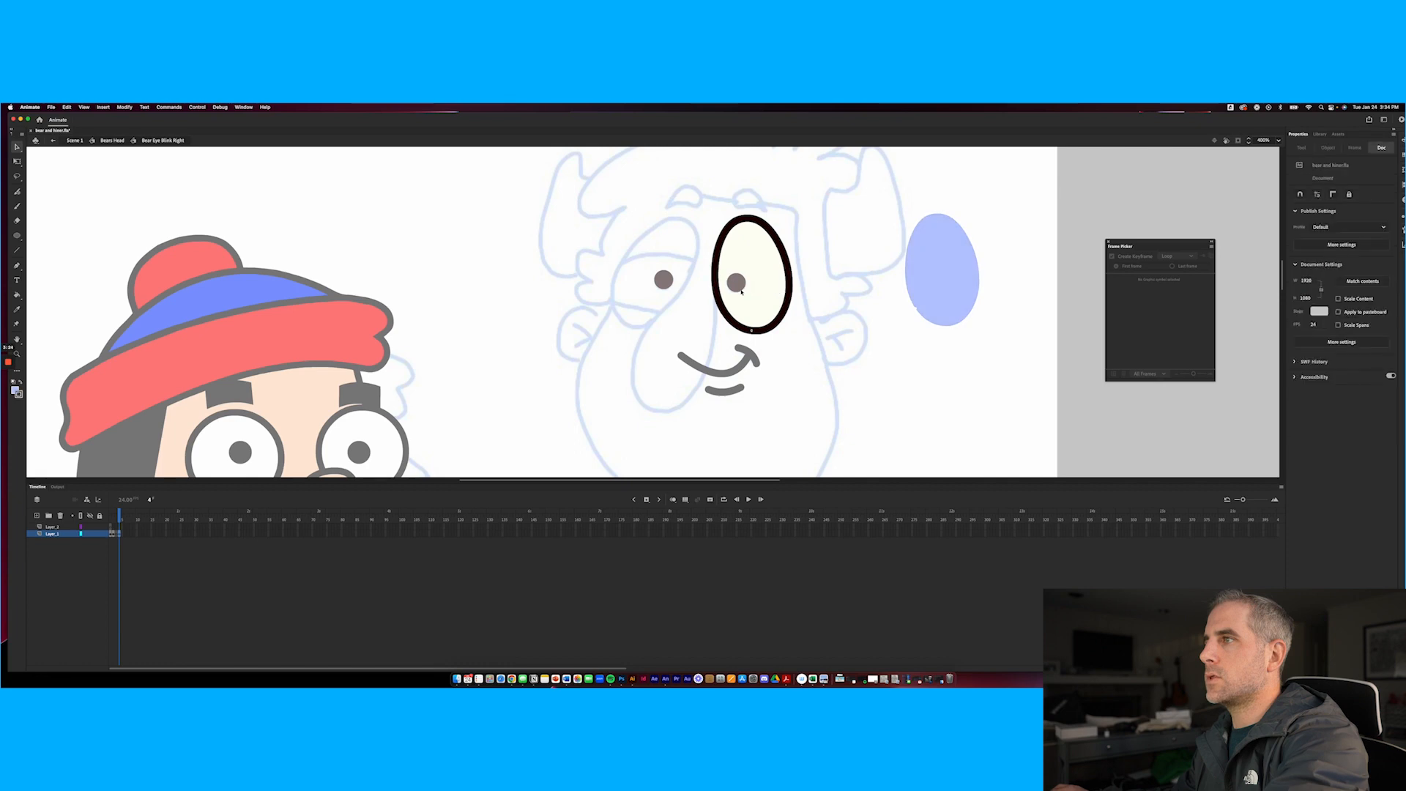
# Draw a straight horizontal lid line across the eye's middle and fill the area above it with the sampled pale blue
pyautogui.click(17, 251)
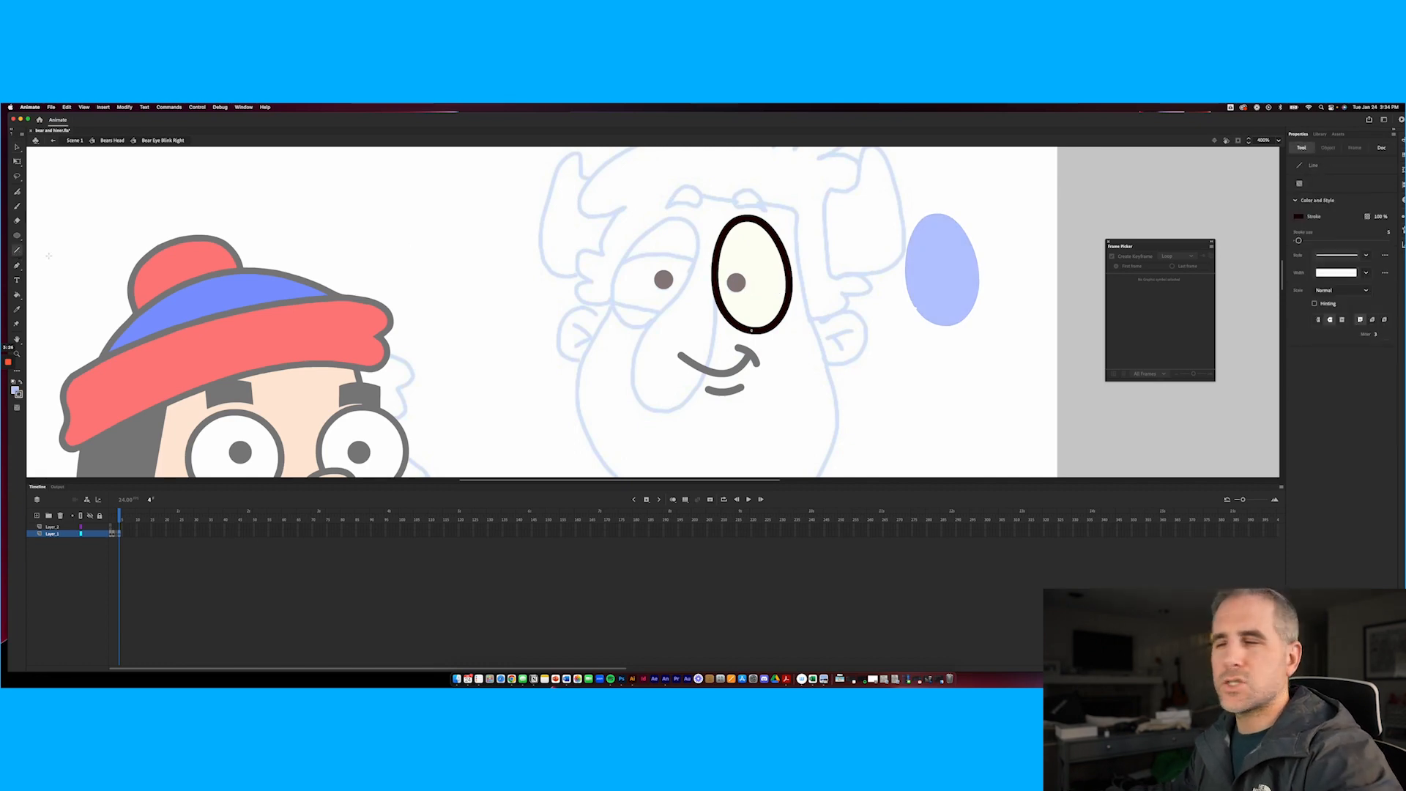
pyautogui.moveTo(715, 274); pyautogui.dragTo(786, 276)
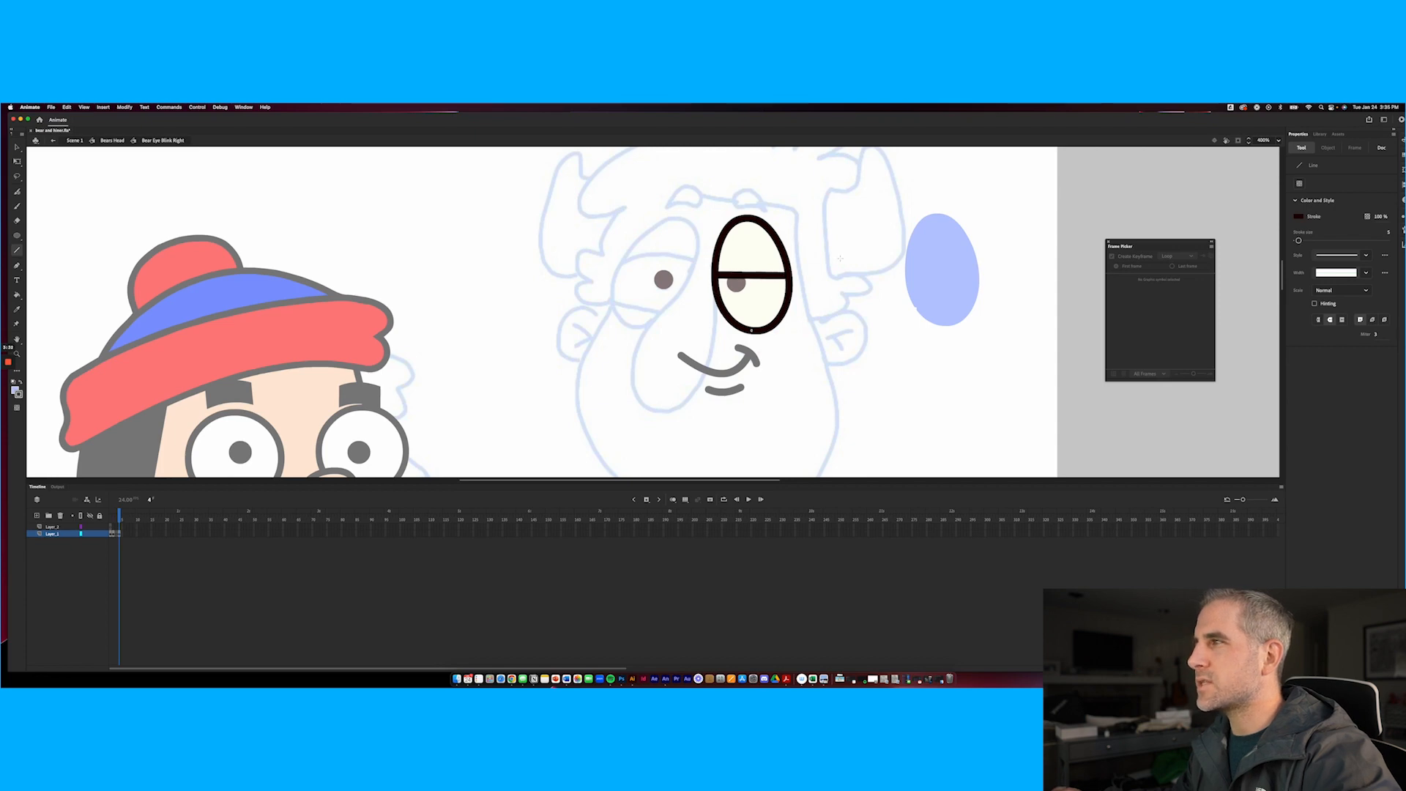
pyautogui.press('v')
pyautogui.press('i')
pyautogui.click(932, 267)
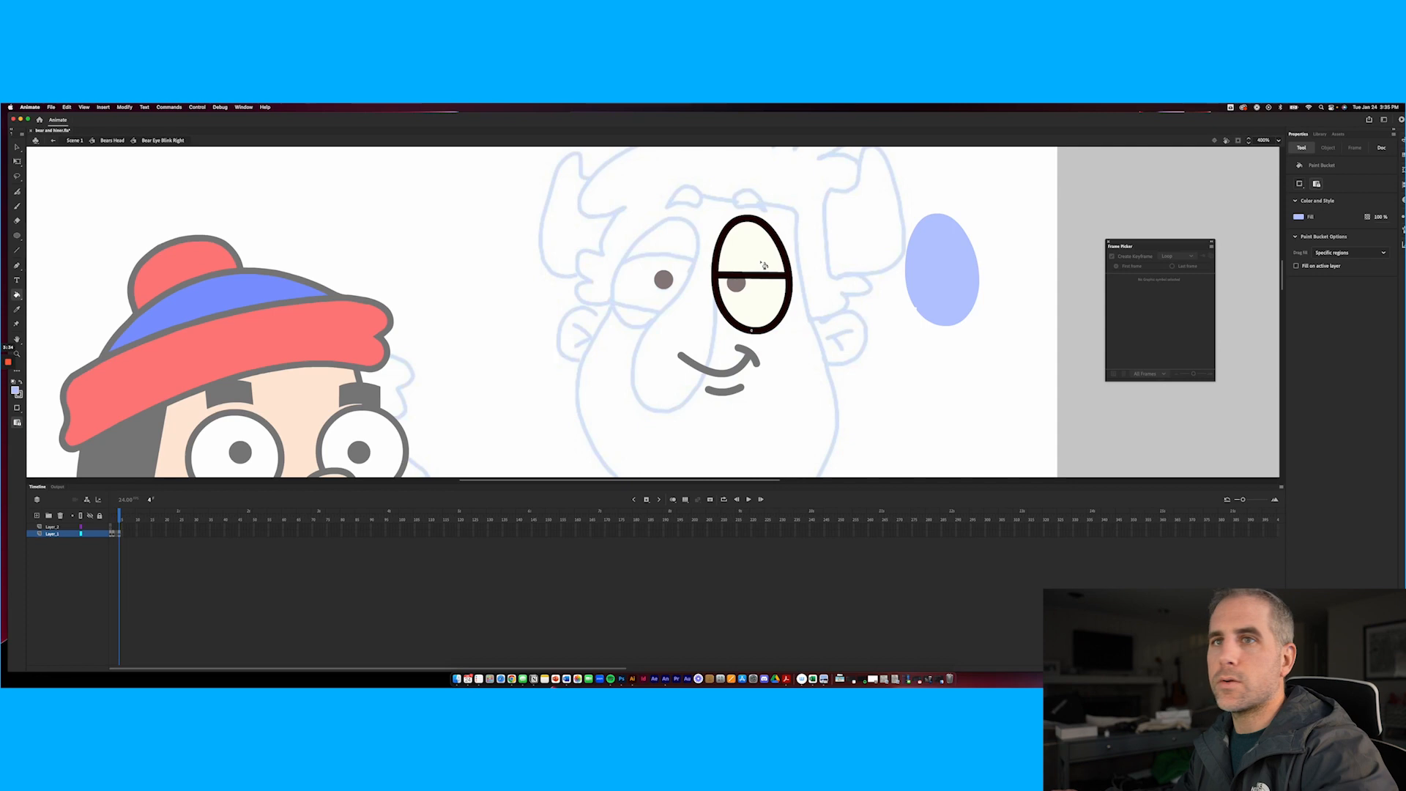
pyautogui.click(762, 266)
# Delete the spare blue oval beside the head and return to editing the Bears Head symbol
pyautogui.press('v')
pyautogui.click(926, 284)
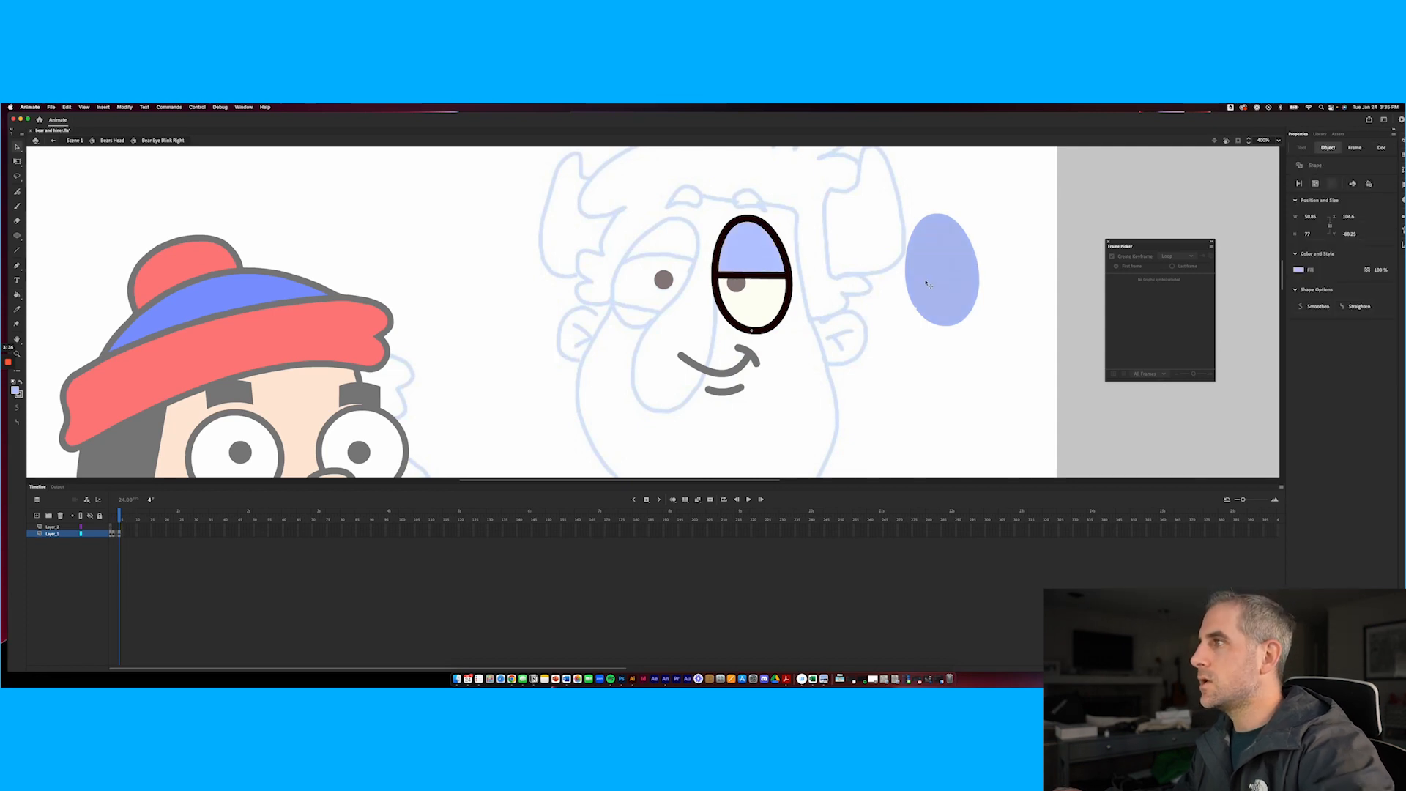
pyautogui.press('Delete')
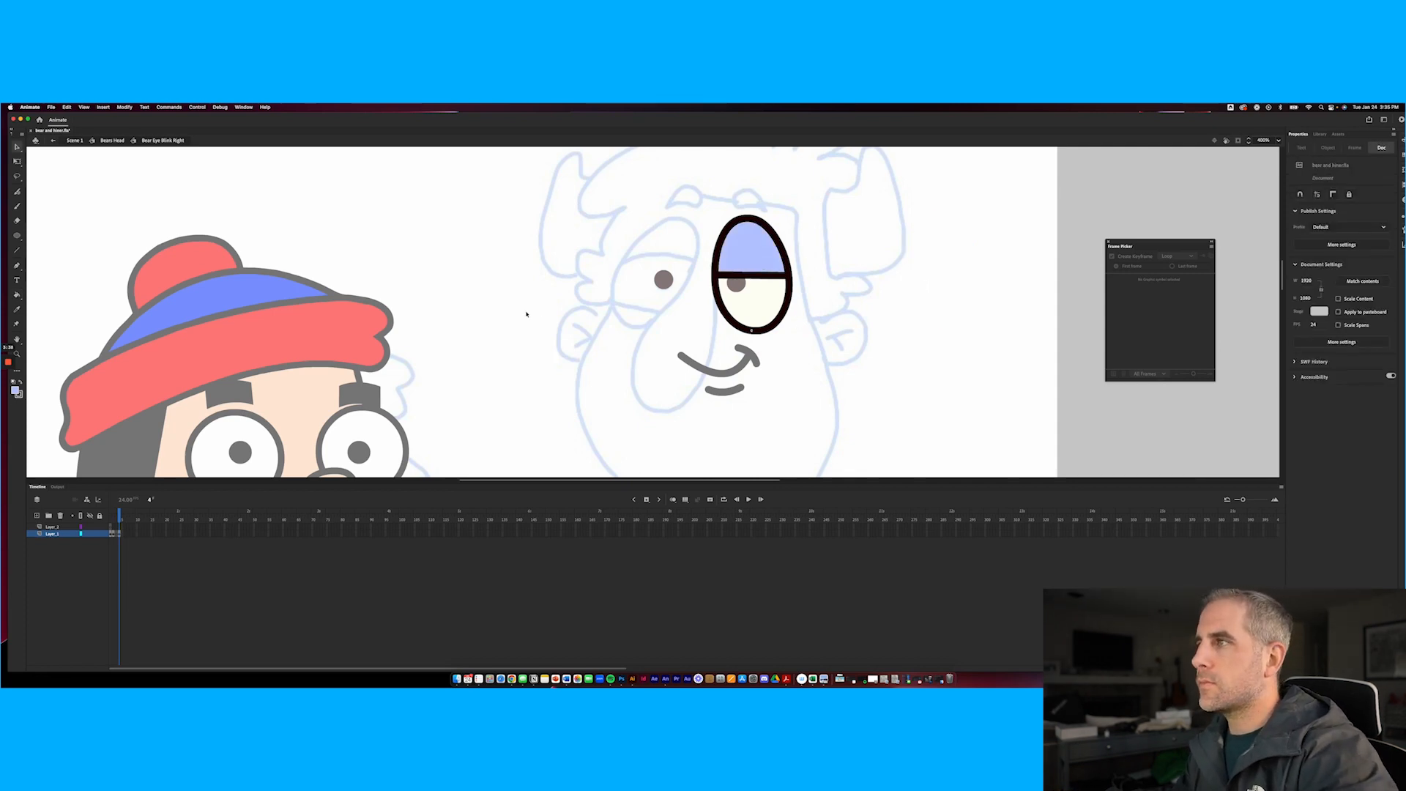
pyautogui.doubleClick(526, 314)
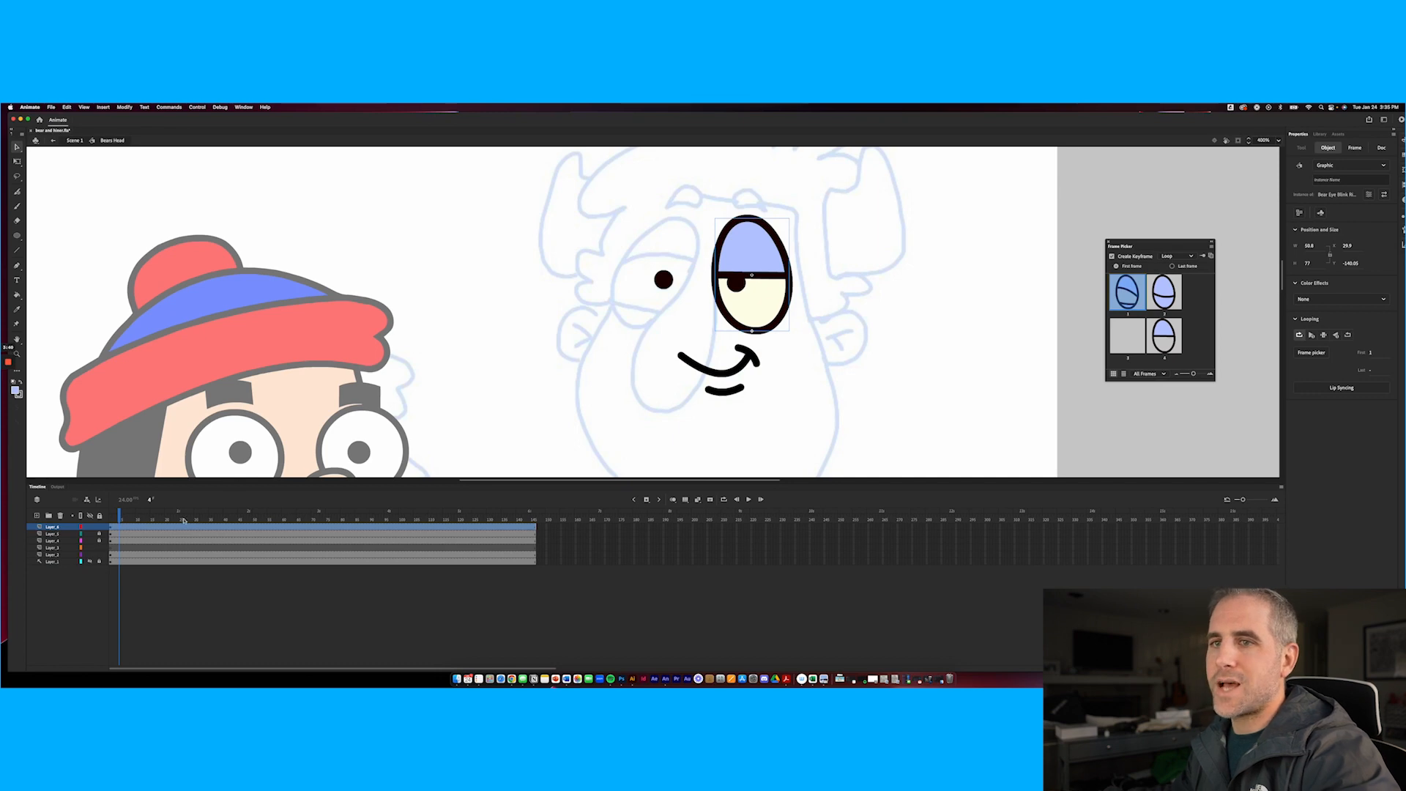
# Set the eyelid symbol's looping to Play Once and scrub the head timeline to check it
pyautogui.moveTo(119, 517); pyautogui.dragTo(218, 522)
pyautogui.click(747, 255)
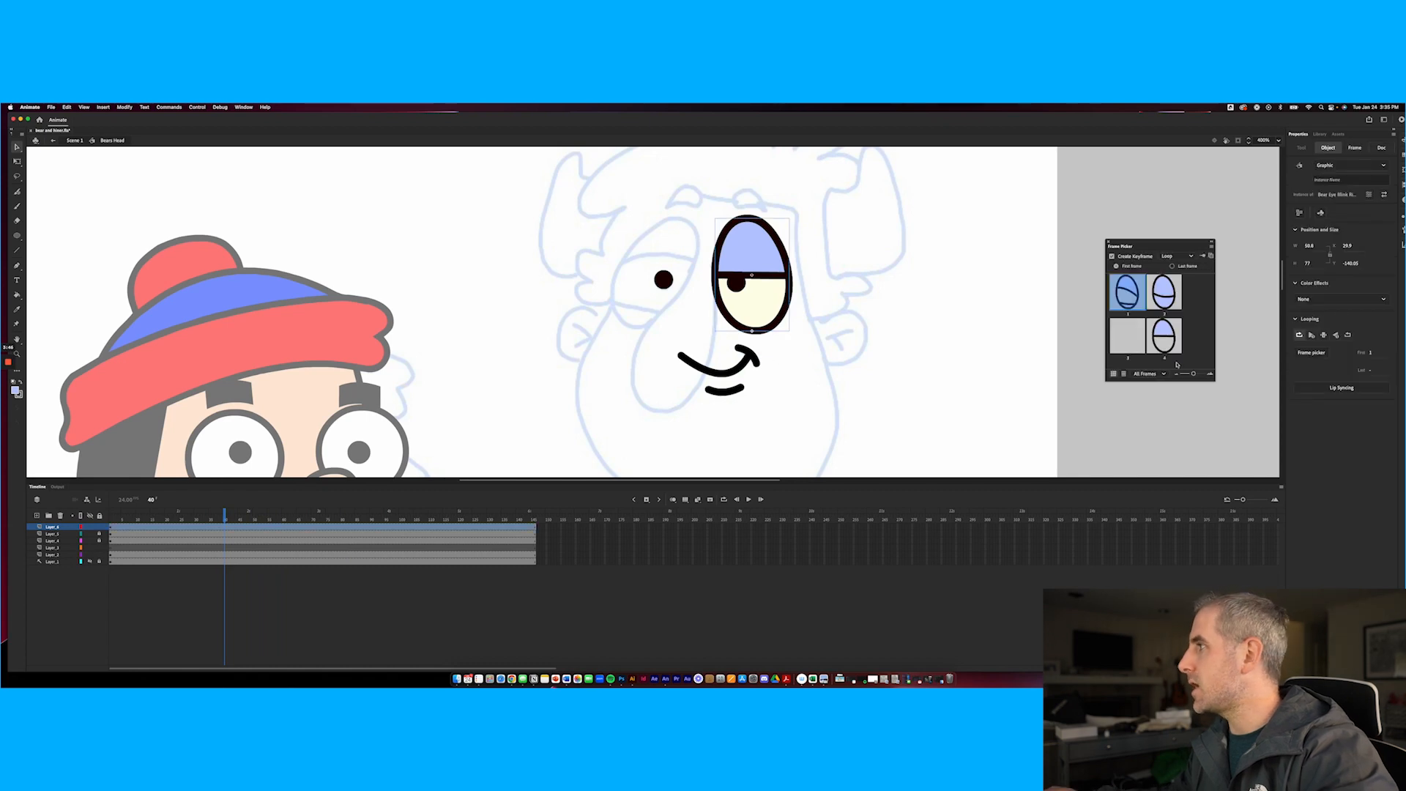
pyautogui.click(1312, 335)
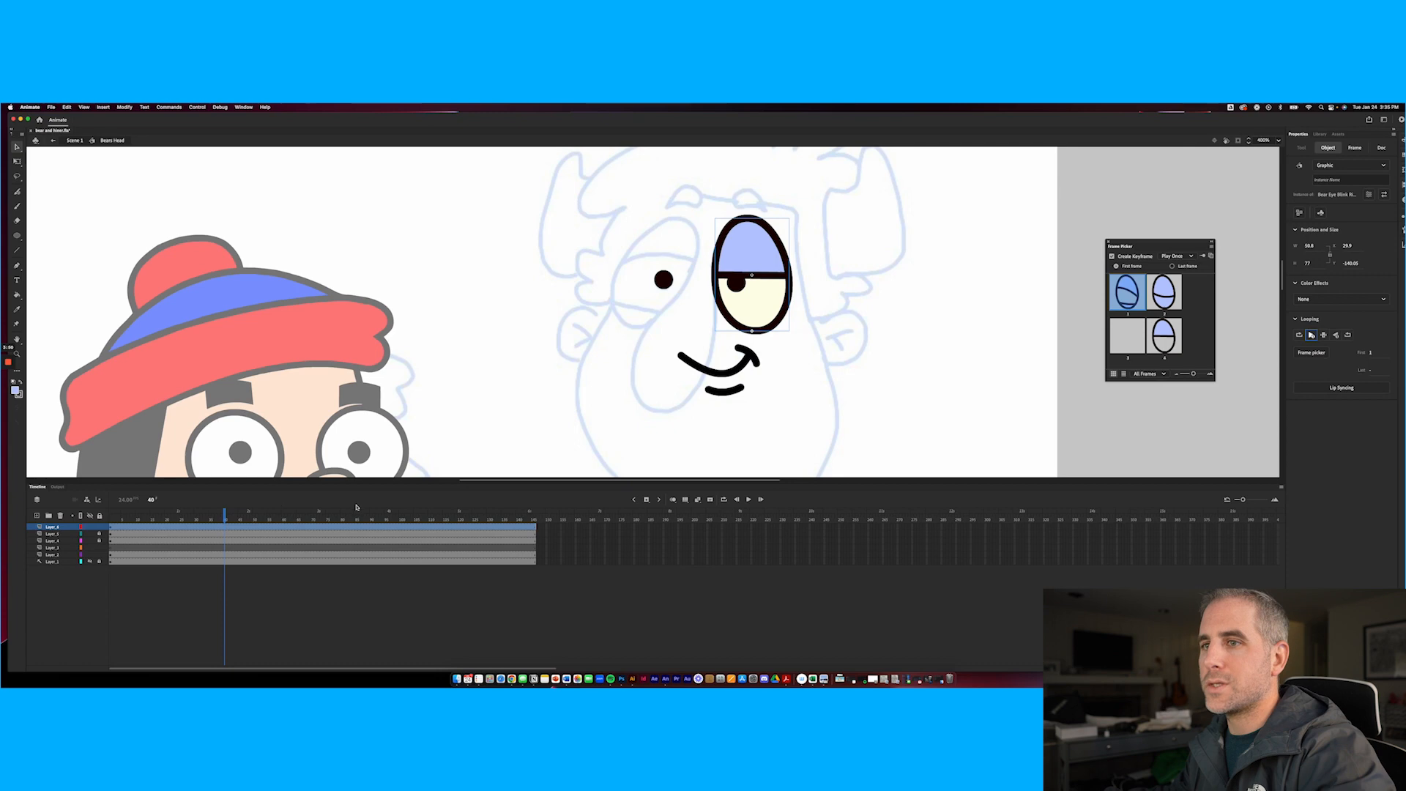
pyautogui.moveTo(212, 516); pyautogui.dragTo(254, 519)
# Set the eyelid symbol's looping to Single Frame on frame 1 and scrub back to the timeline's start
pyautogui.click(770, 250)
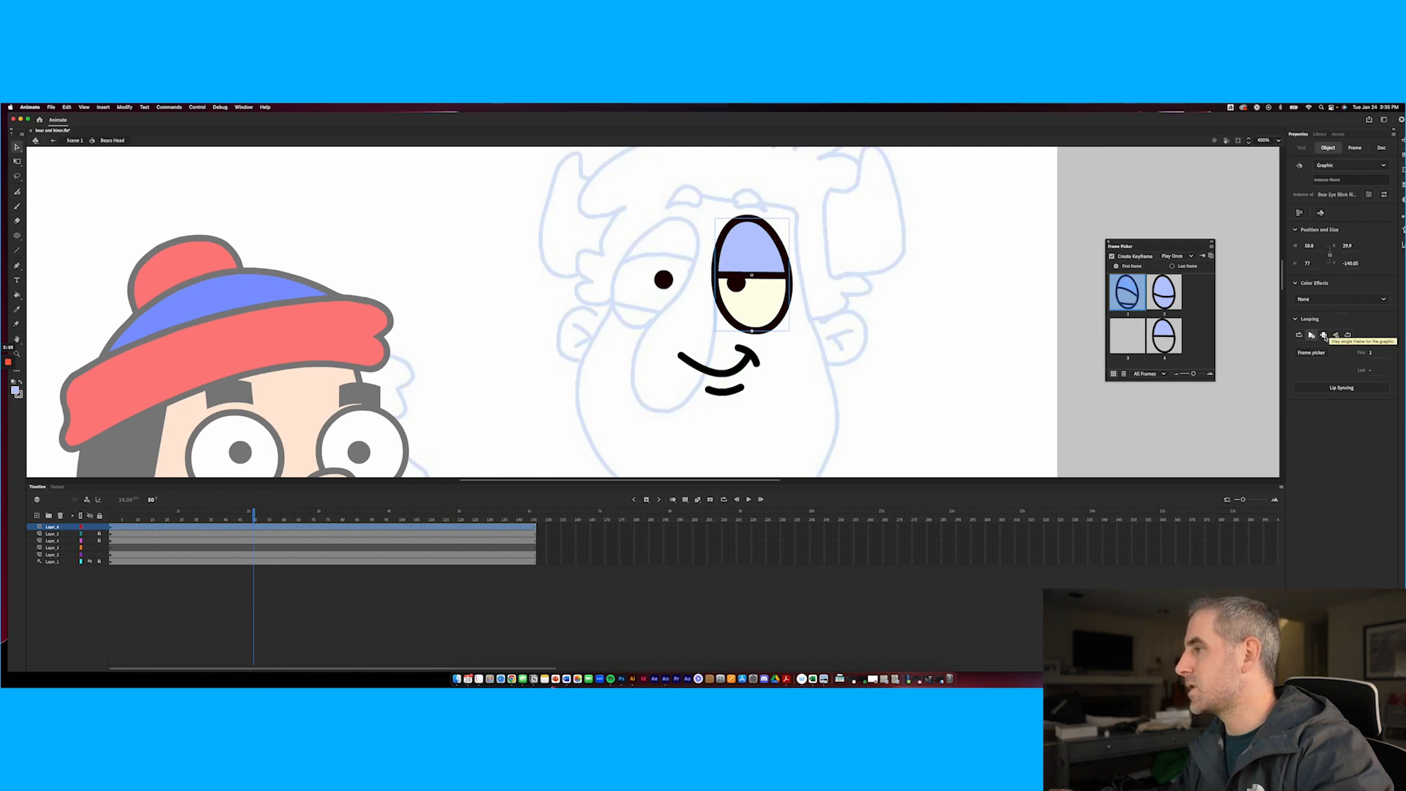
pyautogui.click(1325, 335)
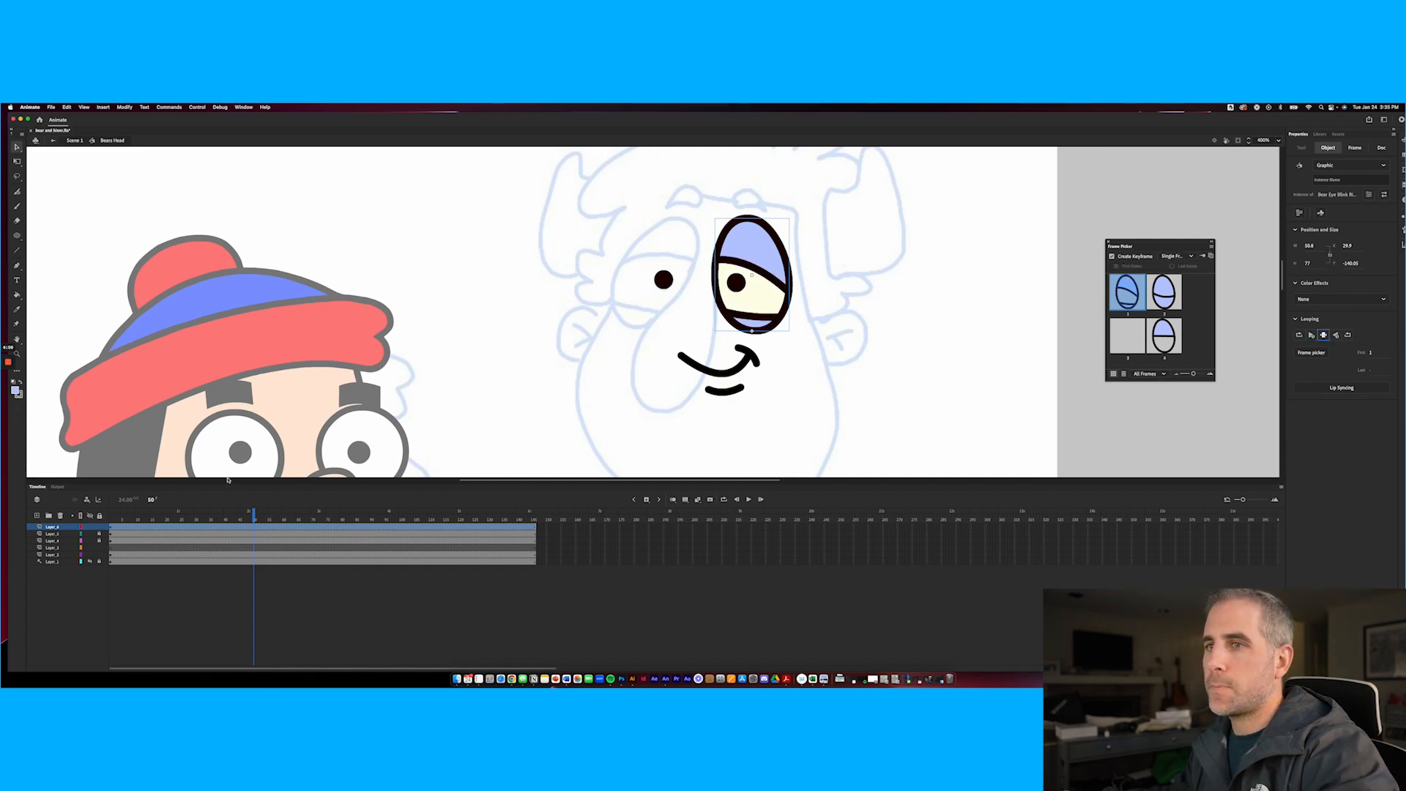
pyautogui.moveTo(250, 519); pyautogui.dragTo(81, 519)
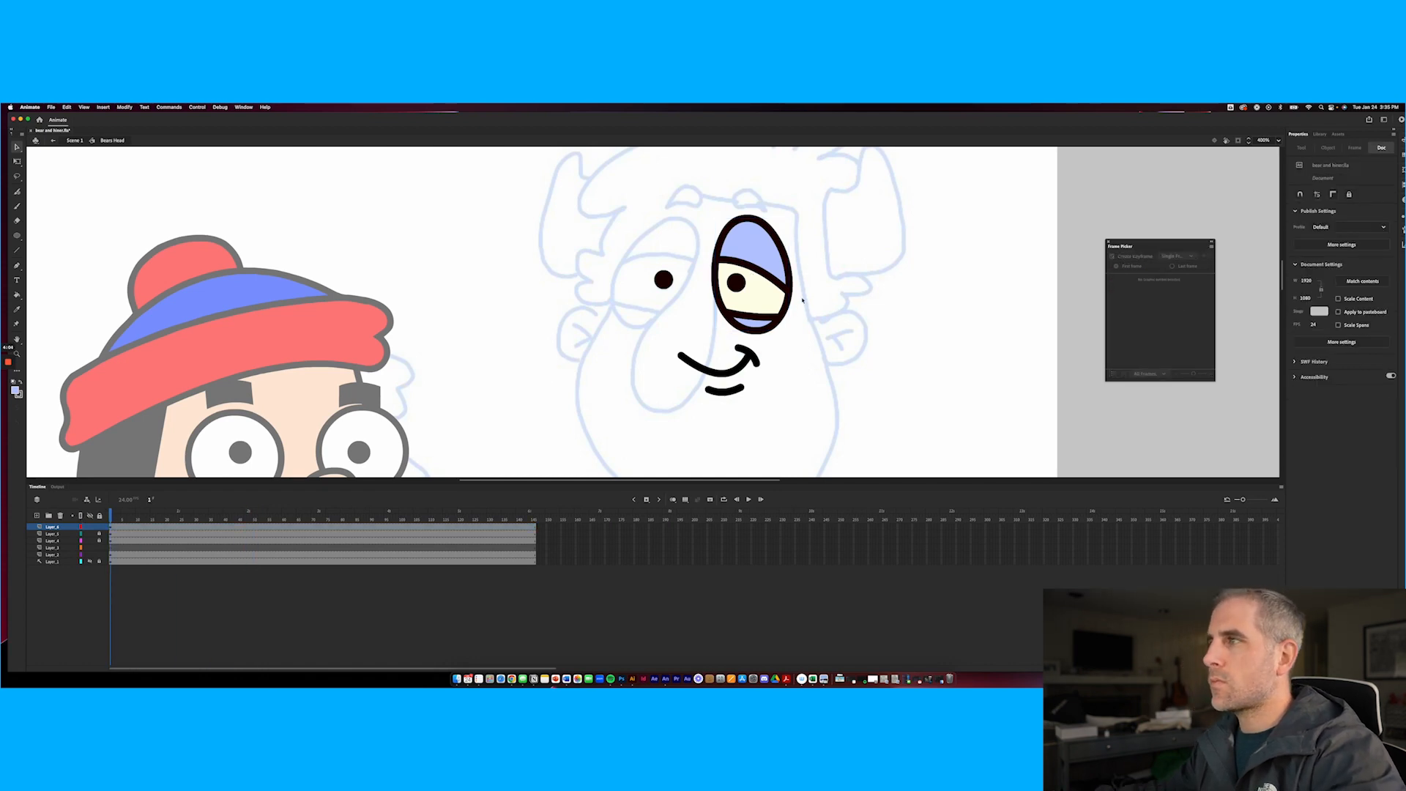
# Duplicate the eyelid symbol toward the left-hand eye and flip the copy horizontally
pyautogui.click(772, 252)
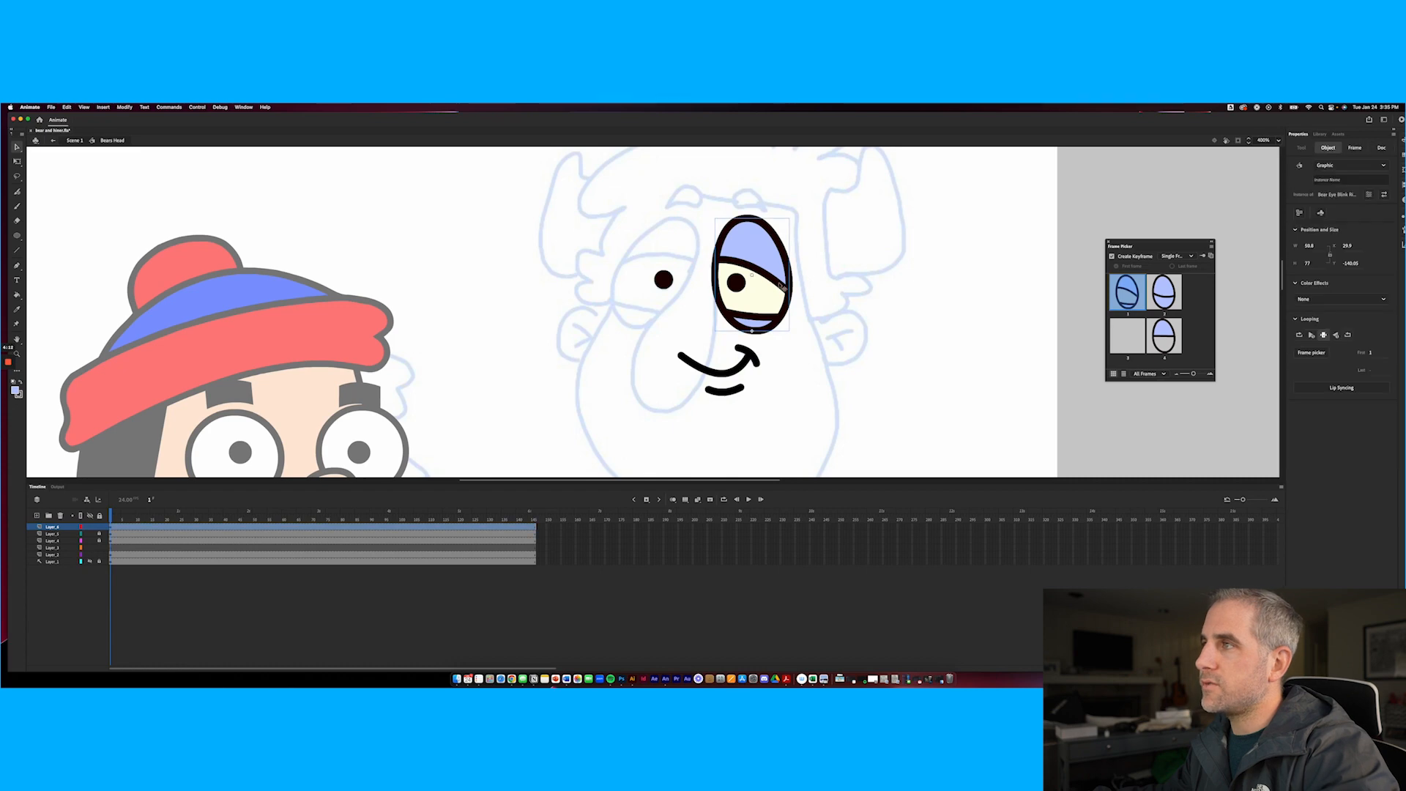
pyautogui.moveTo(769, 290); pyautogui.dragTo(602, 286)
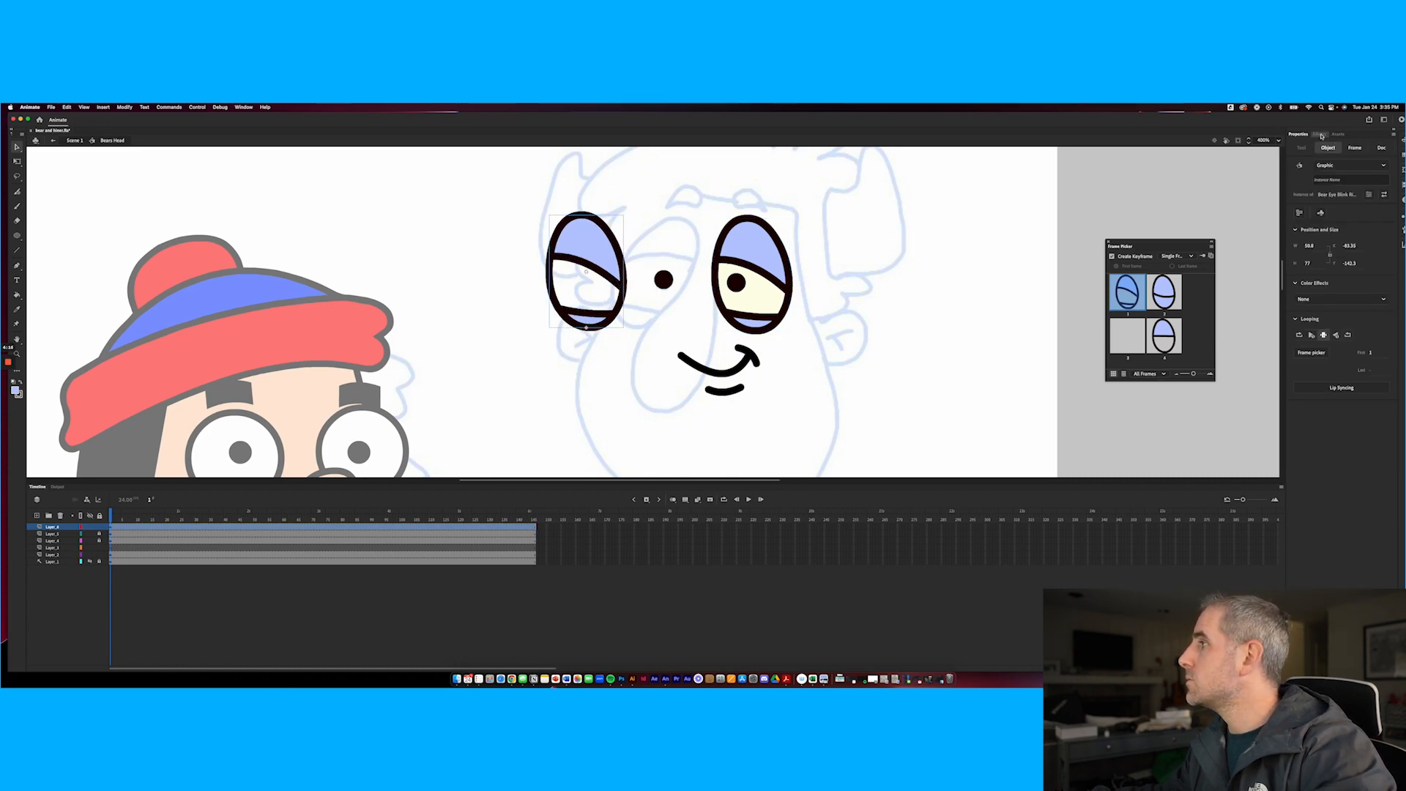
pyautogui.moveTo(1299, 119); pyautogui.dragTo(1292, 118)
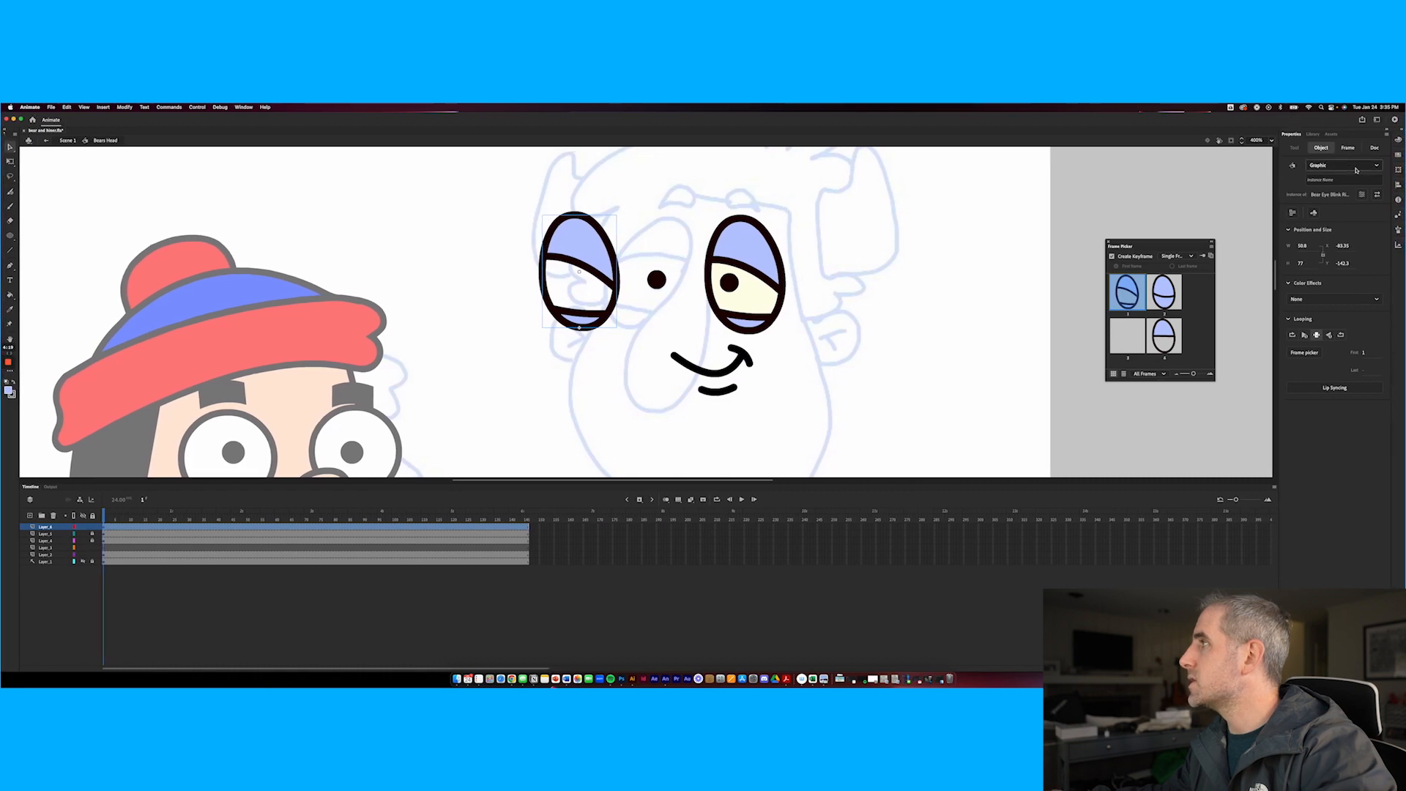
pyautogui.click(1399, 186)
pyautogui.click(1399, 169)
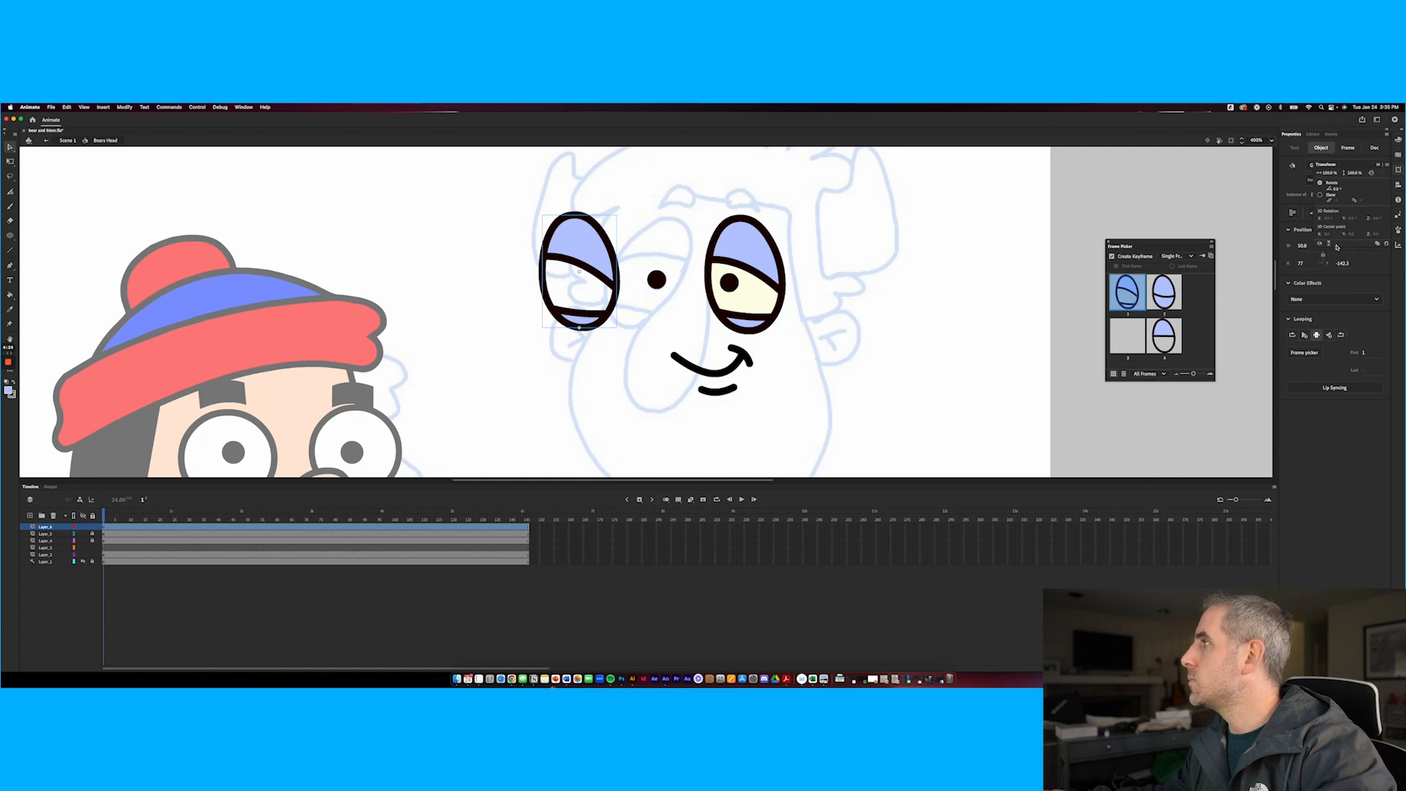
# Place the flipped eyelids over the left-hand eye and rotate them clockwise to match the sketch
pyautogui.moveTo(575, 249); pyautogui.dragTo(675, 242)
pyautogui.press('q')
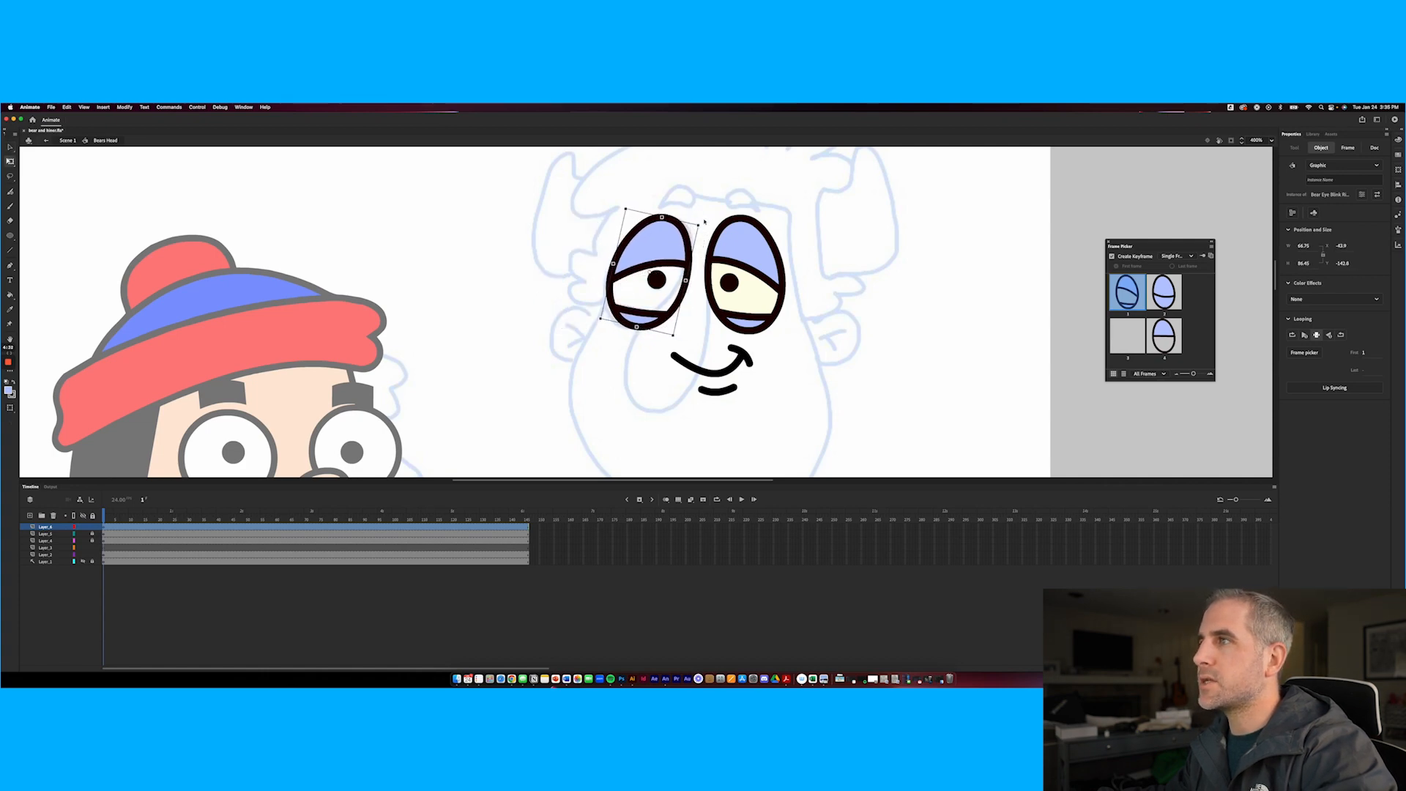
pyautogui.moveTo(704, 225); pyautogui.dragTo(670, 219)
pyautogui.moveTo(685, 287); pyautogui.dragTo(676, 272)
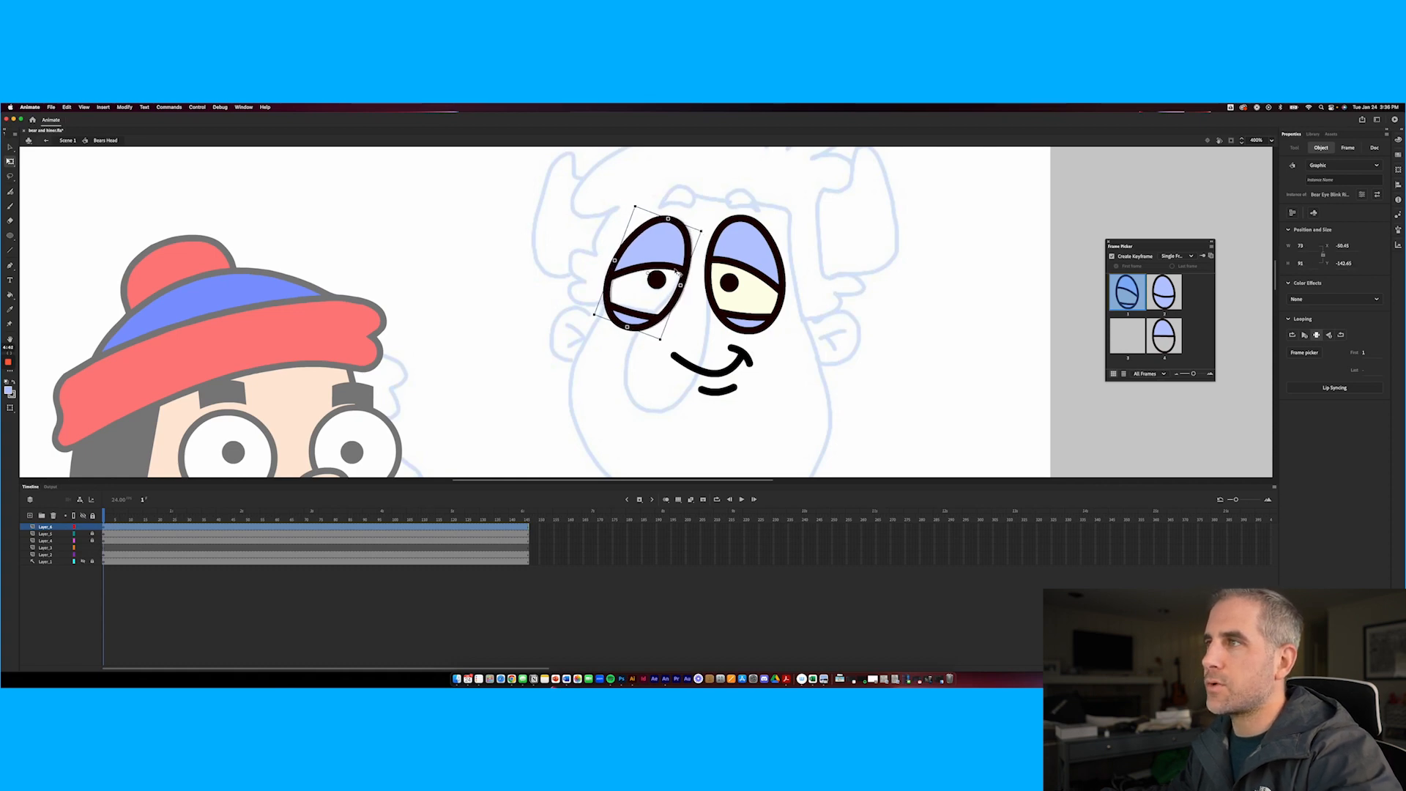
pyautogui.click(701, 212)
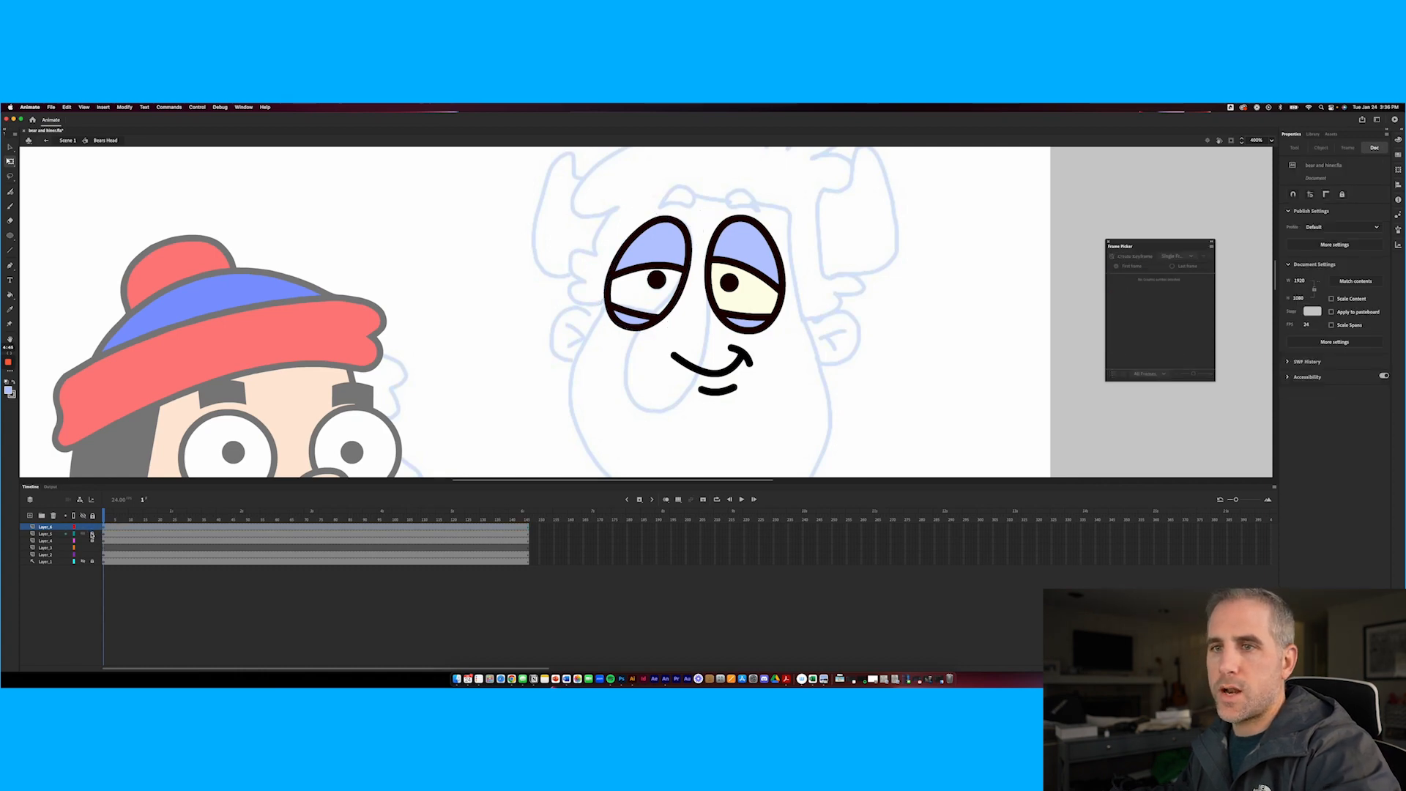
# Copy the right-hand eye's cream eye white and paste it in place on the layer below
pyautogui.click(749, 301)
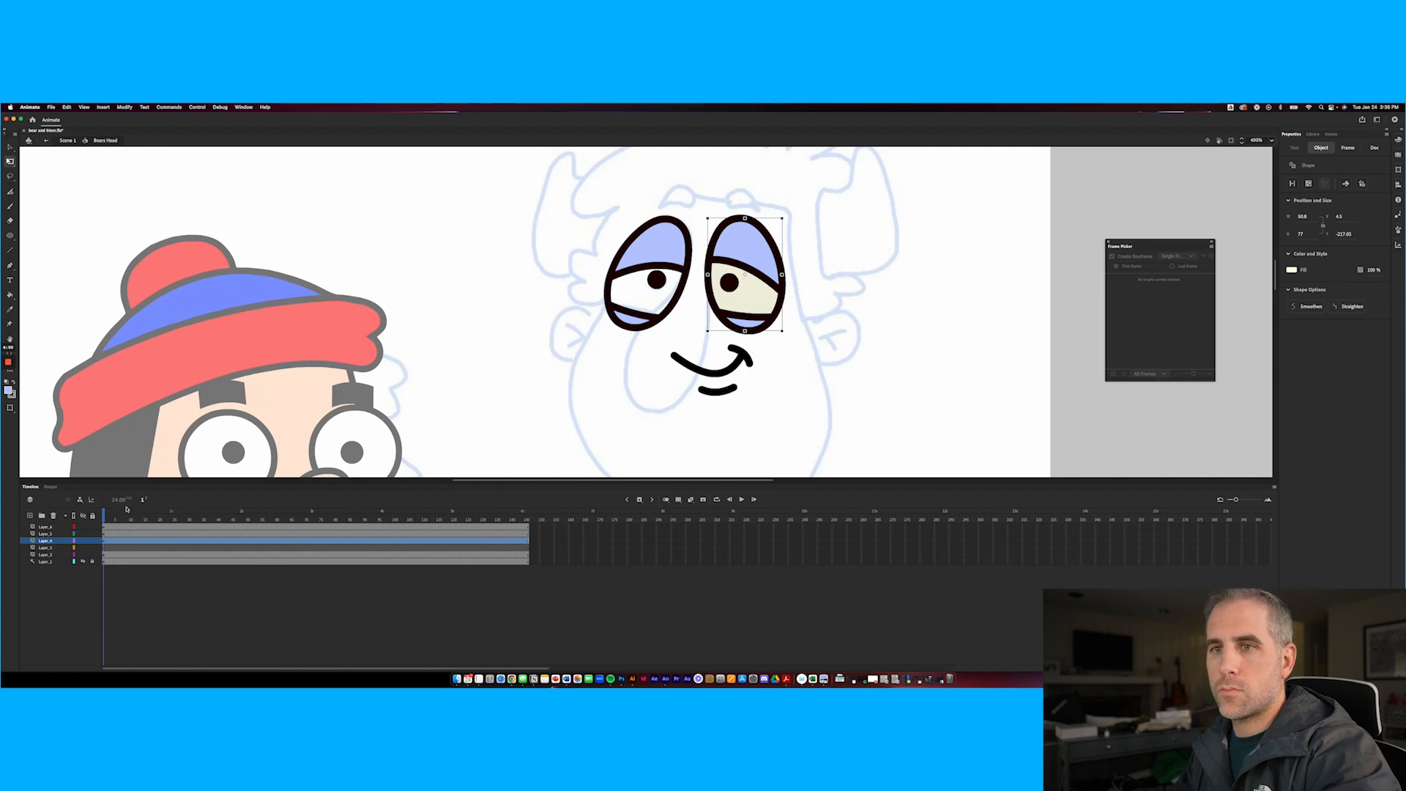
pyautogui.click(116, 547)
pyautogui.press('super+shift+v')
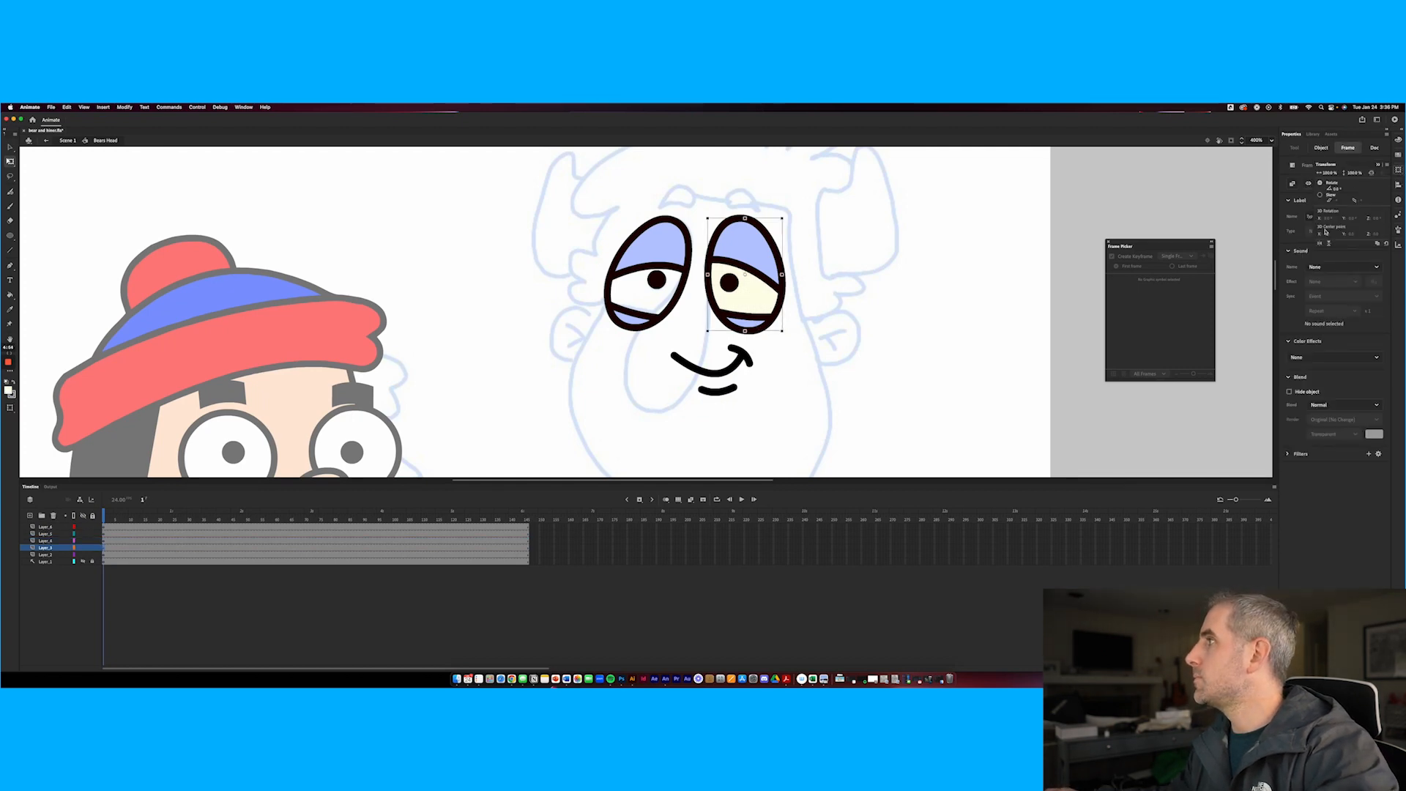
# Flip the pasted eye white horizontally and nudge it left over to the left-hand eye
pyautogui.click(715, 289)
pyautogui.press('Left')
pyautogui.press('Left')
pyautogui.press('Left')
pyautogui.press('Left')
pyautogui.press('Left')
pyautogui.press('Left')
pyautogui.press('Left')
pyautogui.press('Left')
pyautogui.press('Left')
pyautogui.press('Left')
pyautogui.press('Left')
pyautogui.press('Left')
pyautogui.press('Left')
pyautogui.press('Left')
pyautogui.press('Left')
pyautogui.press('Left')
pyautogui.press('Left')
pyautogui.press('Left')
pyautogui.press('Left')
pyautogui.press('Left')
pyautogui.press('Left')
pyautogui.press('Left')
pyautogui.press('Left')
pyautogui.press('Left')
pyautogui.press('Left')
pyautogui.press('Left')
pyautogui.press('Left')
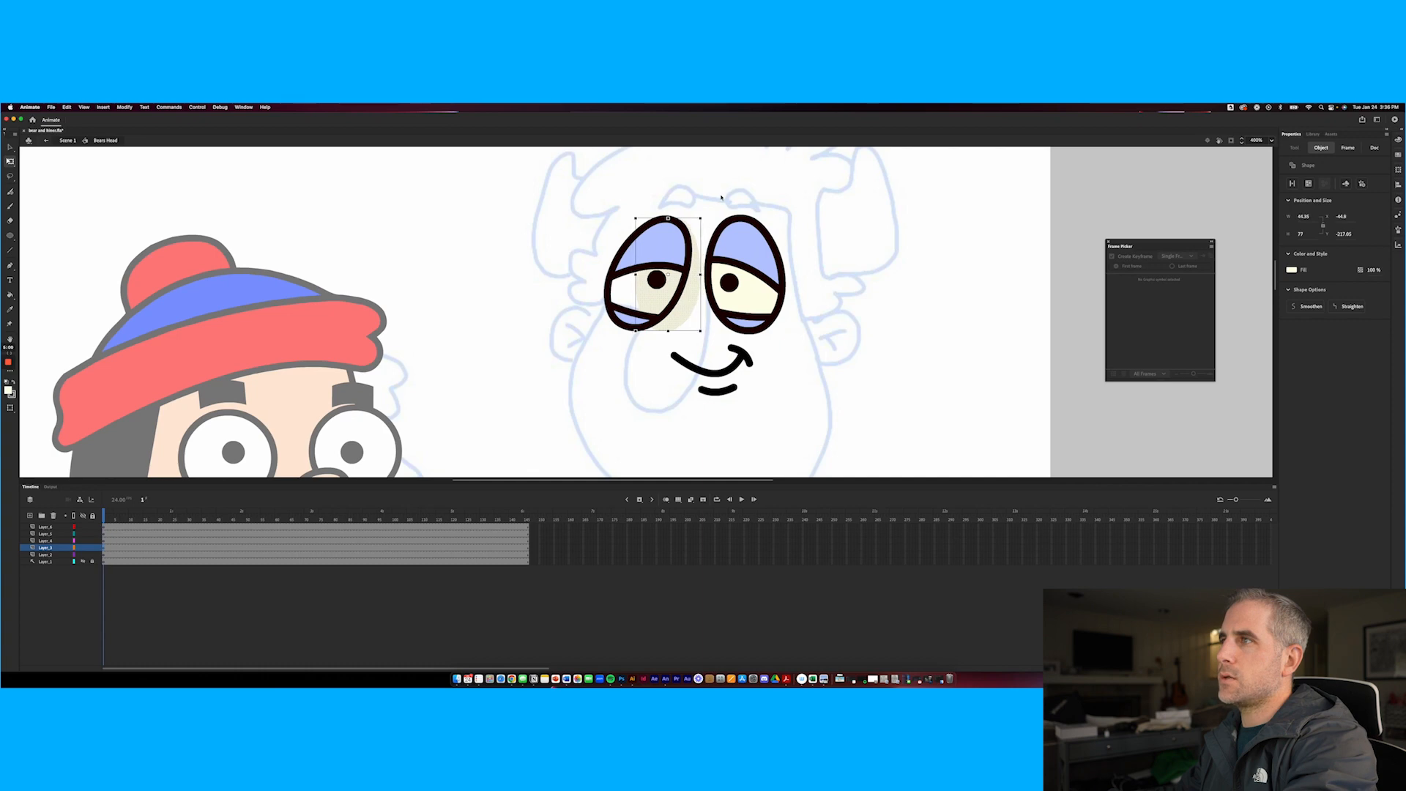
# Rotate the copied eye white clockwise and nudge it left to fit inside the left-hand eyelid outline
pyautogui.moveTo(708, 217); pyautogui.dragTo(726, 236)
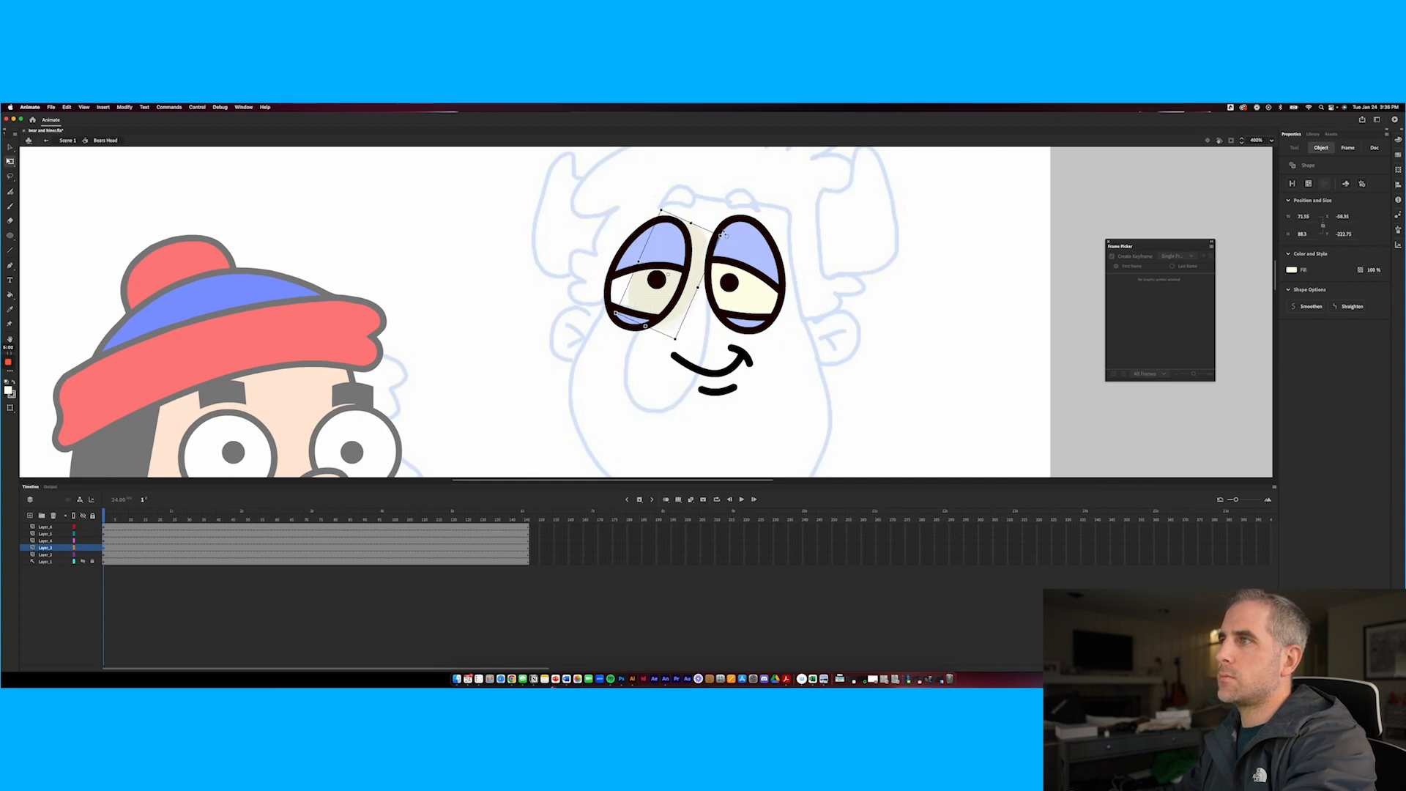
pyautogui.press('Left')
pyautogui.press('Left')
pyautogui.press('Left')
pyautogui.press('Left')
pyautogui.press('Left')
pyautogui.press('Left')
pyautogui.press('Left')
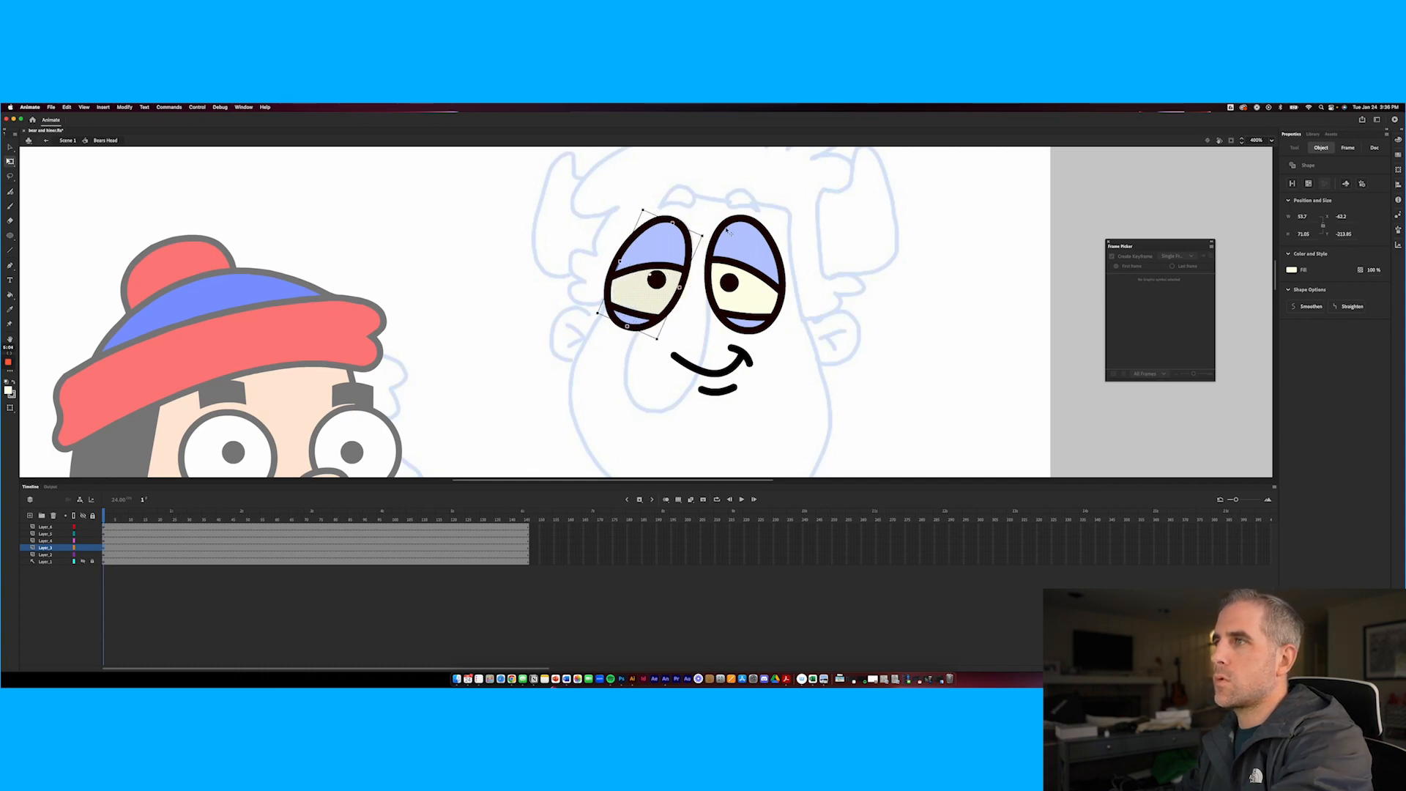
# Nudge the left-hand eye white up to fit its outline and convert it to a graphic symbol
pyautogui.press('Up')
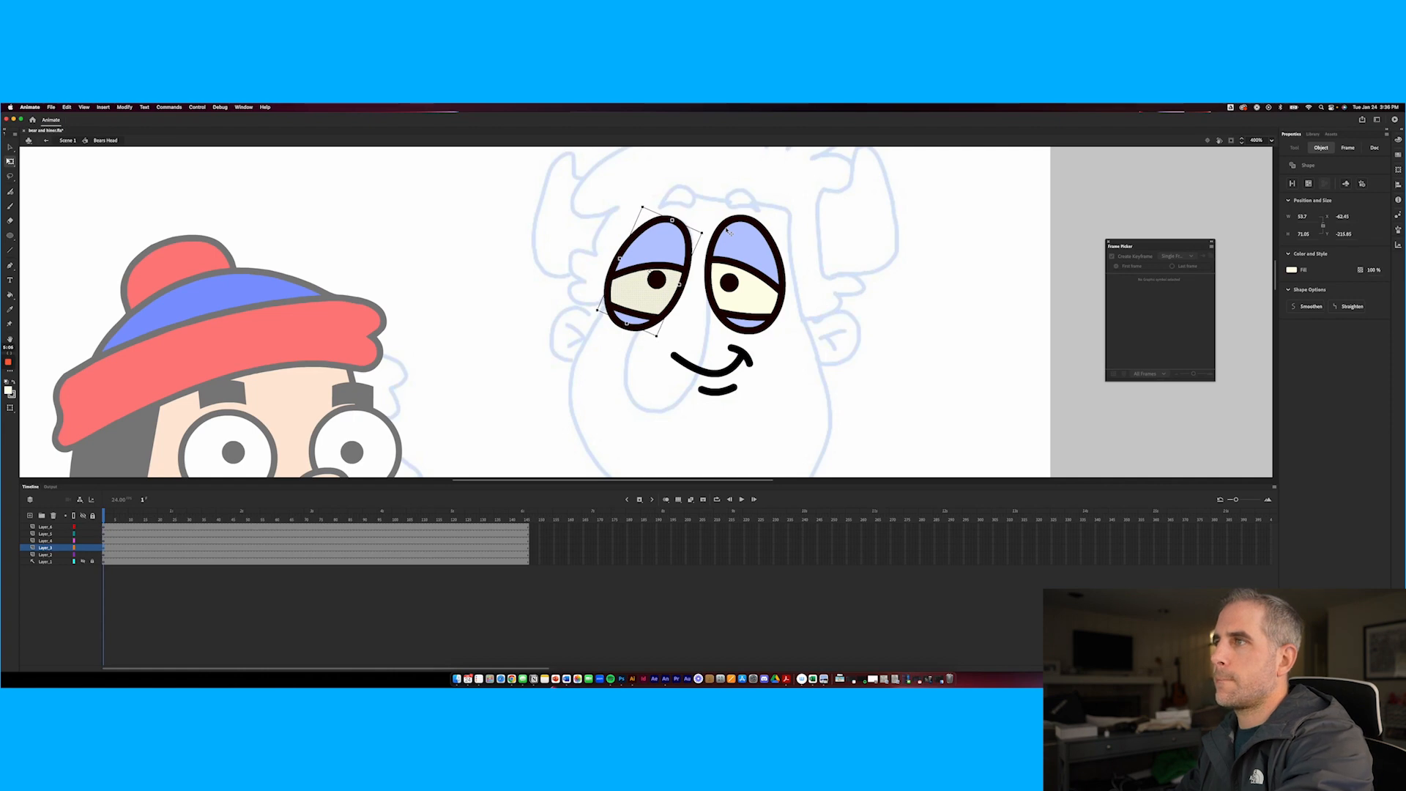
pyautogui.click(516, 252)
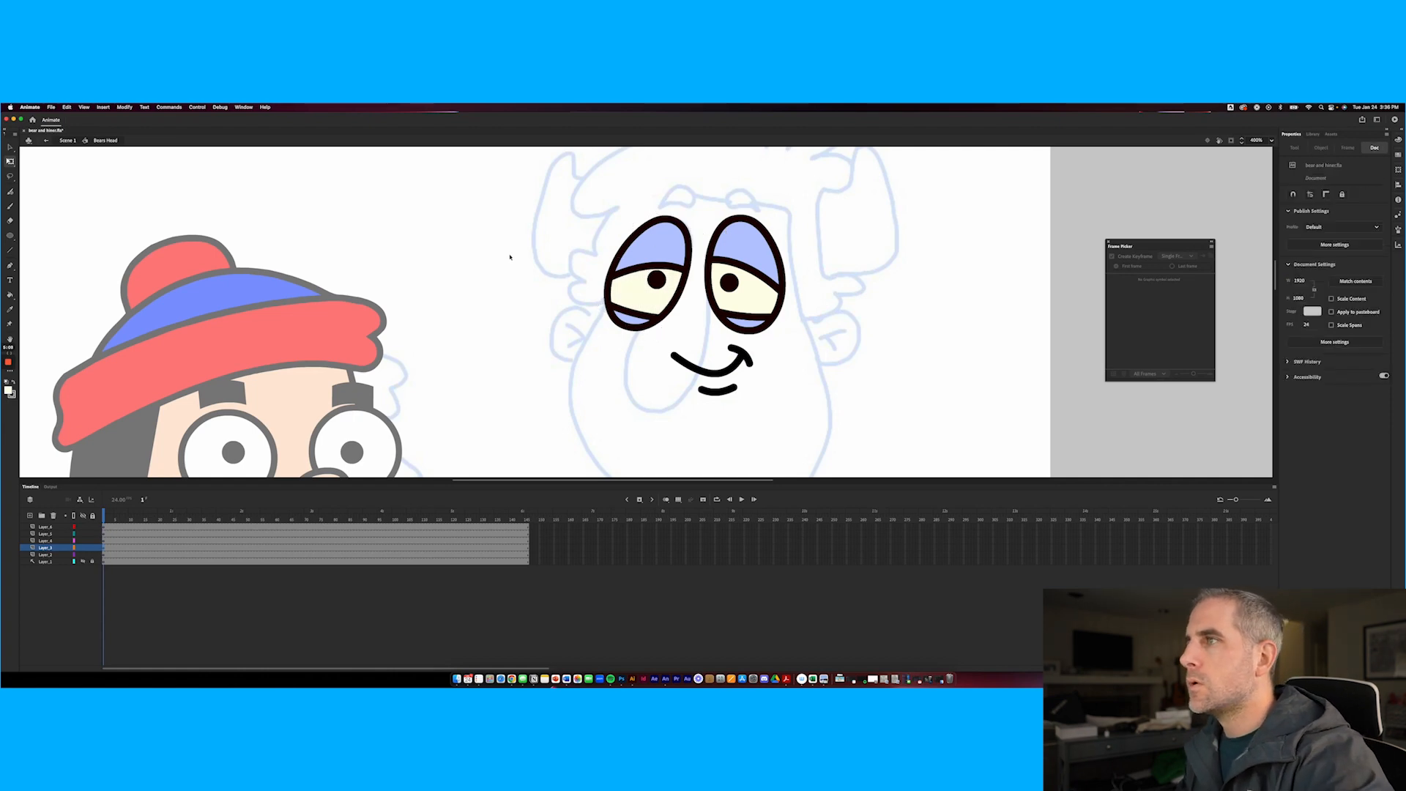
pyautogui.click(652, 300)
pyautogui.press('F8')
pyautogui.press('Return')
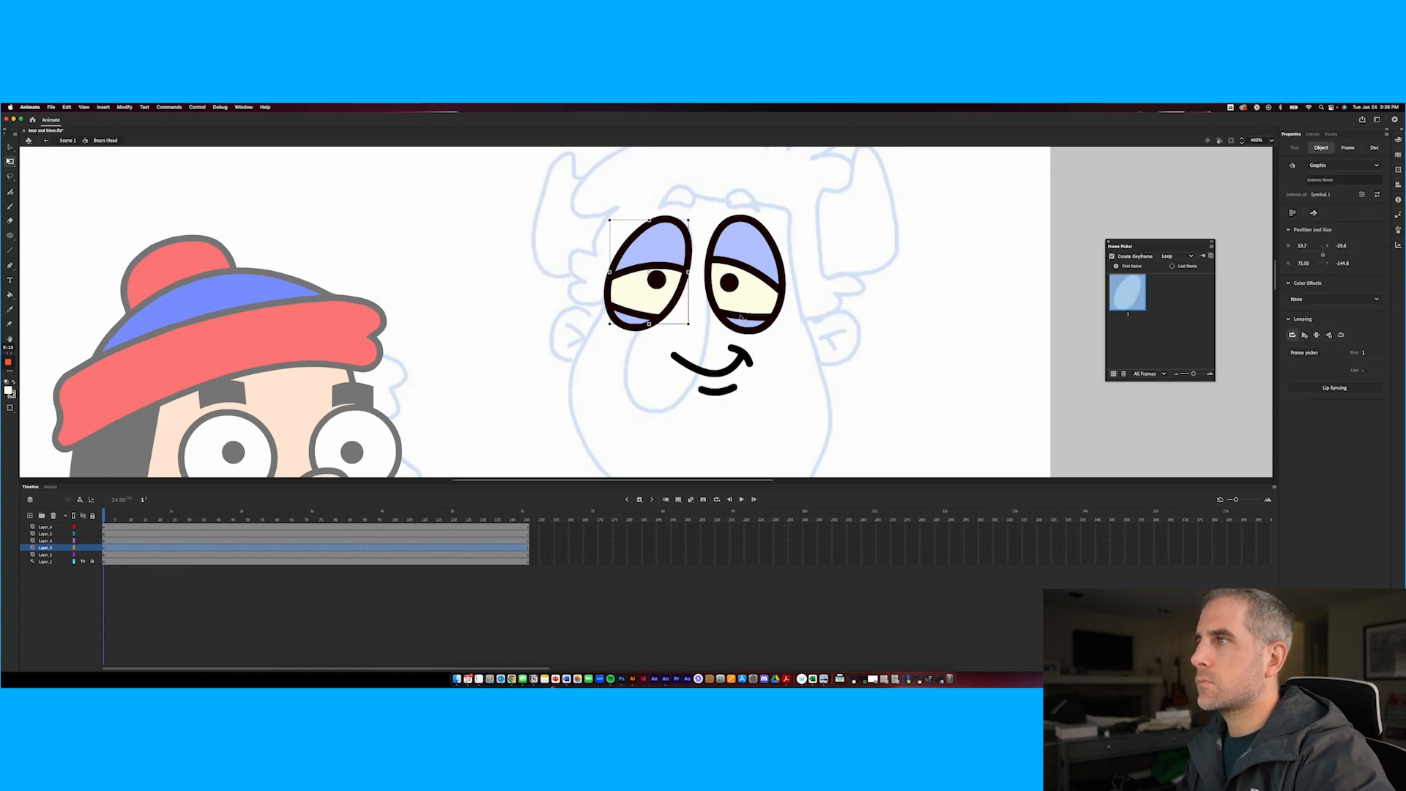
# Convert the right-hand eye white to a graphic symbol and play back the timeline
pyautogui.click(741, 316)
pyautogui.press('F8')
pyautogui.press('Return')
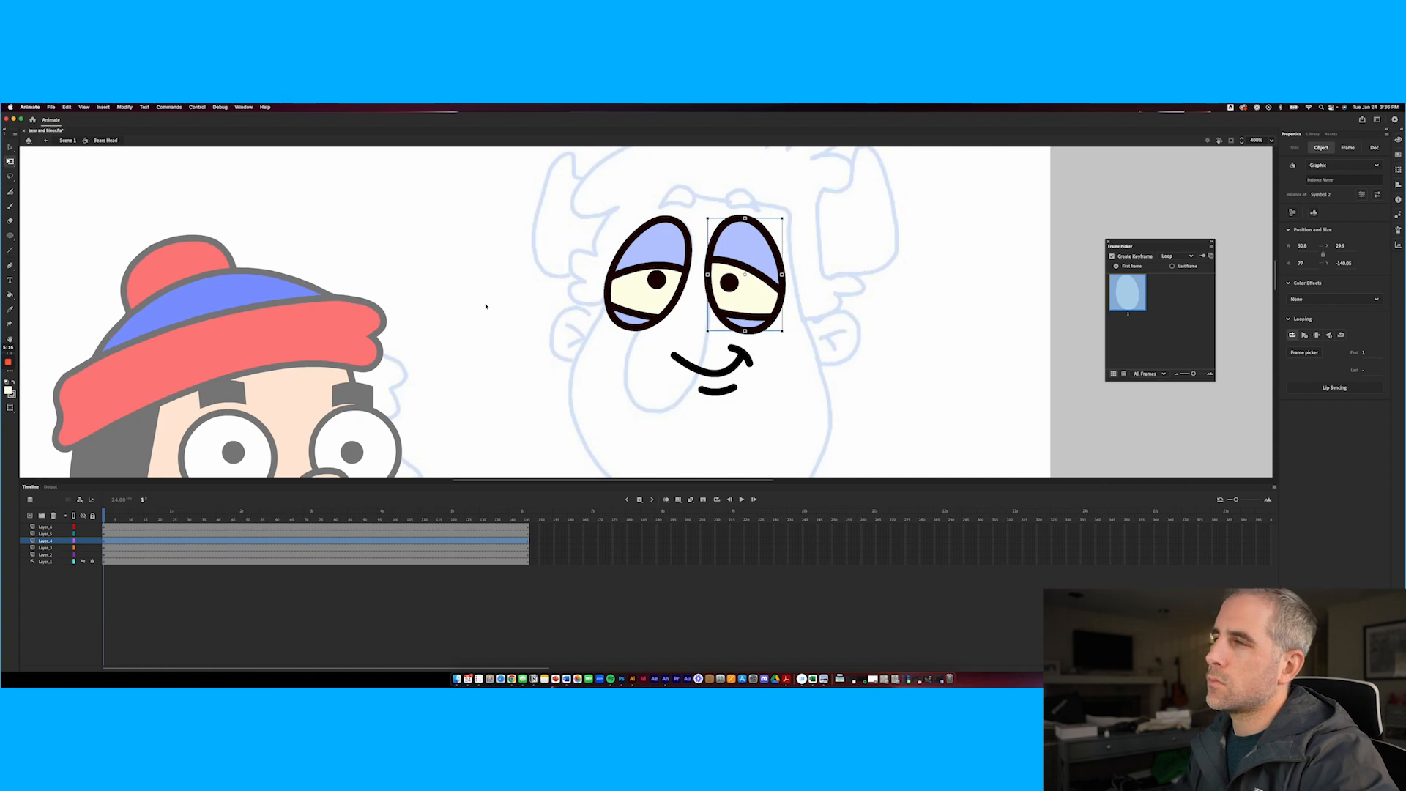
pyautogui.click(584, 243)
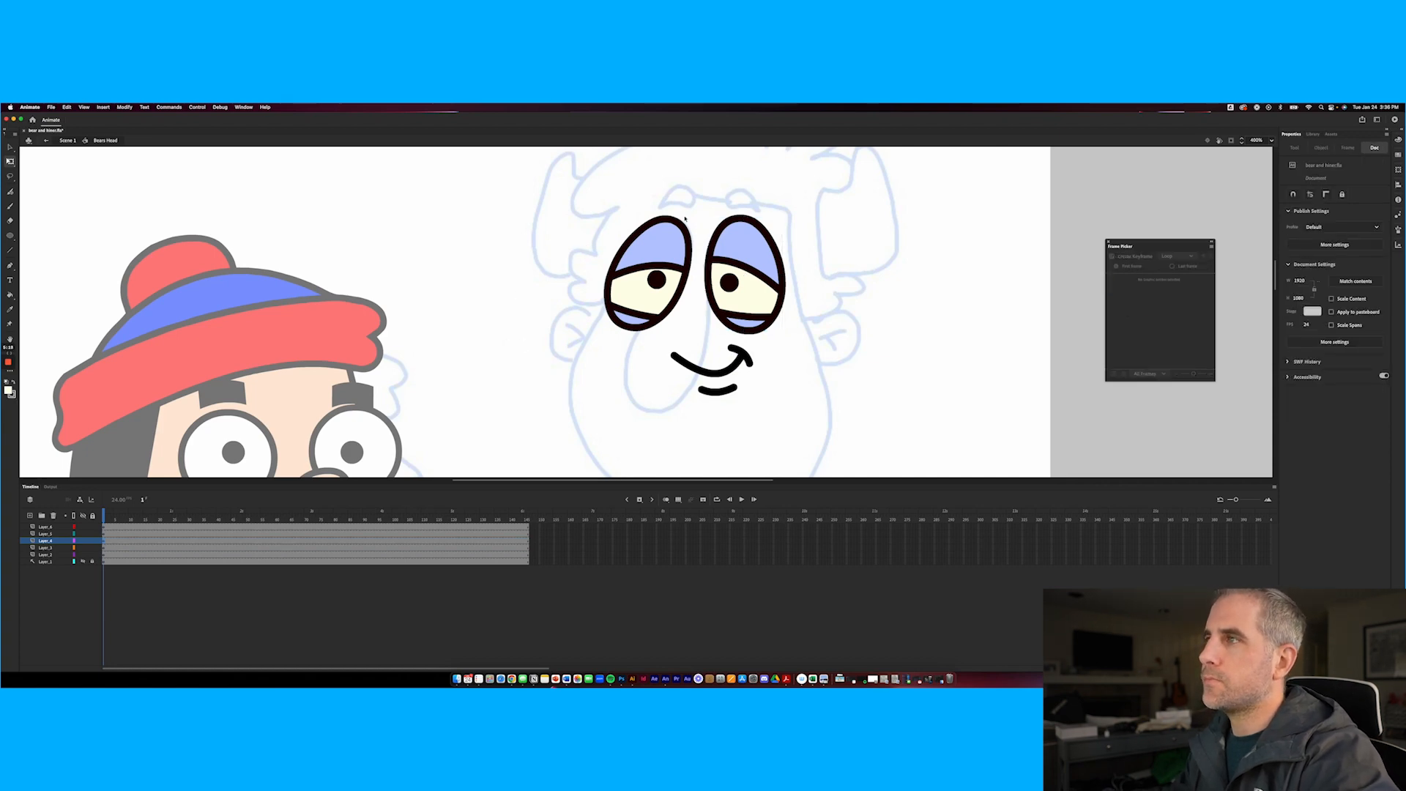
pyautogui.press('Return')
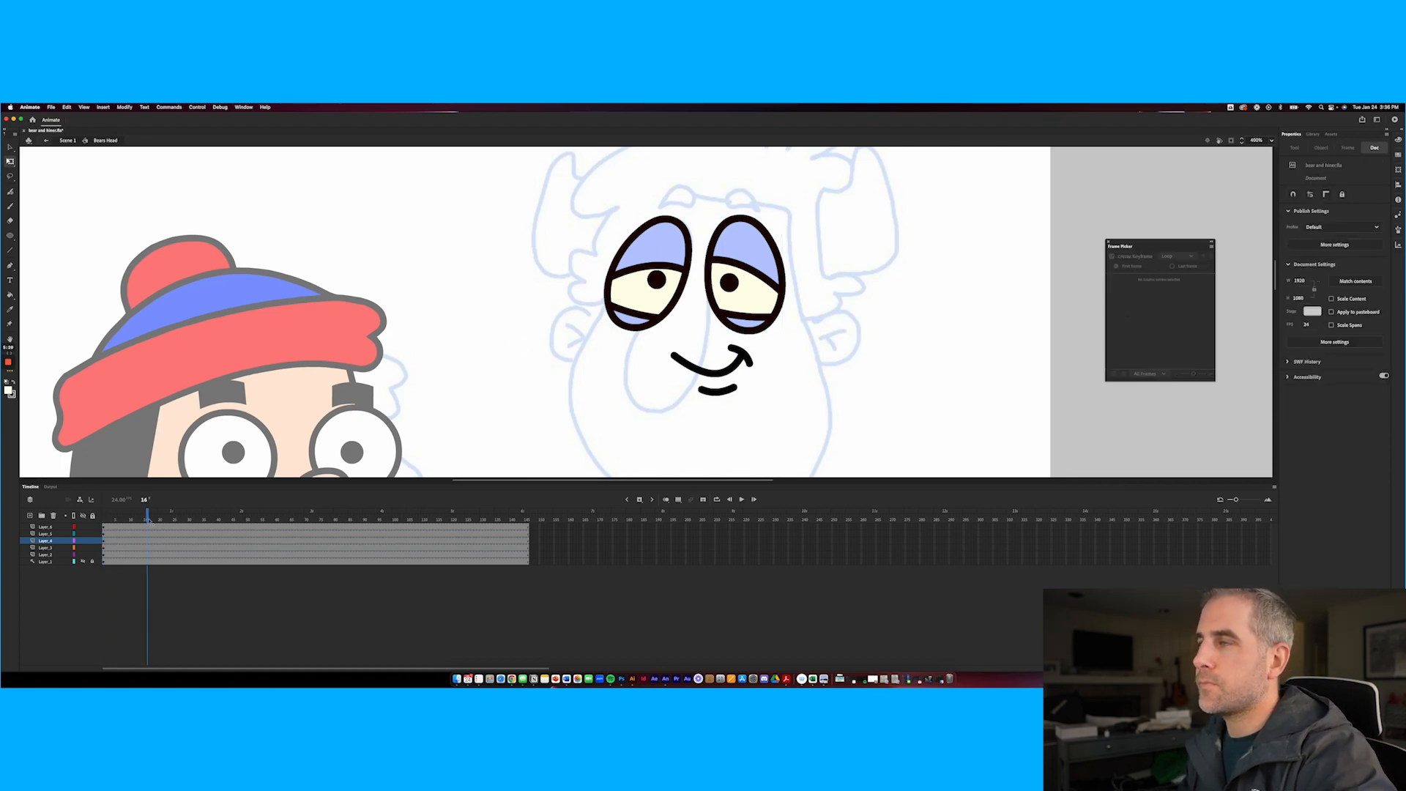
# Select all the eye parts together with the mouth and distribute them to layers
pyautogui.click(714, 388)
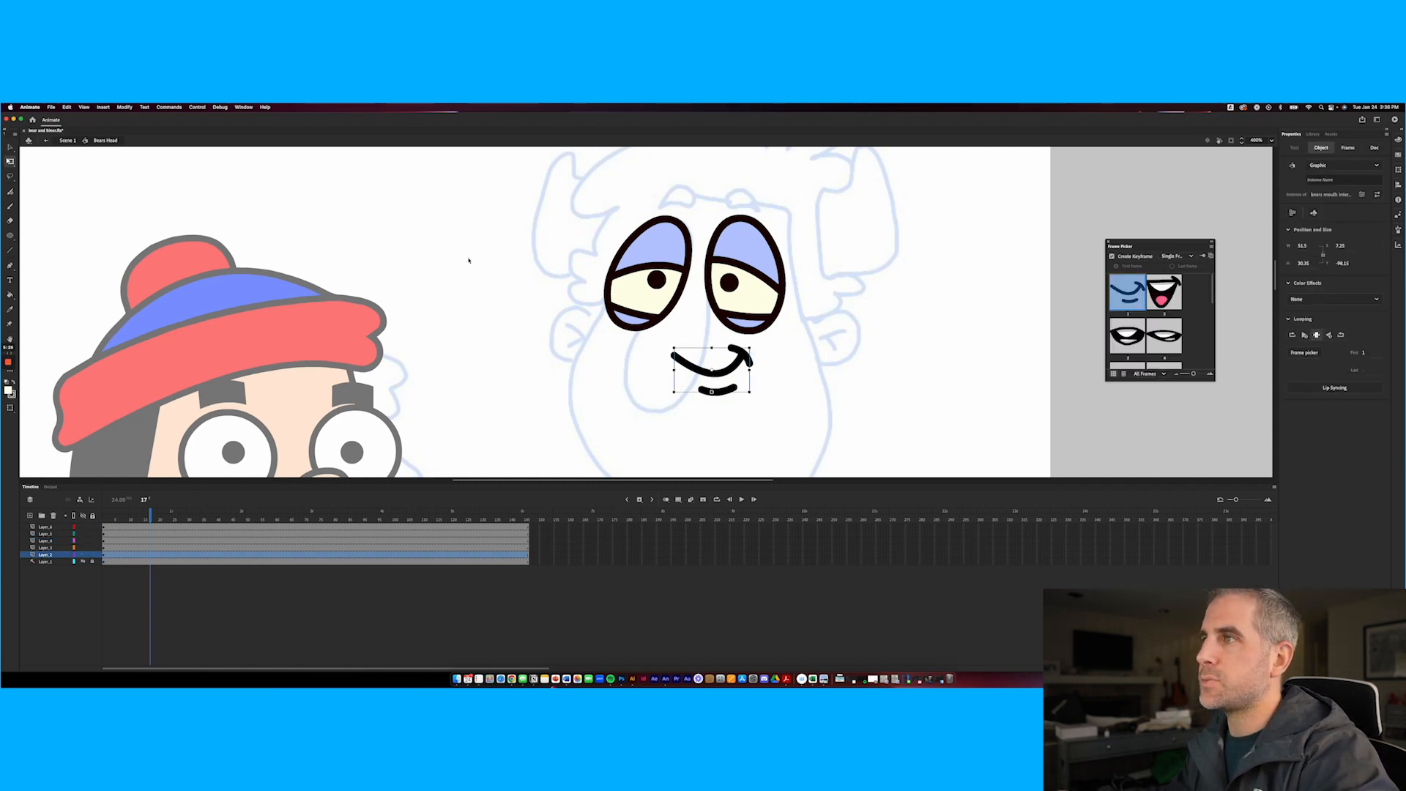
pyautogui.moveTo(565, 209); pyautogui.dragTo(851, 440)
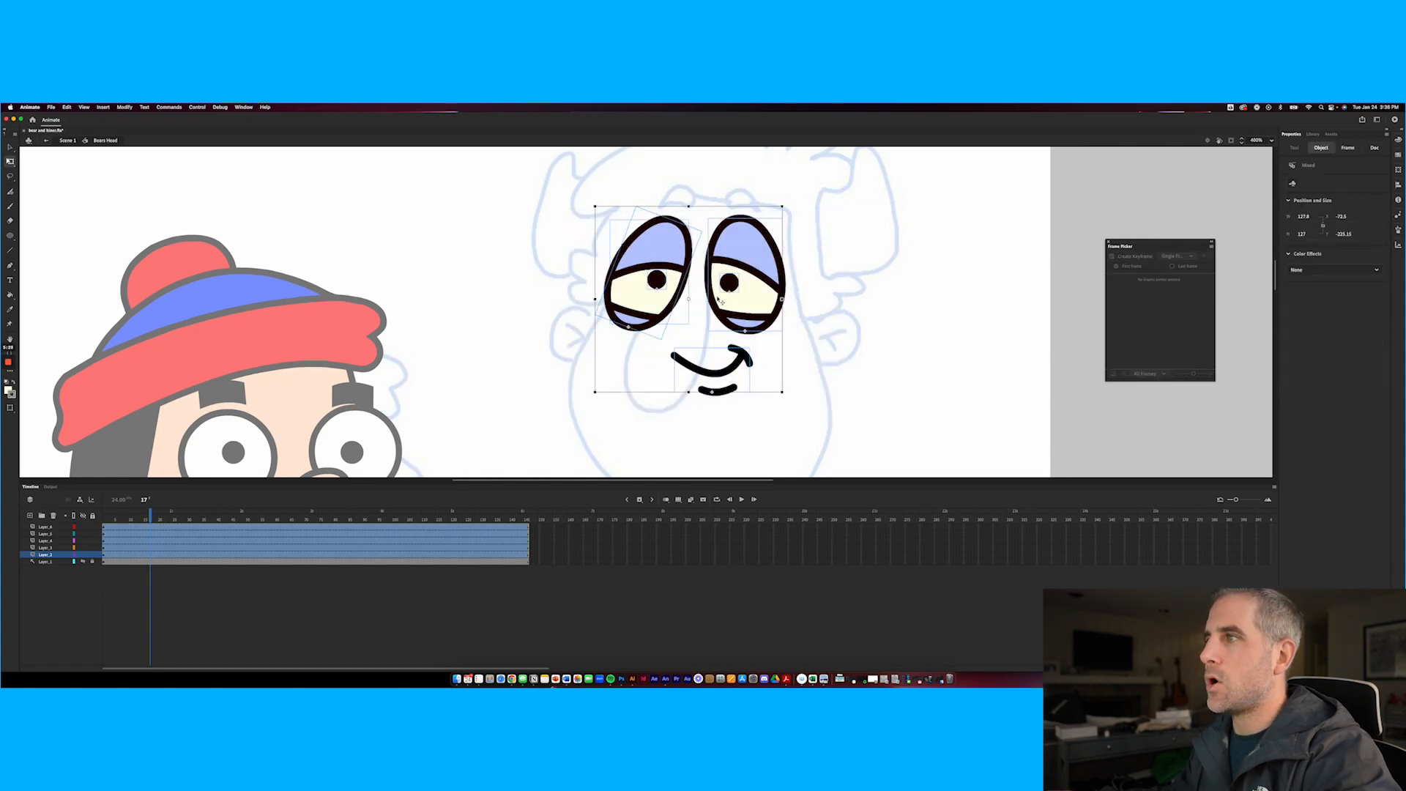
pyautogui.rightClick(718, 298)
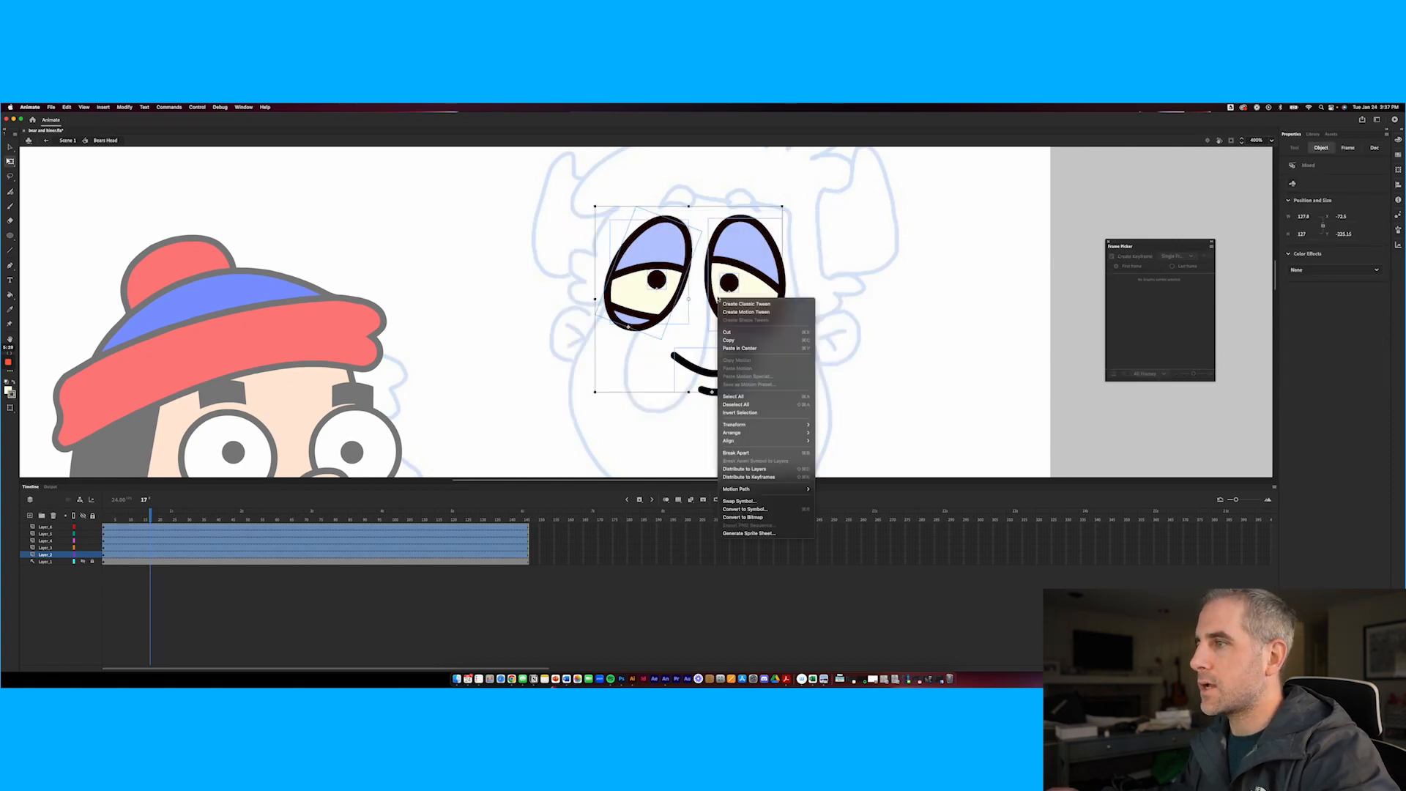
pyautogui.click(730, 469)
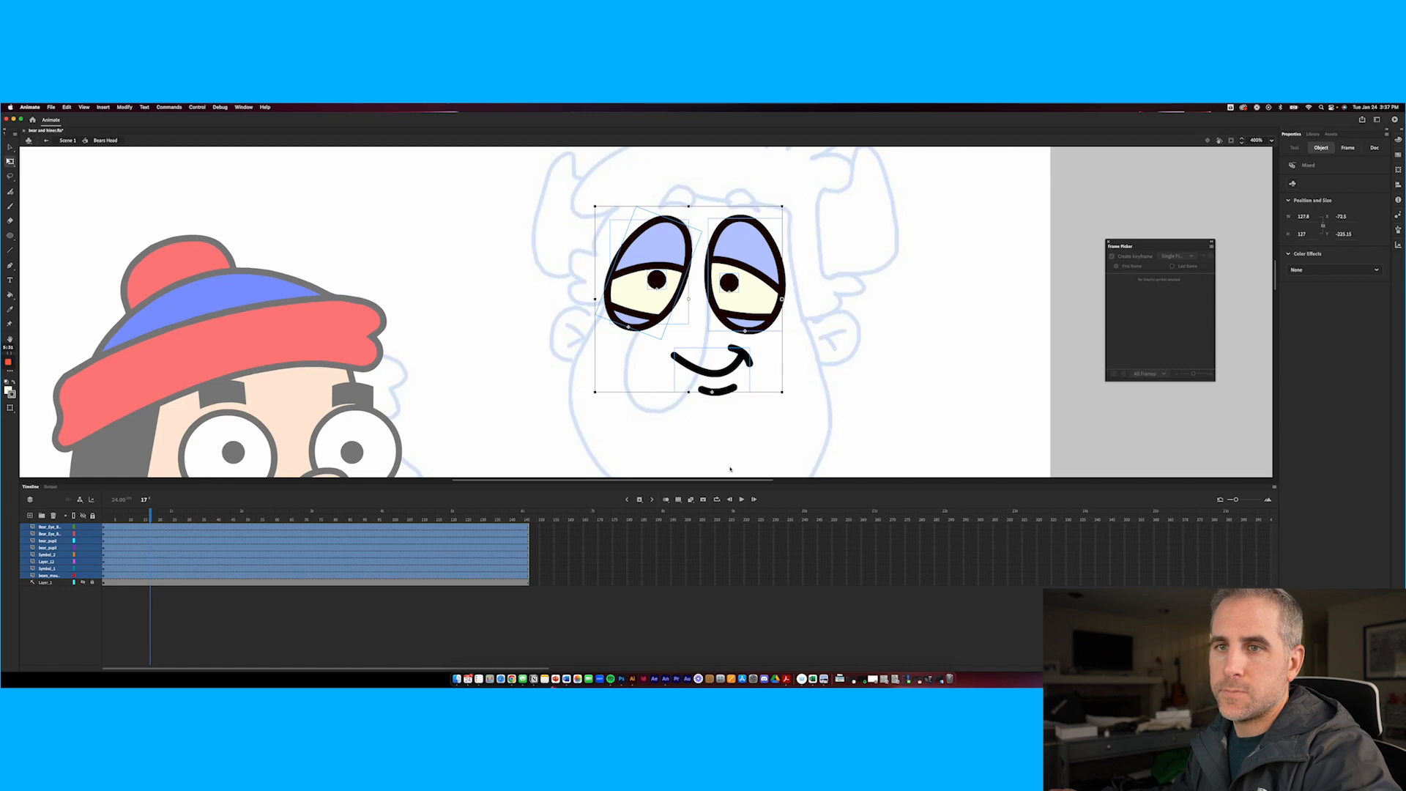
# Rename the layer holding the left-hand eye white to eye_white
pyautogui.click(46, 568)
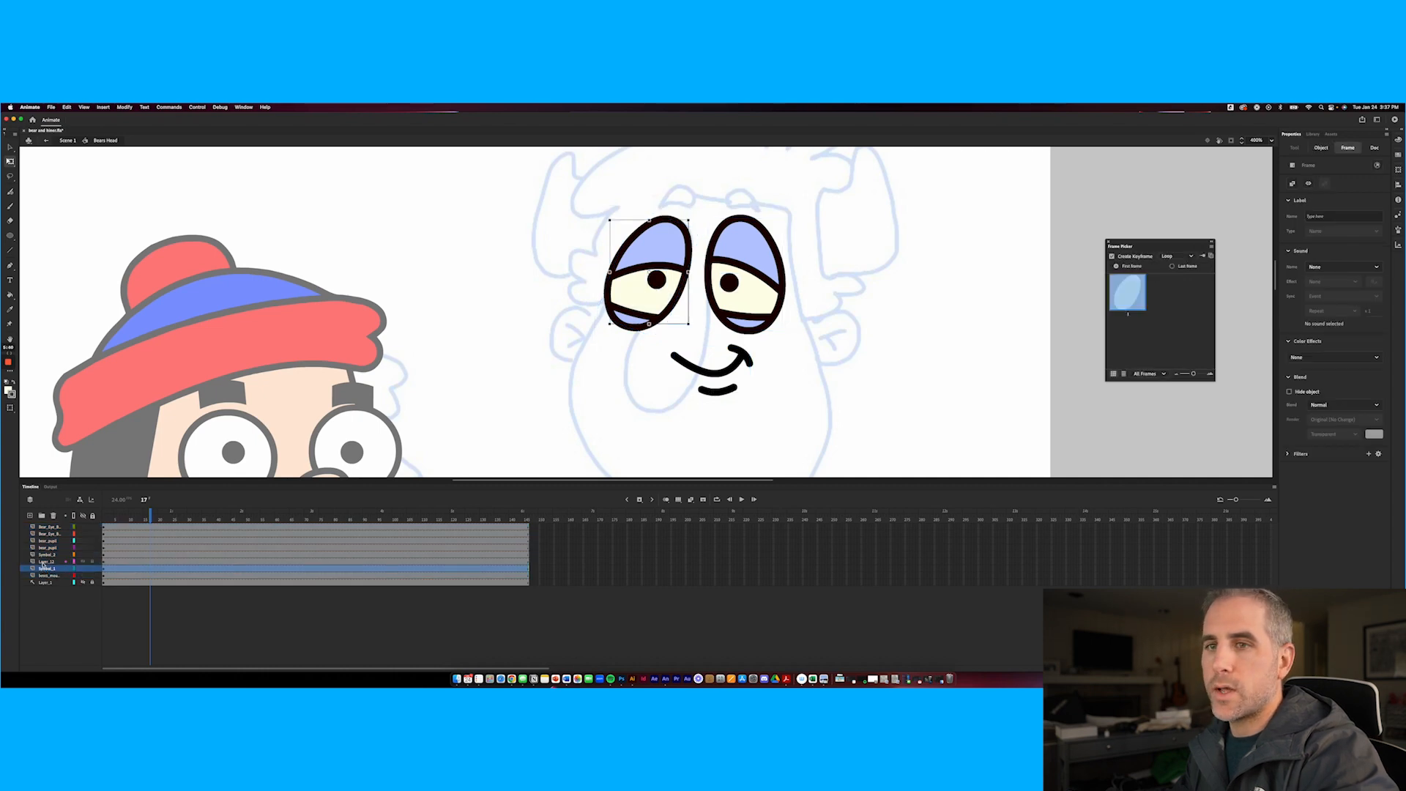
pyautogui.doubleClick(47, 569)
pyautogui.write('eye')
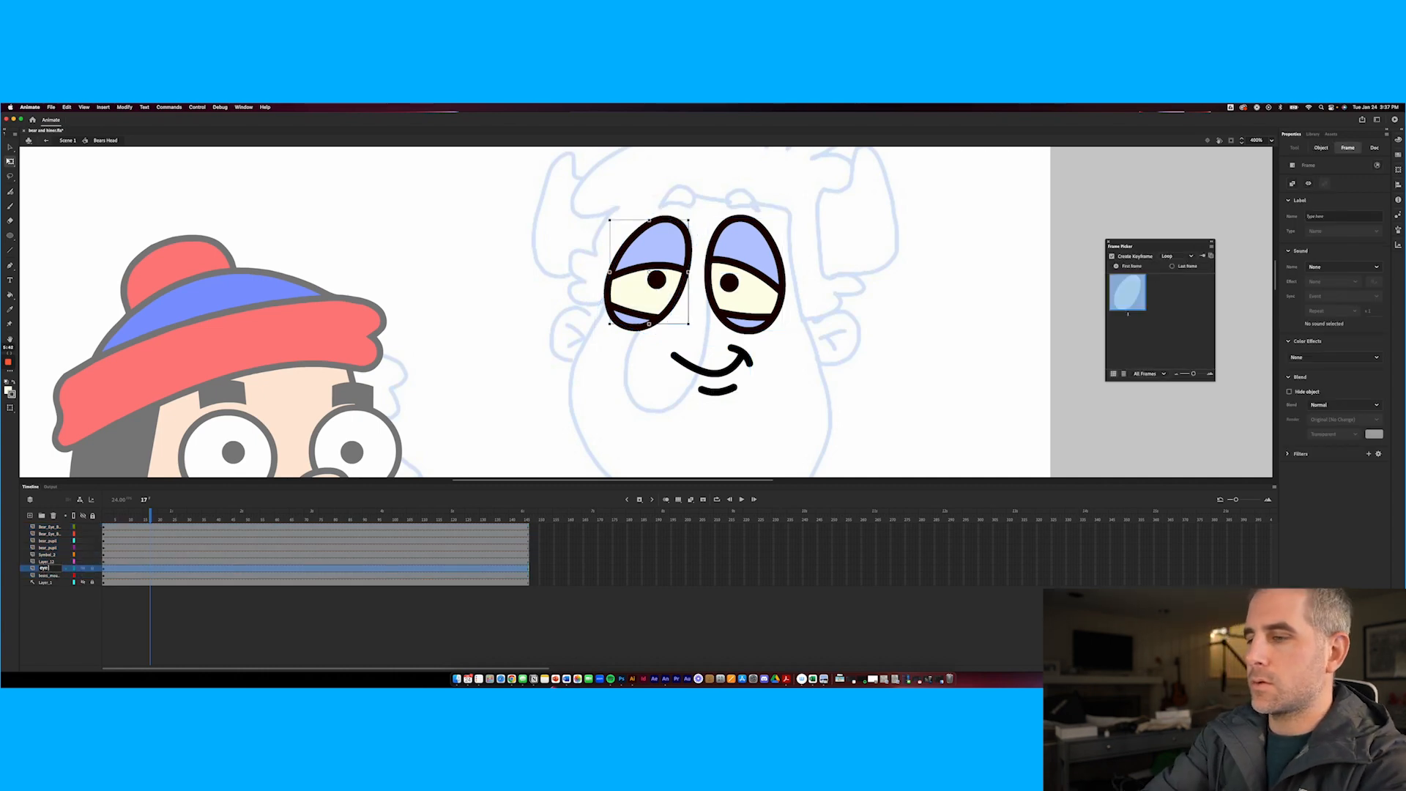
pyautogui.write(' white')
pyautogui.press('Return')
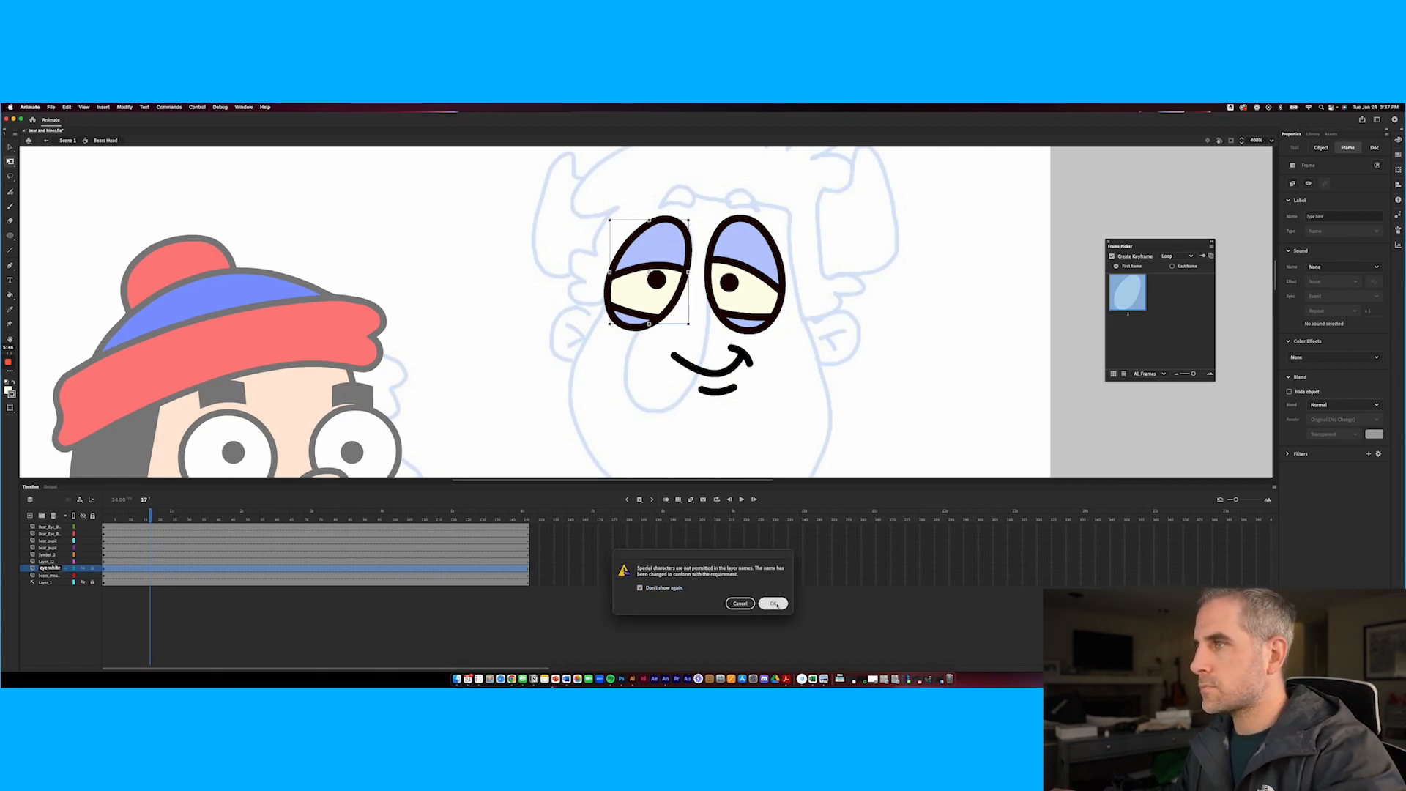
pyautogui.press('Return')
pyautogui.click(493, 361)
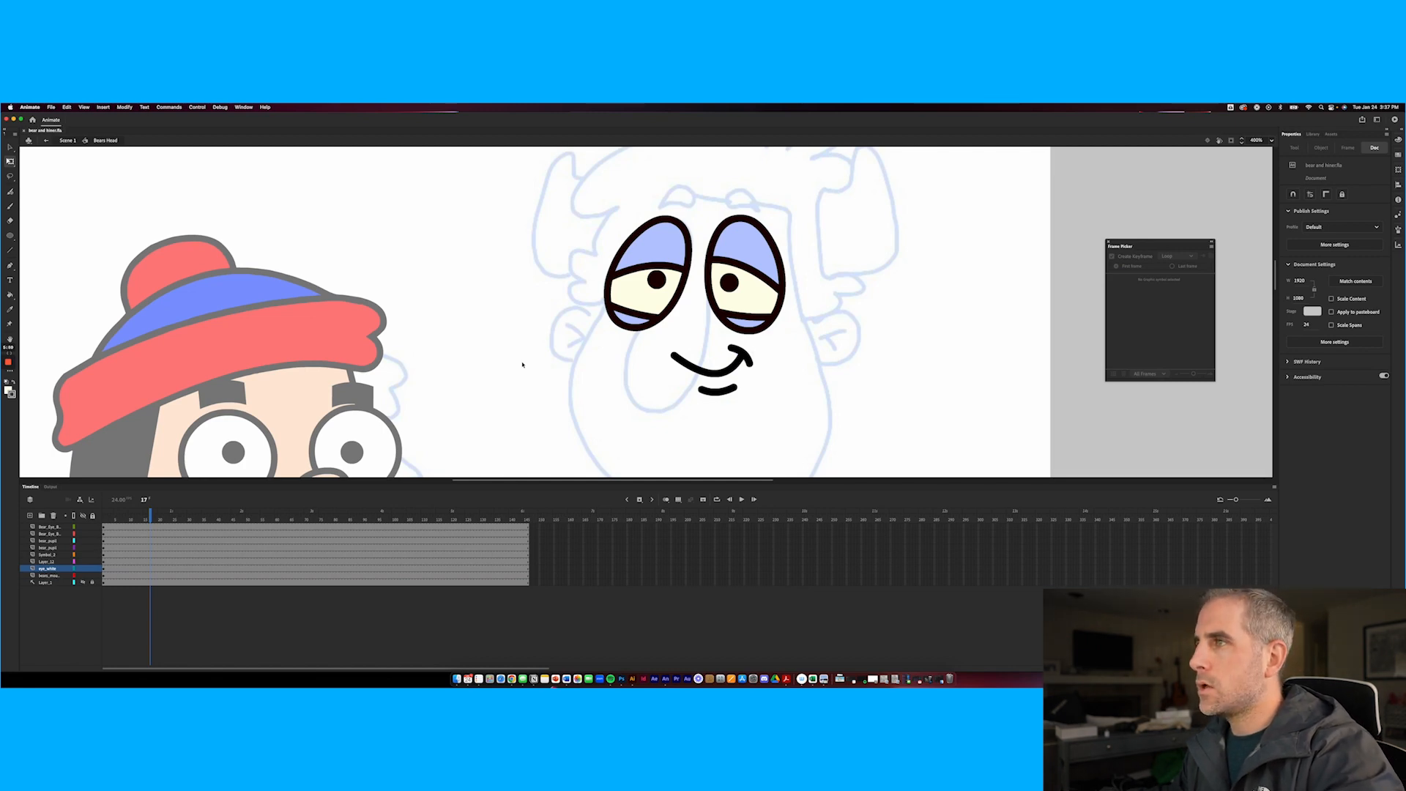
# Return to the main scene, try moving the whole head symbol, and reopen it for editing
pyautogui.doubleClick(523, 364)
pyautogui.moveTo(765, 310)
pyautogui.mouseDown()
pyautogui.moveTo(735, 305)
pyautogui.moveTo(775, 308)
pyautogui.moveTo(756, 306)
pyautogui.mouseUp()
pyautogui.press('super+z')
pyautogui.press('super+z')
pyautogui.doubleClick(756, 306)
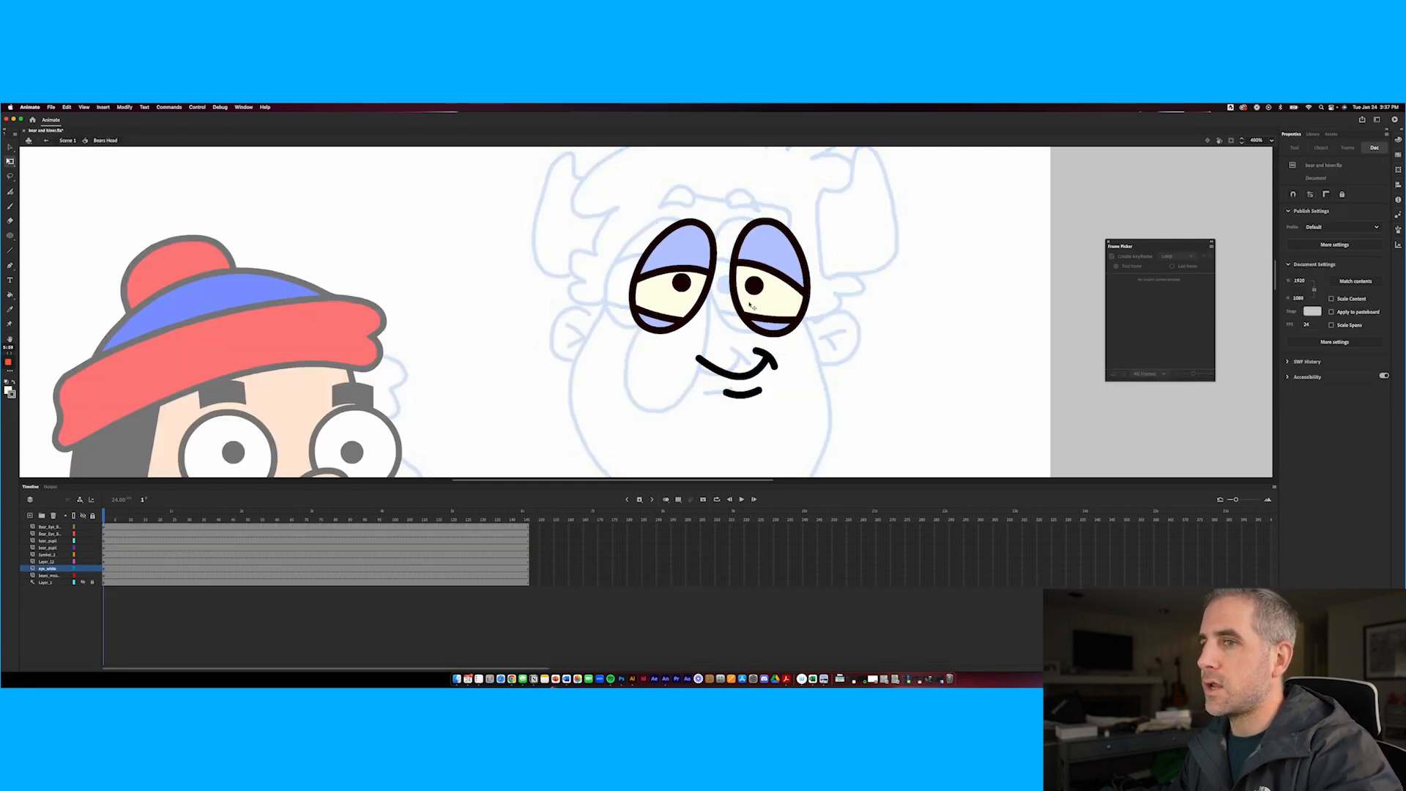
# Add a new layer above all the others in the head symbol and name it AUDIO
pyautogui.click(169, 519)
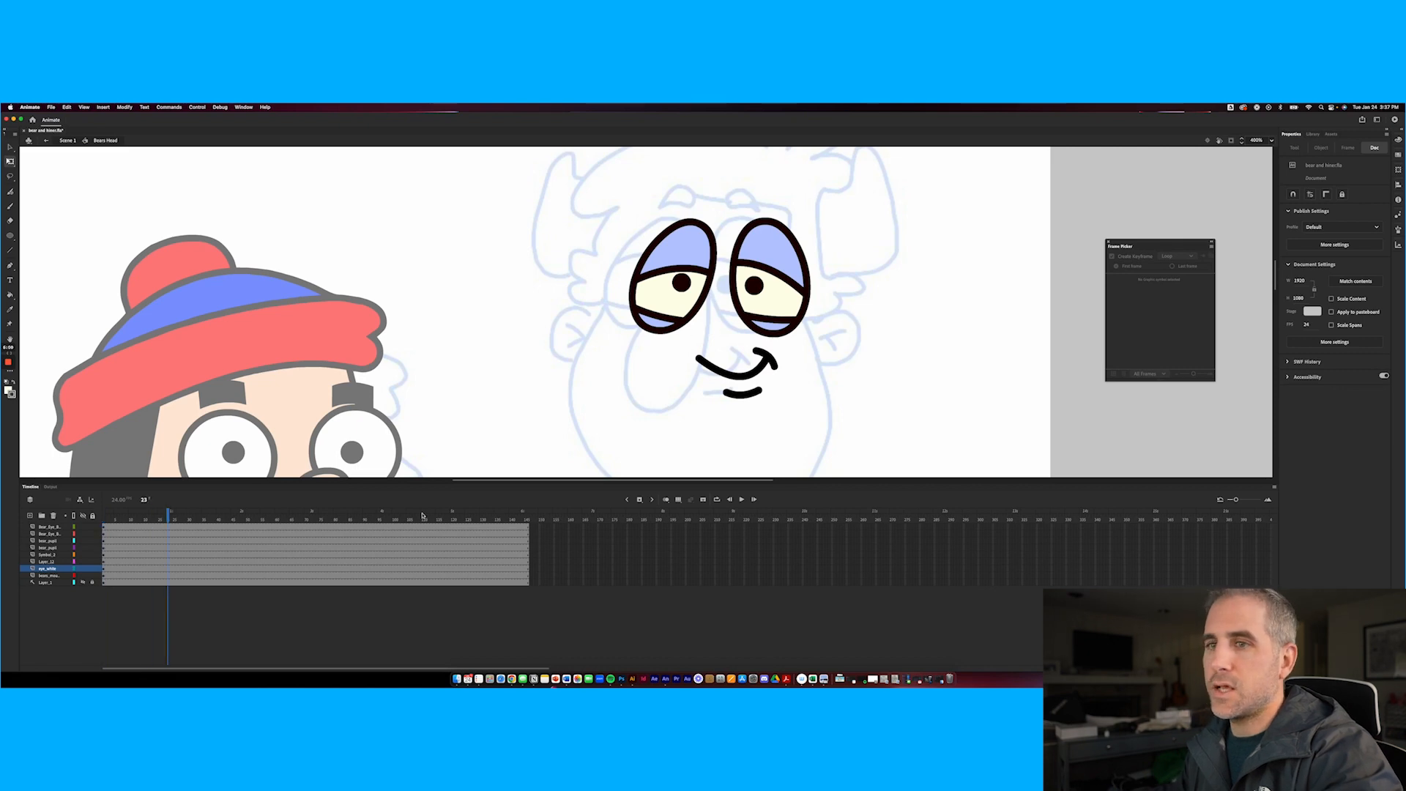
pyautogui.click(50, 528)
pyautogui.click(30, 515)
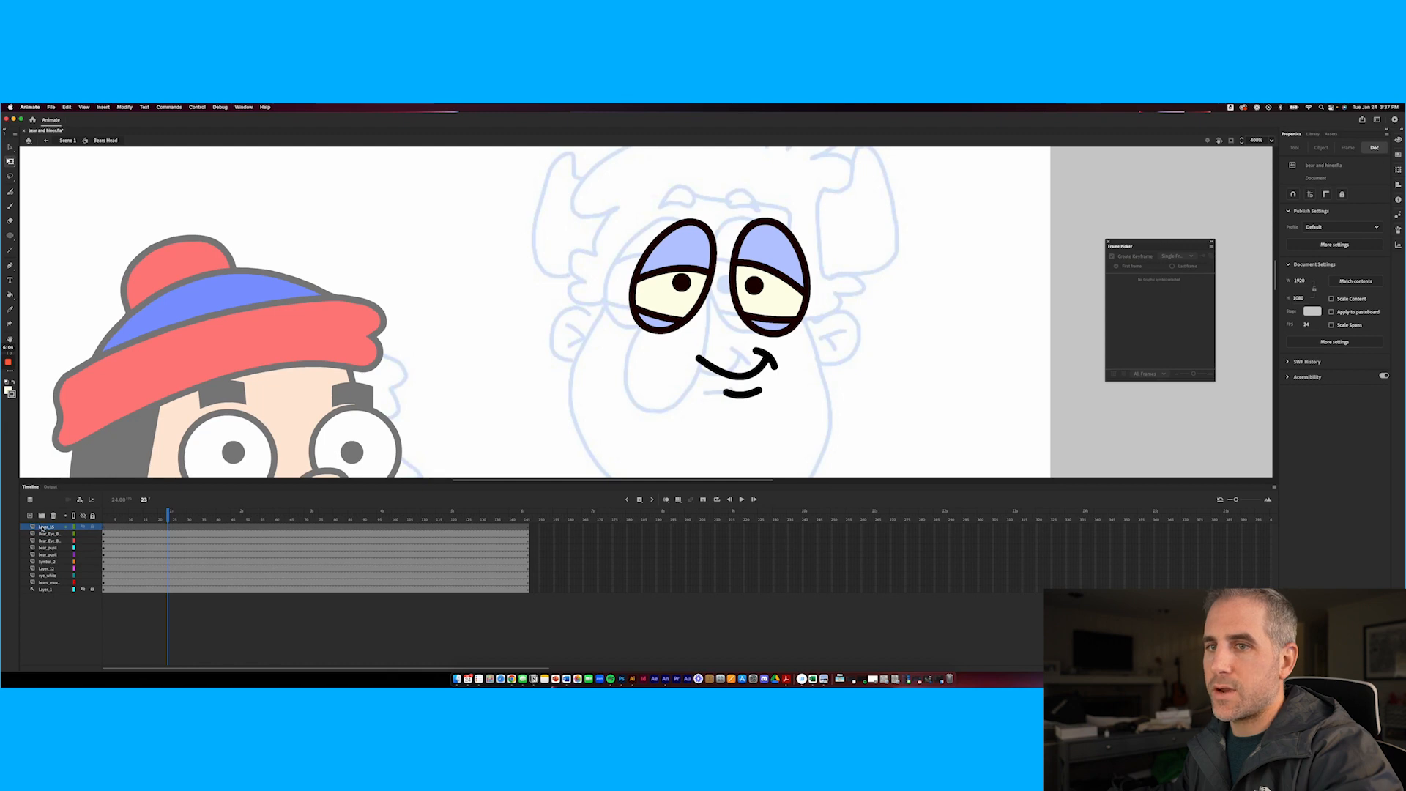
pyautogui.doubleClick(44, 527)
pyautogui.write('AUDIO')
pyautogui.press('Return')
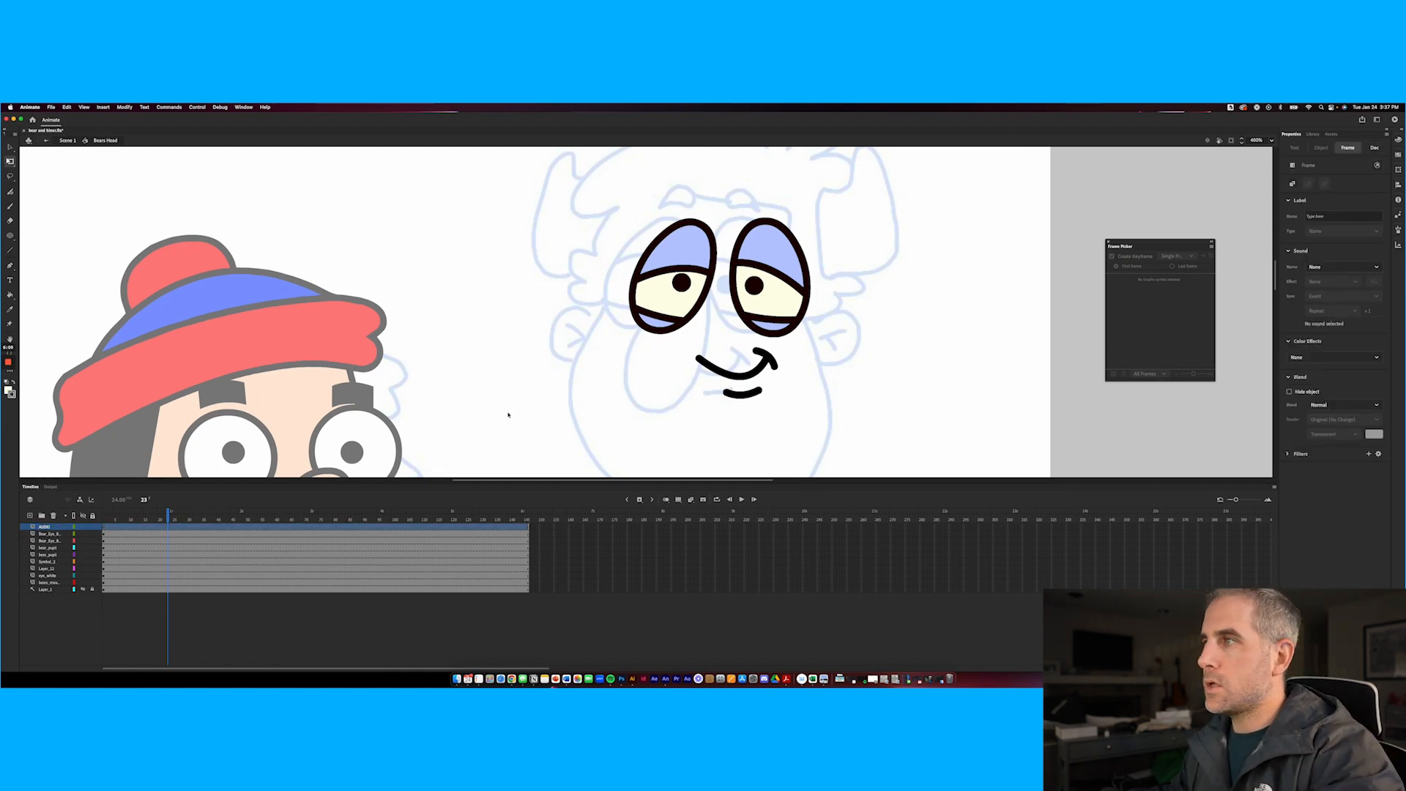
# Return to the main scene and move the head symbol over the face in the sketch
pyautogui.doubleClick(508, 414)
pyautogui.moveTo(686, 308)
pyautogui.mouseDown()
pyautogui.moveTo(651, 301)
pyautogui.moveTo(663, 304)
pyautogui.mouseUp()
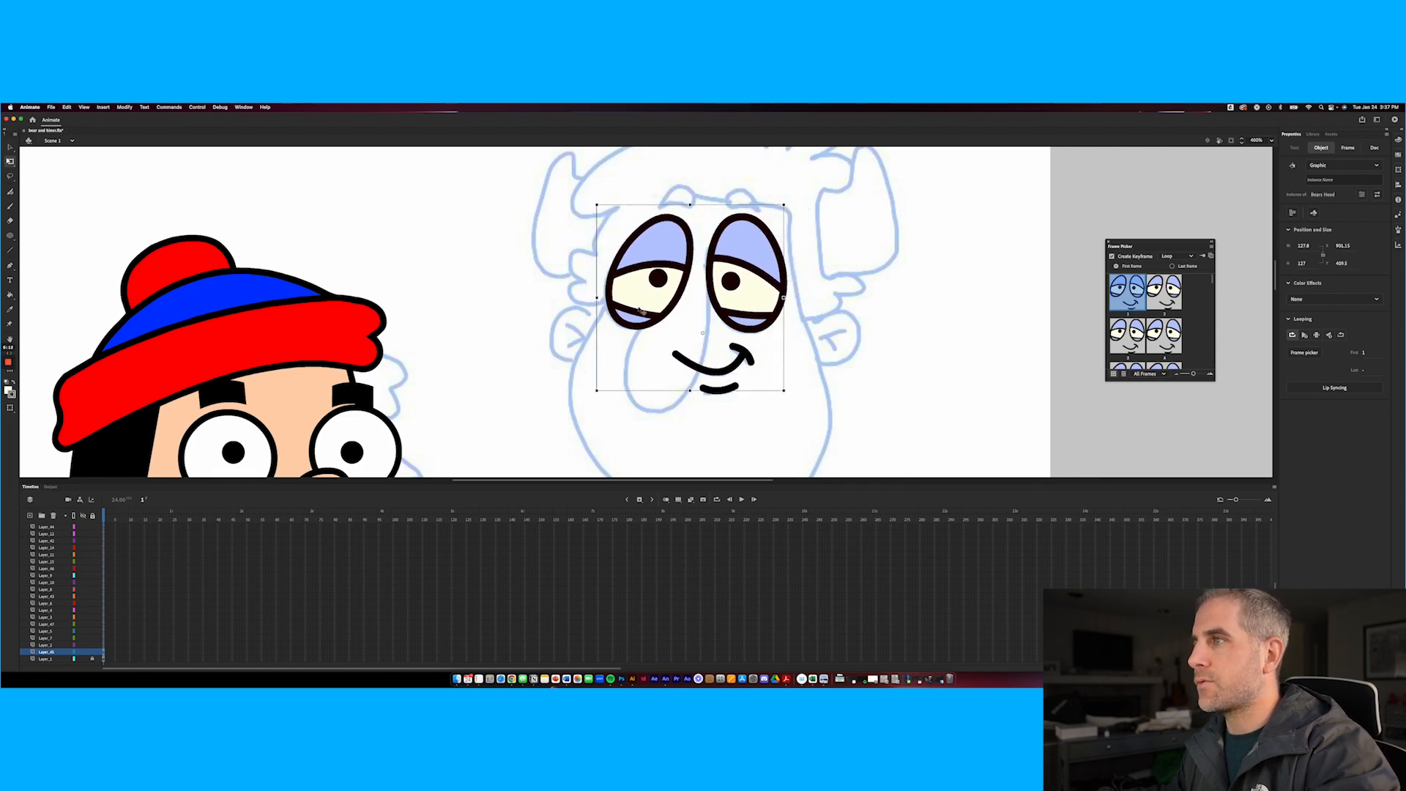
pyautogui.click(518, 337)
pyautogui.moveTo(680, 374); pyautogui.dragTo(683, 292)
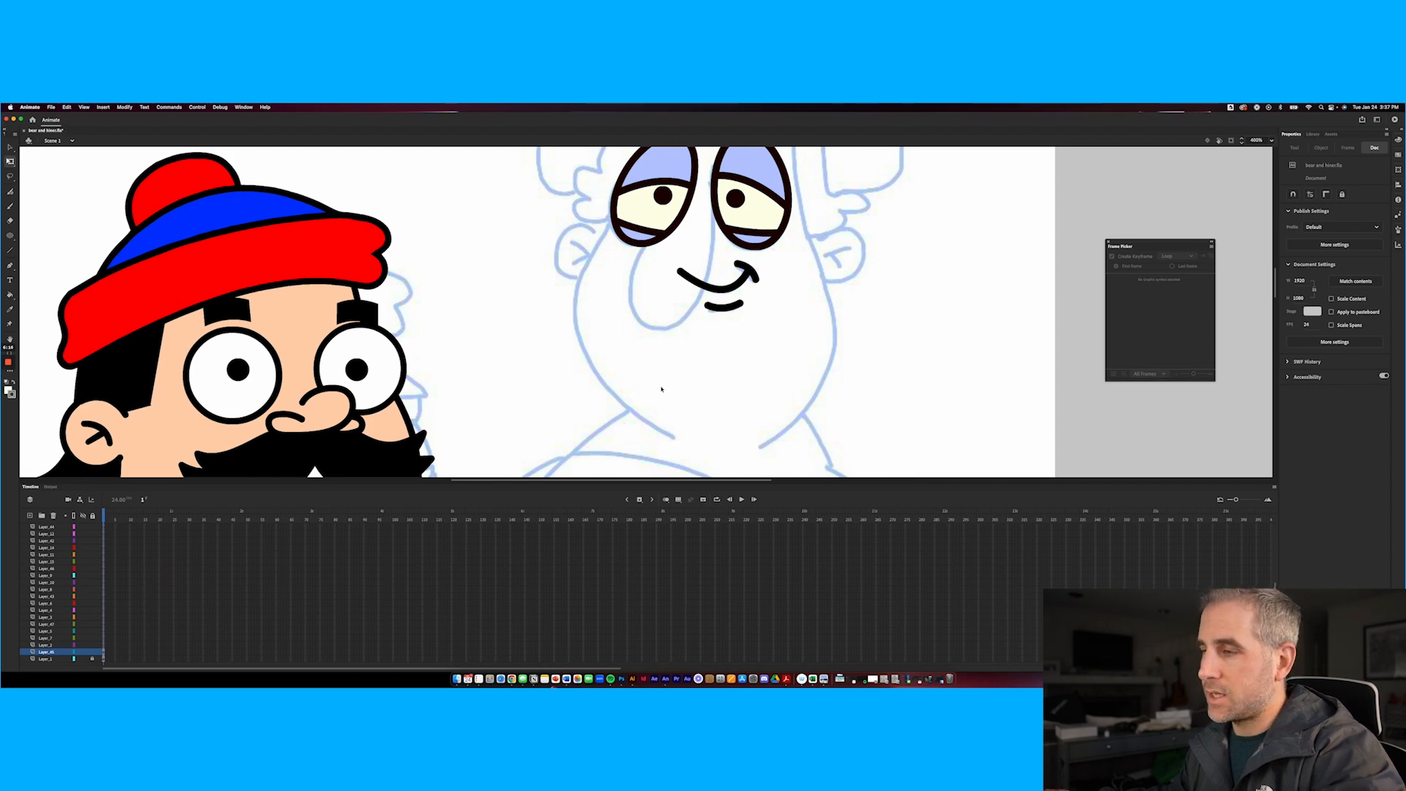
pyautogui.press('super+1')
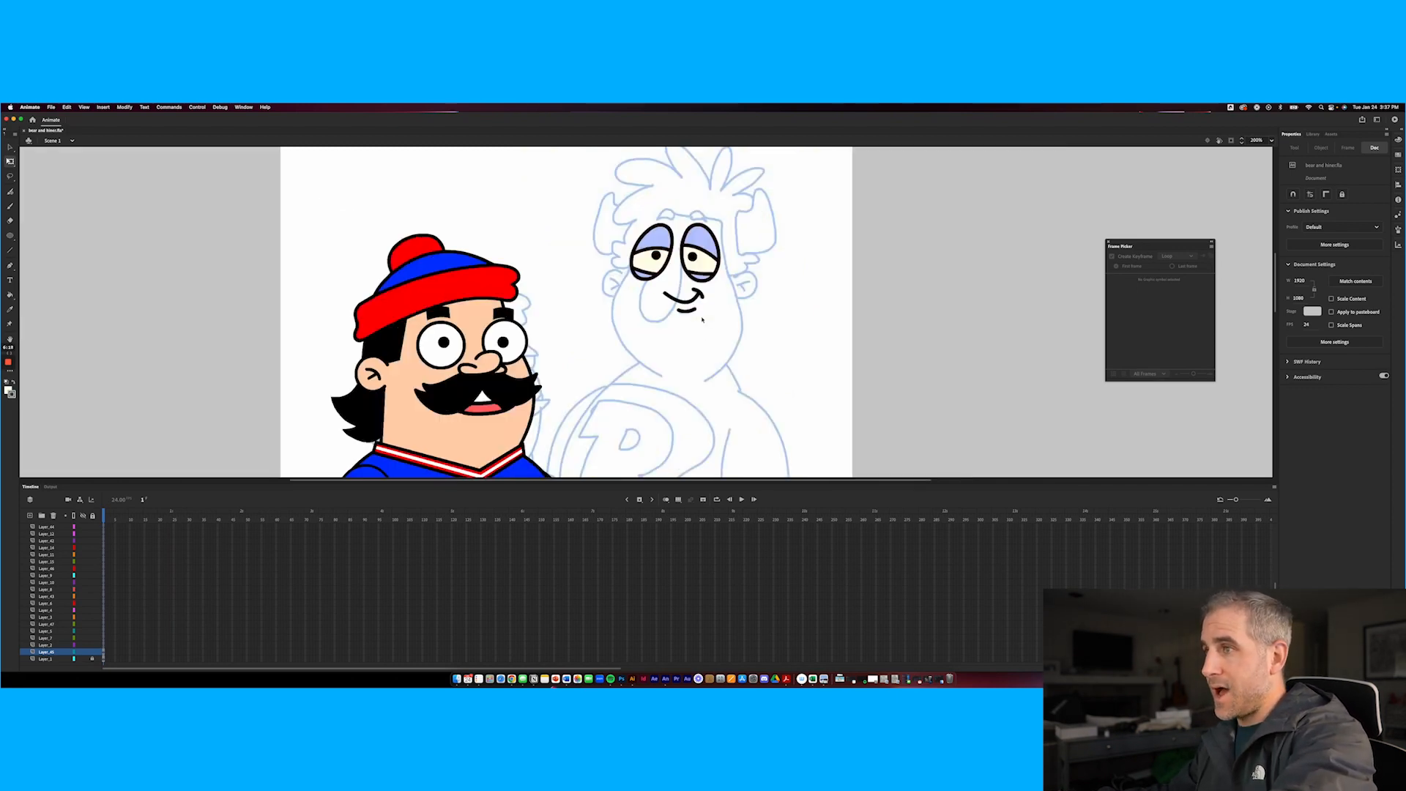
pyautogui.moveTo(646, 396); pyautogui.dragTo(665, 356)
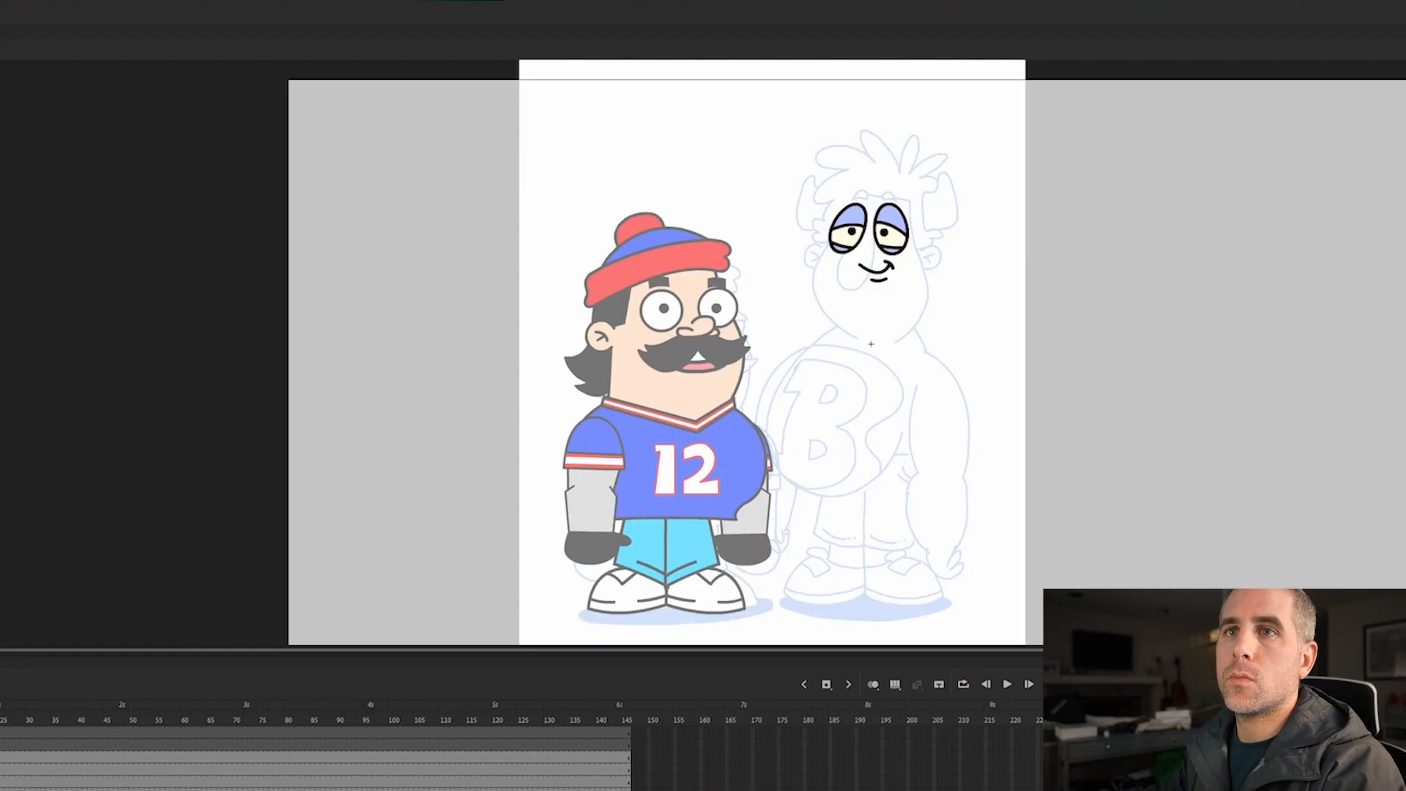
# Draw a line down the left-hand side of the face, bend it along the sketched cheek, and smooth it
pyautogui.press('super+equal')
pyautogui.moveTo(725, 217); pyautogui.dragTo(725, 507)
pyautogui.moveTo(725, 366); pyautogui.dragTo(639, 403)
pyautogui.click(640, 403)
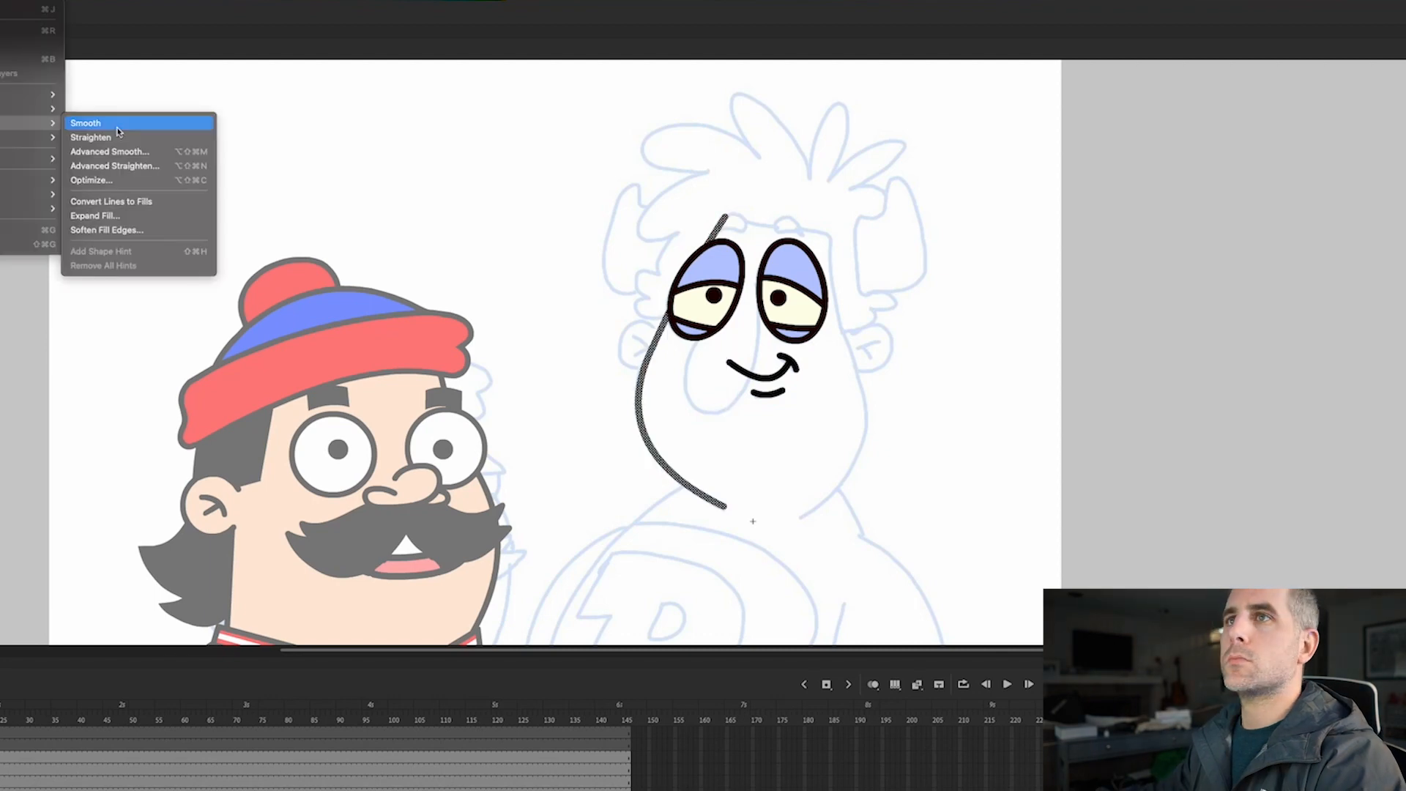
pyautogui.click(119, 125)
# Draw the right-hand side of the face from forehead to chin and bend the lines to the sketch
pyautogui.moveTo(820, 224); pyautogui.dragTo(869, 417)
pyautogui.moveTo(869, 417); pyautogui.dragTo(798, 520)
pyautogui.moveTo(834, 469); pyautogui.dragTo(850, 472)
pyautogui.moveTo(845, 321); pyautogui.dragTo(863, 365)
# Adjust the right-hand temple, draw the curved forehead line, and close the chin with a cream line
pyautogui.moveTo(820, 224); pyautogui.dragTo(832, 236)
pyautogui.moveTo(841, 293); pyautogui.dragTo(835, 290)
pyautogui.moveTo(833, 236); pyautogui.dragTo(708, 200)
pyautogui.moveTo(769, 219); pyautogui.dragTo(769, 227)
pyautogui.moveTo(798, 520); pyautogui.dragTo(724, 506)
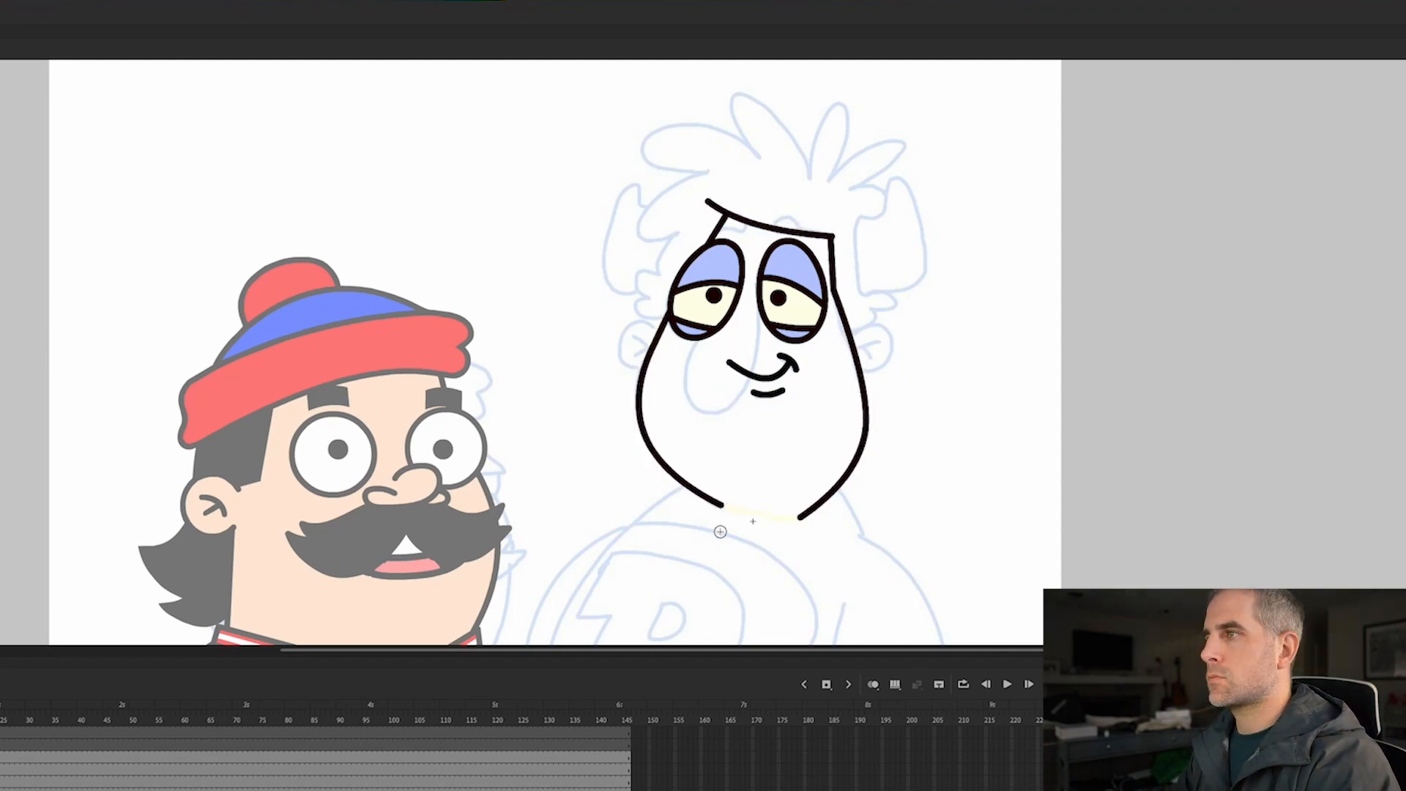
# Draw the ears on both sides of the face and outline the long nose over the sketch
pyautogui.moveTo(865, 323)
pyautogui.mouseDown()
pyautogui.moveTo(916, 375)
pyautogui.moveTo(875, 336)
pyautogui.moveTo(892, 357)
pyautogui.moveTo(848, 357)
pyautogui.mouseUp()
pyautogui.click(913, 357)
pyautogui.moveTo(861, 346)
pyautogui.mouseDown()
pyautogui.moveTo(872, 360)
pyautogui.moveTo(689, 345)
pyautogui.mouseUp()
pyautogui.doubleClick(893, 354)
pyautogui.hotkey('ctrl', 'g')
pyautogui.moveTo(642, 338); pyautogui.dragTo(618, 340)
pyautogui.moveTo(665, 370); pyautogui.dragTo(662, 365)
pyautogui.moveTo(710, 282)
pyautogui.mouseDown()
pyautogui.moveTo(772, 417)
pyautogui.moveTo(759, 427)
pyautogui.mouseUp()
pyautogui.moveTo(732, 425)
pyautogui.mouseDown()
pyautogui.moveTo(721, 412)
pyautogui.moveTo(733, 407)
pyautogui.moveTo(690, 401)
pyautogui.moveTo(723, 413)
pyautogui.mouseUp()
# Draw the big belly outline from the neck around to the right-hand side, bending its lines to the sketch
pyautogui.moveTo(703, 505)
pyautogui.mouseDown()
pyautogui.moveTo(663, 226)
pyautogui.moveTo(525, 403)
pyautogui.mouseUp()
pyautogui.moveTo(525, 404); pyautogui.dragTo(609, 541)
pyautogui.moveTo(609, 542); pyautogui.dragTo(774, 418)
pyautogui.moveTo(698, 481); pyautogui.dragTo(725, 507)
pyautogui.moveTo(525, 404); pyautogui.dragTo(504, 418)
pyautogui.moveTo(554, 480); pyautogui.dragTo(537, 504)
pyautogui.moveTo(579, 321); pyautogui.dragTo(548, 297)
pyautogui.moveTo(656, 223); pyautogui.dragTo(702, 197)
# Outline the torso with a right-hand neck line, a straight waist line and two curved sides
pyautogui.moveTo(780, 197); pyautogui.dragTo(826, 263)
pyautogui.hotkey('ctrl', 'z')
pyautogui.moveTo(780, 197); pyautogui.dragTo(825, 264)
pyautogui.moveTo(623, 455); pyautogui.dragTo(816, 461)
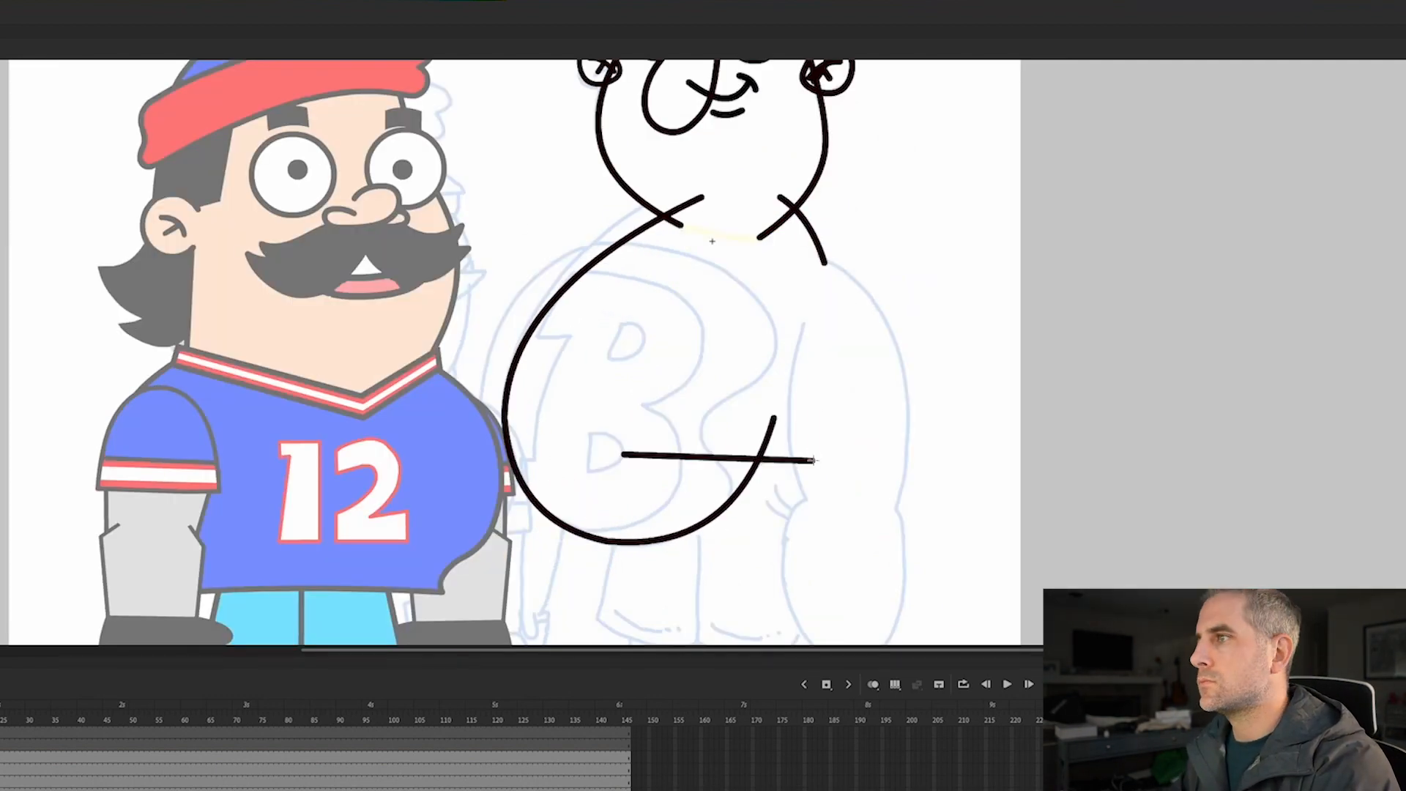
pyautogui.moveTo(825, 264); pyautogui.dragTo(815, 461)
pyautogui.moveTo(820, 359); pyautogui.dragTo(838, 355)
pyautogui.moveTo(623, 455); pyautogui.dragTo(702, 198)
pyautogui.moveTo(654, 357); pyautogui.dragTo(571, 361)
# Draw the inner and outer lines of the right-hand upper arm and bend them to the sketch
pyautogui.moveTo(802, 321)
pyautogui.mouseDown()
pyautogui.moveTo(805, 211)
pyautogui.moveTo(811, 394)
pyautogui.mouseUp()
pyautogui.moveTo(809, 304); pyautogui.dragTo(788, 293)
pyautogui.moveTo(815, 154); pyautogui.dragTo(898, 403)
pyautogui.moveTo(861, 286); pyautogui.dragTo(911, 275)
pyautogui.moveTo(898, 403); pyautogui.dragTo(888, 425)
# Draw the curved forearm lines below the right-hand elbow and add the hand
pyautogui.moveTo(811, 394)
pyautogui.mouseDown()
pyautogui.moveTo(828, 425)
pyautogui.moveTo(834, 555)
pyautogui.mouseUp()
pyautogui.moveTo(825, 468); pyautogui.dragTo(789, 449)
pyautogui.moveTo(879, 394); pyautogui.dragTo(872, 569)
pyautogui.moveTo(877, 473); pyautogui.dragTo(909, 455)
pyautogui.moveTo(833, 555)
pyautogui.mouseDown()
pyautogui.moveTo(841, 569)
pyautogui.moveTo(848, 546)
pyautogui.moveTo(838, 565)
pyautogui.mouseUp()
pyautogui.press('b')
pyautogui.moveTo(569, 463); pyautogui.dragTo(646, 437)
# Draw an oval for the hips below the waist line, delete its fill, and reshape its edge
pyautogui.moveTo(700, 282); pyautogui.dragTo(911, 421)
pyautogui.click(810, 359)
pyautogui.press('Delete')
pyautogui.moveTo(810, 420); pyautogui.dragTo(810, 408)
# Draw the left-hand leg of the shorts with two side lines, a curved bottom edge and a hem line
pyautogui.moveTo(710, 347)
pyautogui.mouseDown()
pyautogui.moveTo(690, 492)
pyautogui.moveTo(672, 481)
pyautogui.mouseUp()
pyautogui.moveTo(779, 378); pyautogui.dragTo(779, 508)
pyautogui.moveTo(778, 508)
pyautogui.mouseDown()
pyautogui.moveTo(671, 481)
pyautogui.moveTo(689, 476)
pyautogui.mouseUp()
pyautogui.moveTo(725, 484); pyautogui.dragTo(723, 490)
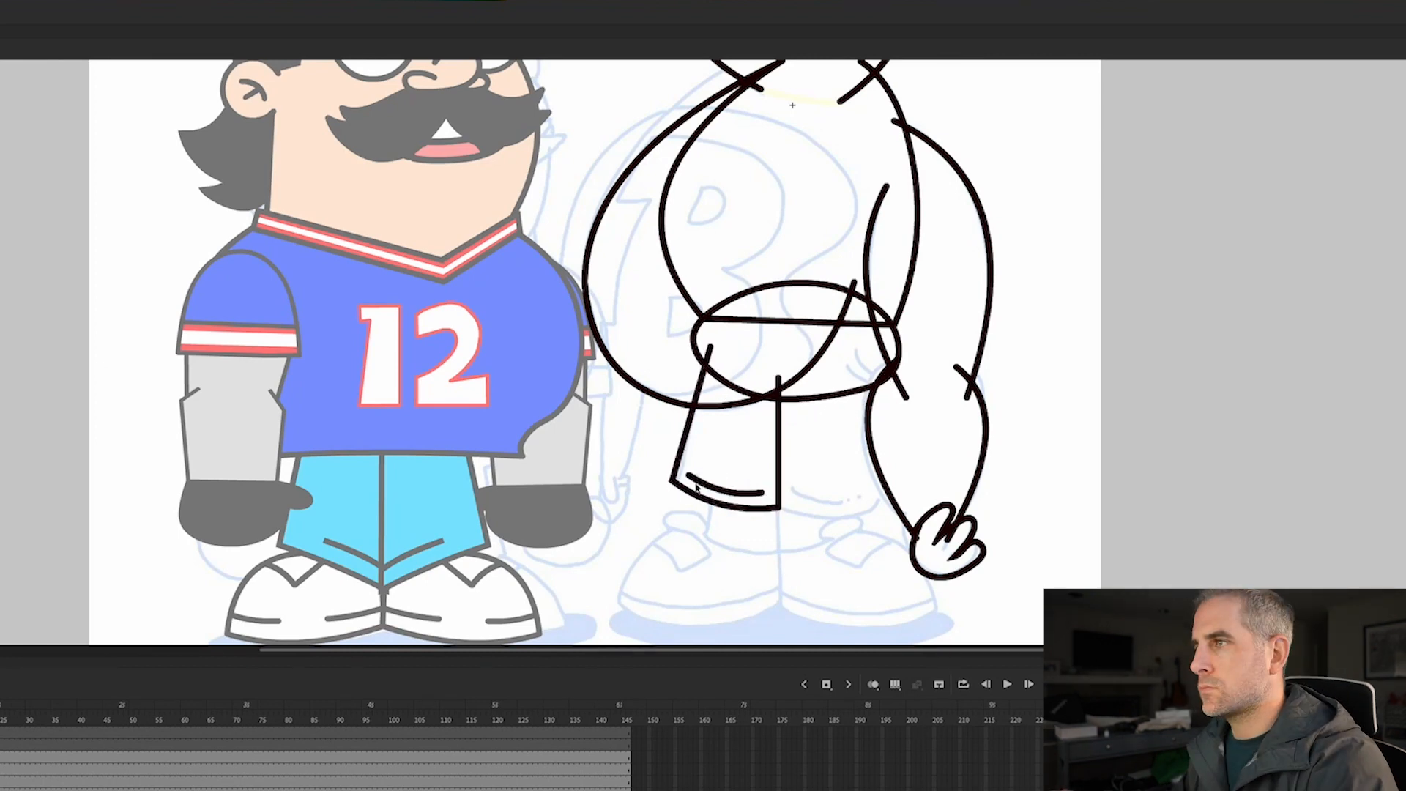
# Draw the left-hand lower leg as a closed outline below the shorts and start the shoe's outline
pyautogui.moveTo(721, 437); pyautogui.dragTo(706, 579)
pyautogui.moveTo(775, 436); pyautogui.dragTo(774, 585)
pyautogui.moveTo(774, 585); pyautogui.dragTo(705, 578)
pyautogui.moveTo(722, 437); pyautogui.dragTo(775, 435)
pyautogui.moveTo(776, 586); pyautogui.dragTo(623, 630)
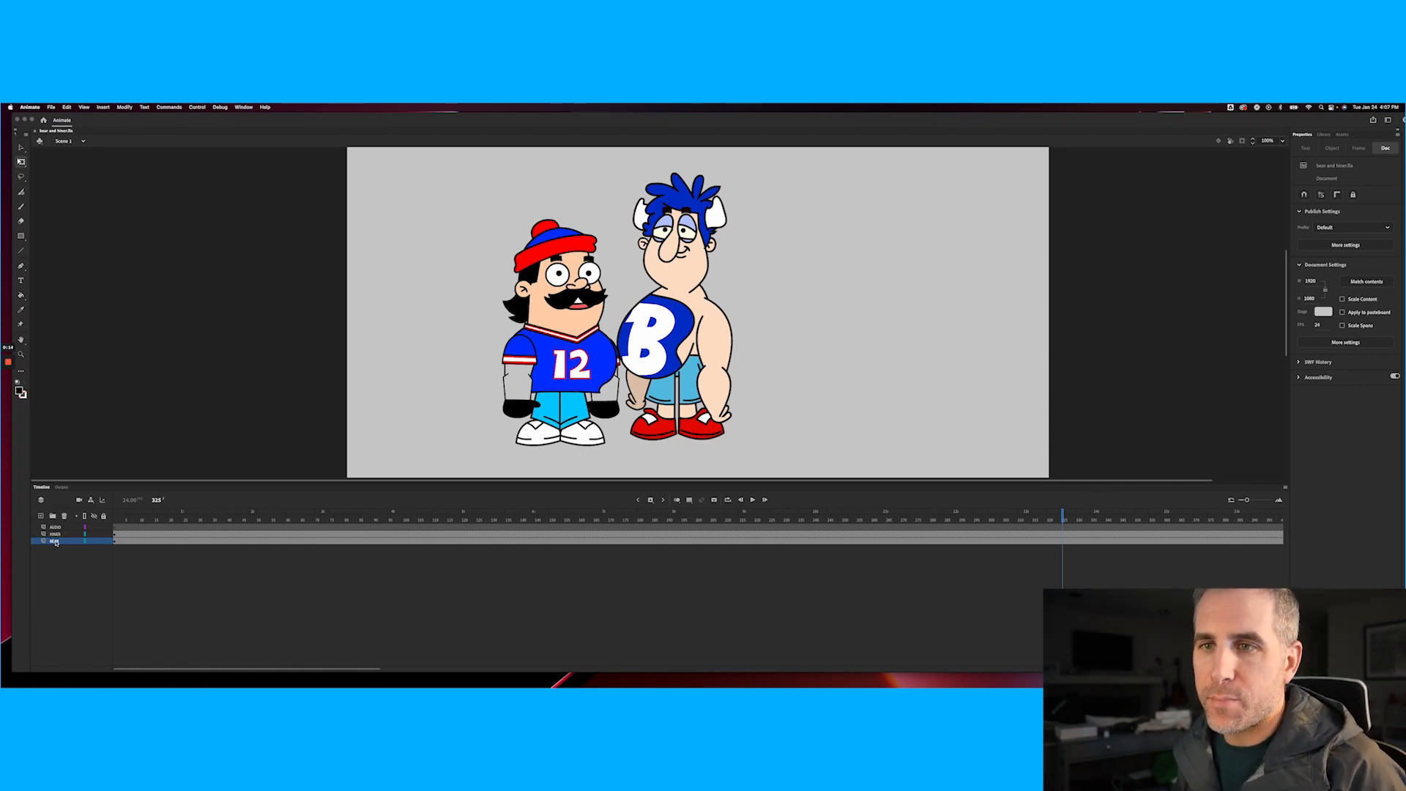
# Examine the main scene's two character layers and audio layer, checking which character each one holds
pyautogui.click(55, 542)
pyautogui.click(61, 535)
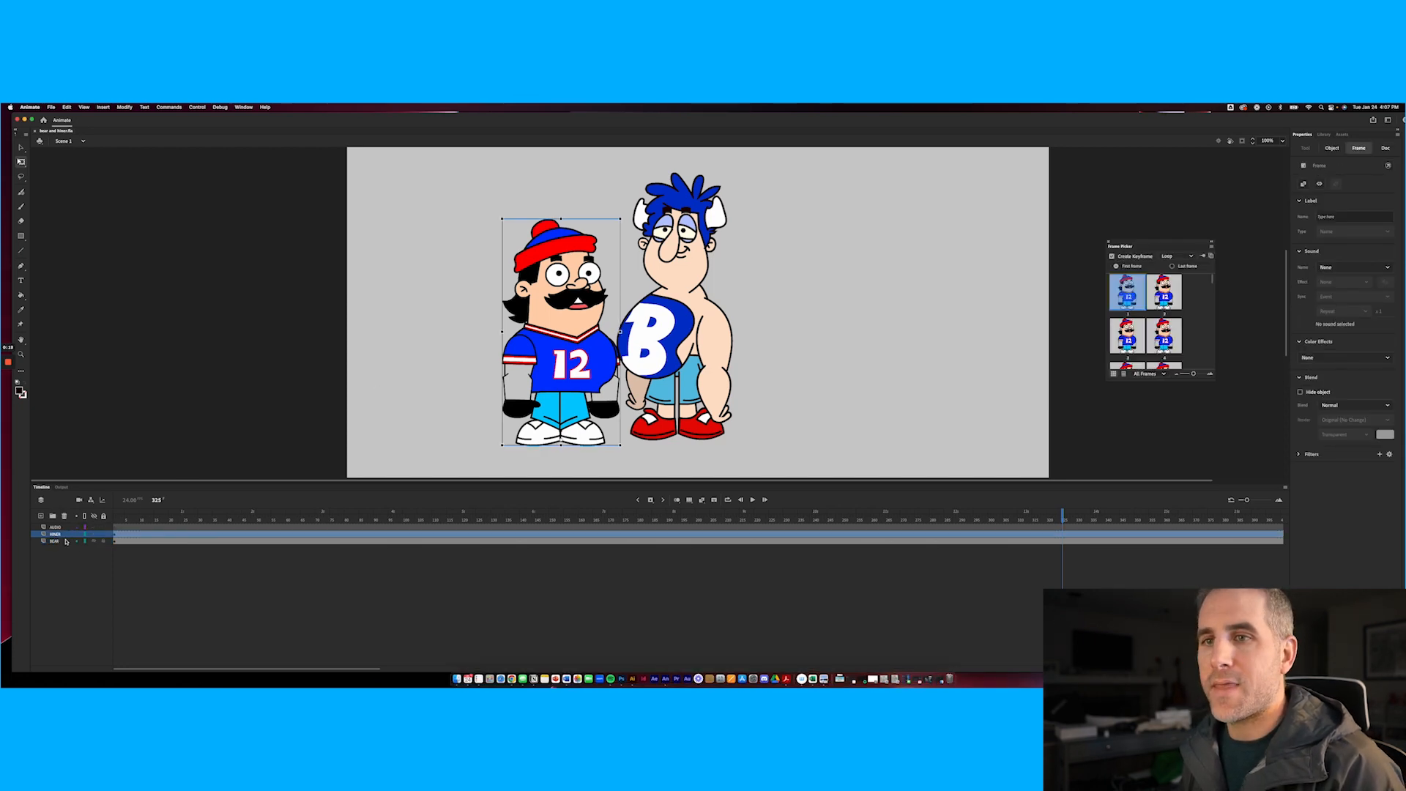
pyautogui.click(81, 529)
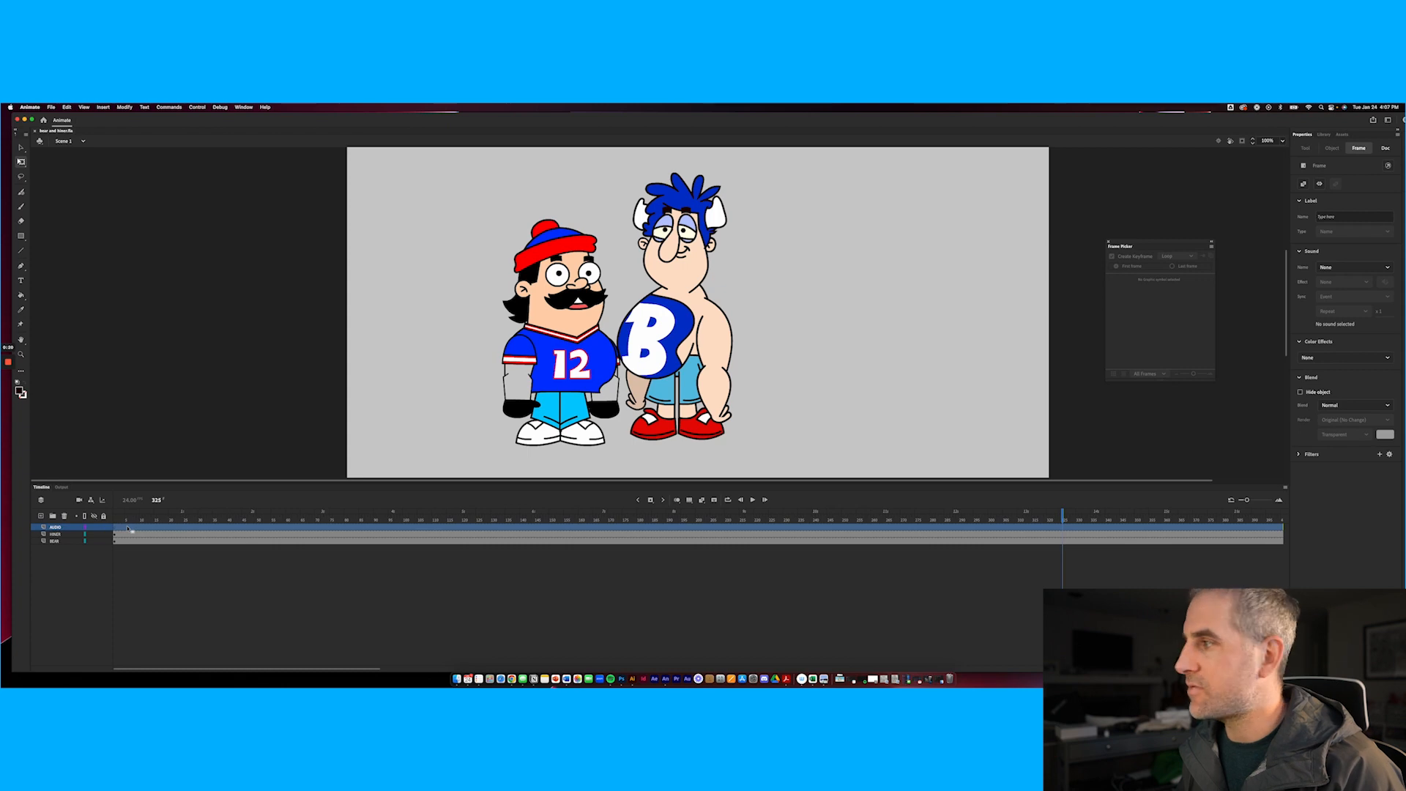
pyautogui.click(681, 528)
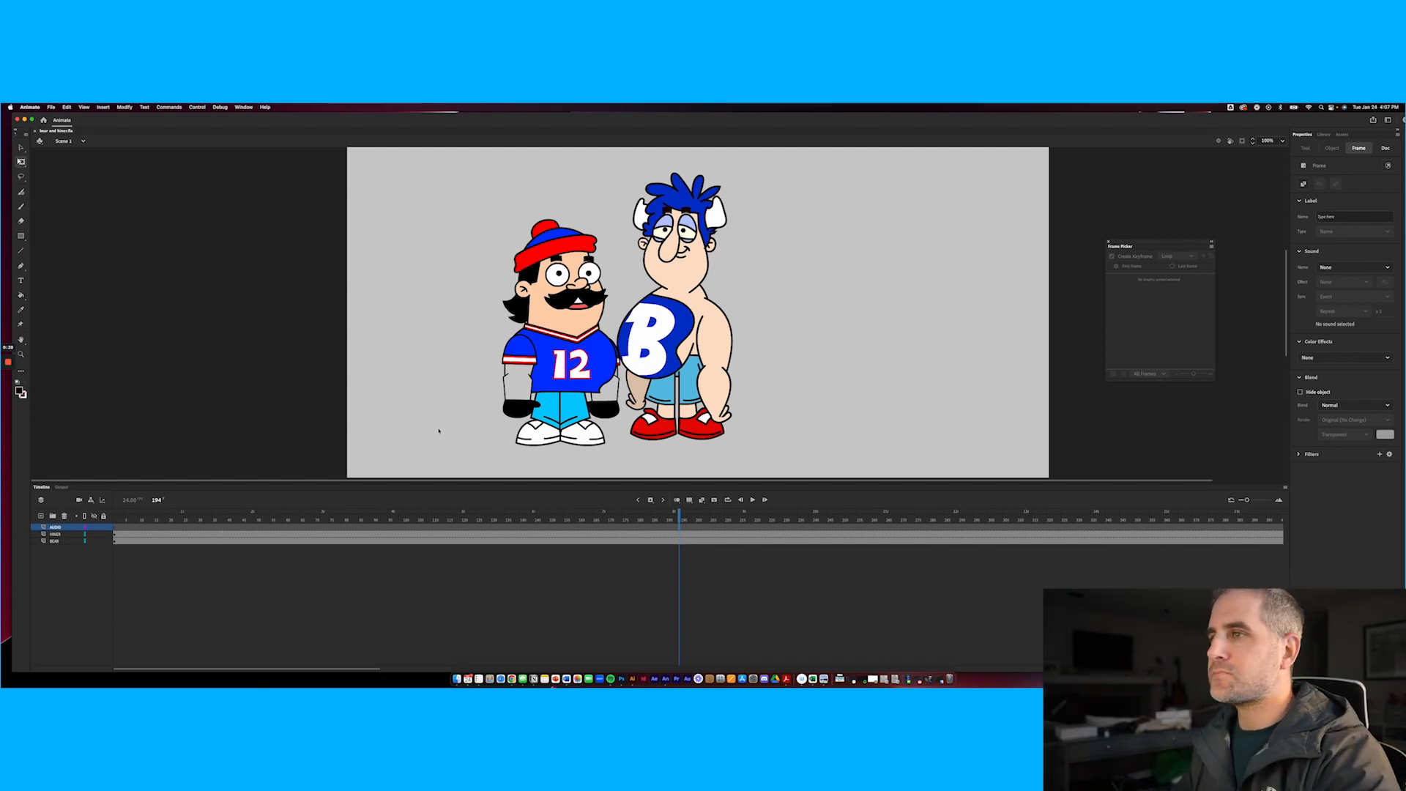
pyautogui.click(528, 376)
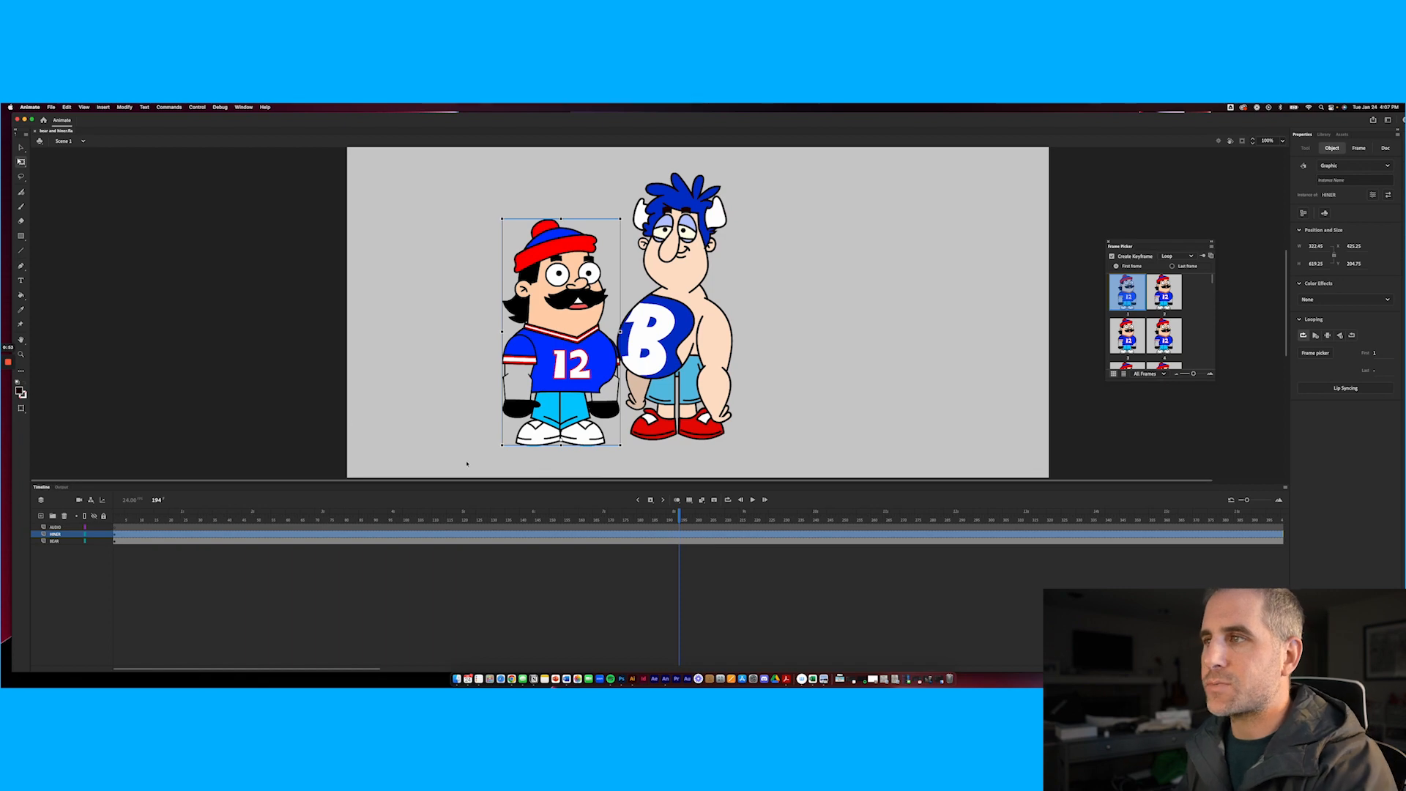
pyautogui.click(382, 392)
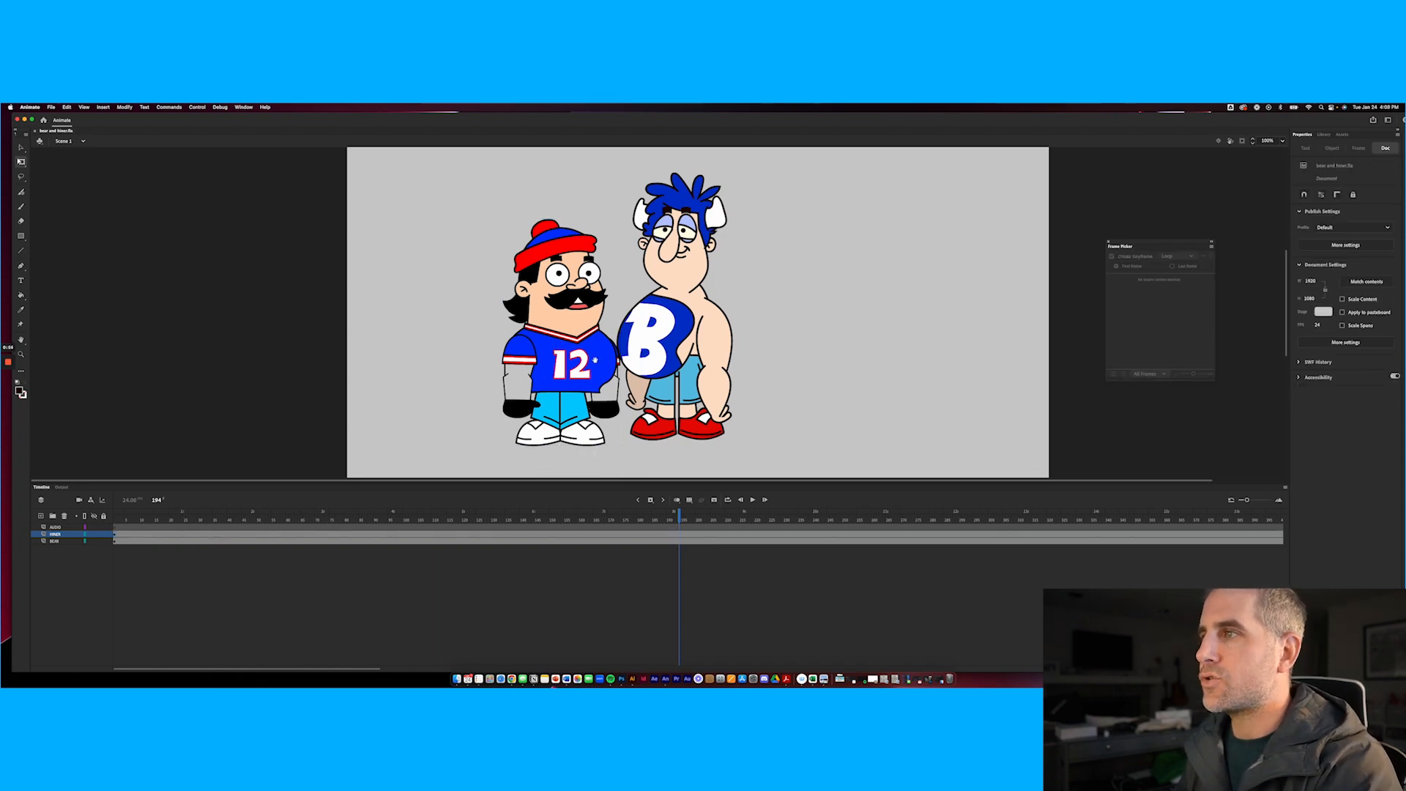
# Open the horned character's symbol for editing and enlarge the timeline to show more of its layers
pyautogui.moveTo(595, 360); pyautogui.dragTo(595, 365)
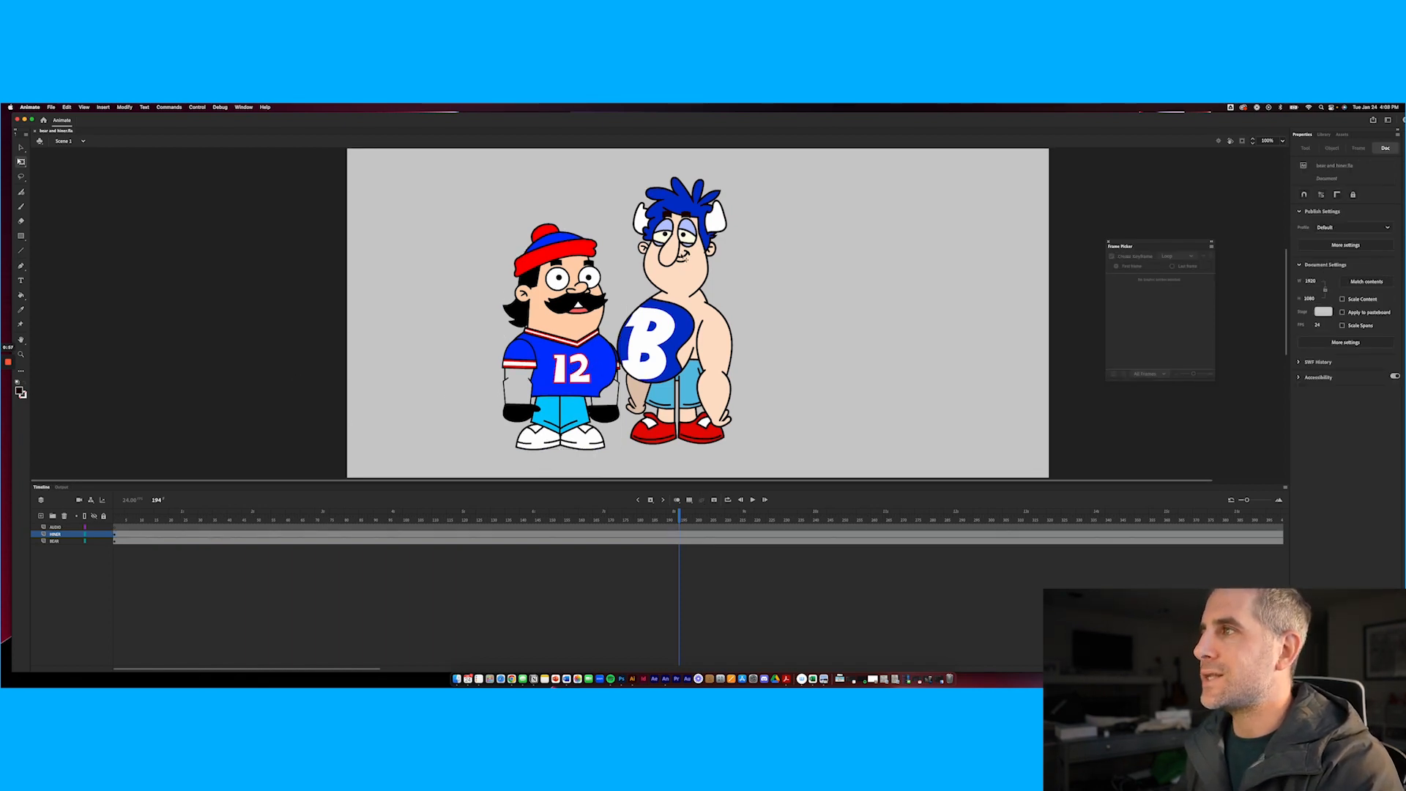
pyautogui.doubleClick(686, 261)
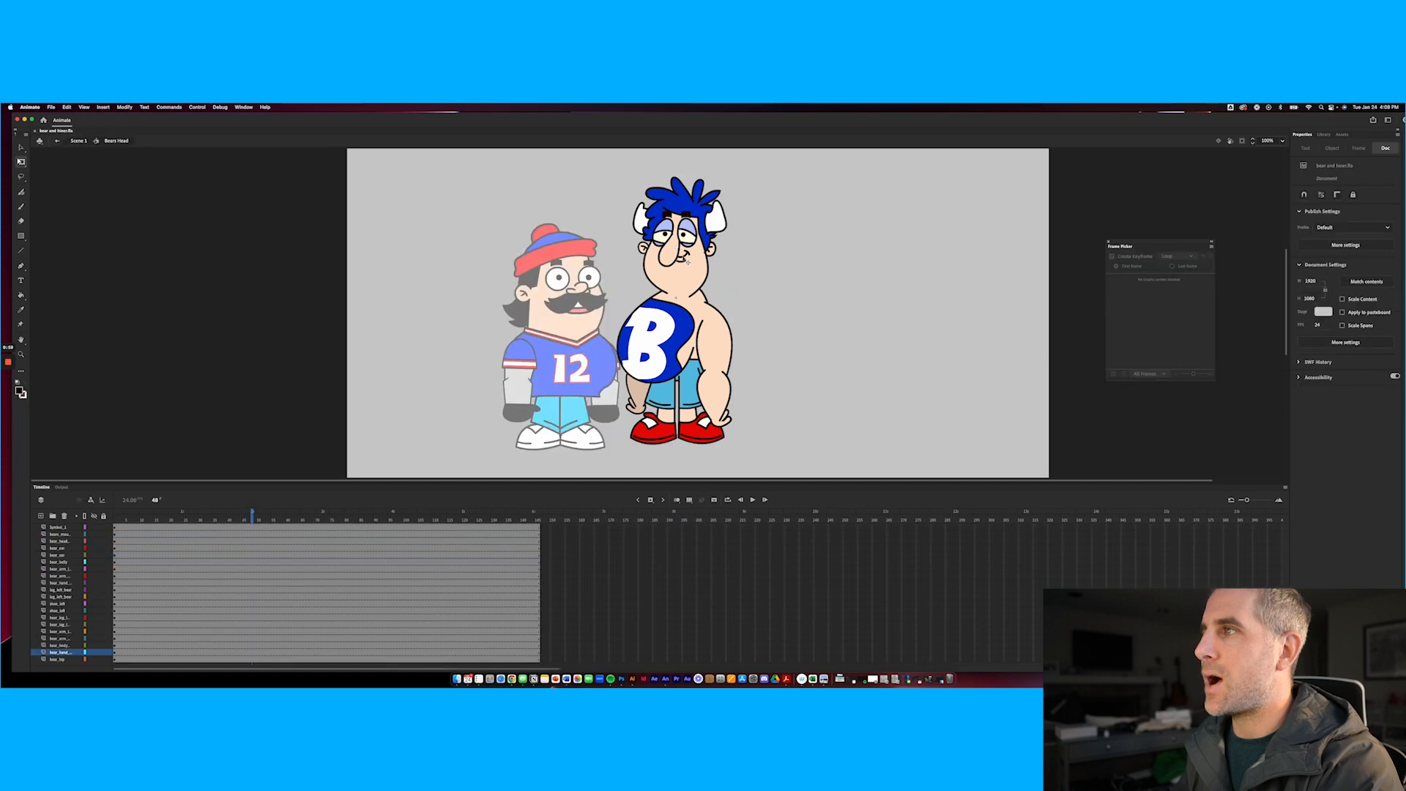
pyautogui.click(687, 261)
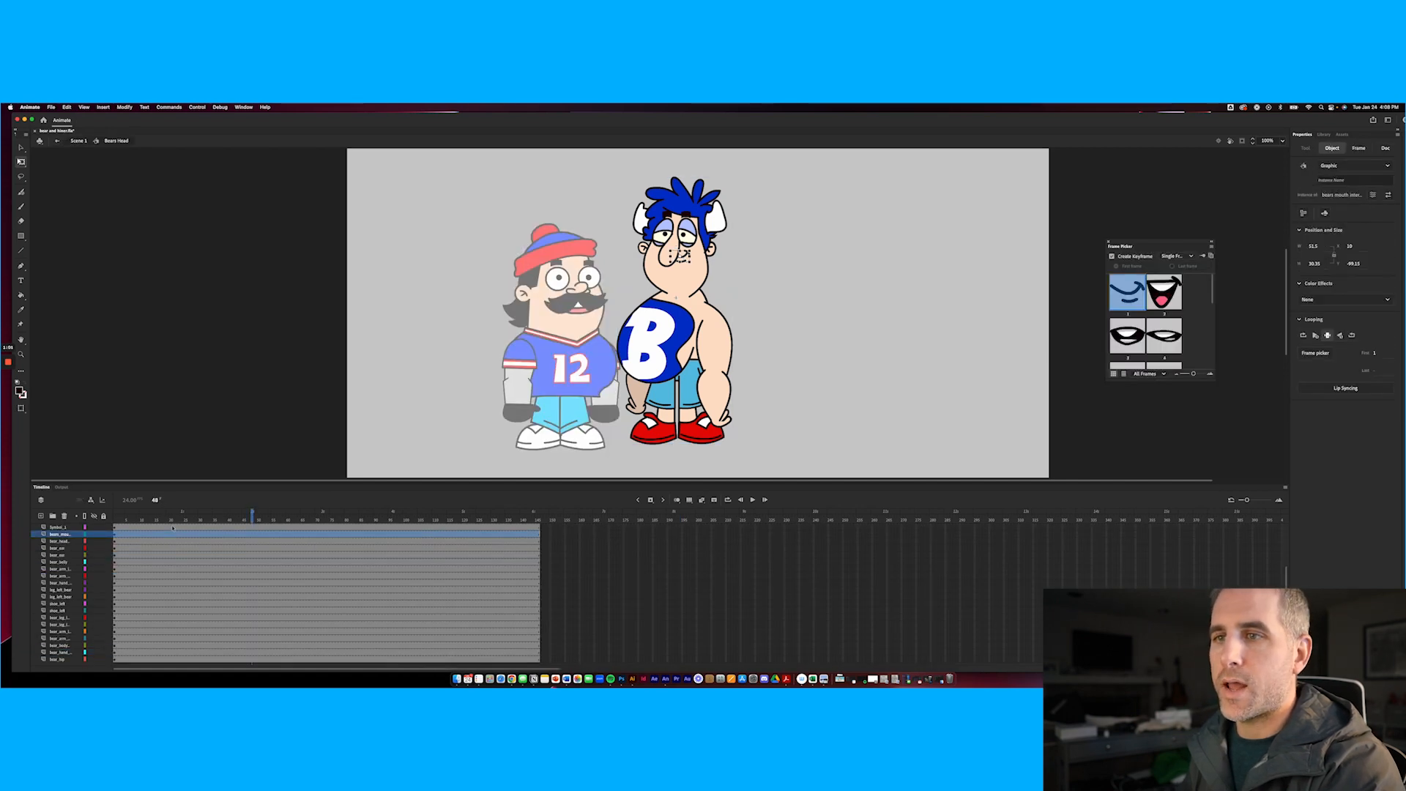
pyautogui.click(173, 527)
pyautogui.moveTo(215, 481); pyautogui.dragTo(220, 423)
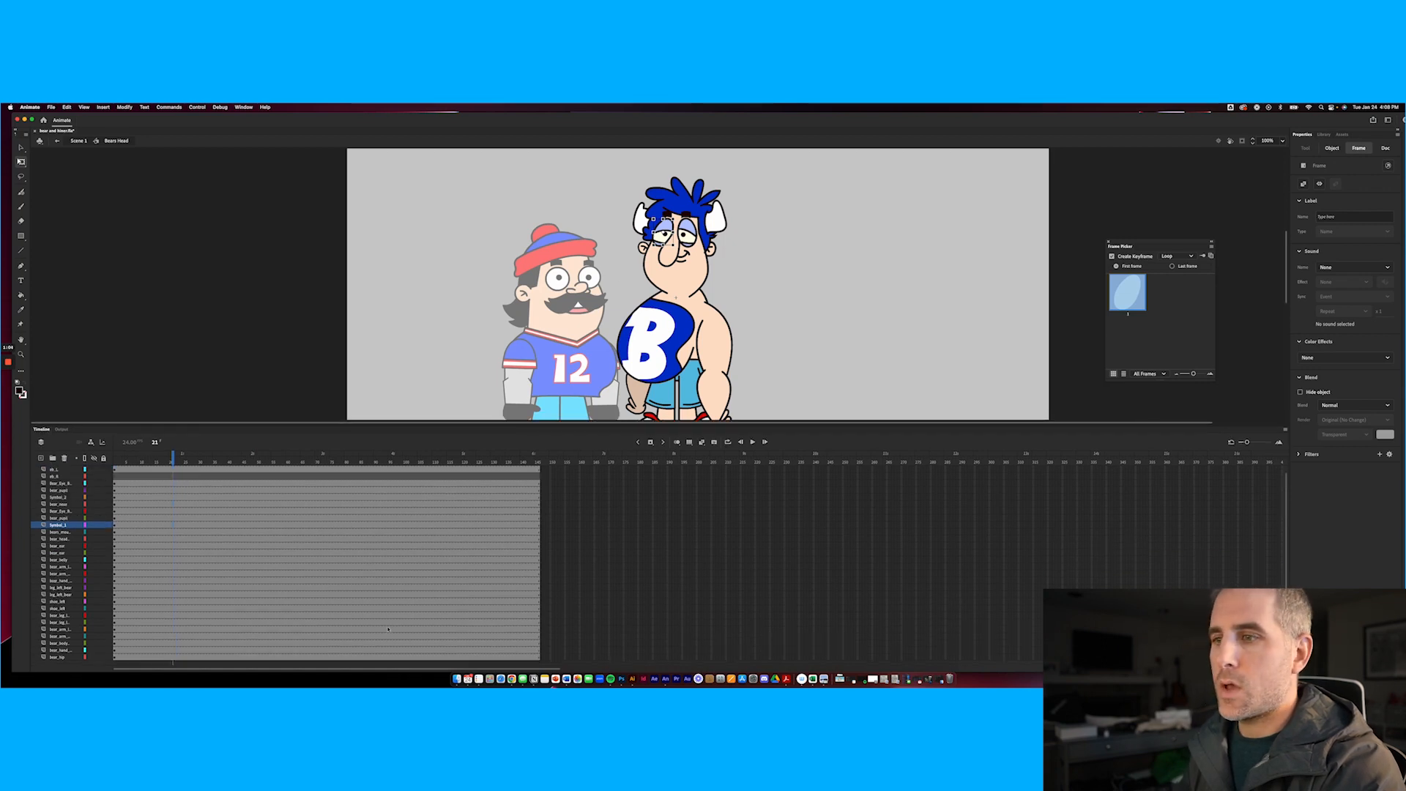
pyautogui.keyDown('shift'); pyautogui.click(523, 657); pyautogui.keyUp('shift')
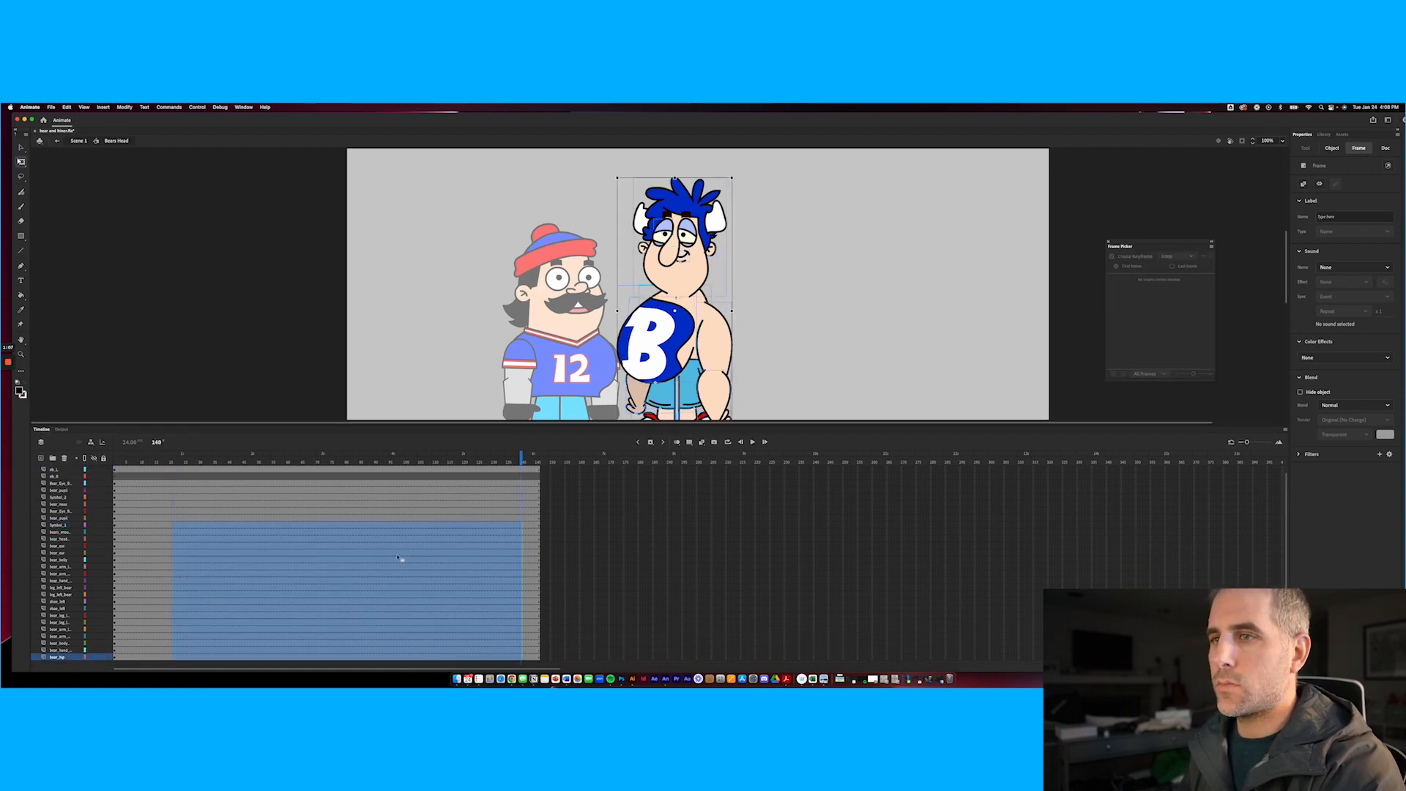
pyautogui.click(202, 477)
pyautogui.press('super+a')
pyautogui.rightClick(209, 477)
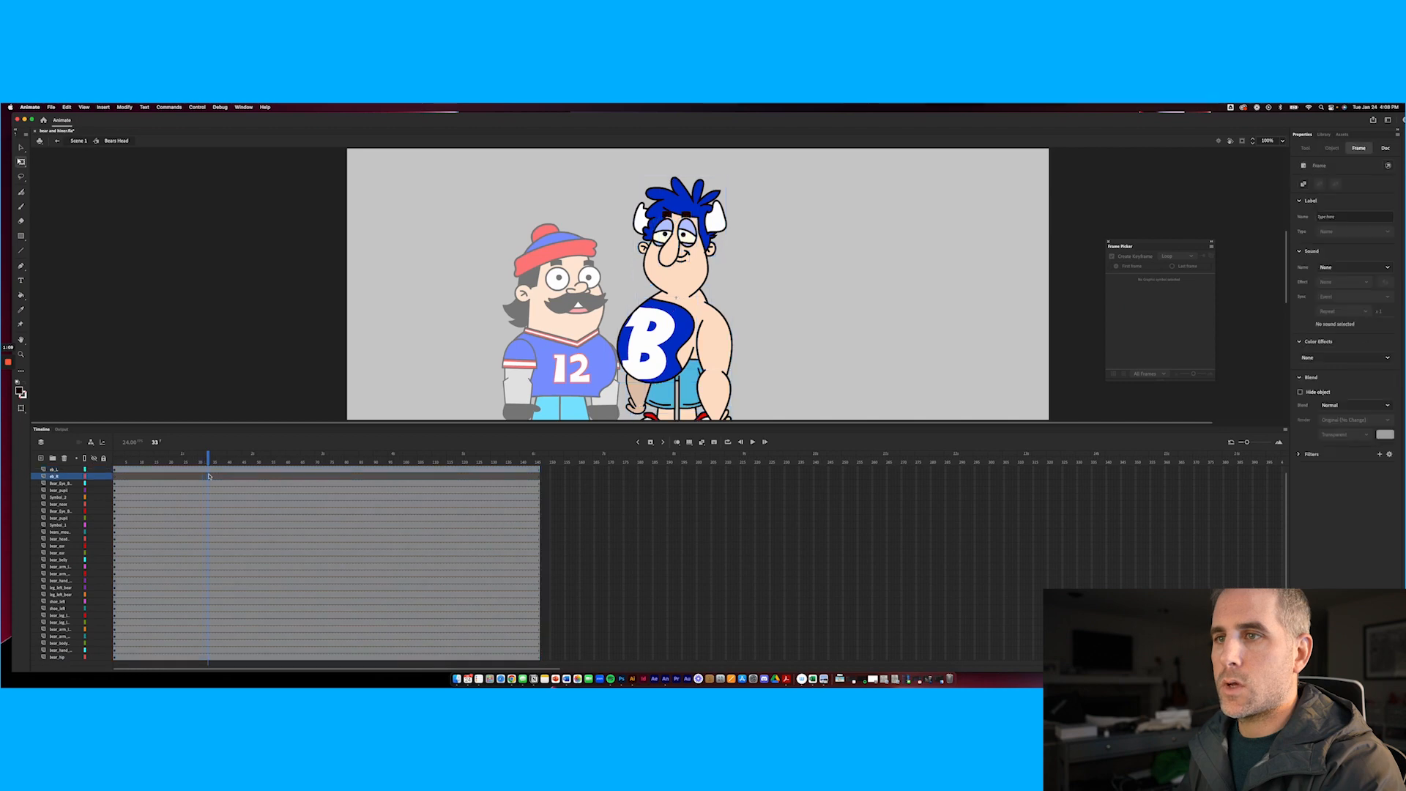
# Select all frames on all the horned character's layers and insert frames repeatedly to extend the symbol's timeline
pyautogui.click(120, 472)
pyautogui.click(118, 471)
pyautogui.keyDown('shift'); pyautogui.click(535, 656); pyautogui.keyUp('shift')
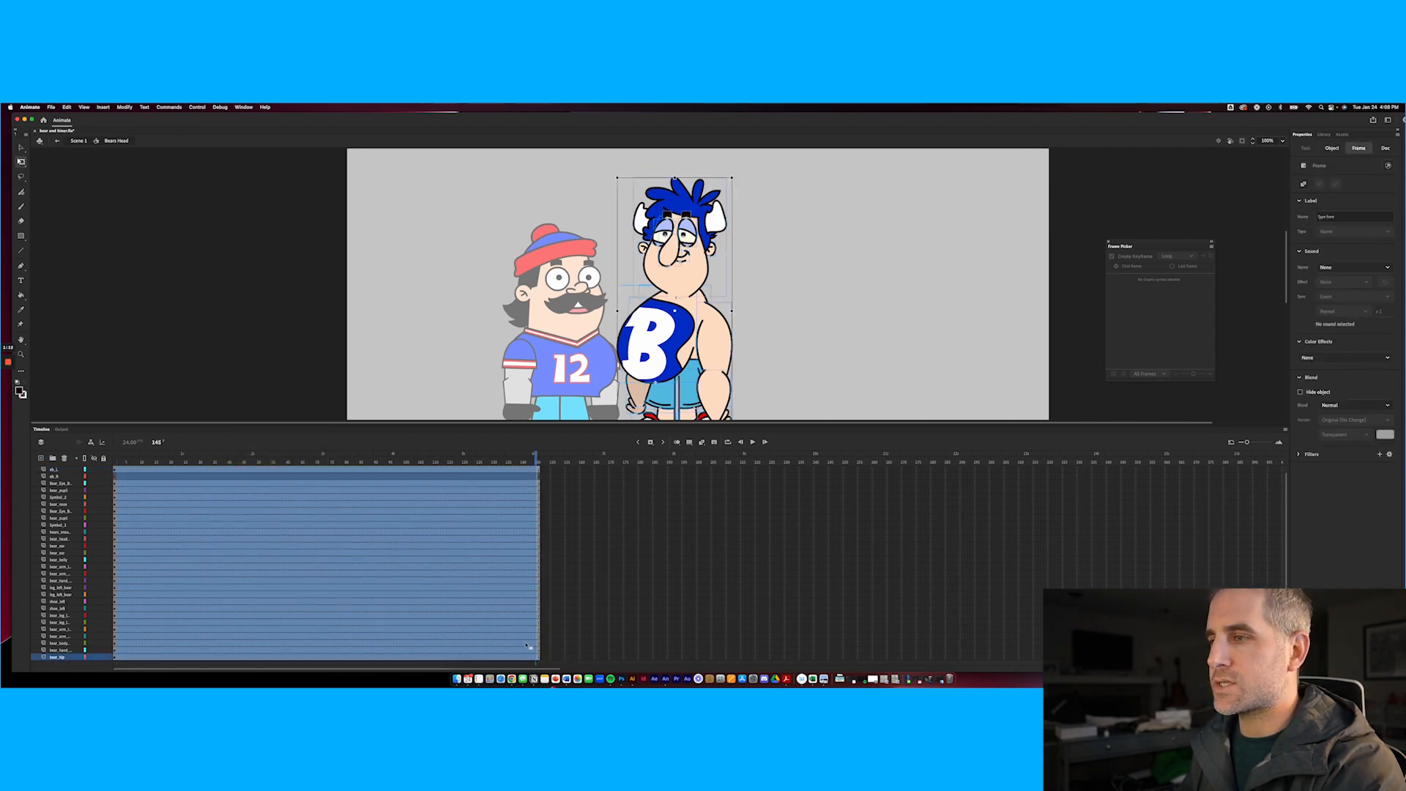
pyautogui.rightClick(527, 645)
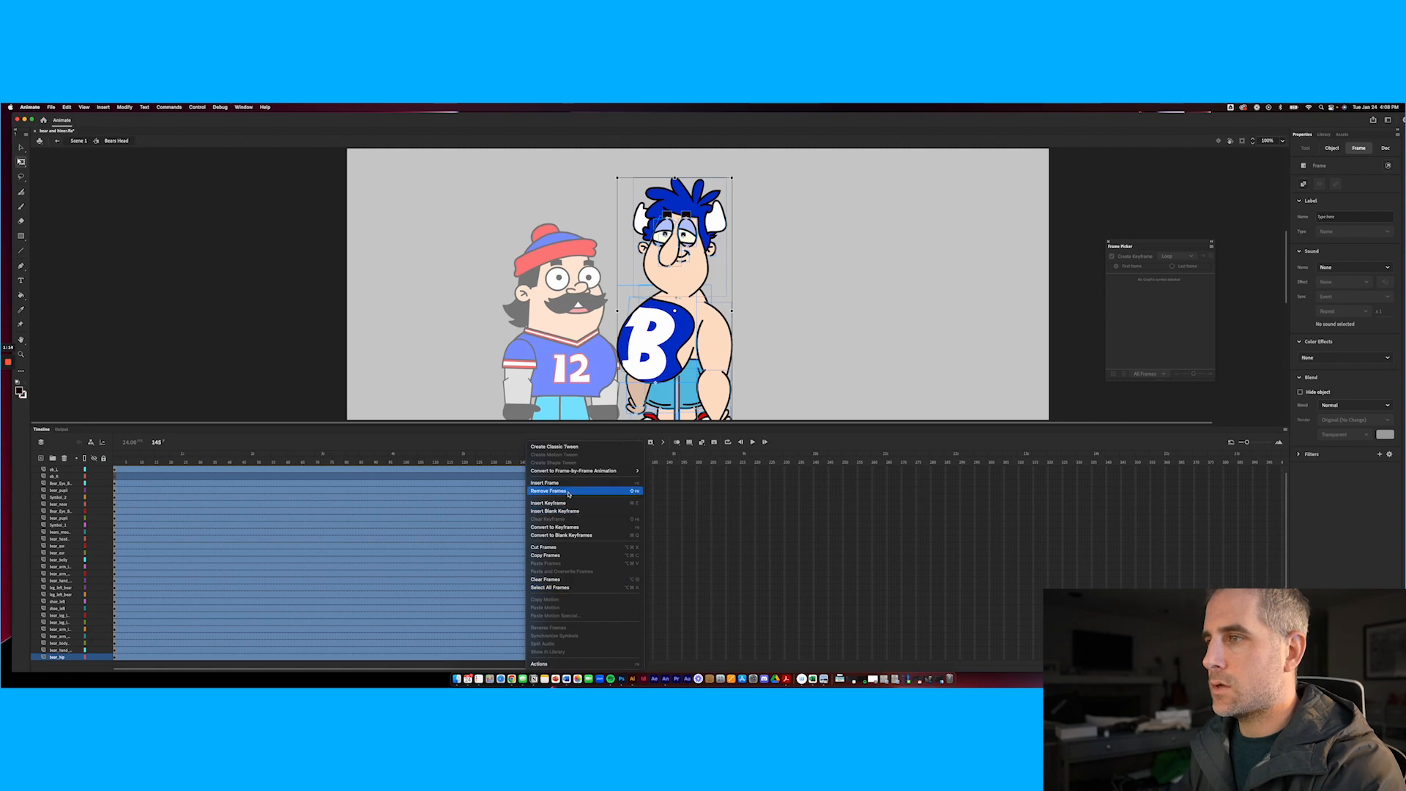
pyautogui.click(545, 483)
pyautogui.rightClick(532, 495)
pyautogui.click(542, 484)
pyautogui.rightClick(525, 491)
pyautogui.click(533, 483)
pyautogui.rightClick(507, 485)
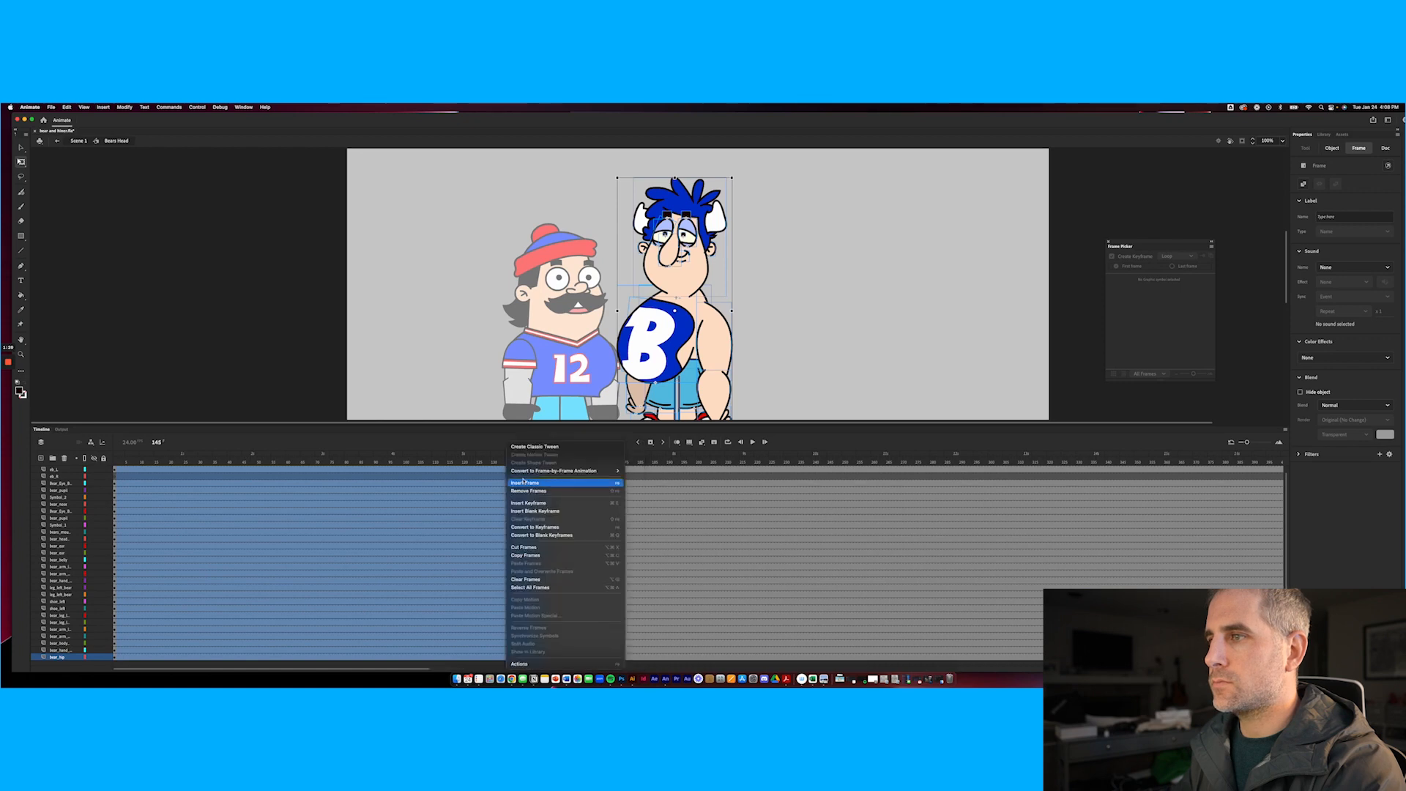
pyautogui.click(507, 483)
pyautogui.rightClick(492, 487)
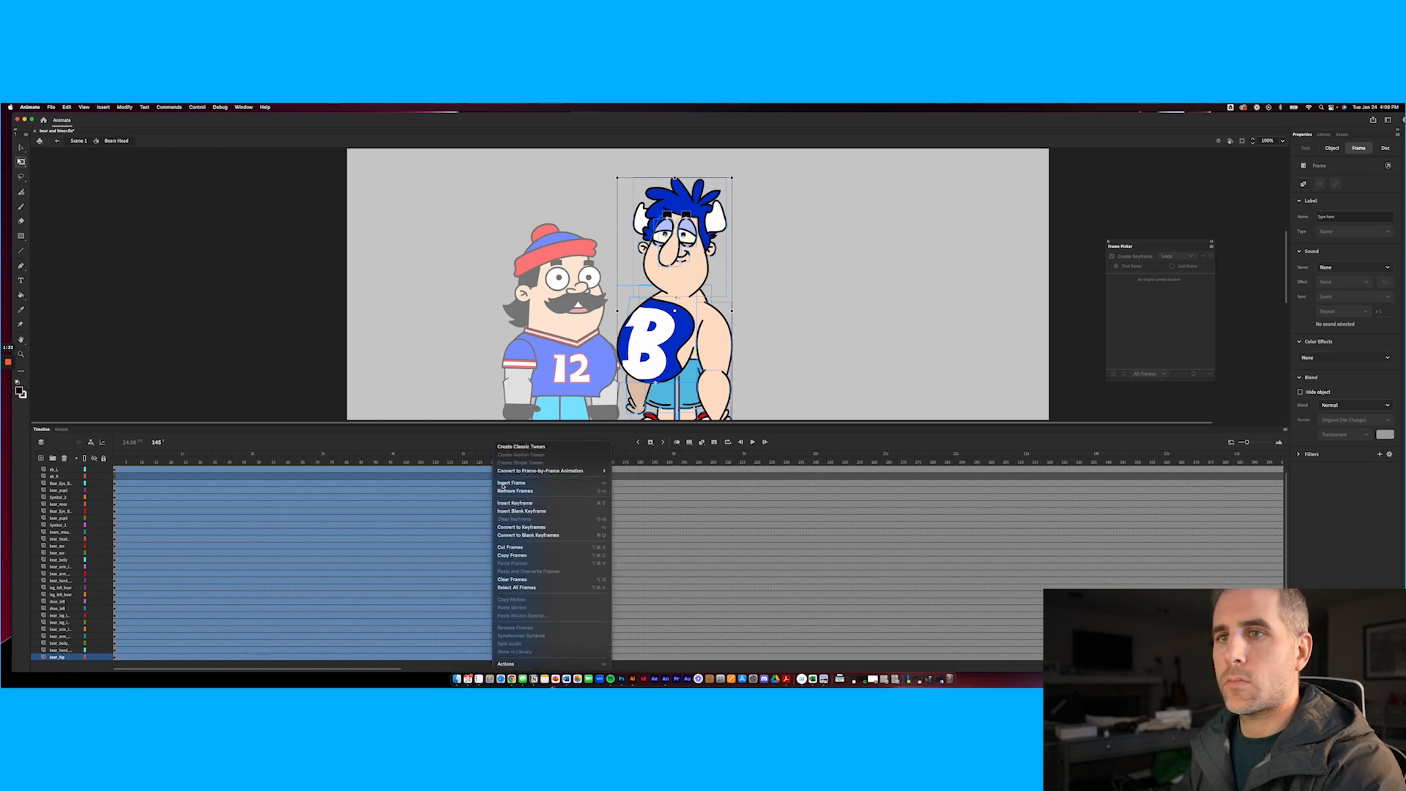
pyautogui.click(505, 483)
pyautogui.click(72, 476)
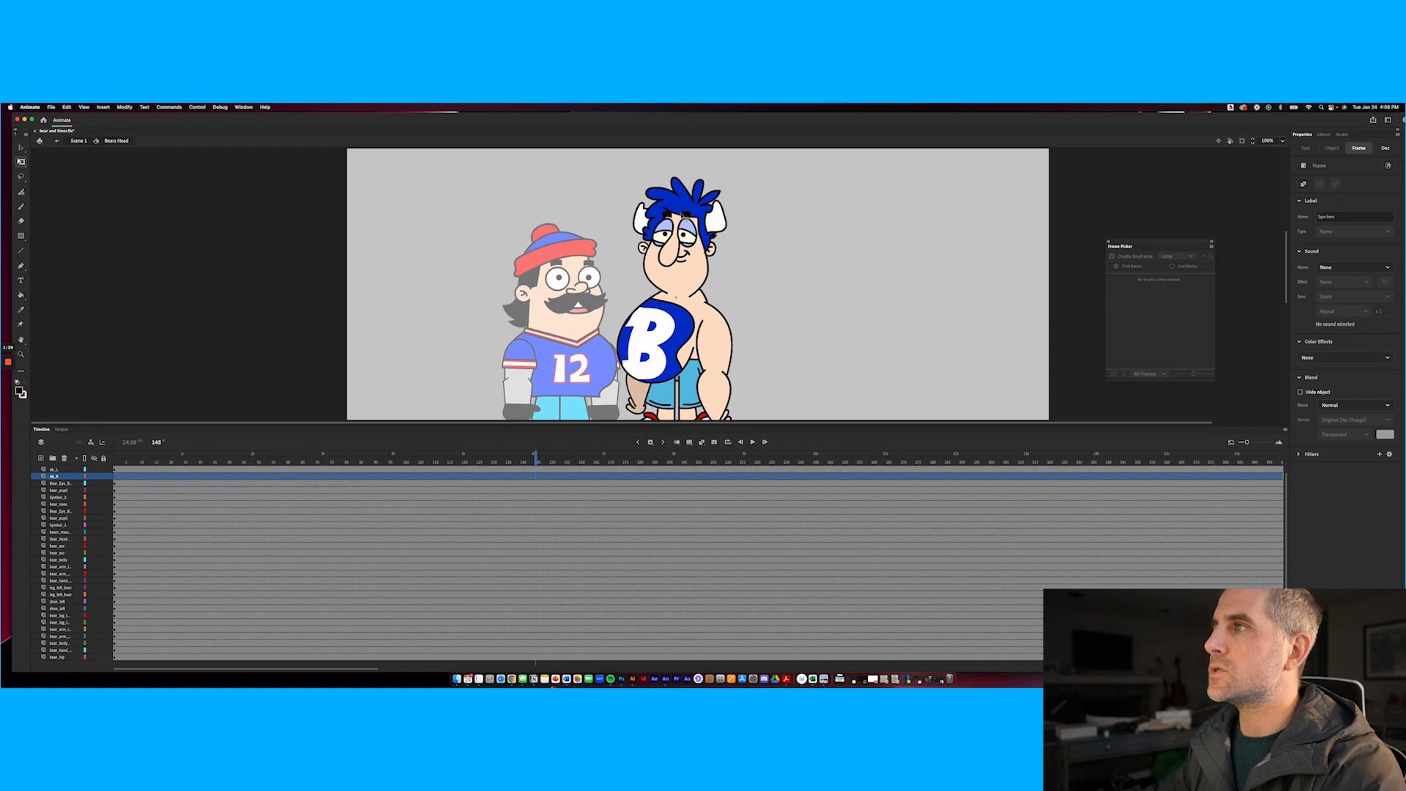
pyautogui.click(686, 215)
pyautogui.moveTo(686, 216); pyautogui.dragTo(666, 214)
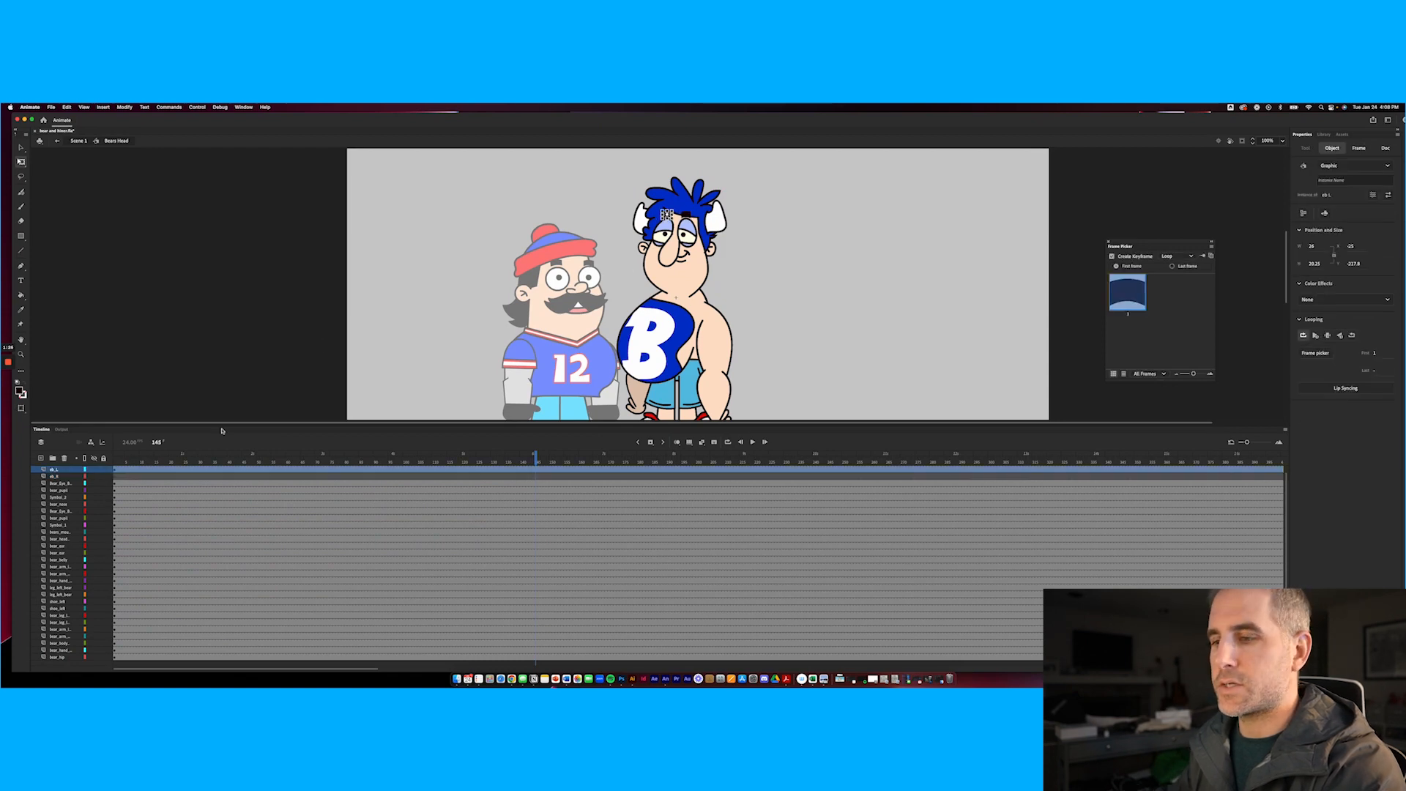
pyautogui.click(190, 402)
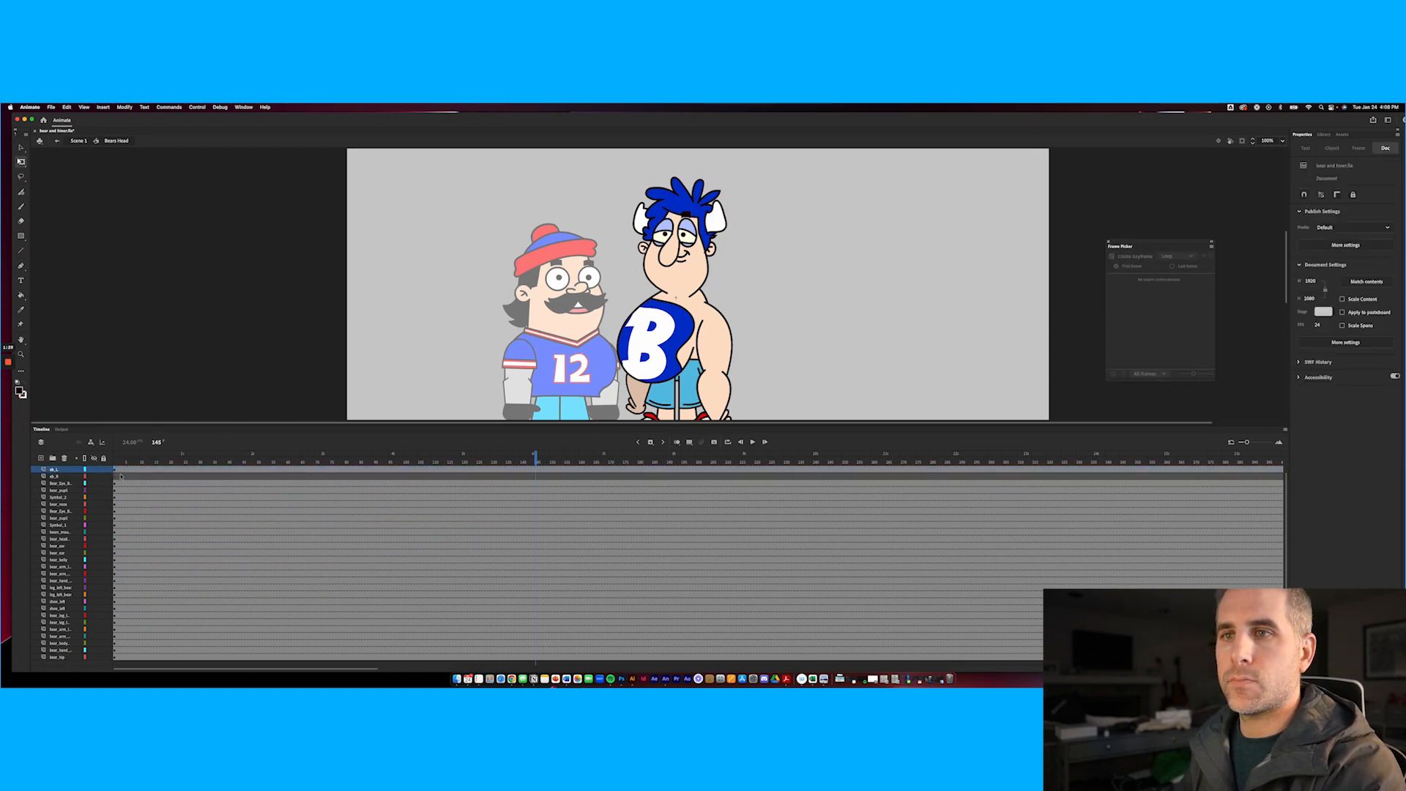
# Add a new layer above all the horned character's layers and name it AUDIO
pyautogui.click(114, 476)
pyautogui.click(61, 470)
pyautogui.click(41, 458)
pyautogui.doubleClick(57, 470)
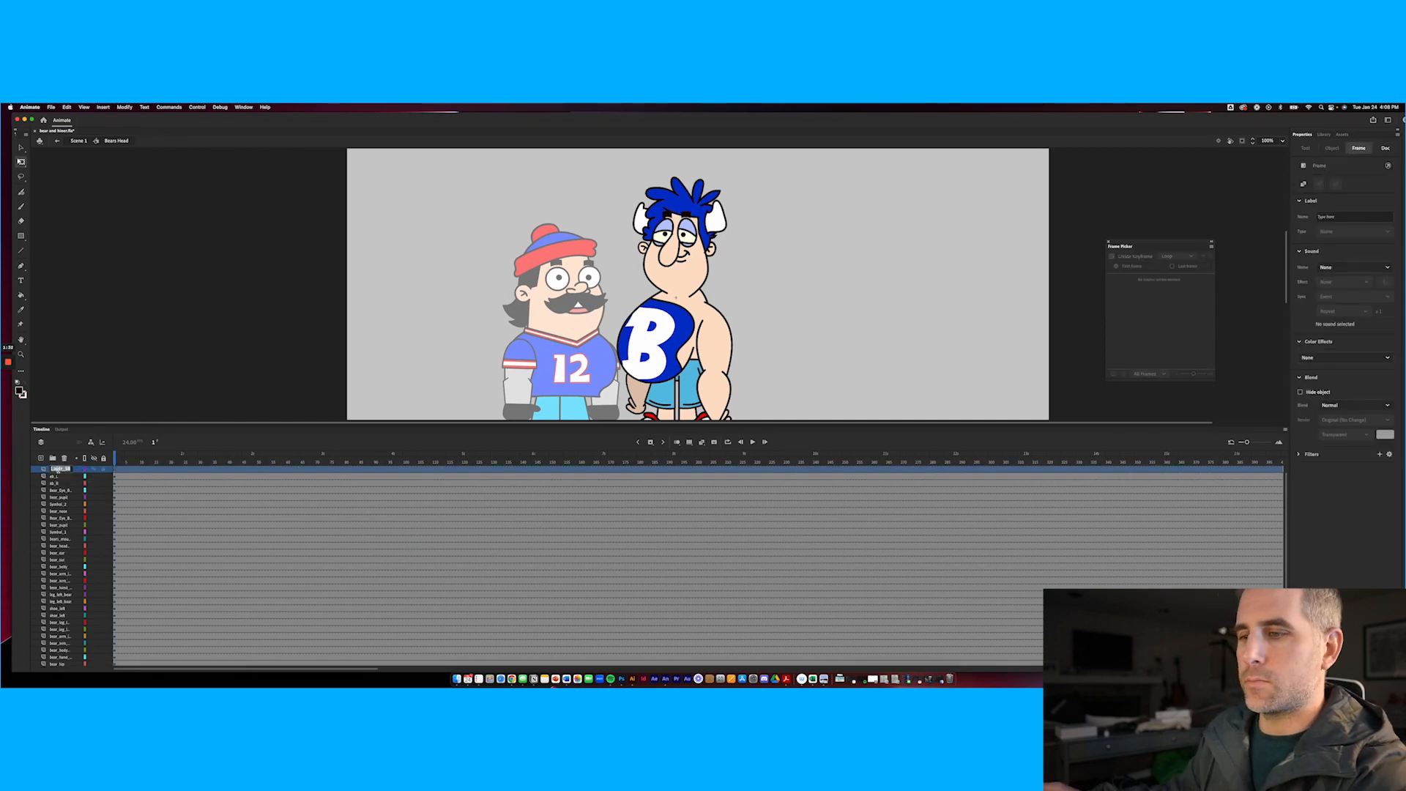
pyautogui.write('AUDIO')
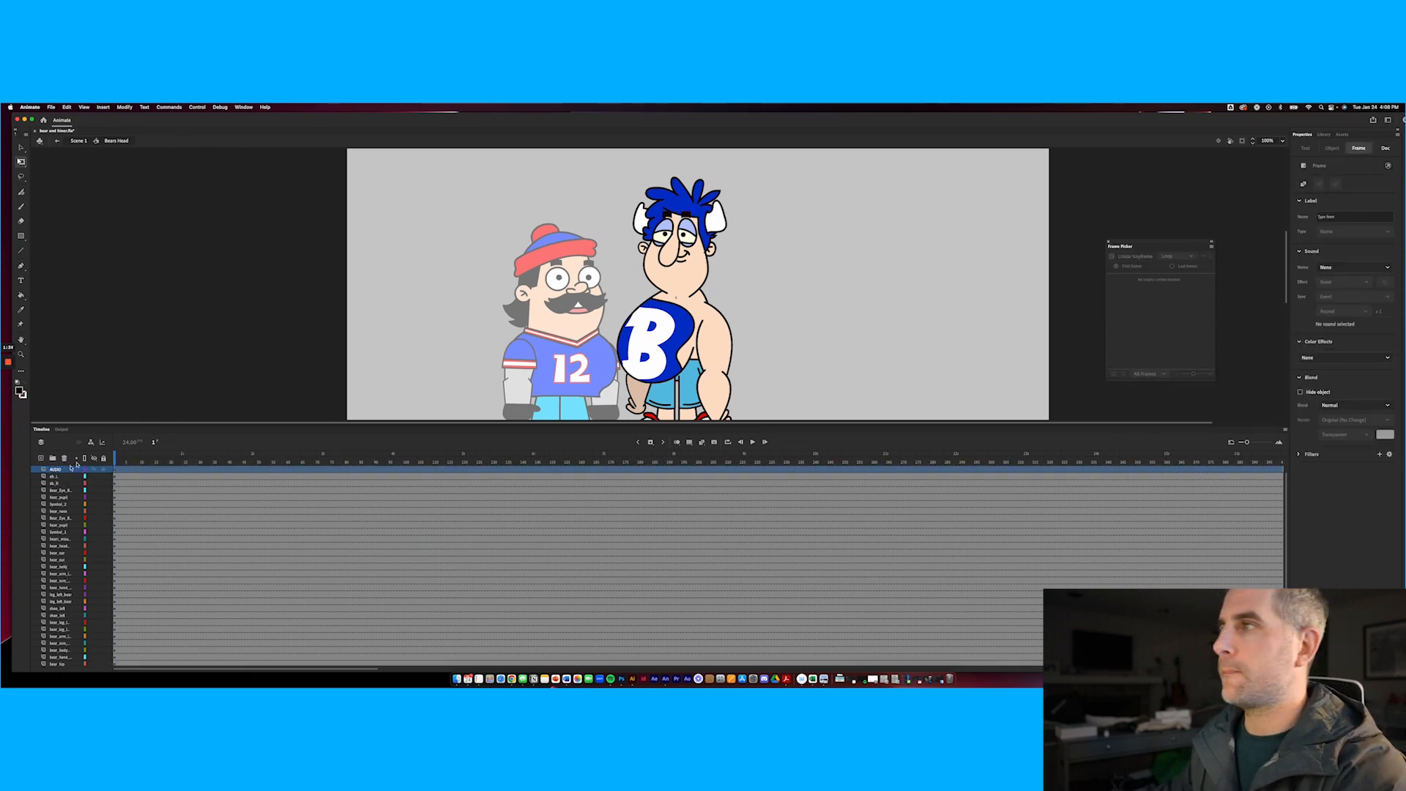
pyautogui.click(348, 271)
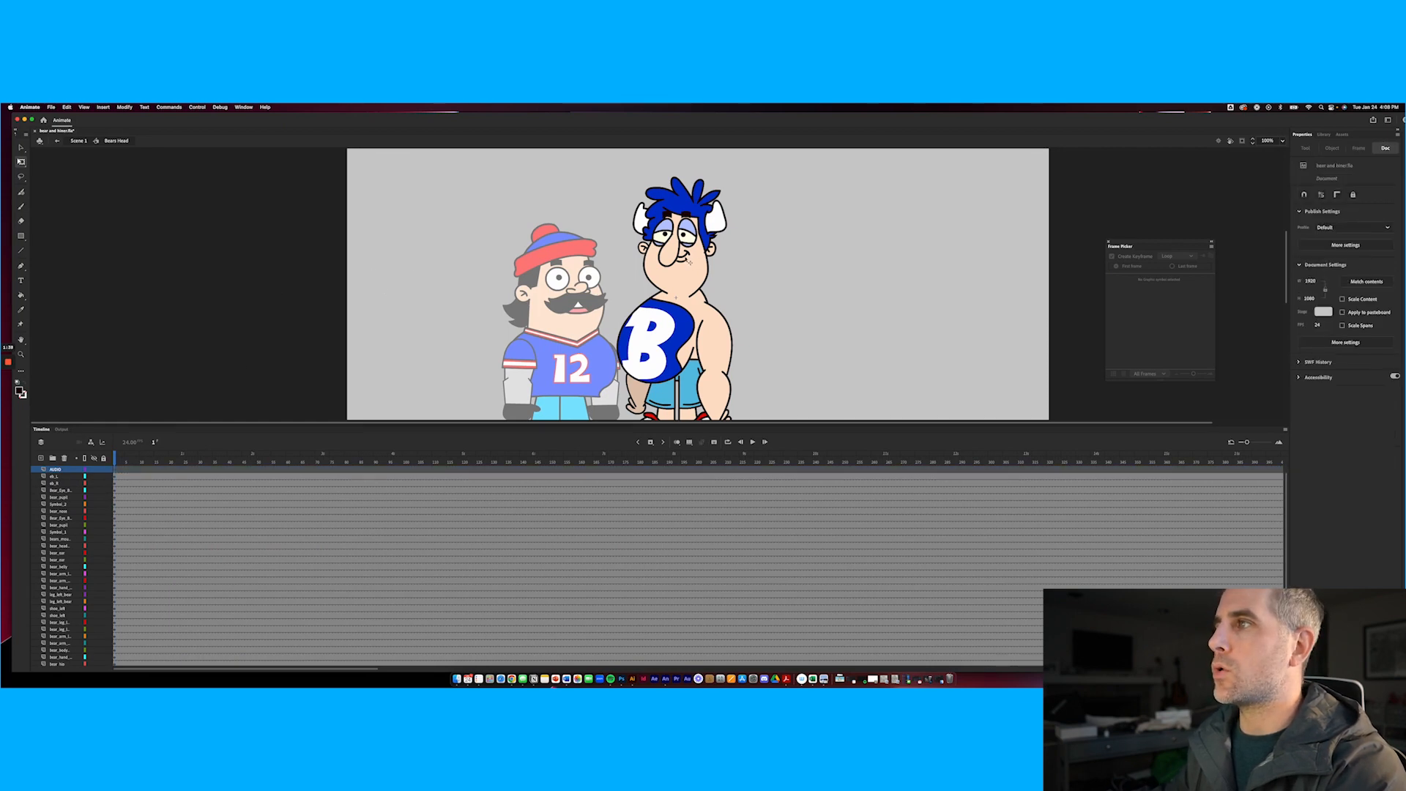
# Give the horned character's mouth layer a black outline color and a layer height of 200%
pyautogui.doubleClick(689, 263)
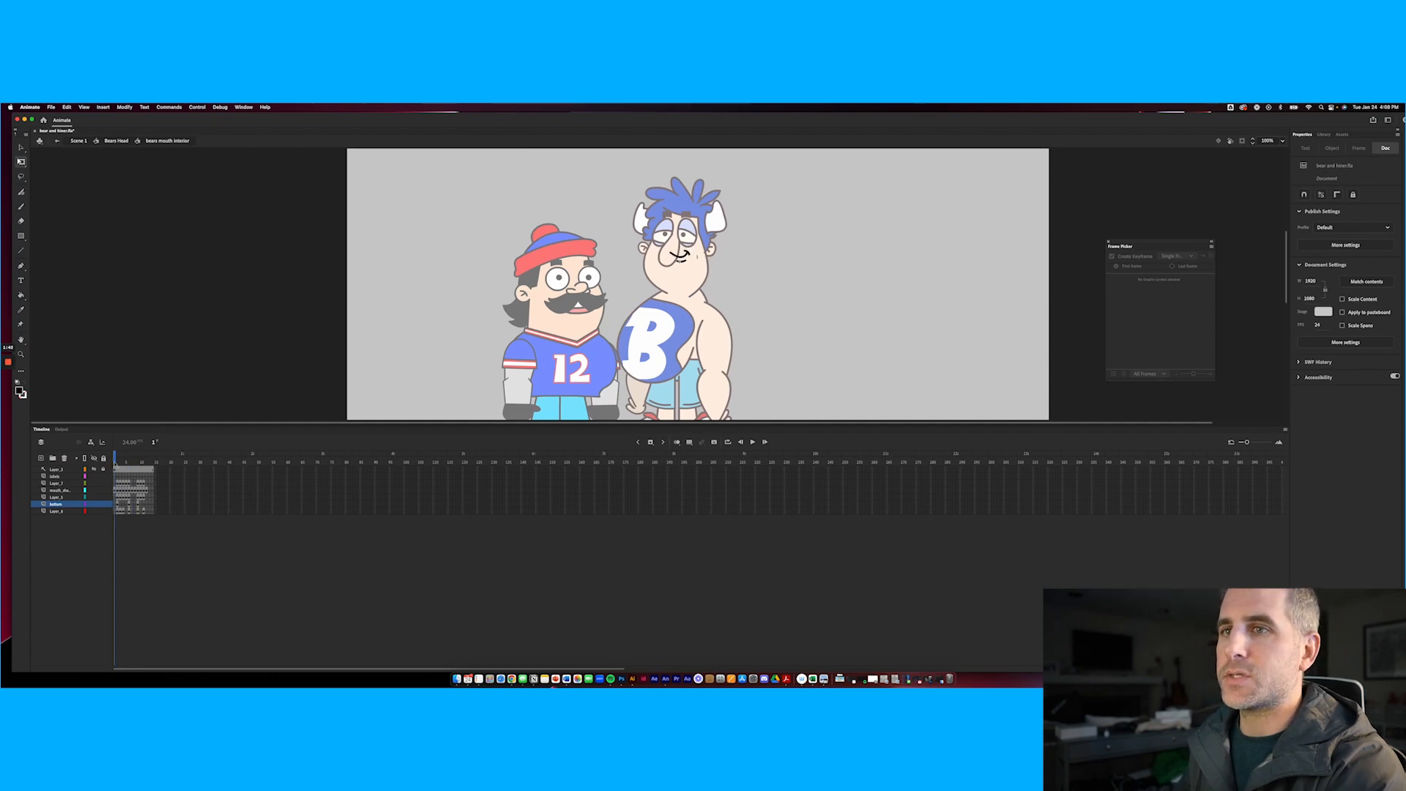
pyautogui.doubleClick(296, 313)
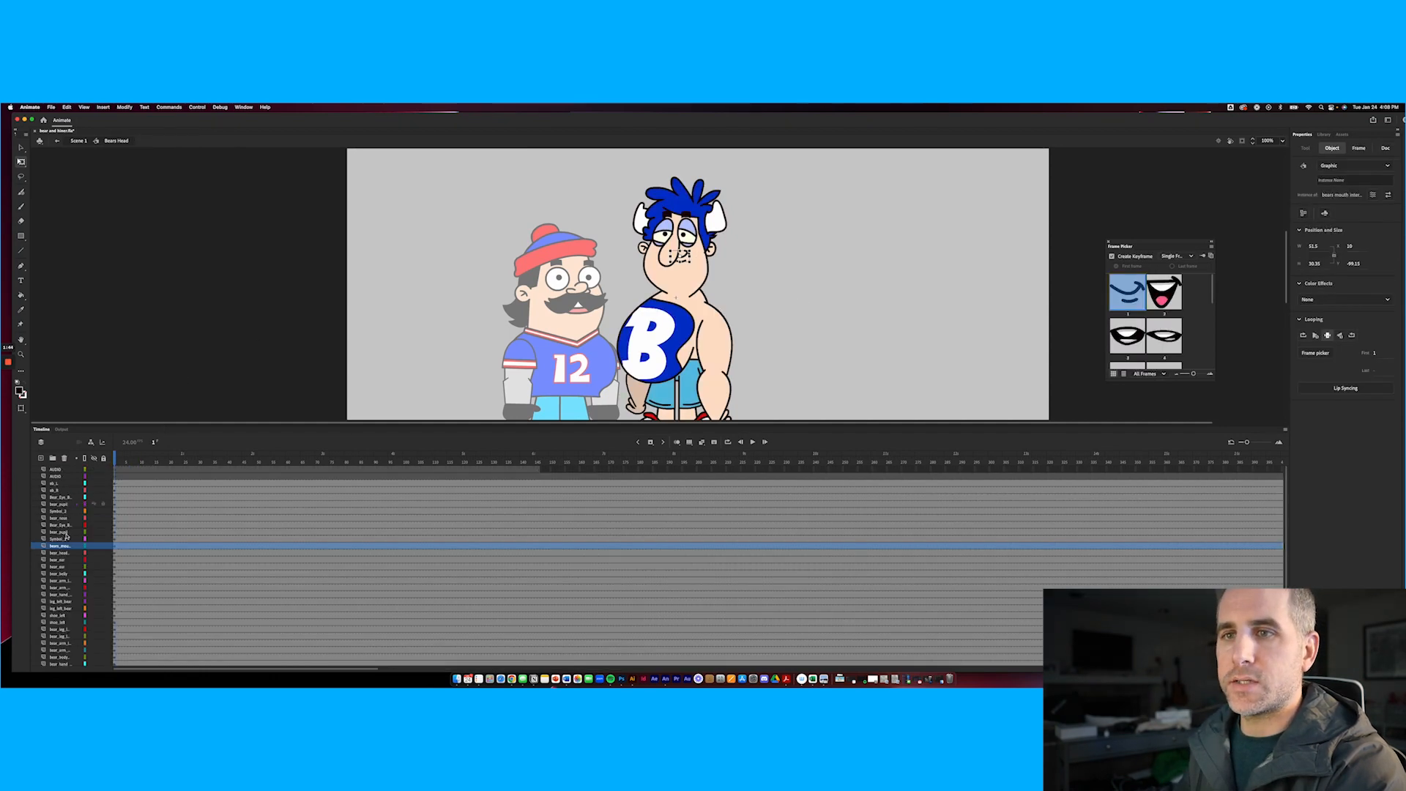
pyautogui.rightClick(58, 546)
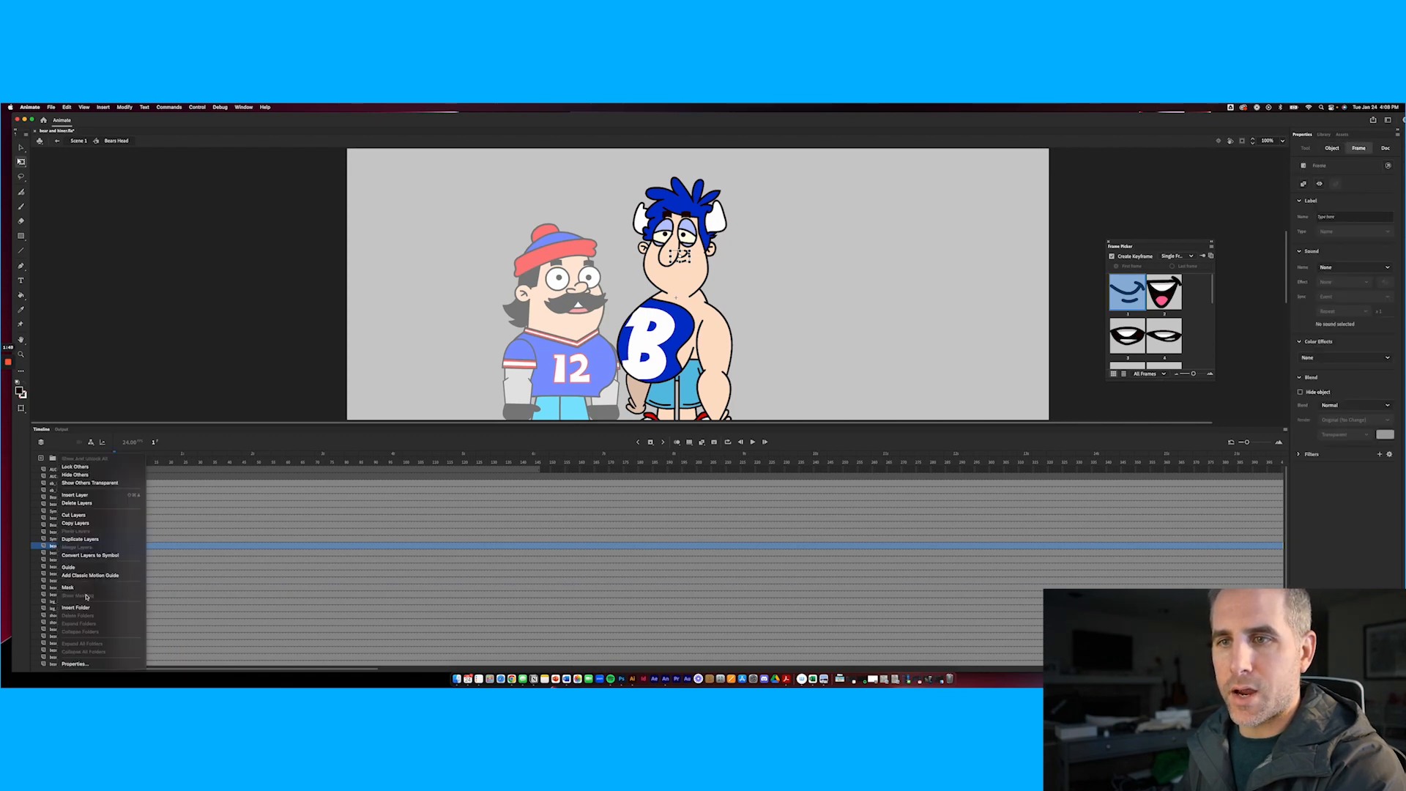
pyautogui.click(88, 664)
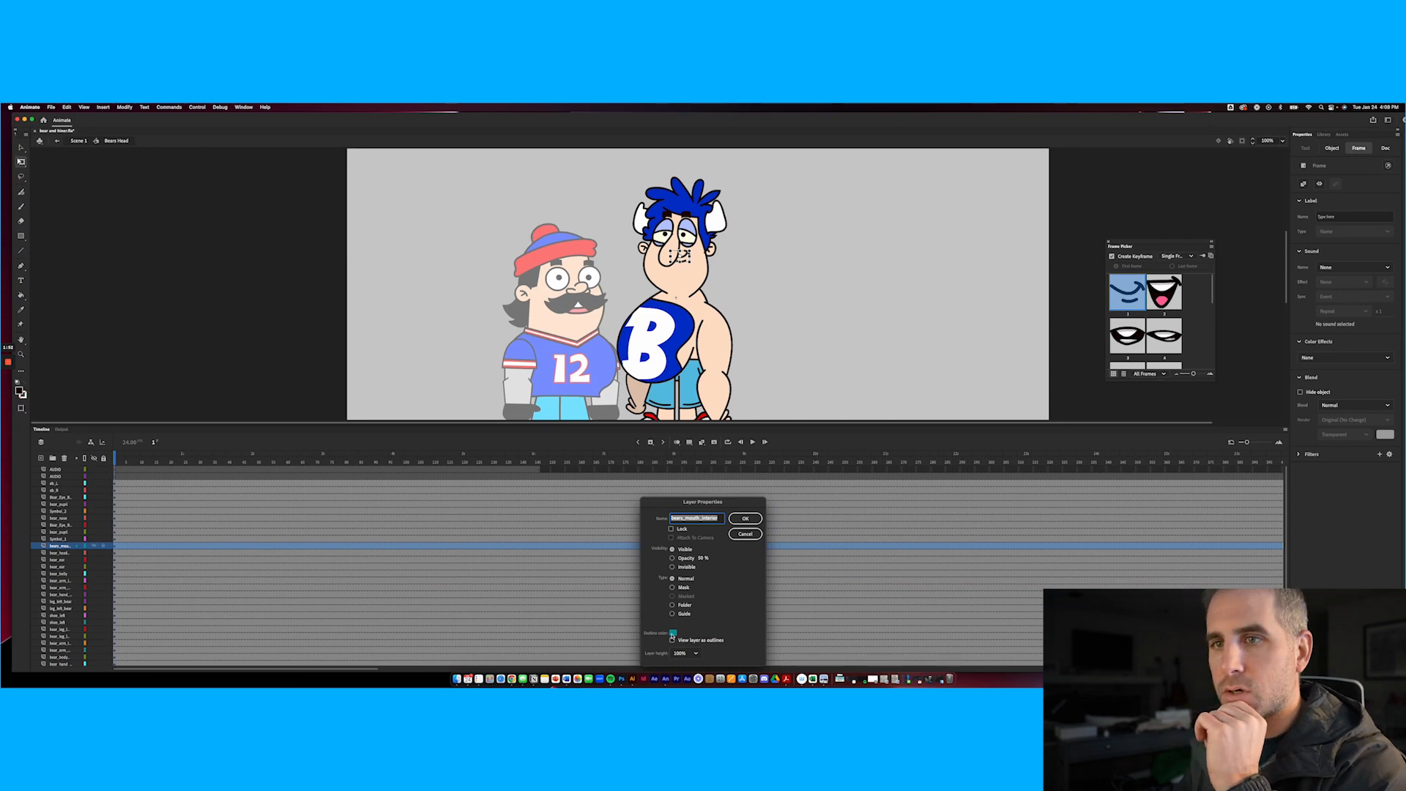
pyautogui.click(672, 634)
pyautogui.click(695, 559)
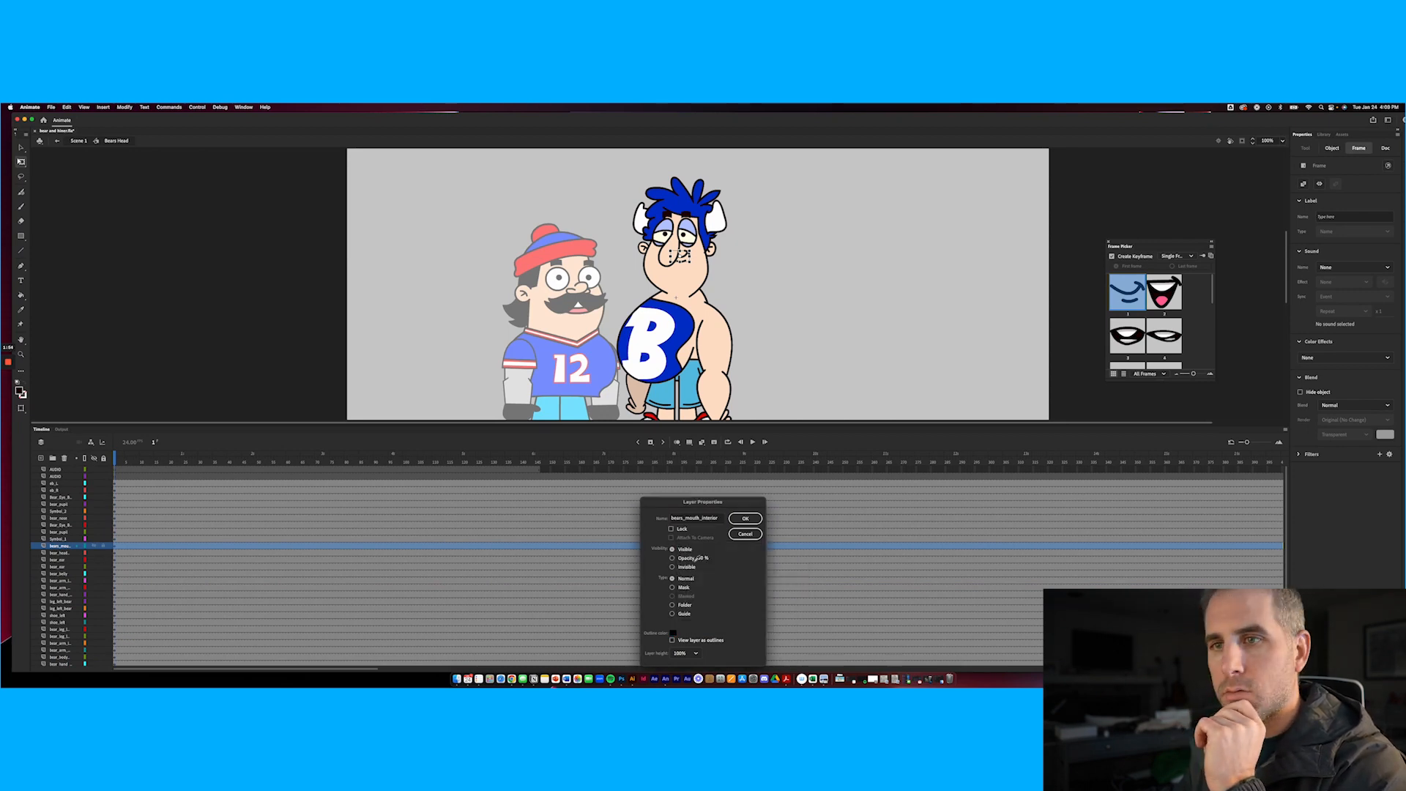
pyautogui.moveTo(723, 509); pyautogui.dragTo(732, 450)
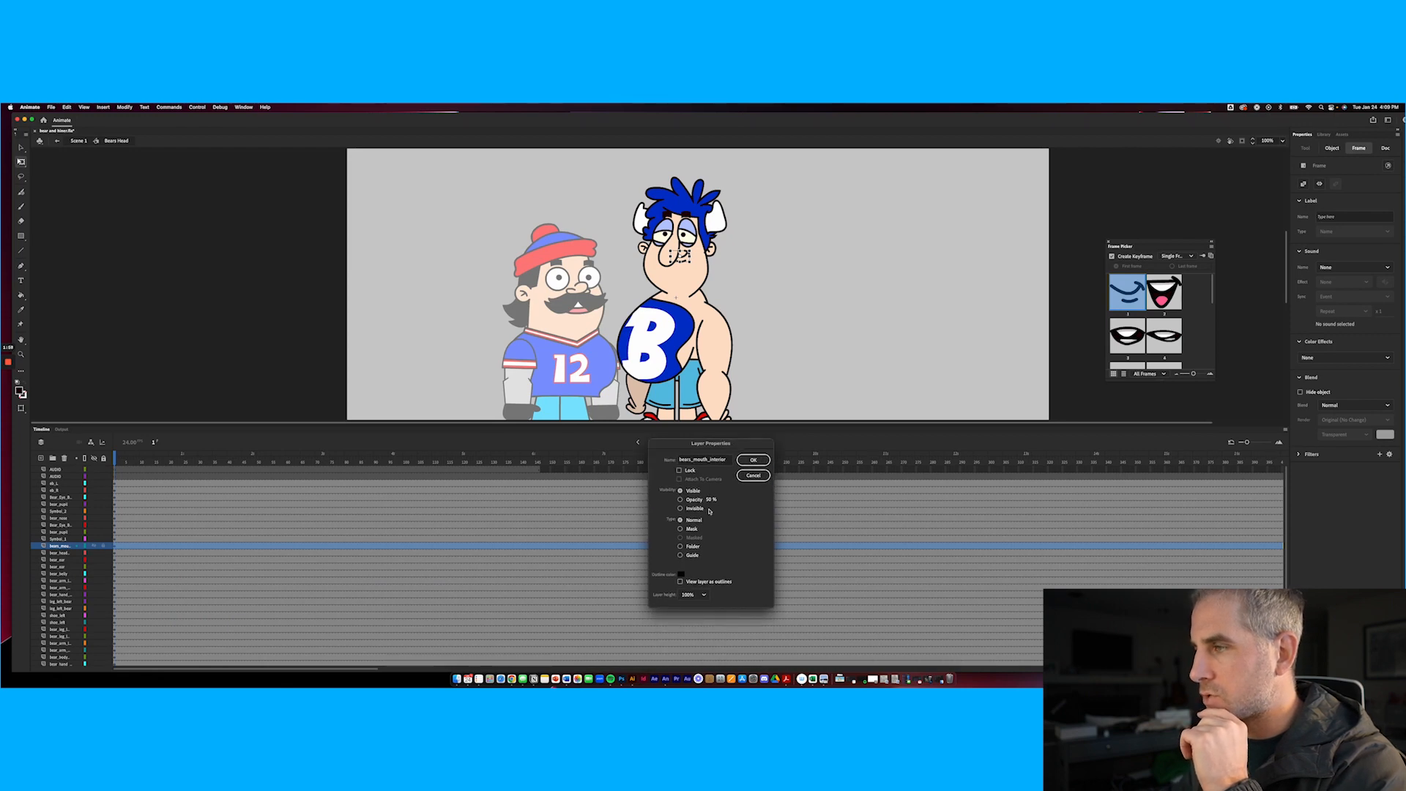
pyautogui.click(706, 596)
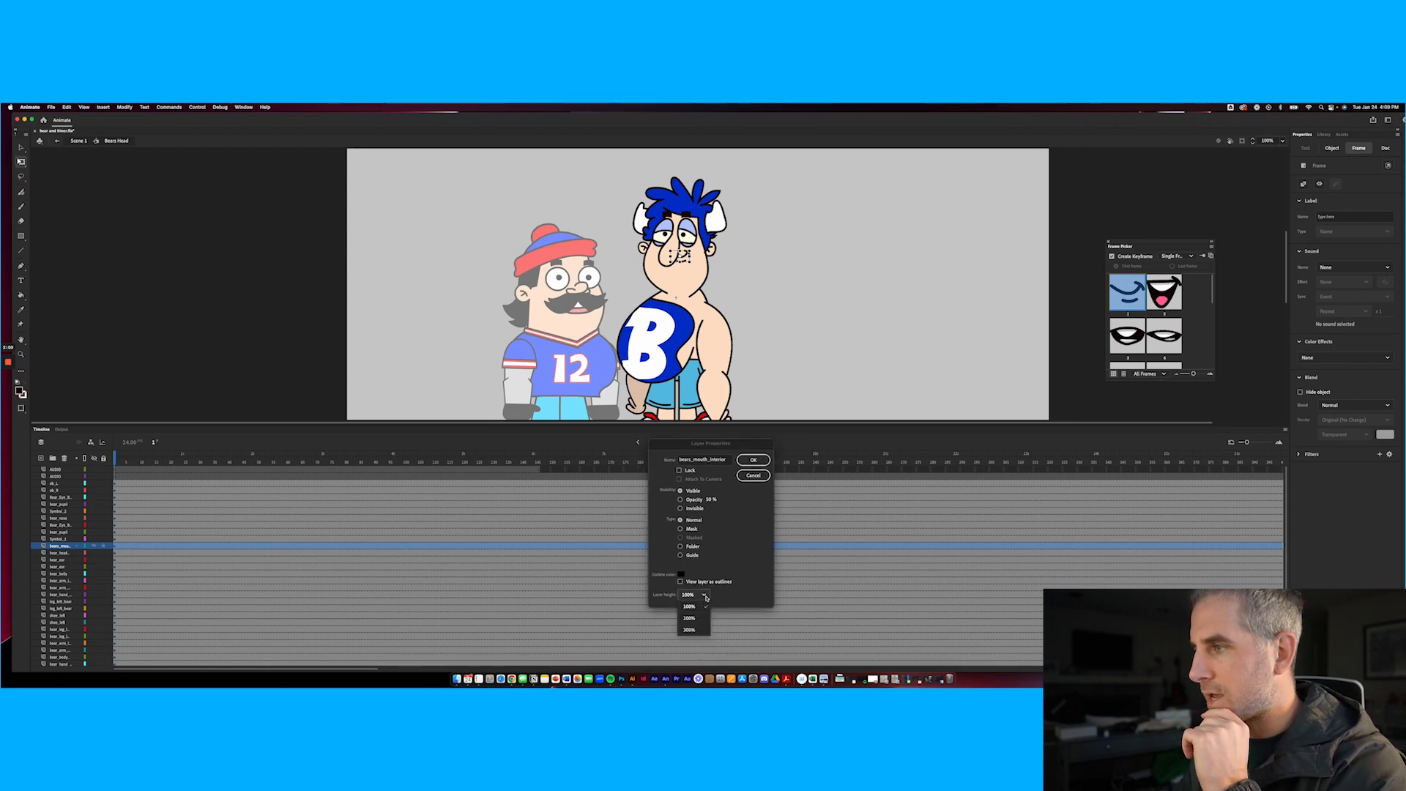
pyautogui.click(698, 619)
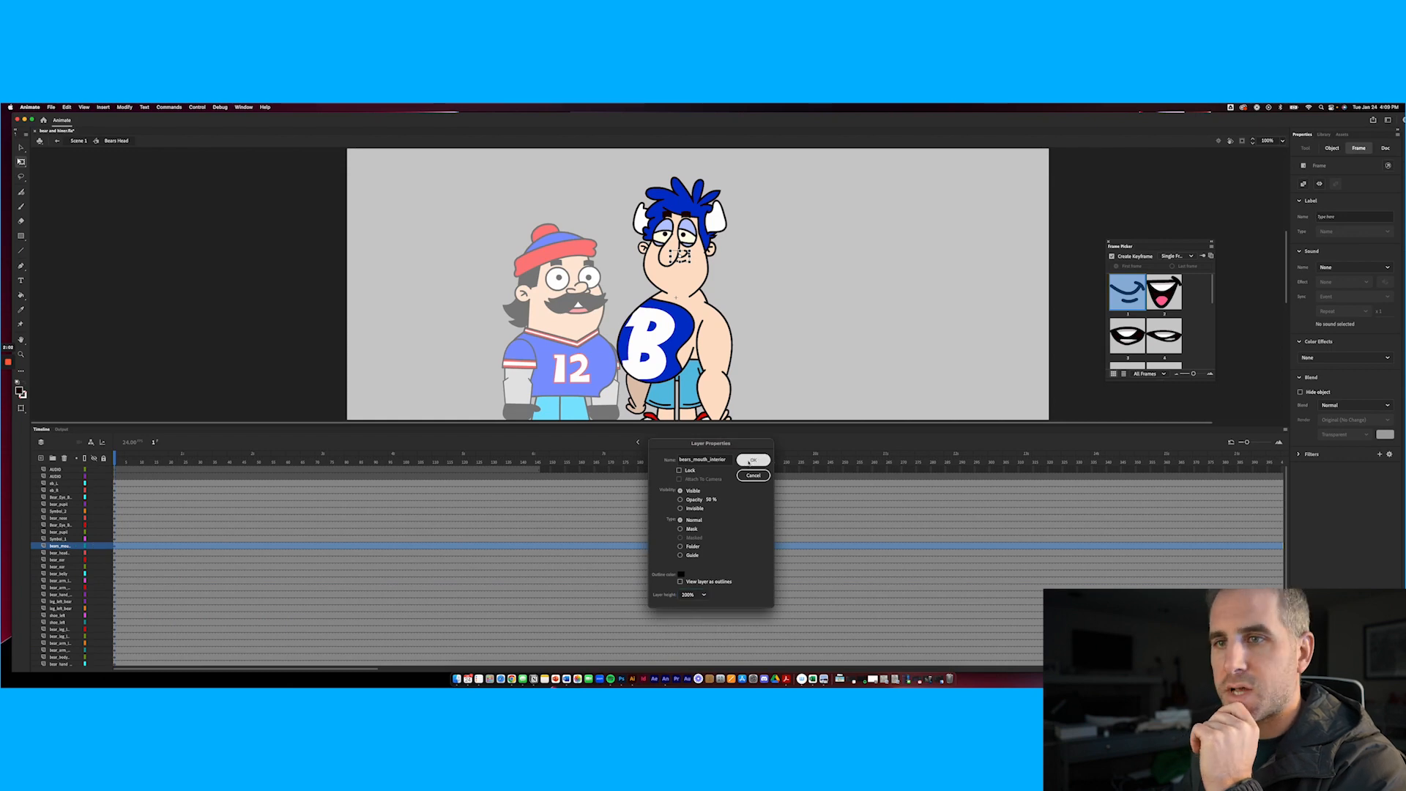
pyautogui.click(753, 460)
# Delete the duplicate AUDIO layer and move the remaining one directly above the mouth layer
pyautogui.click(59, 560)
pyautogui.click(55, 552)
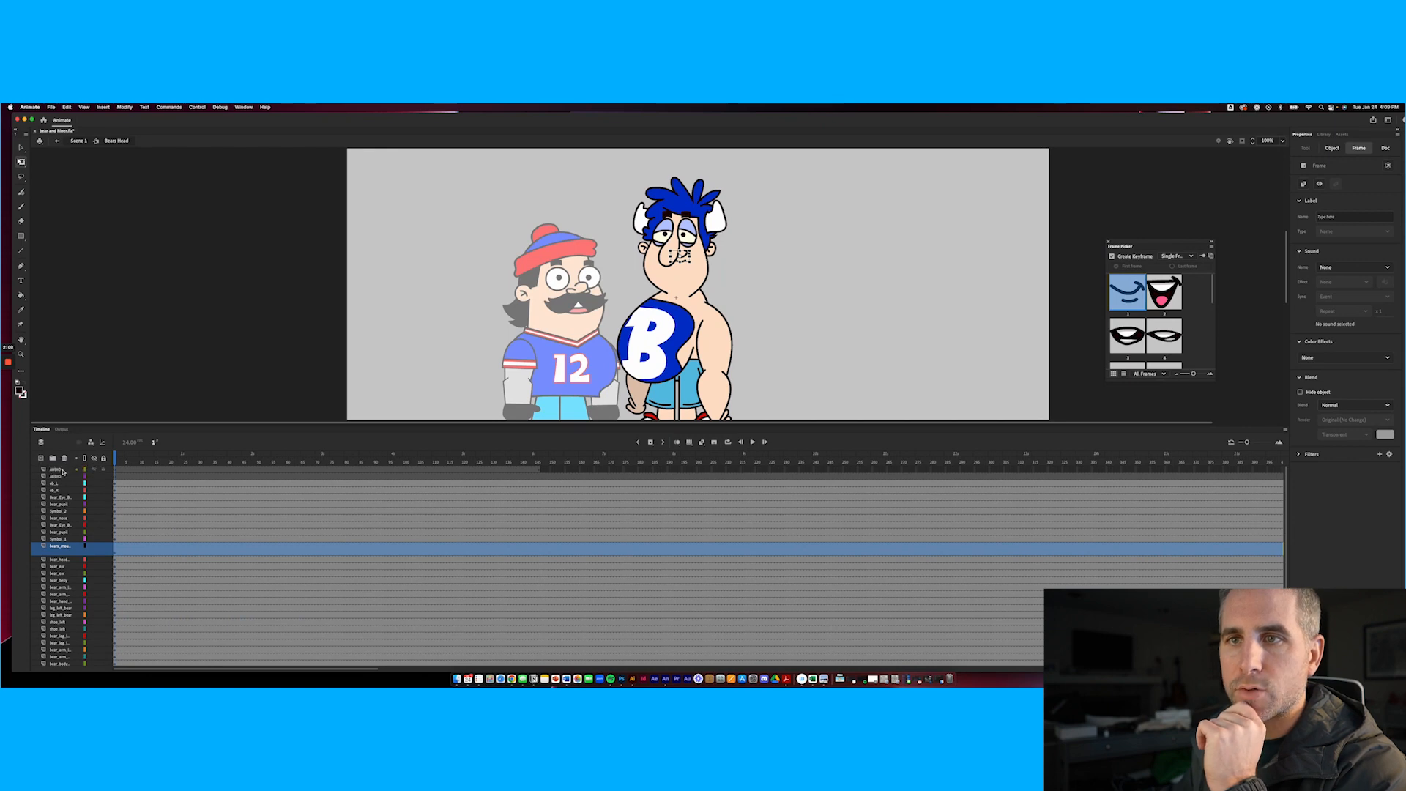
pyautogui.click(62, 477)
pyautogui.click(64, 458)
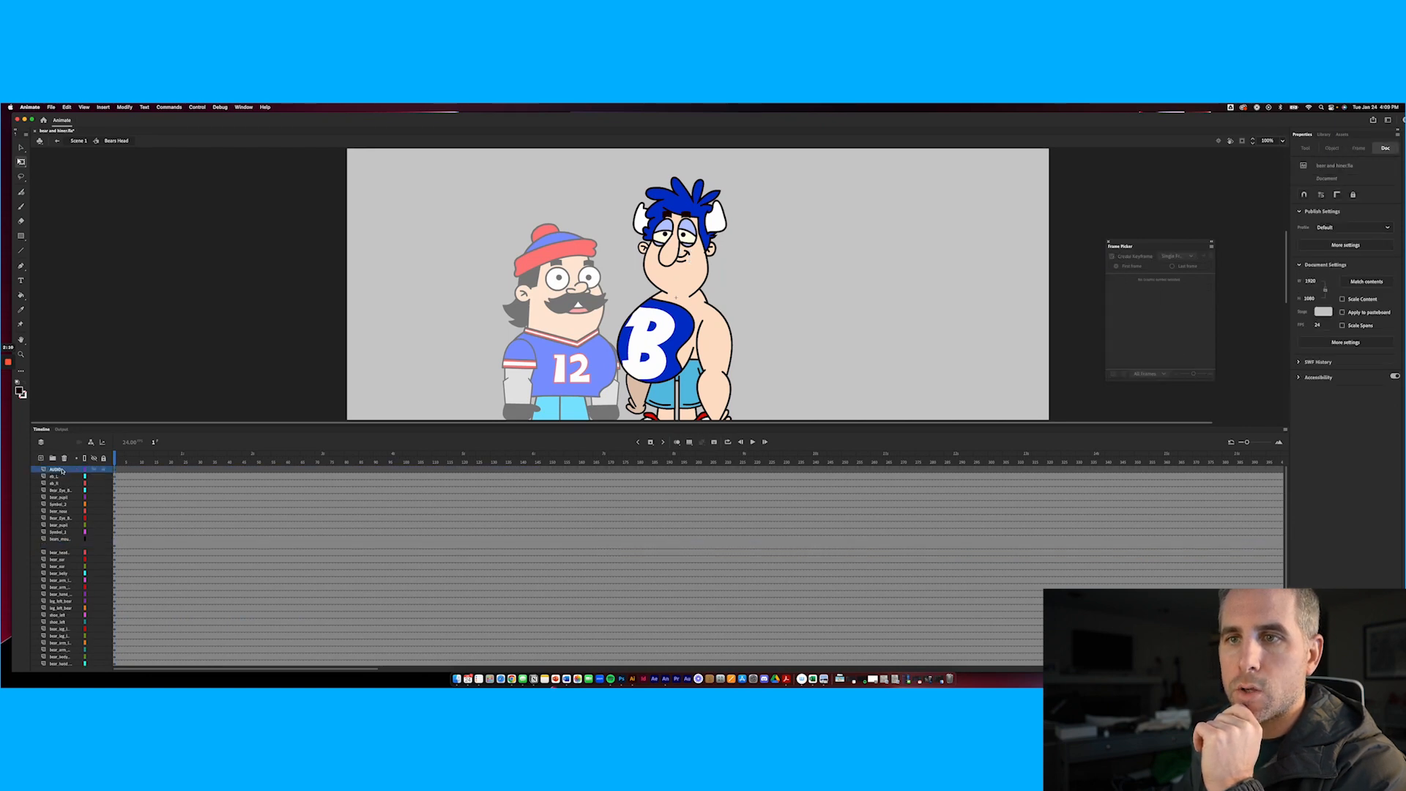
pyautogui.moveTo(62, 532); pyautogui.dragTo(61, 543)
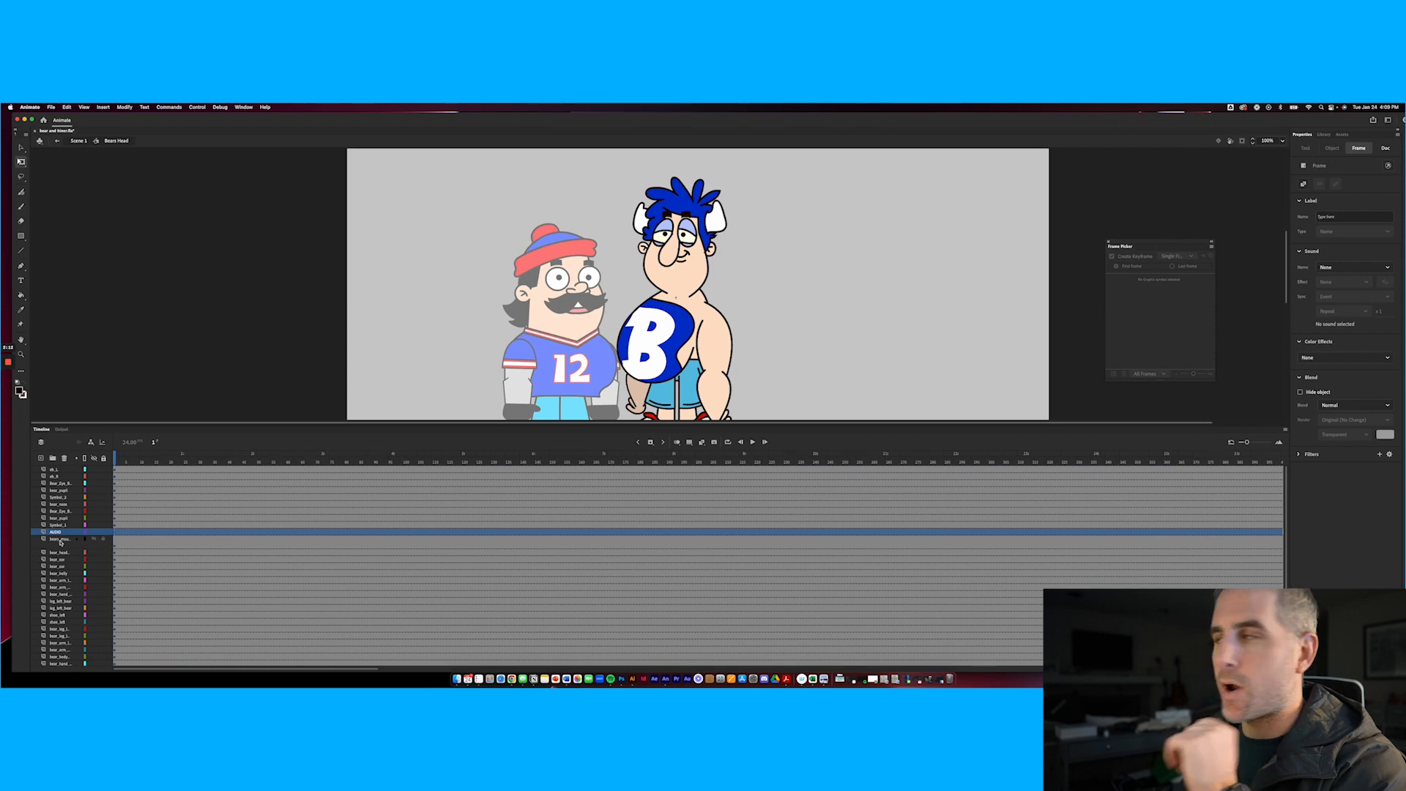
# Lock all of the horned character's layers except the mouth and AUDIO layers
pyautogui.click(58, 540)
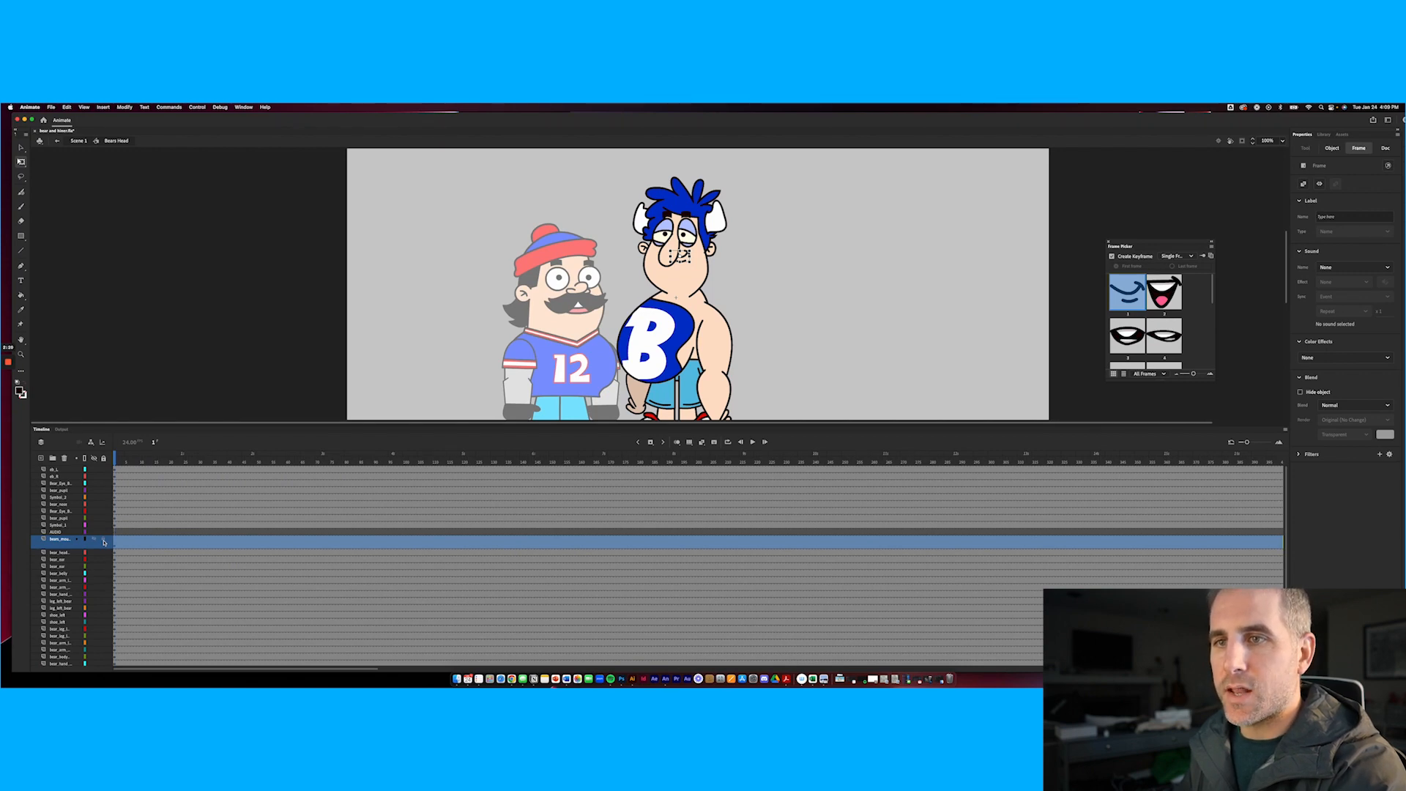
pyautogui.keyDown('alt'); pyautogui.click(103, 541); pyautogui.keyUp('alt')
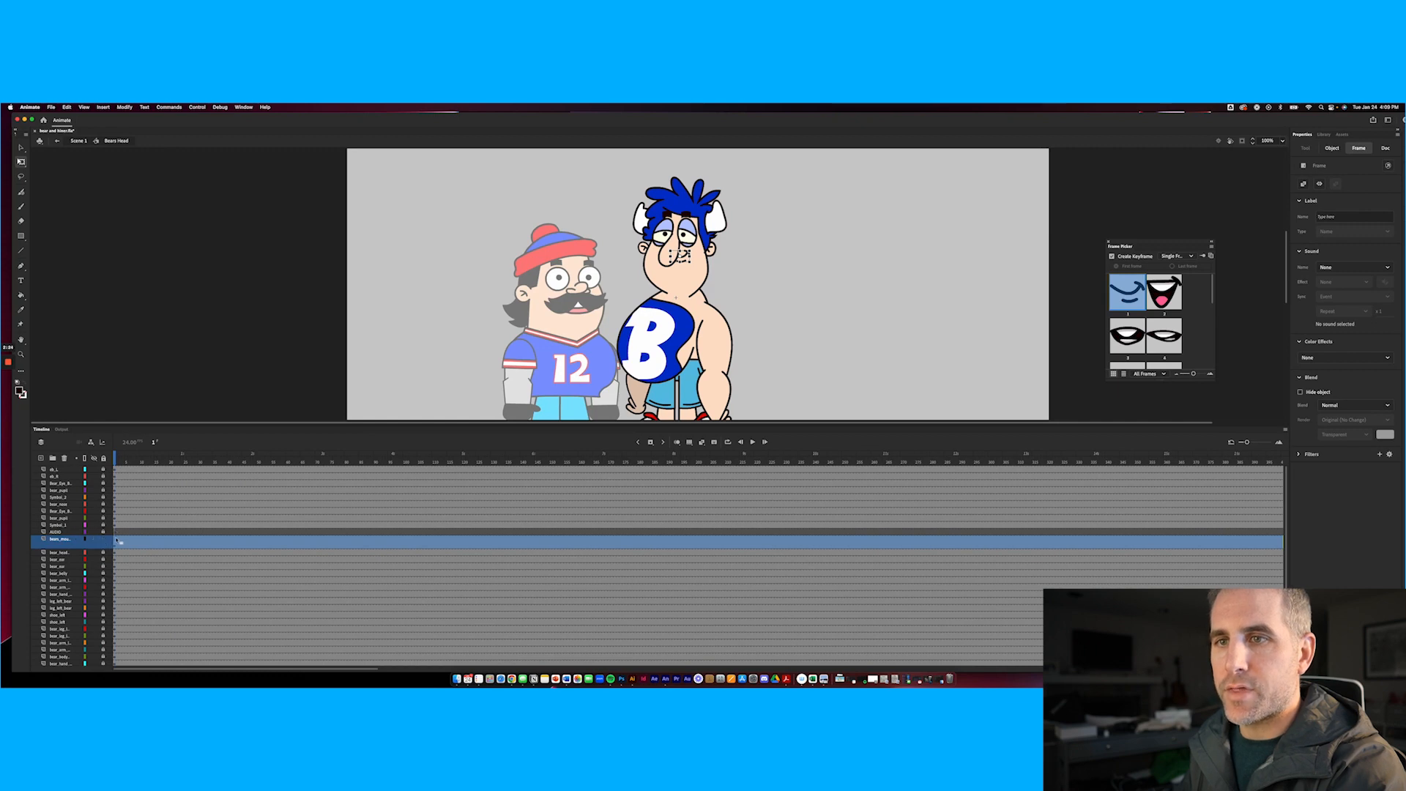
pyautogui.click(115, 536)
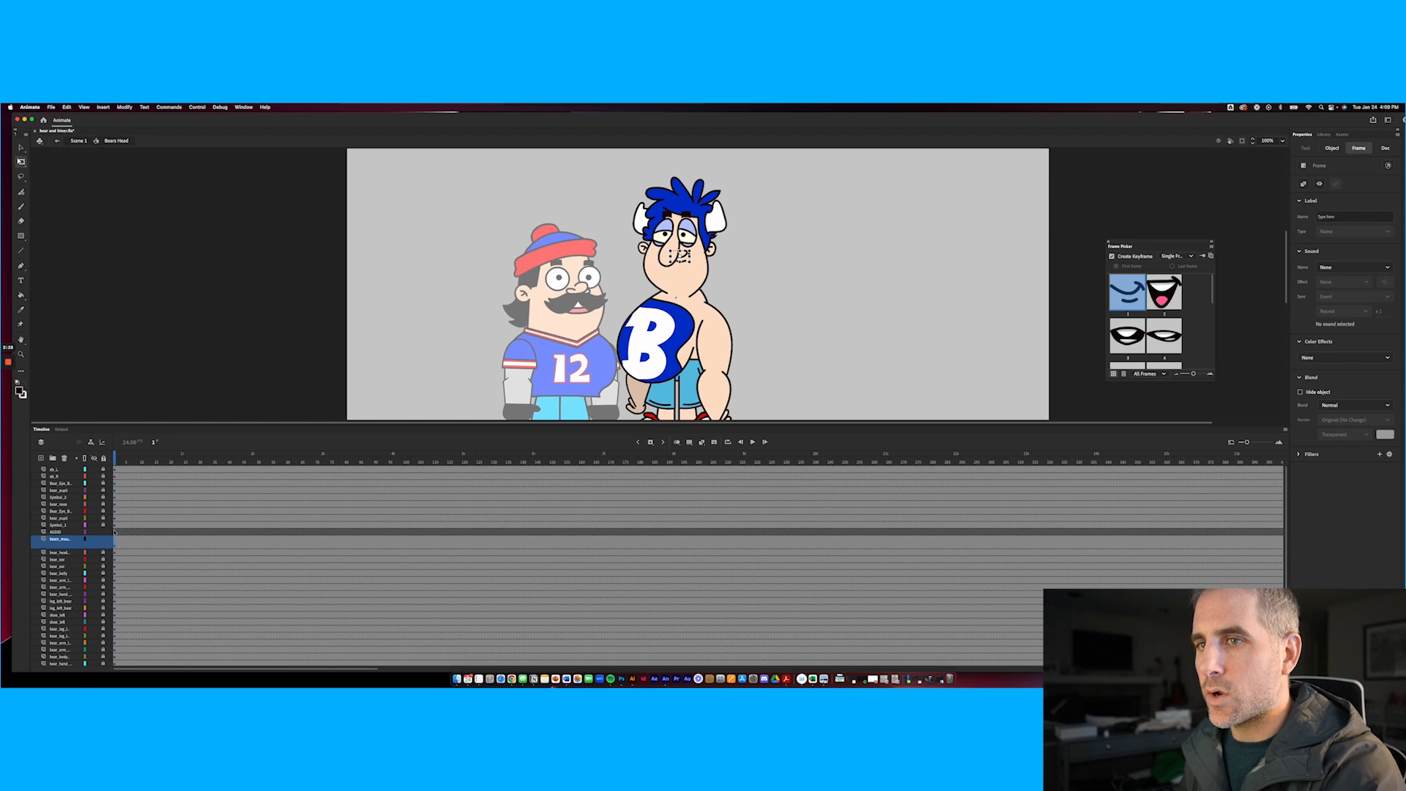
# Start importing audio to the stage on the AUDIO layer and browse My Drive to _CONTENT, CARTOONS, TAILGATERS, enlarging the file dialog
pyautogui.click(66, 532)
pyautogui.click(51, 107)
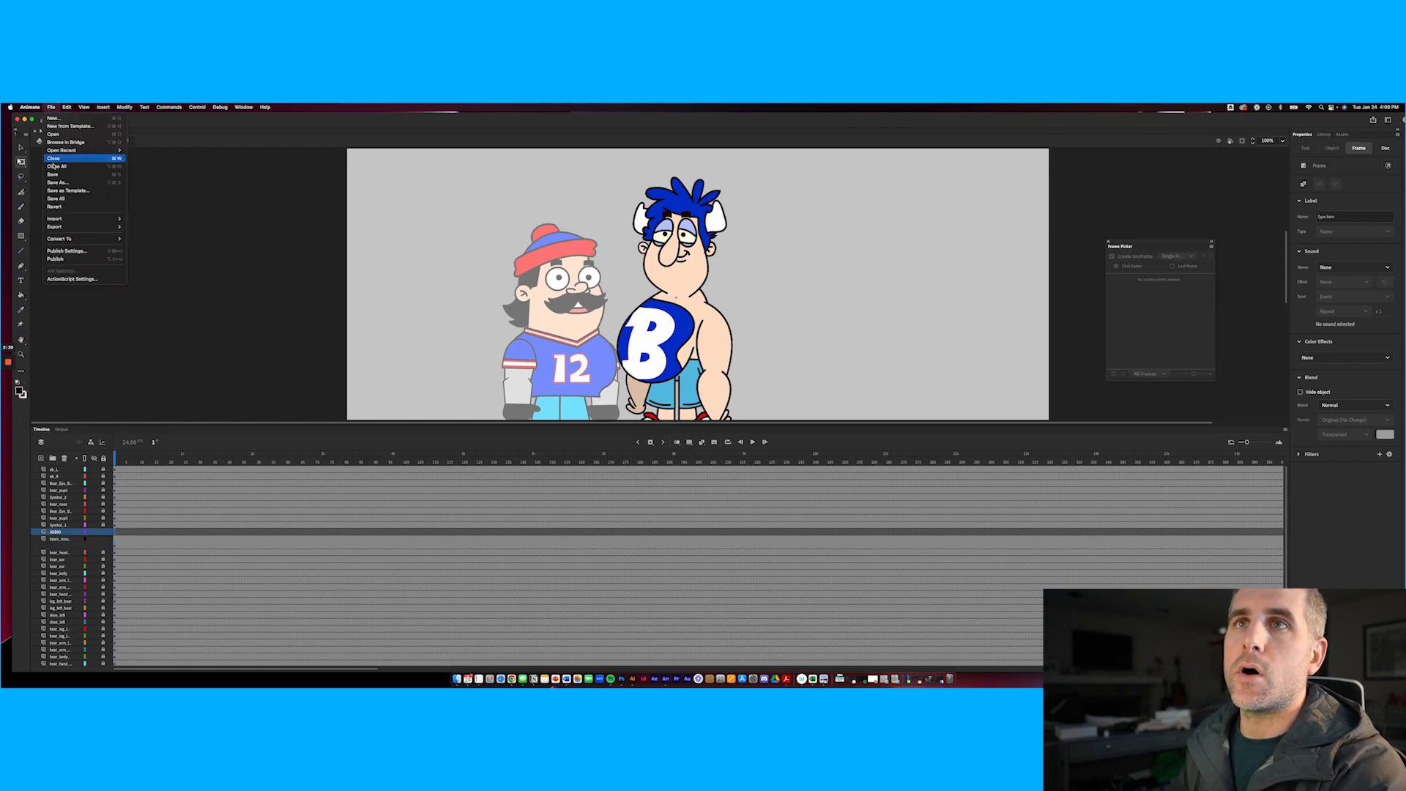
pyautogui.moveTo(81, 219)
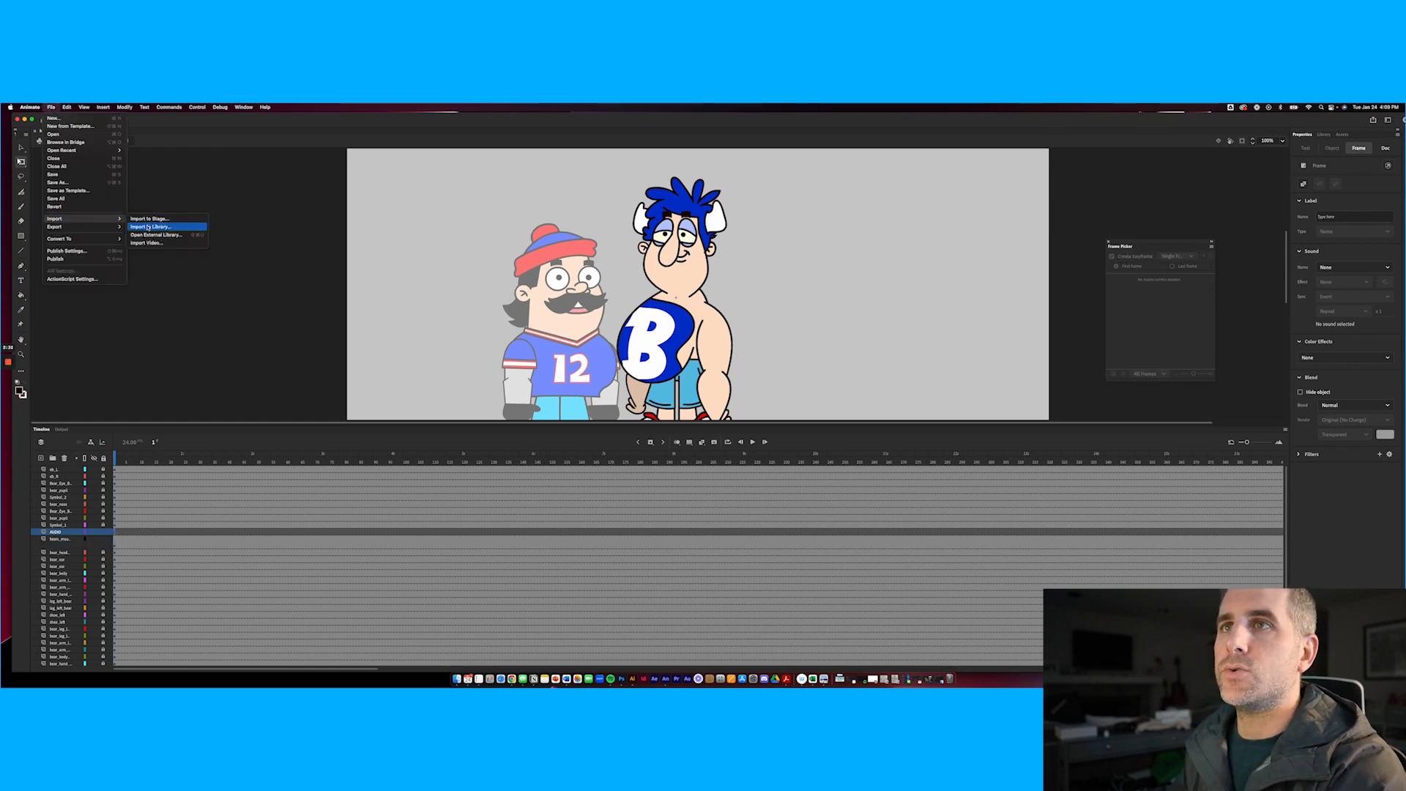
pyautogui.click(149, 219)
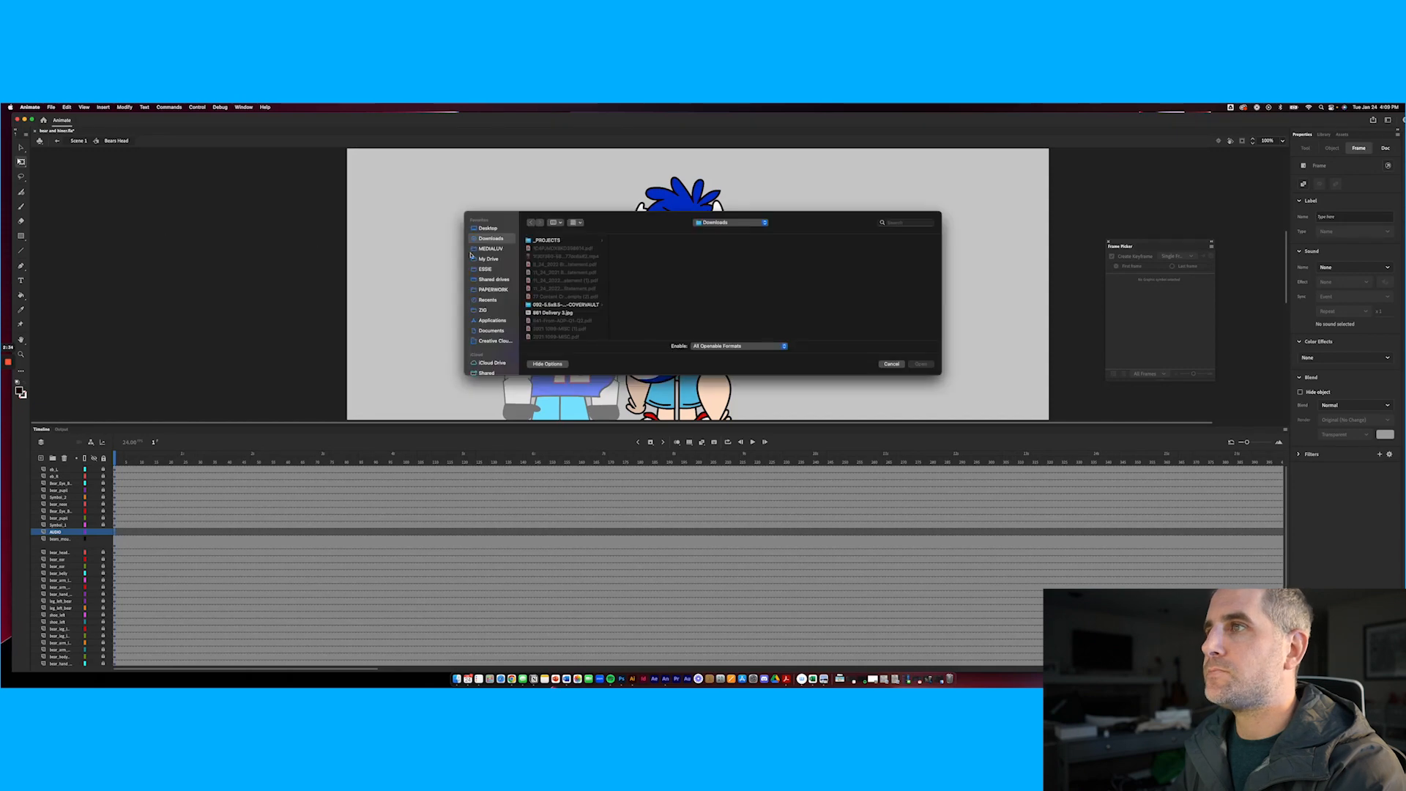
pyautogui.click(490, 260)
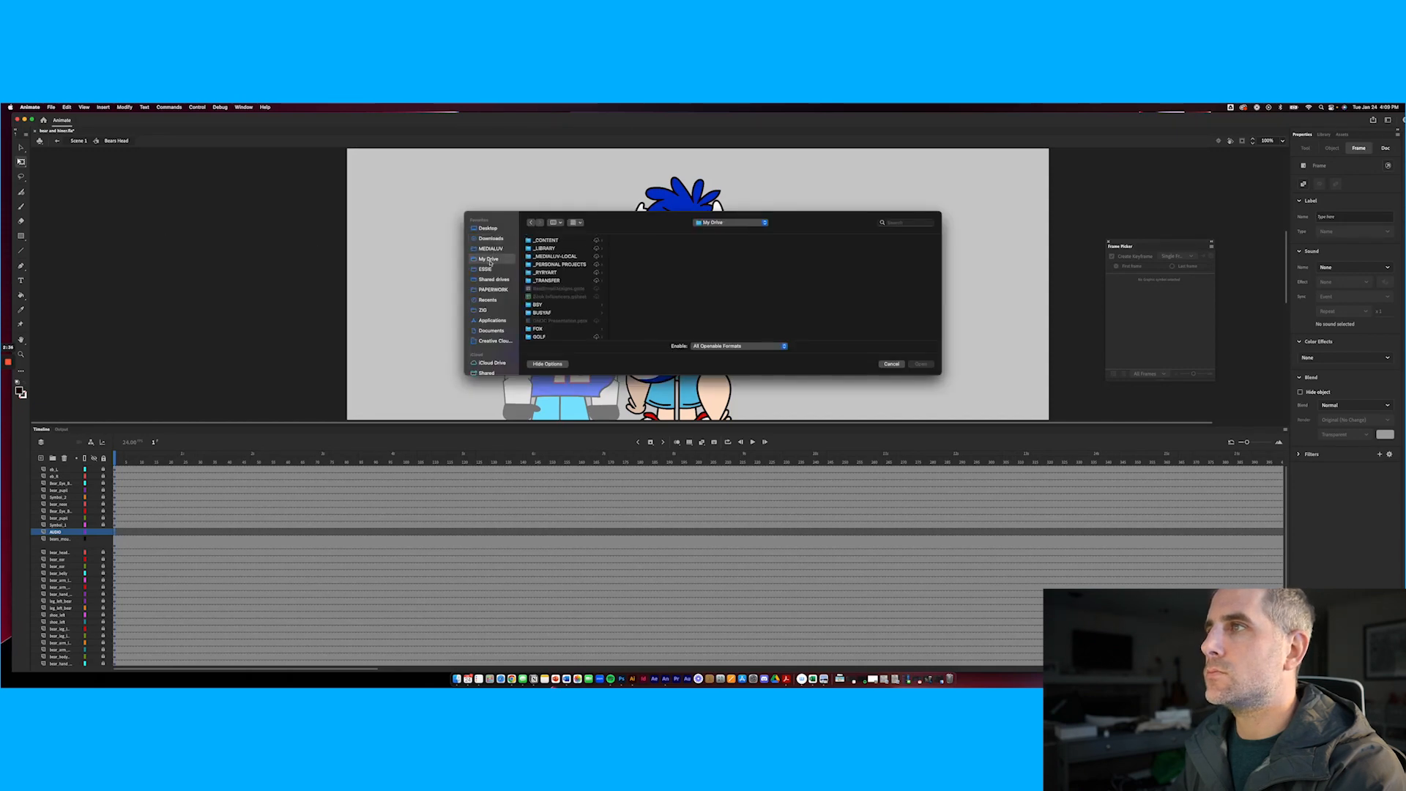
pyautogui.click(548, 241)
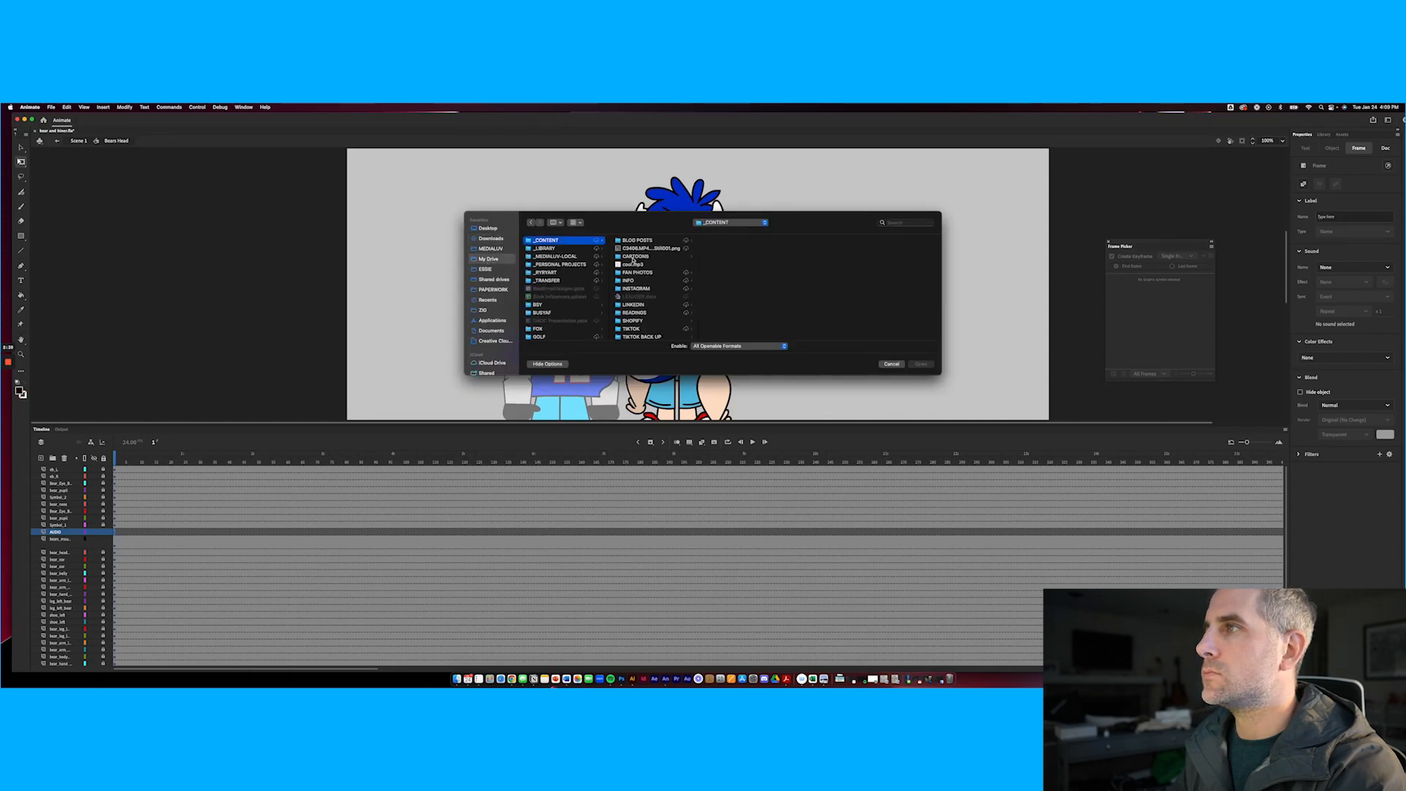
pyautogui.click(635, 256)
pyautogui.click(725, 264)
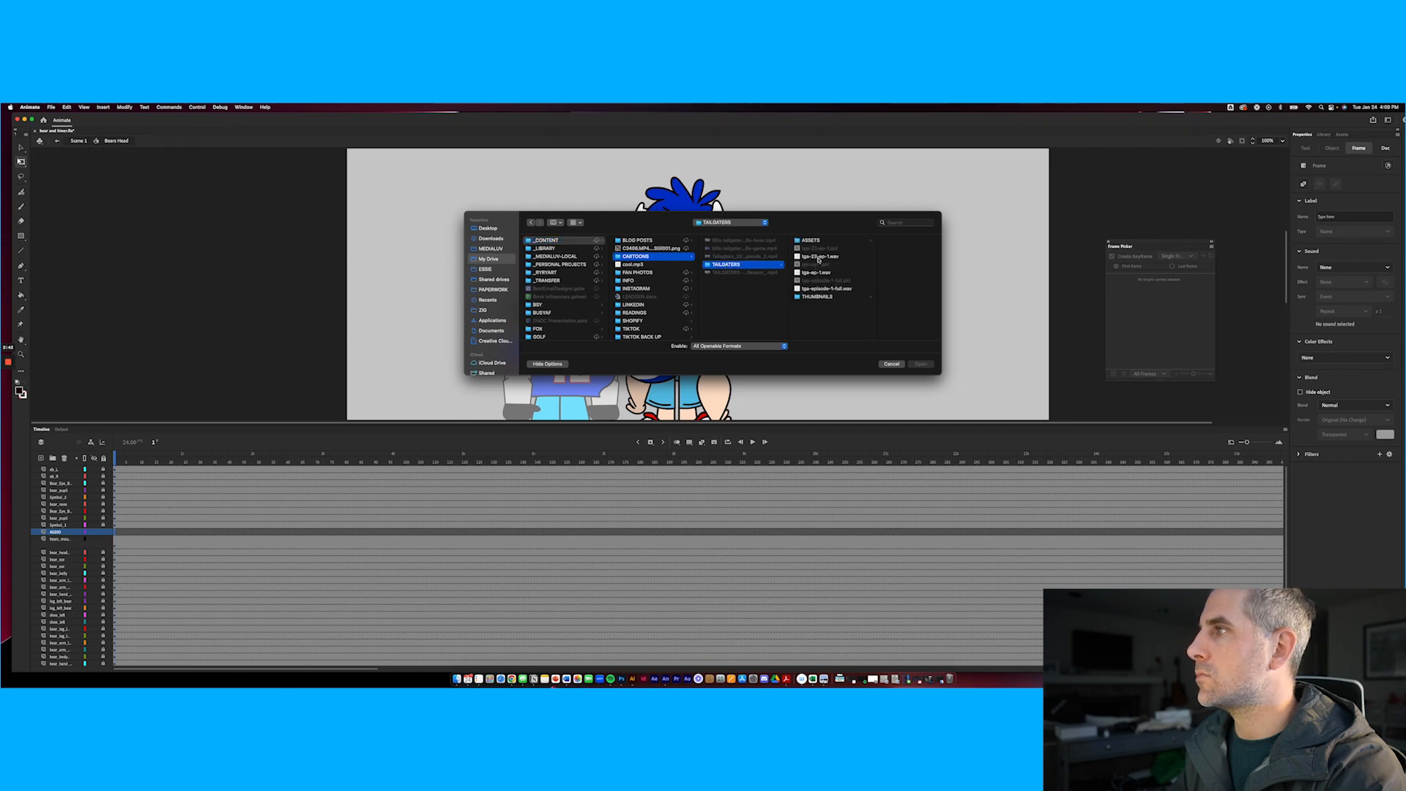
pyautogui.click(818, 257)
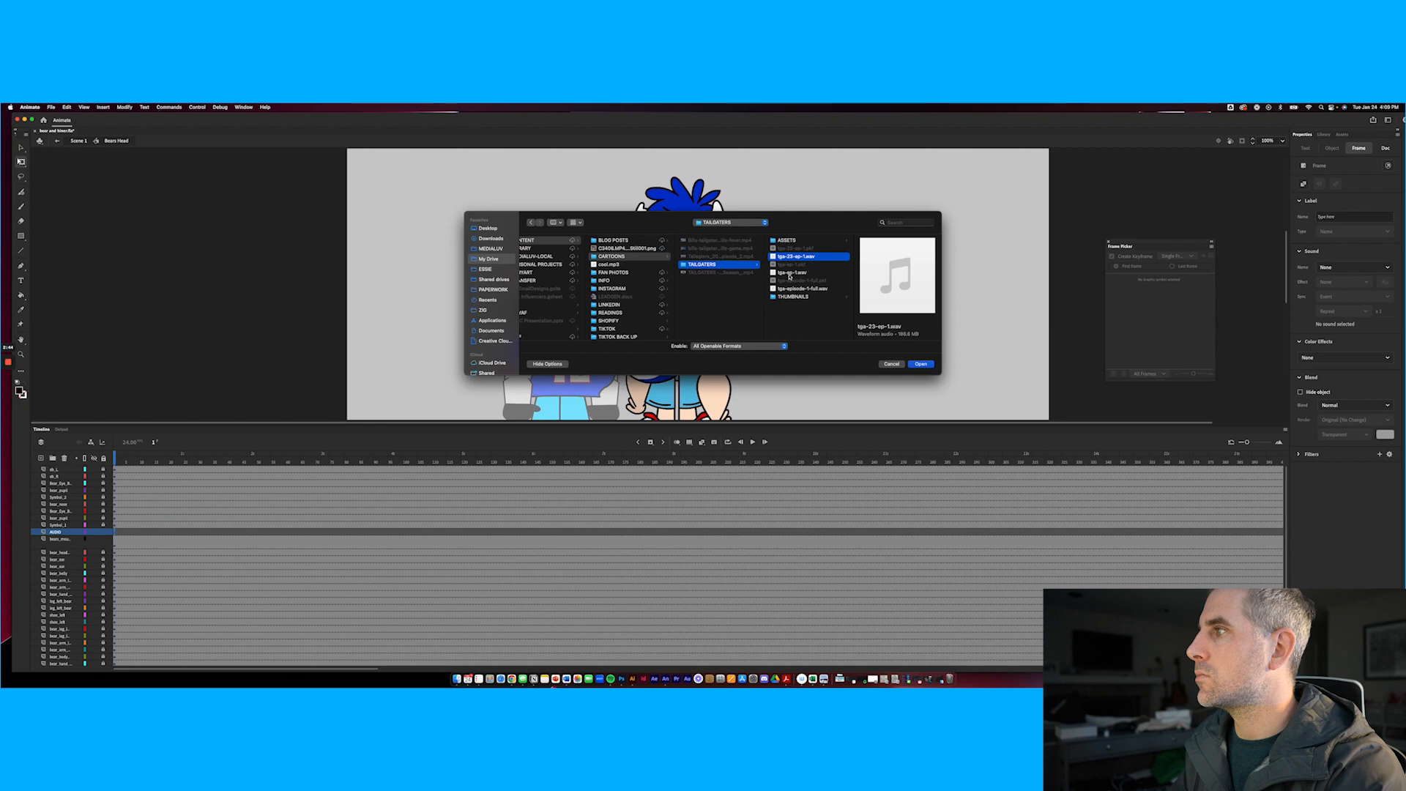
pyautogui.moveTo(929, 373); pyautogui.dragTo(945, 441)
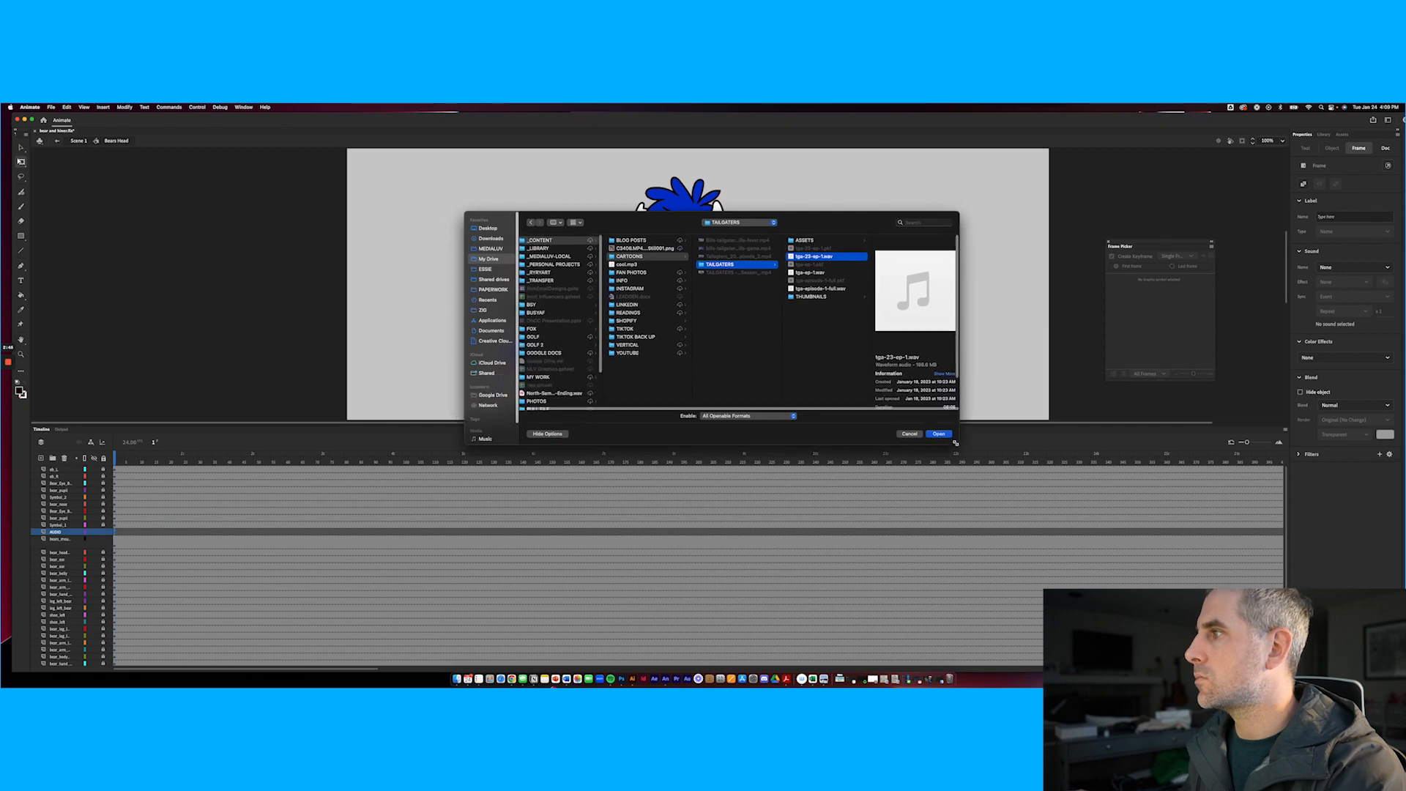
# Preview the wav recordings in the TAILGATERS folder and import tgs-episode-1-full.wav
pyautogui.click(813, 272)
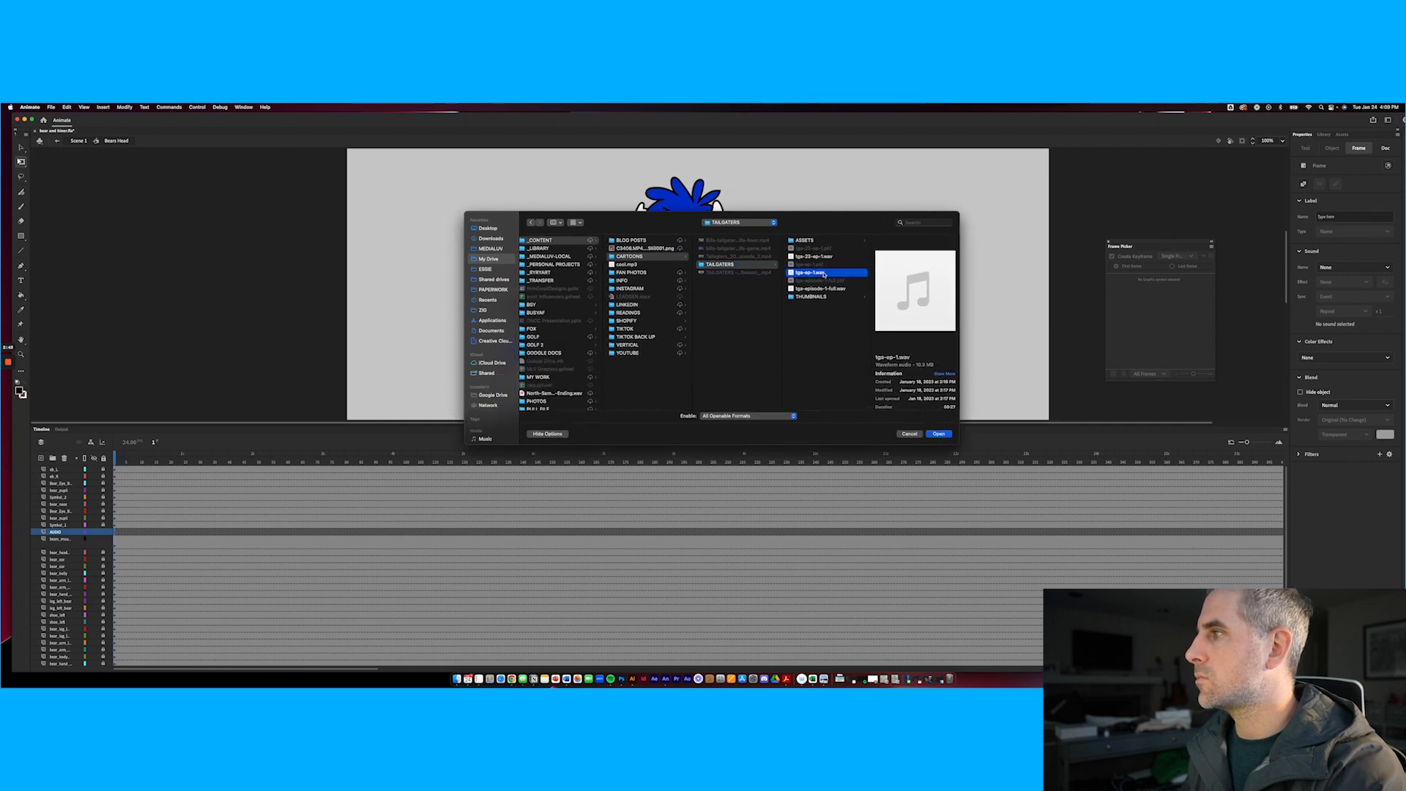
pyautogui.press('space')
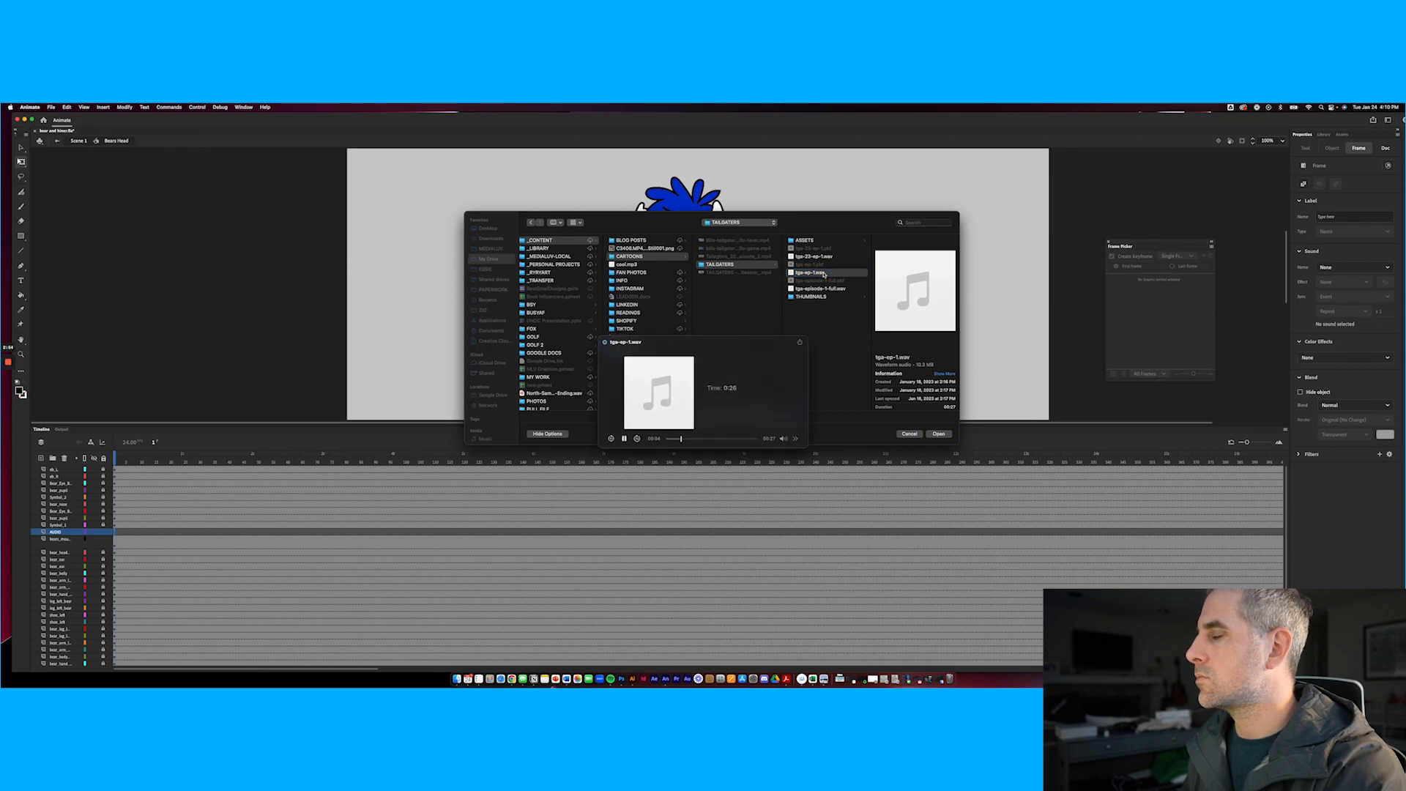
pyautogui.press('space')
pyautogui.click(808, 256)
pyautogui.click(806, 289)
pyautogui.press('space')
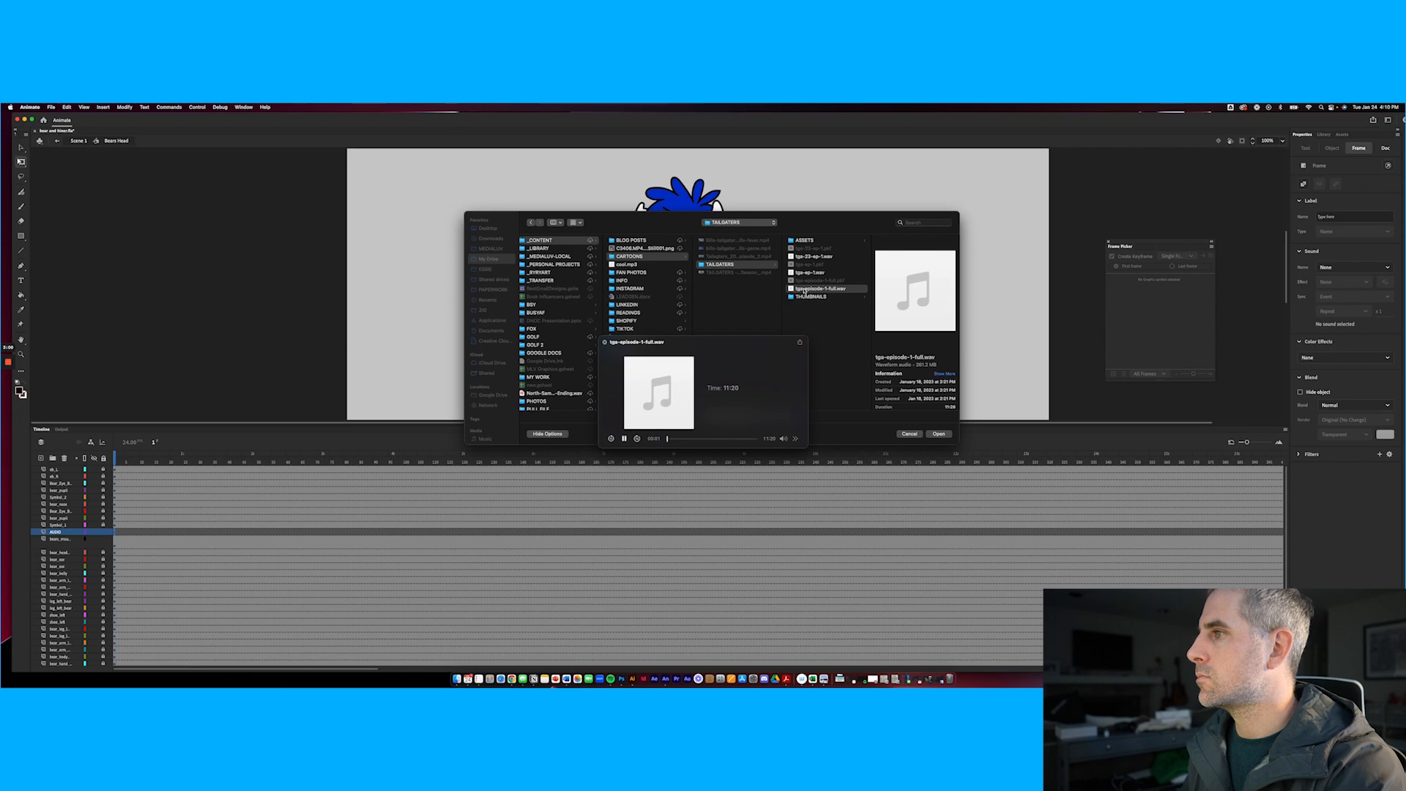
pyautogui.press('space')
pyautogui.click(809, 256)
pyautogui.press('space')
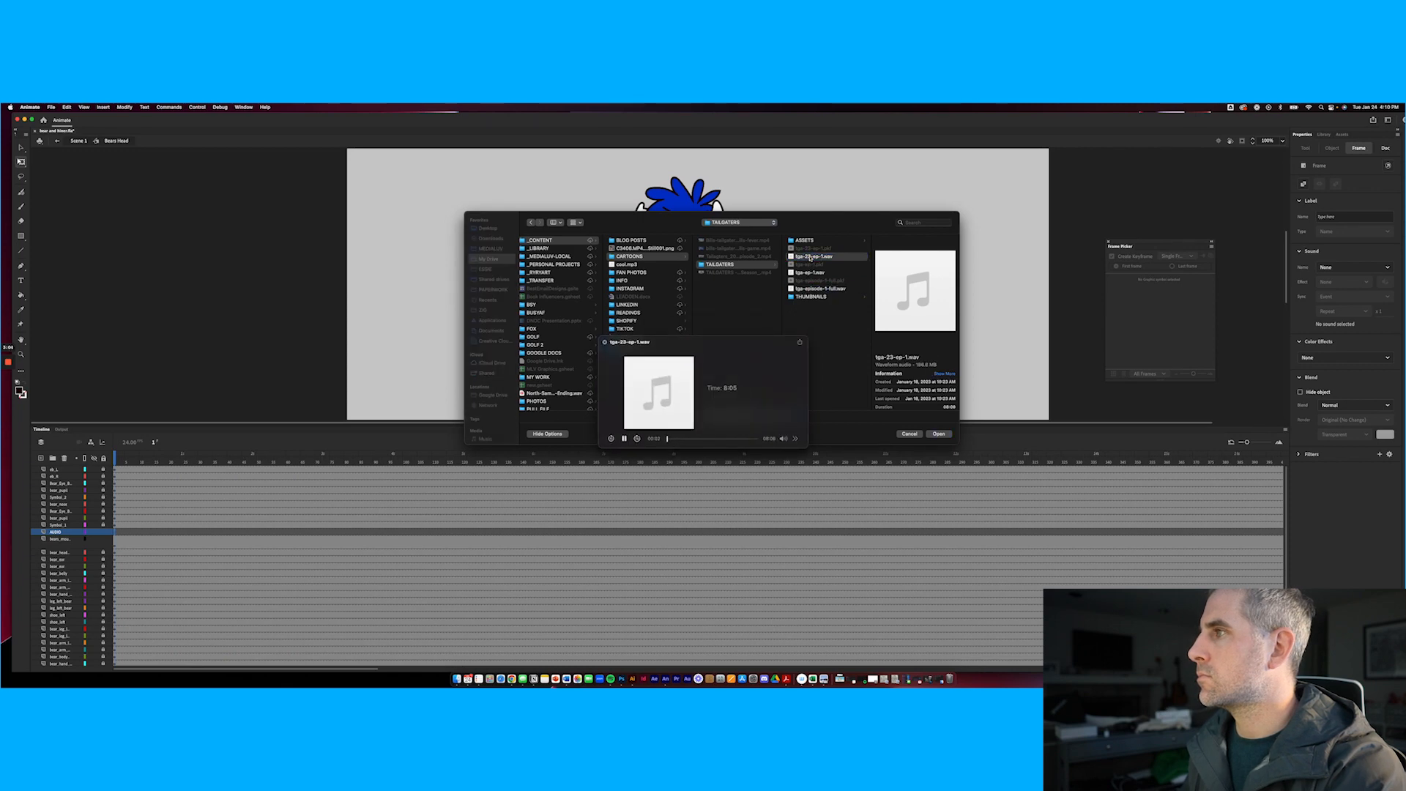
pyautogui.press('space')
pyautogui.doubleClick(791, 289)
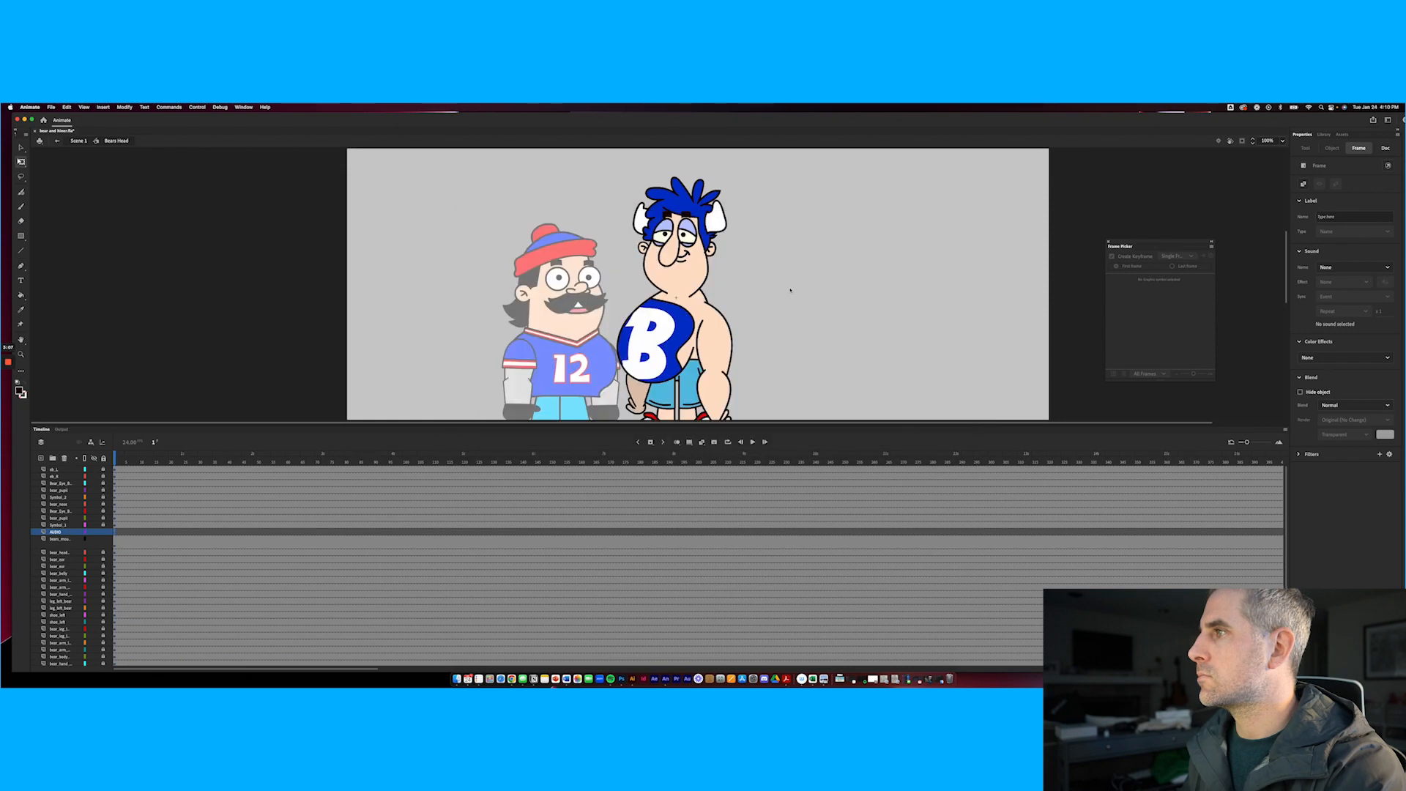
# Place the imported tgs-episode-1-full.wav from the library on the AUDIO layer and set its sync to Stream
pyautogui.click(1325, 135)
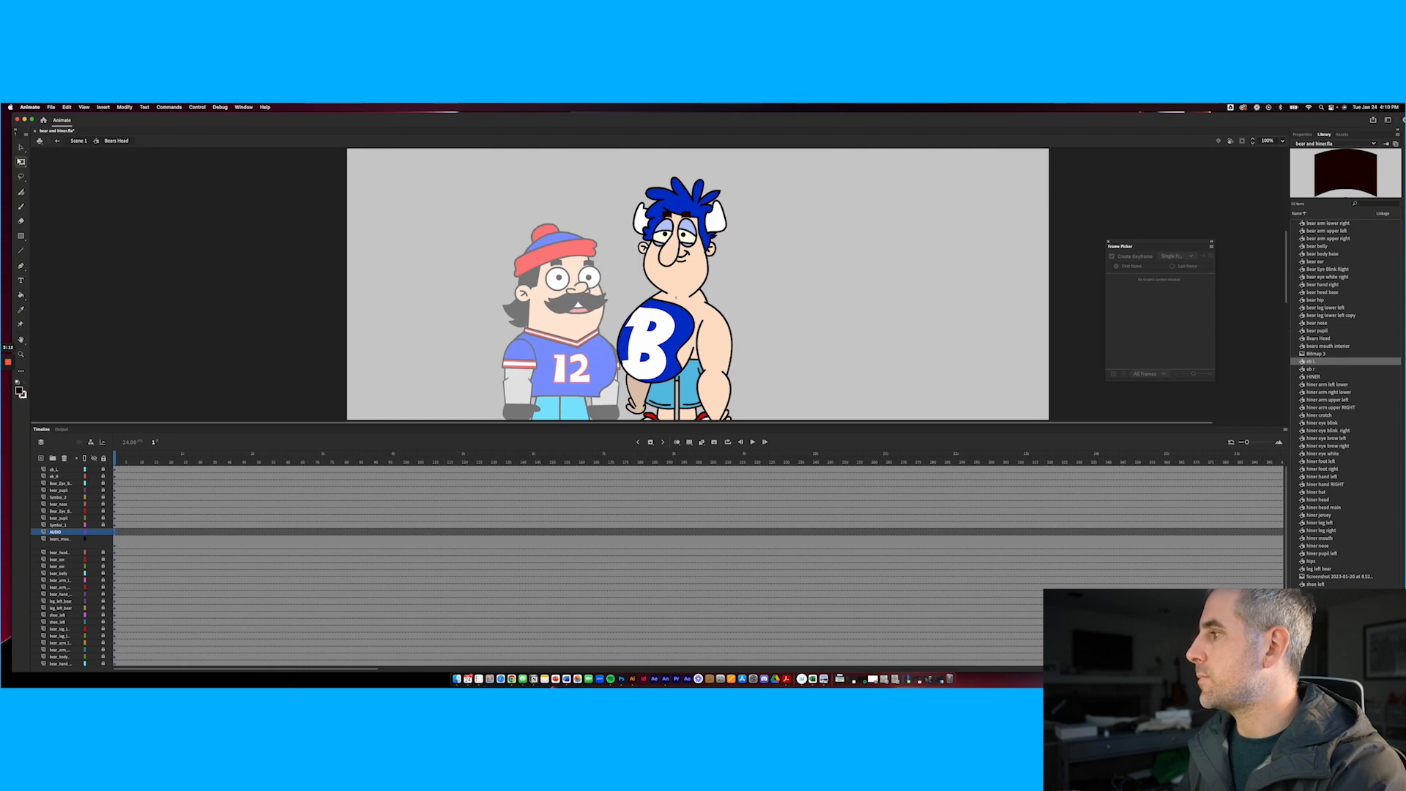
pyautogui.click(1329, 614)
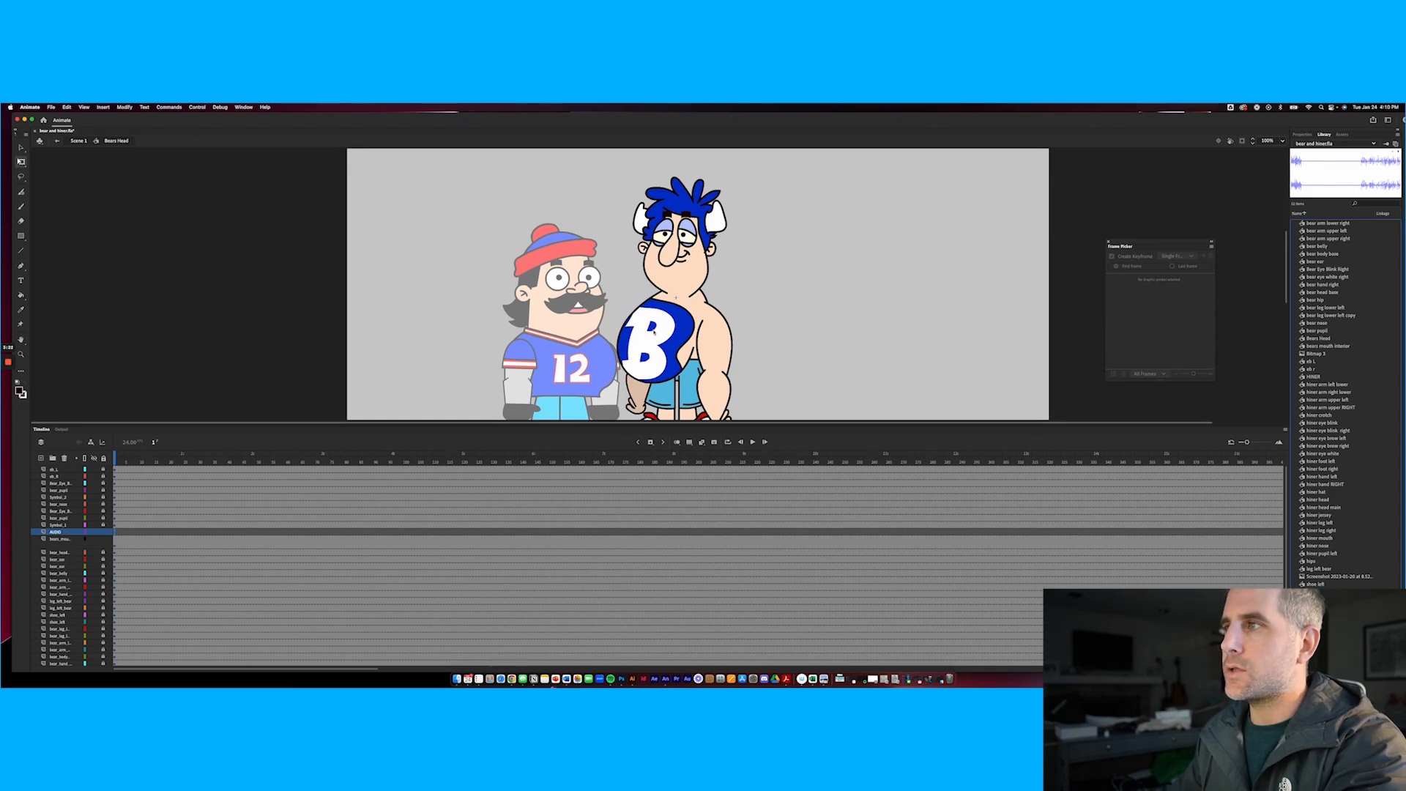
pyautogui.click(135, 532)
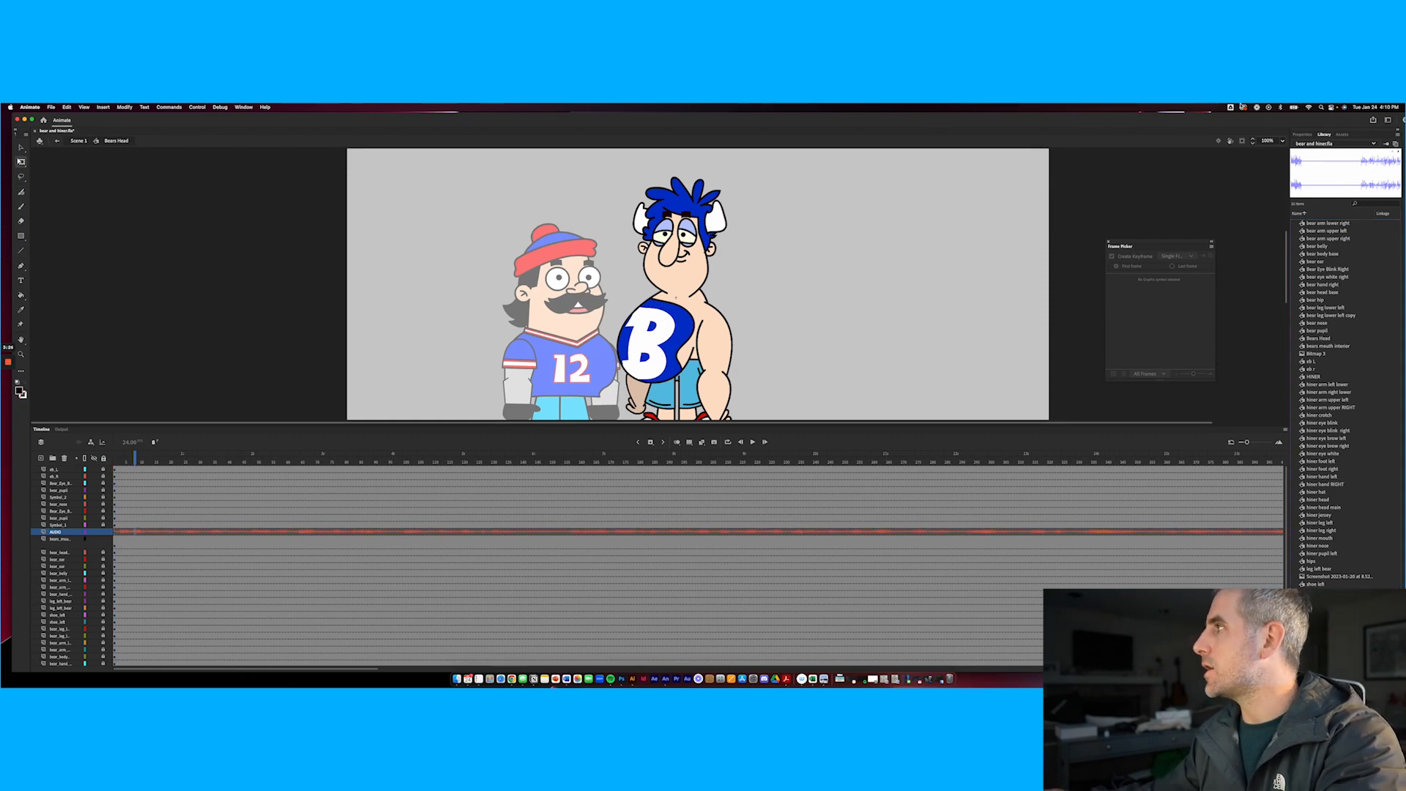
pyautogui.click(1299, 137)
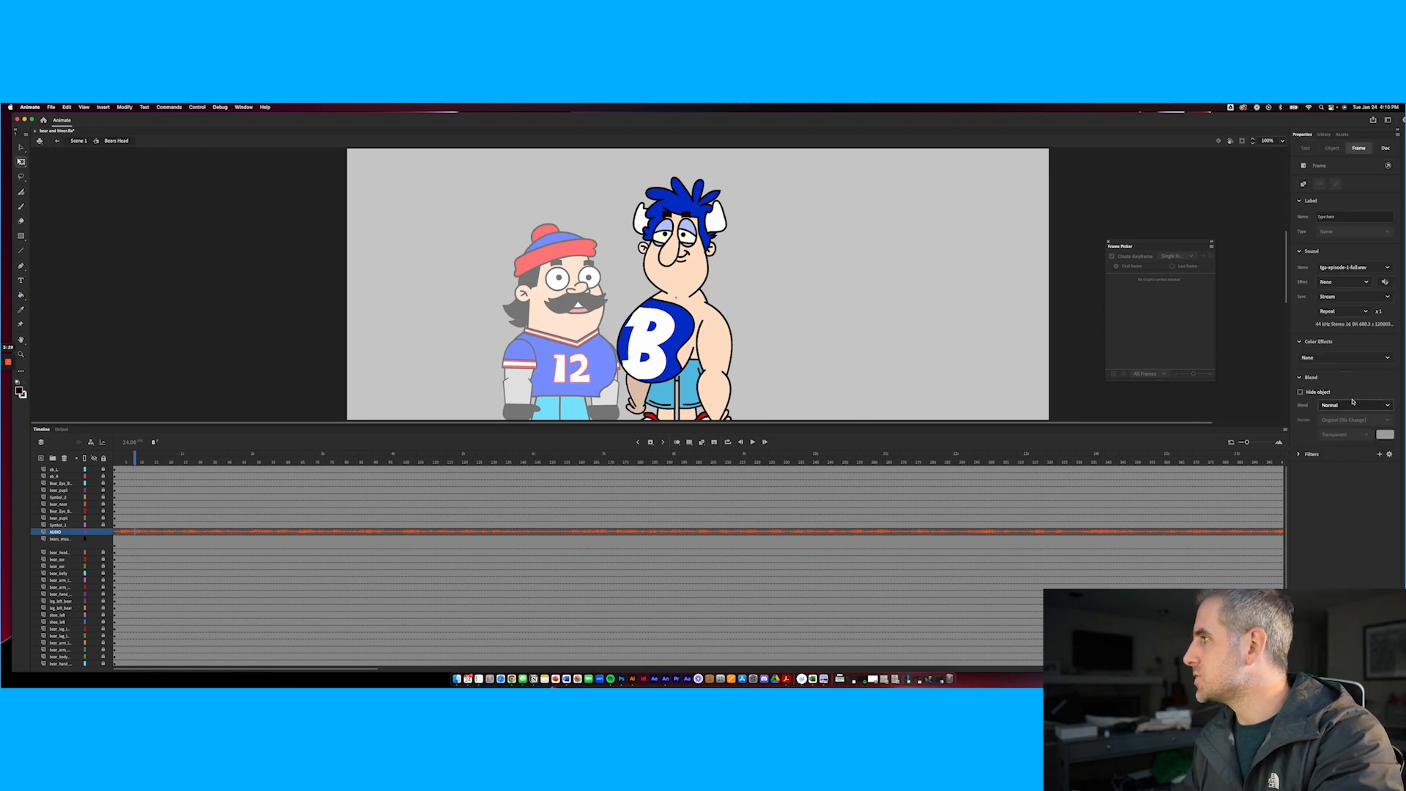
pyautogui.click(1340, 296)
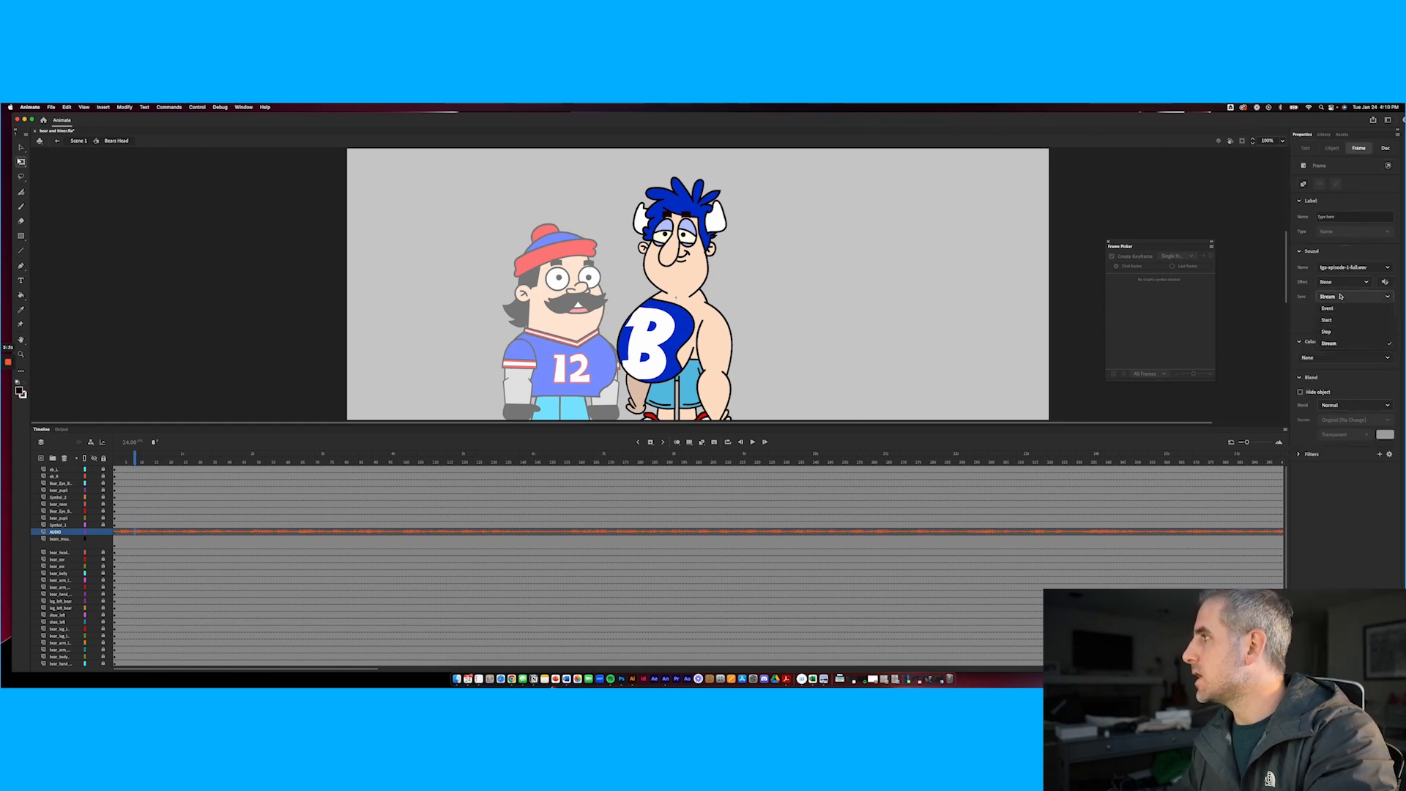
pyautogui.click(1338, 344)
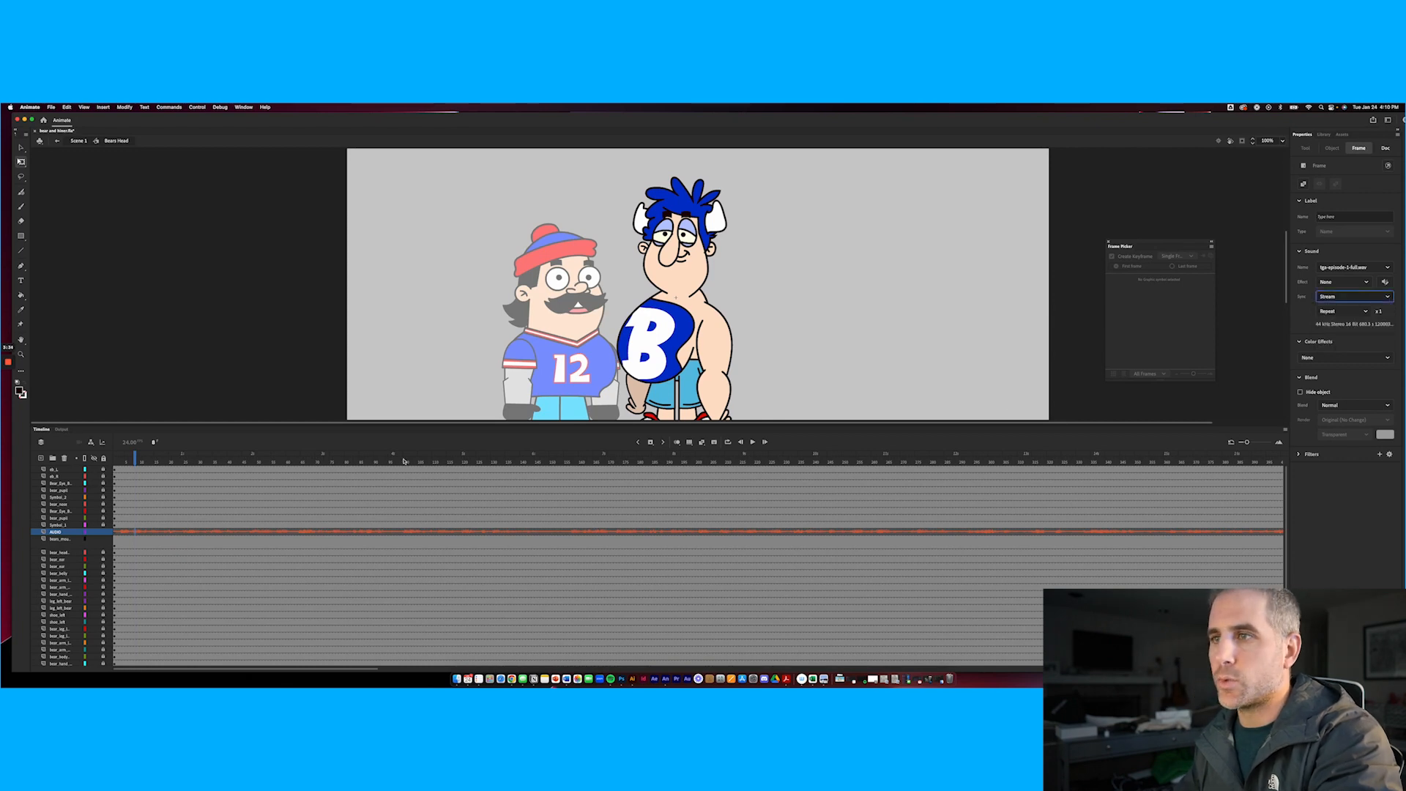
# Scrub and play the audio along the timeline to locate the dialogue for the horned character
pyautogui.moveTo(374, 461); pyautogui.dragTo(233, 463)
pyautogui.moveTo(113, 464)
pyautogui.mouseDown()
pyautogui.moveTo(192, 465)
pyautogui.moveTo(98, 459)
pyautogui.mouseUp()
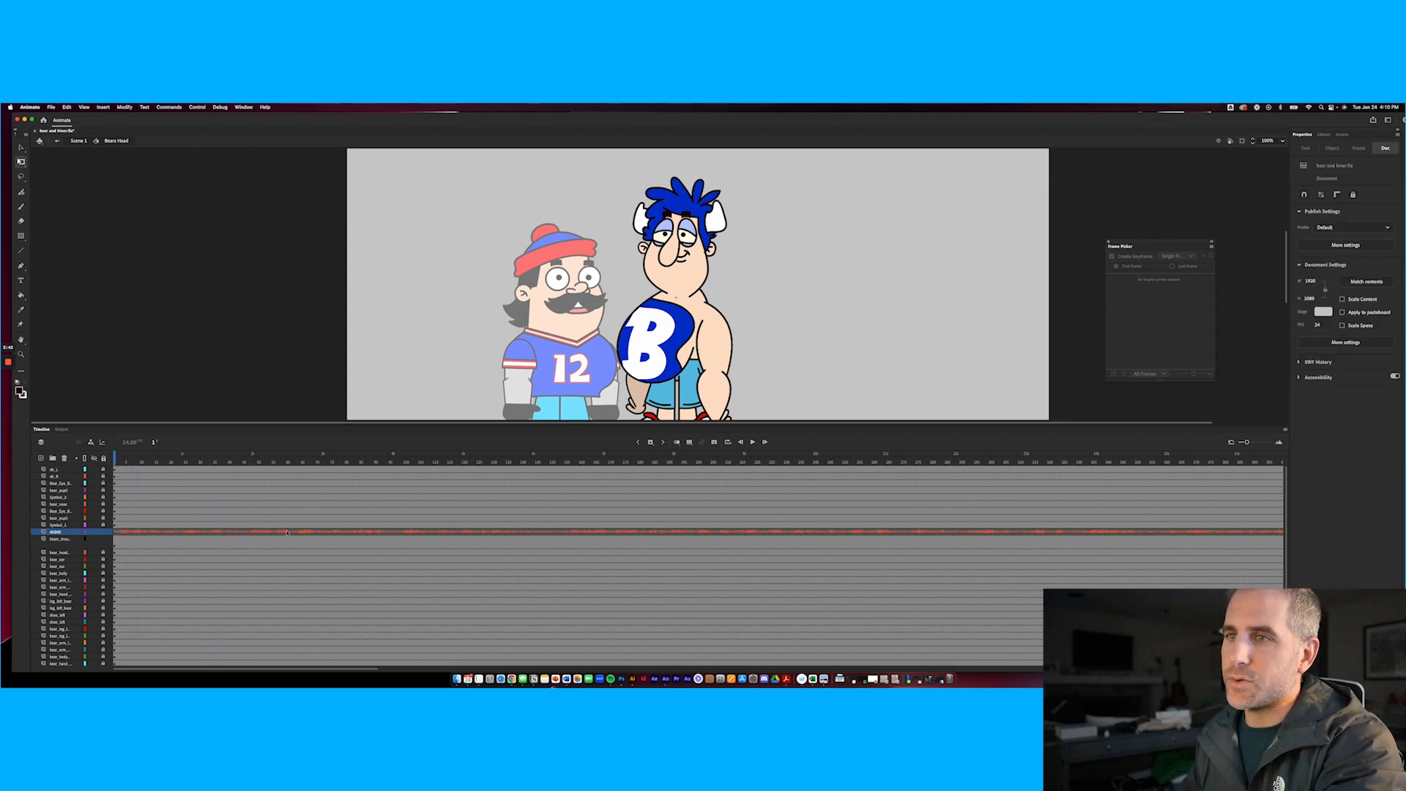
pyautogui.moveTo(552, 462); pyautogui.dragTo(621, 466)
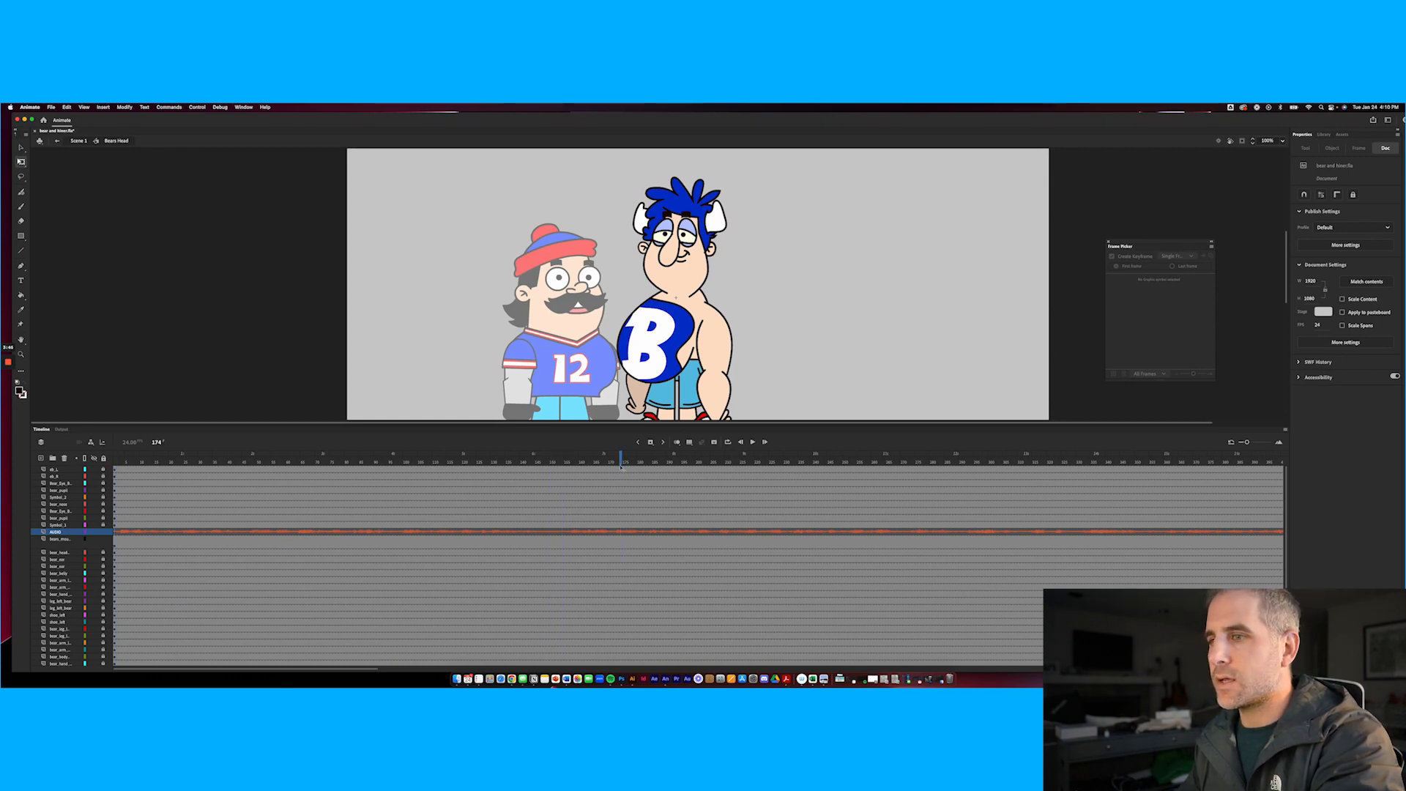
pyautogui.hscroll(10, 538, 529)
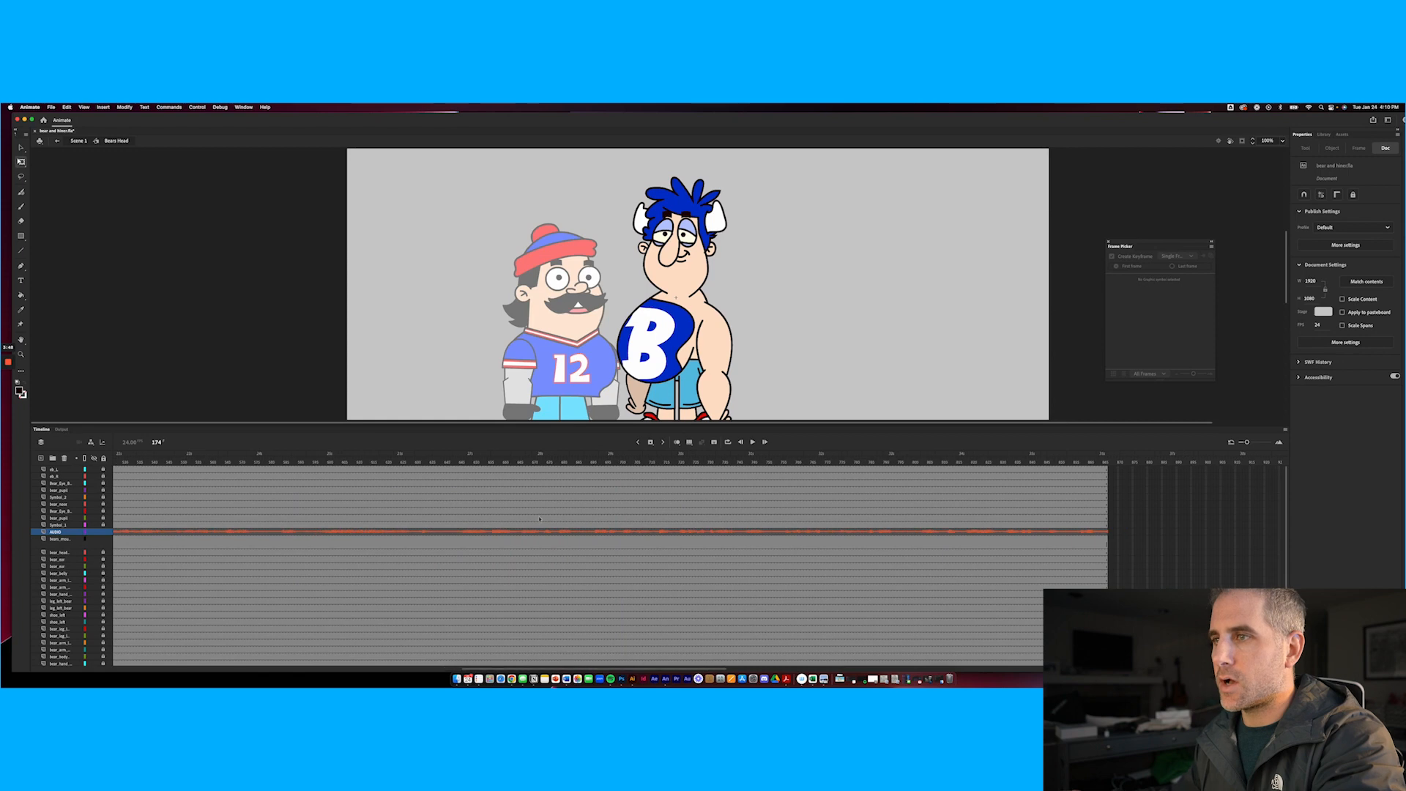
pyautogui.click(508, 462)
pyautogui.press('Return')
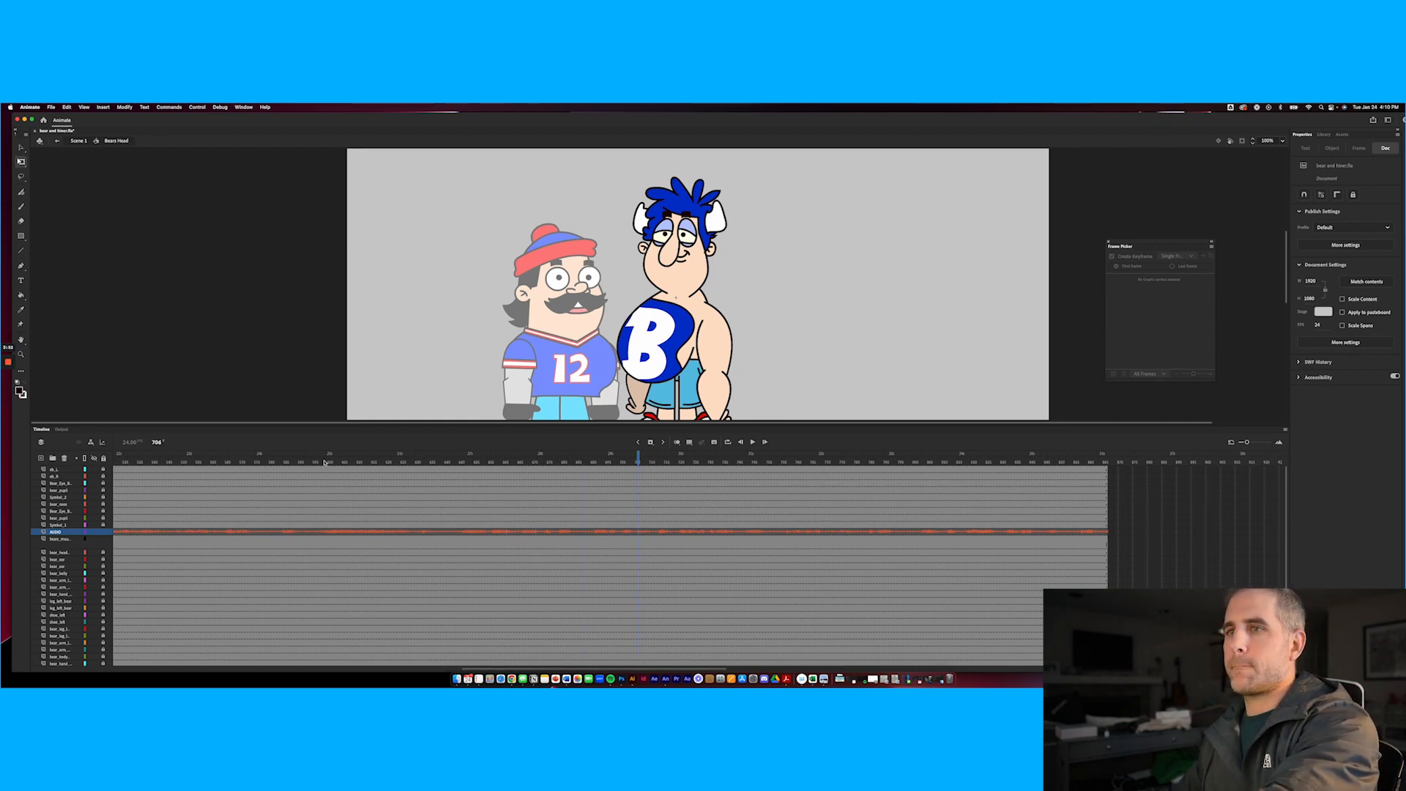
pyautogui.click(304, 462)
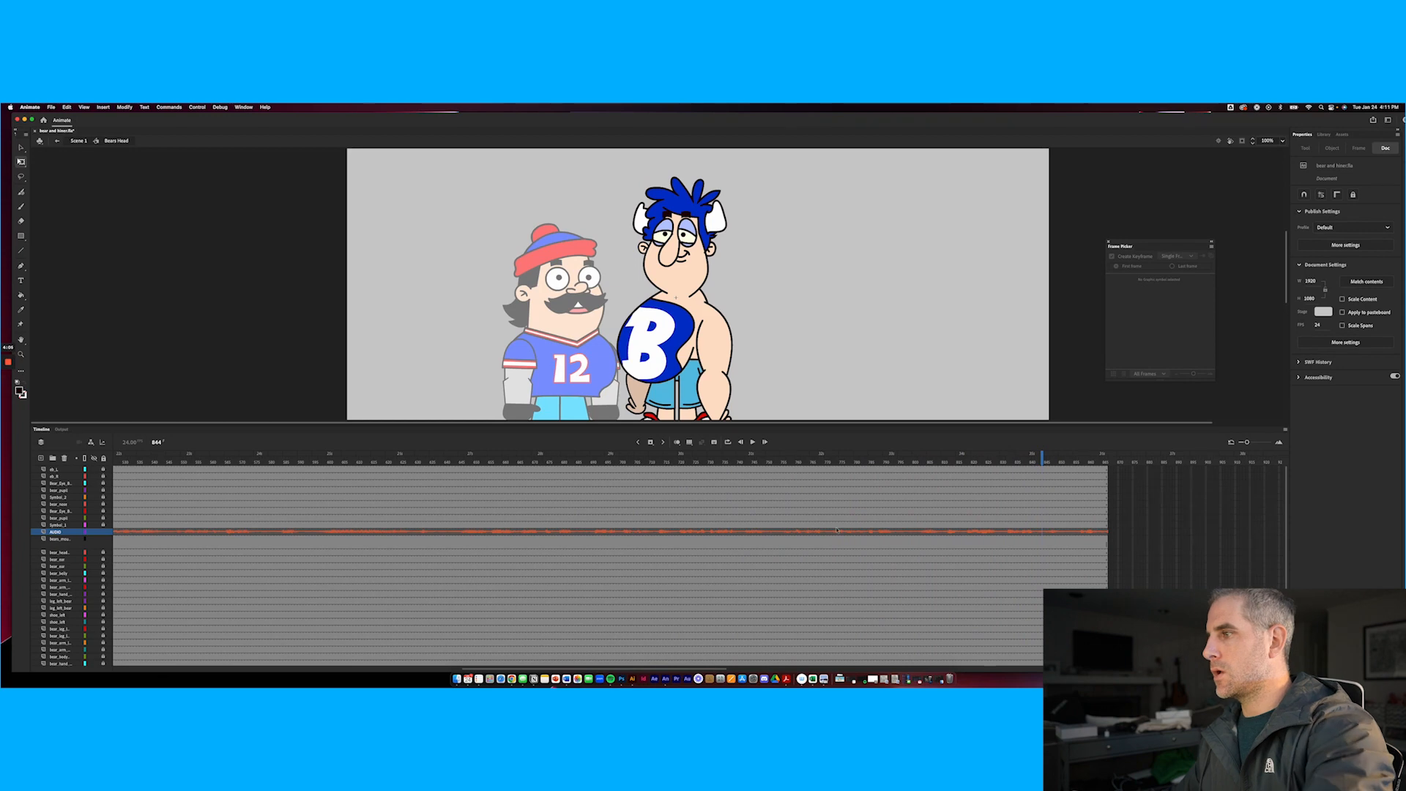
# Select the mouth layer at frame 803, then enlarge the Frame Picker and place it beside the horned character
pyautogui.click(923, 541)
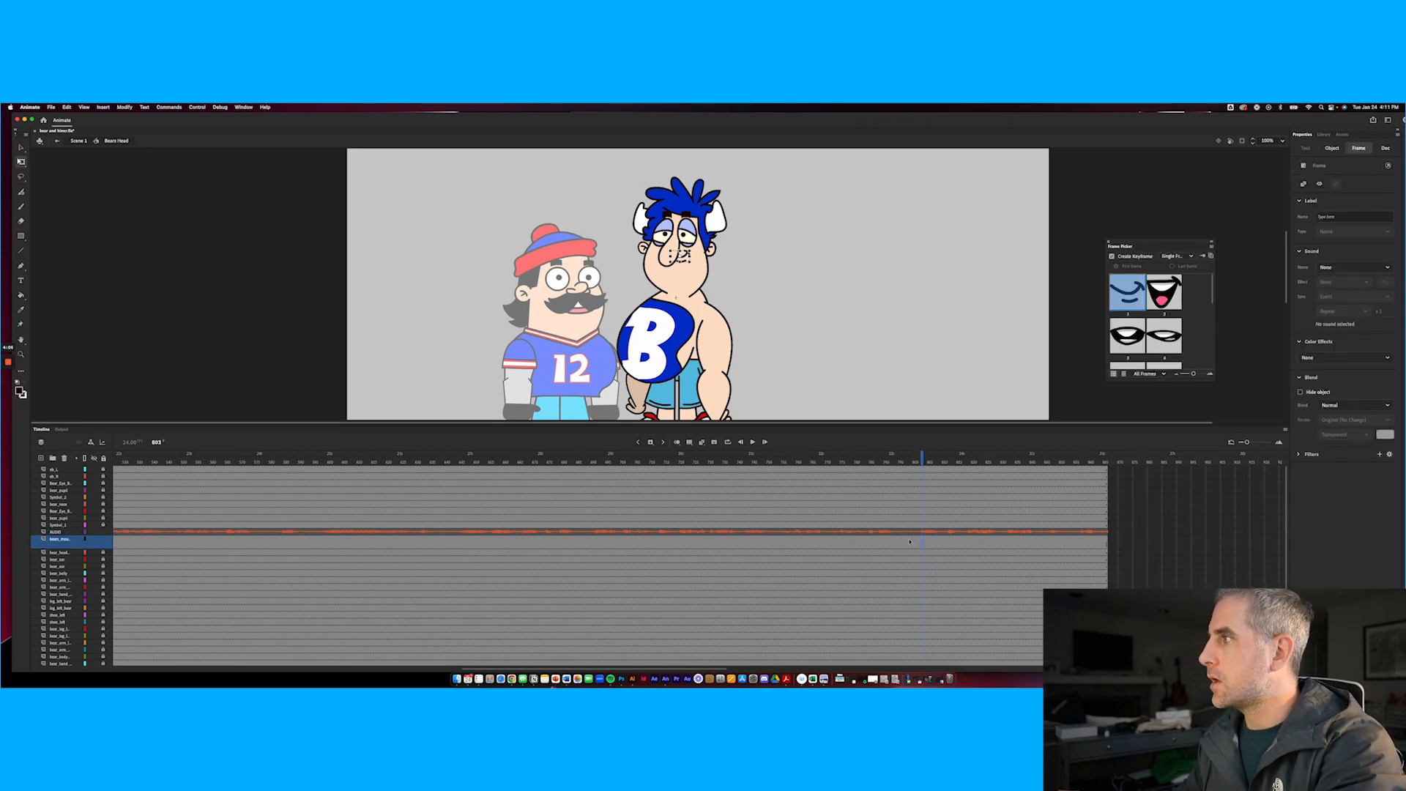
pyautogui.moveTo(1139, 244); pyautogui.dragTo(973, 185)
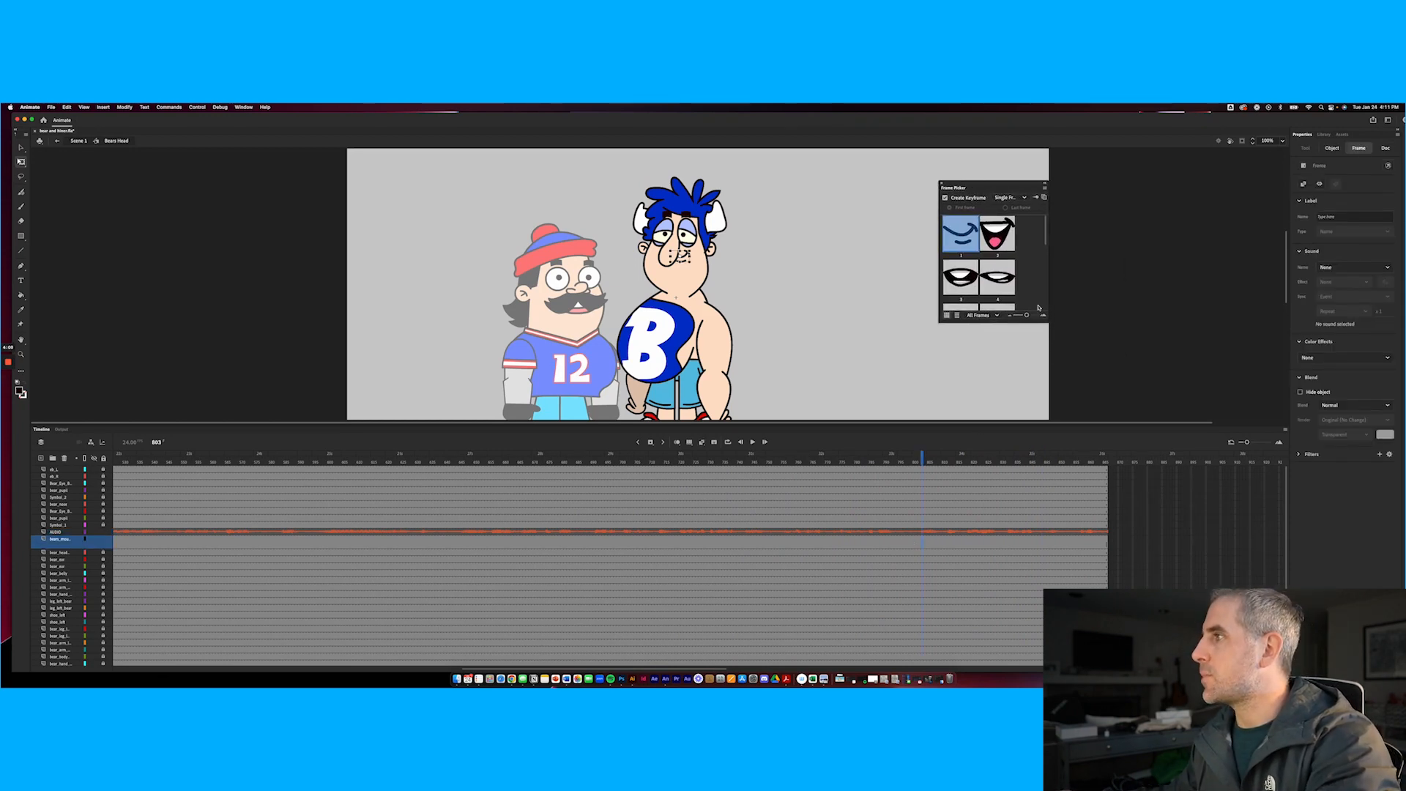
pyautogui.moveTo(996, 321); pyautogui.dragTo(995, 438)
pyautogui.moveTo(1000, 186); pyautogui.dragTo(962, 152)
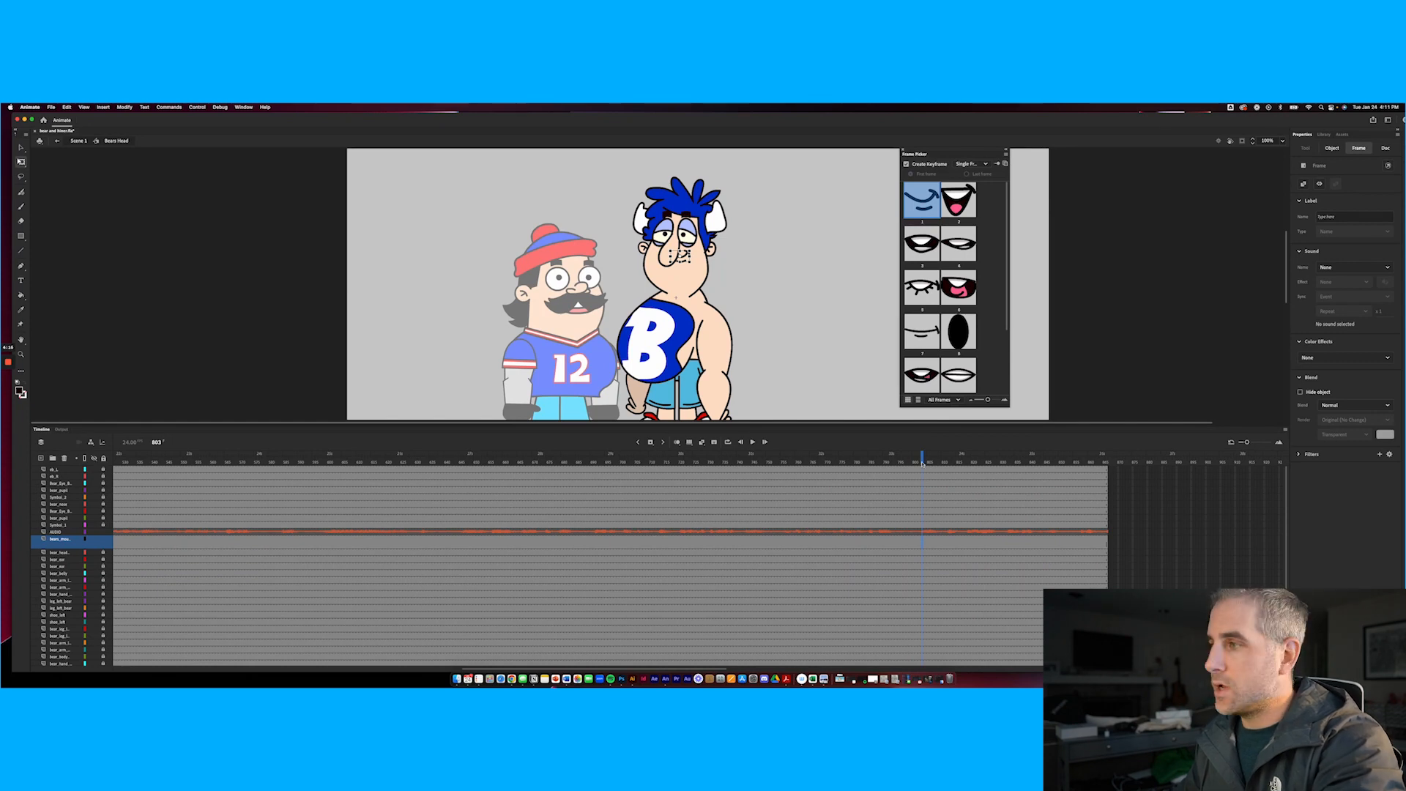
# Keyframe the horned character's mouth from frame 803, using mouth shape 10 at frame 805, 6 at 807 and 3 at 809
pyautogui.click(921, 540)
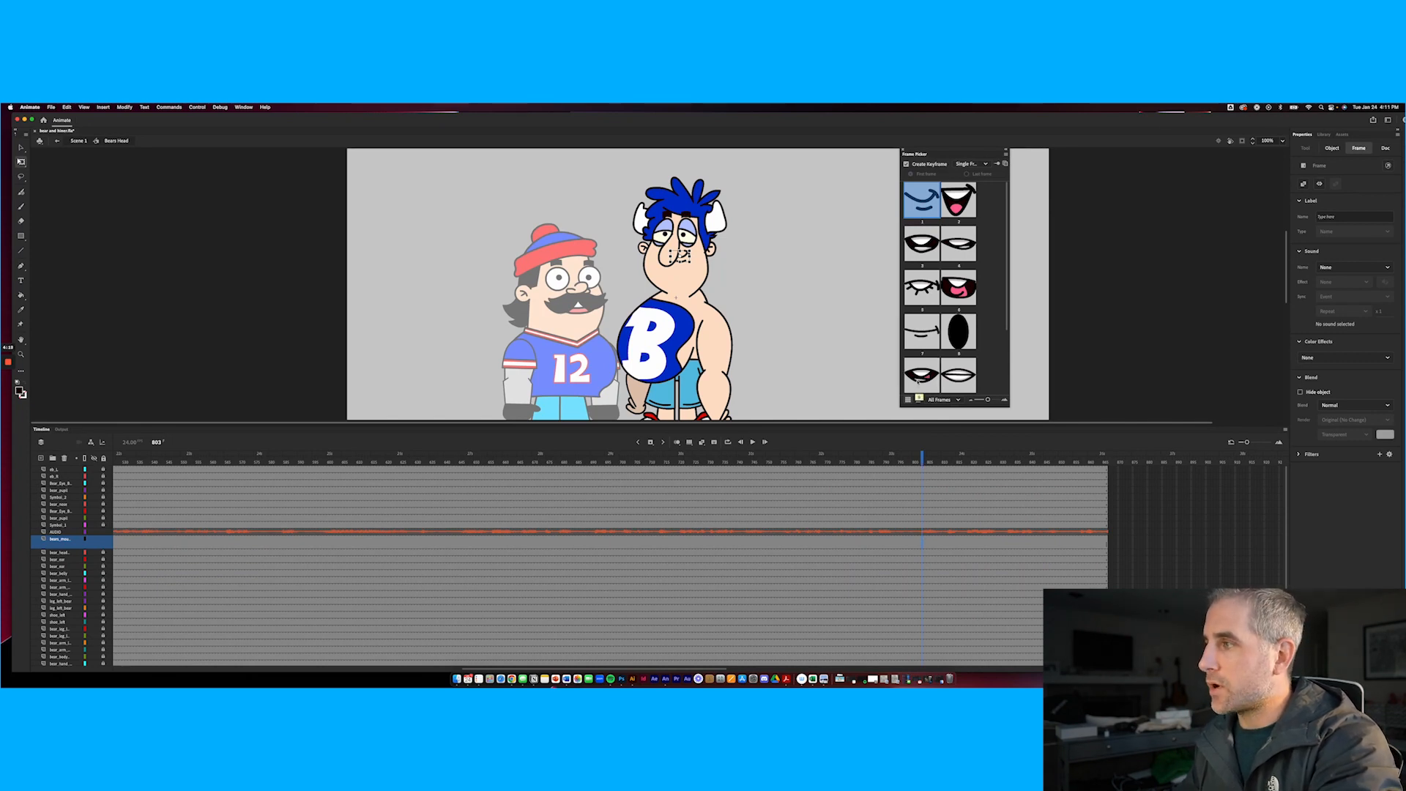
pyautogui.click(929, 546)
pyautogui.click(957, 362)
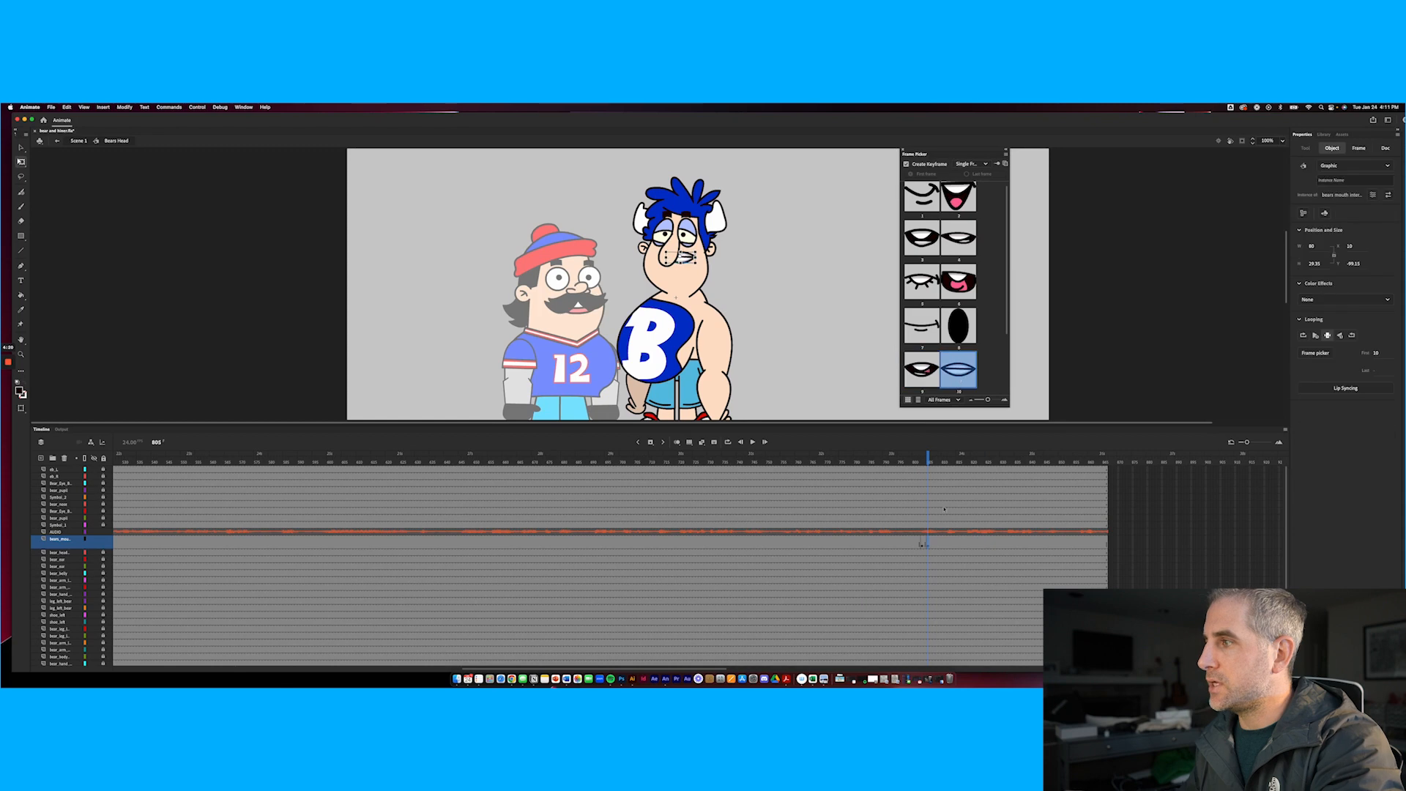
pyautogui.click(931, 543)
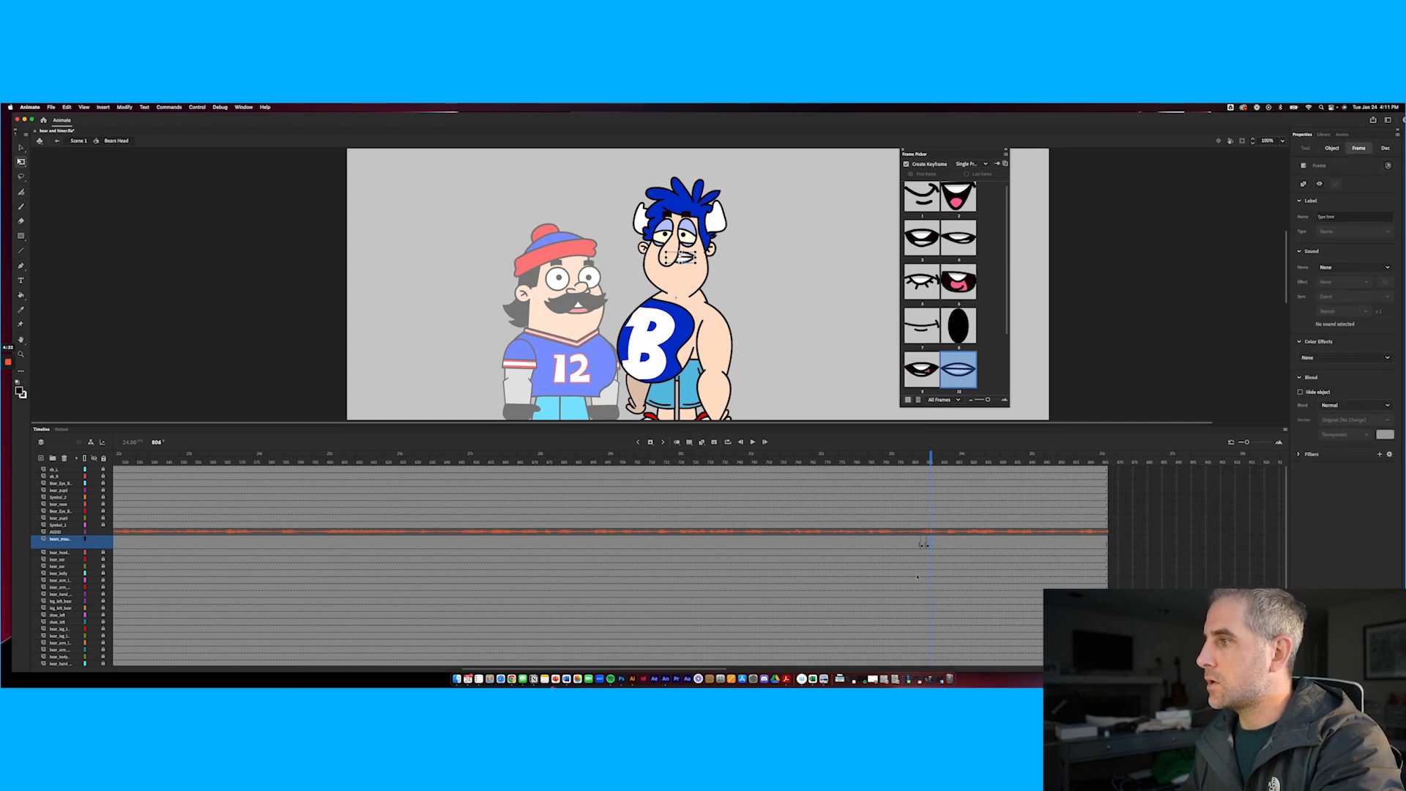
pyautogui.click(934, 543)
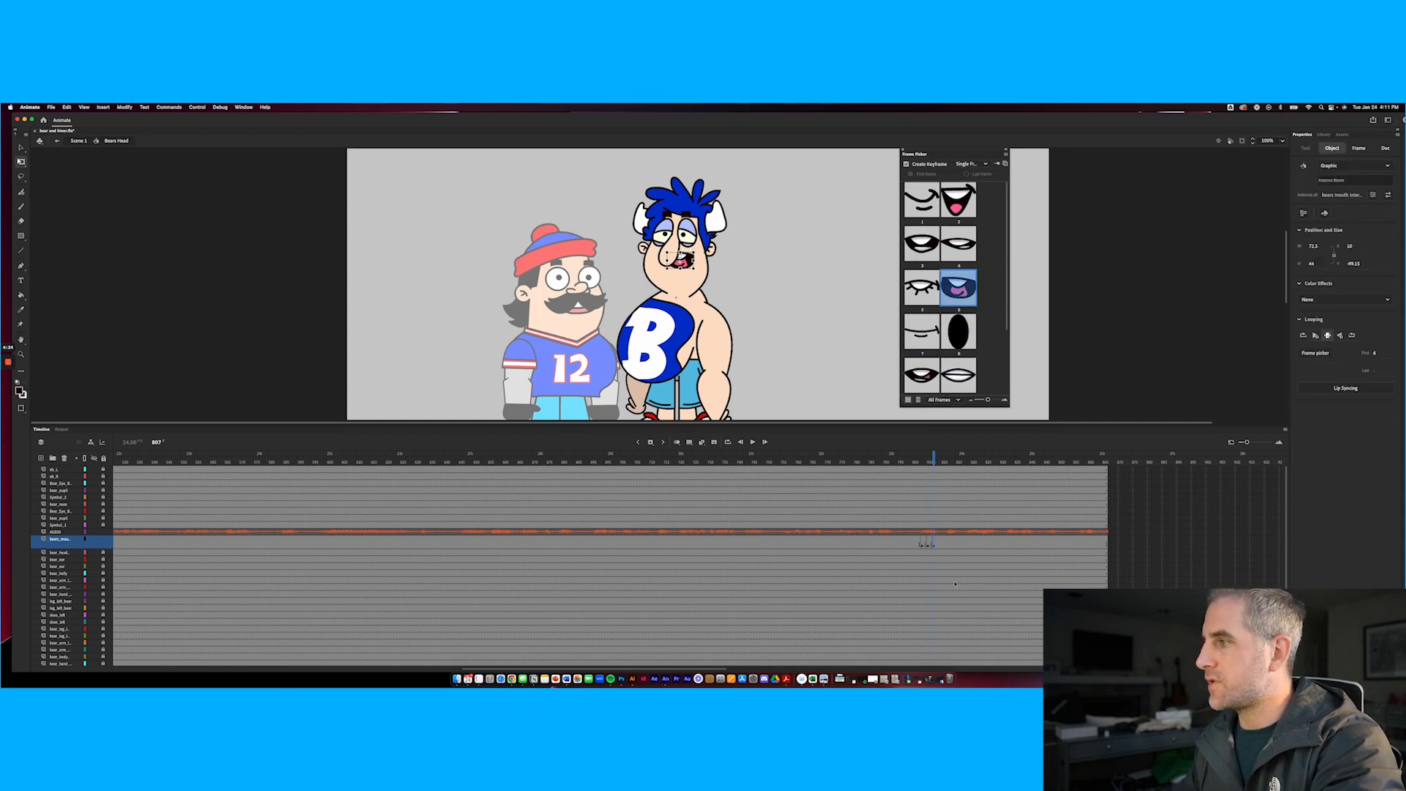
pyautogui.click(940, 543)
pyautogui.click(923, 245)
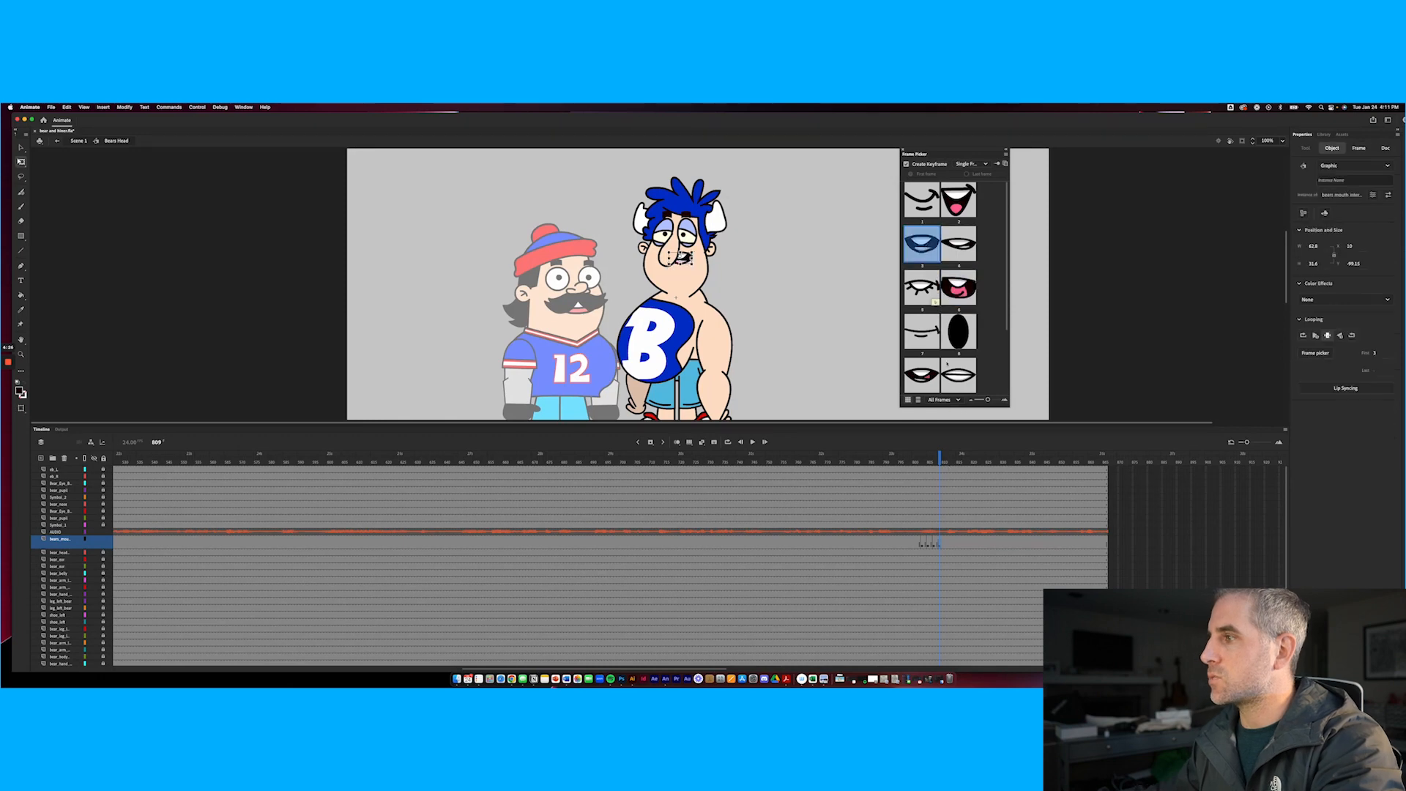
# Play and scrub the lip-sync from around frame 794, viewing the horned character's face up close to check the mouth shapes
pyautogui.moveTo(928, 462)
pyautogui.mouseDown()
pyautogui.moveTo(912, 461)
pyautogui.moveTo(946, 467)
pyautogui.moveTo(904, 464)
pyautogui.mouseUp()
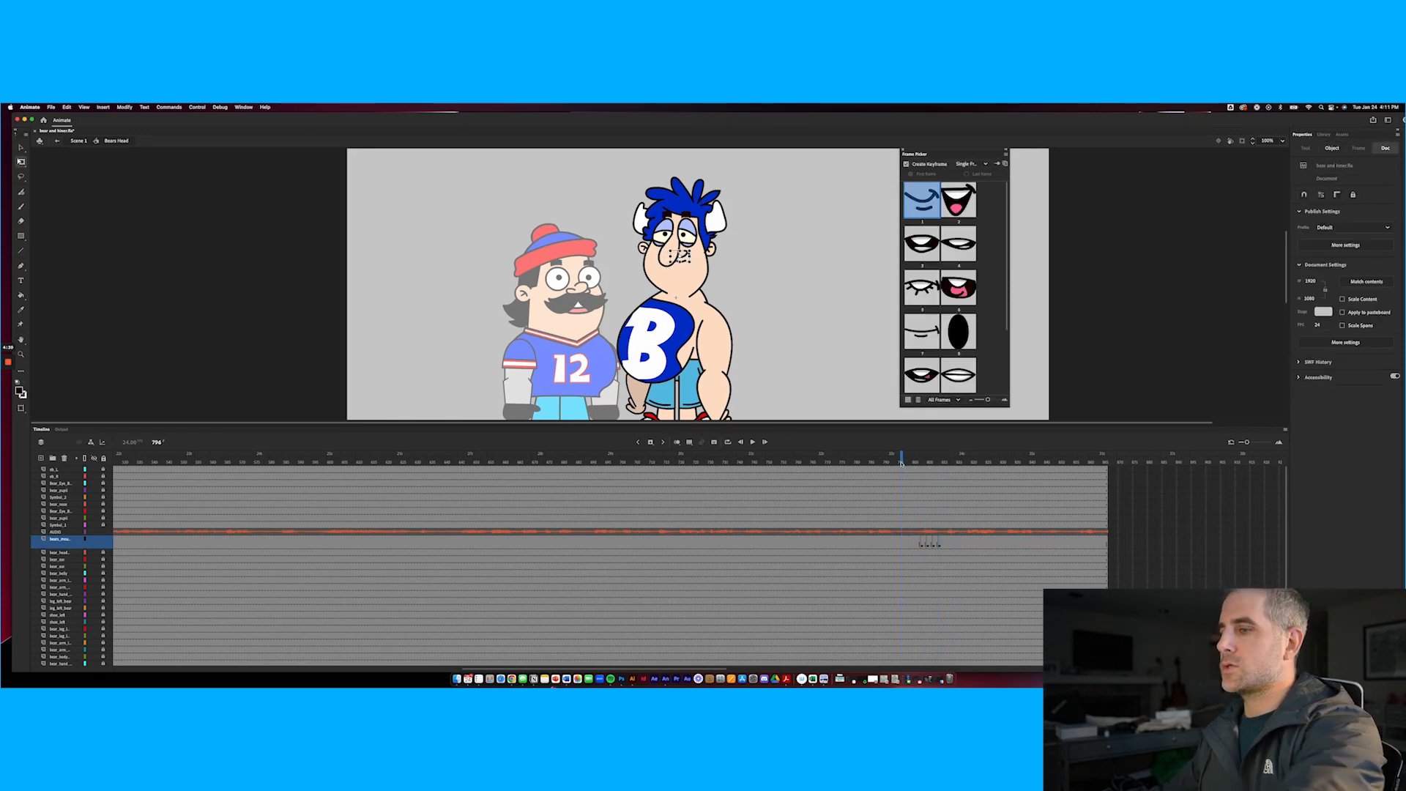
pyautogui.press('super+equal')
pyautogui.press('super+equal')
pyautogui.press('Return')
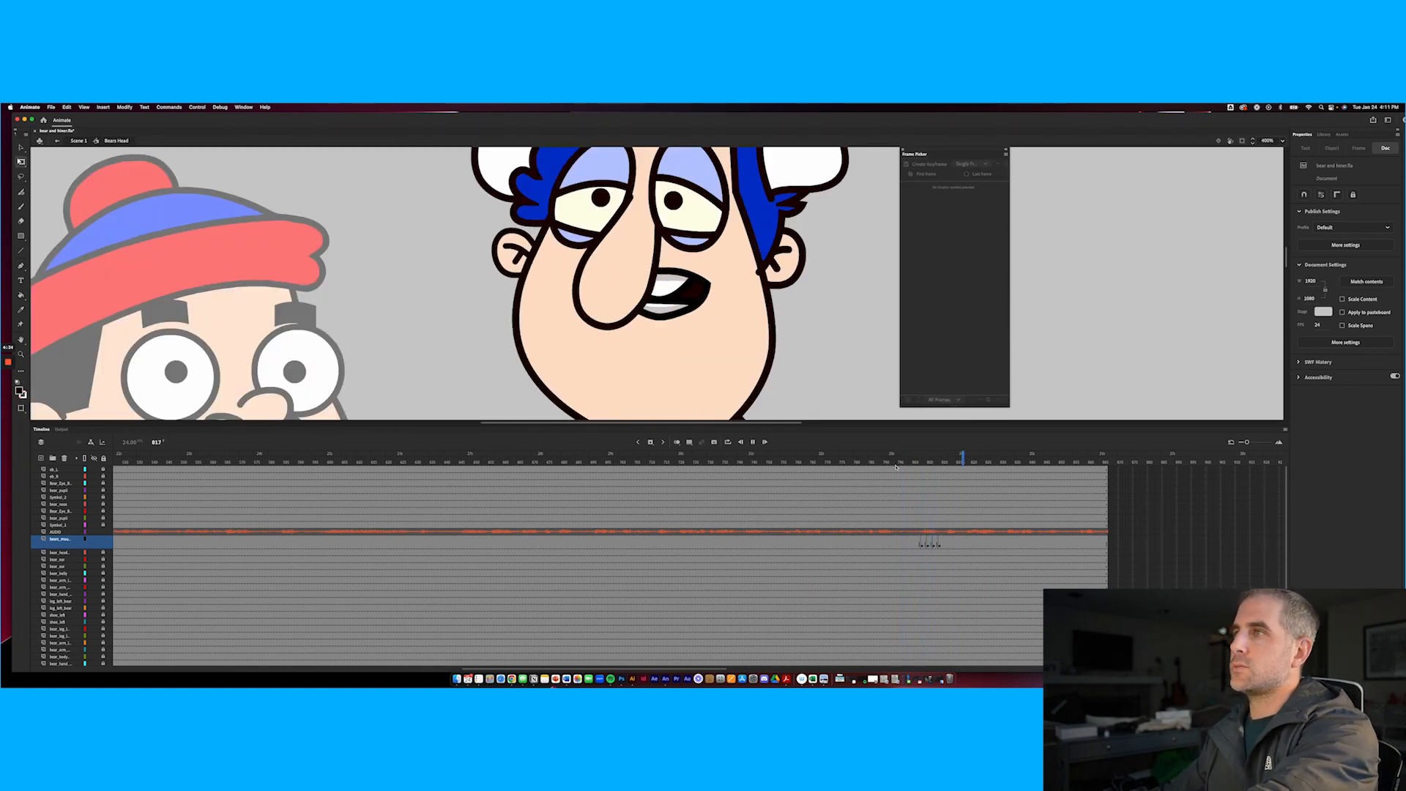
pyautogui.press('Return')
pyautogui.moveTo(906, 465); pyautogui.dragTo(937, 465)
# Clear the horned character's mouth-layer keyframes from frame 803 to 809 and return to a frame just before them
pyautogui.moveTo(922, 544); pyautogui.dragTo(938, 544)
pyautogui.rightClick(939, 544)
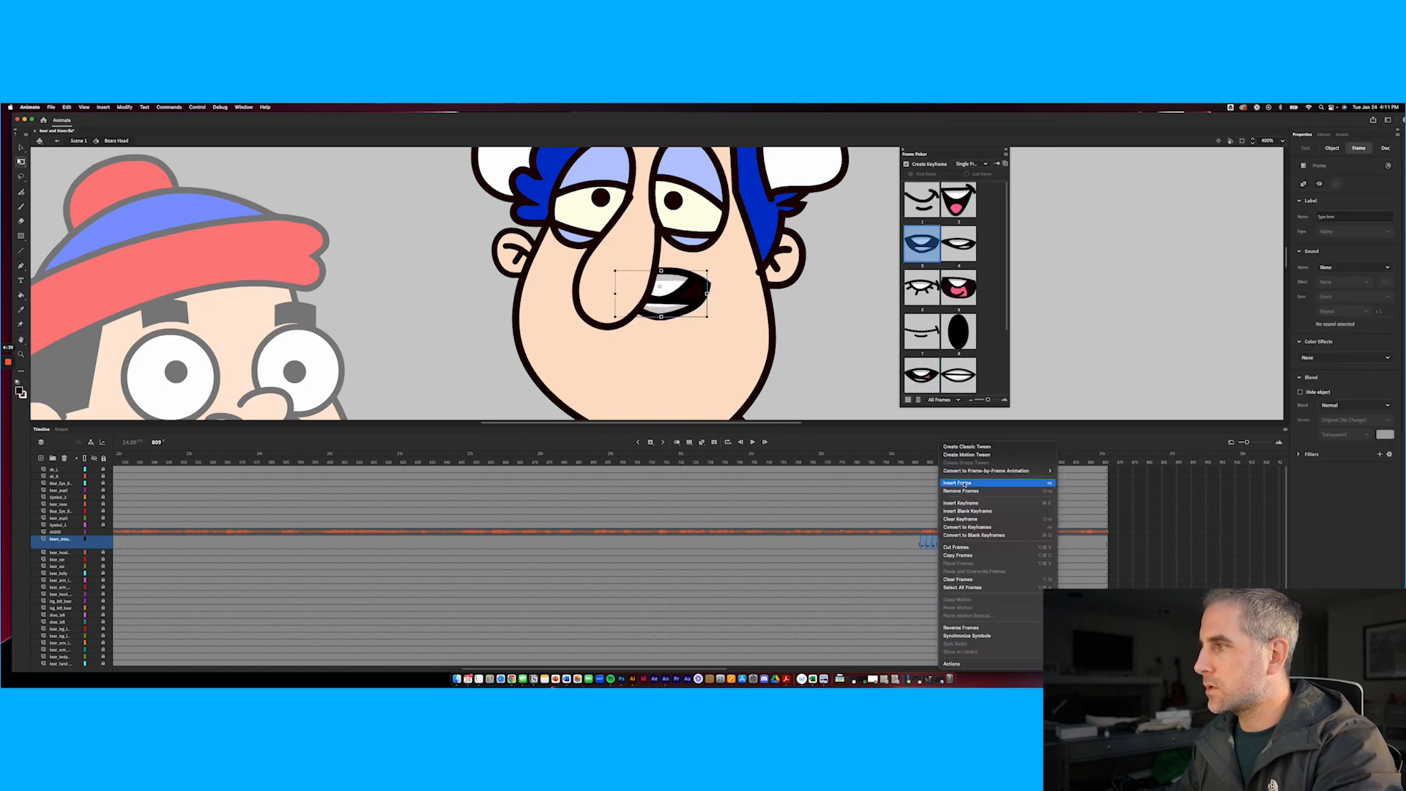
pyautogui.click(971, 535)
pyautogui.click(913, 544)
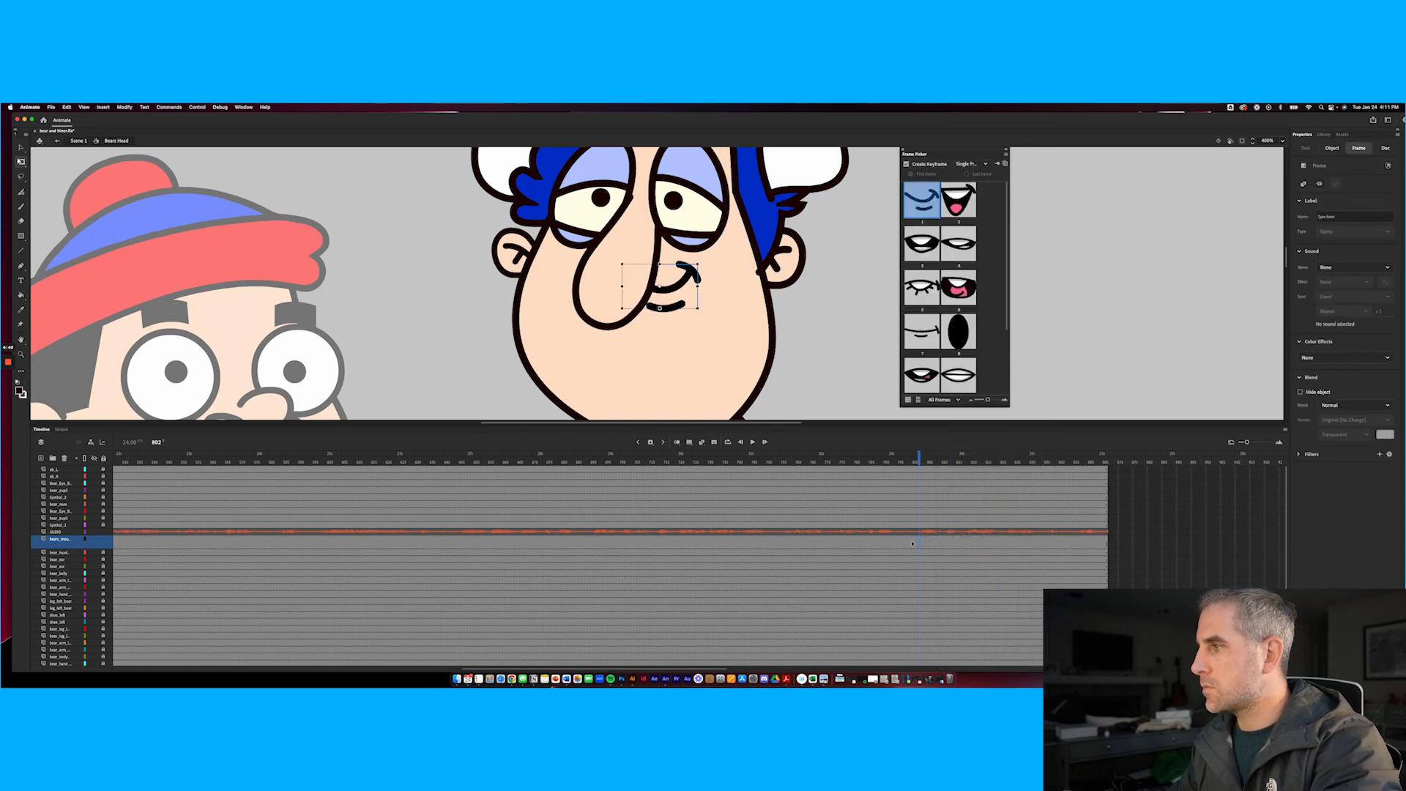
pyautogui.click(910, 543)
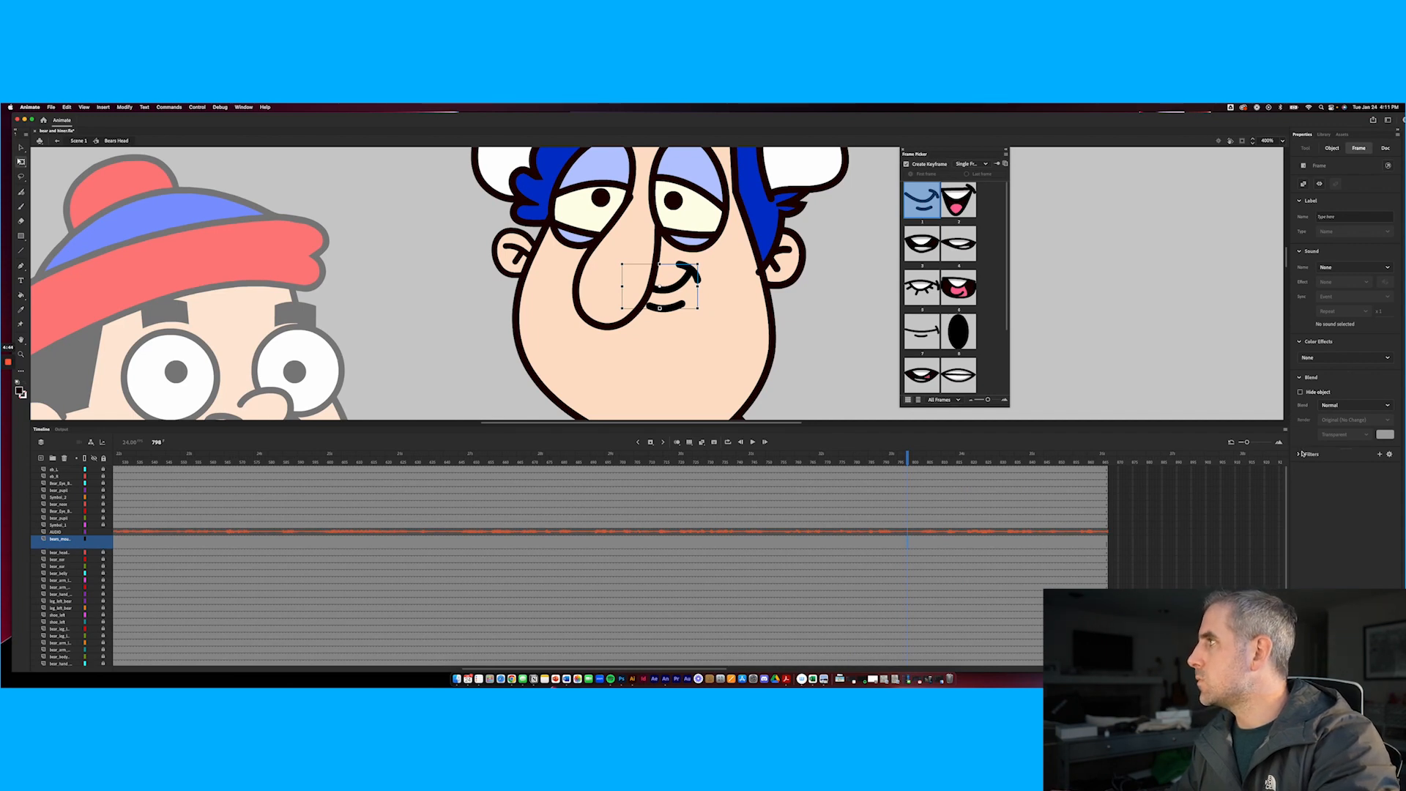
# Move the Frame Picker farther from the face, start Lip Syncing on the horned character's mouth, and place its dialog beside the face
pyautogui.click(244, 107)
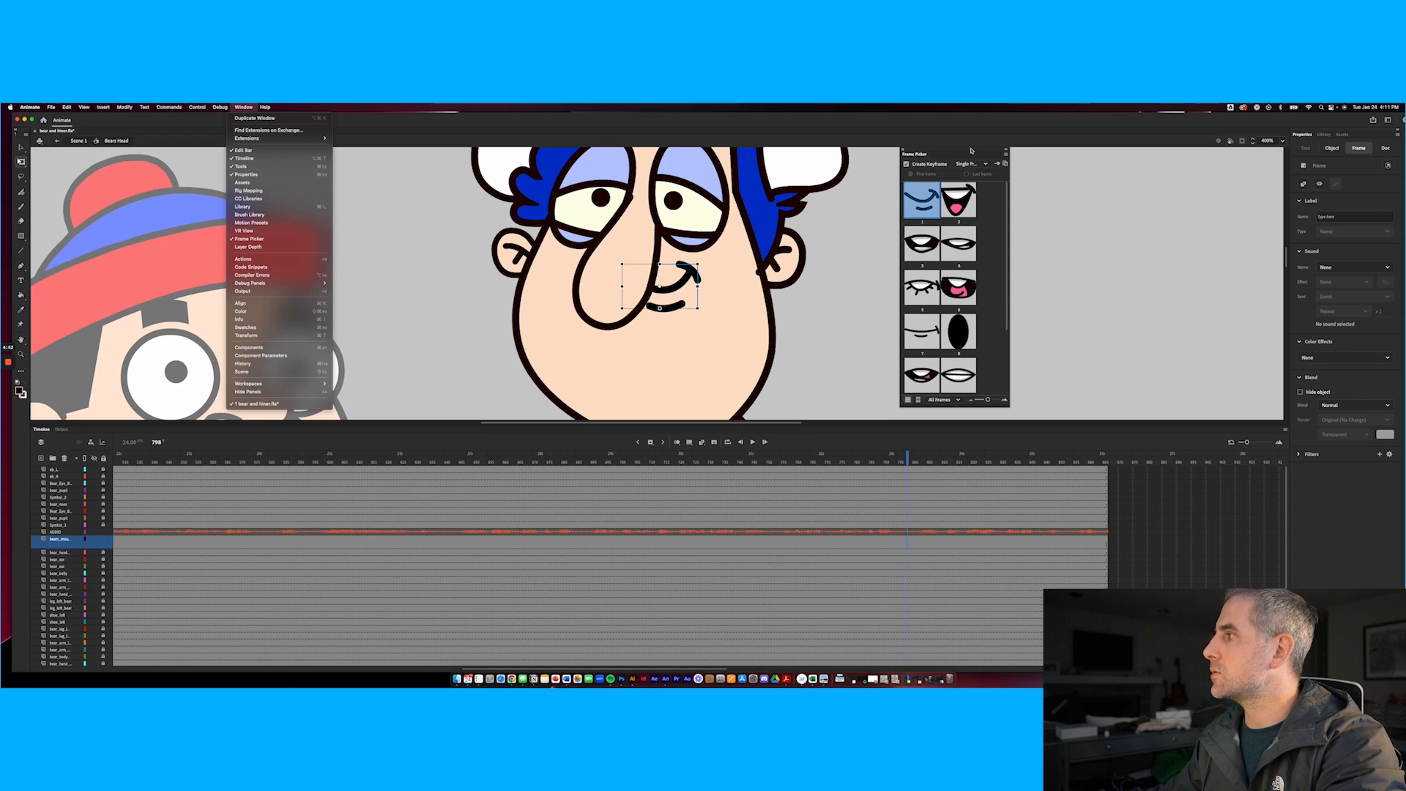
pyautogui.click(973, 155)
pyautogui.moveTo(964, 153); pyautogui.dragTo(1011, 171)
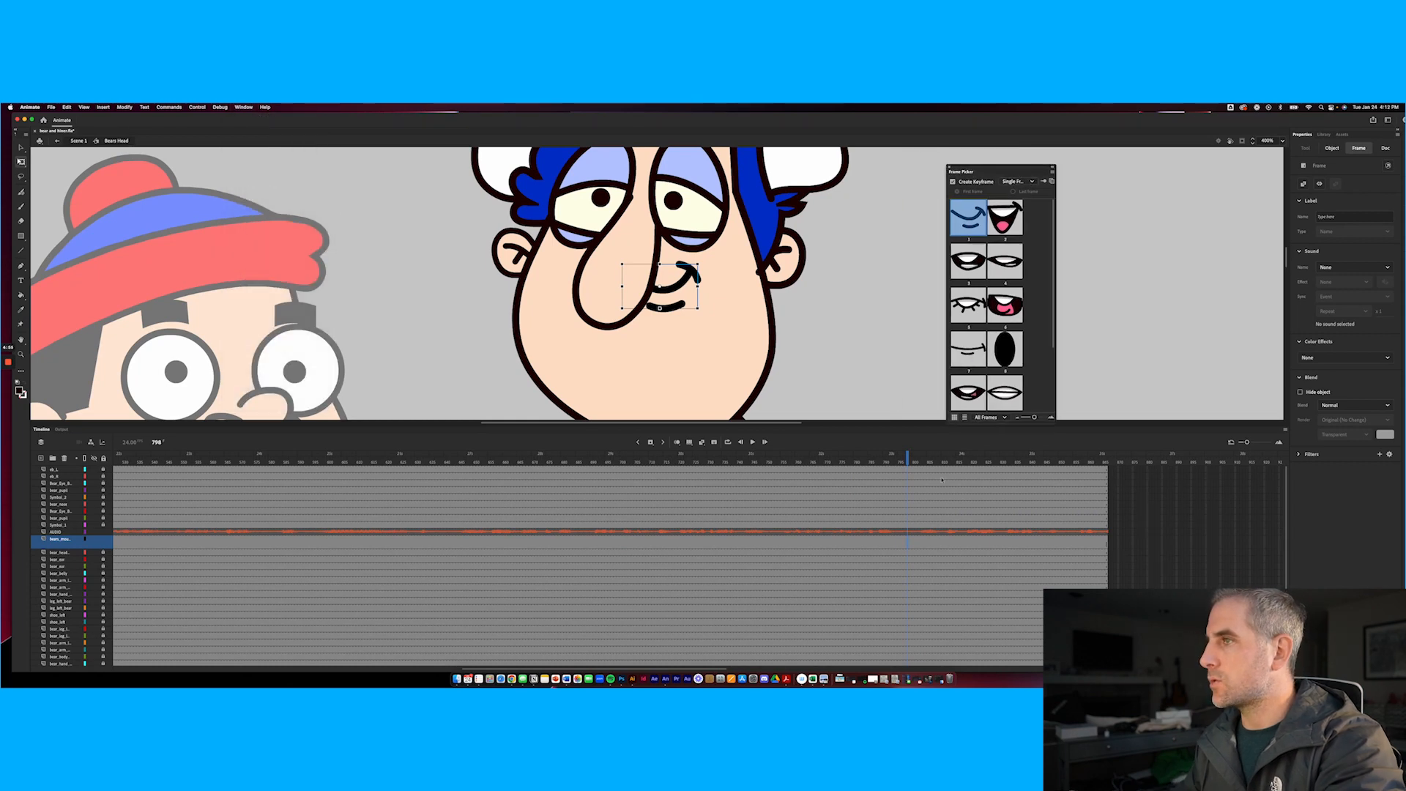
pyautogui.click(681, 292)
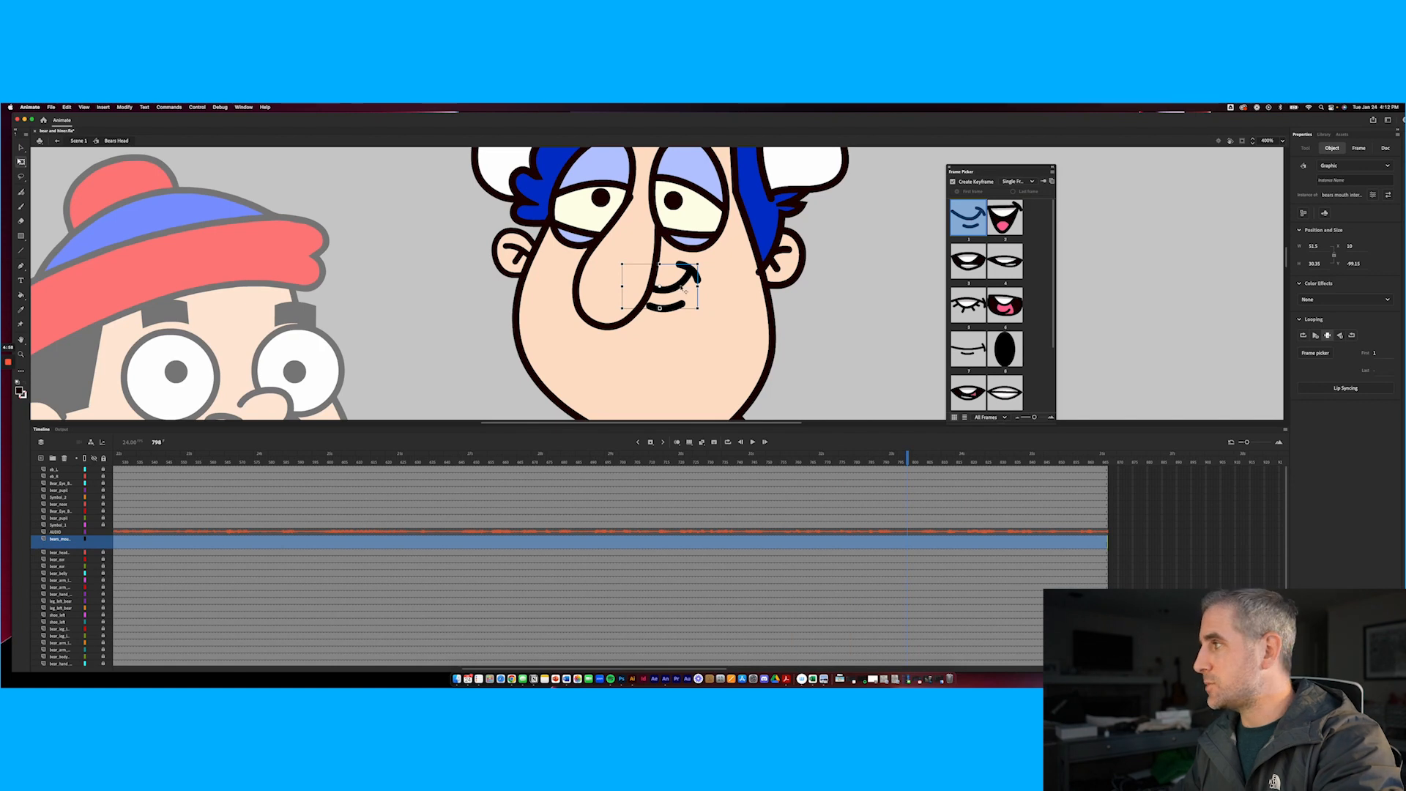
pyautogui.click(1339, 388)
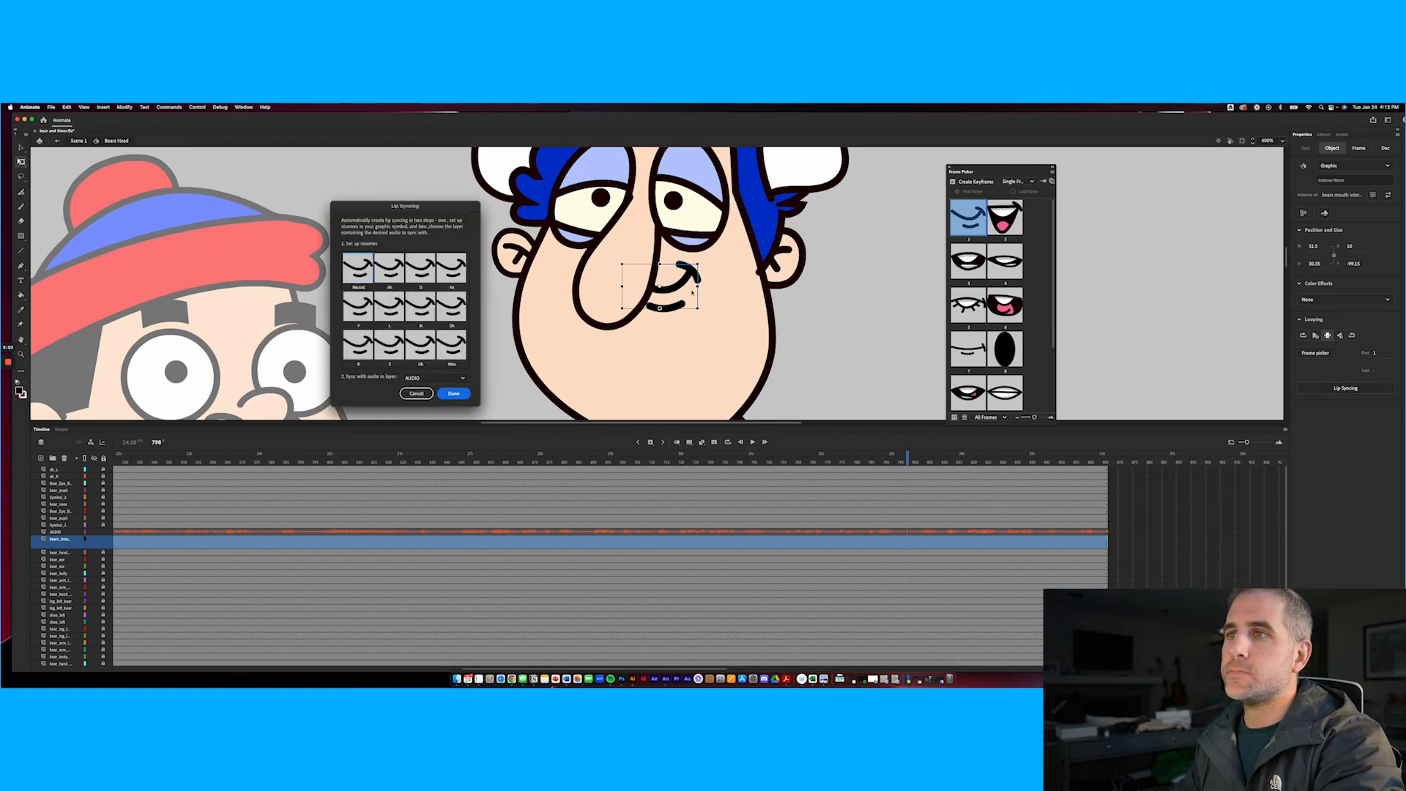
pyautogui.moveTo(428, 207); pyautogui.dragTo(989, 201)
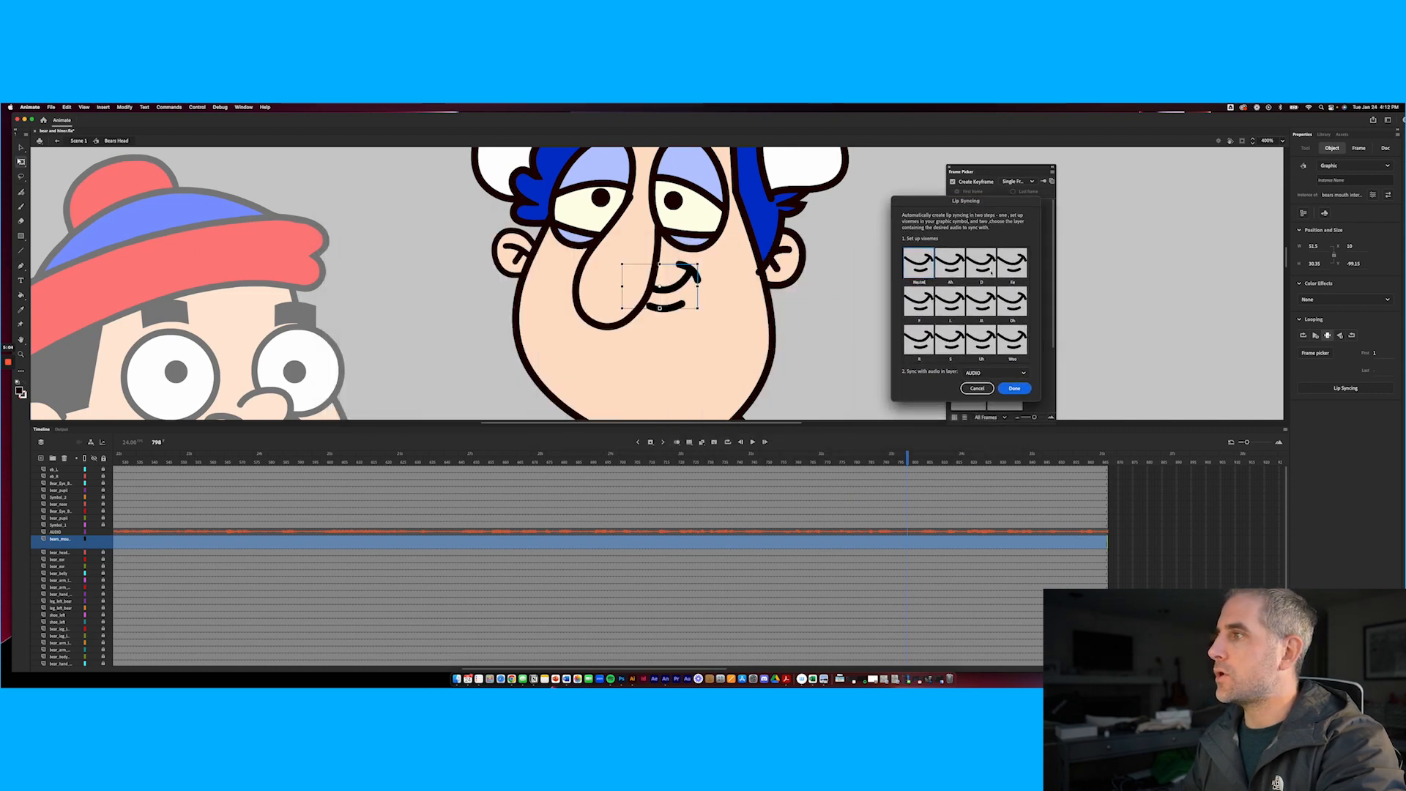
# Set the Lip Syncing visemes Neutral, Ah, D, Ee, F, L, M and Oh to mouth shapes 1 through 8 in that order
pyautogui.click(926, 260)
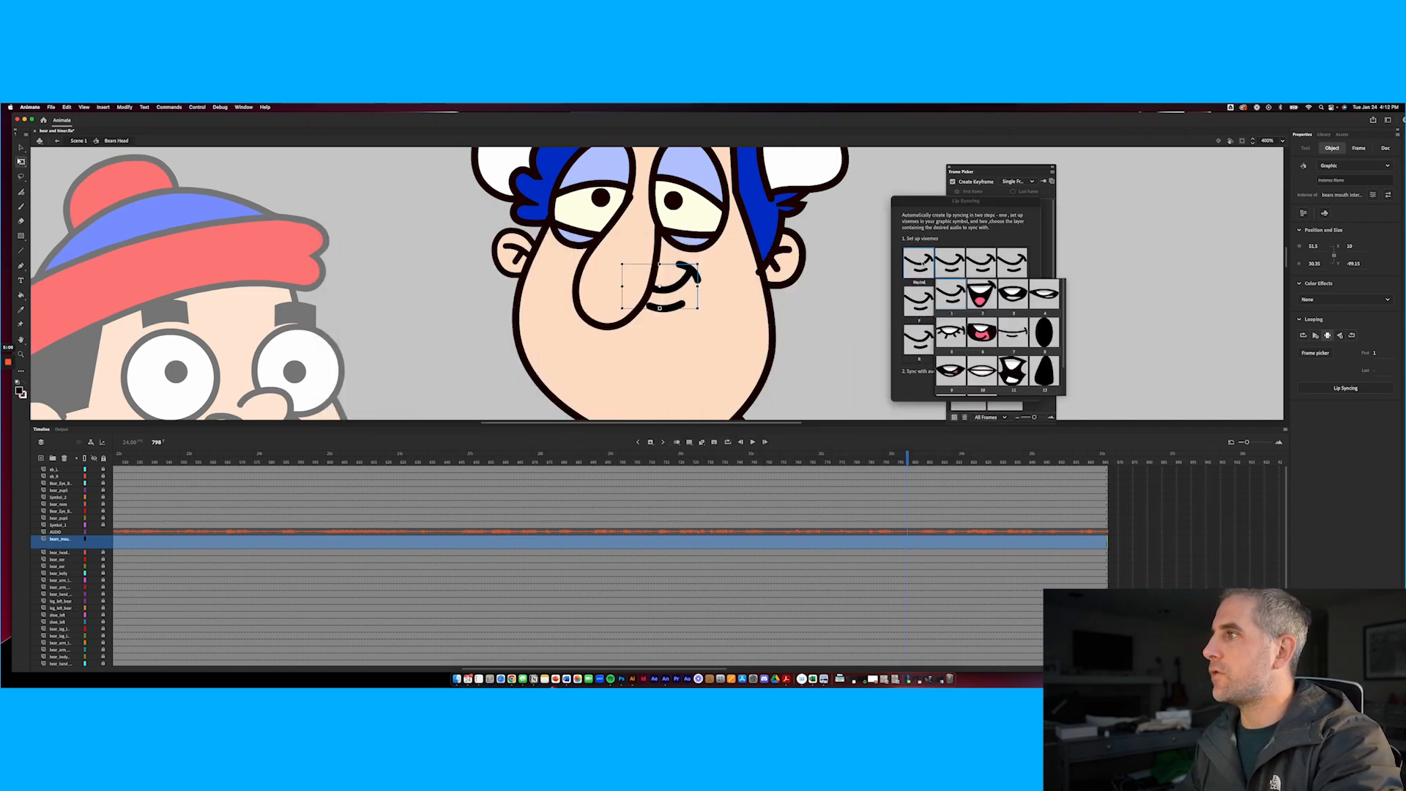
pyautogui.click(955, 265)
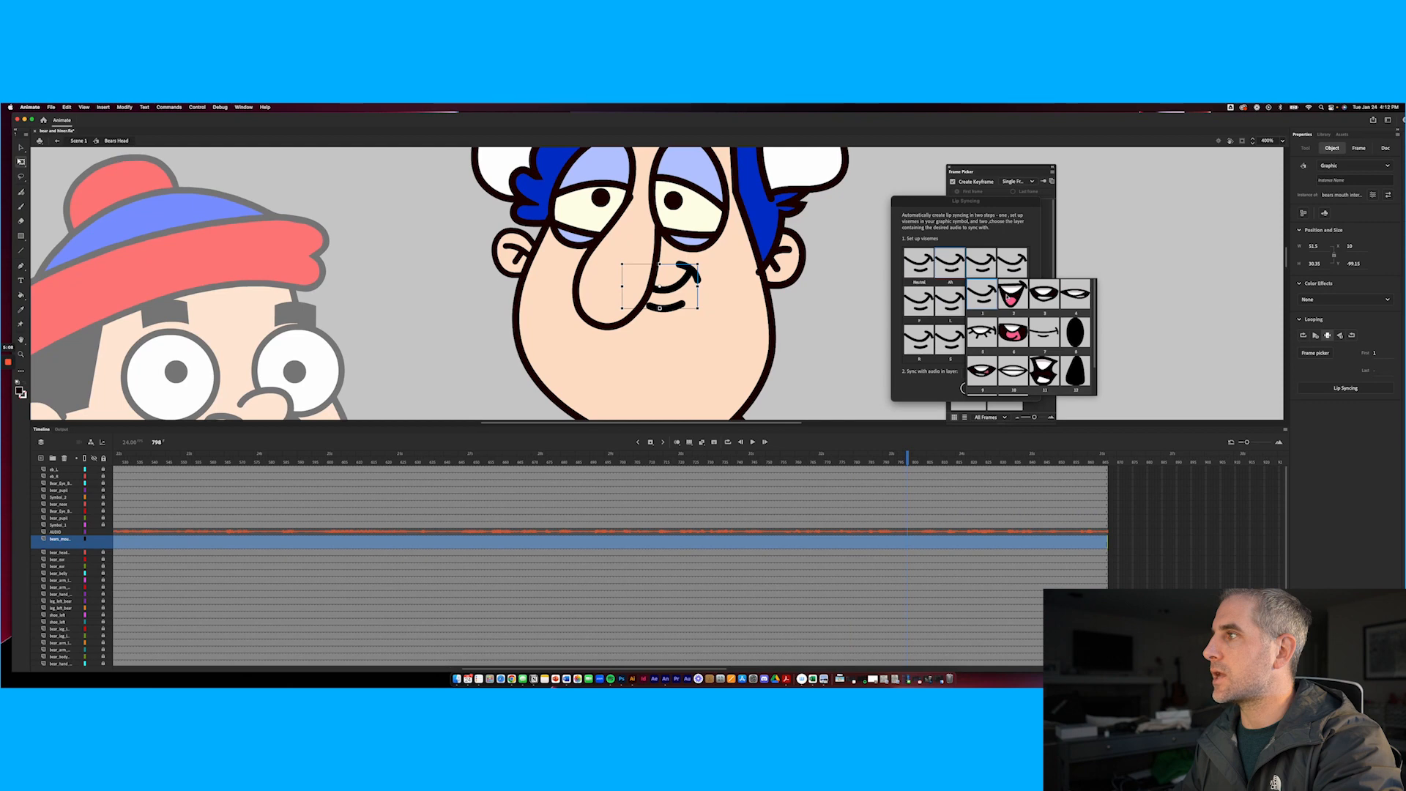
pyautogui.click(1013, 296)
pyautogui.click(1066, 295)
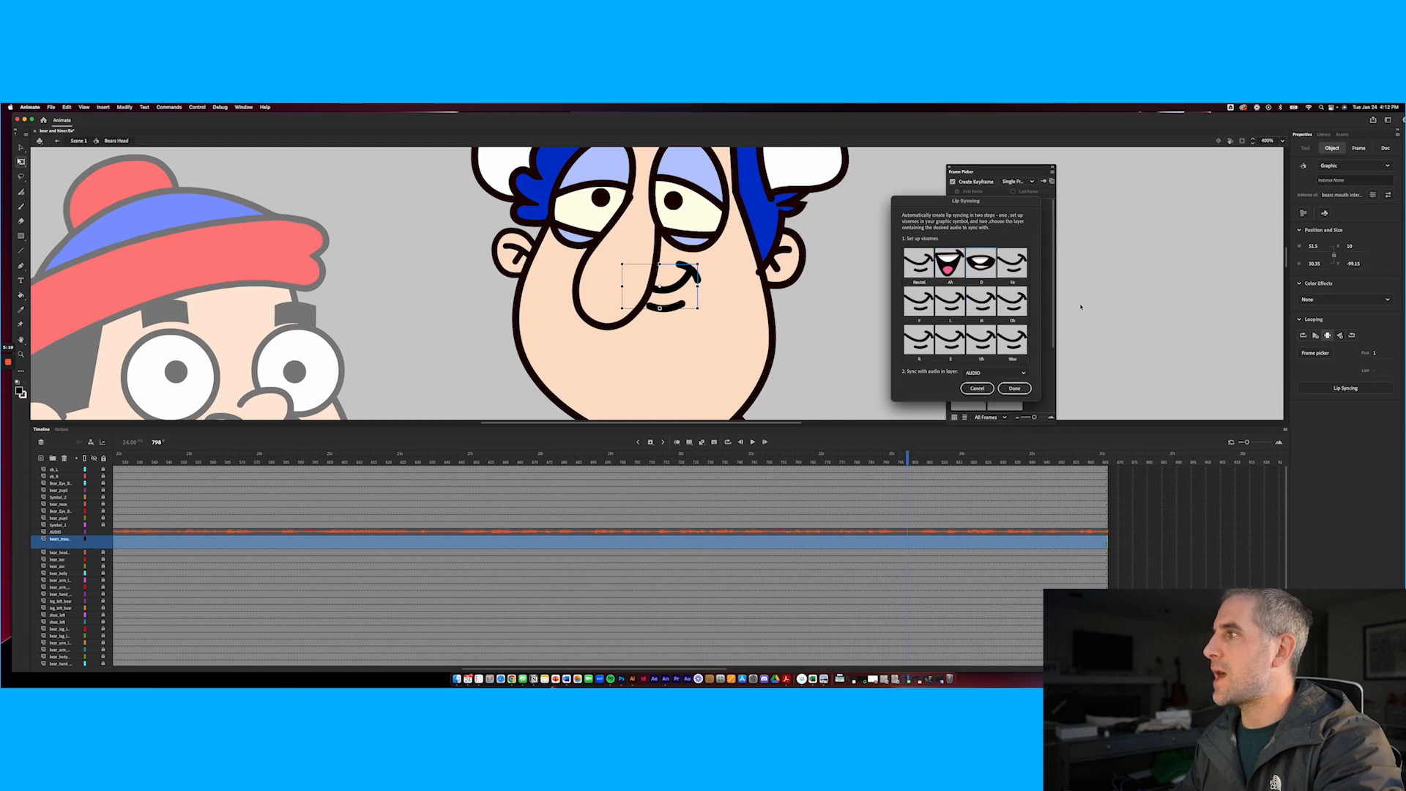
pyautogui.click(1145, 299)
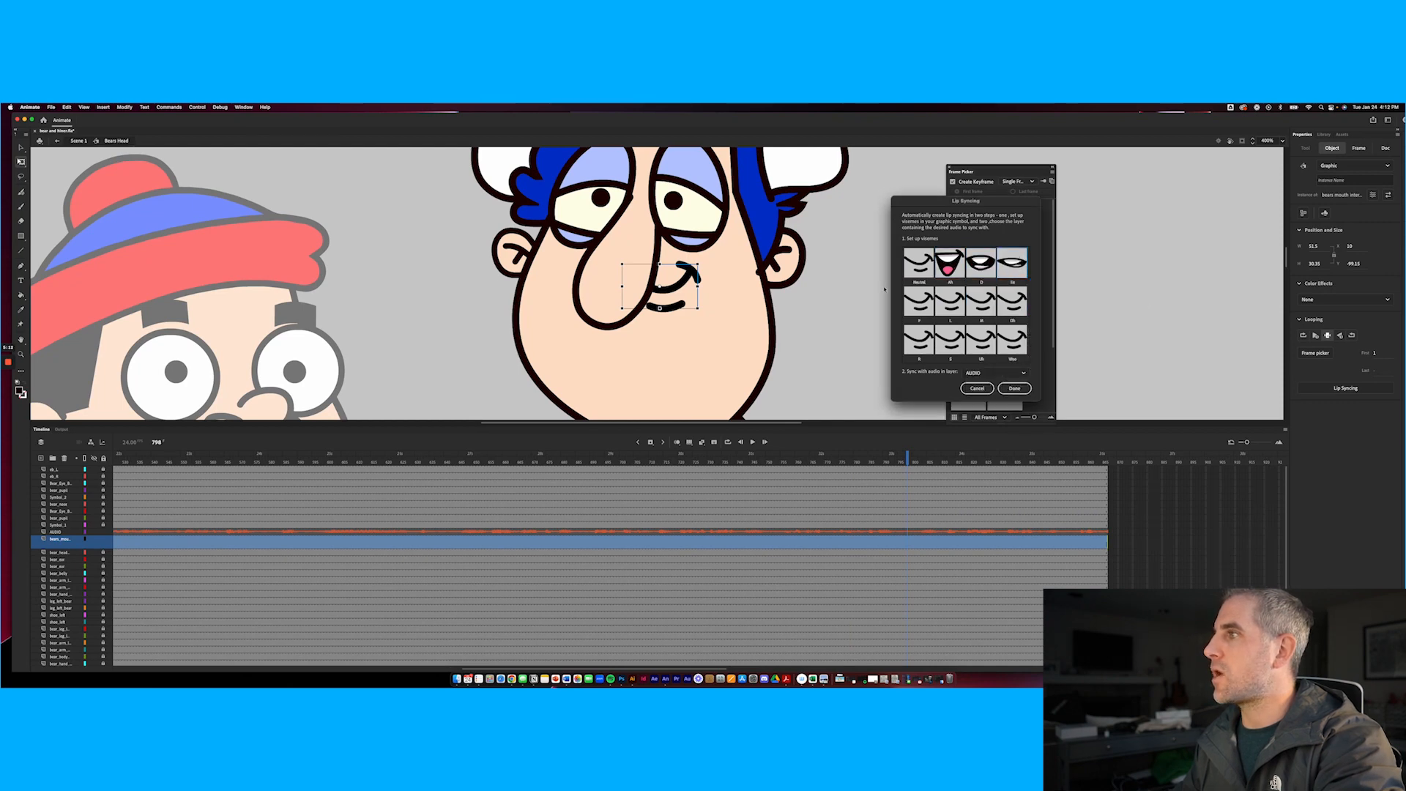
pyautogui.click(950, 370)
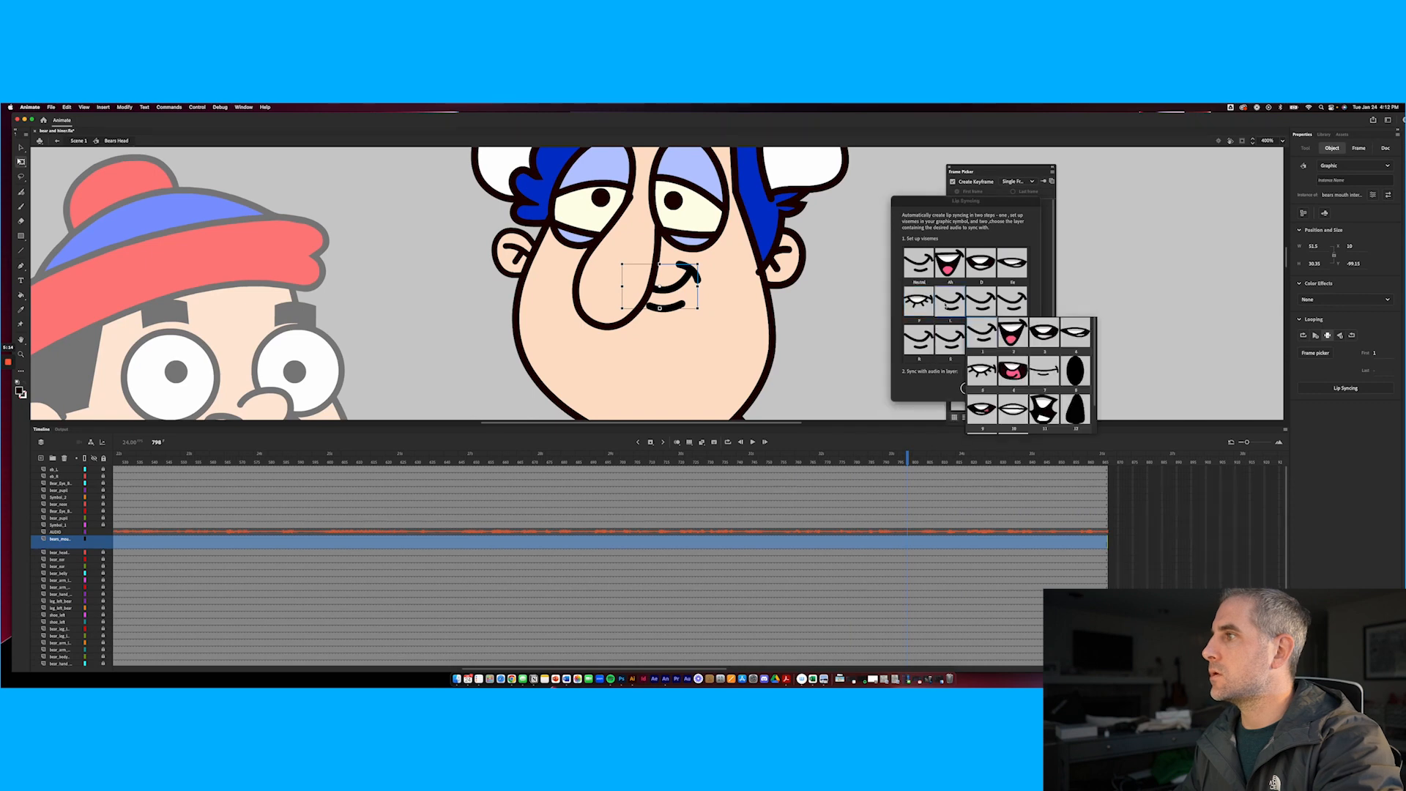
pyautogui.click(1006, 376)
pyautogui.click(982, 301)
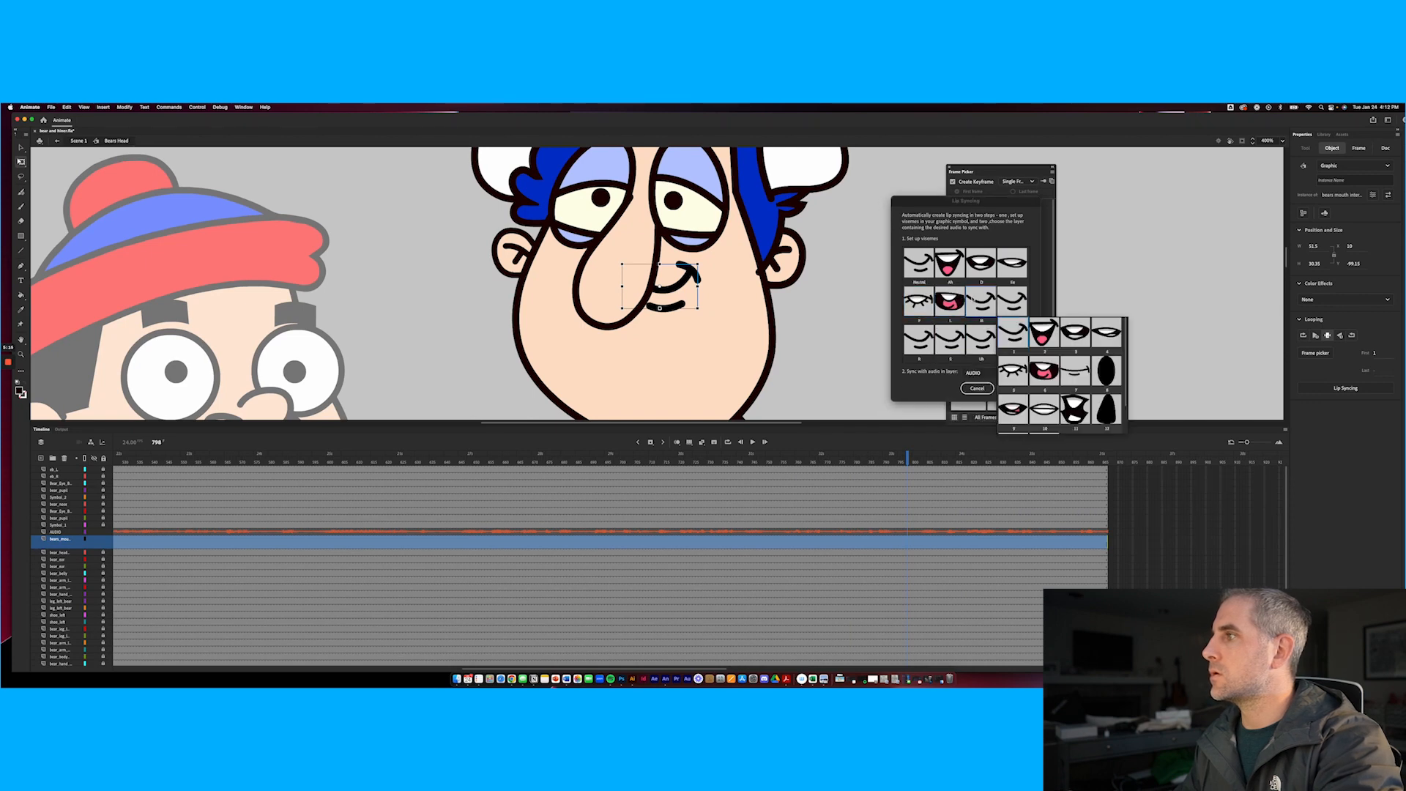
pyautogui.click(1075, 370)
pyautogui.click(1023, 323)
pyautogui.click(1068, 351)
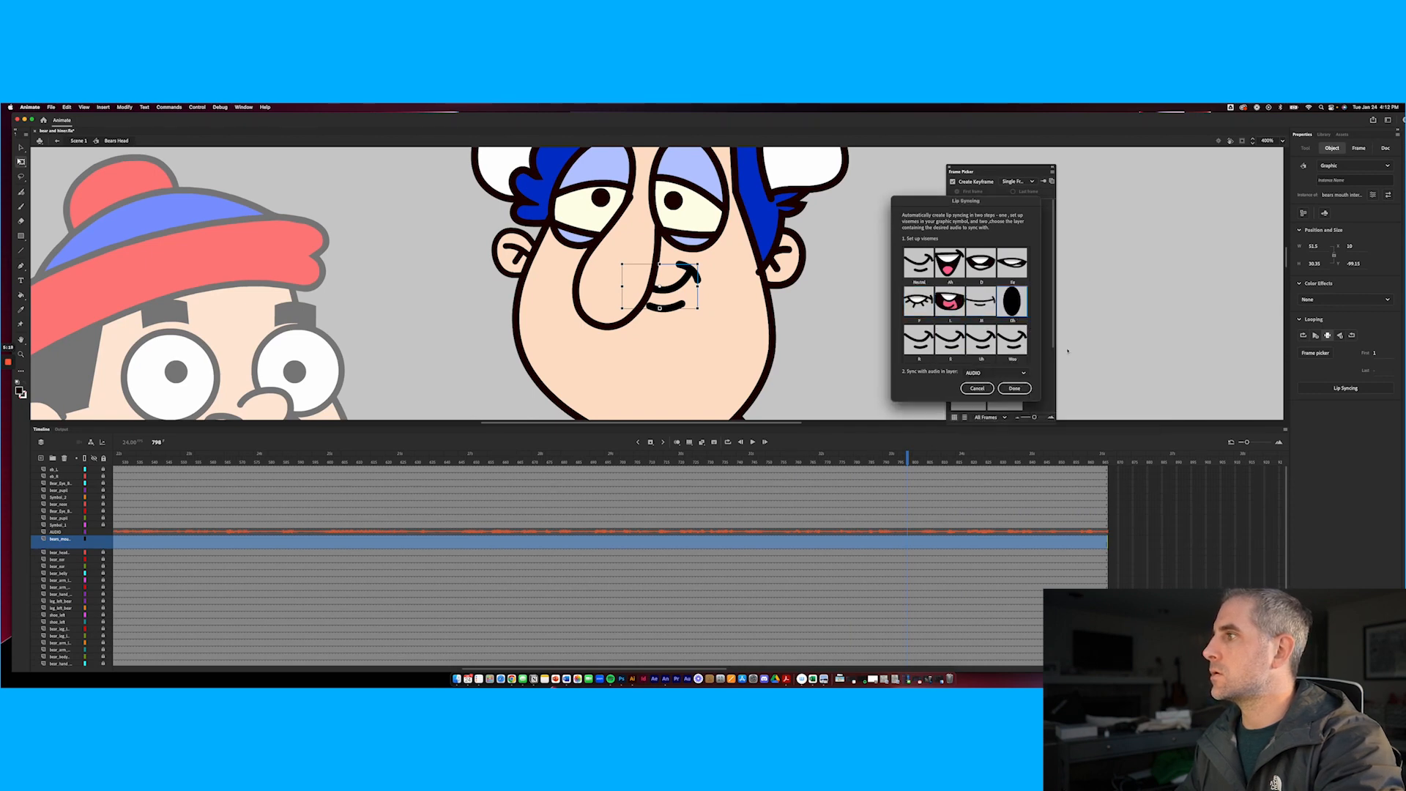
# Set visemes R, S, Uh and W-Oo to mouth shapes 9, 10, 11 and 12, and run the sync with the AUDIO layer
pyautogui.click(924, 341)
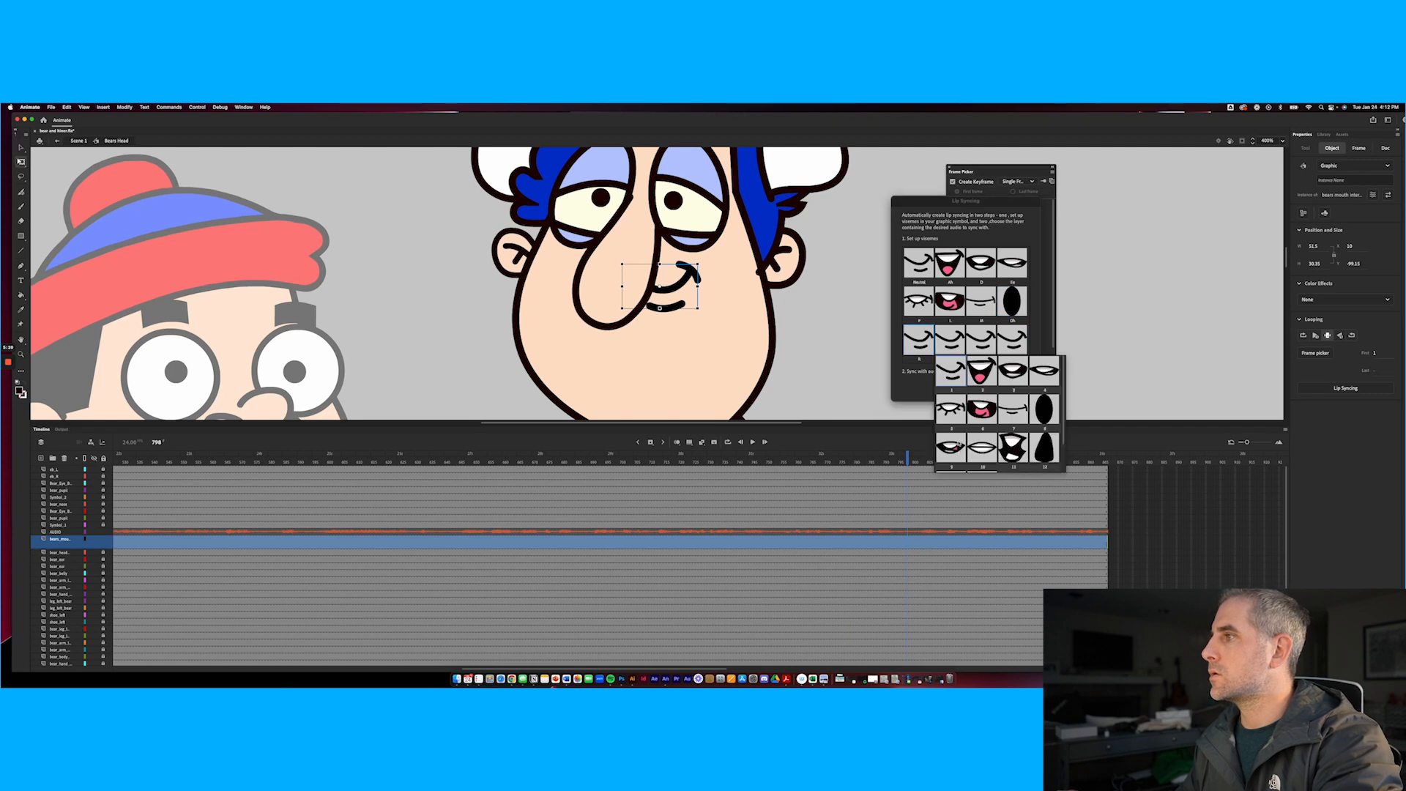
pyautogui.click(956, 445)
pyautogui.click(950, 338)
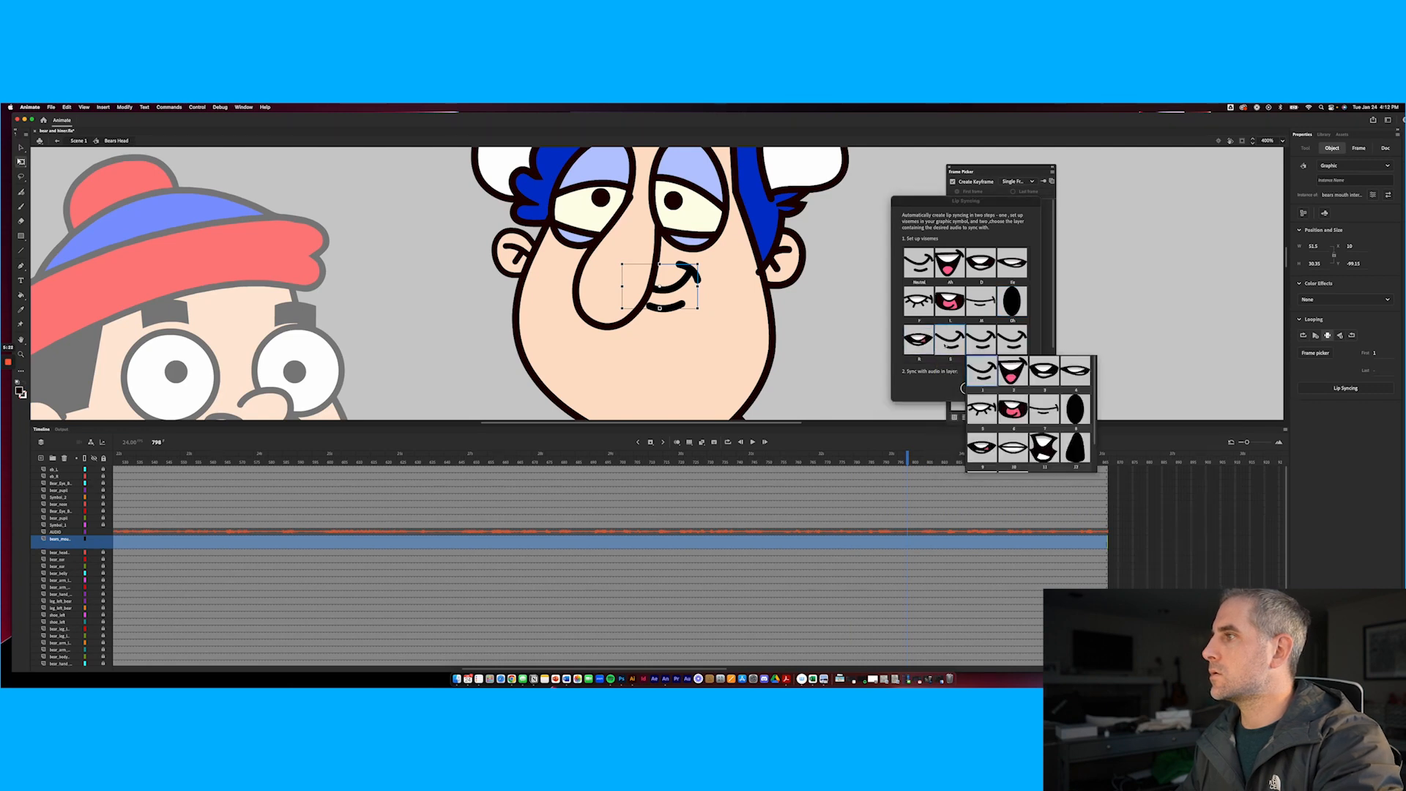
pyautogui.scroll(-2, 1013, 446)
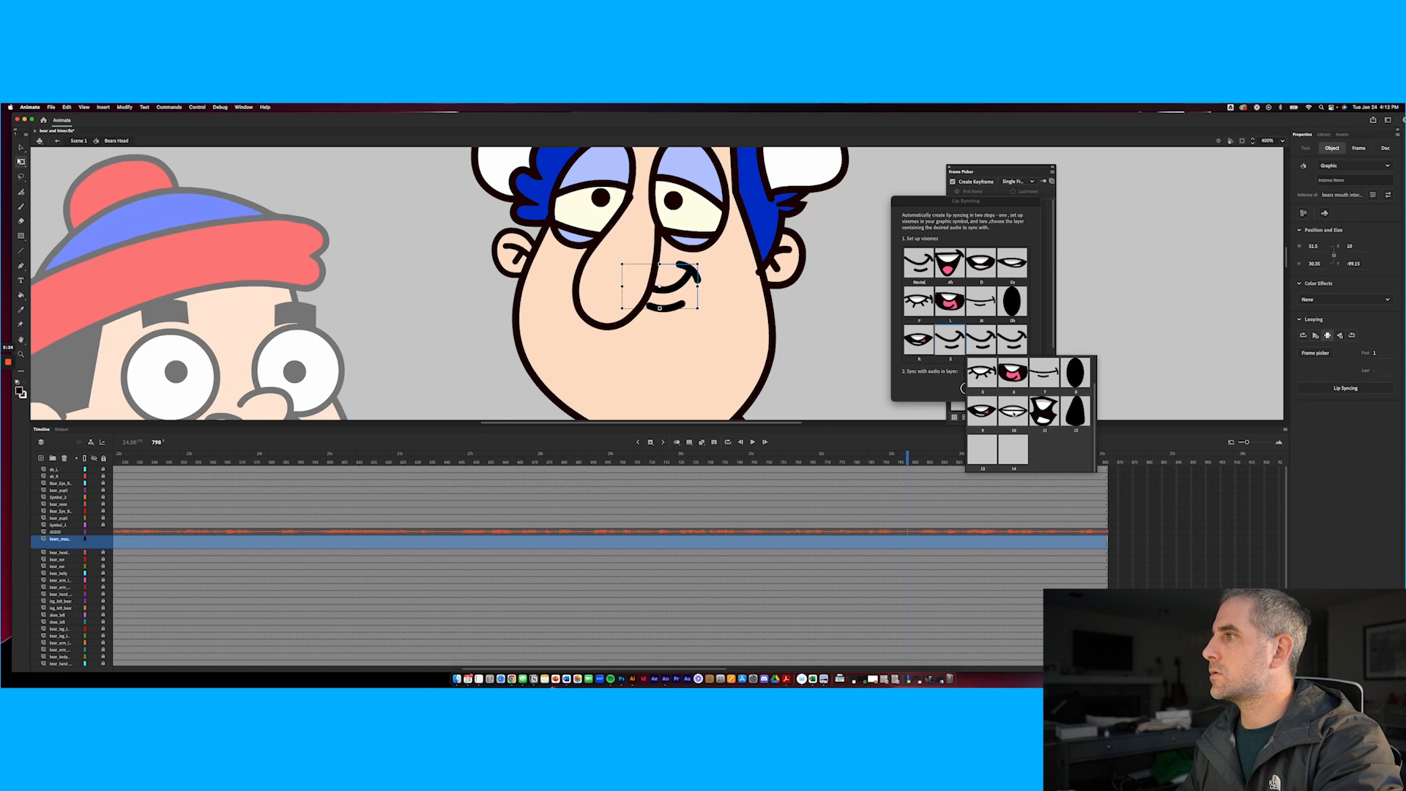
pyautogui.click(1014, 414)
pyautogui.click(981, 341)
pyautogui.click(1075, 445)
pyautogui.click(1013, 338)
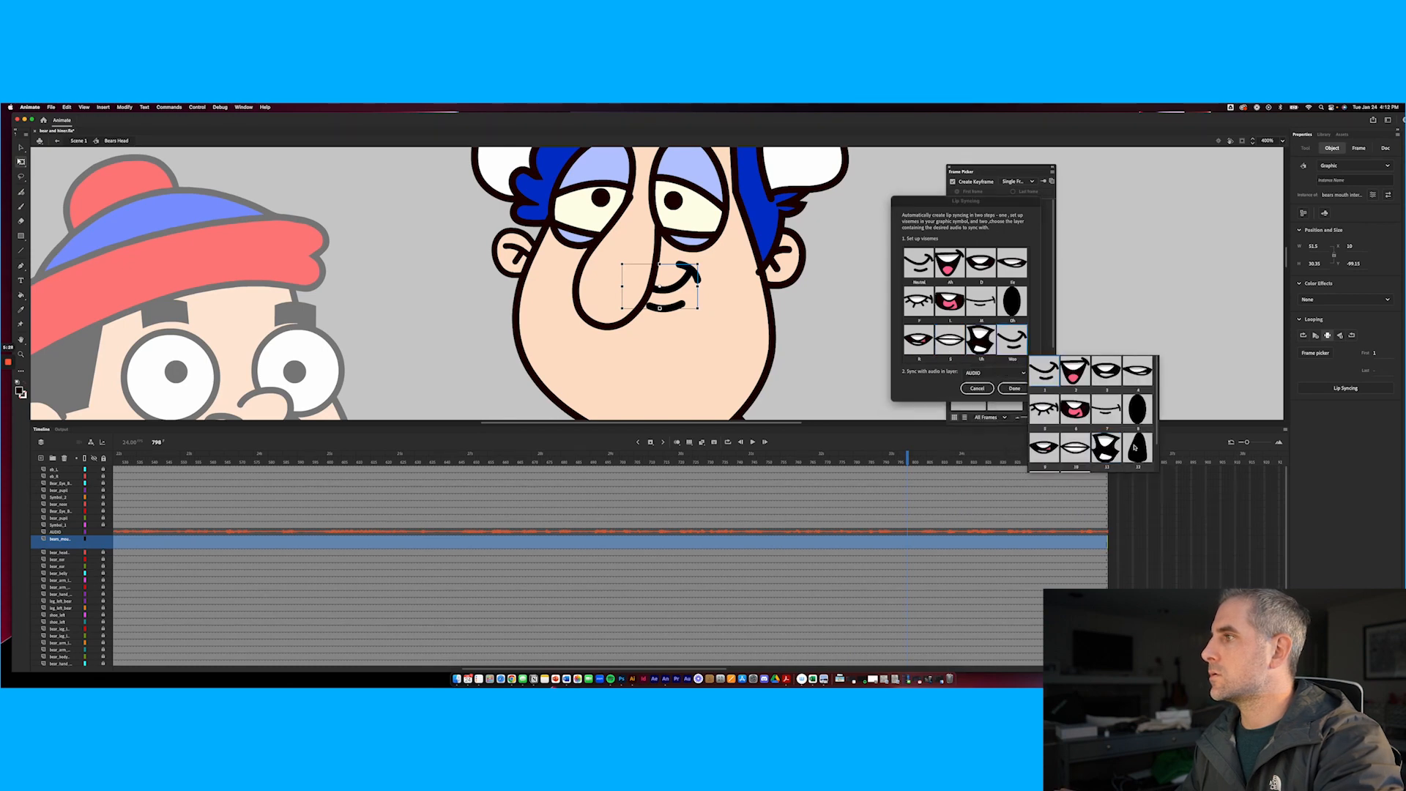
pyautogui.click(1135, 447)
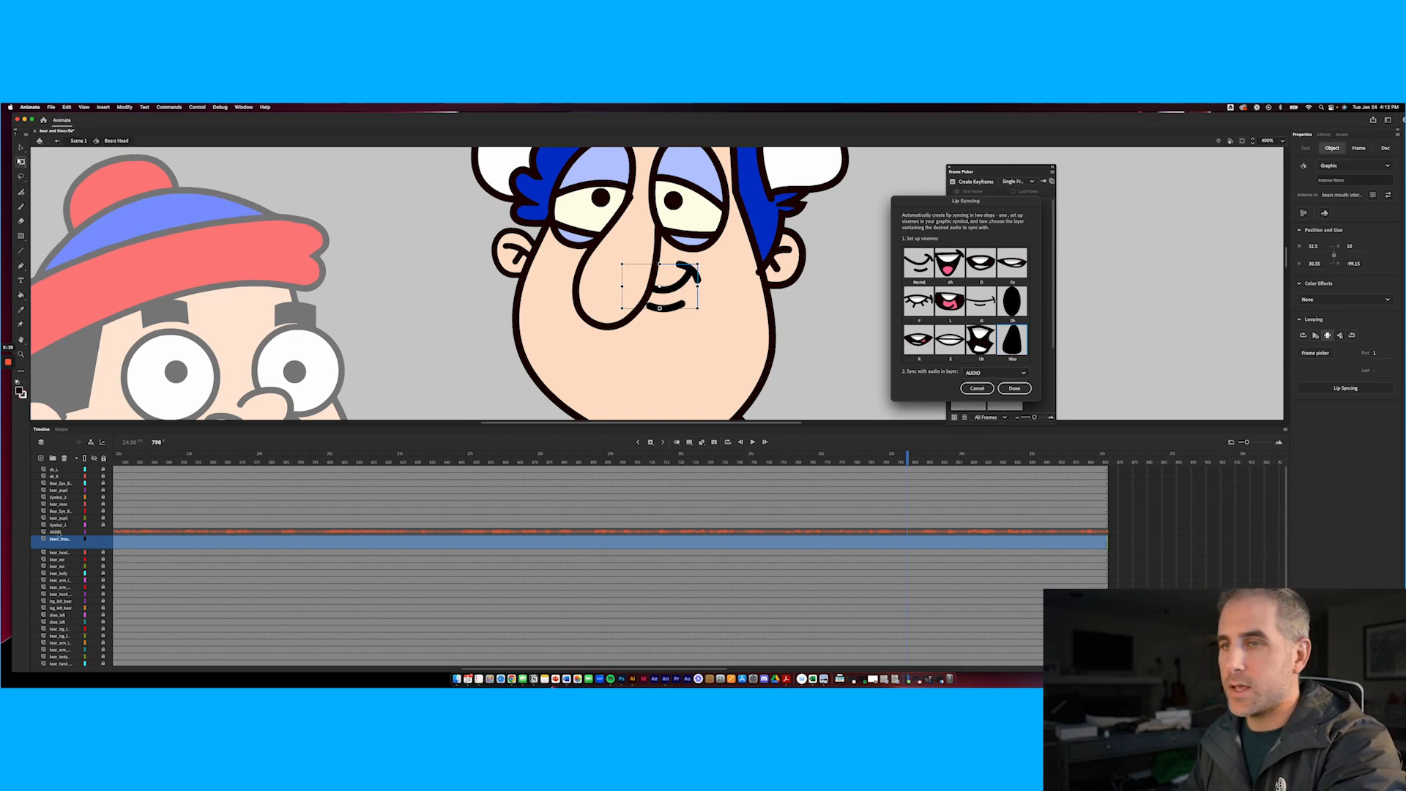
pyautogui.click(1015, 389)
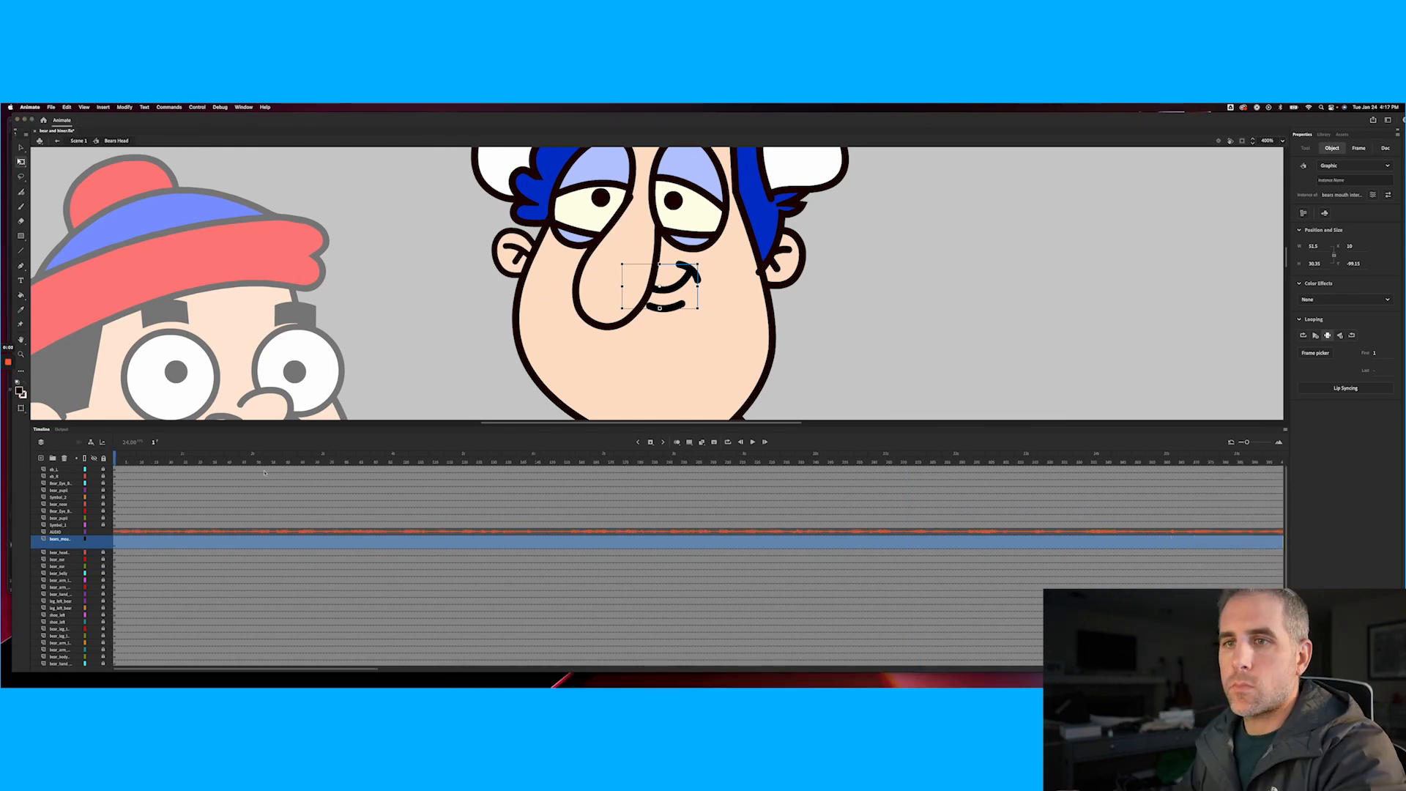
# Select the audio at frame 1, then run Lip Syncing again on the horned character's mouth with the AUDIO layer
pyautogui.click(114, 532)
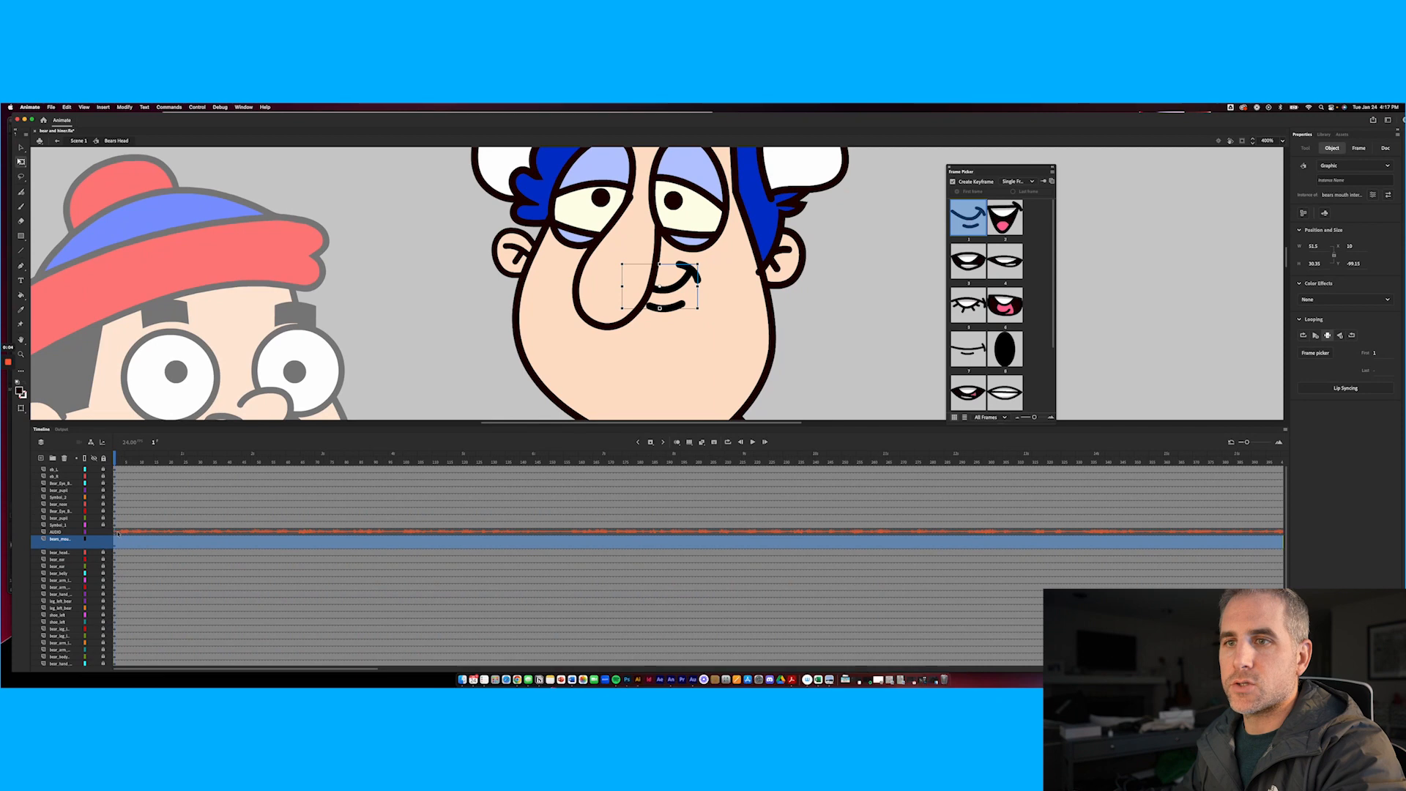
pyautogui.click(116, 532)
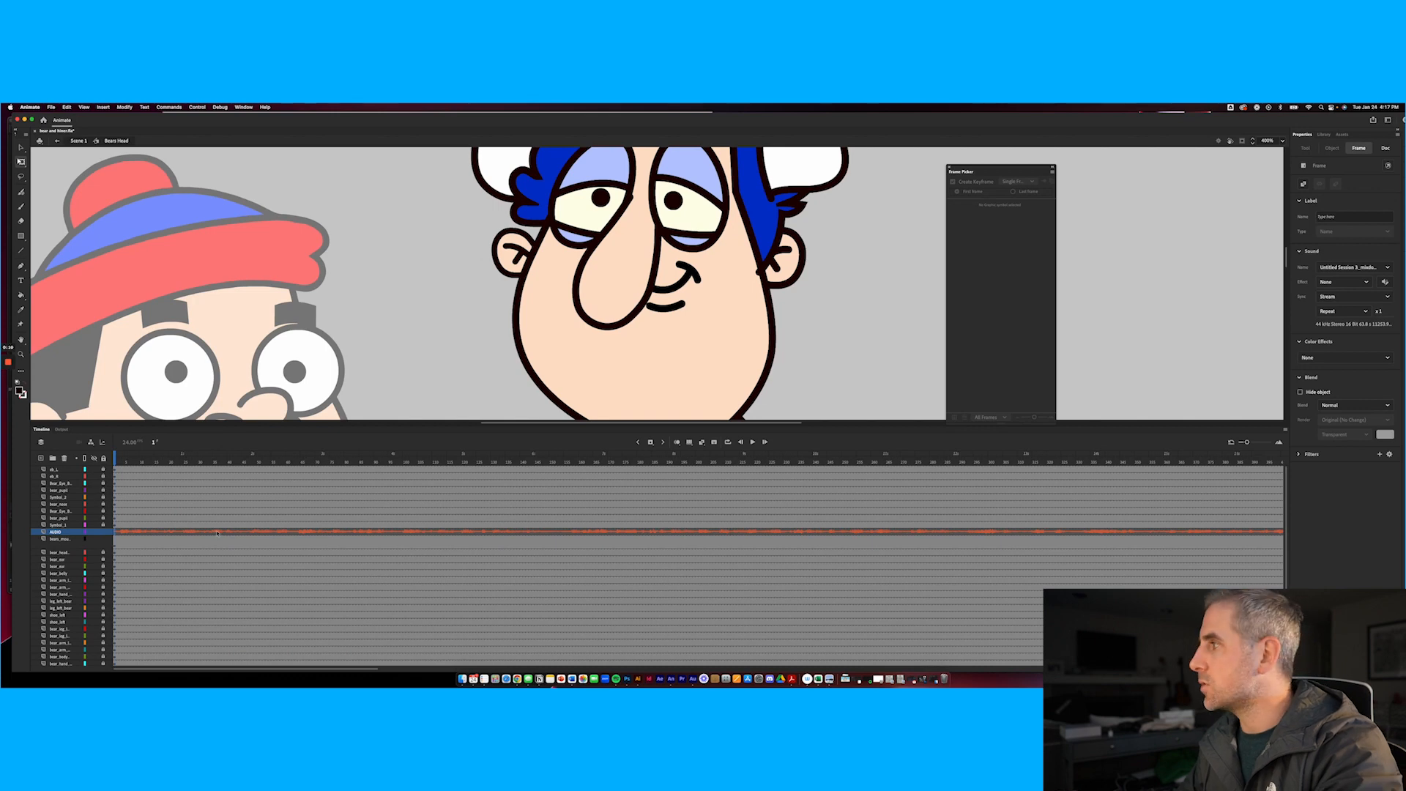
pyautogui.click(678, 283)
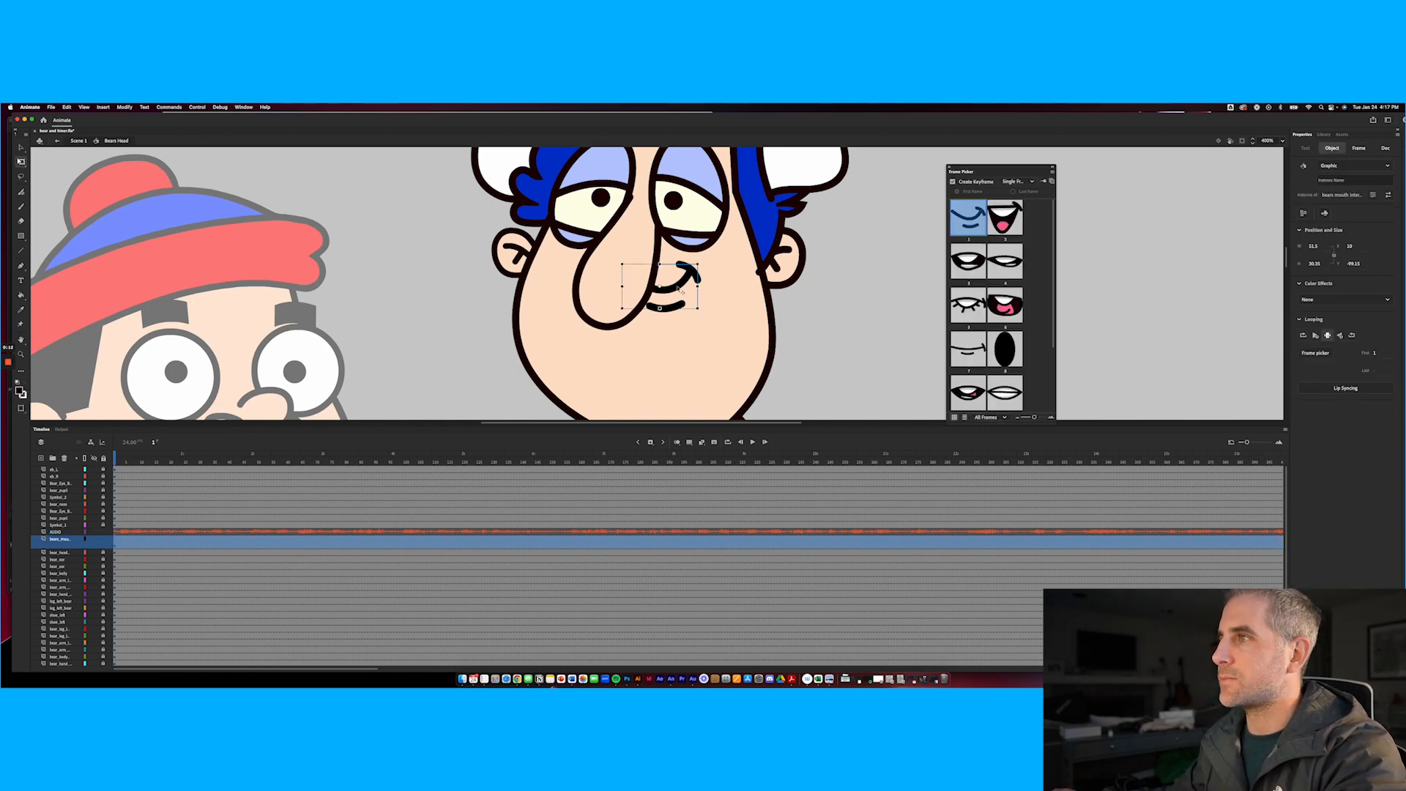
pyautogui.click(1334, 389)
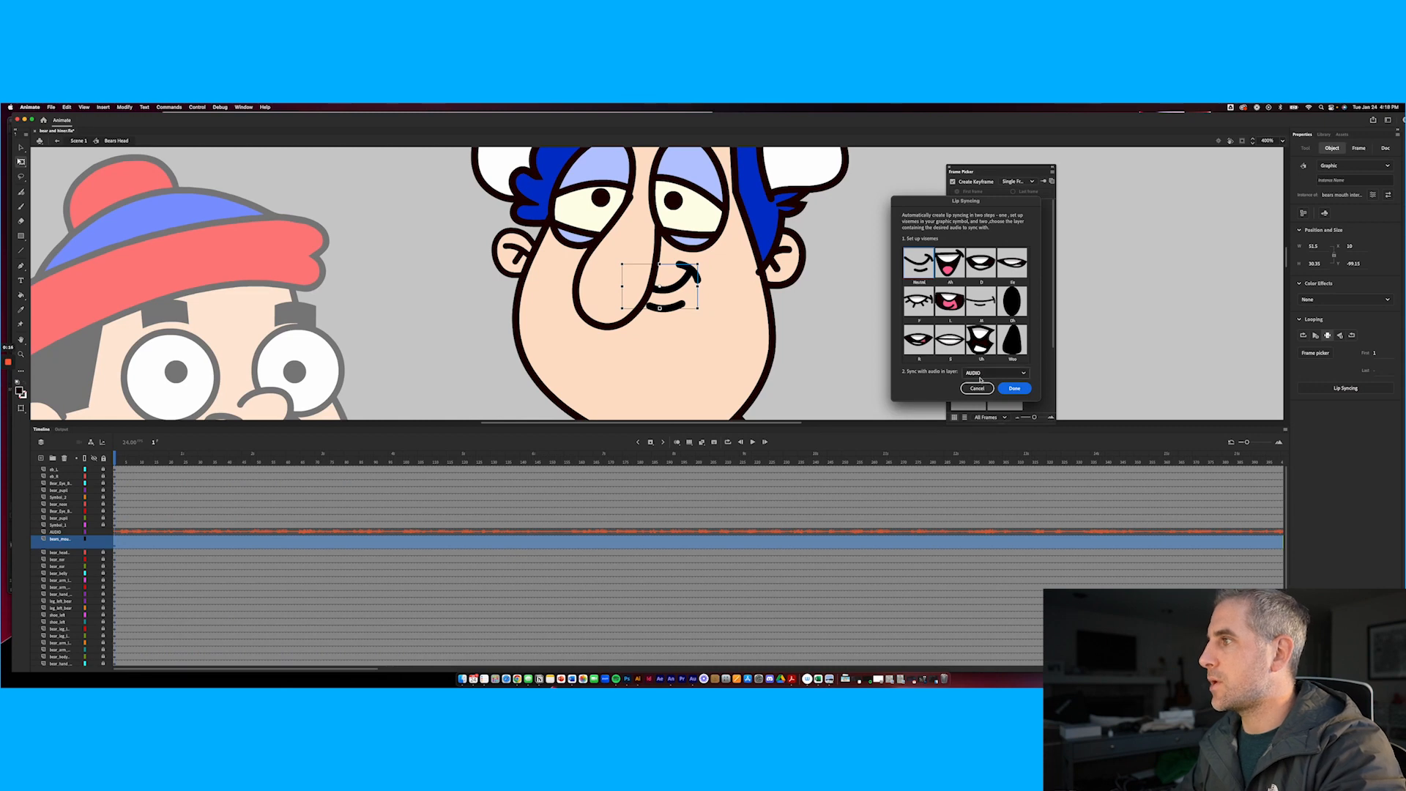
pyautogui.click(1011, 389)
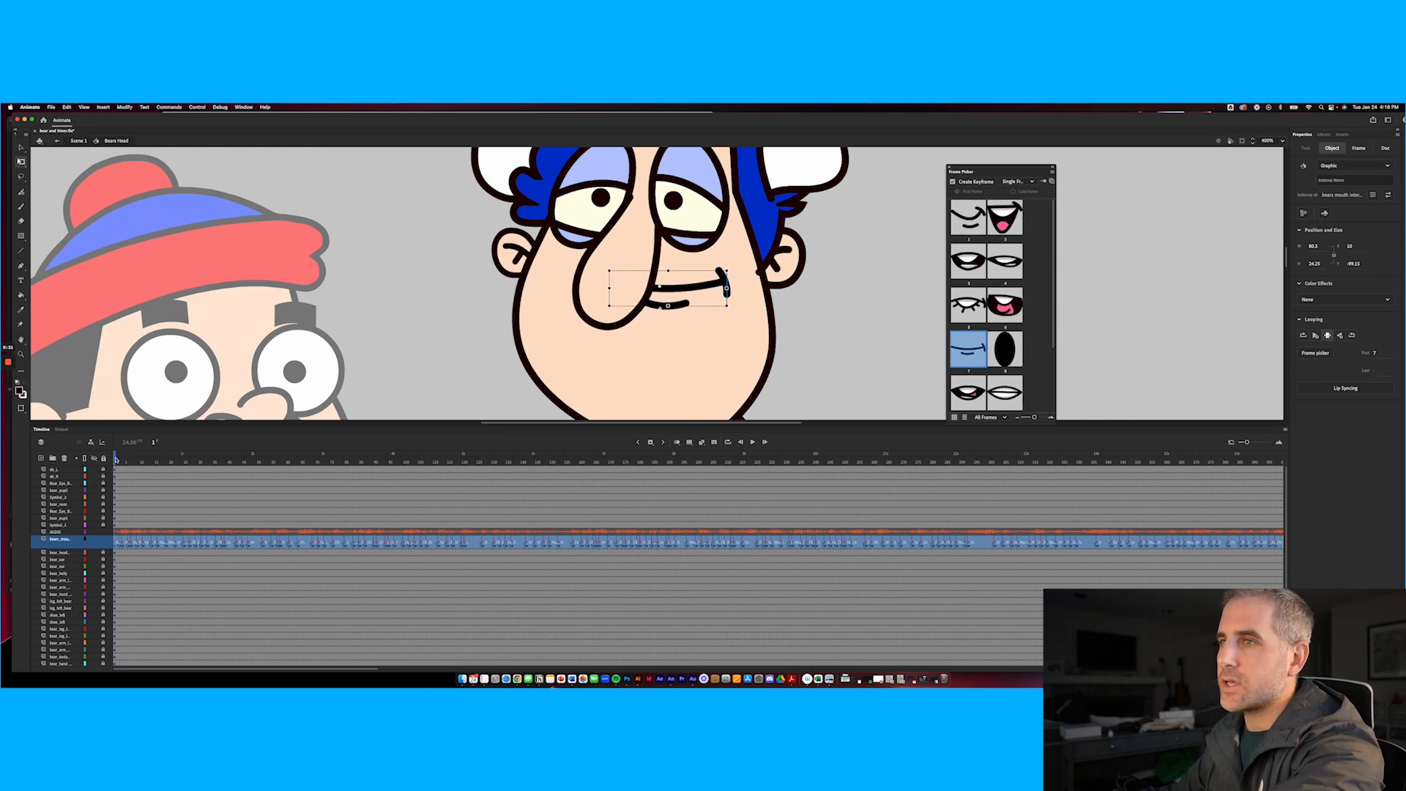
# Play the generated lip-sync from frame 1 and inspect the horned character's mouth keyframes around frames 124 to 130
pyautogui.press('Return')
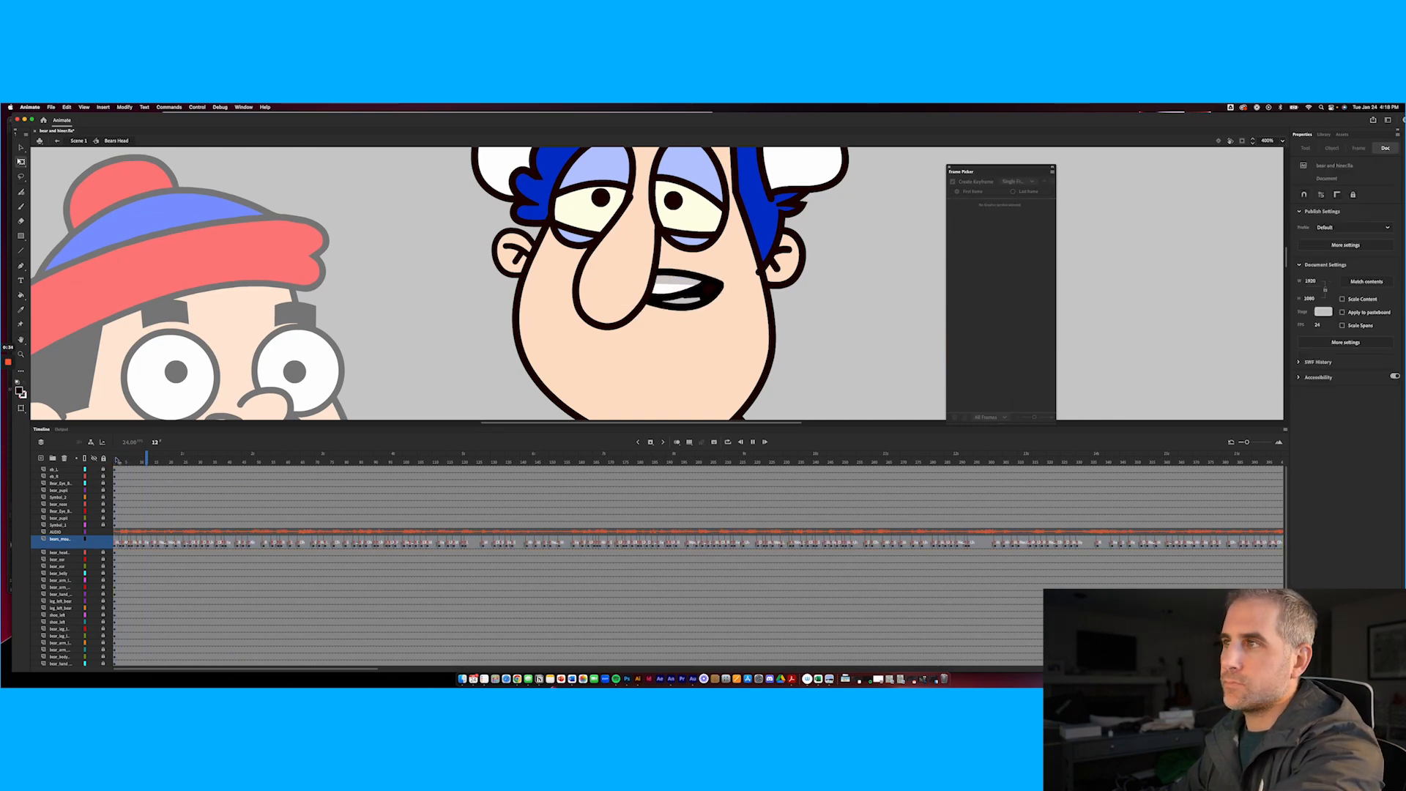
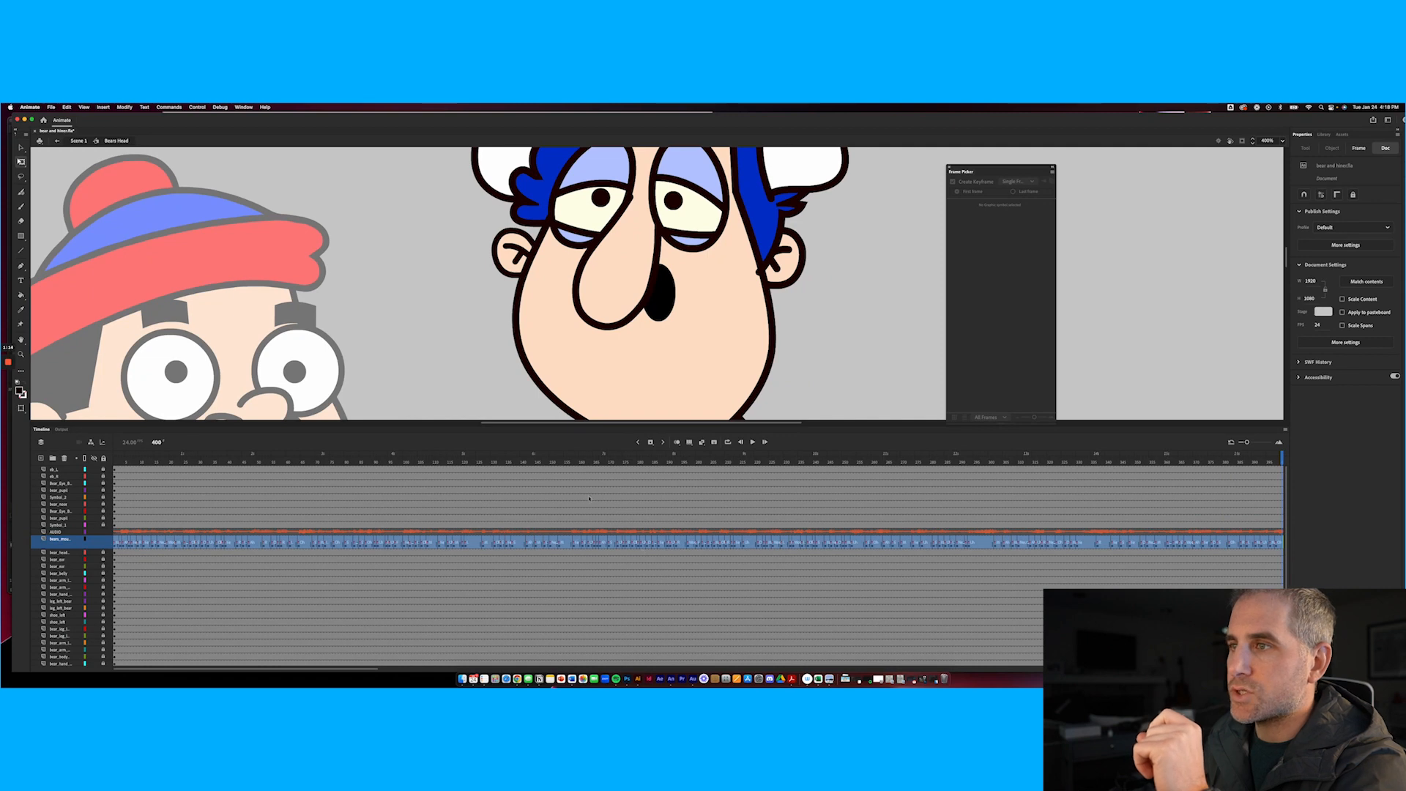
pyautogui.click(473, 549)
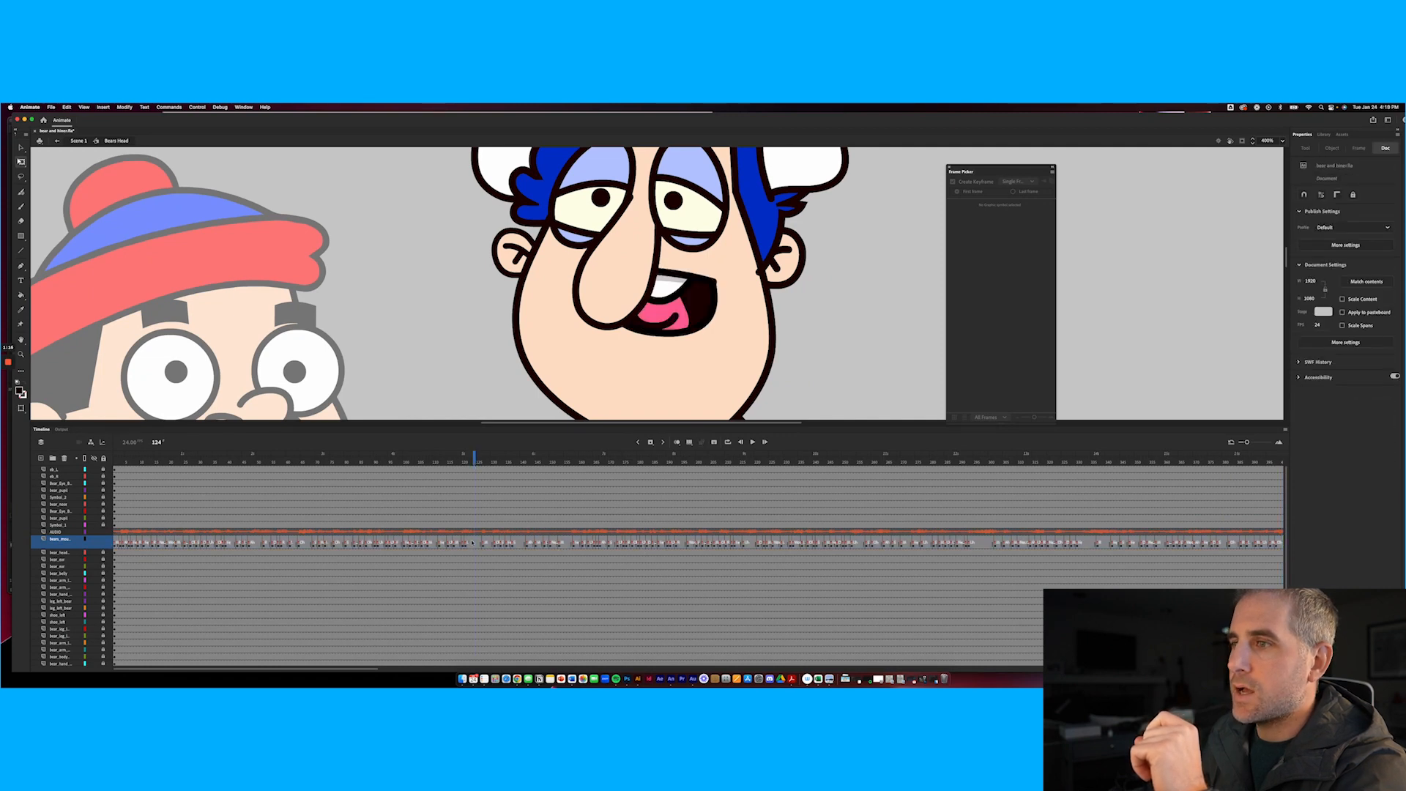
pyautogui.click(484, 541)
pyautogui.press('F6')
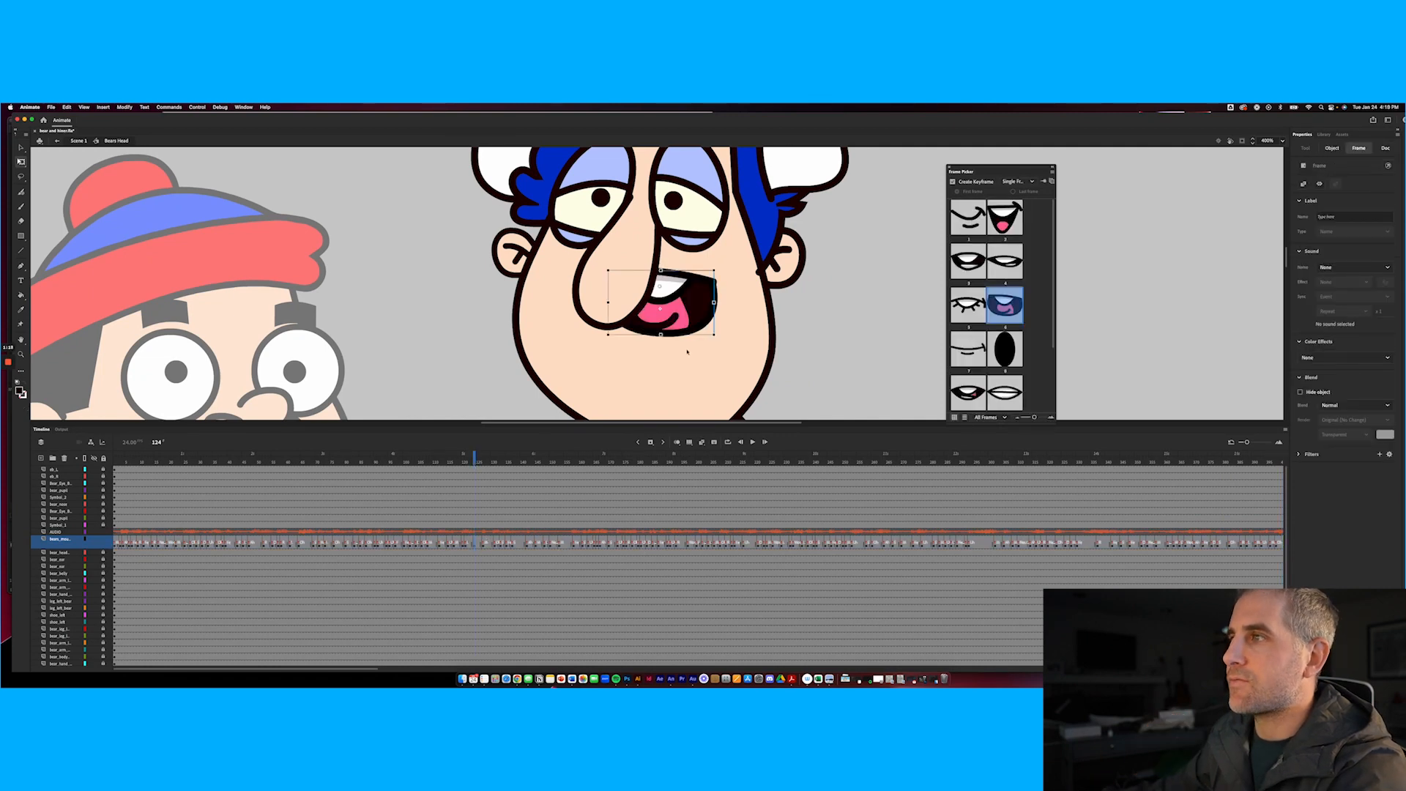
pyautogui.moveTo(660, 334)
pyautogui.mouseDown()
pyautogui.moveTo(661, 354)
pyautogui.moveTo(669, 318)
pyautogui.mouseUp()
pyautogui.moveTo(474, 459)
pyautogui.mouseDown()
pyautogui.moveTo(506, 467)
pyautogui.moveTo(456, 473)
pyautogui.moveTo(493, 478)
pyautogui.mouseUp()
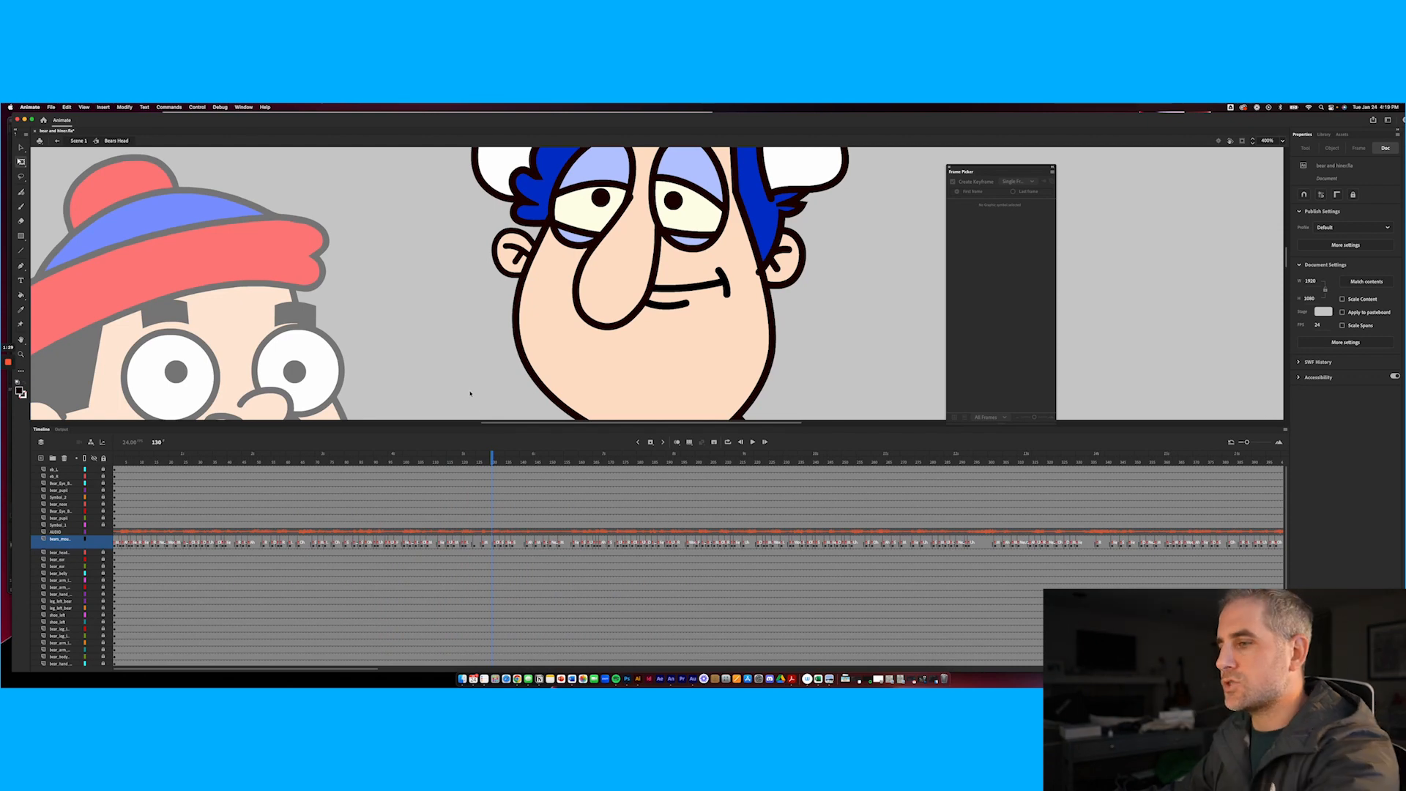
# Exit the horned character's symbol to Scene 1, deselect it, and show both characters at 100% zoom
pyautogui.press('super+minus')
pyautogui.press('super+minus')
pyautogui.press('super+minus')
pyautogui.doubleClick(458, 379)
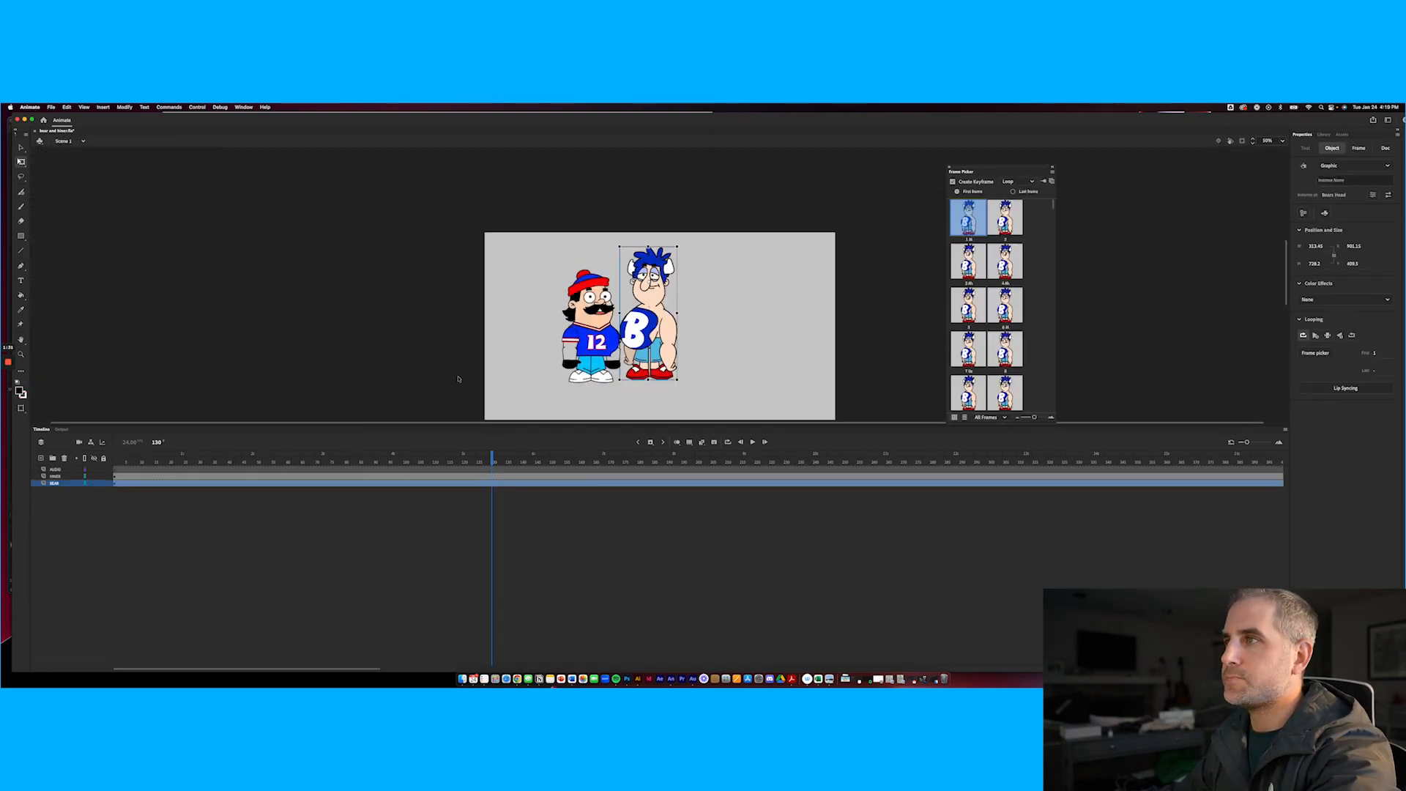
pyautogui.click(465, 388)
pyautogui.press('super+equal')
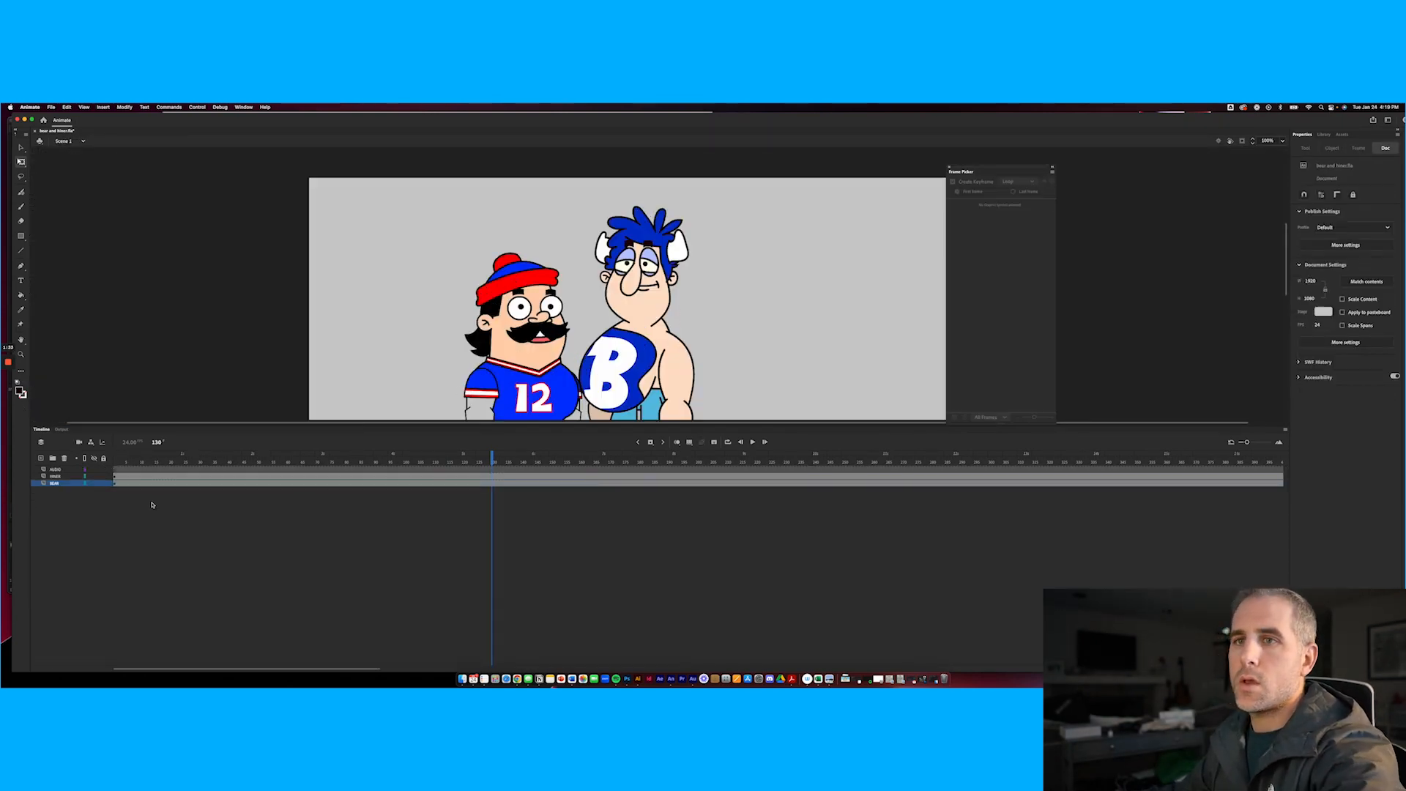
# Add the episode audio from the library to the AUDIO layer at frame 1 of Scene 1
pyautogui.click(116, 472)
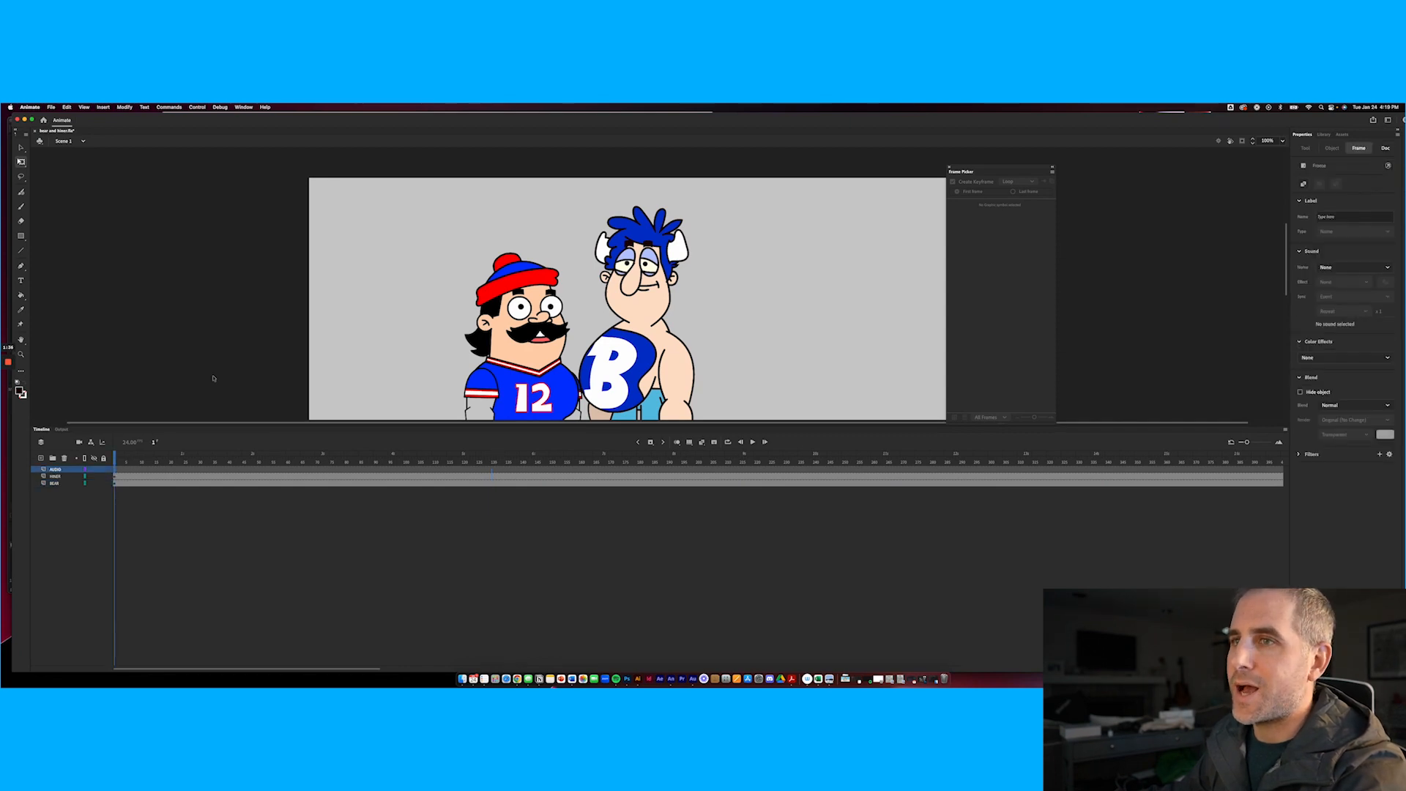
pyautogui.click(1324, 134)
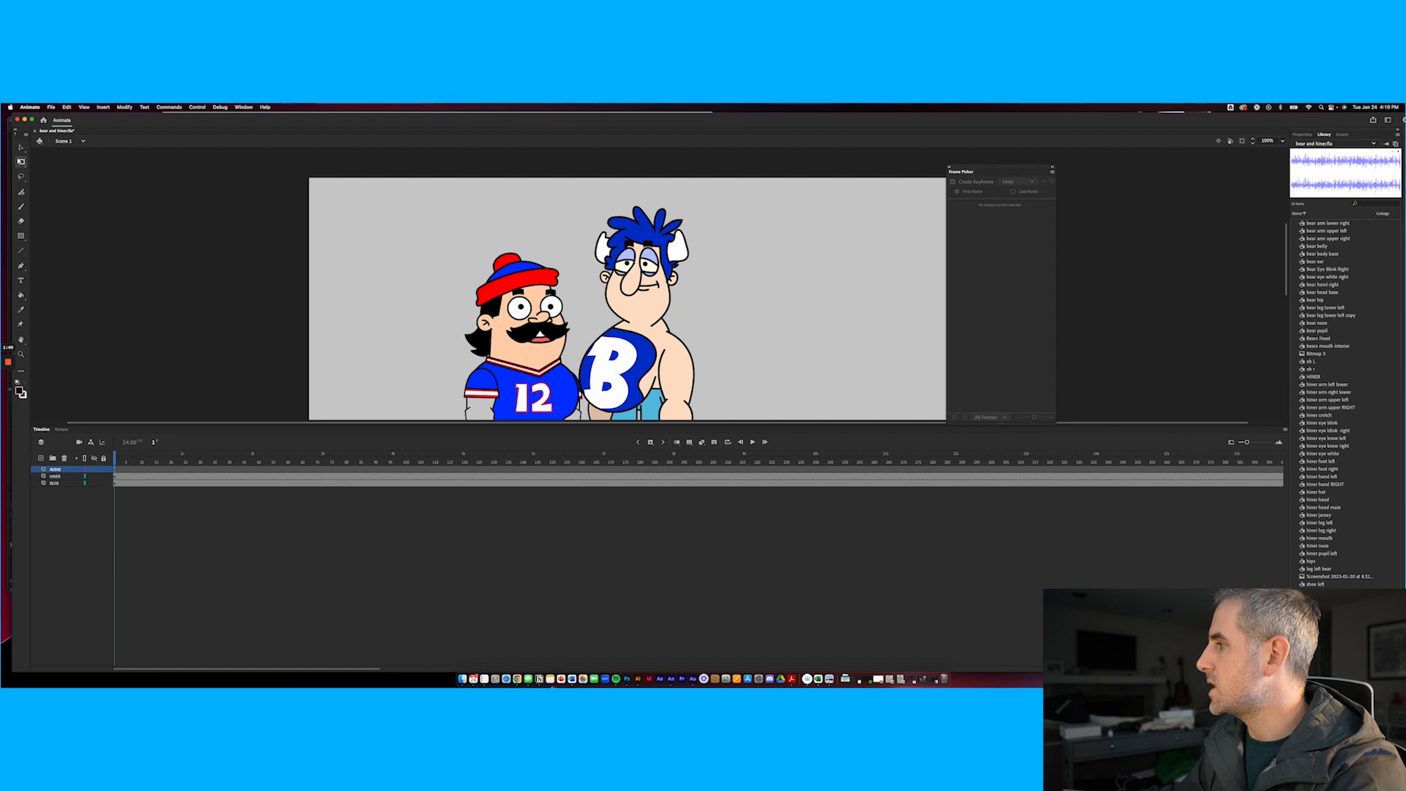
pyautogui.moveTo(1319, 607); pyautogui.dragTo(745, 334)
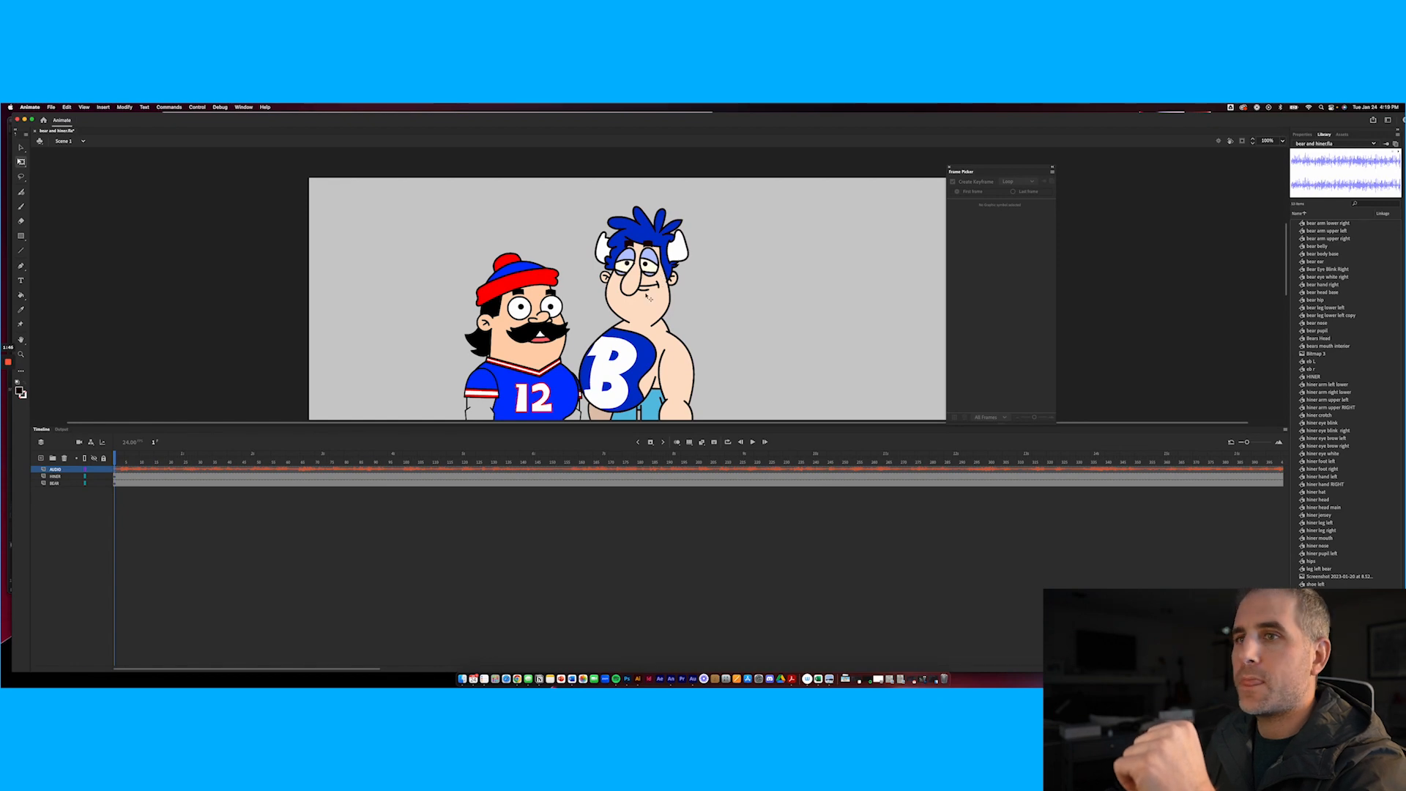
# Open the horned character's Bears Head symbol, look inside its mouth symbol, and return to Bears Head with nothing selected
pyautogui.doubleClick(647, 297)
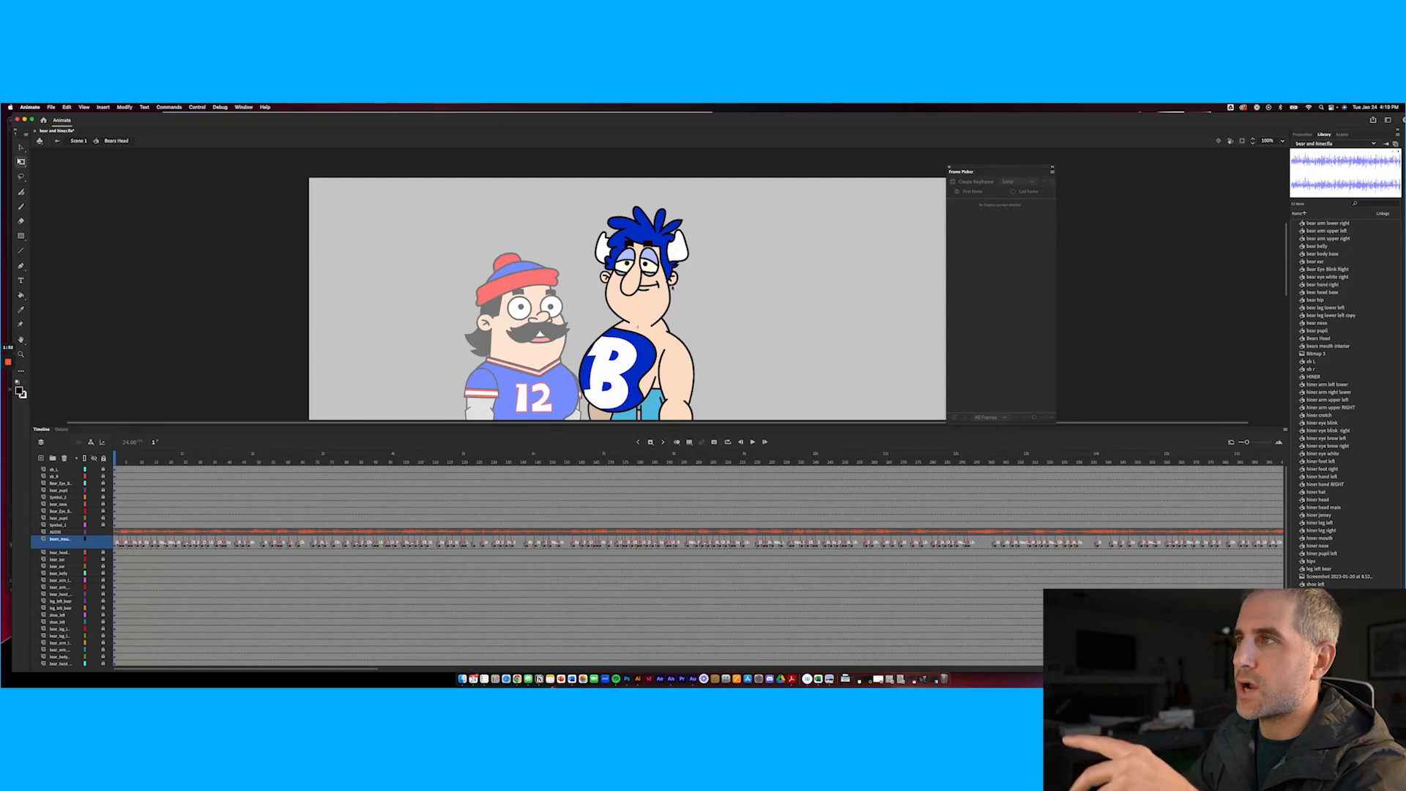
pyautogui.doubleClick(644, 287)
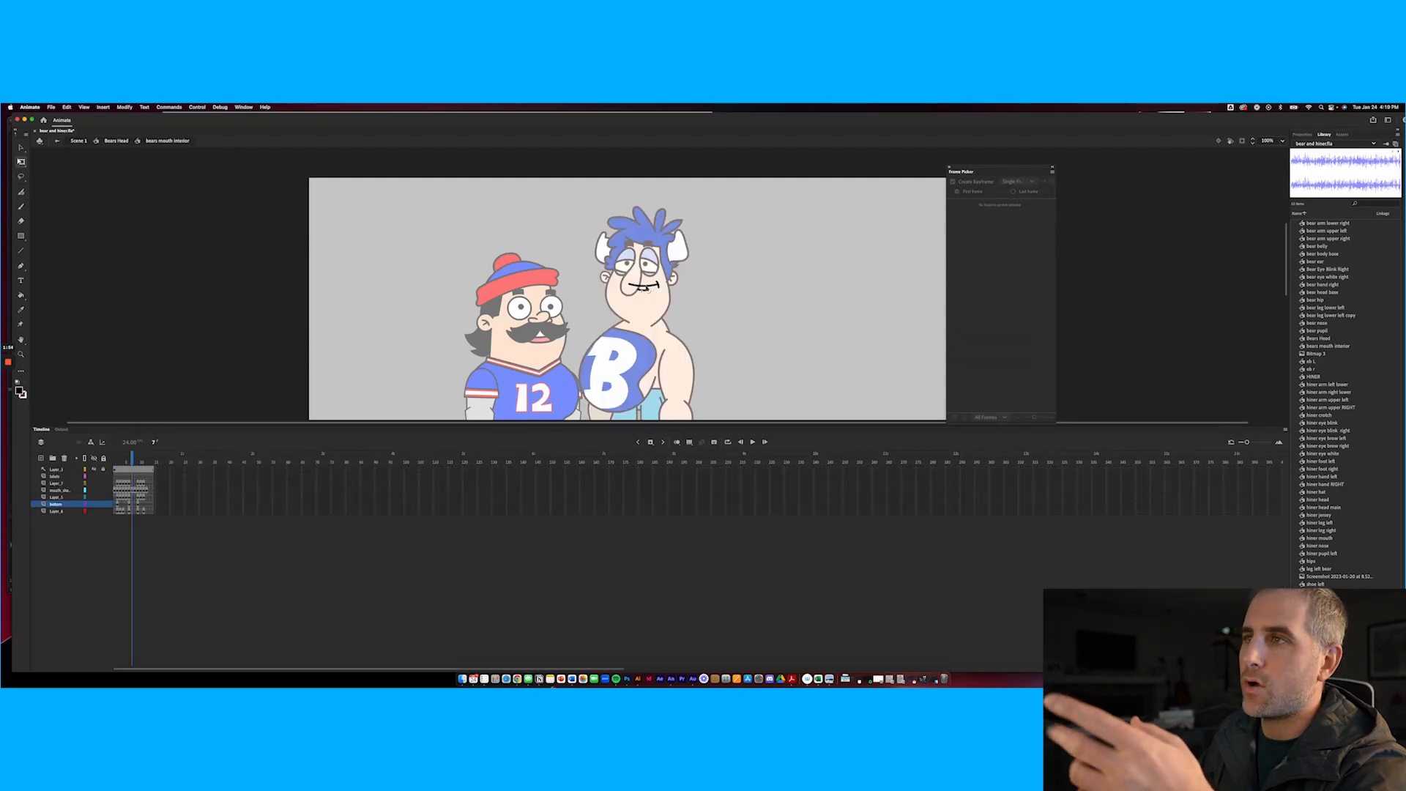
pyautogui.doubleClick(418, 326)
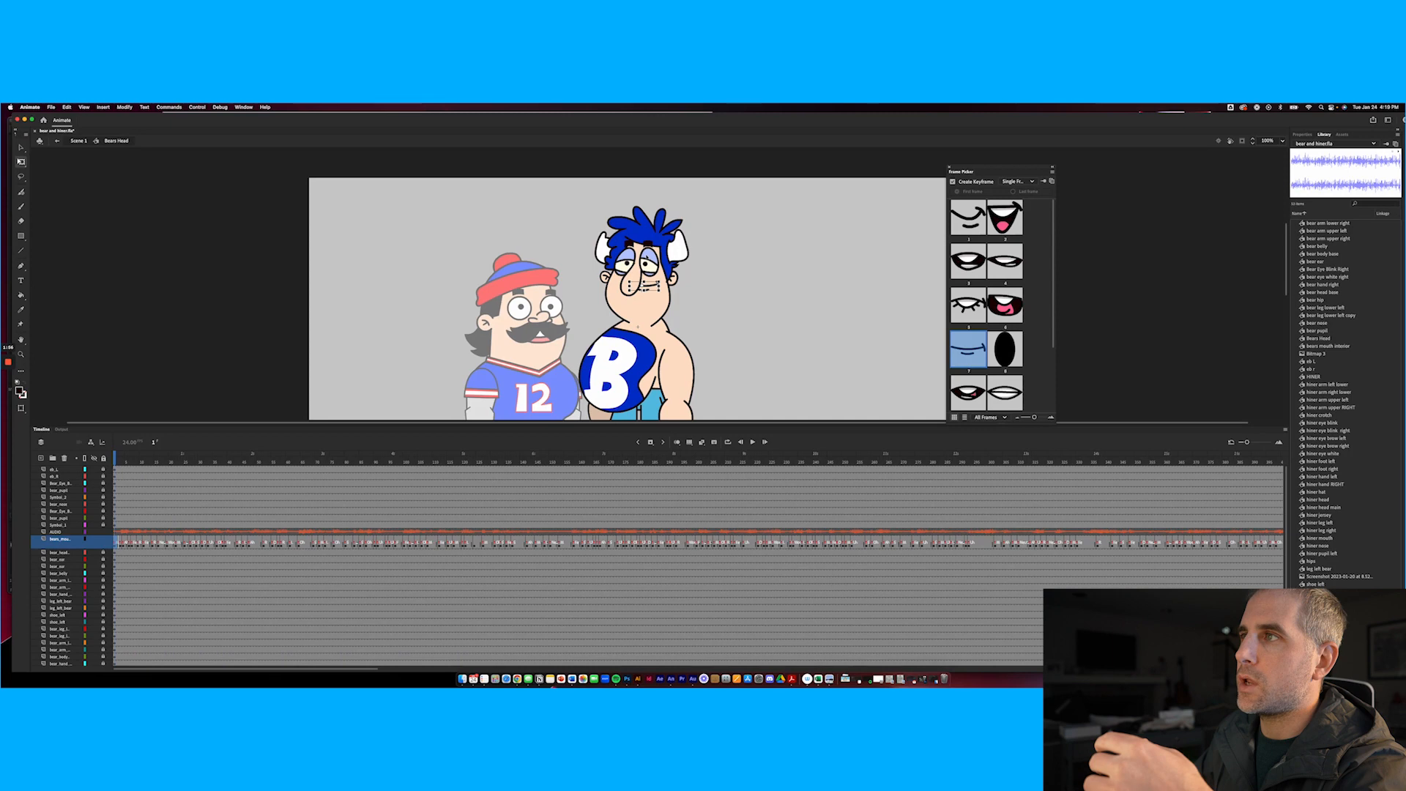
pyautogui.click(648, 257)
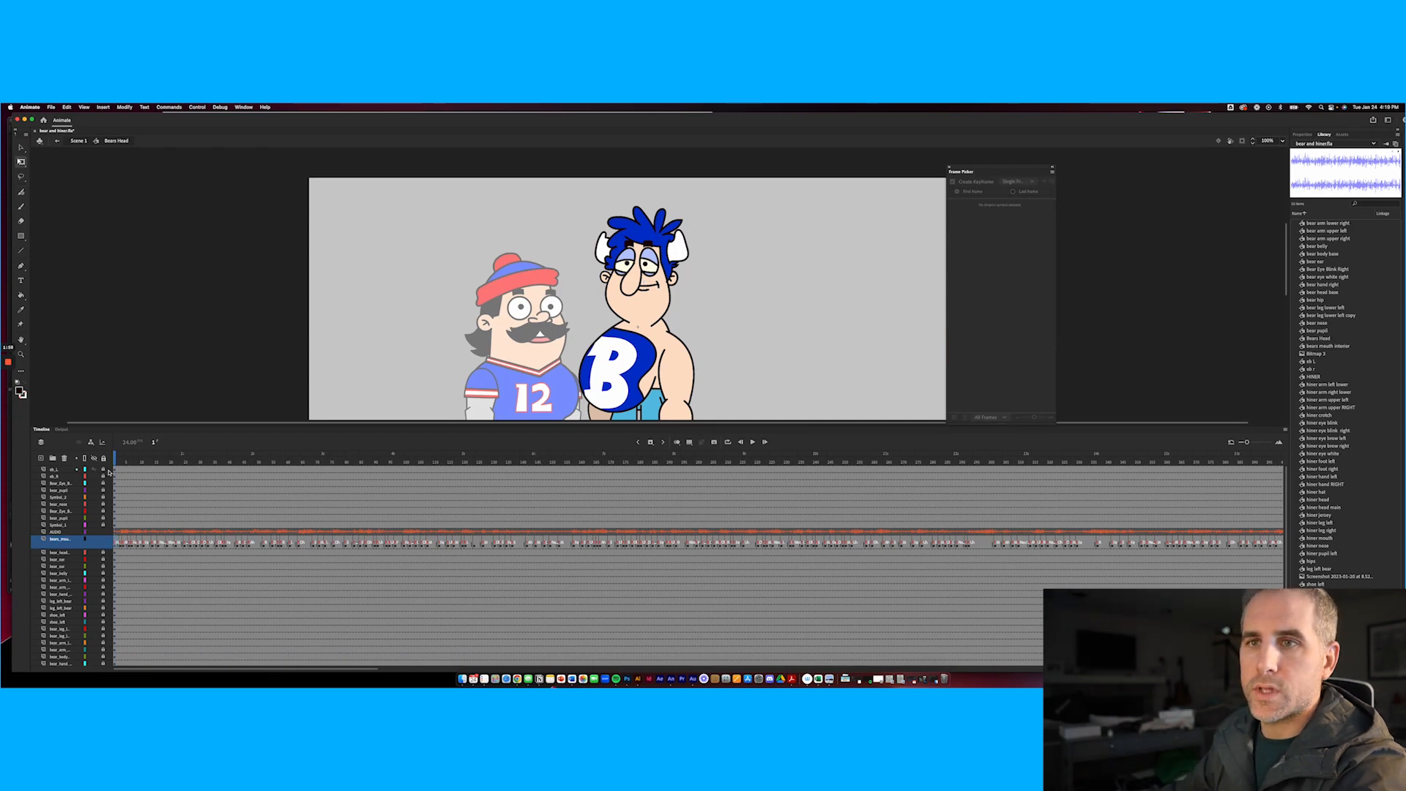
# Scrub the timeline and play the lip-sync from frame 1 to find a suitable moment for an eye blink
pyautogui.moveTo(124, 461); pyautogui.dragTo(133, 461)
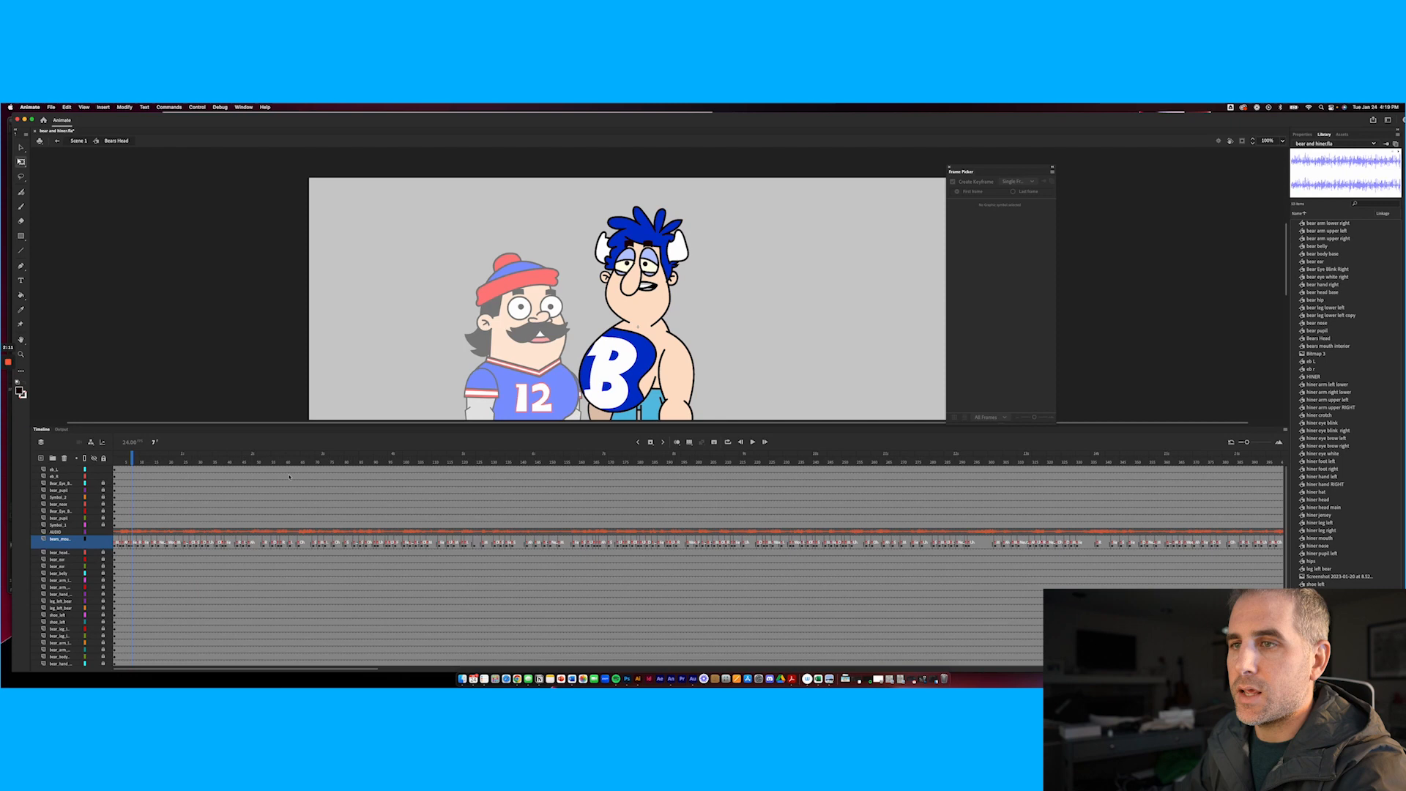
pyautogui.click(333, 471)
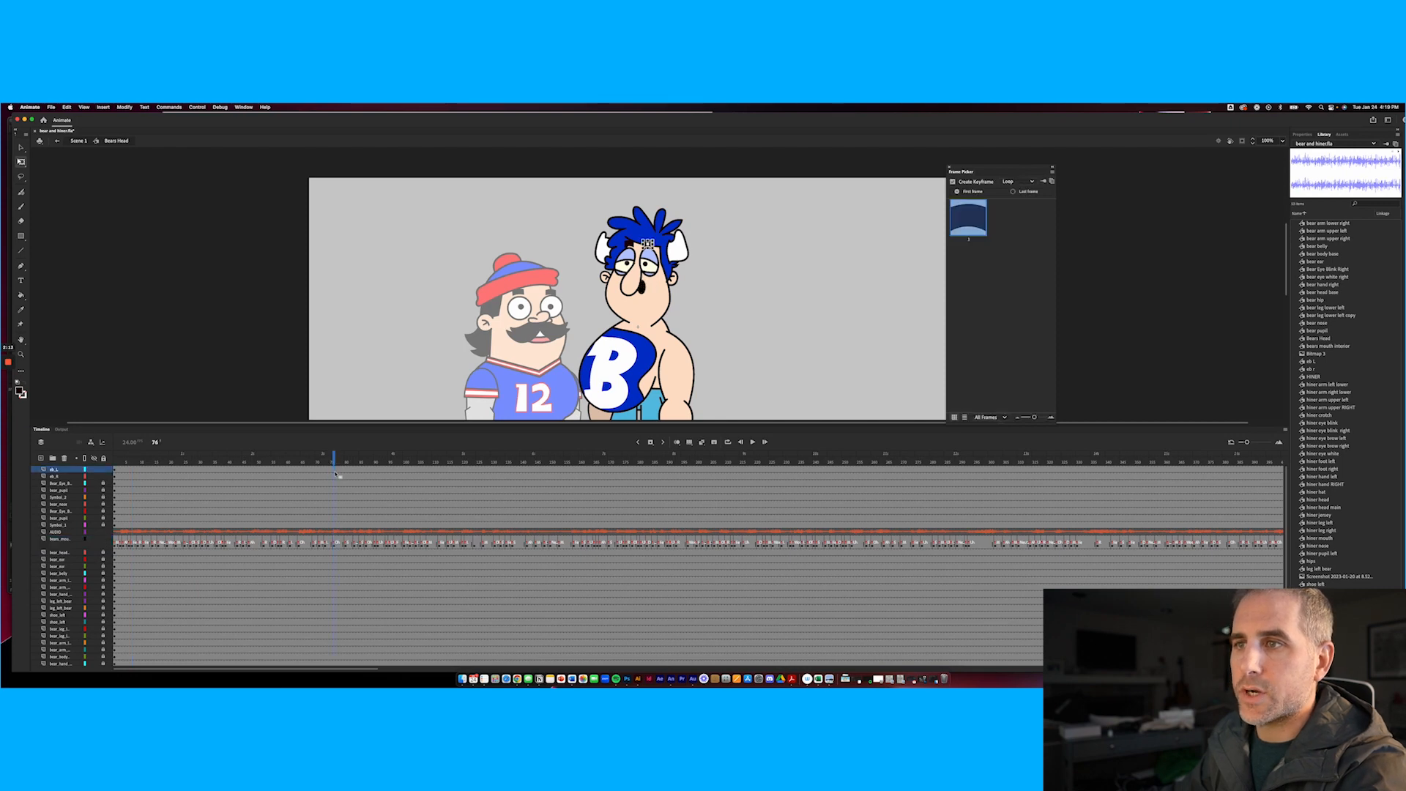
pyautogui.click(334, 477)
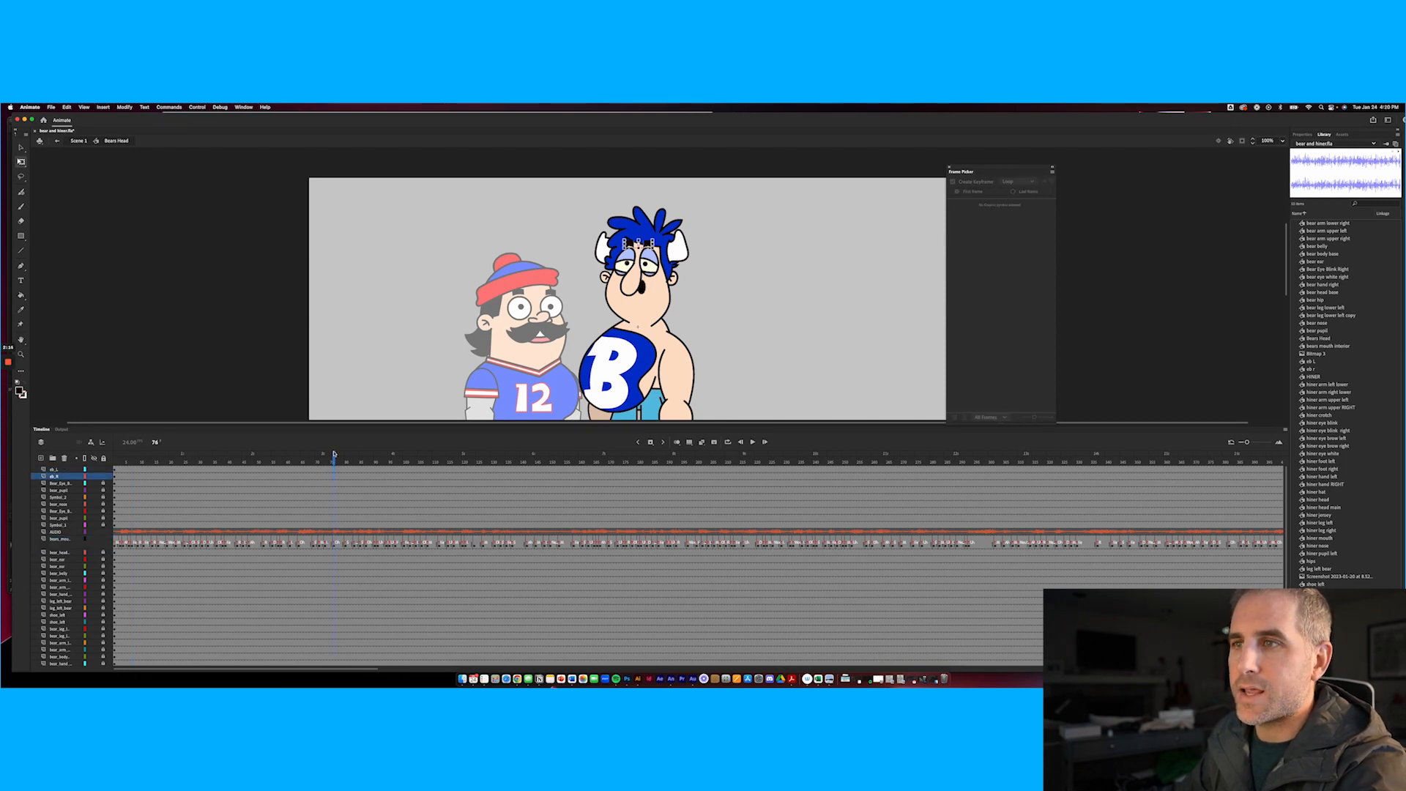
pyautogui.moveTo(335, 458); pyautogui.dragTo(115, 464)
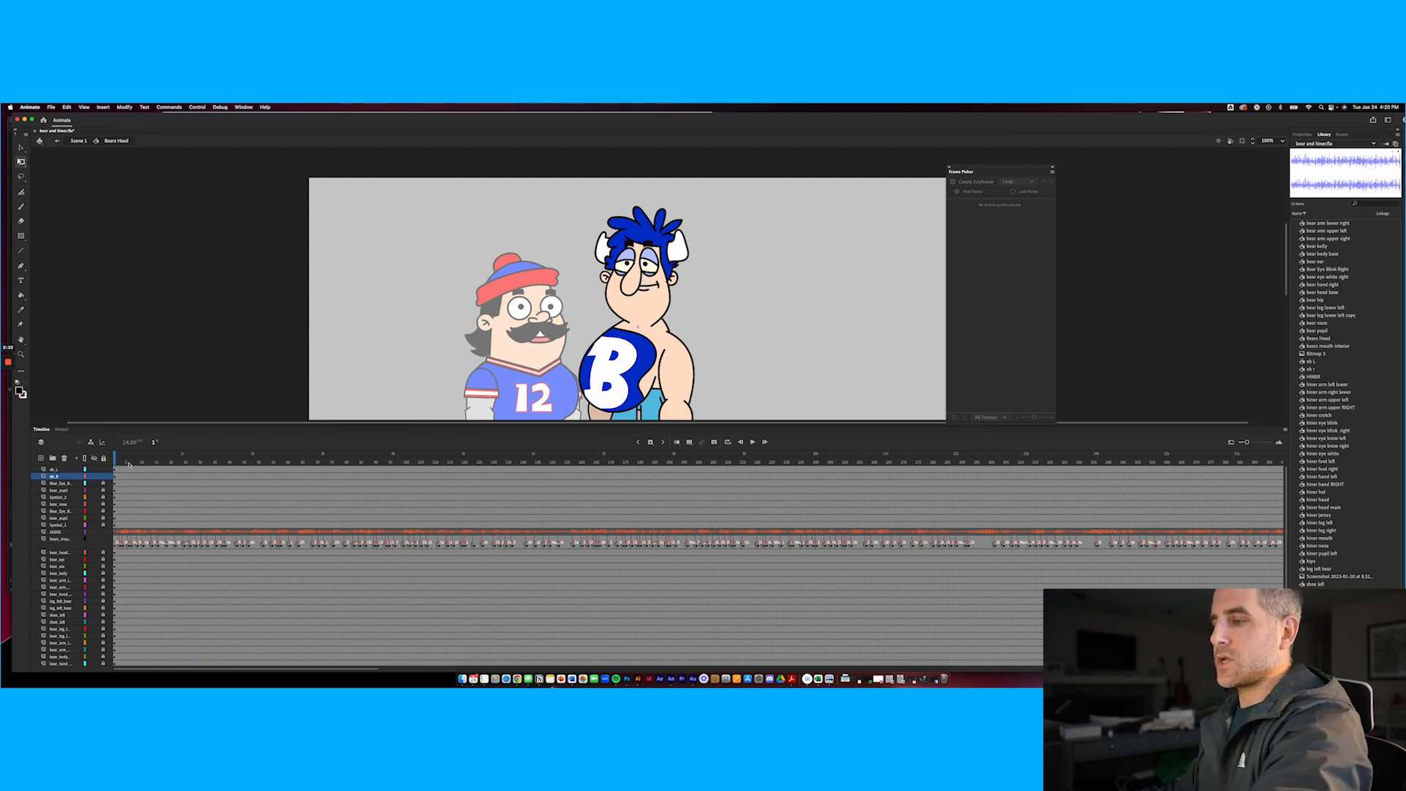
pyautogui.press('Return')
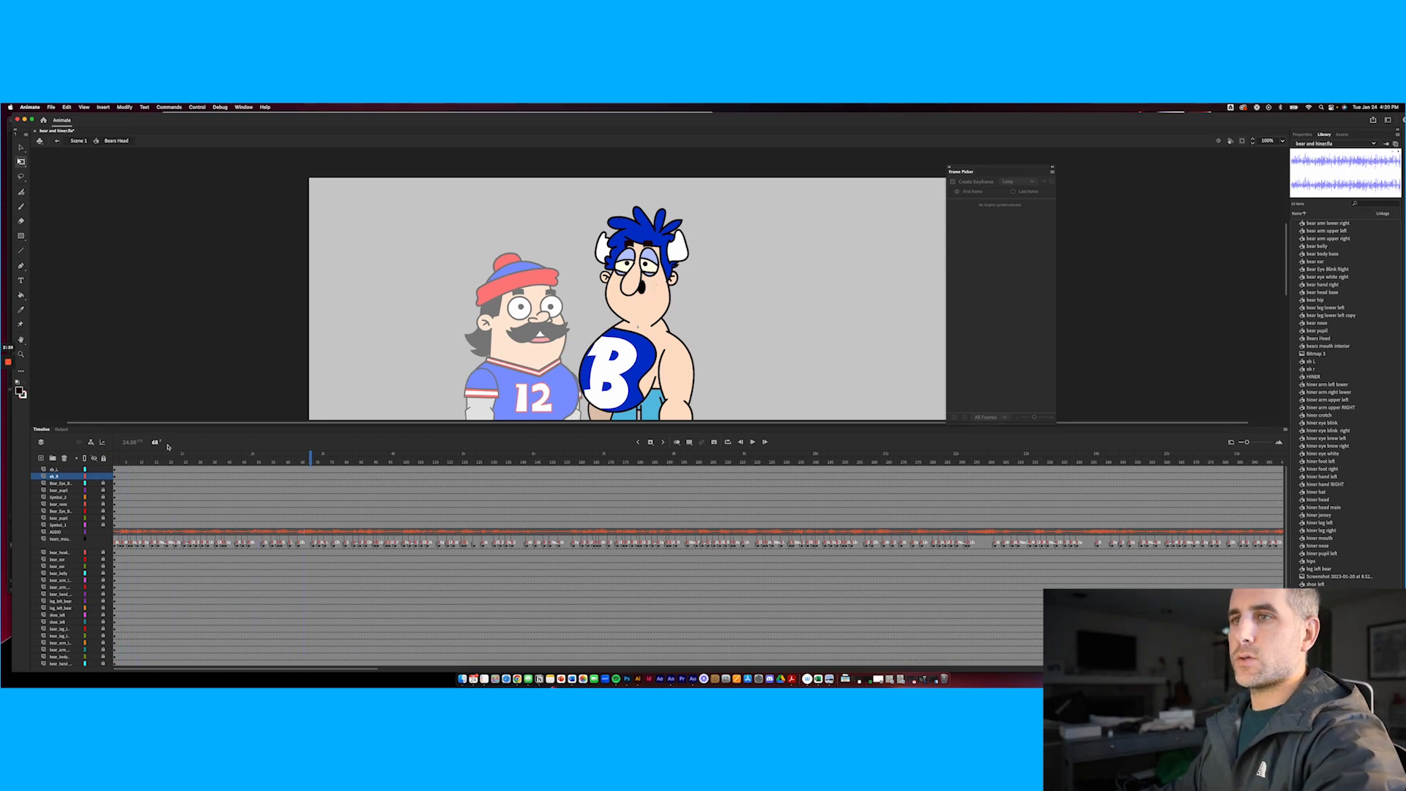
# Insert keyframes at frames 68 and 71 on both eyebrow layers of the horned character
pyautogui.click(310, 474)
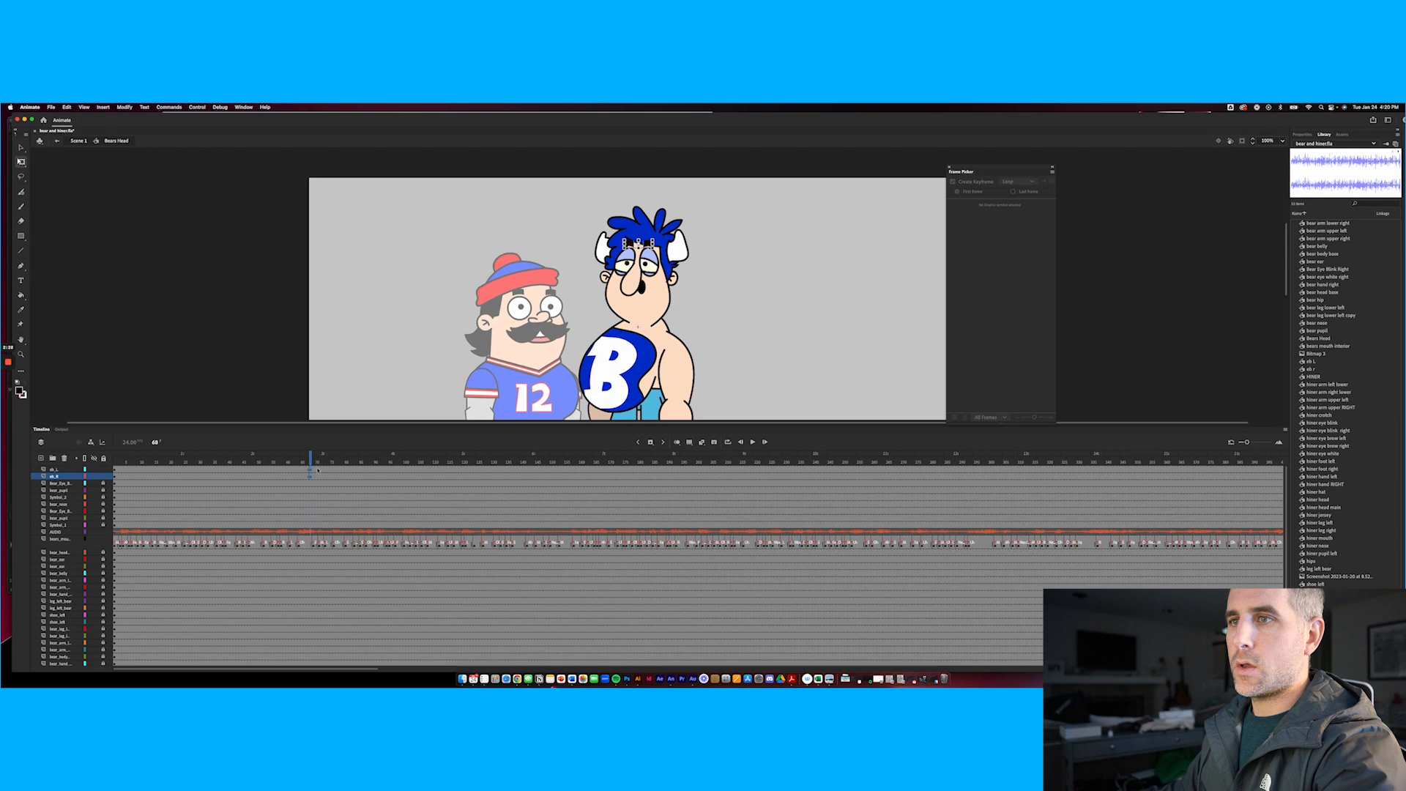
pyautogui.moveTo(320, 470); pyautogui.dragTo(318, 474)
pyautogui.click(311, 474)
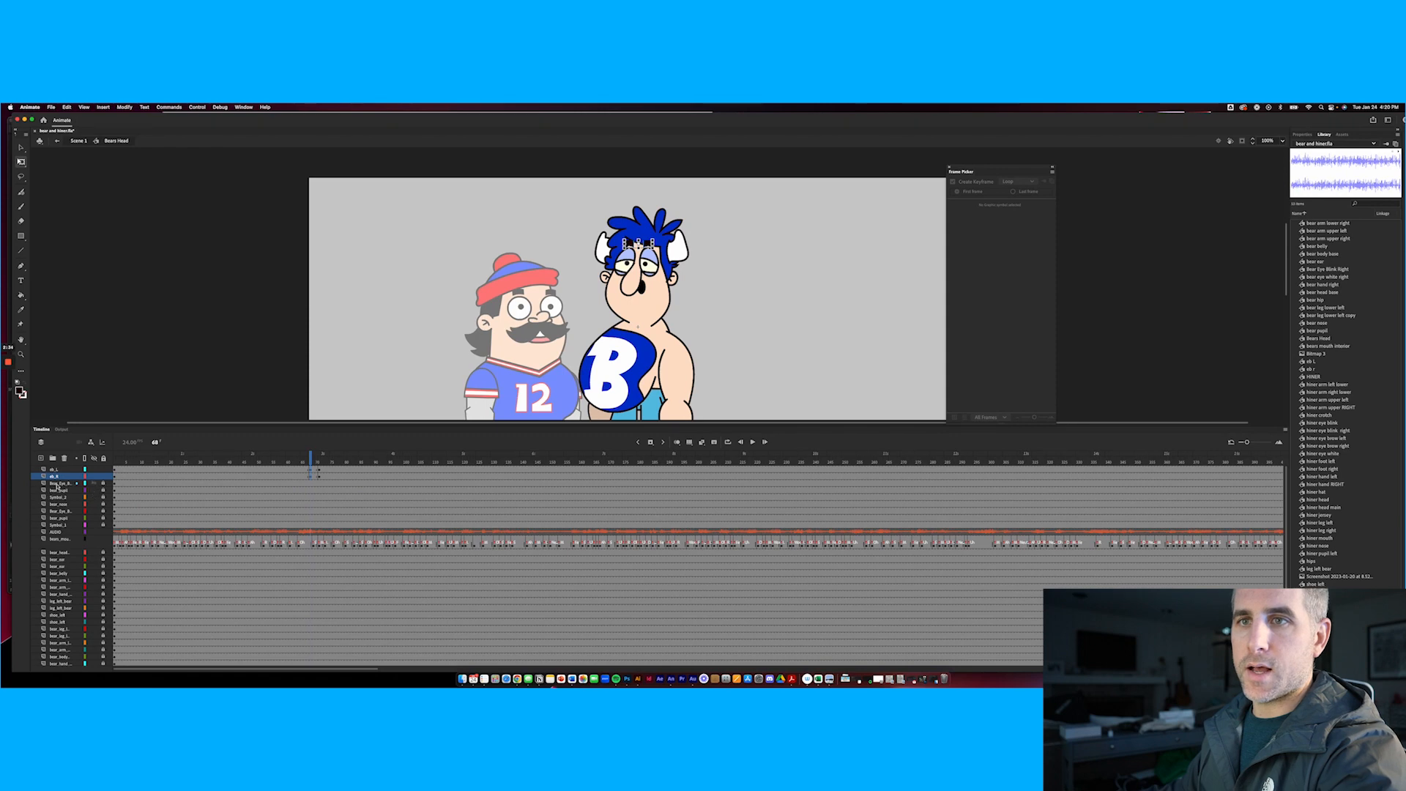
pyautogui.click(710, 260)
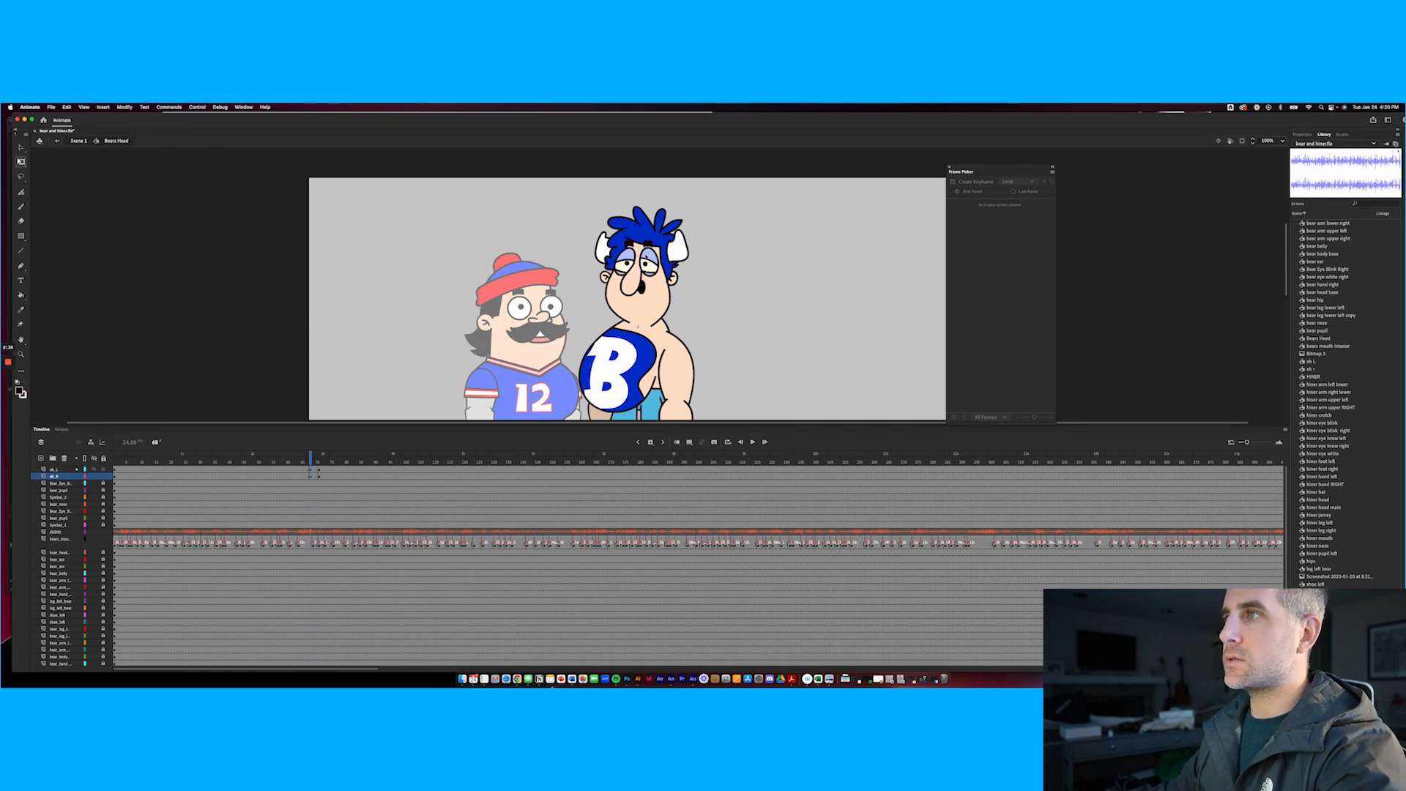
# Unlock the character's layers and insert keyframes at frames 68 and 71 on both eye blink layers
pyautogui.click(63, 484)
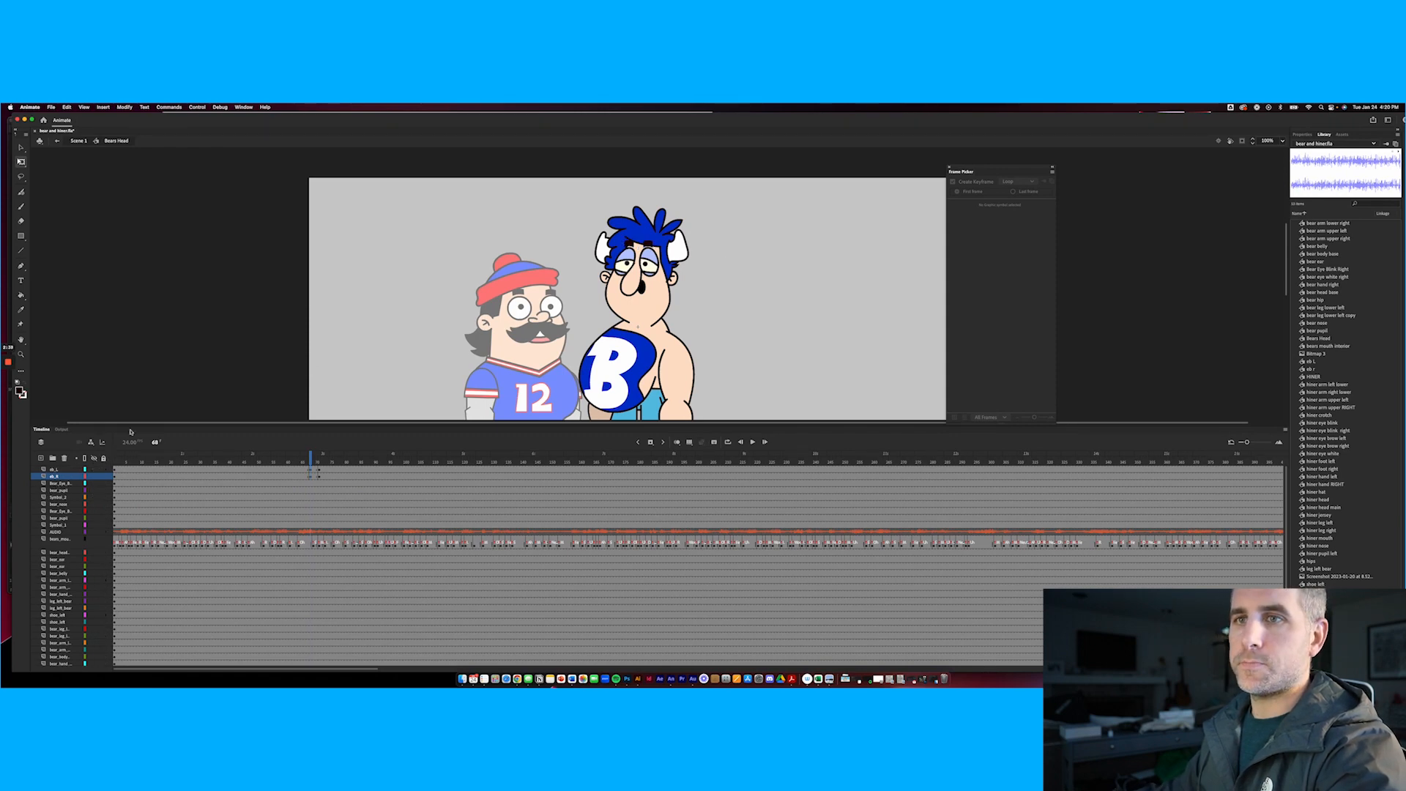
pyautogui.click(240, 507)
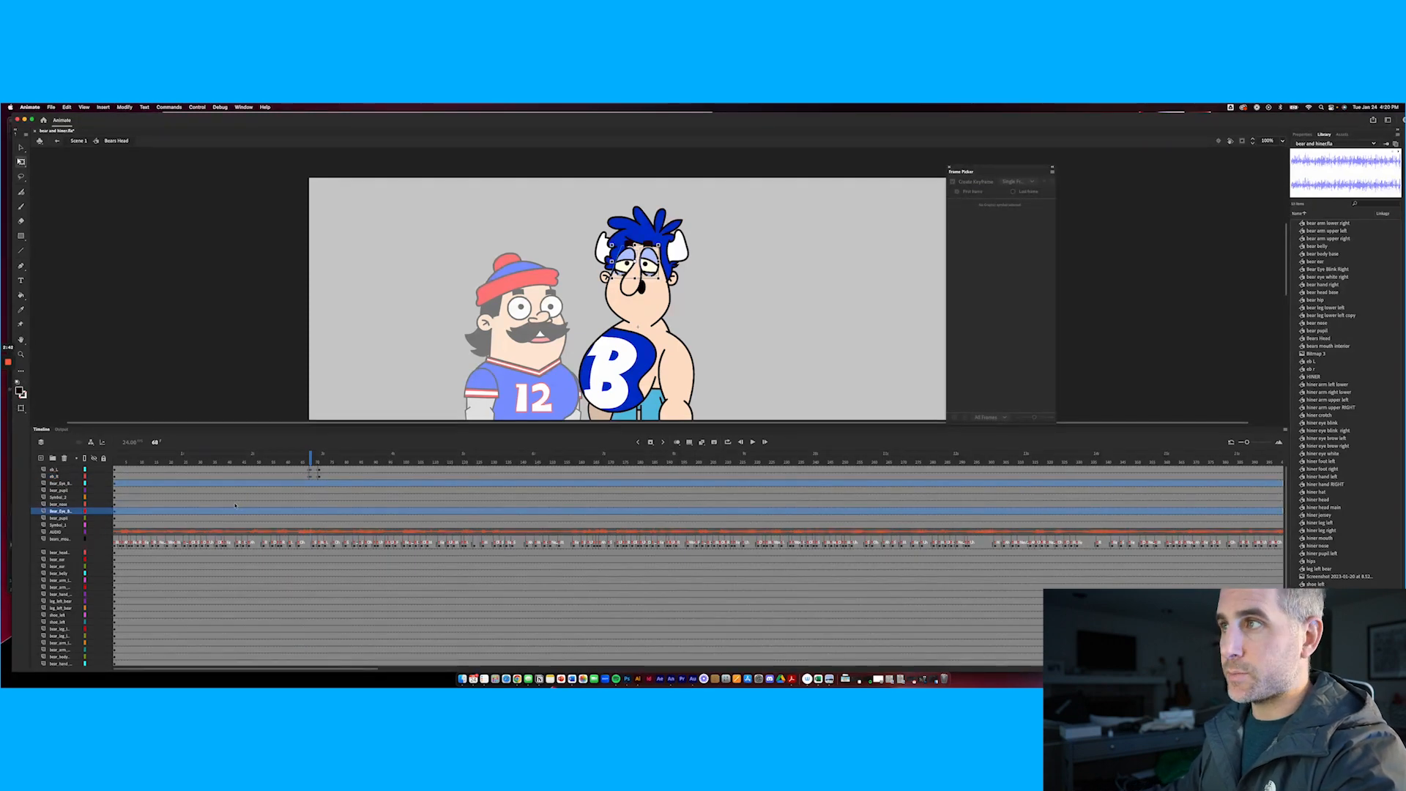
pyautogui.click(312, 484)
pyautogui.click(312, 508)
pyautogui.click(319, 485)
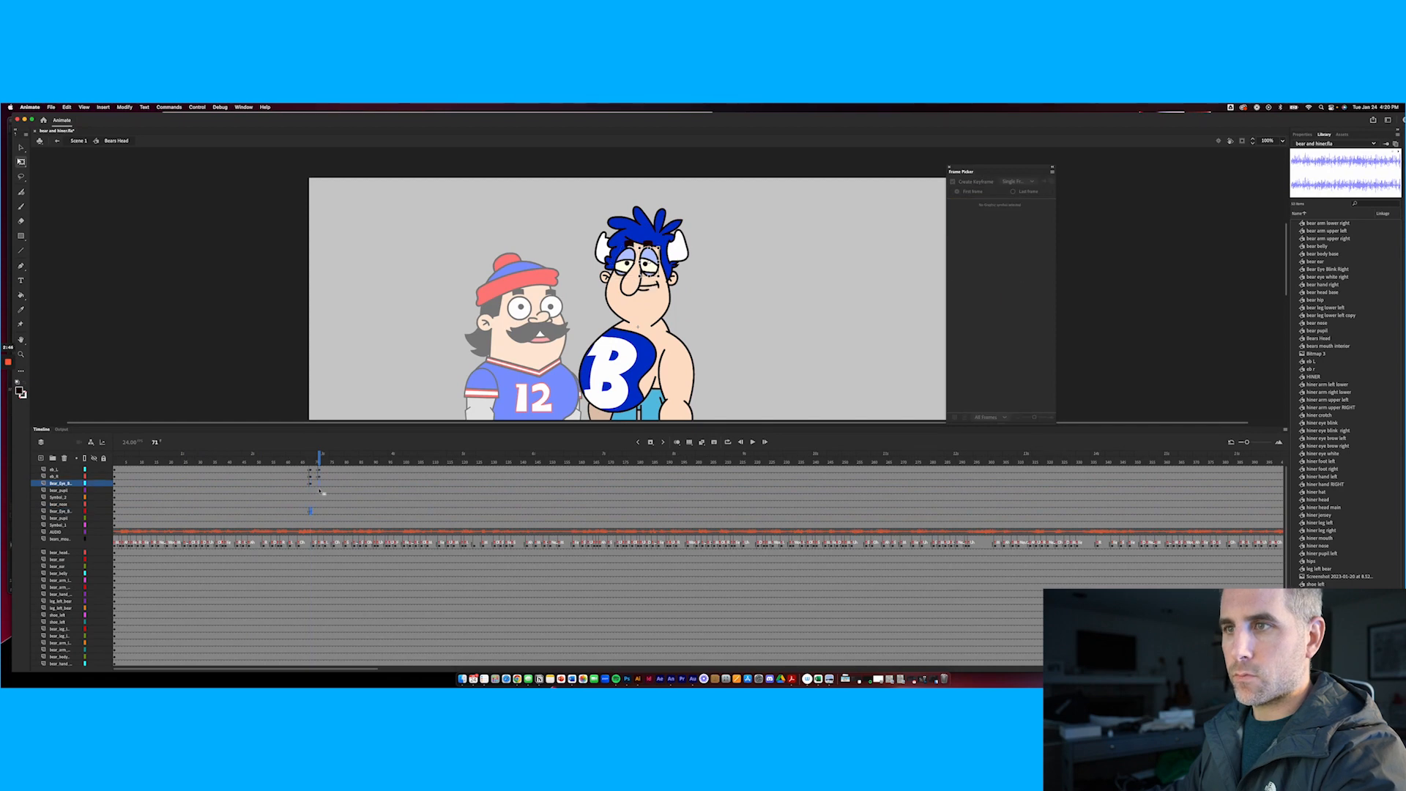
pyautogui.keyDown('shift'); pyautogui.click(318, 510); pyautogui.keyUp('shift')
pyautogui.click(314, 485)
pyautogui.click(318, 512)
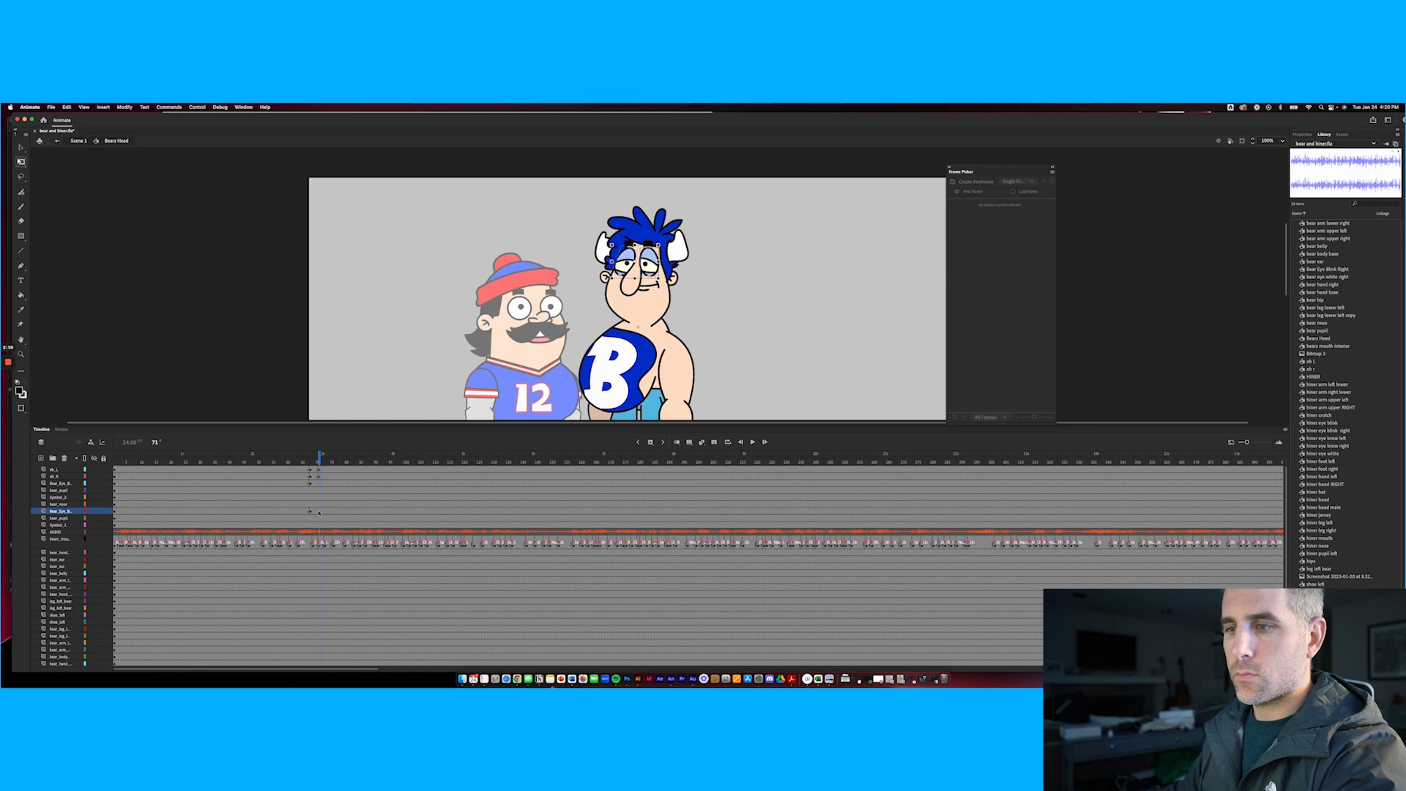
# Select both eyelid symbols at frame 68, set their first frame to 2, and scrub back to check the blink
pyautogui.click(310, 484)
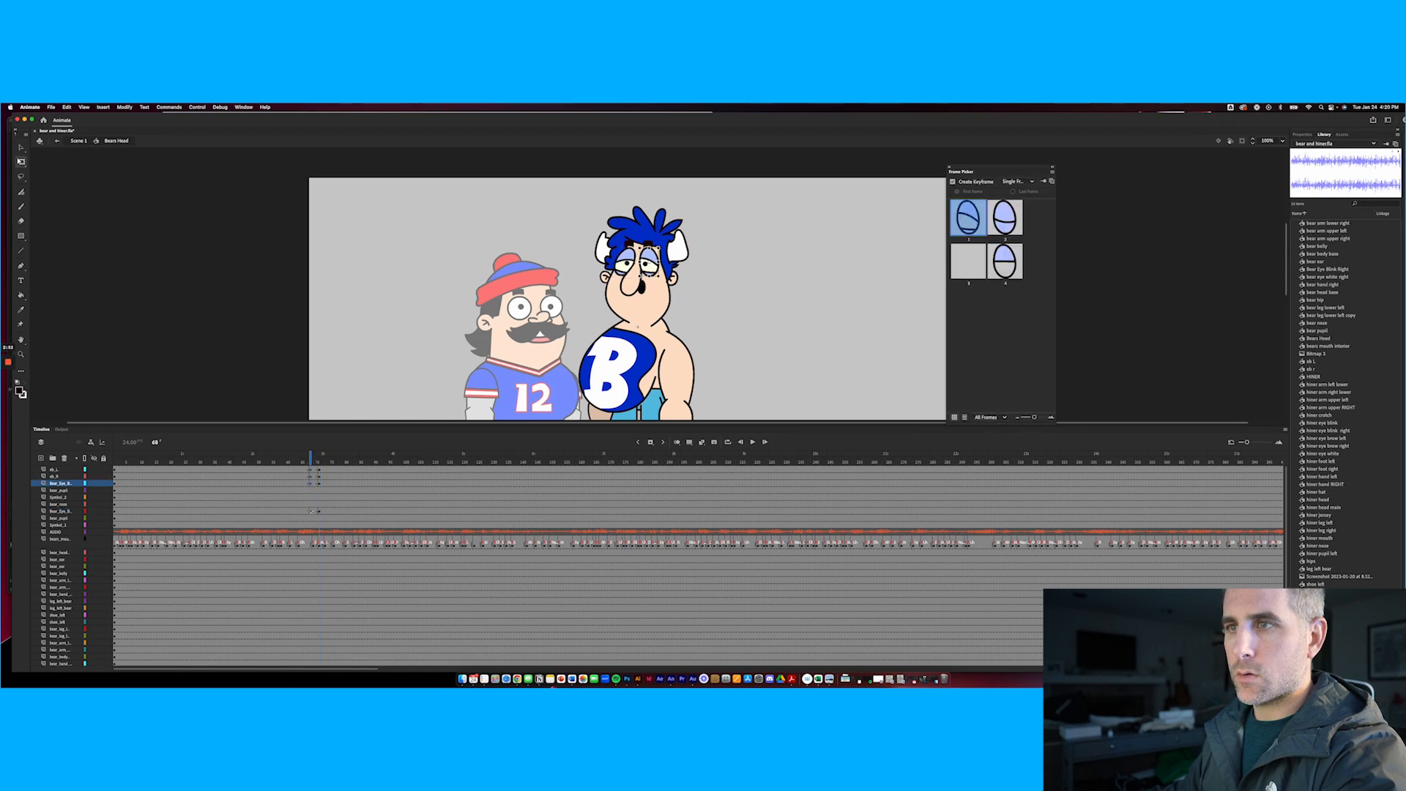
pyautogui.click(317, 512)
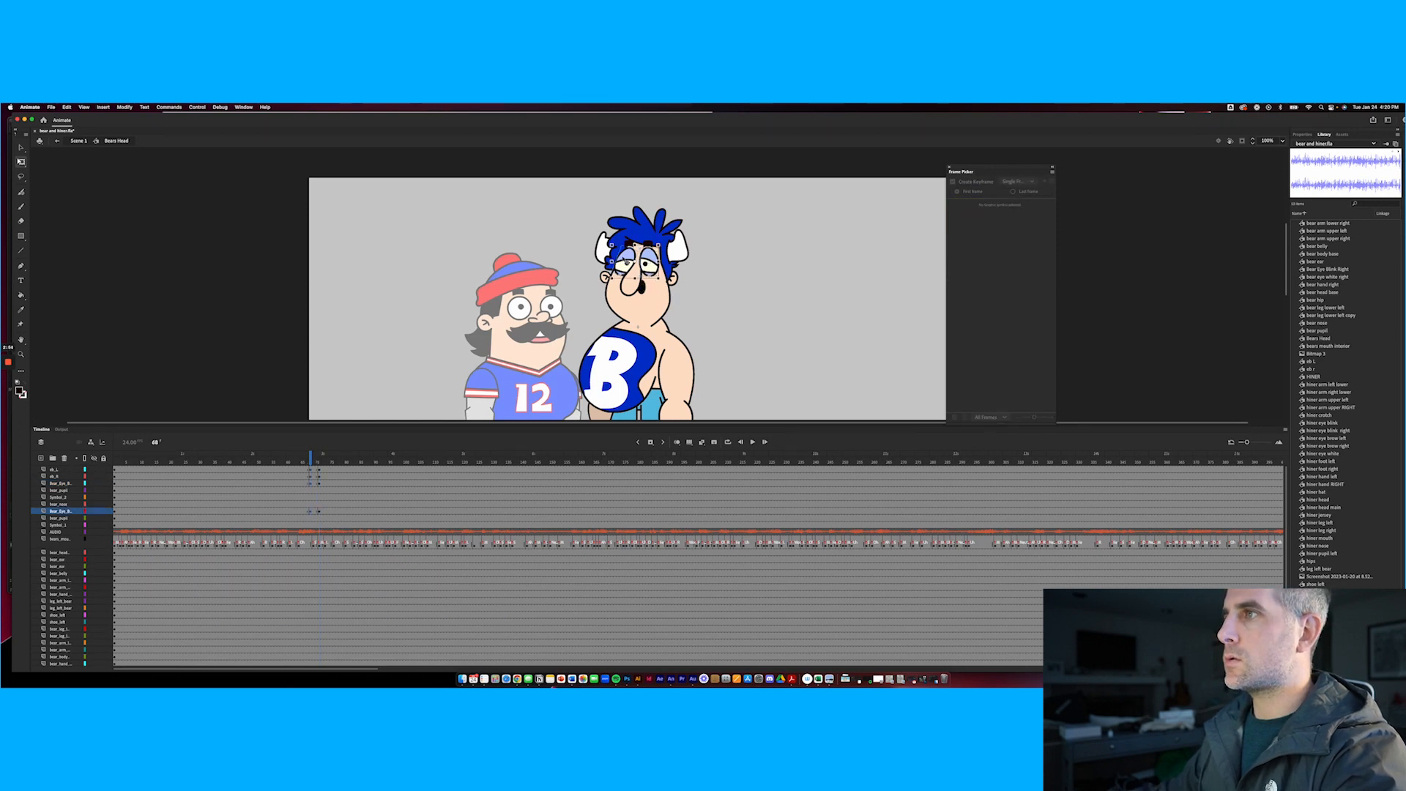
pyautogui.click(1310, 134)
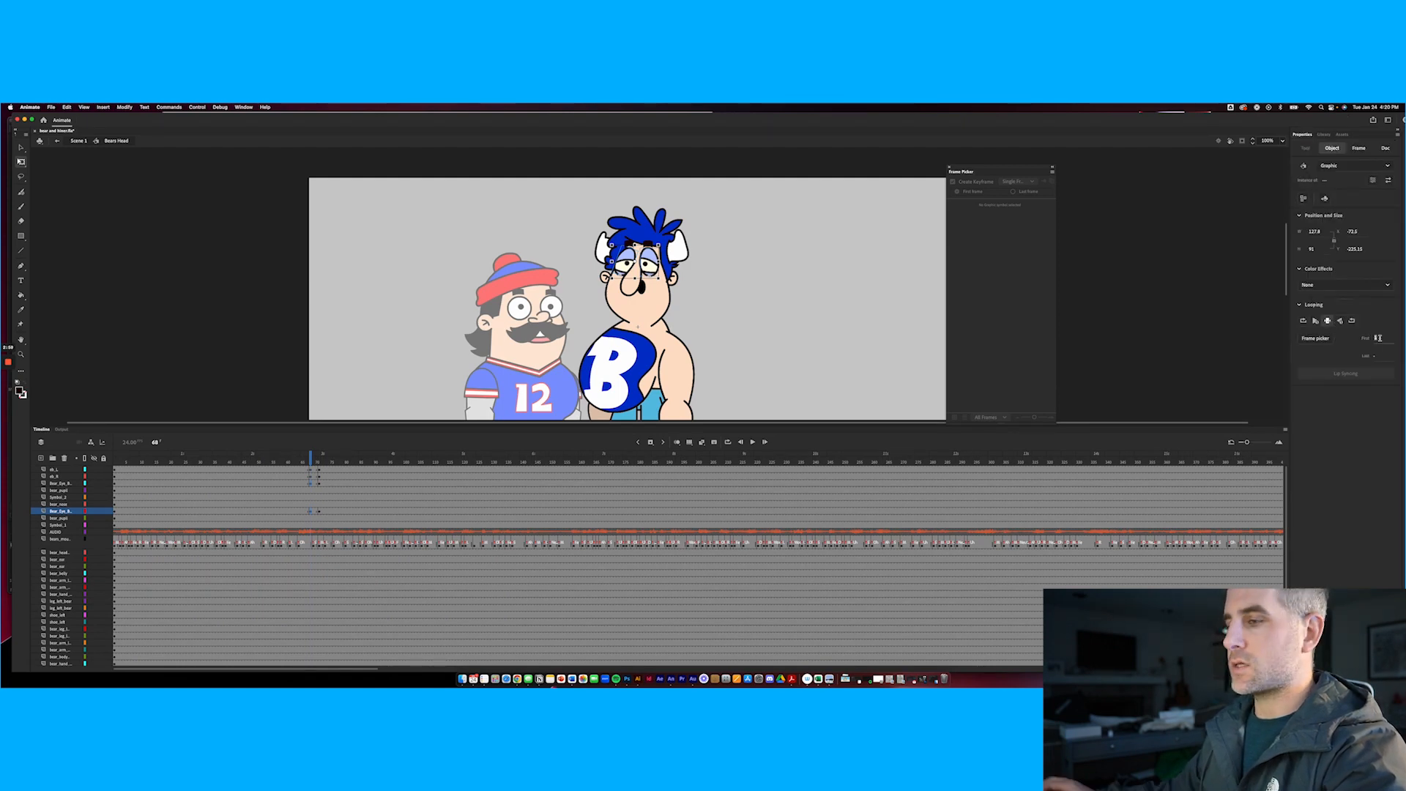
pyautogui.write('2')
pyautogui.press('Return')
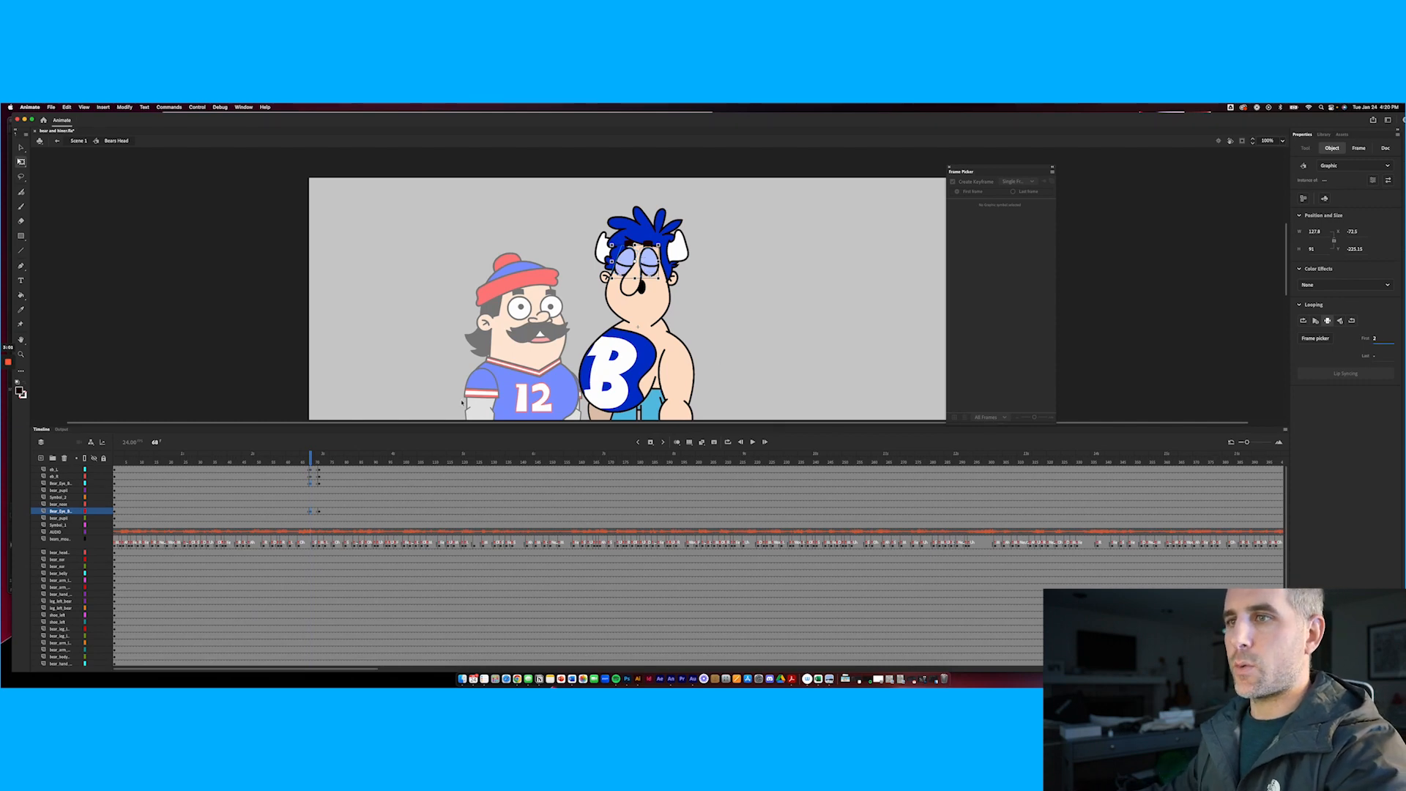
pyautogui.moveTo(315, 454); pyautogui.dragTo(264, 464)
# Copy the blink at frames 68 to 71 on the upper eye blink layer and paste it around frame 135
pyautogui.click(313, 483)
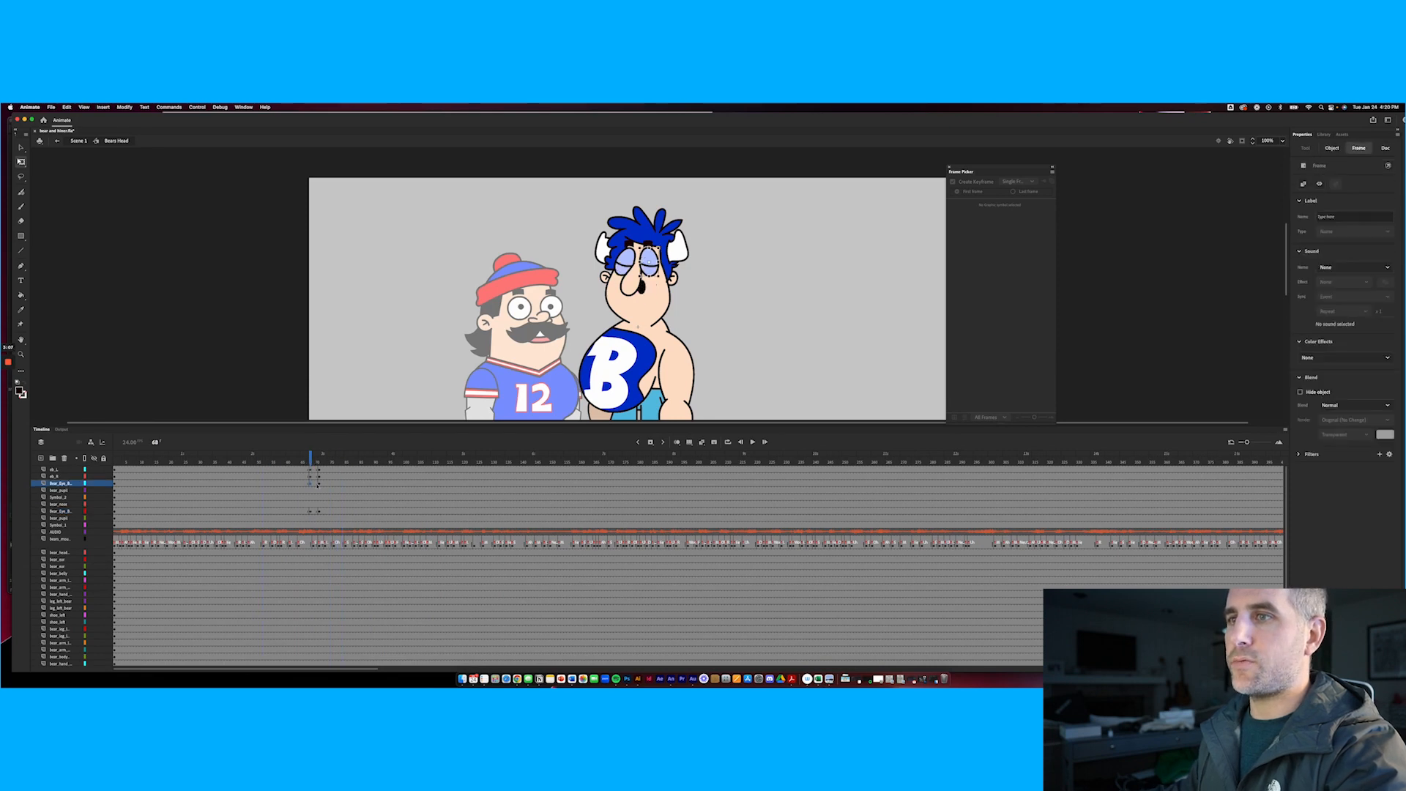
pyautogui.click(319, 484)
pyautogui.rightClick(318, 485)
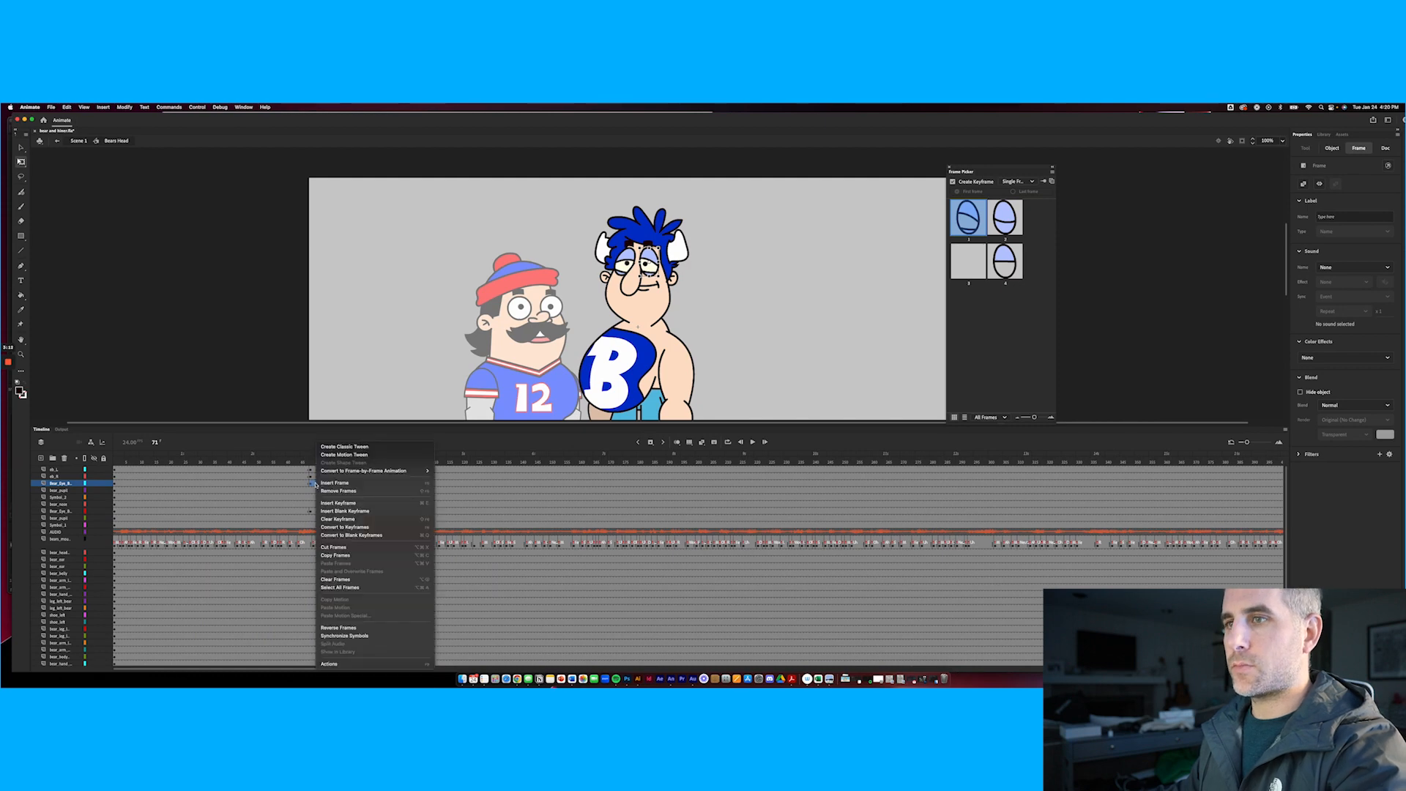
pyautogui.click(332, 555)
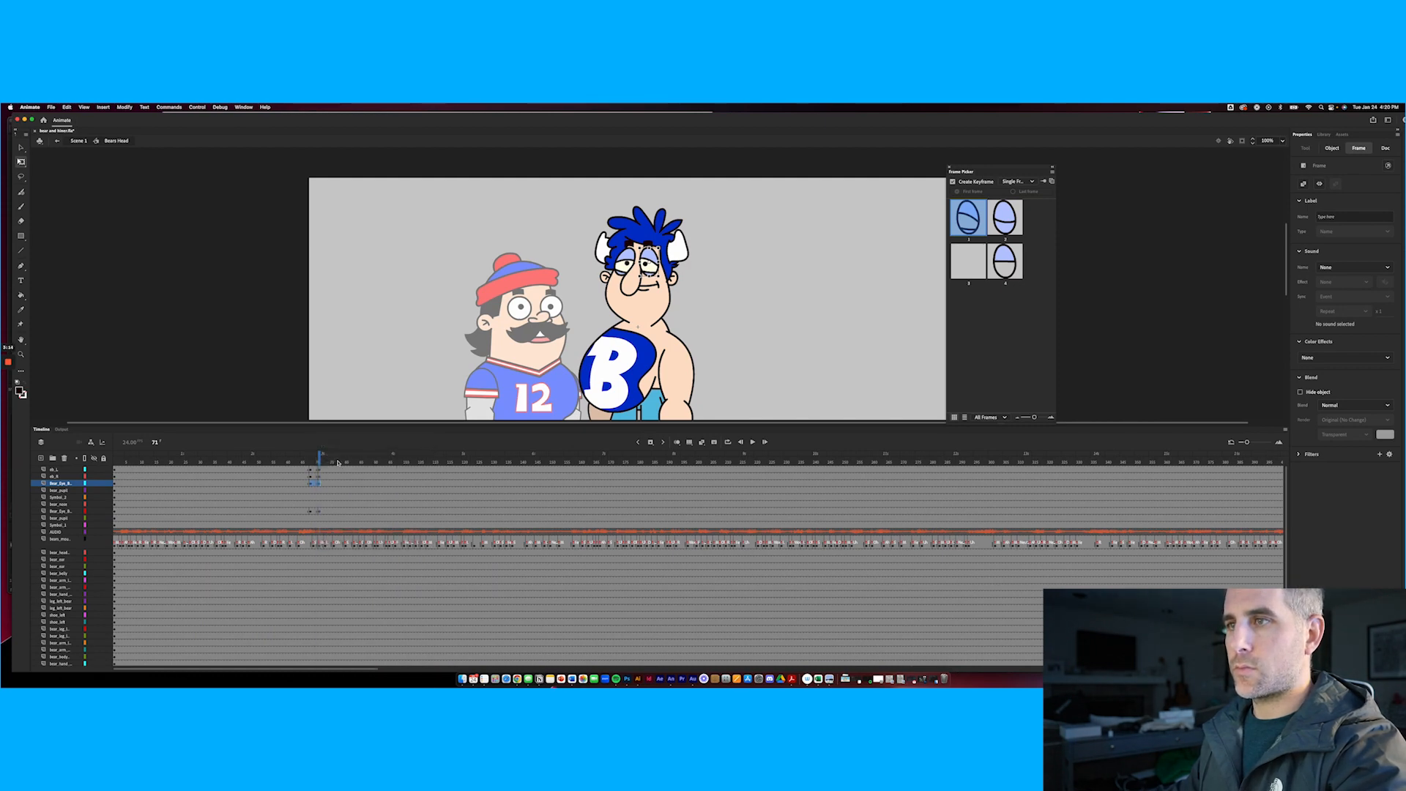
pyautogui.click(509, 485)
pyautogui.rightClick(508, 485)
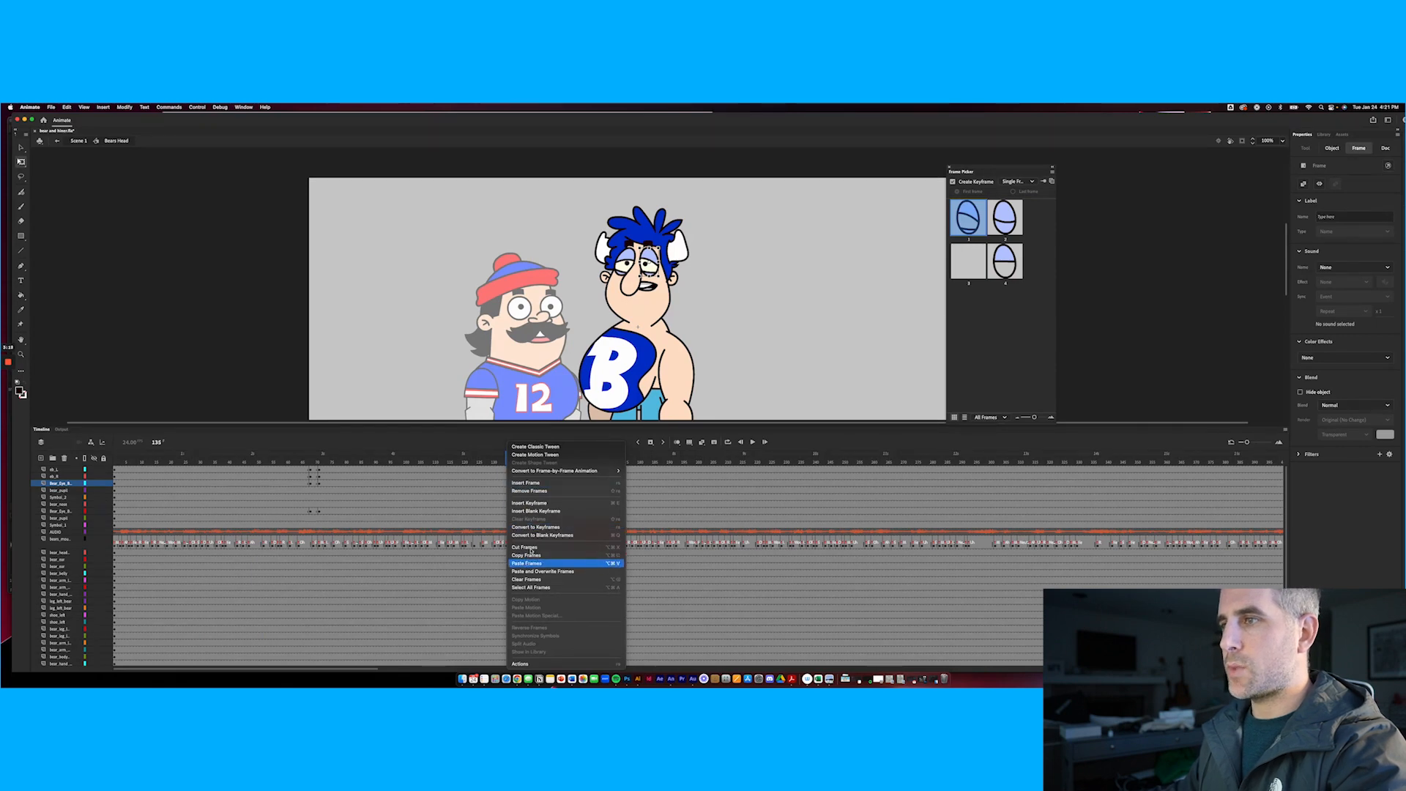
pyautogui.click(527, 563)
pyautogui.moveTo(506, 460)
pyautogui.mouseDown()
pyautogui.moveTo(489, 461)
pyautogui.moveTo(519, 461)
pyautogui.mouseUp()
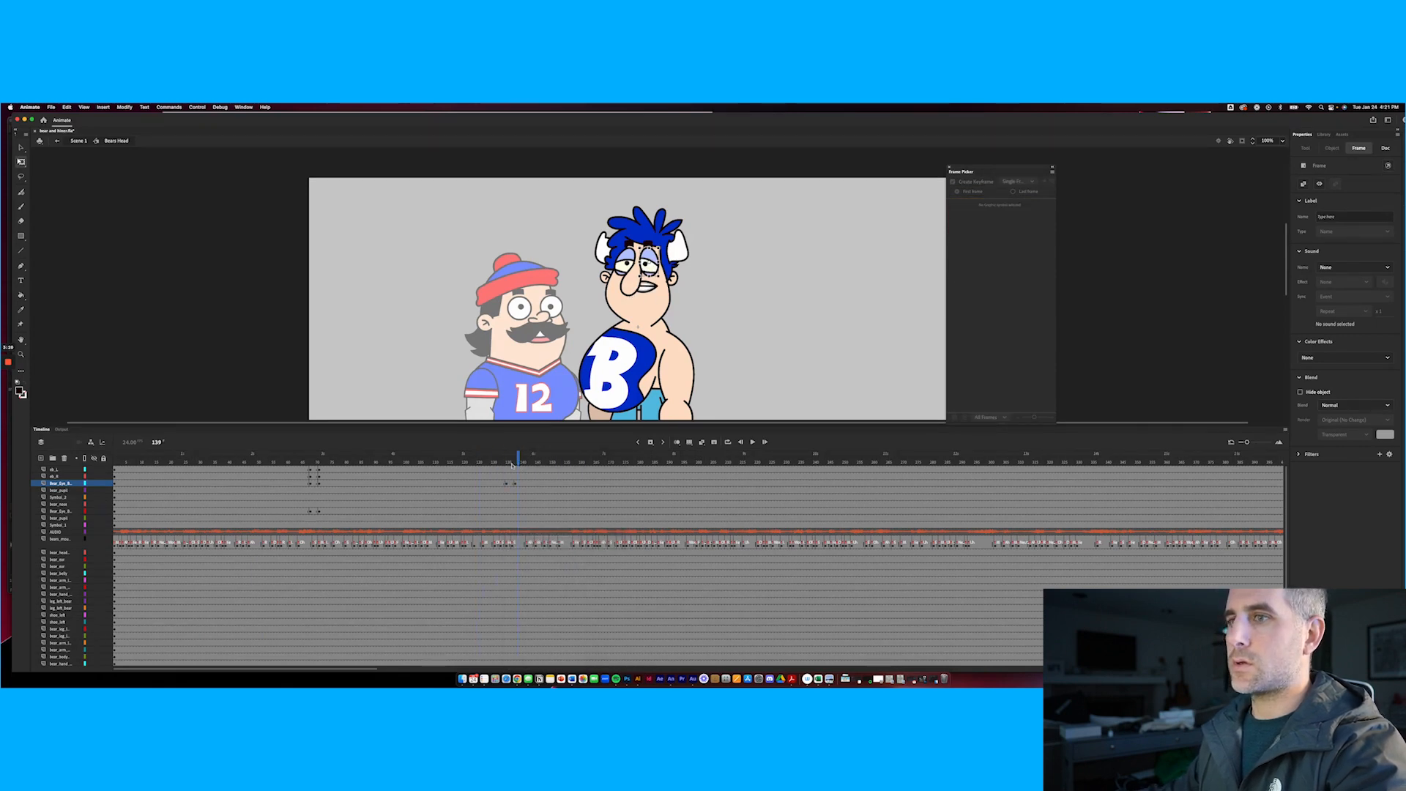
# Copy the blink at frames 68 to 71 on the lower eye blink layer, paste it around frame 135, and scrub through it
pyautogui.click(313, 511)
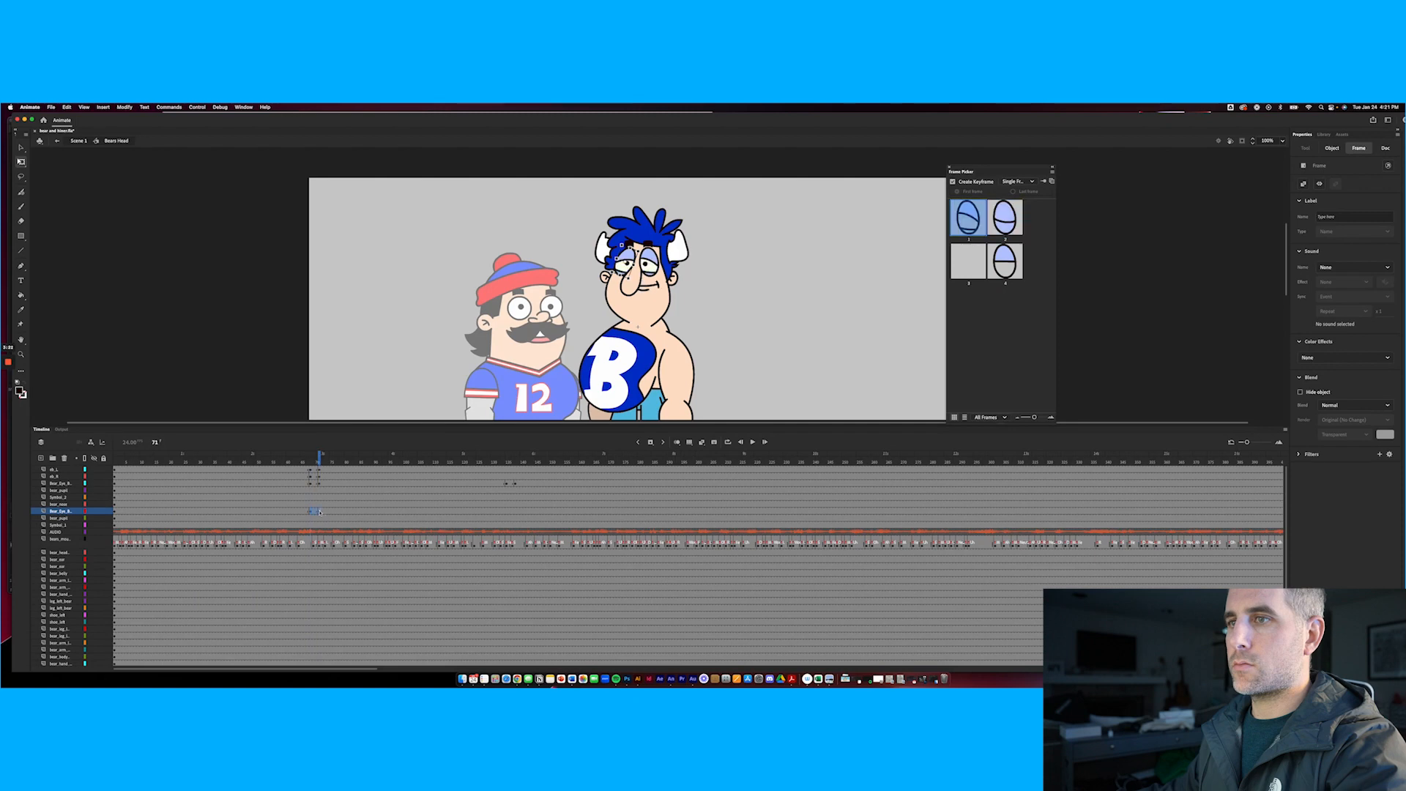
pyautogui.rightClick(314, 512)
pyautogui.click(343, 555)
pyautogui.click(508, 513)
pyautogui.rightClick(510, 514)
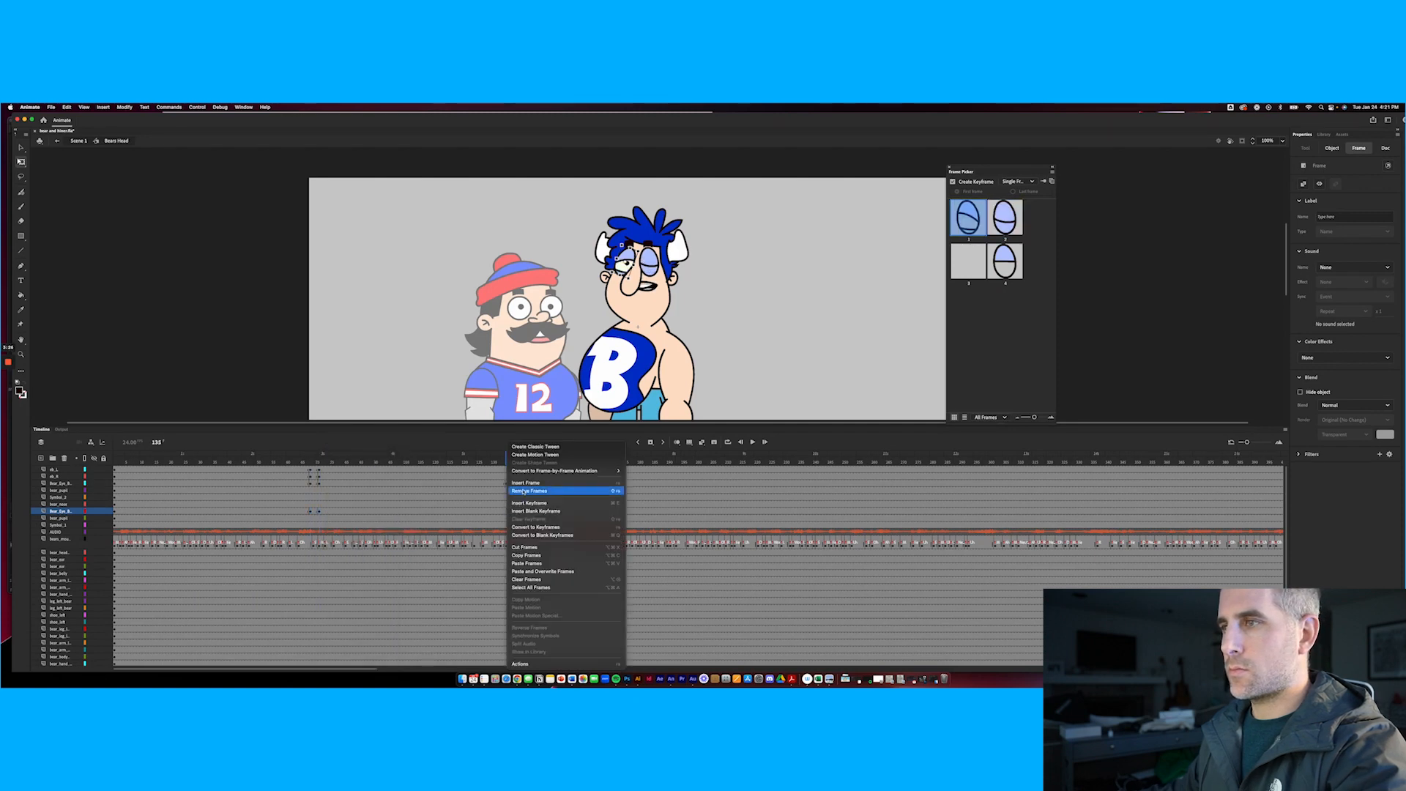
pyautogui.click(523, 563)
pyautogui.moveTo(508, 462); pyautogui.dragTo(405, 464)
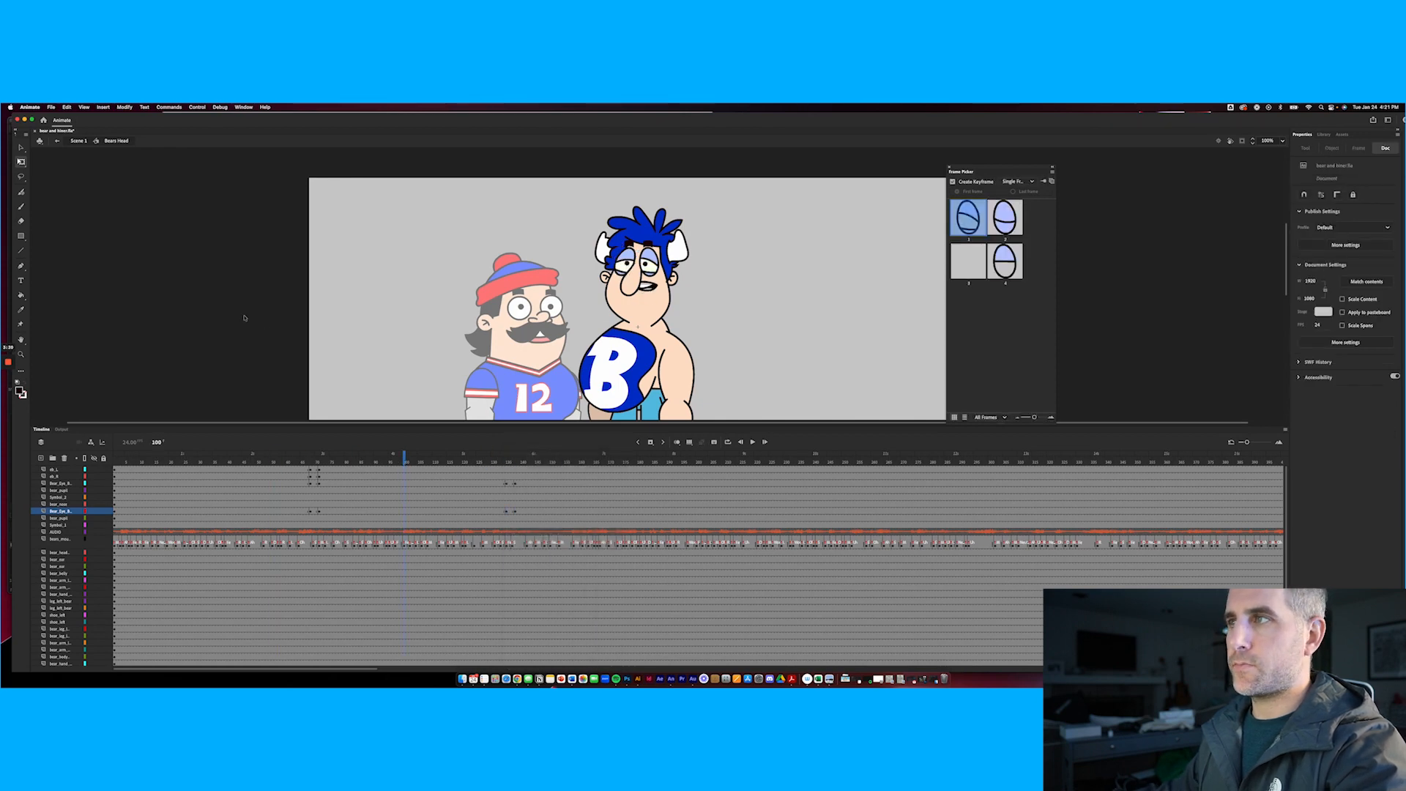
# Exit to Scene 1, deselect the horned character, and play the scene with its audio from frame 1
pyautogui.doubleClick(245, 317)
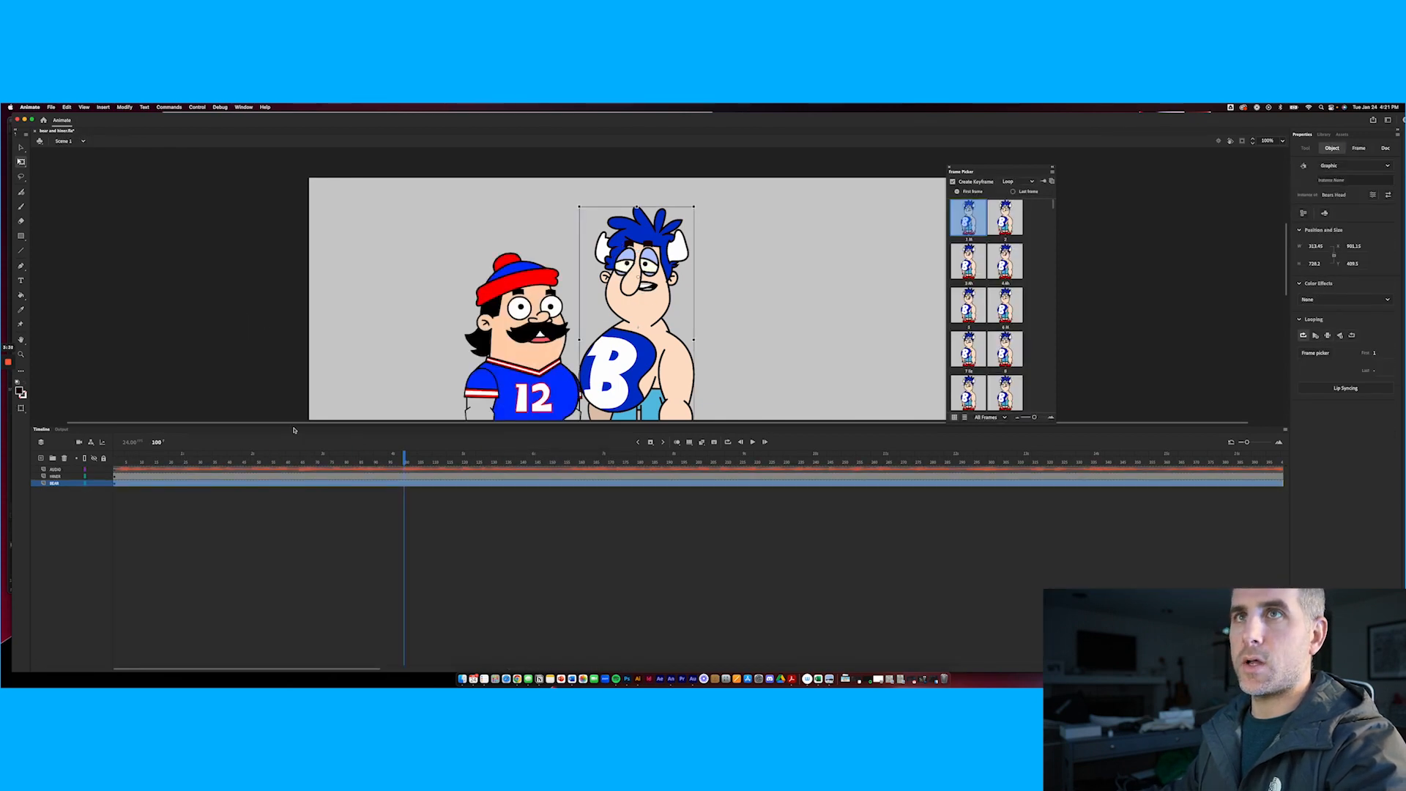
pyautogui.click(255, 352)
pyautogui.click(115, 463)
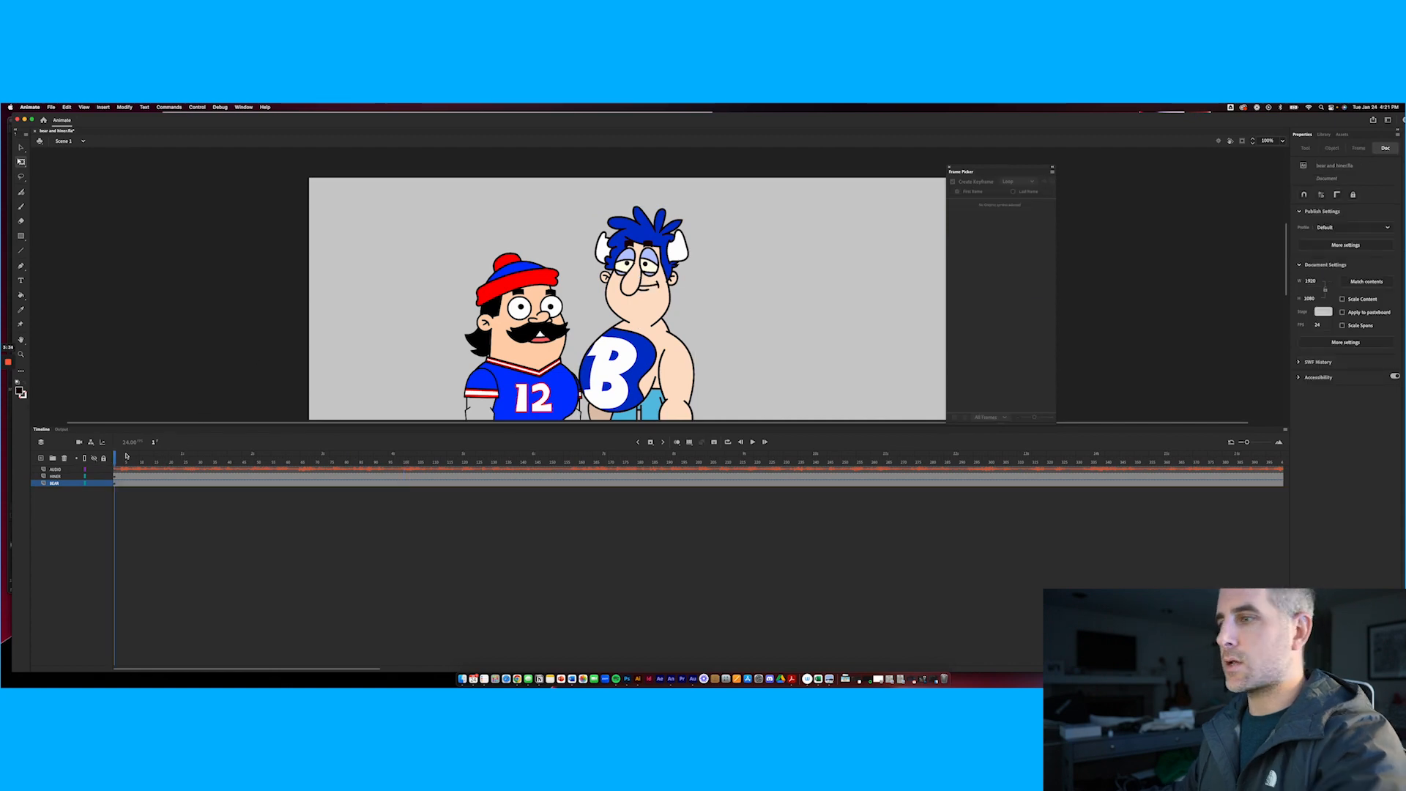
pyautogui.press('Return')
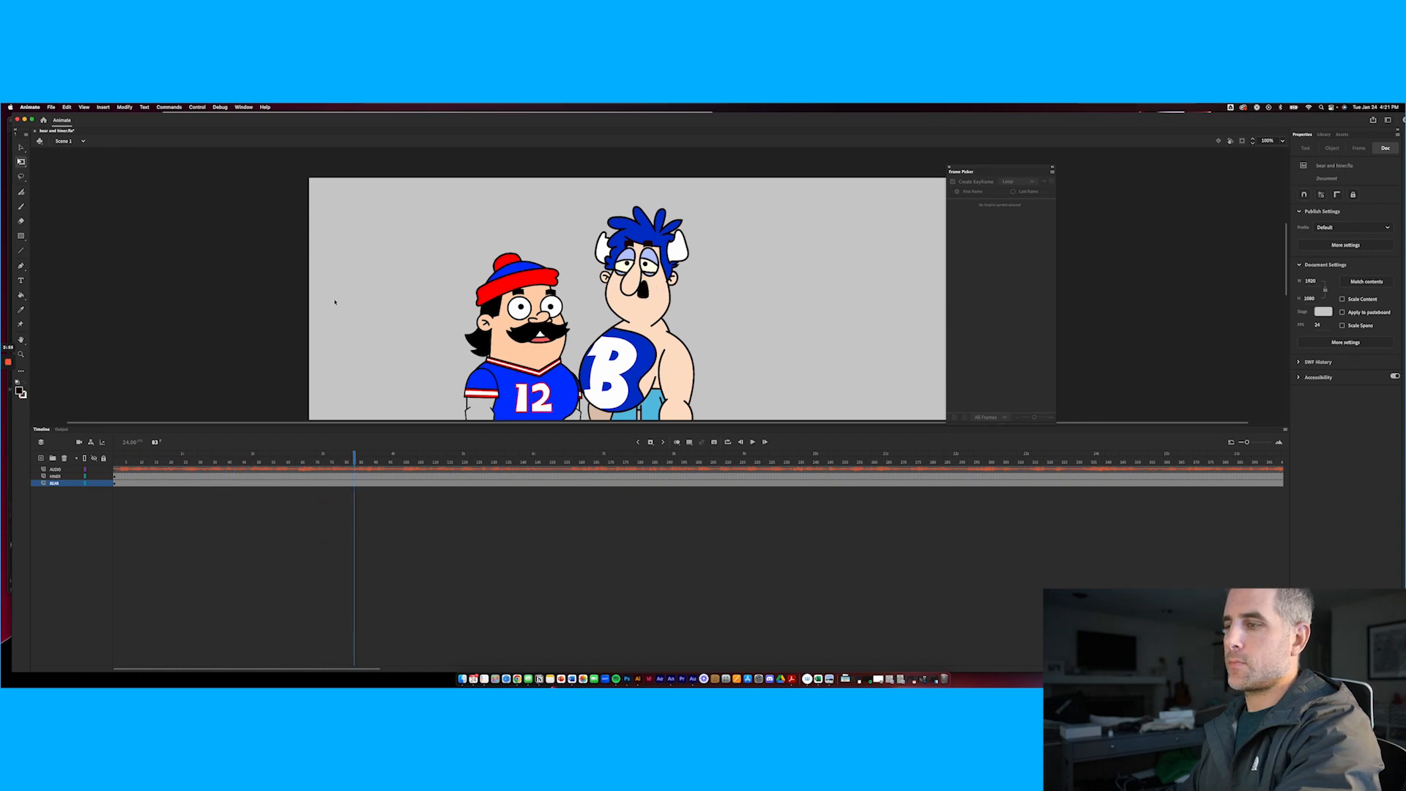
# Move both characters to the middle of the stage, show it at 100%, and shrink the timeline to reveal their full bodies
pyautogui.press('super+minus')
pyautogui.moveTo(417, 309); pyautogui.dragTo(402, 265)
pyautogui.moveTo(497, 228); pyautogui.dragTo(638, 292)
pyautogui.click(729, 335)
pyautogui.press('super+1')
pyautogui.moveTo(508, 426); pyautogui.dragTo(508, 525)
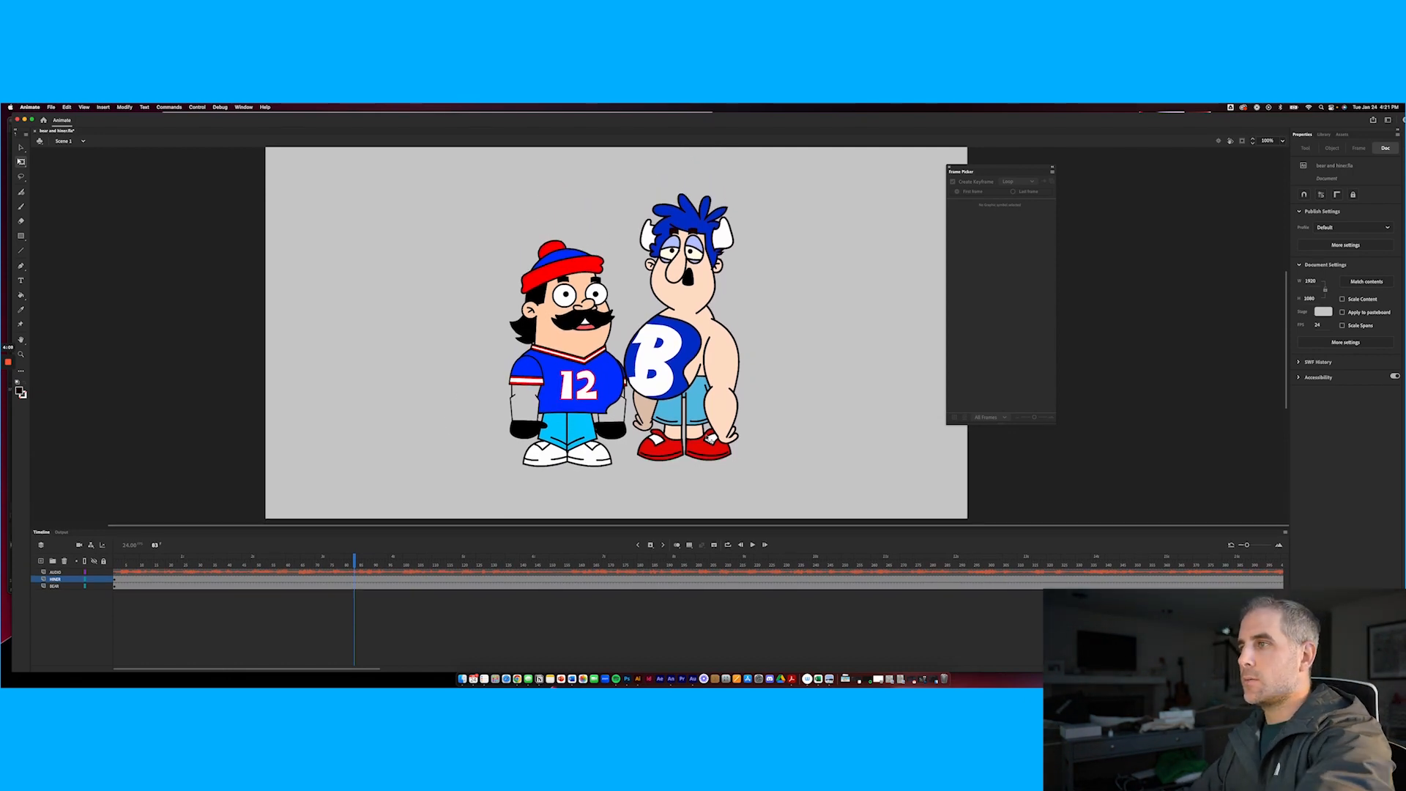
# Inside the horned character's symbol, select both legs and shoes together, shift them slightly right under the body, and return to Scene 1
pyautogui.click(696, 412)
pyautogui.click(696, 418)
pyautogui.keyDown('shift'); pyautogui.click(696, 432); pyautogui.keyUp('shift')
pyautogui.keyDown('shift'); pyautogui.click(705, 449); pyautogui.keyUp('shift')
pyautogui.moveTo(701, 440); pyautogui.dragTo(698, 442)
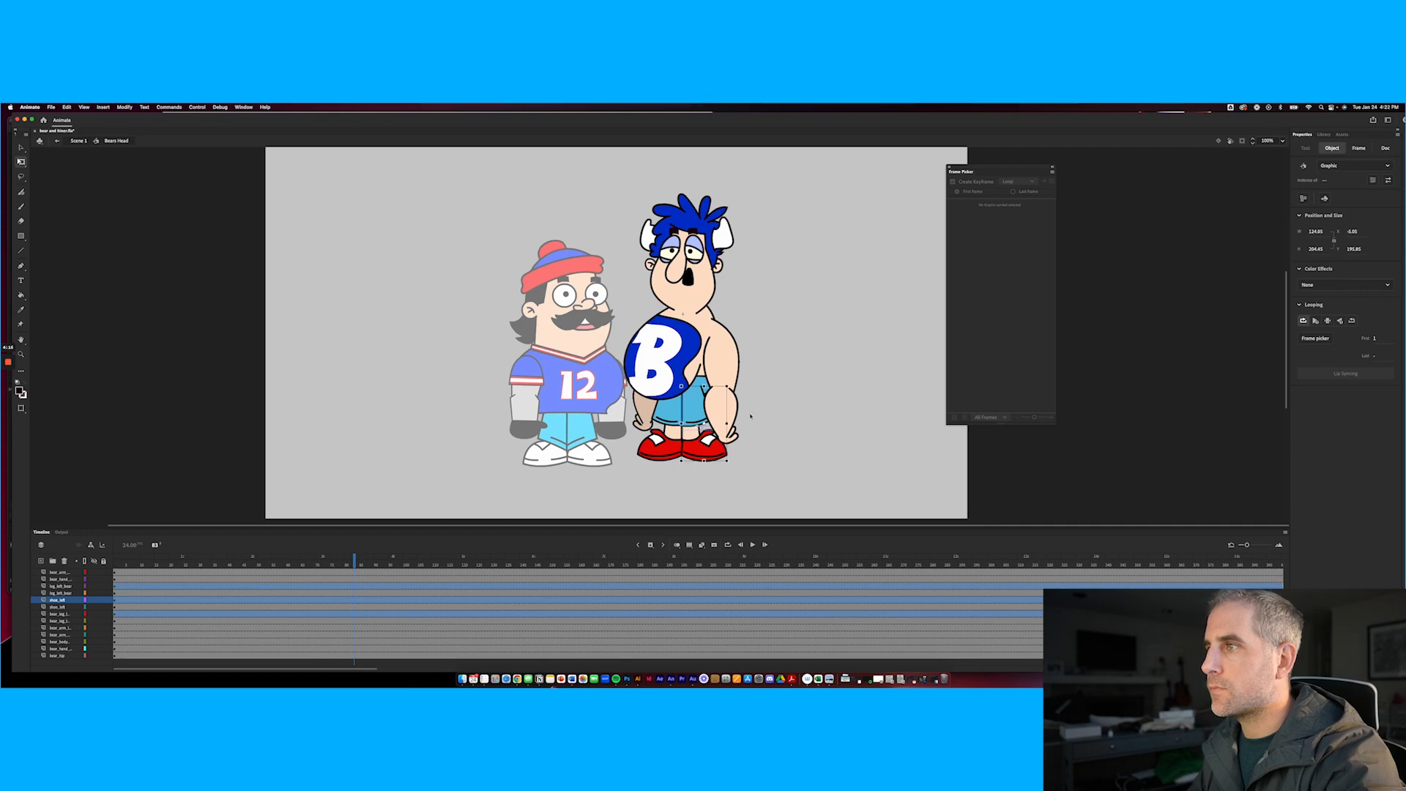
pyautogui.keyDown('shift'); pyautogui.click(668, 418); pyautogui.keyUp('shift')
pyautogui.keyDown('shift'); pyautogui.click(669, 432); pyautogui.keyUp('shift')
pyautogui.keyDown('shift'); pyautogui.click(668, 452); pyautogui.keyUp('shift')
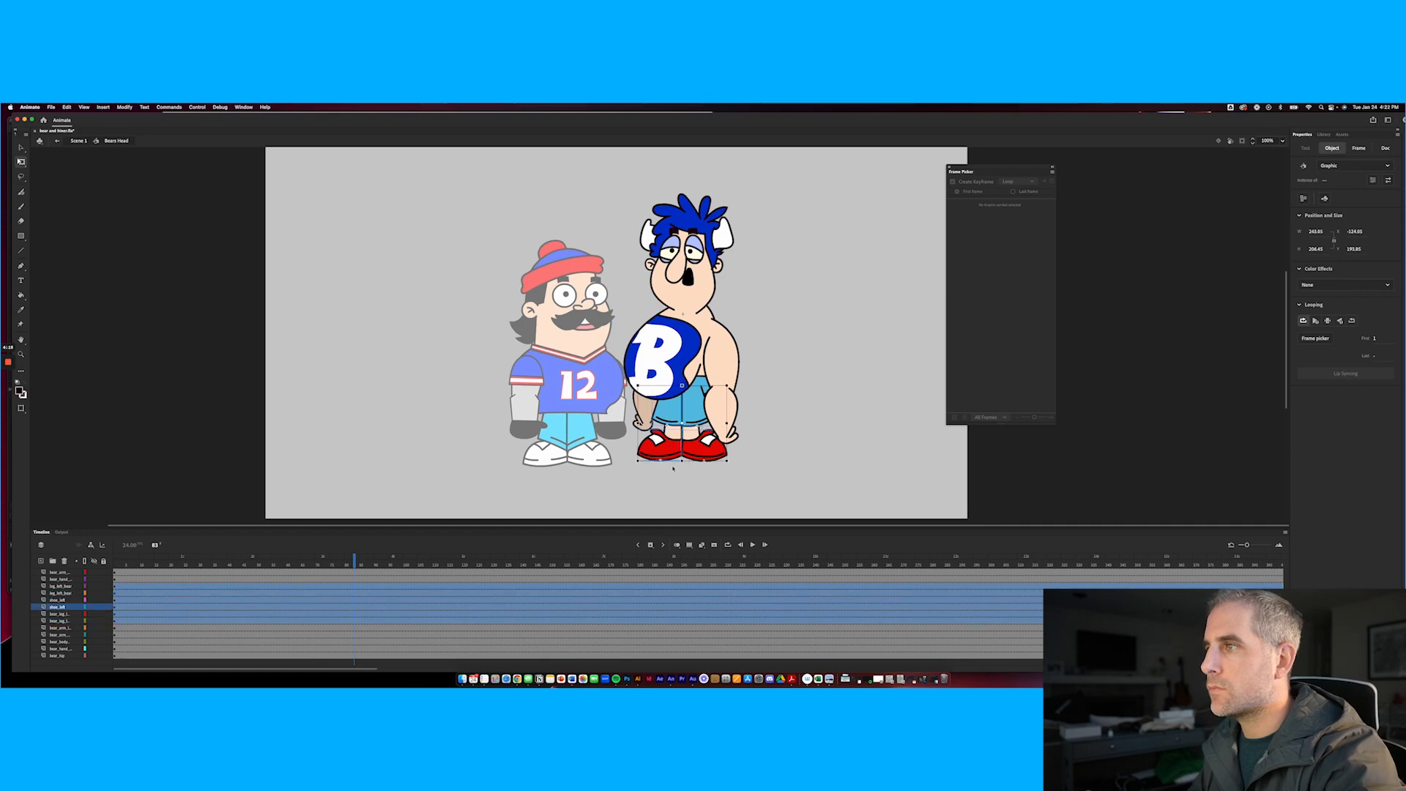
pyautogui.moveTo(669, 452); pyautogui.dragTo(673, 453)
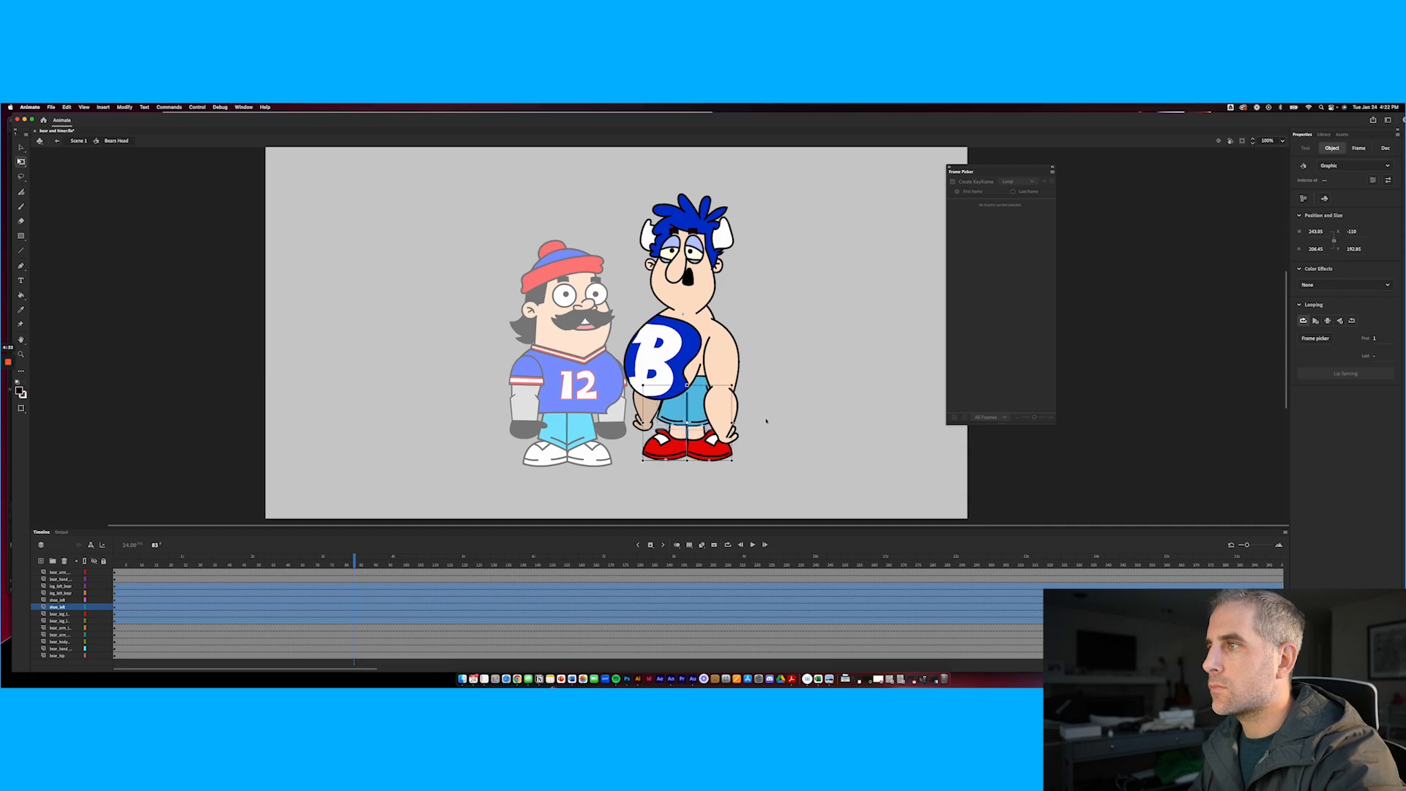
pyautogui.doubleClick(766, 409)
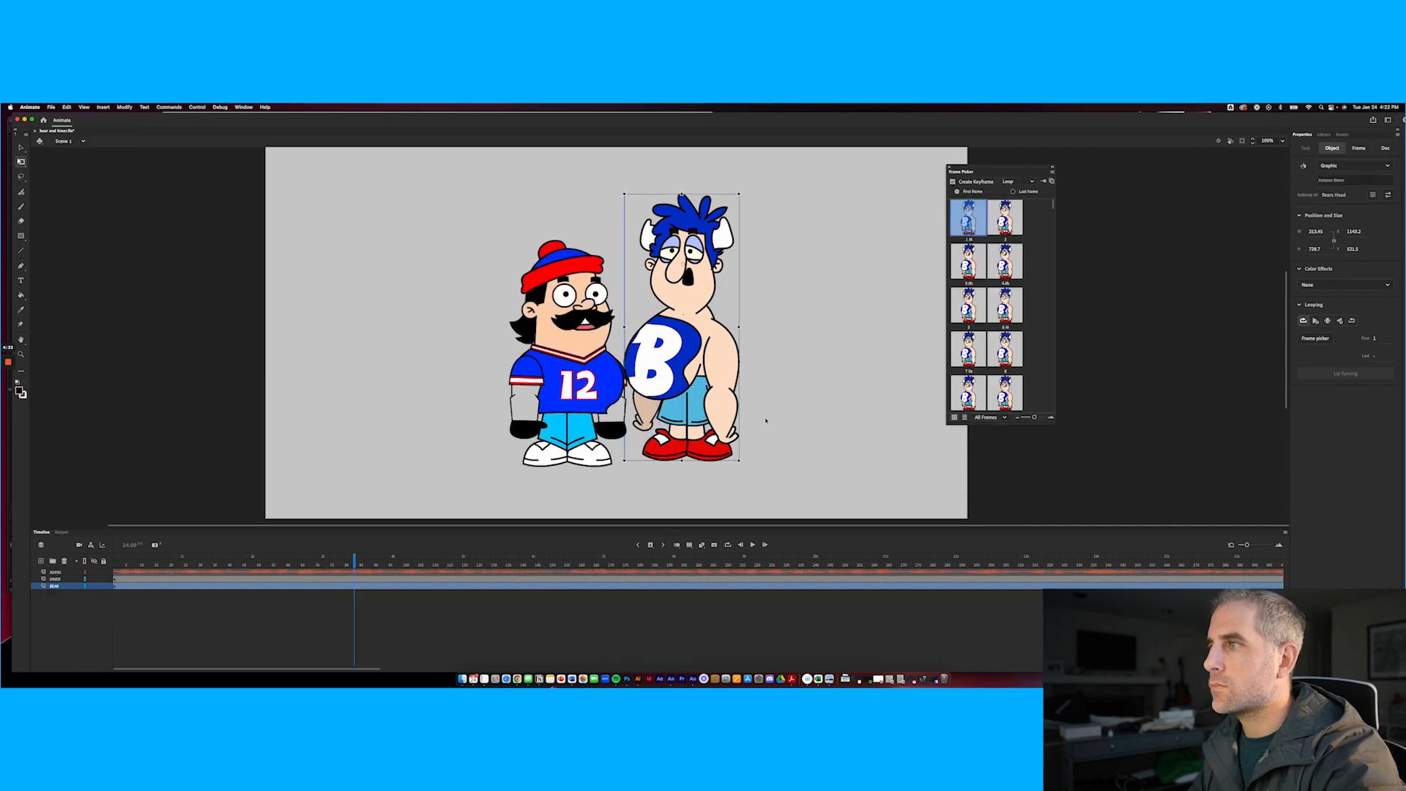
# Play Scene 1 with its audio from around frame 80 to check the horned character's animation, stopping around frame 355
pyautogui.click(349, 563)
pyautogui.press('Return')
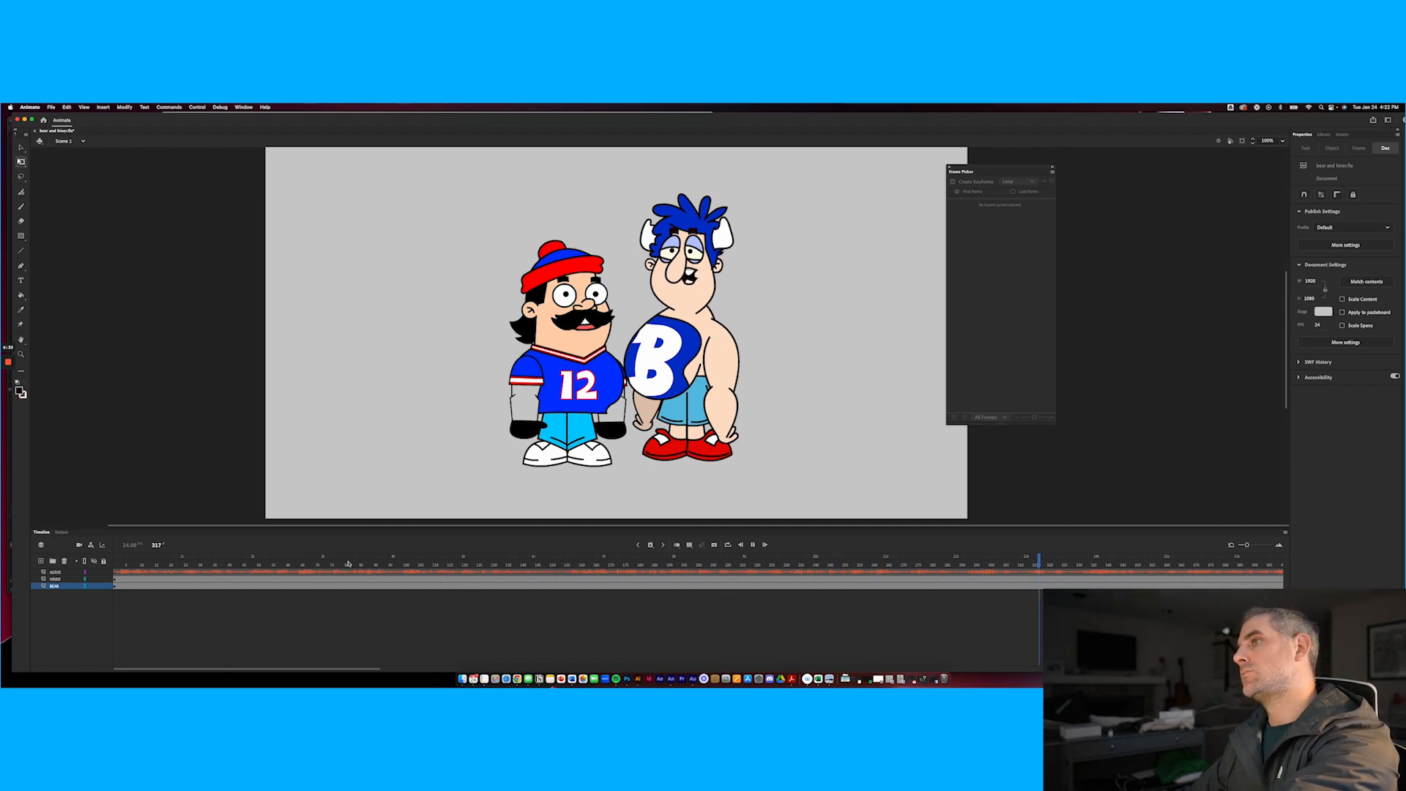
pyautogui.press('Return')
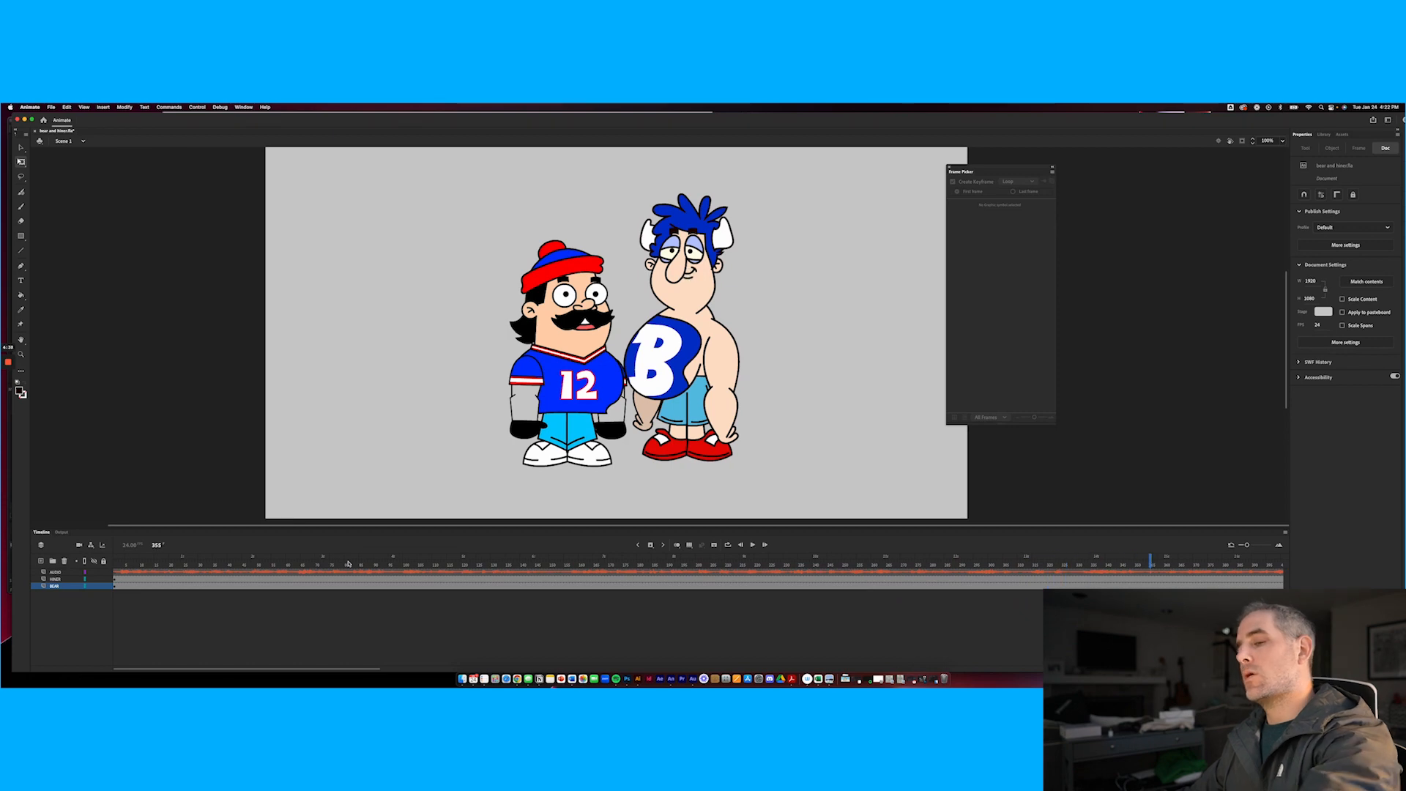